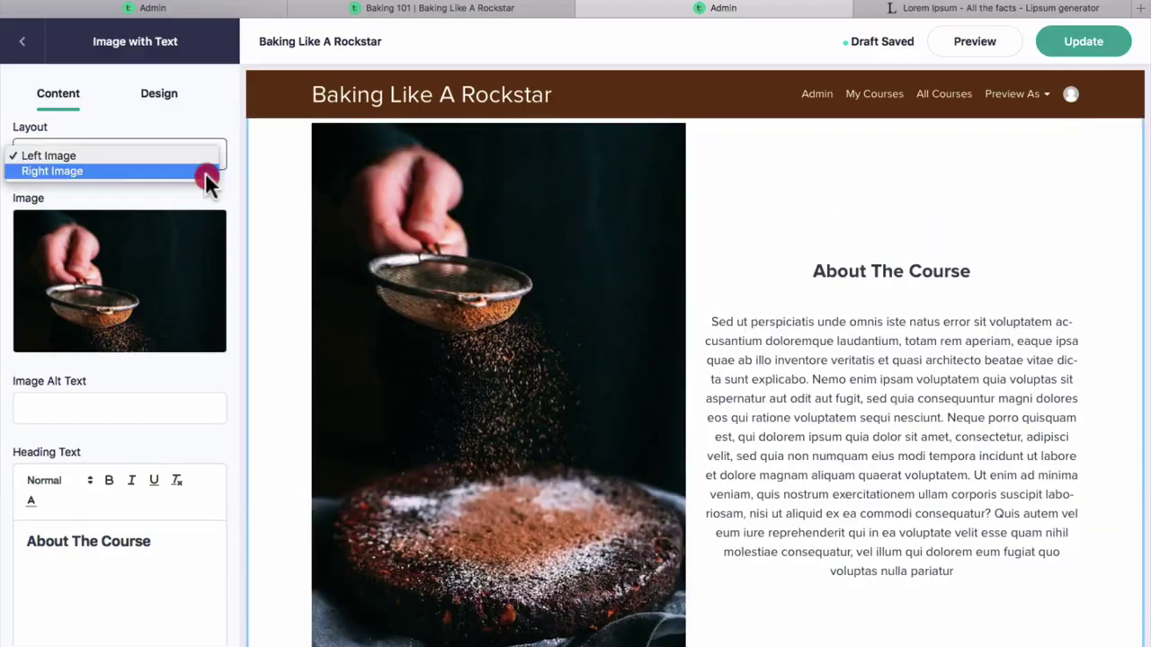
Set the About The Course block to Right Image layout with a gutter width of 48.
{"action": "left_click", "coordinate": [206, 179]}
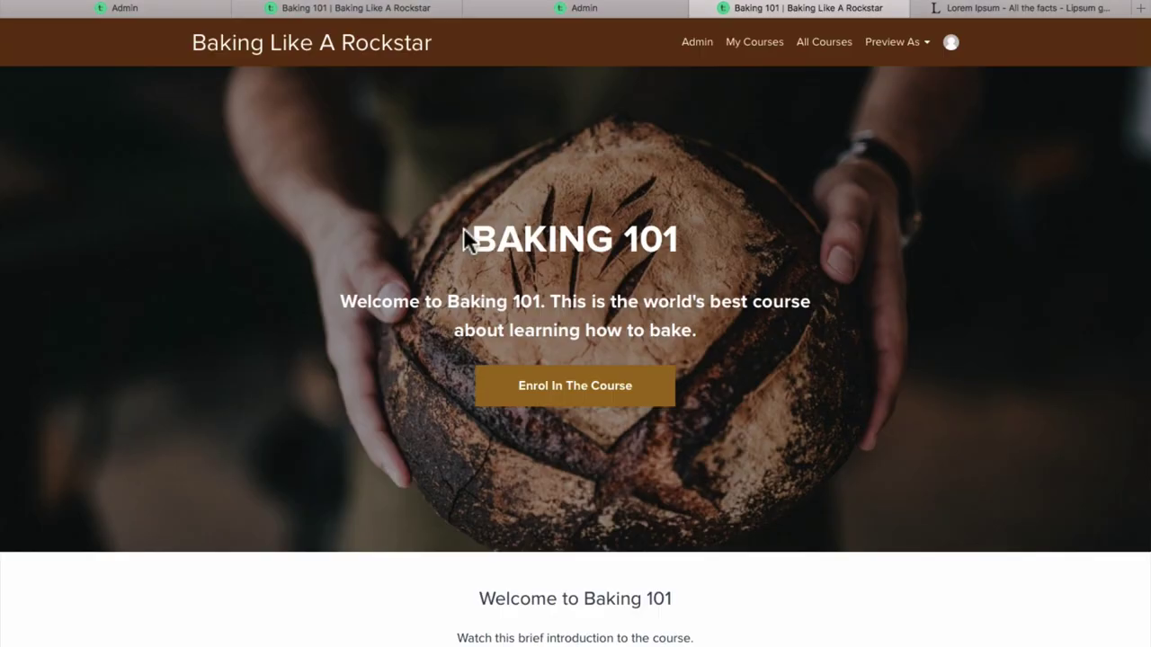
{"action": "scroll", "coordinate": [538, 325], "scroll_direction": "down", "scroll_amount": 15}
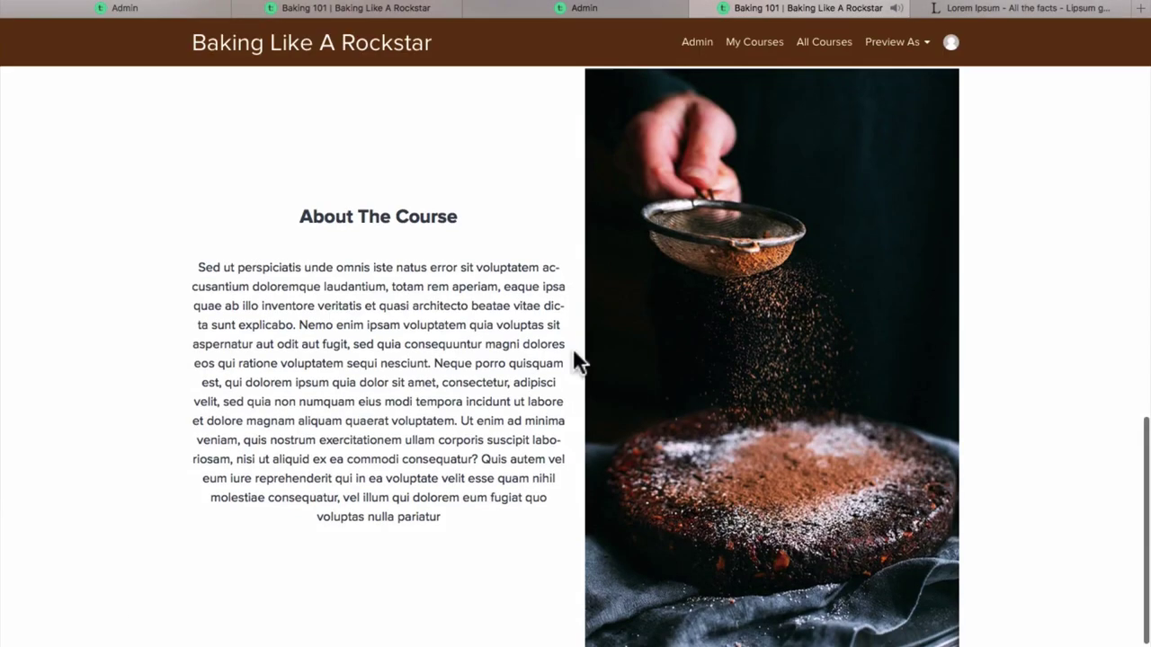
{"action": "left_click", "coordinate": [514, 8]}
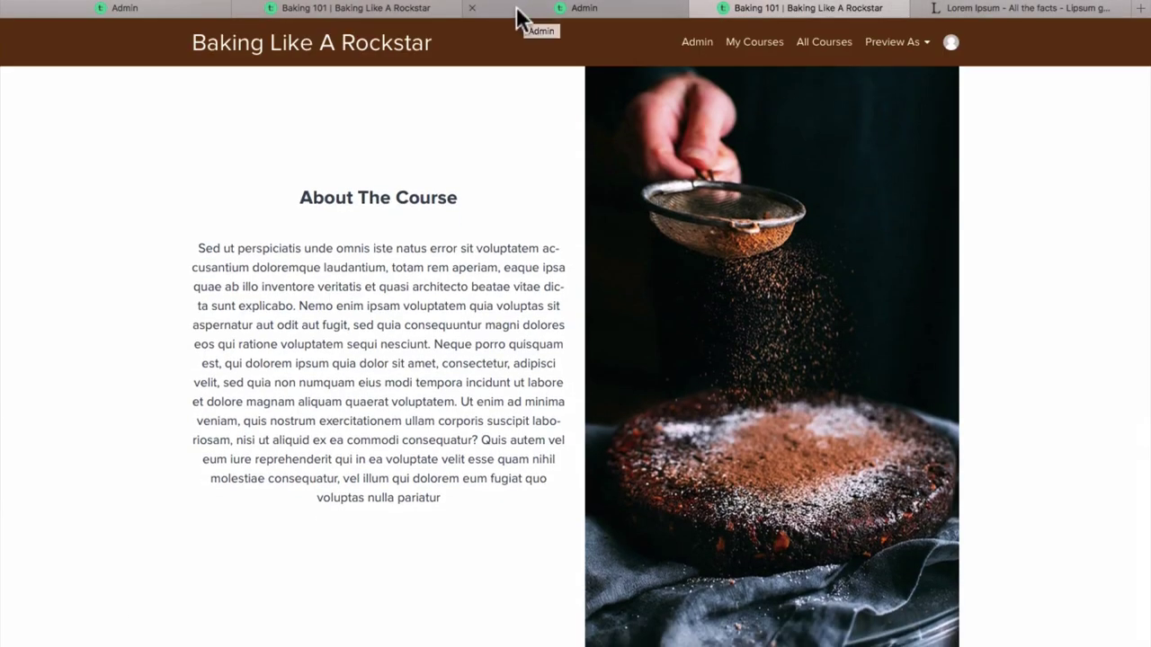
{"action": "scroll", "coordinate": [154, 329], "scroll_direction": "down", "scroll_amount": 5}
{"action": "type", "text": "48"}
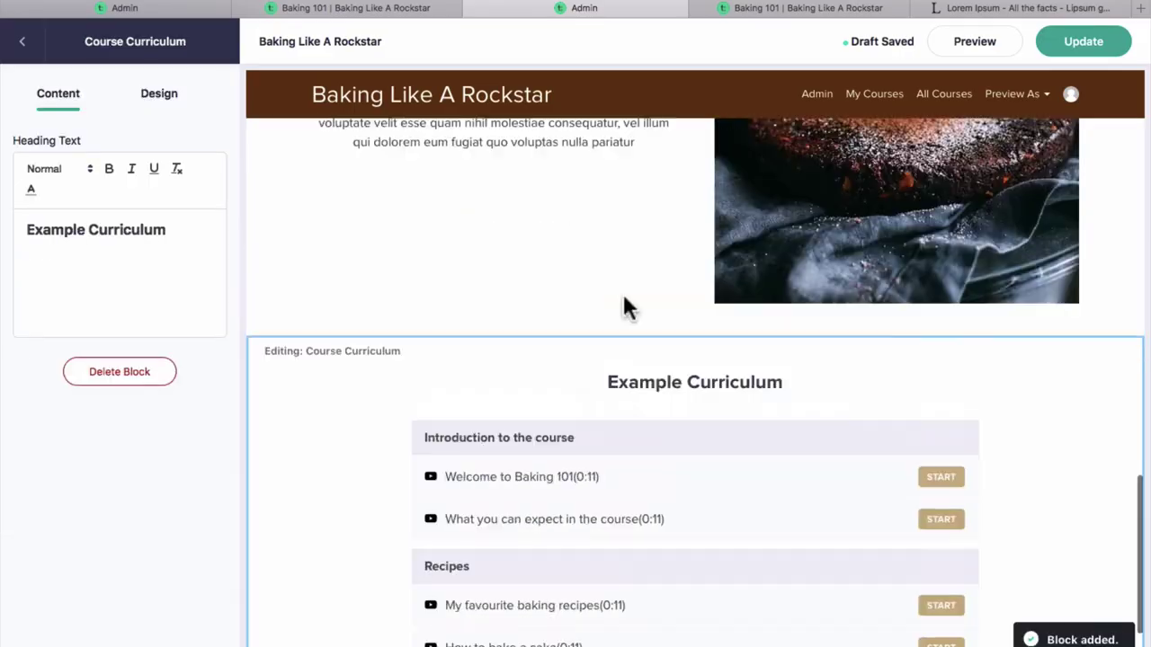
Add a Text with Image Grid block under the Baking 101 curriculum in Page Blocks.
{"action": "scroll", "coordinate": [626, 306], "scroll_direction": "down", "scroll_amount": 2}
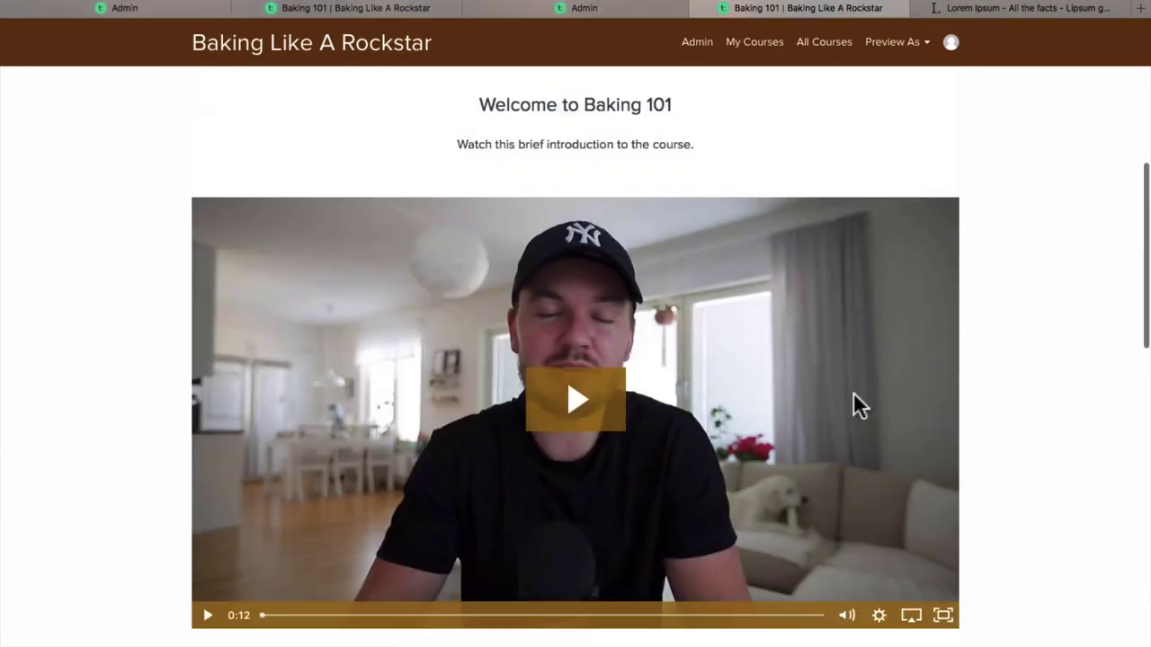
{"action": "scroll", "coordinate": [555, 334], "scroll_direction": "down", "scroll_amount": 10}
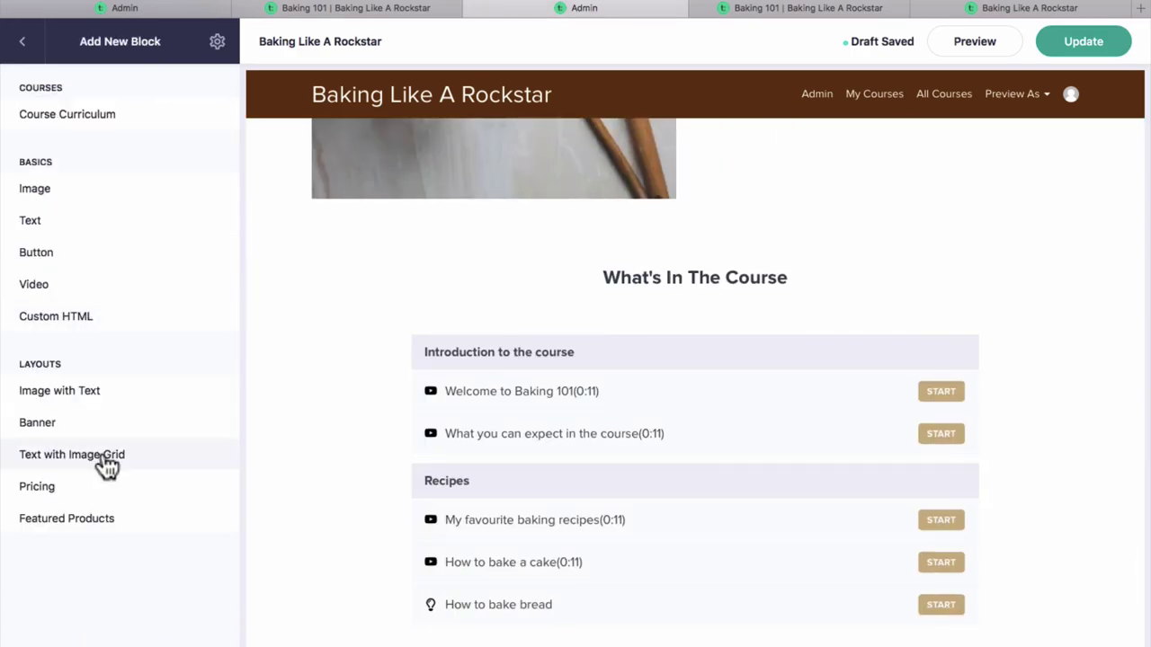
{"action": "left_click", "coordinate": [102, 457]}
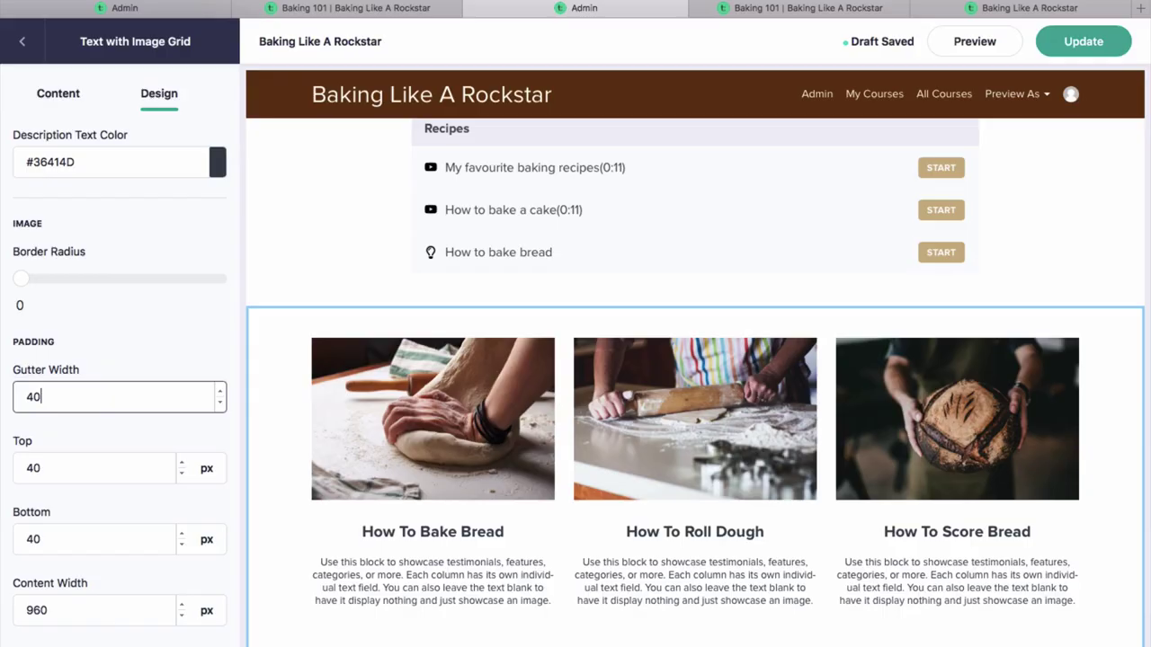
Preview the sales page and check out on the '3 payments of $50/month' plan.
{"action": "scroll", "coordinate": [117, 334], "scroll_direction": "up", "scroll_amount": 3}
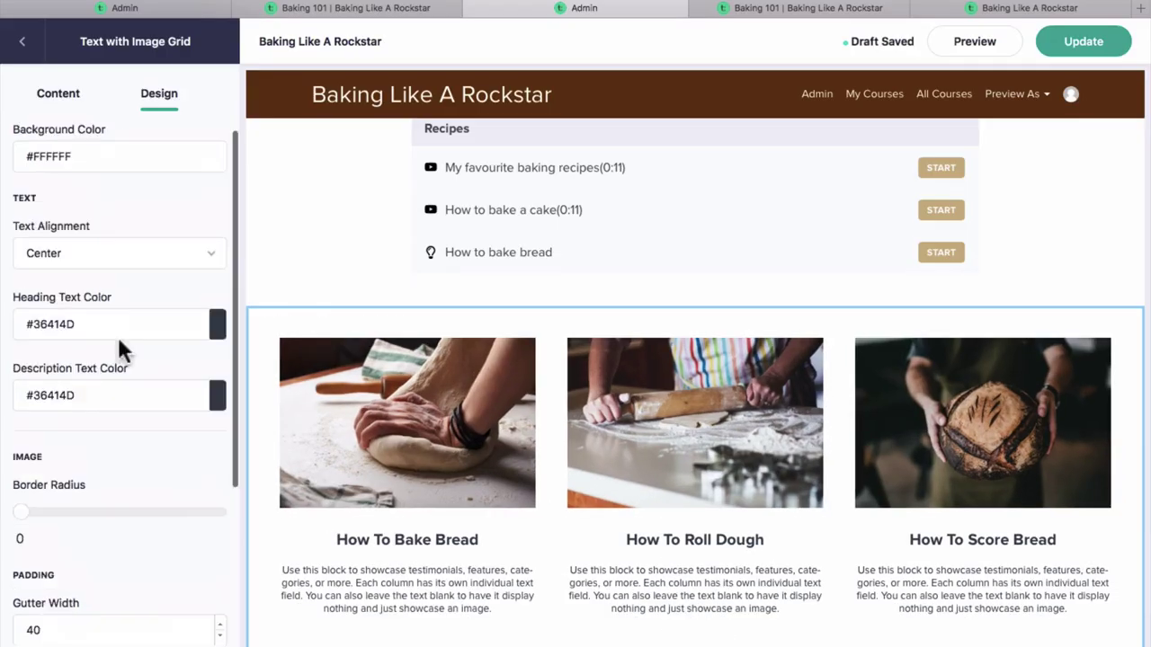
{"action": "scroll", "coordinate": [400, 288], "scroll_direction": "up", "scroll_amount": 3}
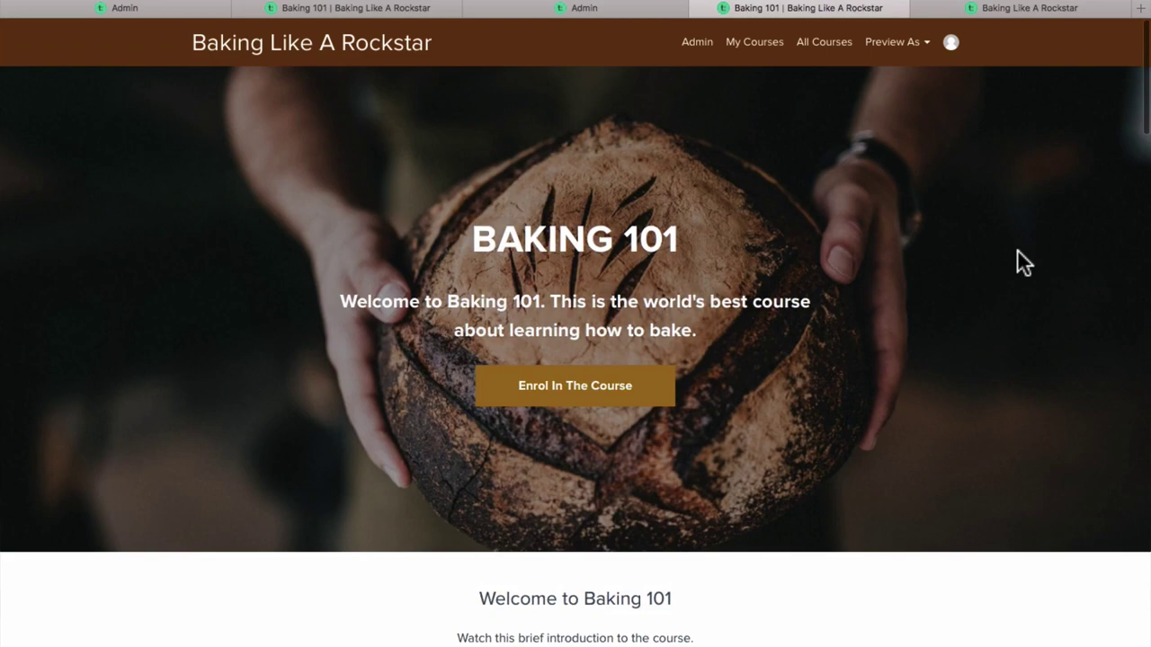
{"action": "scroll", "coordinate": [1015, 260], "scroll_direction": "down", "scroll_amount": 20}
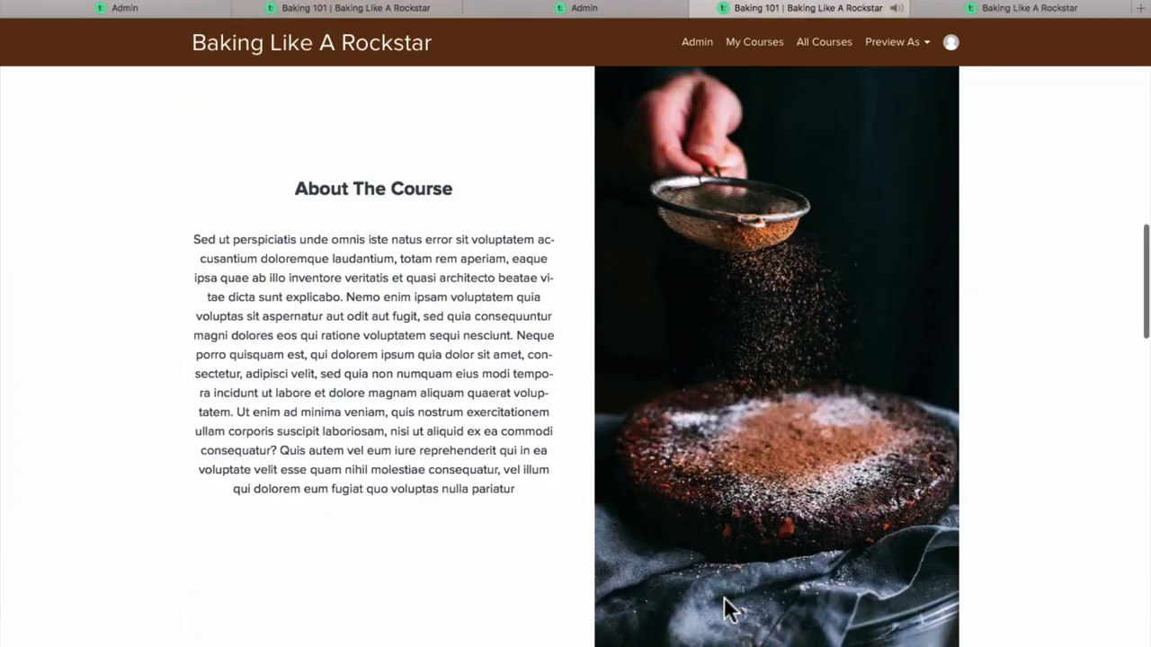
{"action": "scroll", "coordinate": [557, 423], "scroll_direction": "down", "scroll_amount": 15}
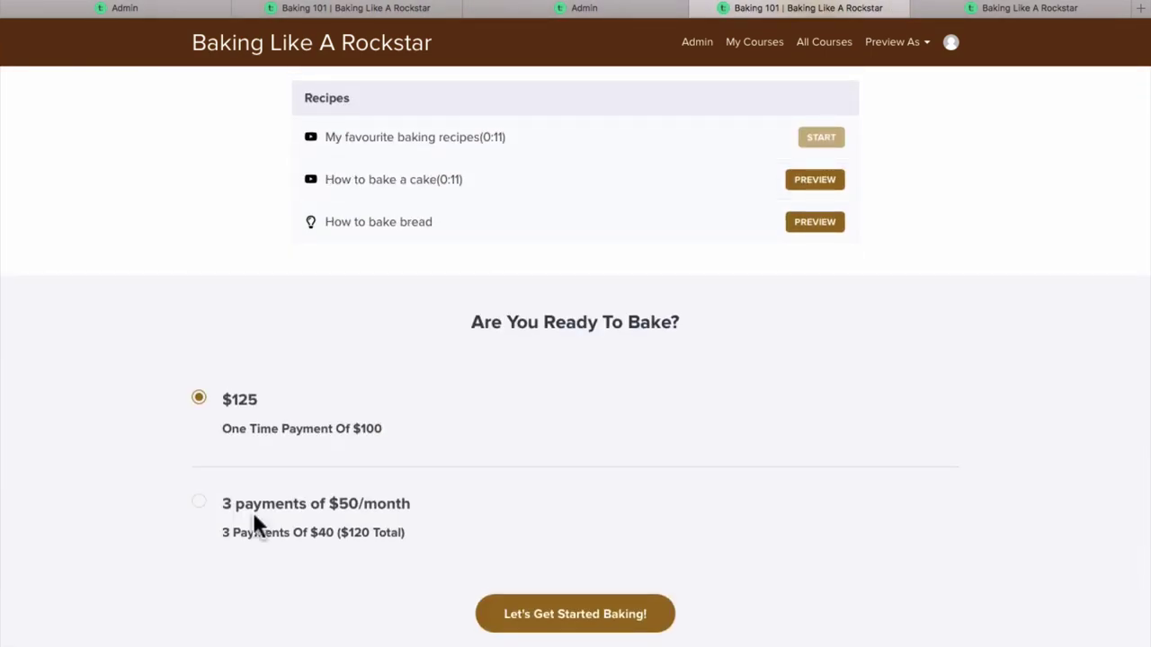
{"action": "left_click", "coordinate": [253, 512]}
{"action": "left_click", "coordinate": [629, 630]}
{"action": "scroll", "coordinate": [231, 227], "scroll_direction": "down", "scroll_amount": 7}
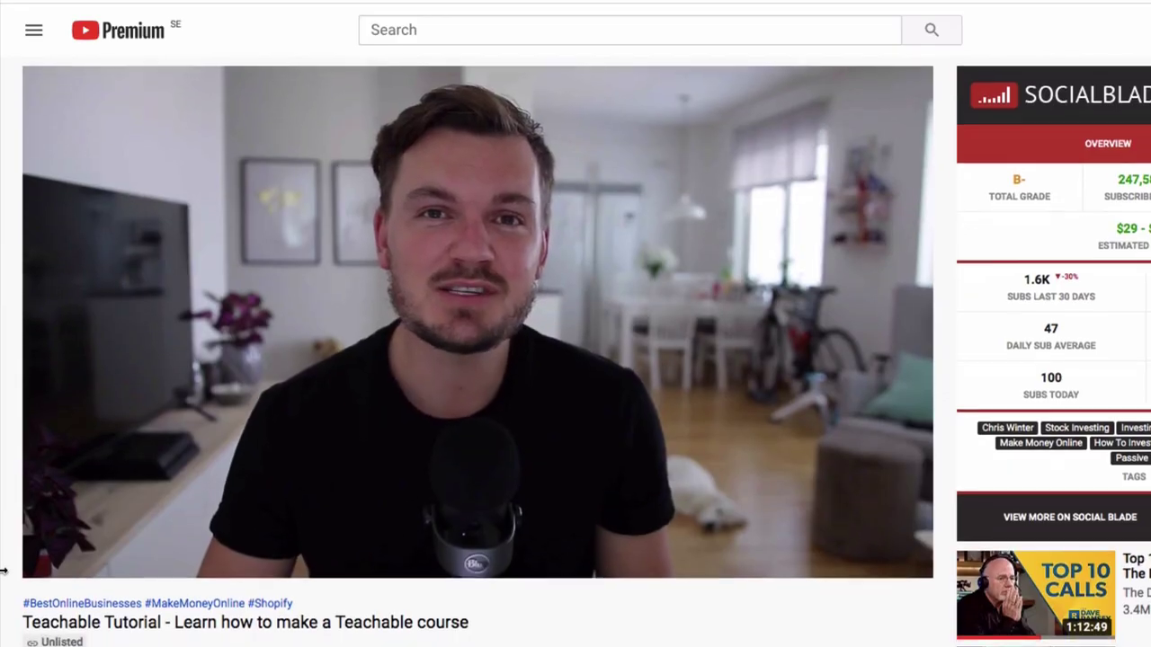
Scroll down to the Teachable tutorial video's description and its teachable.com link.
{"action": "scroll", "coordinate": [4, 570], "scroll_direction": "down", "scroll_amount": 3}
{"action": "scroll", "coordinate": [4, 570], "scroll_direction": "down", "scroll_amount": 3}
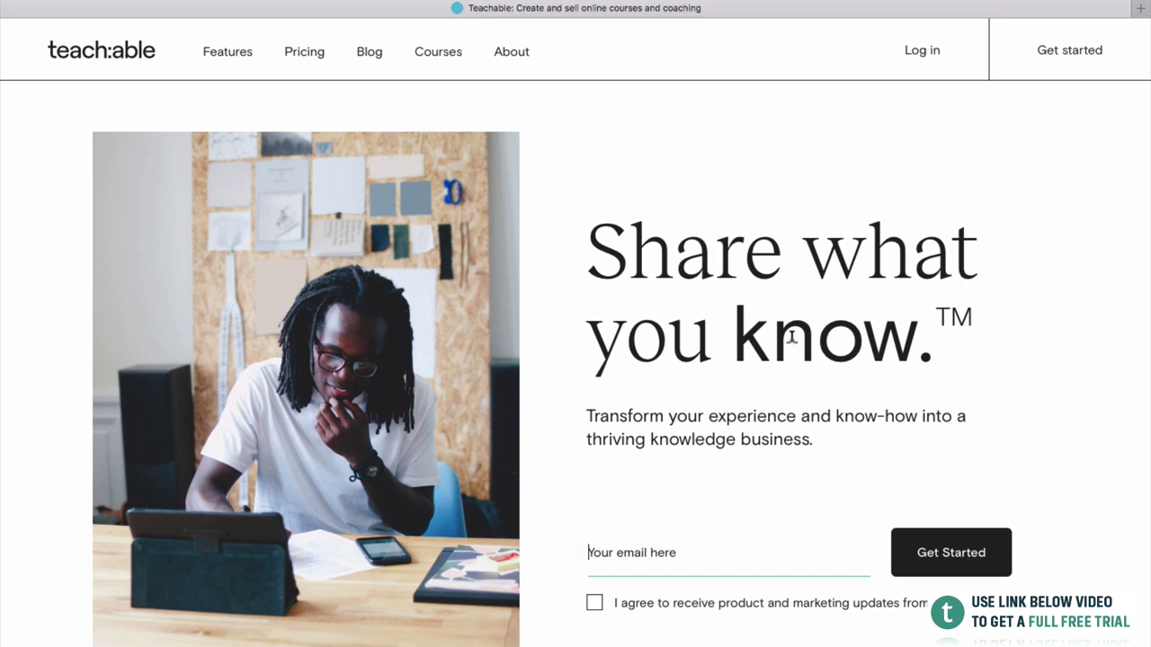
Start sign-up with the owner's e-mail address and enter their full name.
{"action": "left_click", "coordinate": [637, 550]}
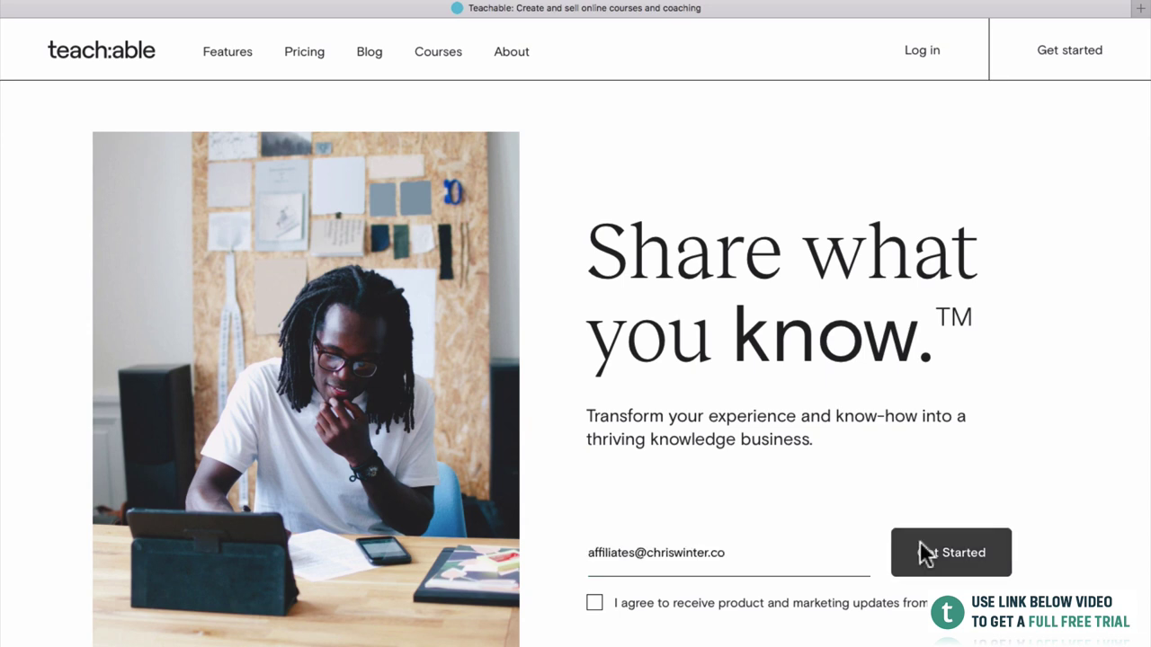
{"action": "left_click", "coordinate": [919, 541]}
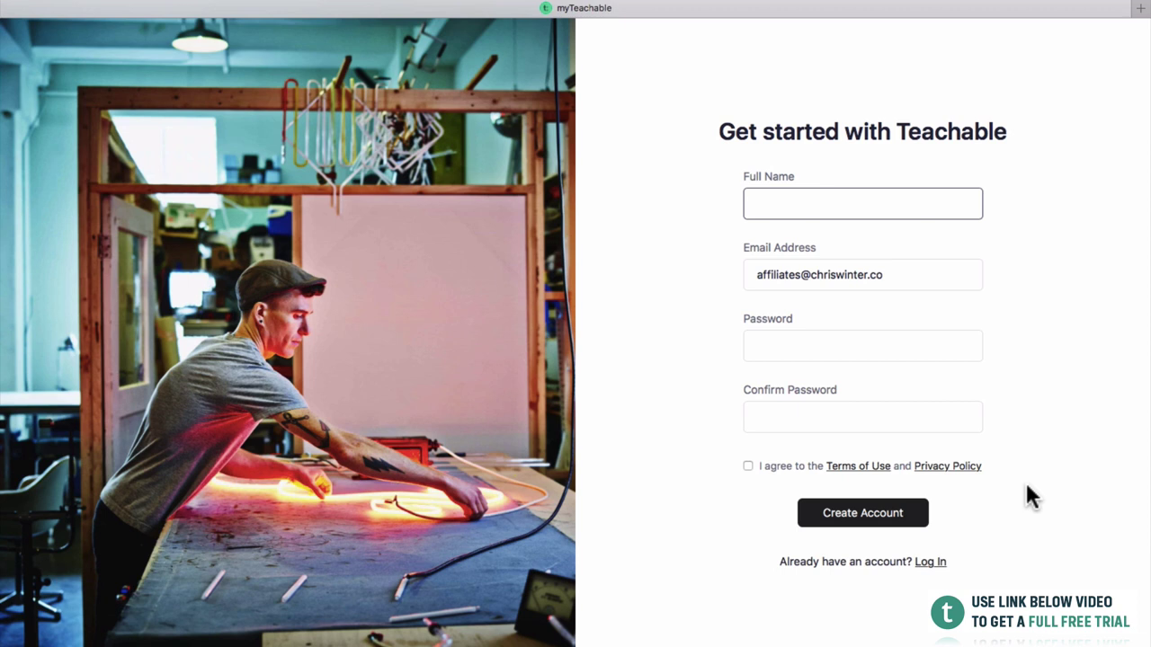
{"action": "key", "text": "Tab"}
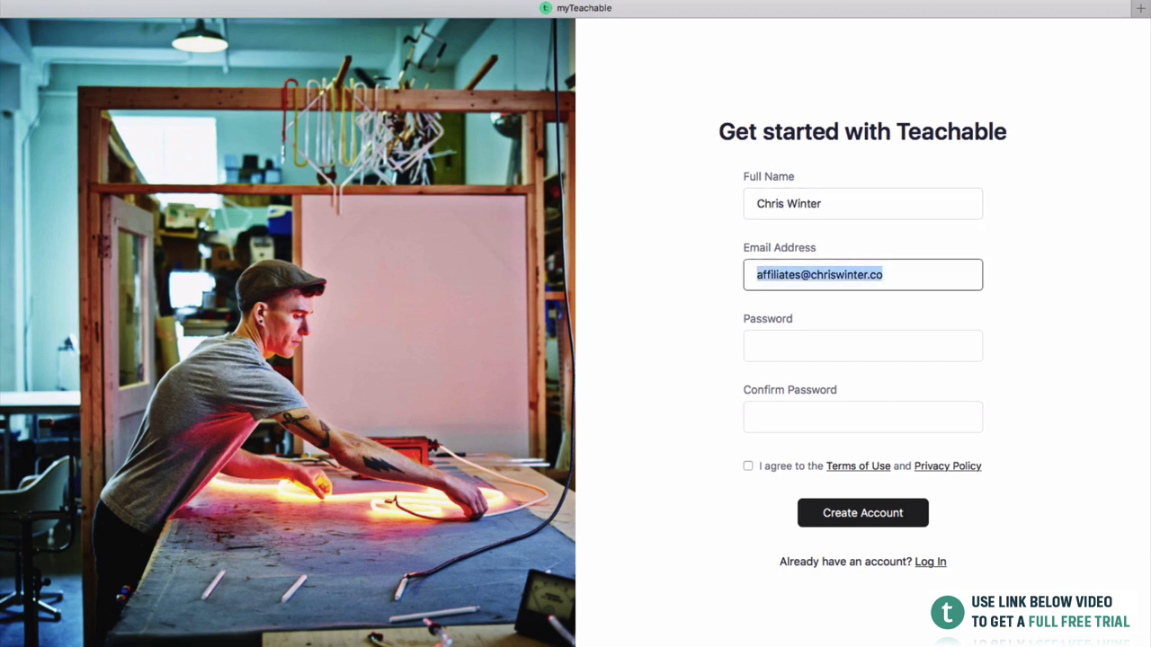
{"action": "key", "text": "Tab"}
Enter and confirm the account password, accept the terms, and create the account.
{"action": "left_click", "coordinate": [567, 391]}
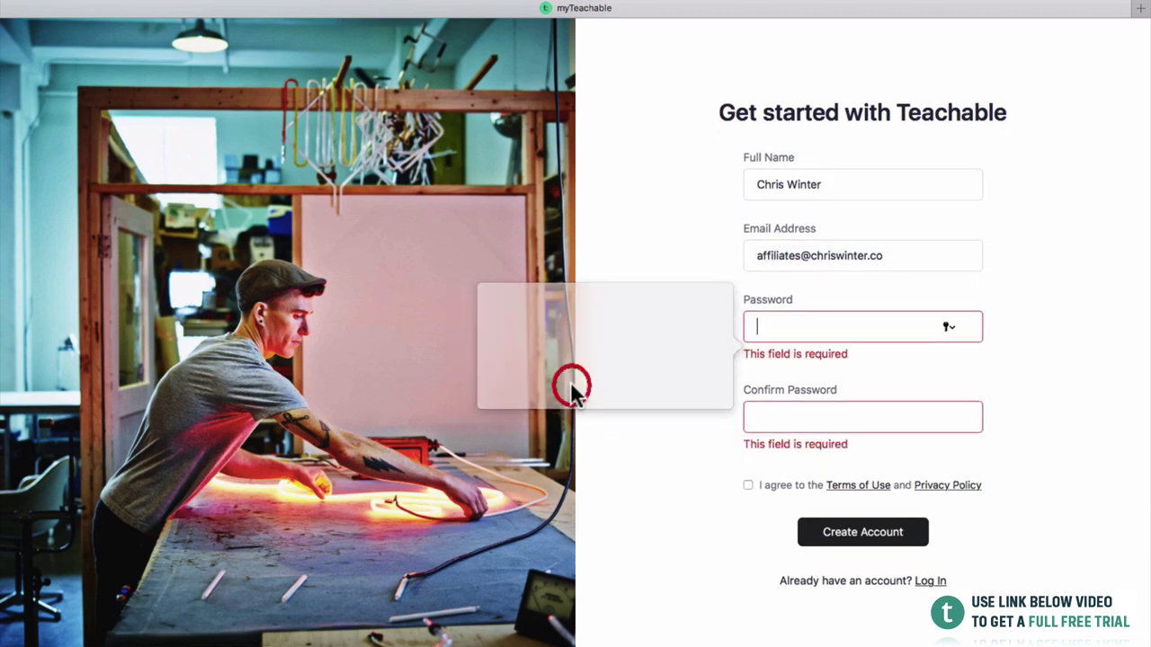
{"action": "left_click", "coordinate": [800, 322]}
{"action": "type", "text": "••••••••"}
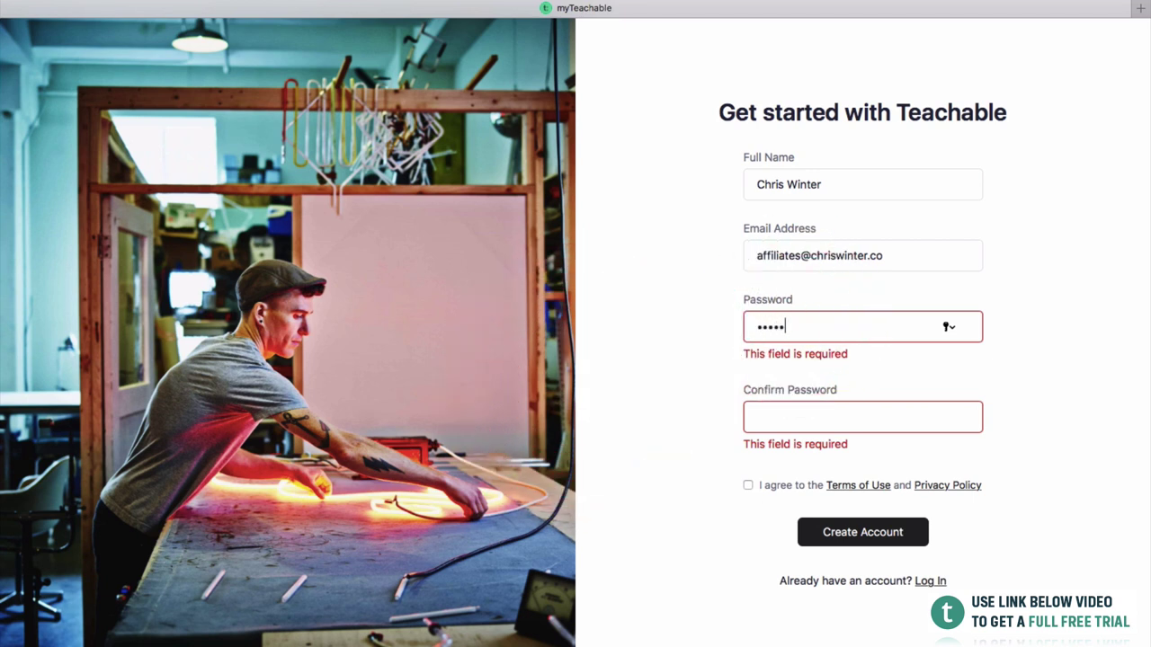
{"action": "key", "text": "Tab"}
{"action": "type", "text": "••••••••"}
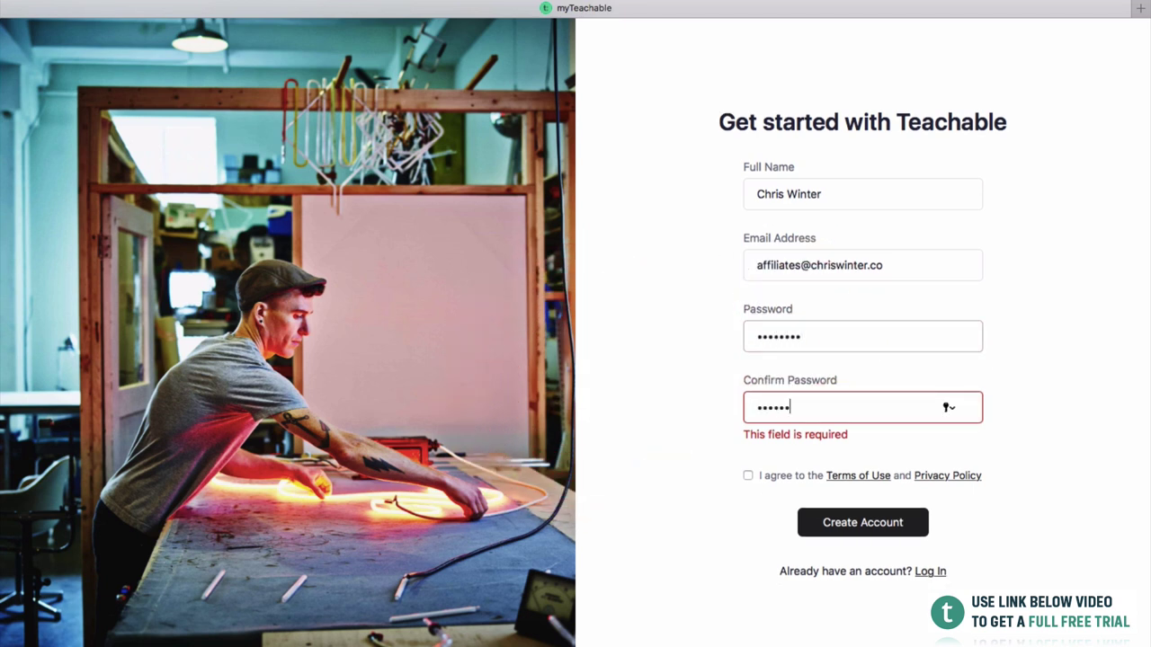
{"action": "left_click", "coordinate": [747, 475]}
{"action": "left_click", "coordinate": [748, 466]}
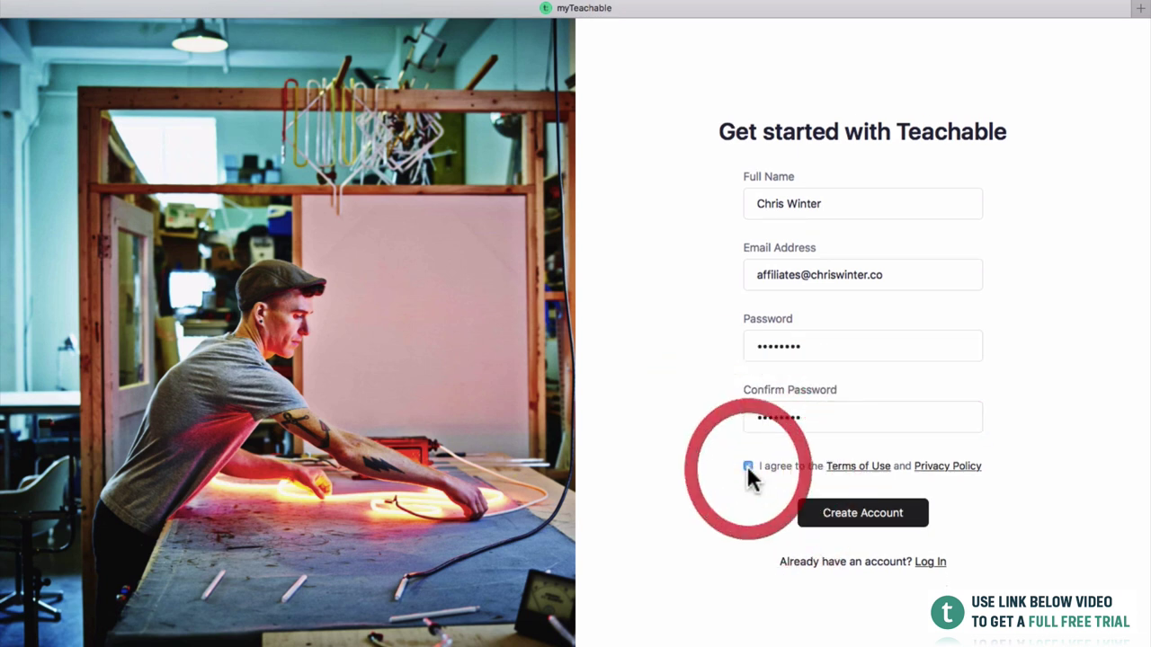
{"action": "left_click", "coordinate": [834, 514]}
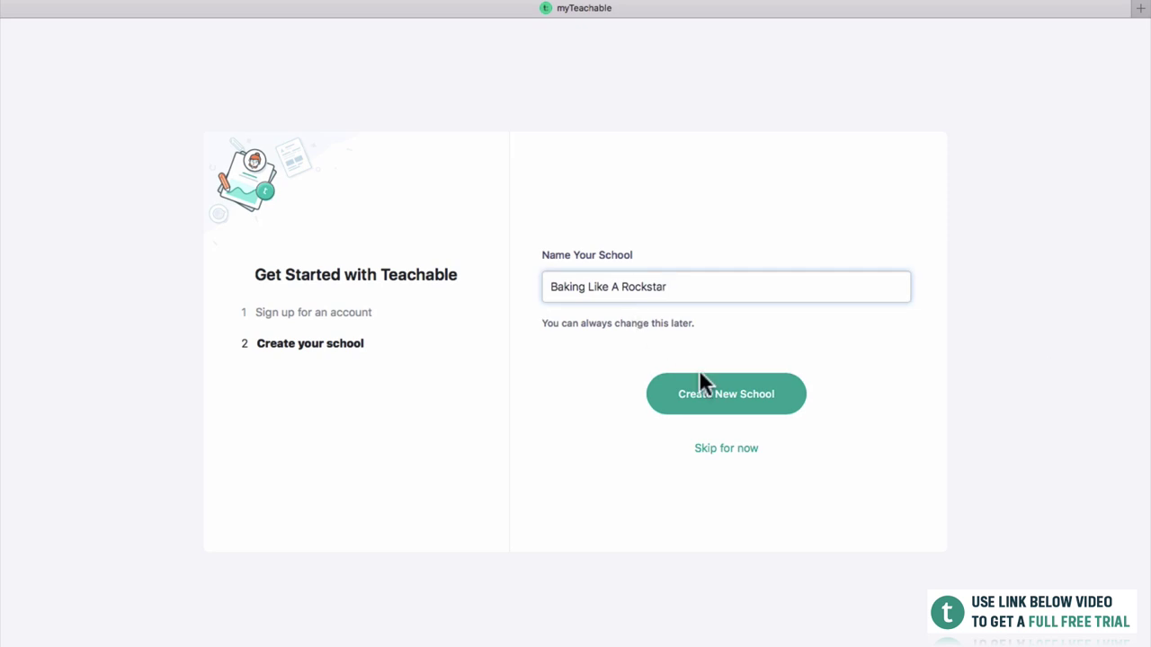
Create the school, answer the onboarding questions as a part-time business, and enter it.
{"action": "left_click", "coordinate": [700, 373]}
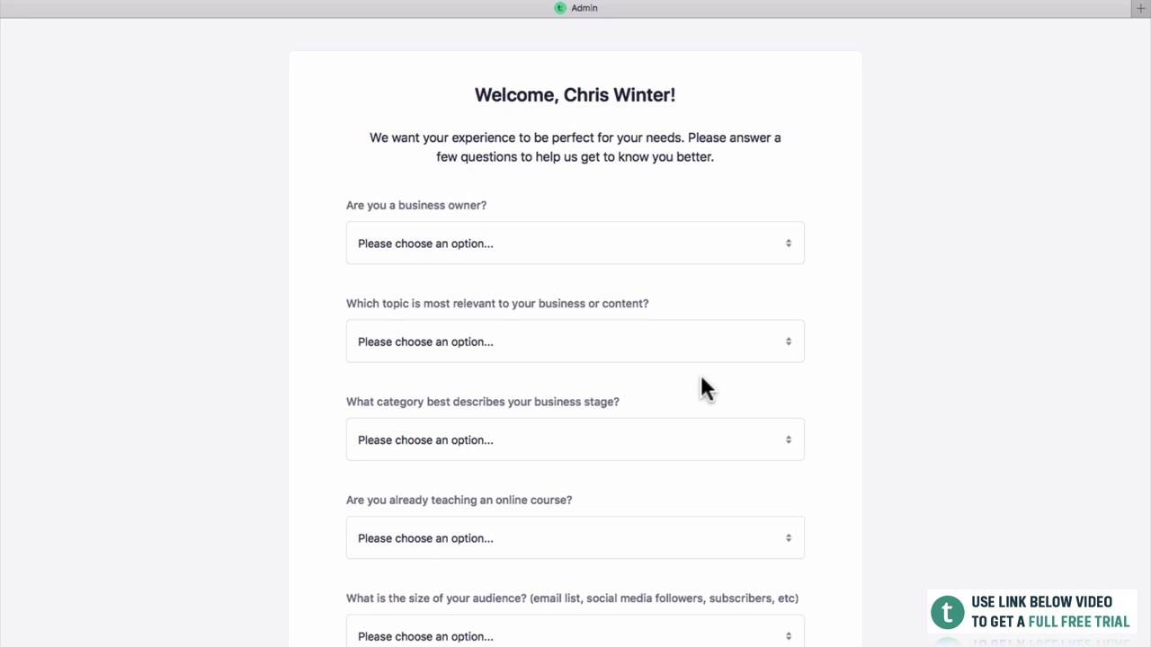
{"action": "left_click", "coordinate": [737, 249]}
{"action": "left_click", "coordinate": [728, 273]}
{"action": "left_click", "coordinate": [730, 339]}
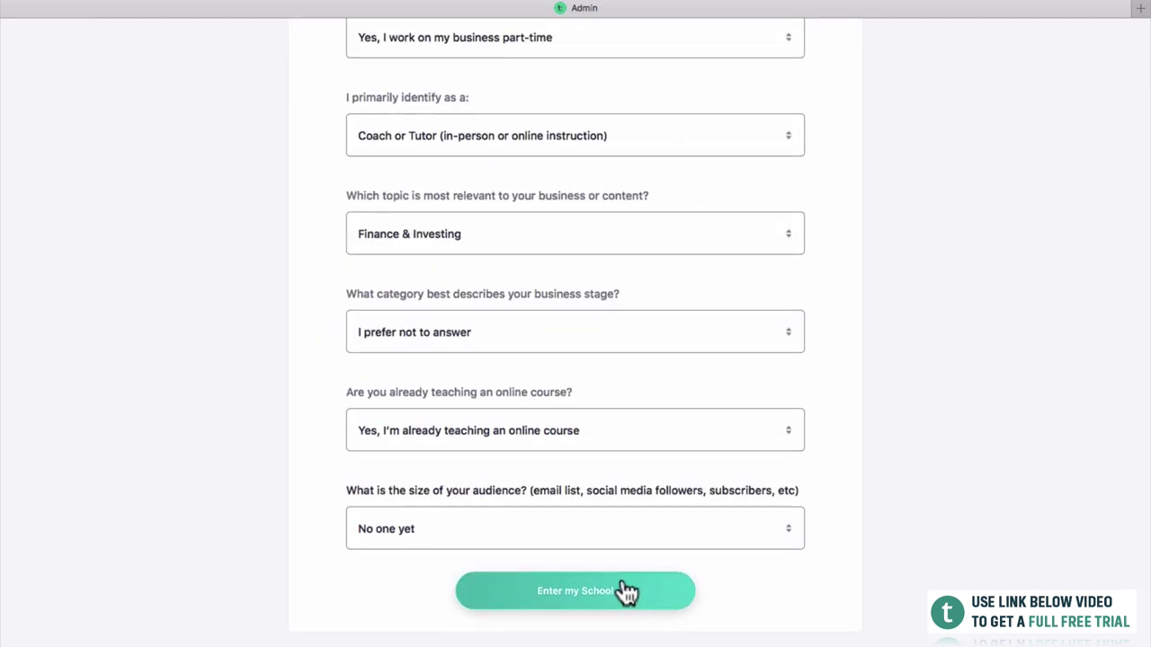
{"action": "left_click", "coordinate": [623, 592]}
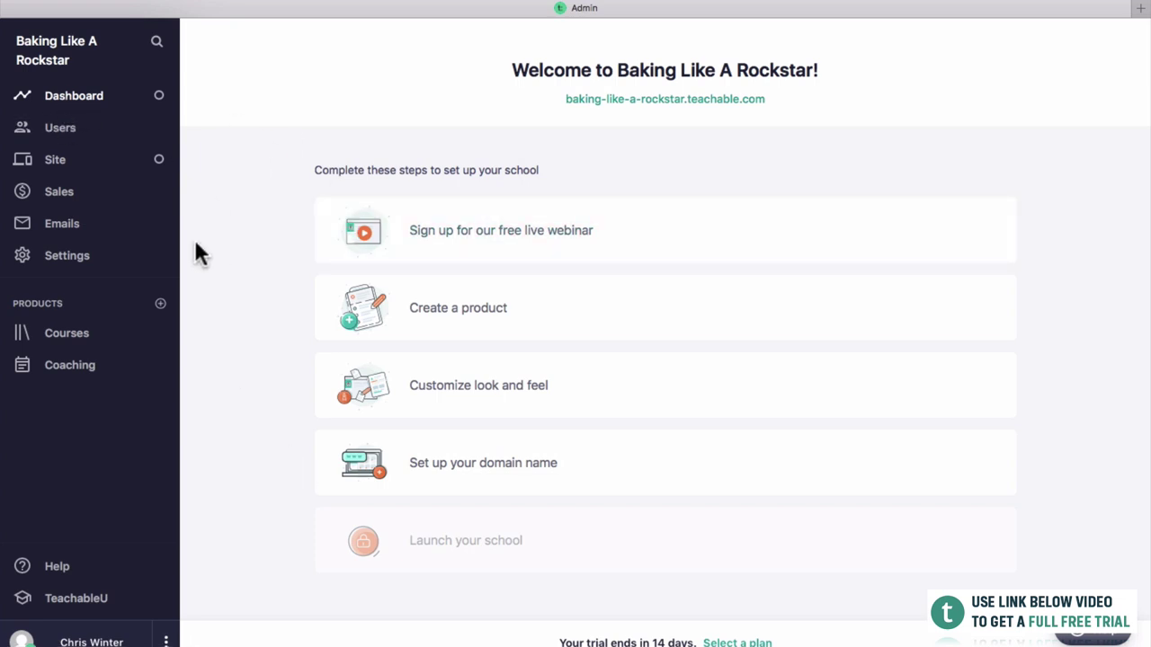
Open Users to see the empty Students list for Baking Like A Rockstar.
{"action": "left_click", "coordinate": [78, 134]}
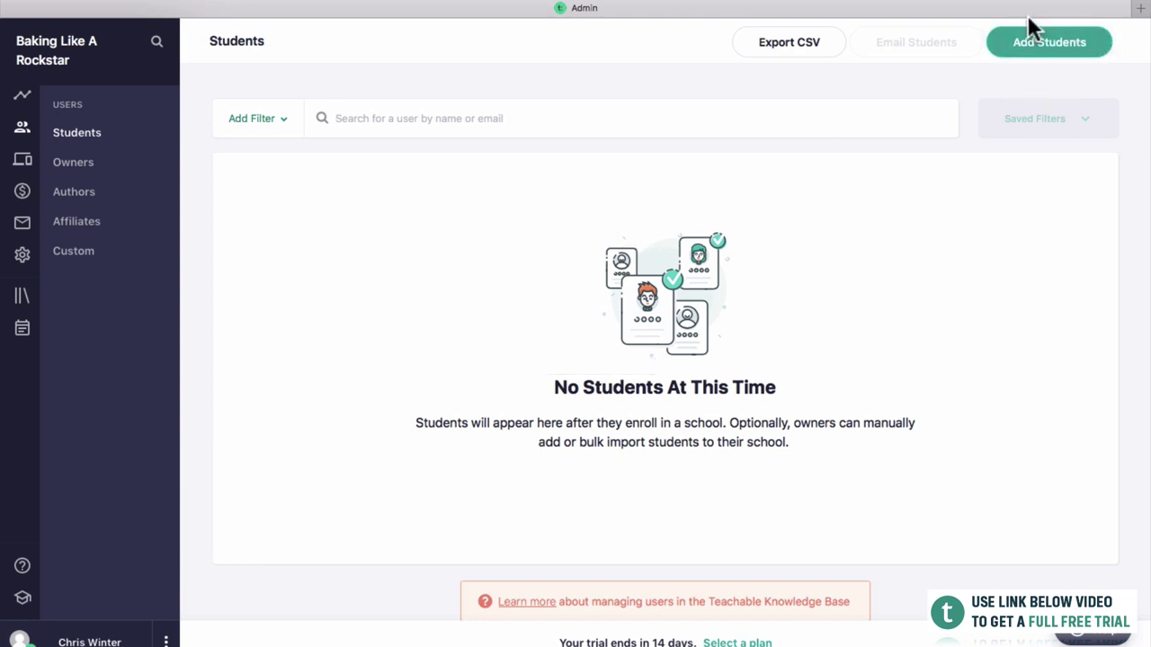
Browse the Owners, Authors, Affiliates and Custom user pages, then go to Site Theme settings.
{"action": "left_click", "coordinate": [61, 167]}
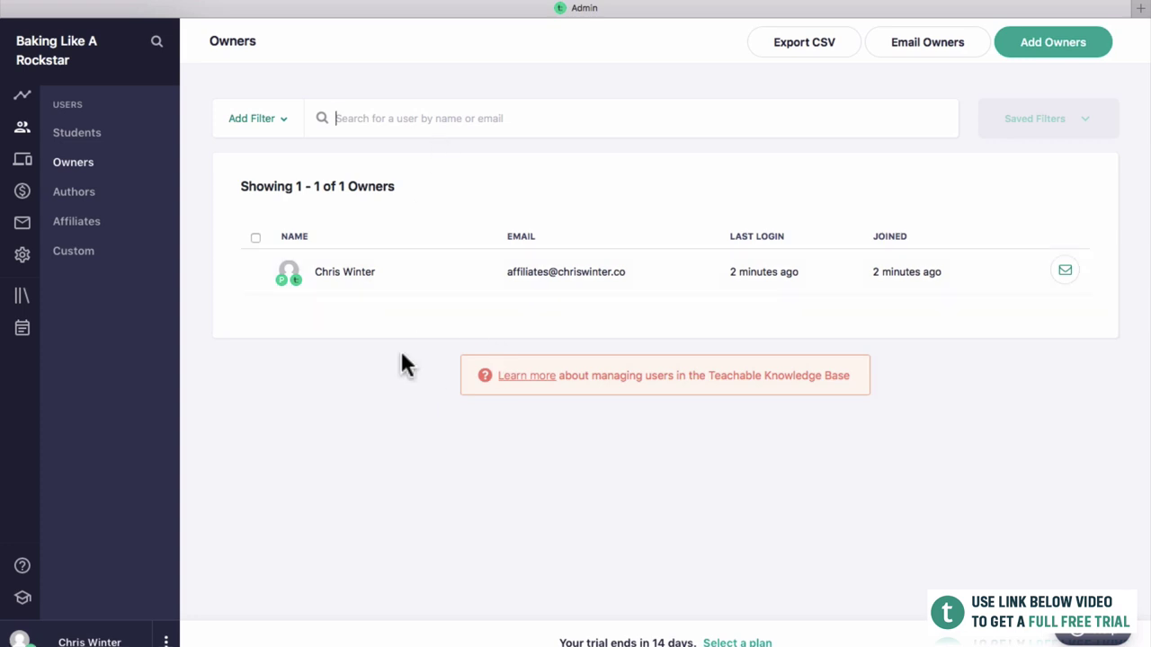
{"action": "left_click", "coordinate": [86, 193]}
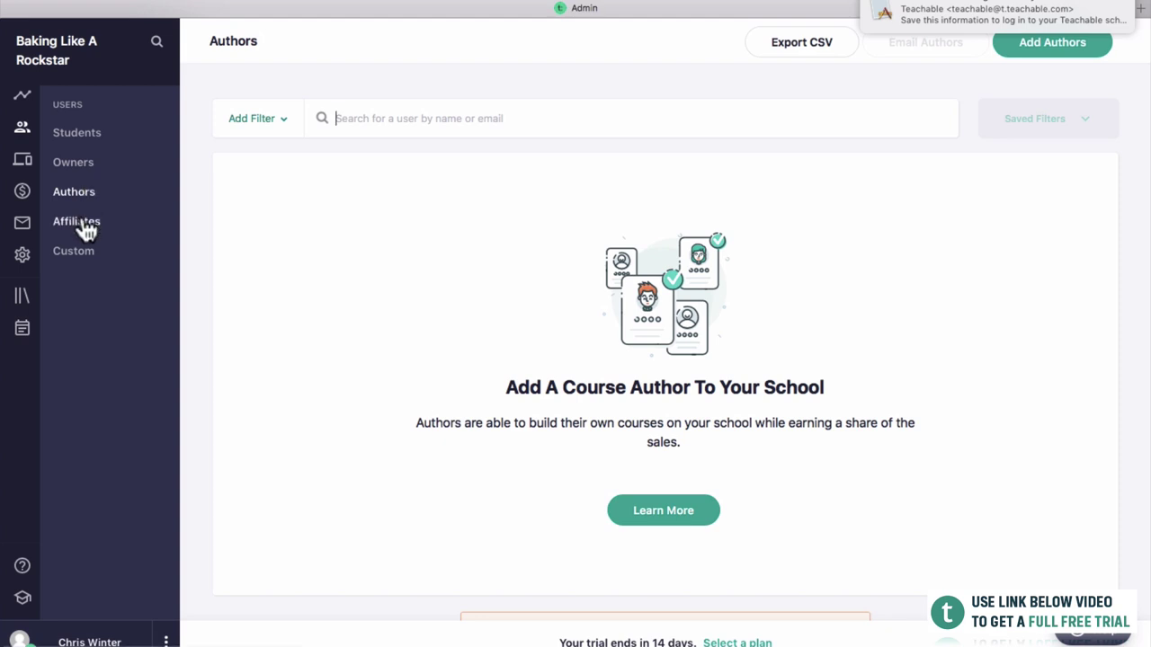
{"action": "left_click", "coordinate": [82, 219]}
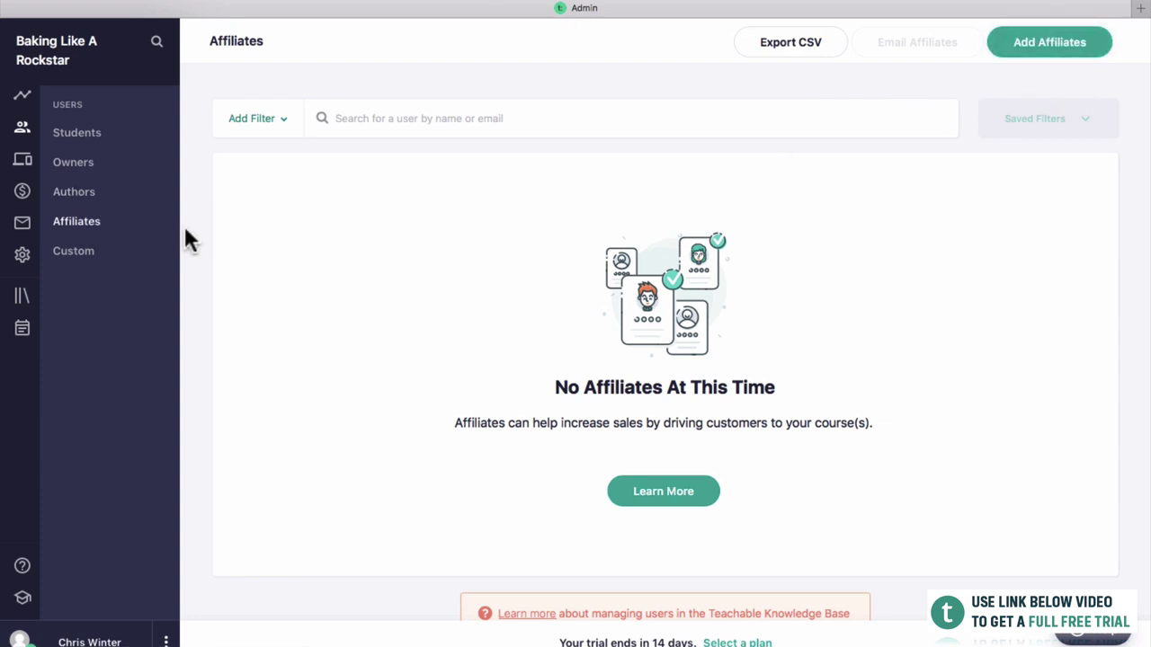
{"action": "left_click", "coordinate": [98, 255]}
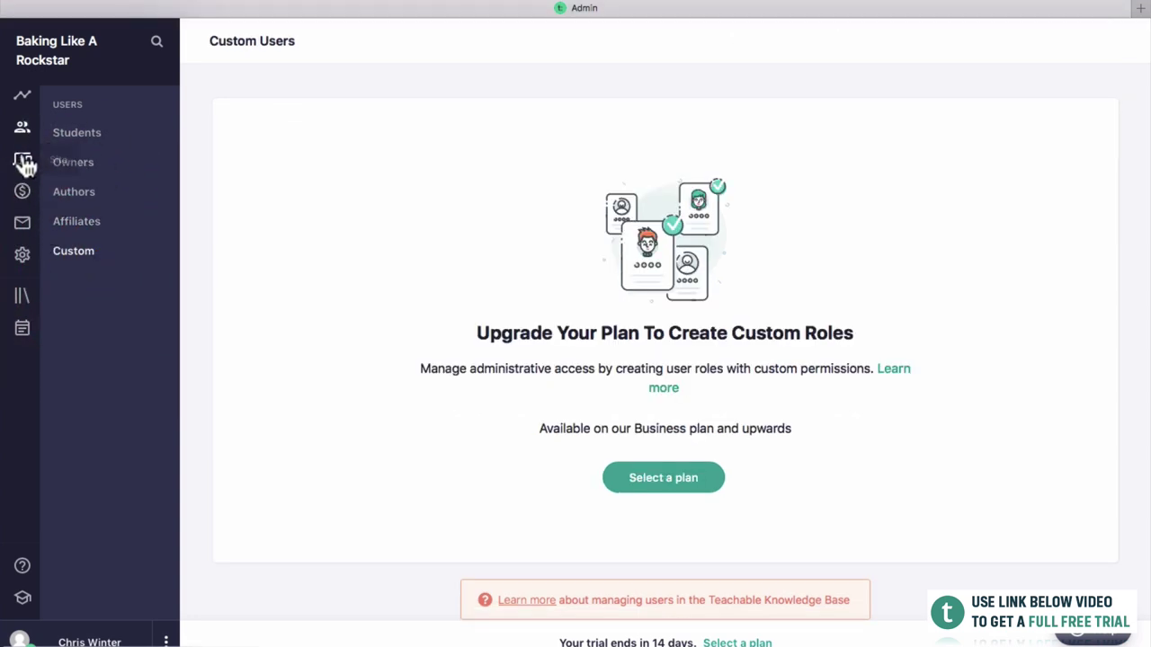
{"action": "left_click", "coordinate": [22, 162]}
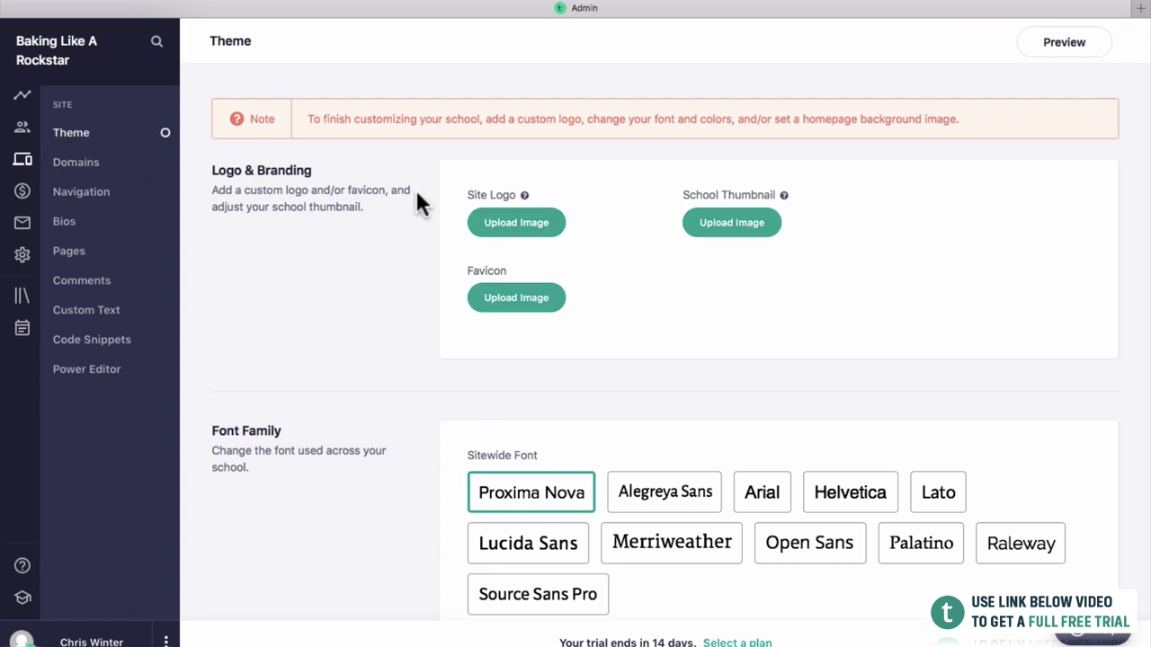
Make Source Sans Pro the sitewide font and save the theme.
{"action": "mouse_move", "coordinate": [808, 209]}
{"action": "scroll", "coordinate": [571, 364], "scroll_direction": "down", "scroll_amount": 2}
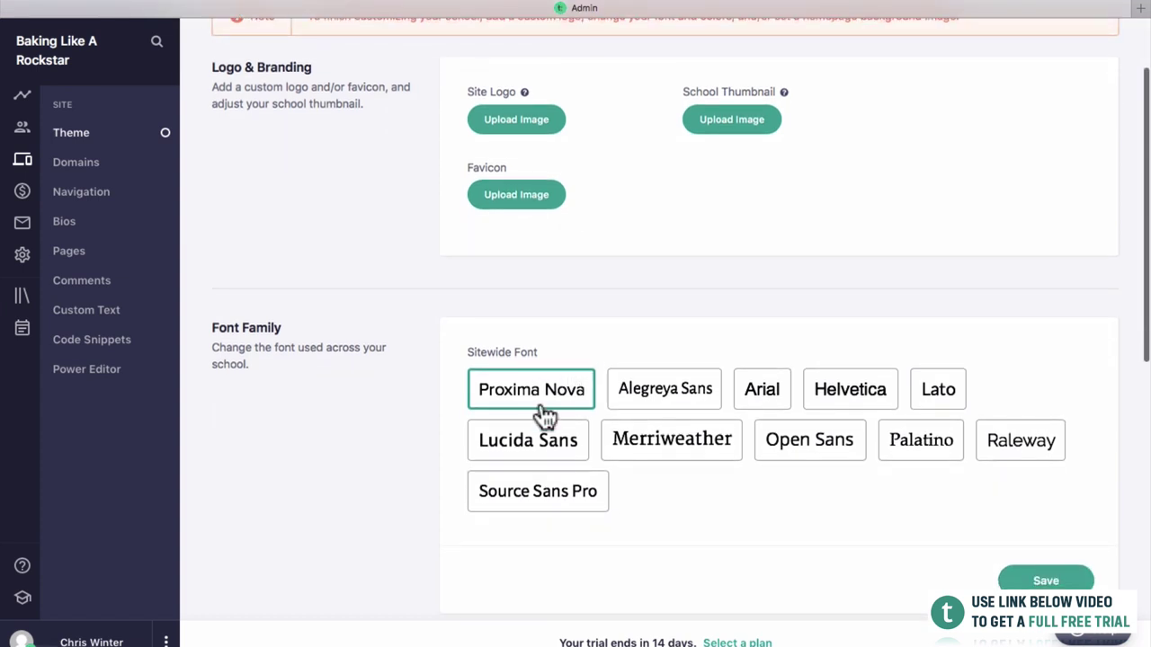
{"action": "scroll", "coordinate": [576, 382], "scroll_direction": "down", "scroll_amount": 5}
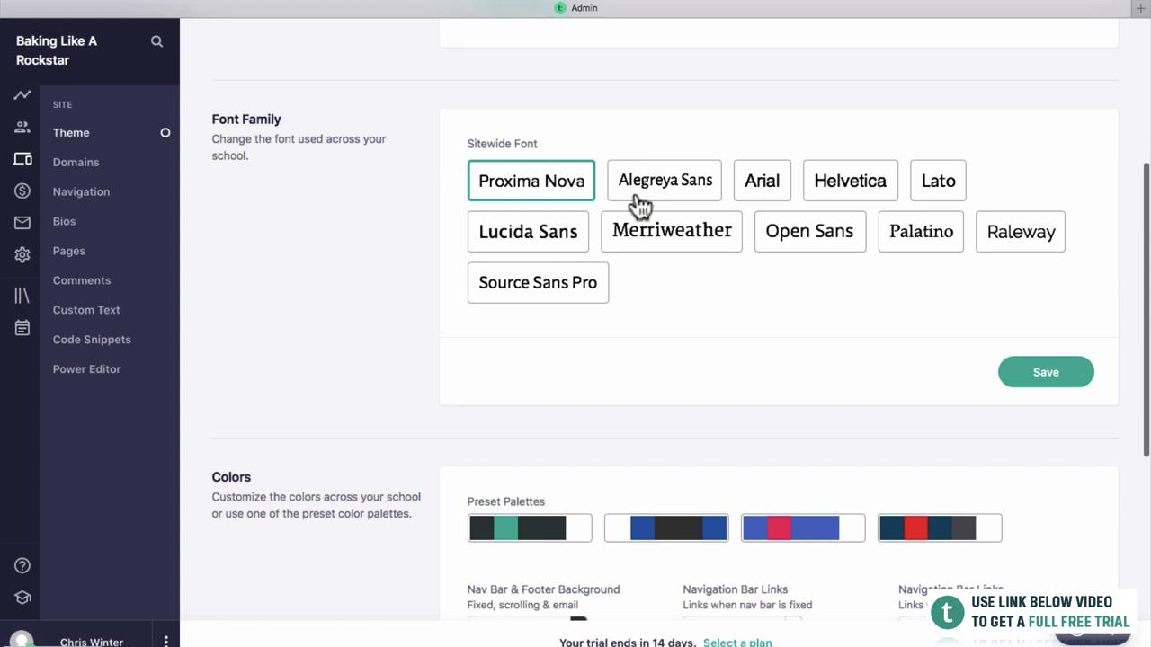
{"action": "scroll", "coordinate": [650, 287], "scroll_direction": "up", "scroll_amount": 1}
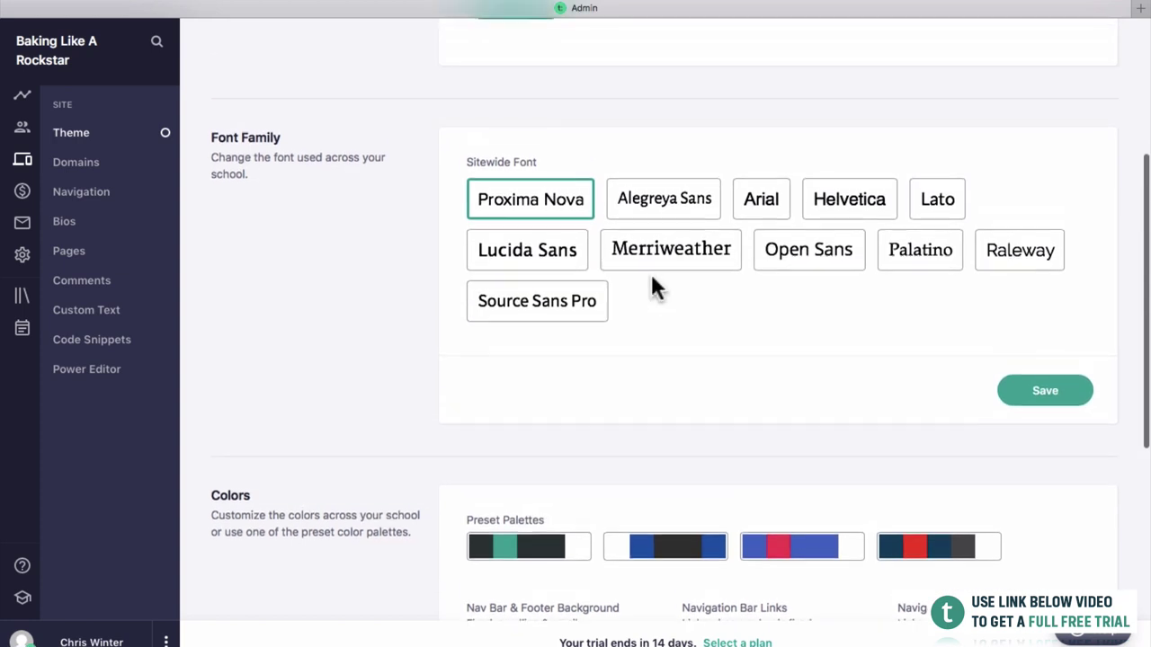
{"action": "left_click", "coordinate": [575, 319]}
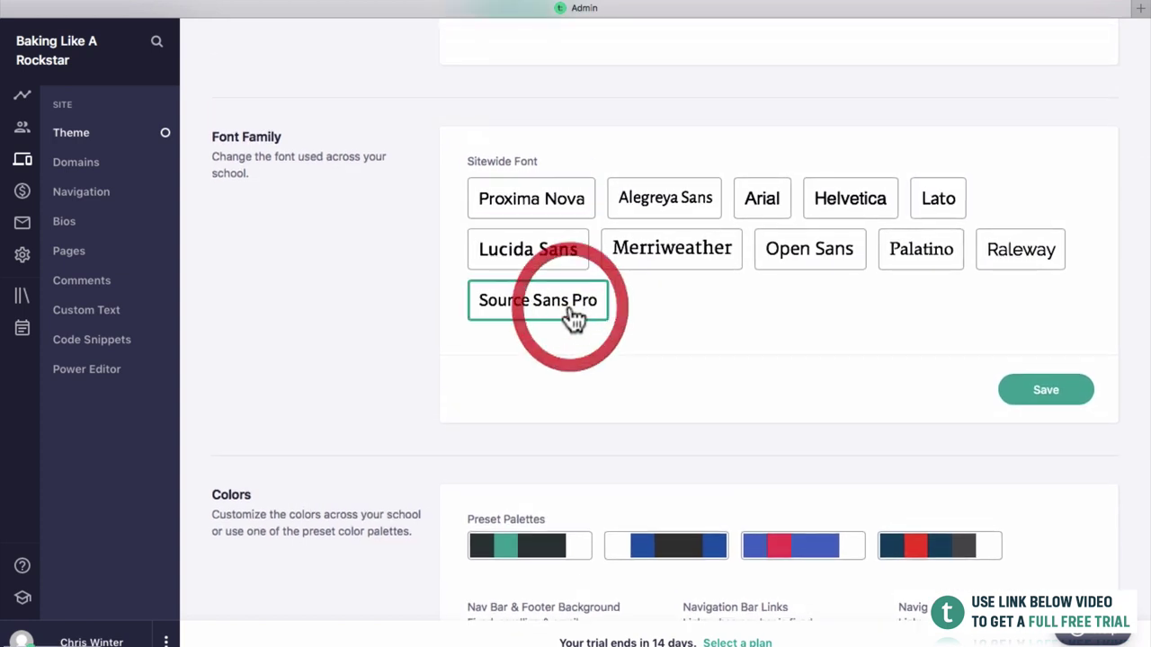
{"action": "left_click", "coordinate": [1059, 388]}
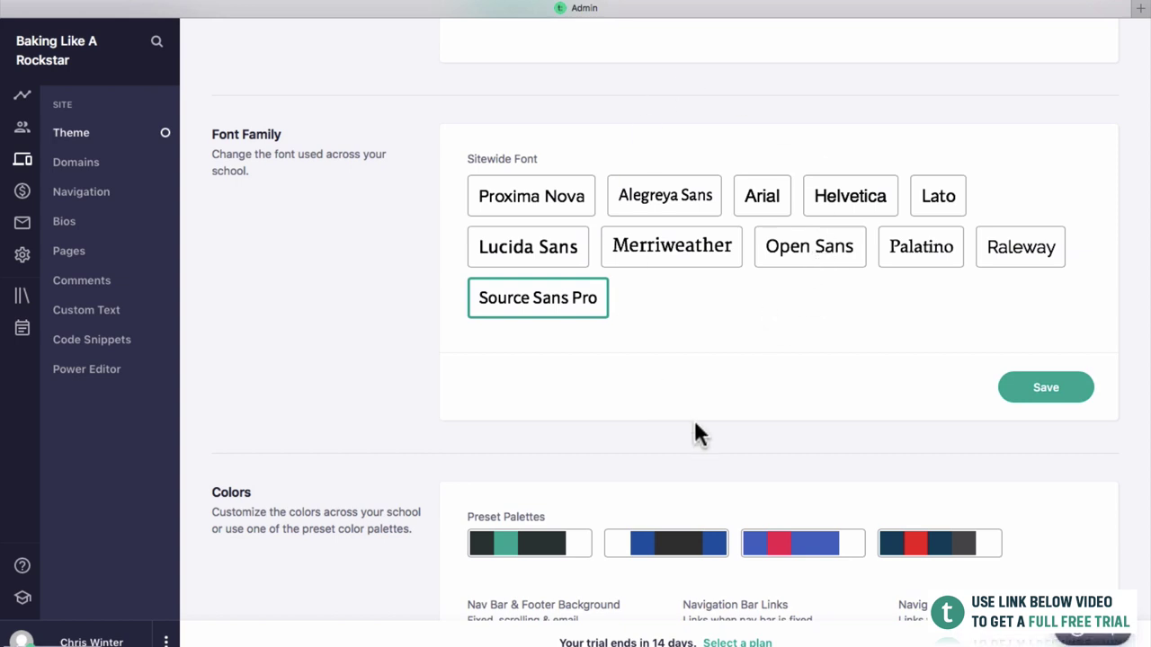
Try out the Video Player colour picker, entering hex db4444 and shifting it toward blue.
{"action": "scroll", "coordinate": [715, 422], "scroll_direction": "up", "scroll_amount": 5}
{"action": "scroll", "coordinate": [716, 422], "scroll_direction": "down", "scroll_amount": 1}
{"action": "scroll", "coordinate": [716, 422], "scroll_direction": "down", "scroll_amount": 3}
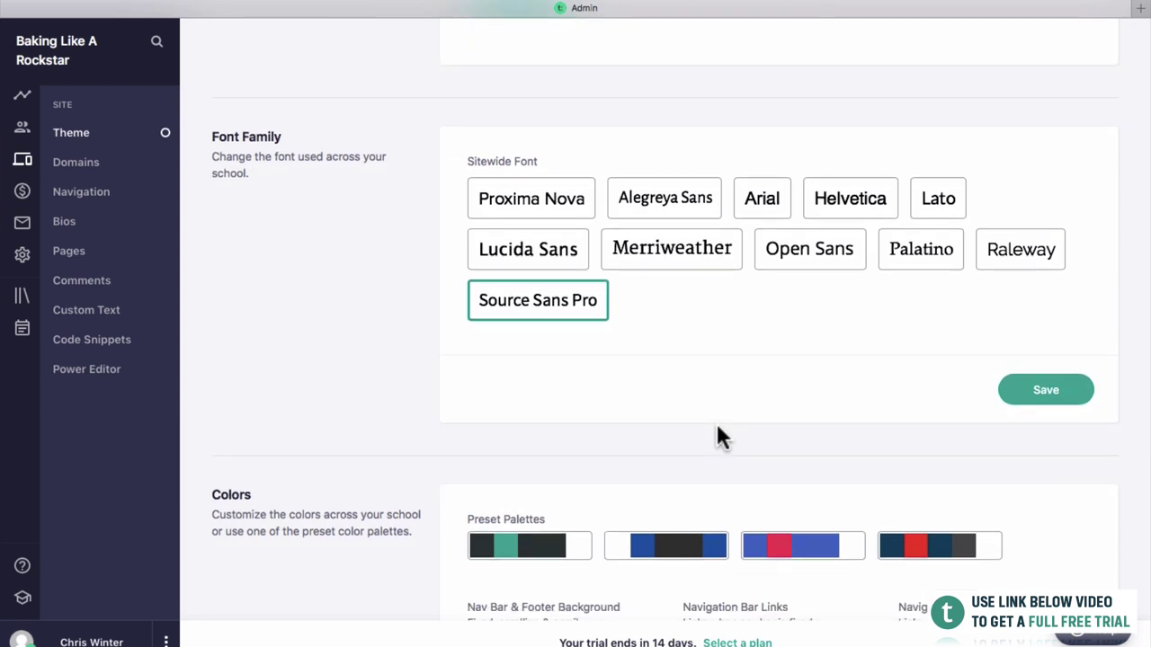
{"action": "scroll", "coordinate": [719, 454], "scroll_direction": "down", "scroll_amount": 4}
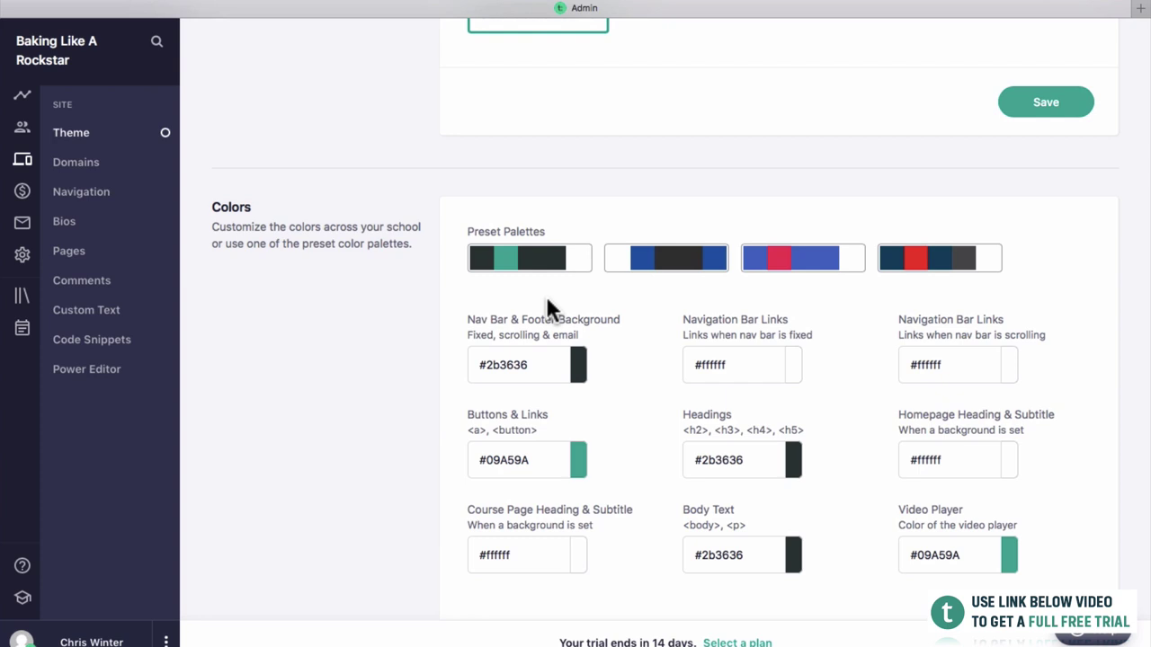
{"action": "left_click", "coordinate": [1005, 555]}
{"action": "left_click", "coordinate": [989, 582]}
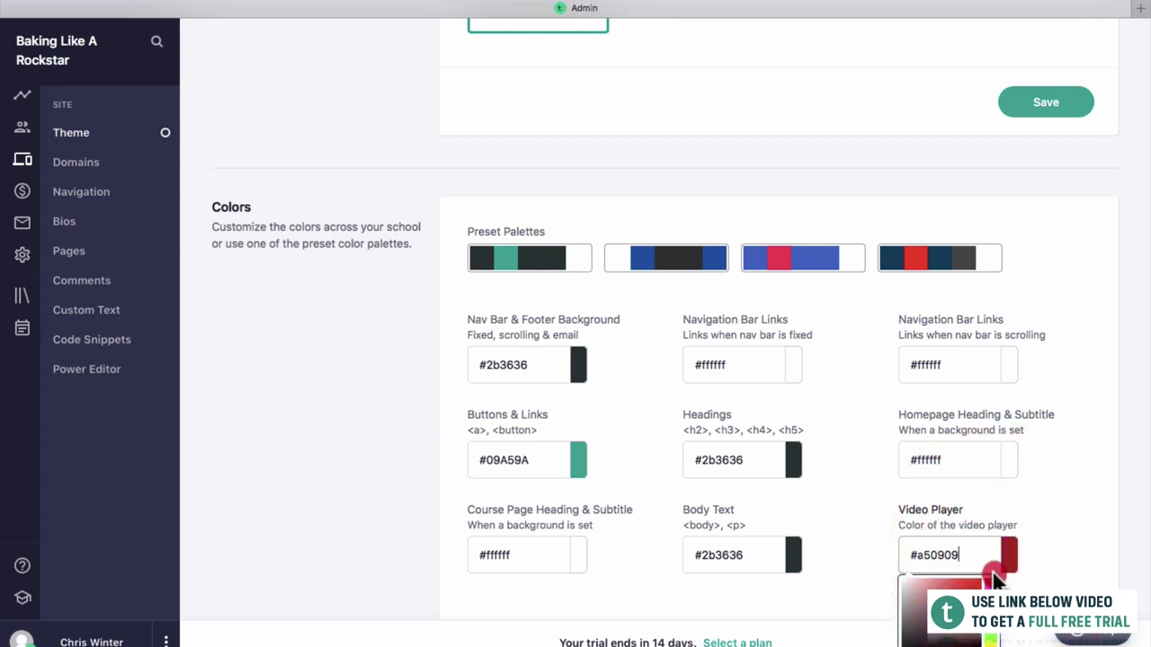
{"action": "double_click", "coordinate": [939, 555]}
{"action": "type", "text": "db4444"}
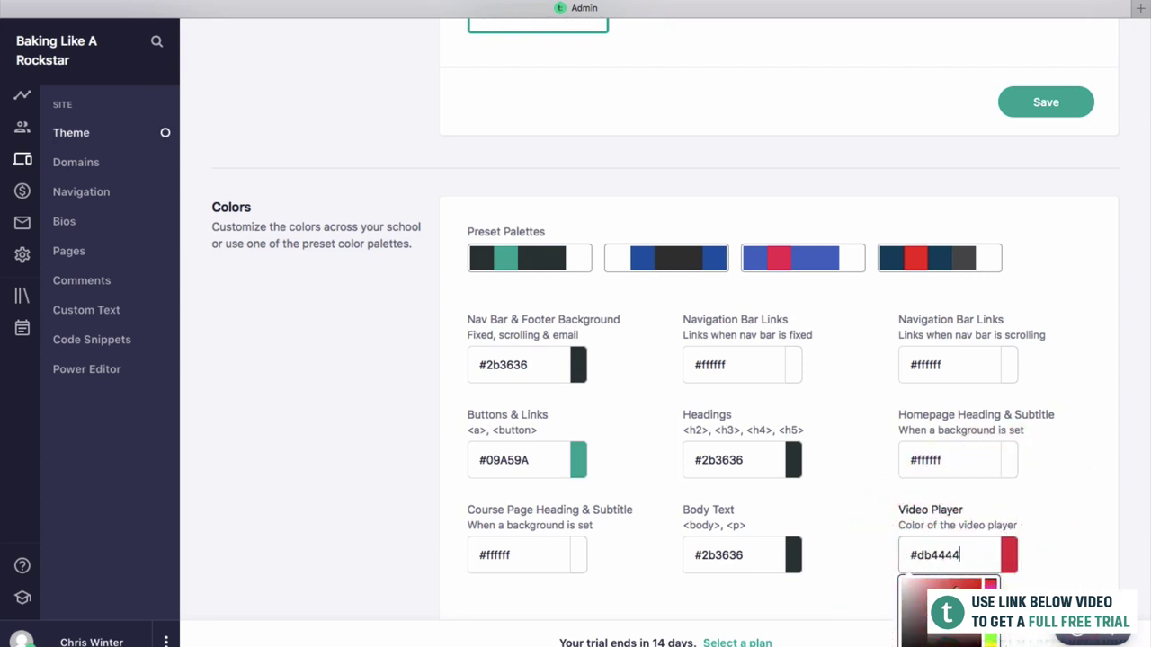
{"action": "left_click_drag", "start_coordinate": [990, 584], "coordinate": [990, 614]}
{"action": "left_click", "coordinate": [1035, 580]}
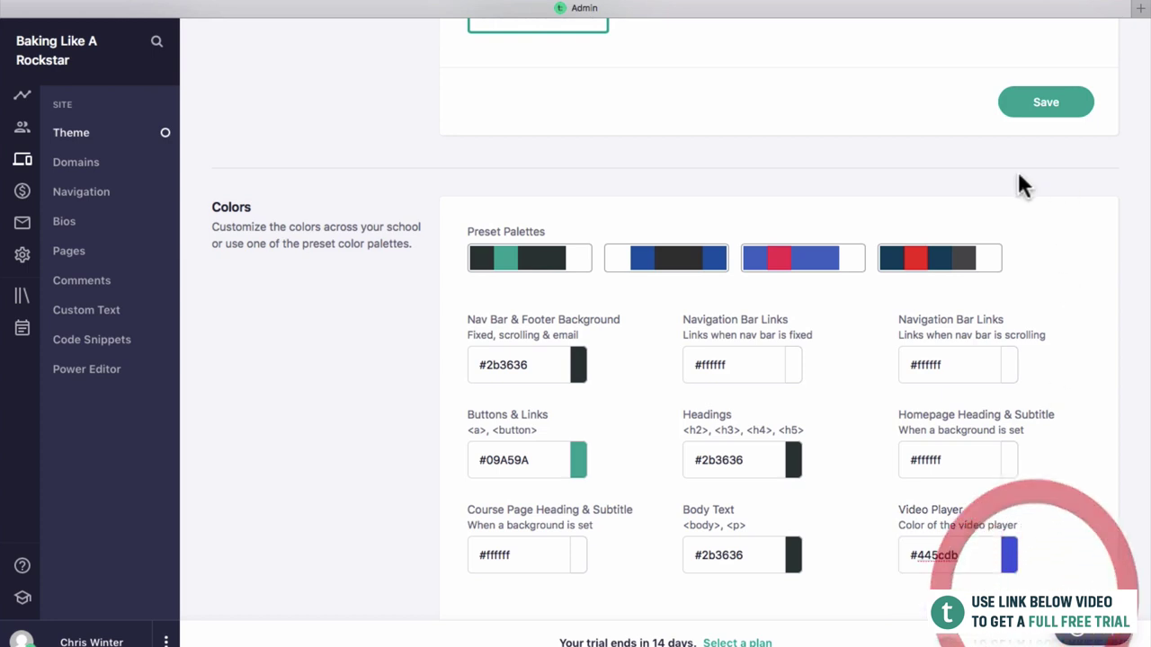
Apply the fourth, navy-and-red preset palette (#134361, #ff3f20) and save it.
{"action": "scroll", "coordinate": [1019, 177], "scroll_direction": "down", "scroll_amount": 3}
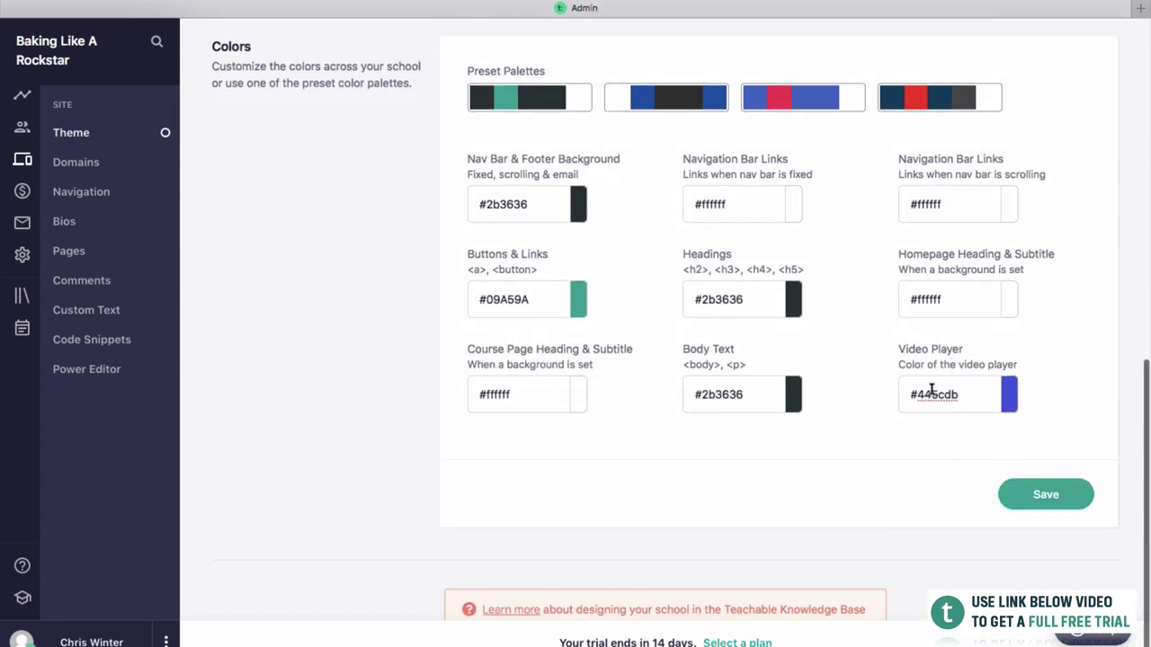
{"action": "scroll", "coordinate": [925, 395], "scroll_direction": "up", "scroll_amount": 3}
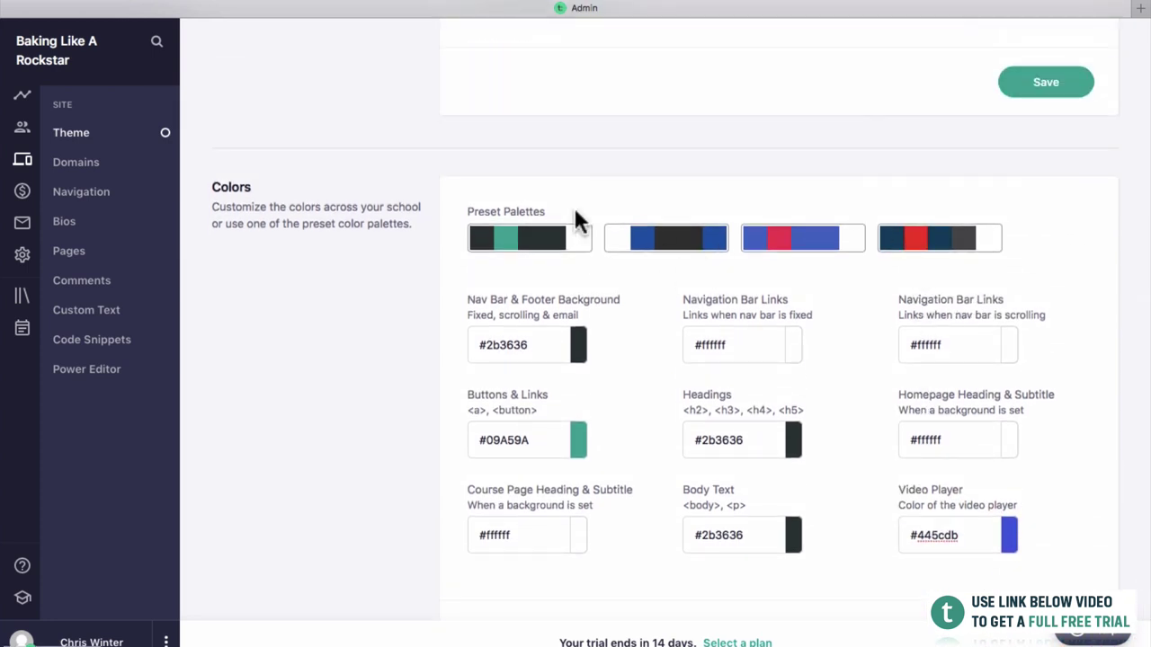
{"action": "left_click", "coordinate": [941, 245]}
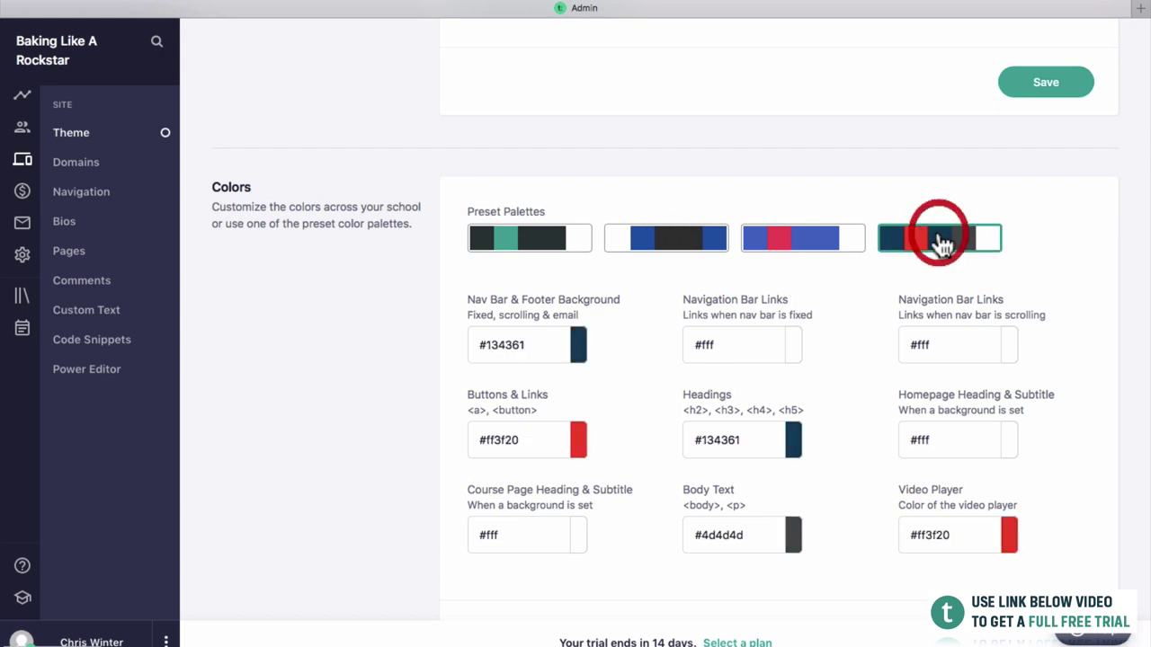
{"action": "scroll", "coordinate": [964, 243], "scroll_direction": "down", "scroll_amount": 3}
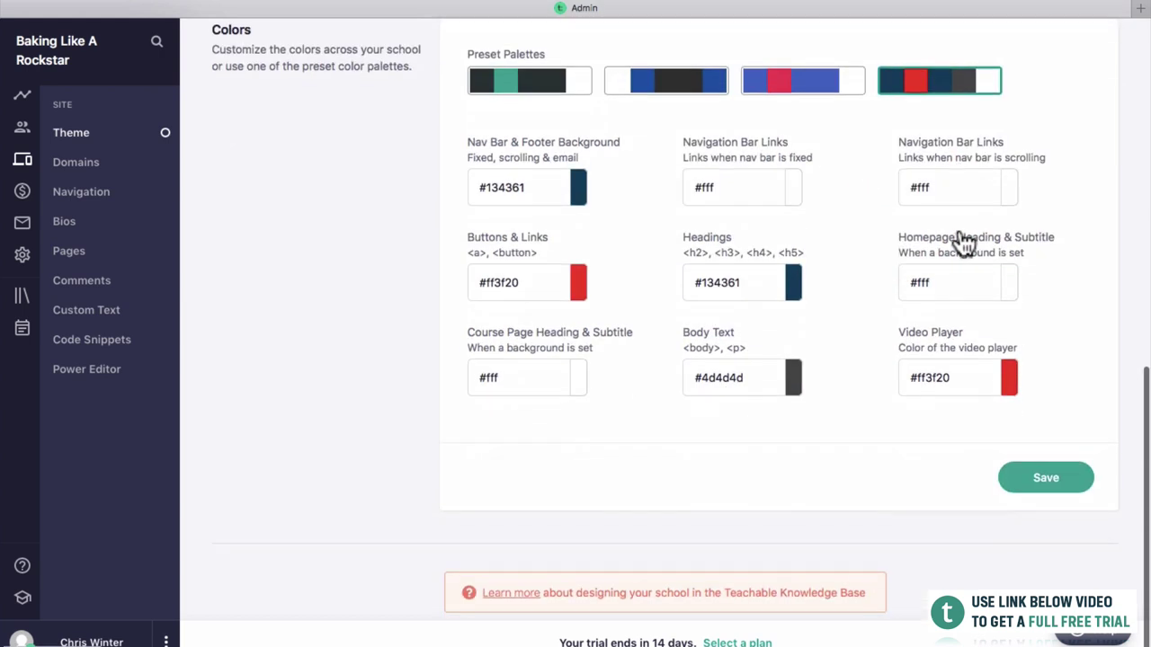
{"action": "left_click", "coordinate": [1040, 477]}
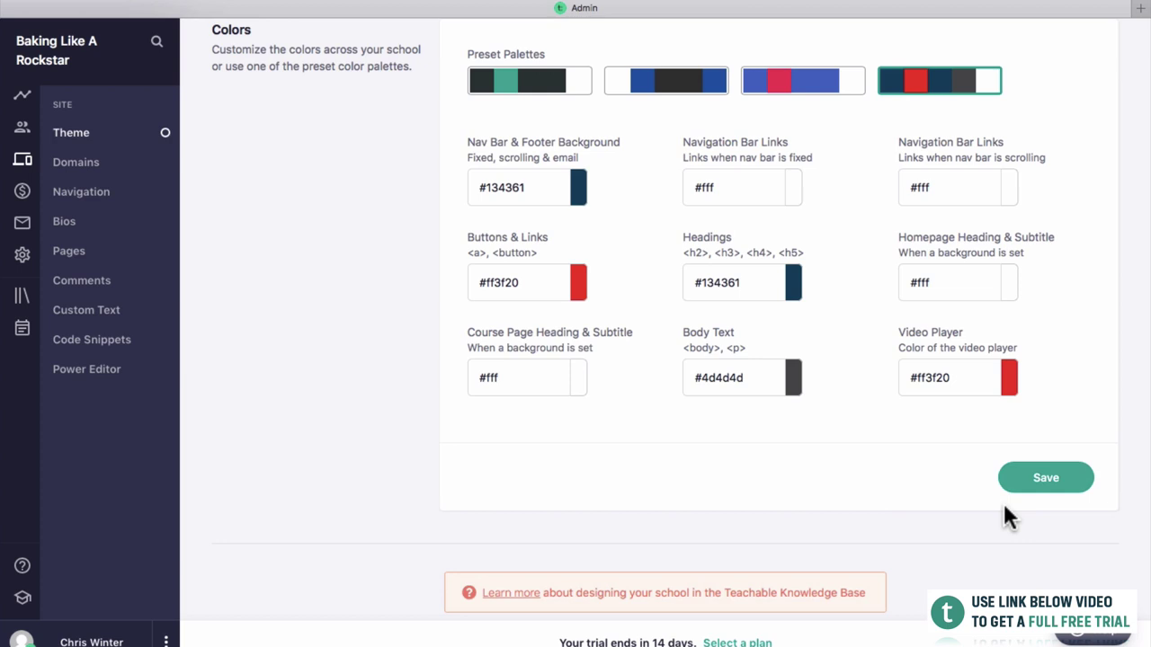
{"action": "left_click", "coordinate": [1023, 479]}
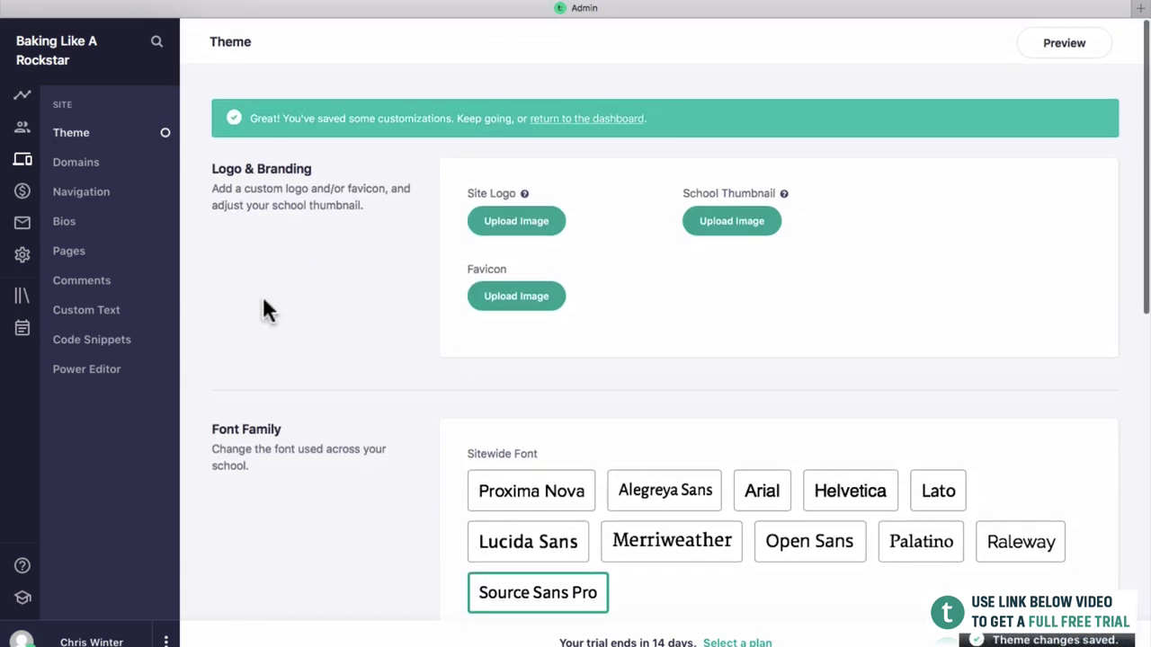
Replace the school subdomain with 'bakinglikearockstar' and try to confirm it.
{"action": "left_click", "coordinate": [90, 163]}
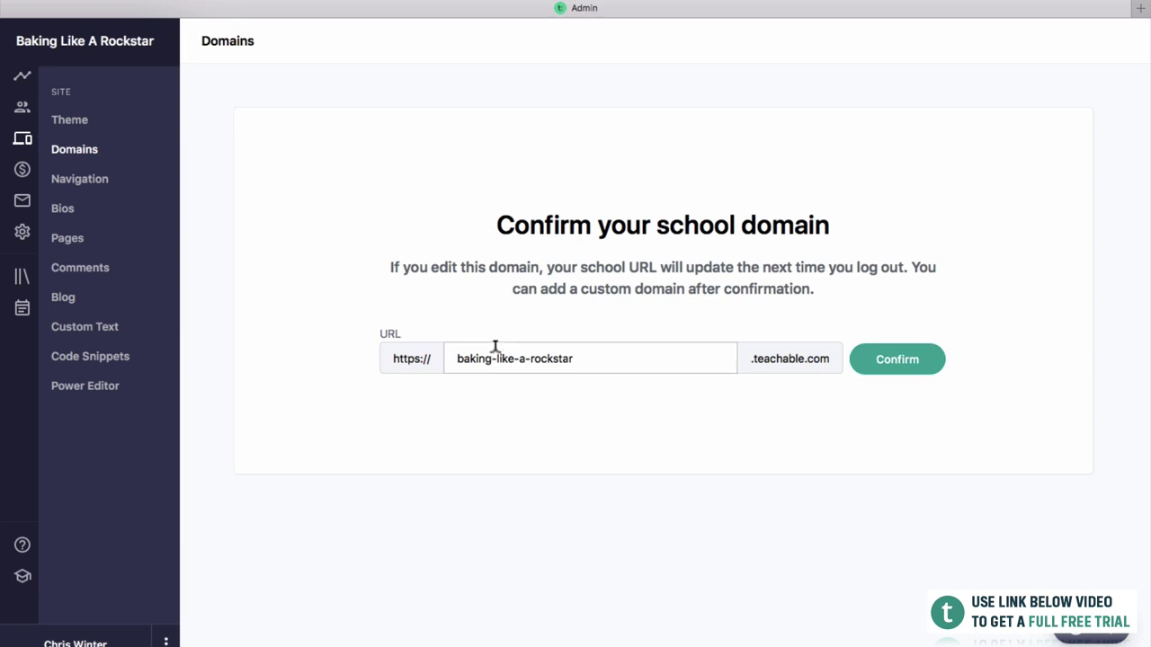
{"action": "left_click", "coordinate": [647, 362]}
{"action": "left_click_drag", "start_coordinate": [647, 359], "coordinate": [449, 358]}
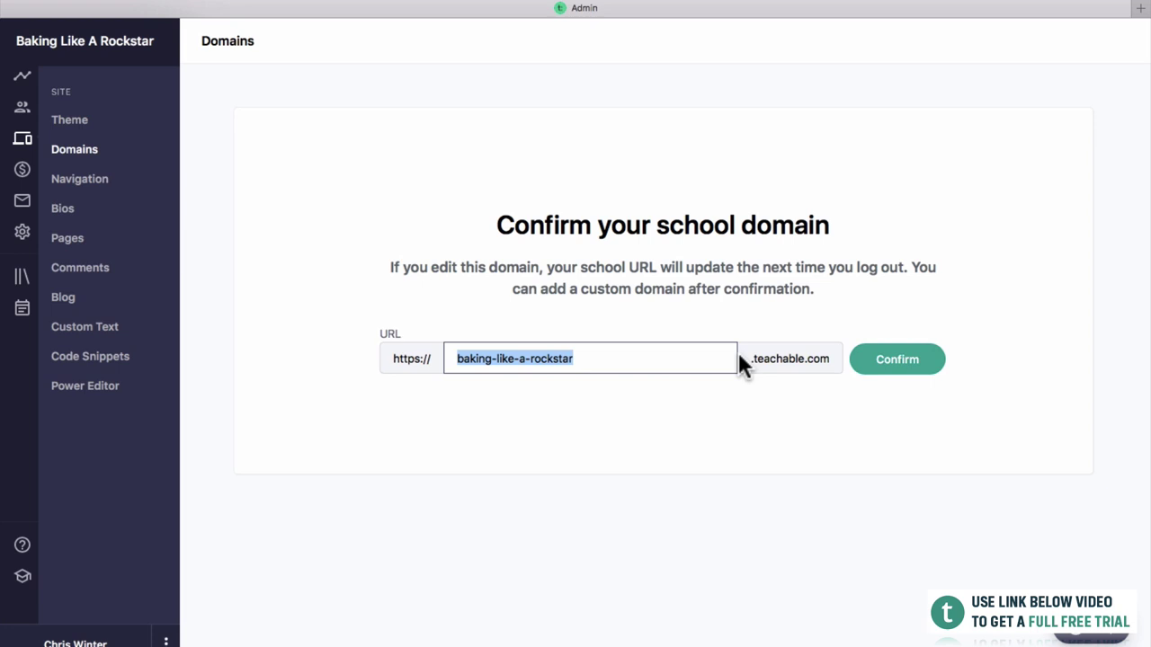
{"action": "type", "text": "bakinglikearockstar"}
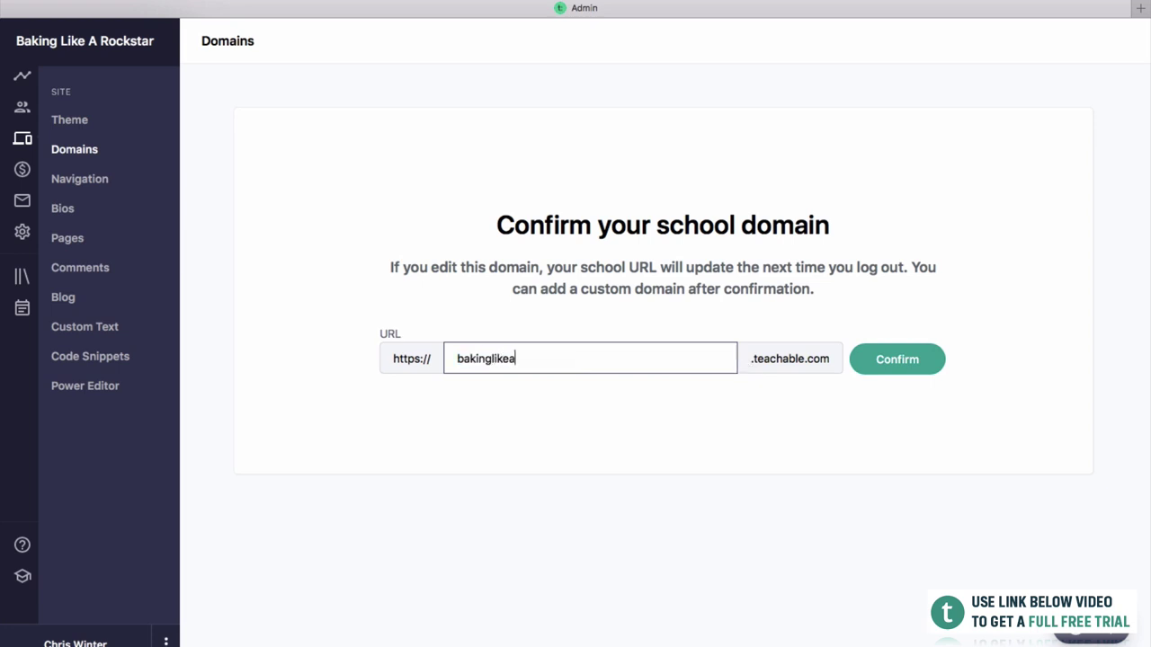
{"action": "left_click", "coordinate": [889, 376]}
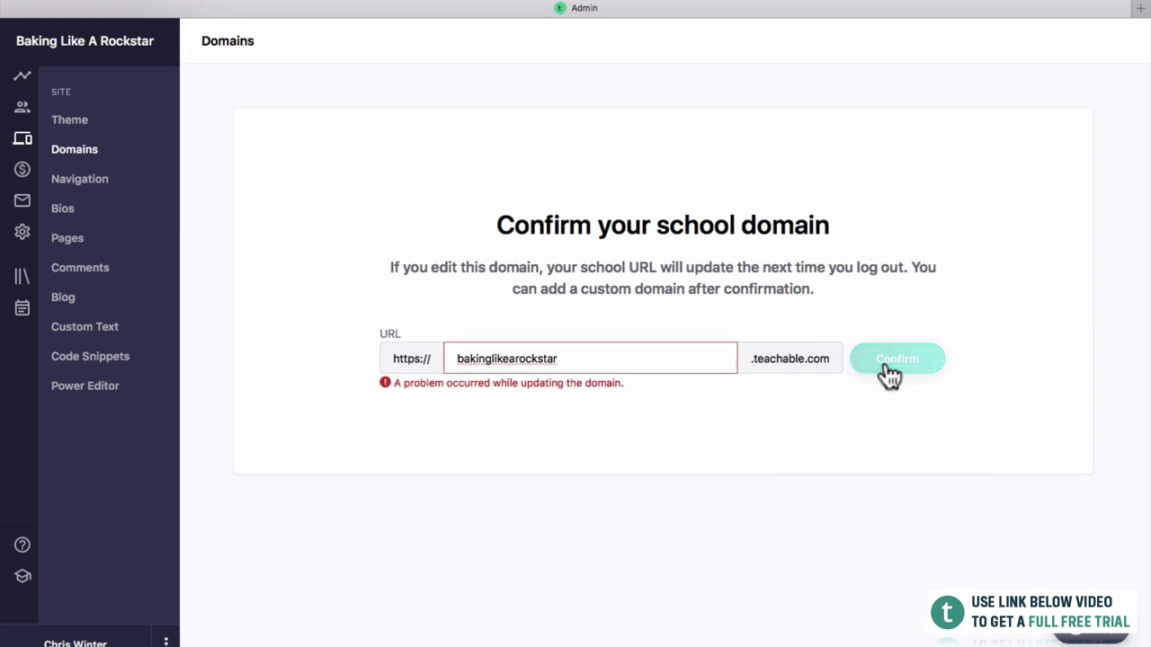
Delete the whole school domain name so the URL field is empty.
{"action": "left_click", "coordinate": [580, 358]}
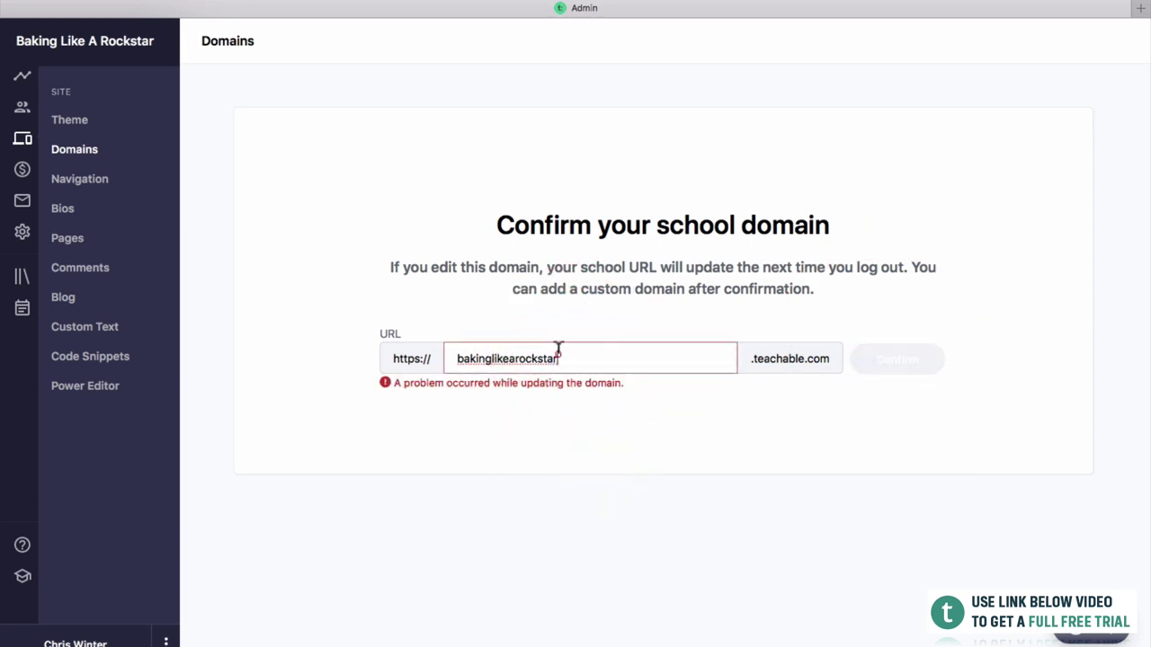
{"action": "double_click", "coordinate": [558, 356]}
{"action": "key", "text": "BackSpace"}
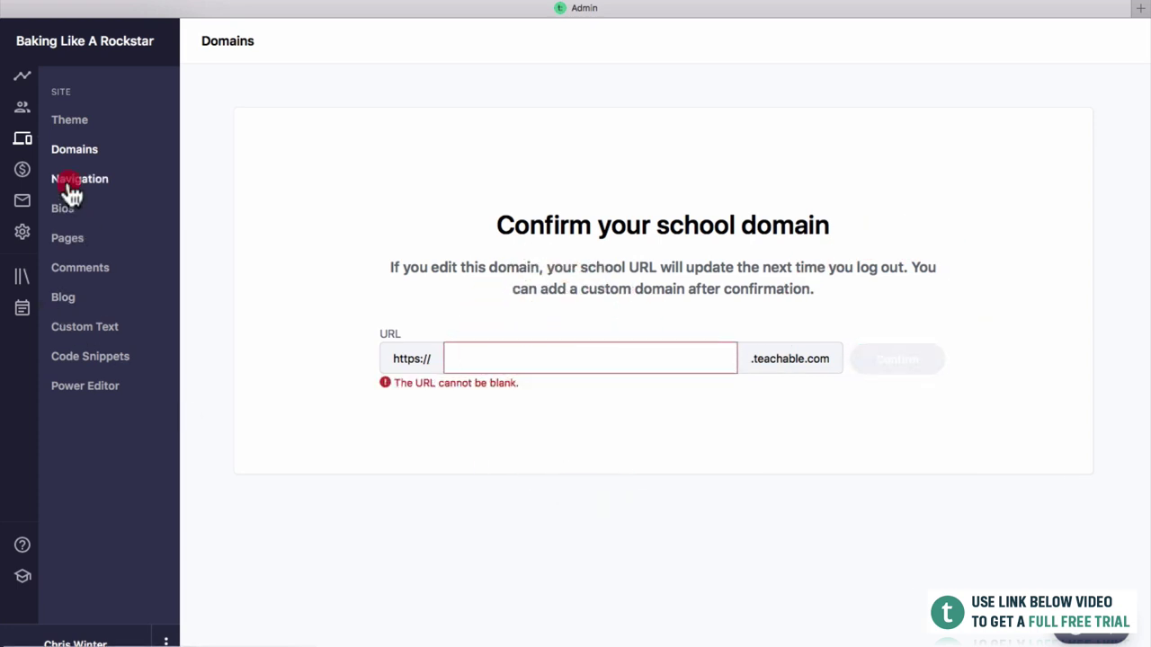
Review the Navigation page's Homepage Settings choices and Navigation Bar links table.
{"action": "left_click", "coordinate": [68, 179]}
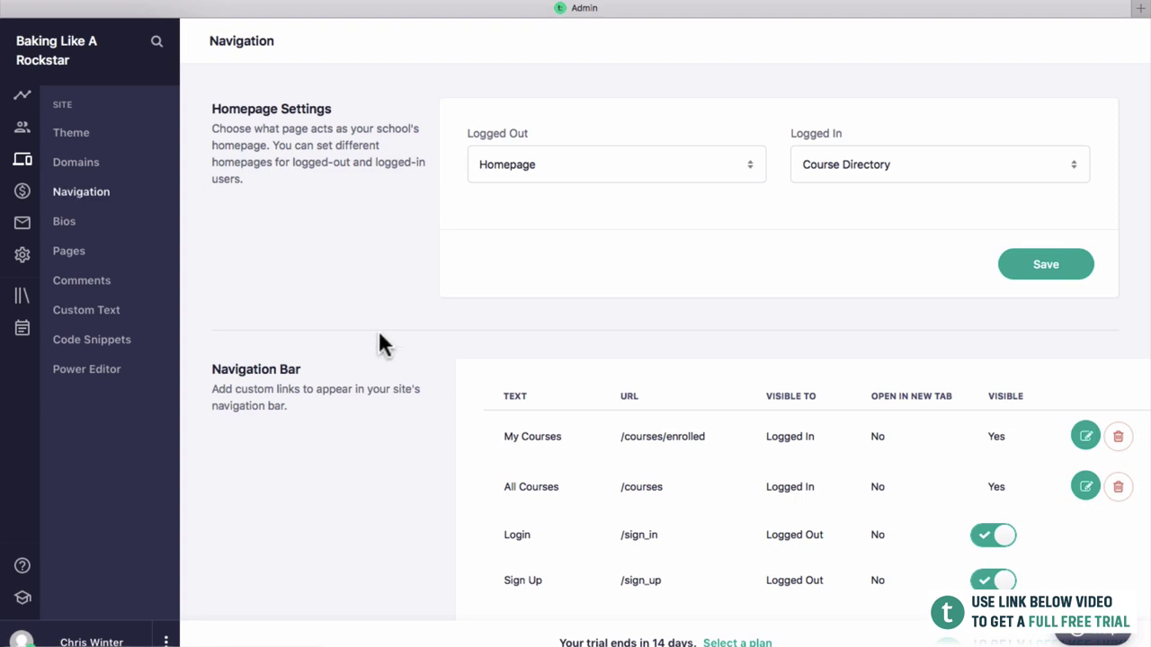
{"action": "scroll", "coordinate": [549, 440], "scroll_direction": "down", "scroll_amount": 1}
{"action": "scroll", "coordinate": [561, 440], "scroll_direction": "down", "scroll_amount": 1}
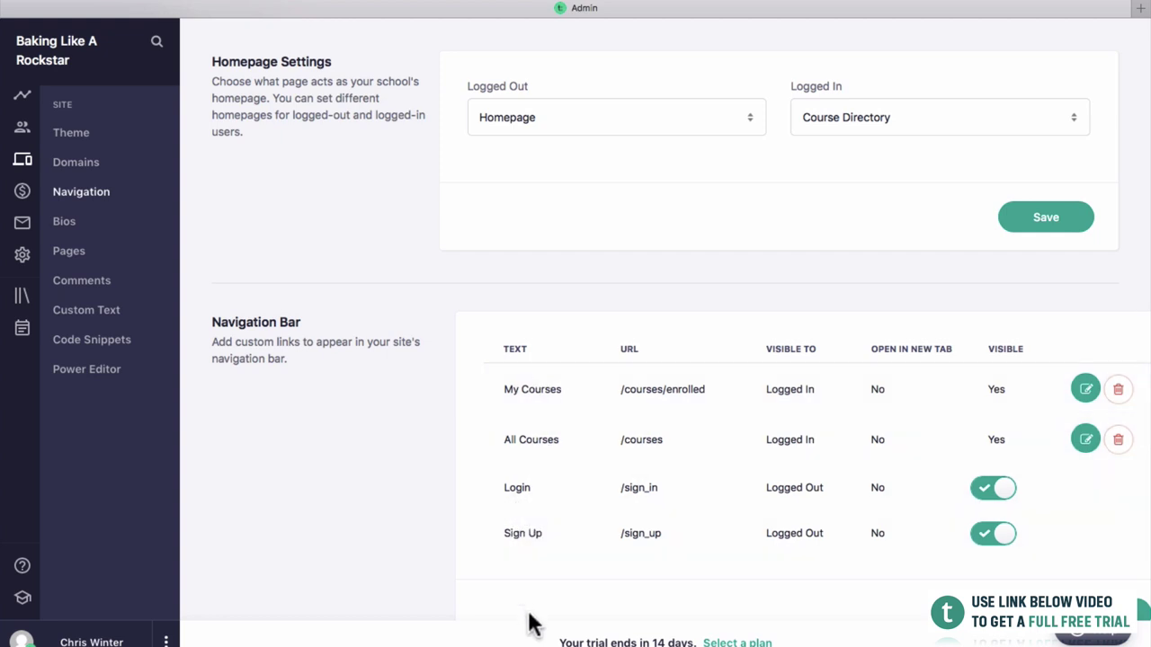
{"action": "scroll", "coordinate": [529, 624], "scroll_direction": "down", "scroll_amount": 3}
{"action": "scroll", "coordinate": [532, 623], "scroll_direction": "up", "scroll_amount": 2}
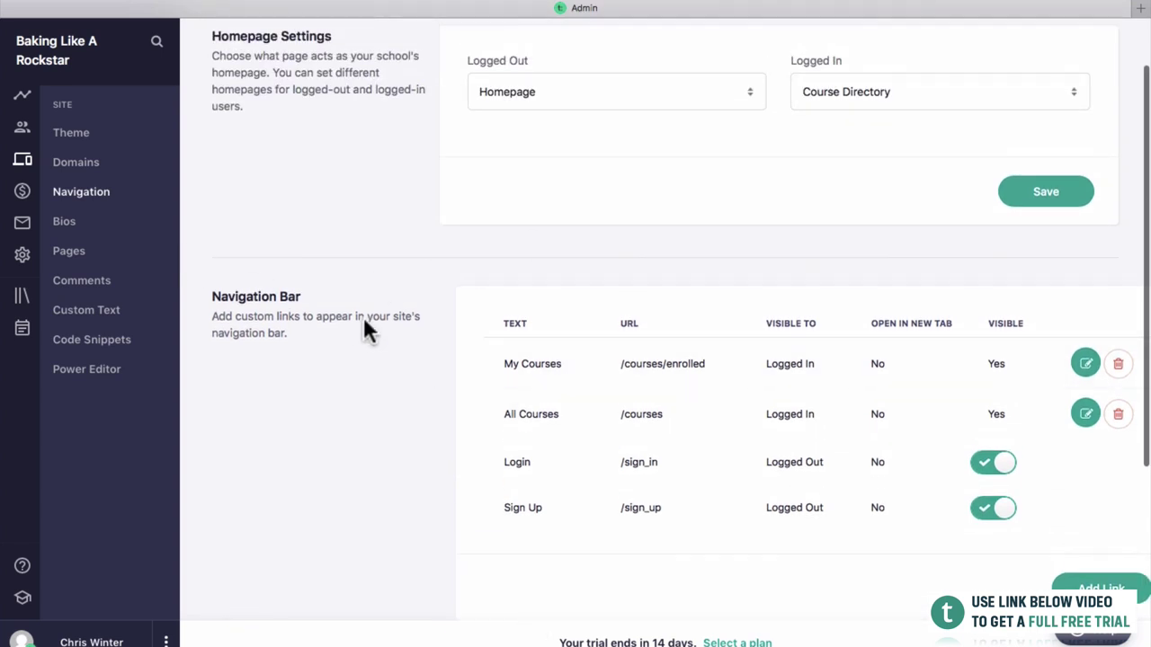
{"action": "scroll", "coordinate": [363, 323], "scroll_direction": "up", "scroll_amount": 2}
Edit the owner's author bio to read "I've been creating courses for a long time." and save it.
{"action": "left_click", "coordinate": [82, 222]}
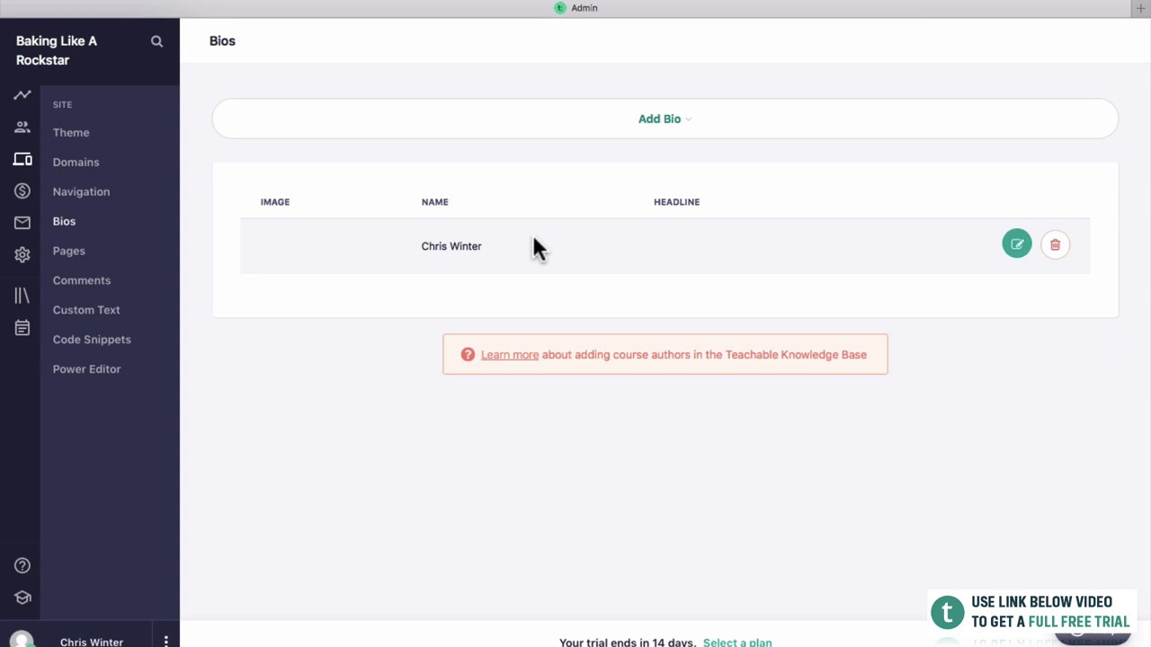
{"action": "left_click", "coordinate": [1016, 247]}
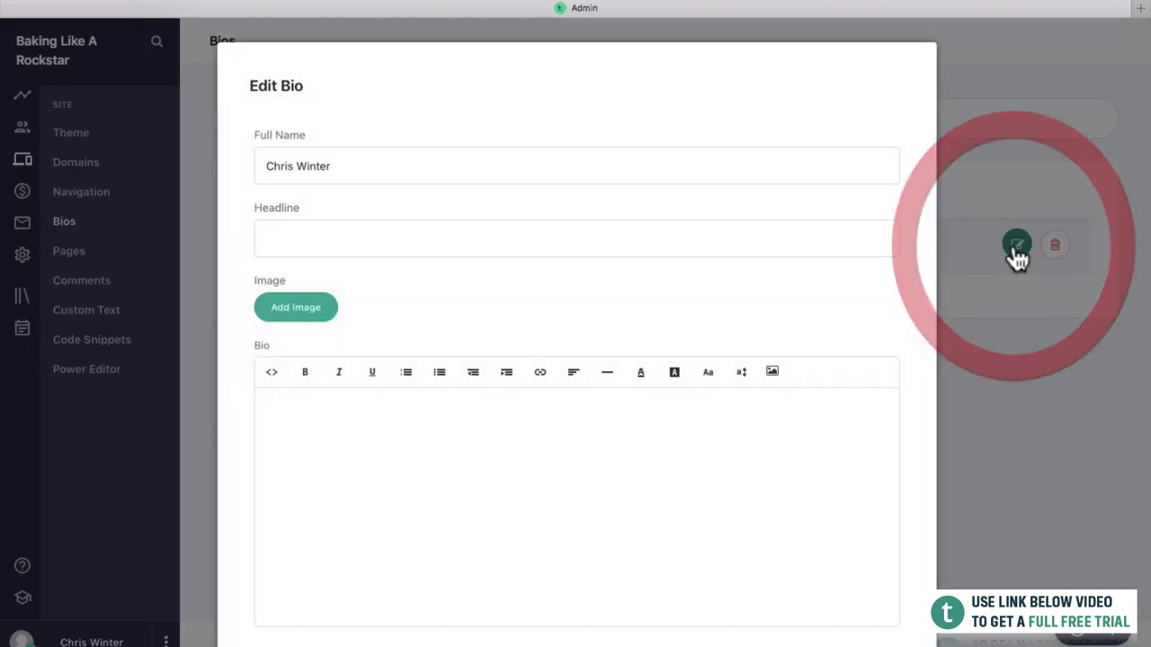
{"action": "left_click", "coordinate": [691, 217]}
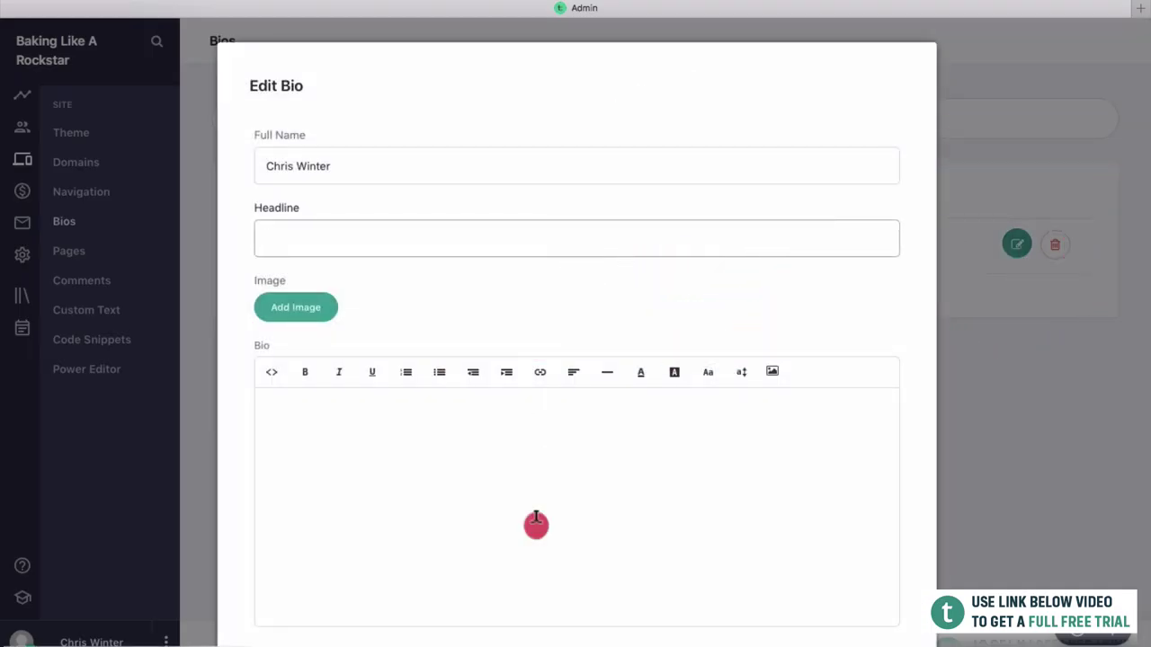
{"action": "left_click", "coordinate": [535, 518]}
{"action": "type", "text": "I've be"}
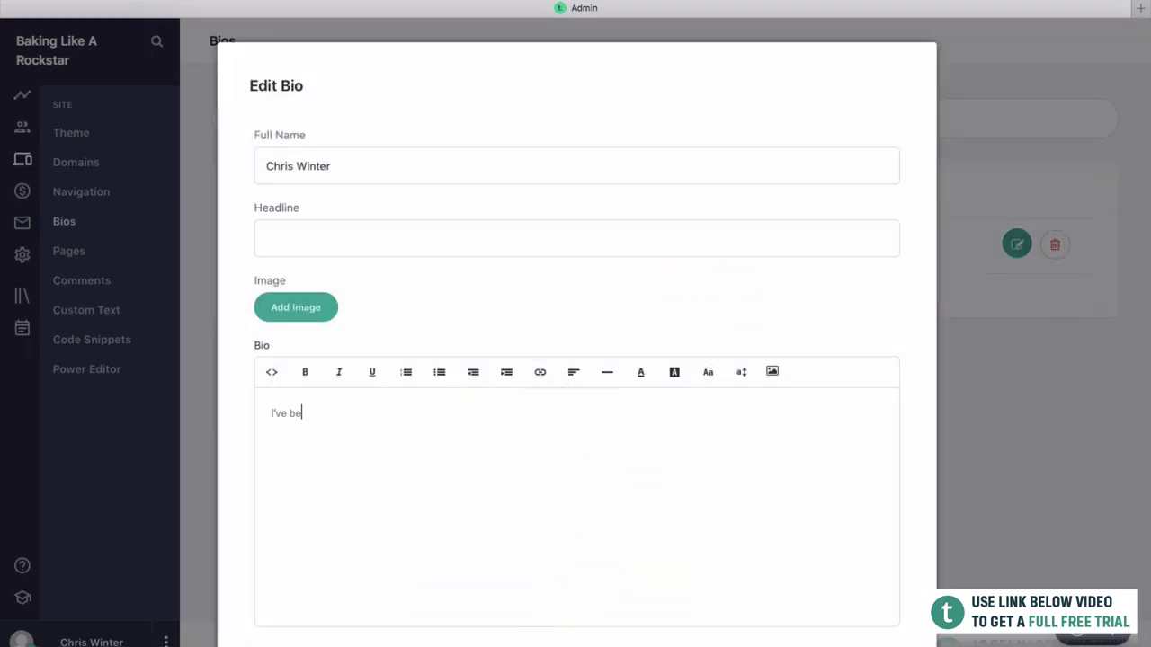
{"action": "type", "text": "en creating courses for "}
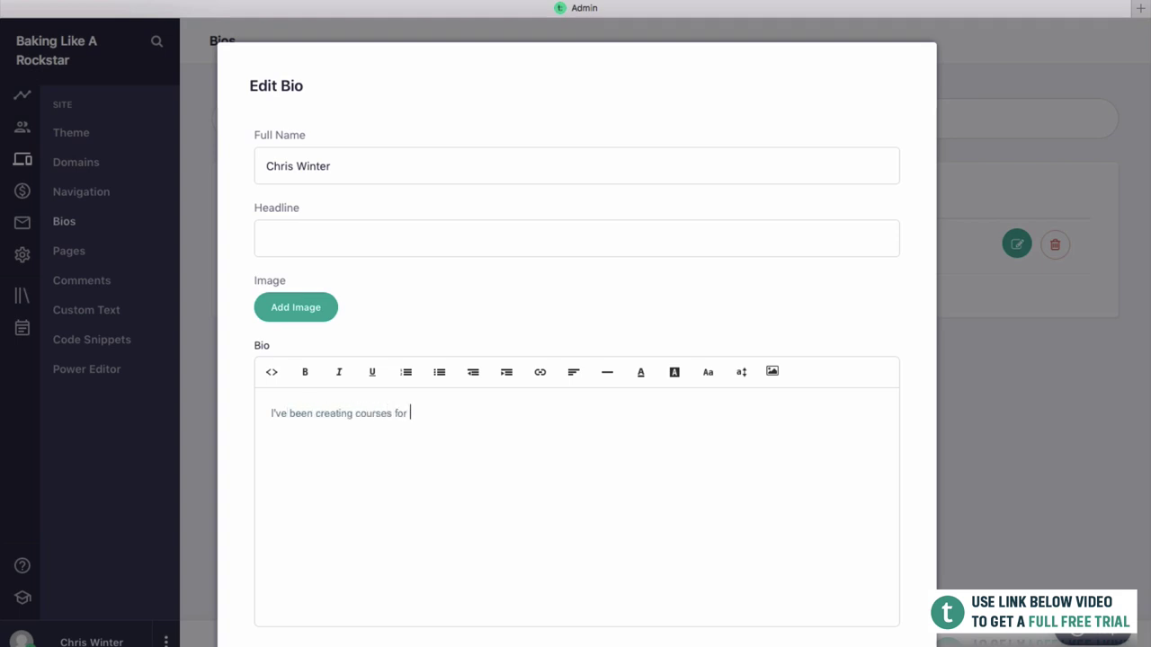
{"action": "type", "text": "a long time."}
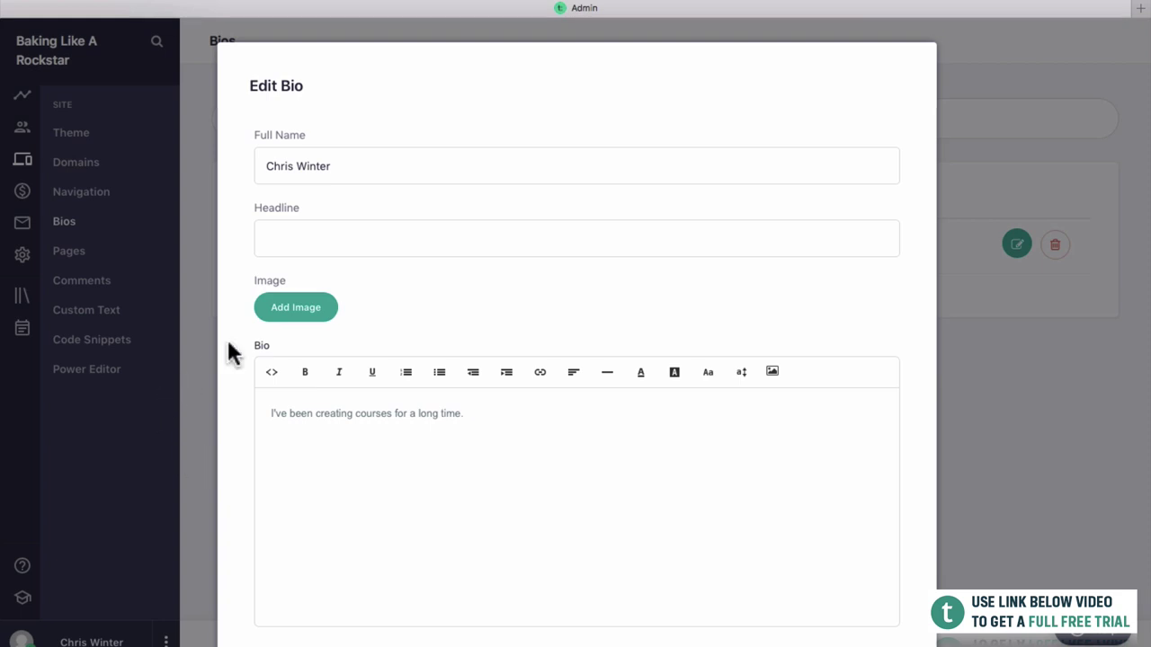
{"action": "scroll", "coordinate": [332, 302], "scroll_direction": "down", "scroll_amount": 2}
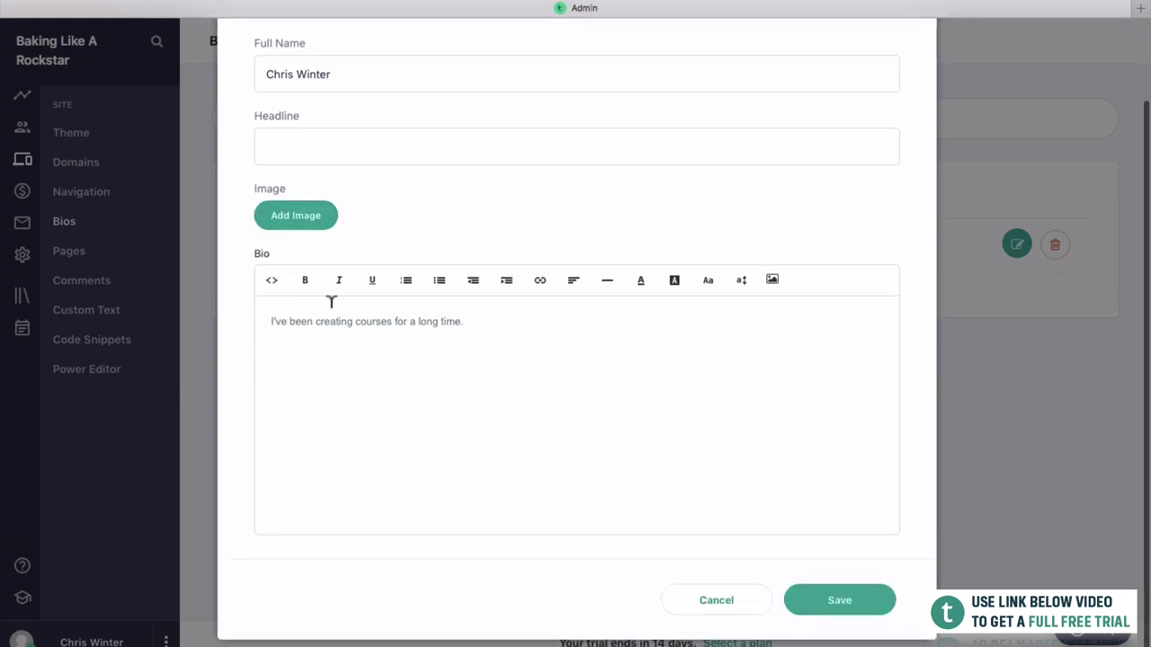
{"action": "left_click", "coordinate": [879, 611]}
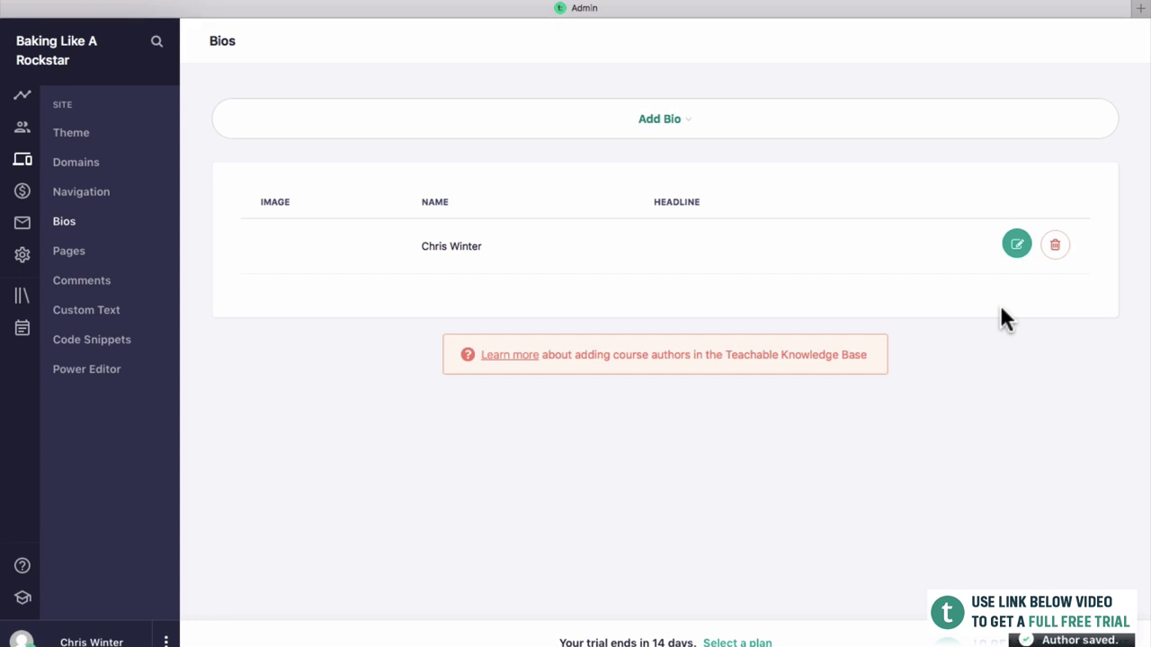
From the Pages list, preview the Homepage in a new tab, then close the preview.
{"action": "left_click", "coordinate": [91, 256]}
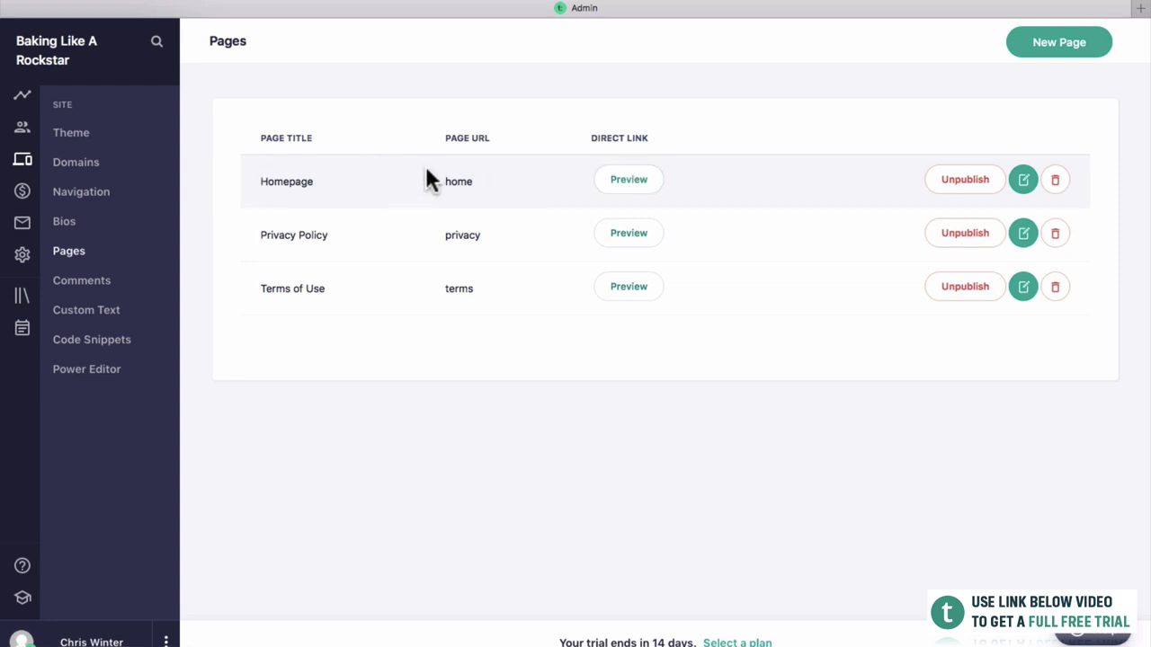
{"action": "left_click", "coordinate": [619, 180]}
{"action": "left_click", "coordinate": [671, 15]}
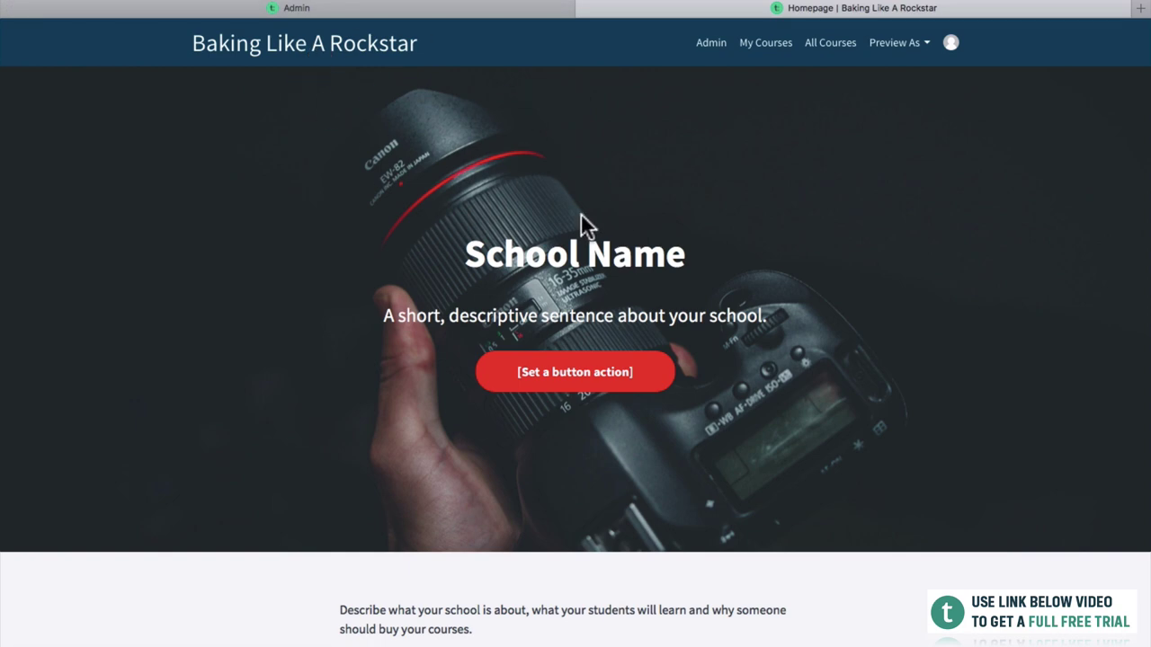
{"action": "scroll", "coordinate": [576, 314], "scroll_direction": "down", "scroll_amount": 5}
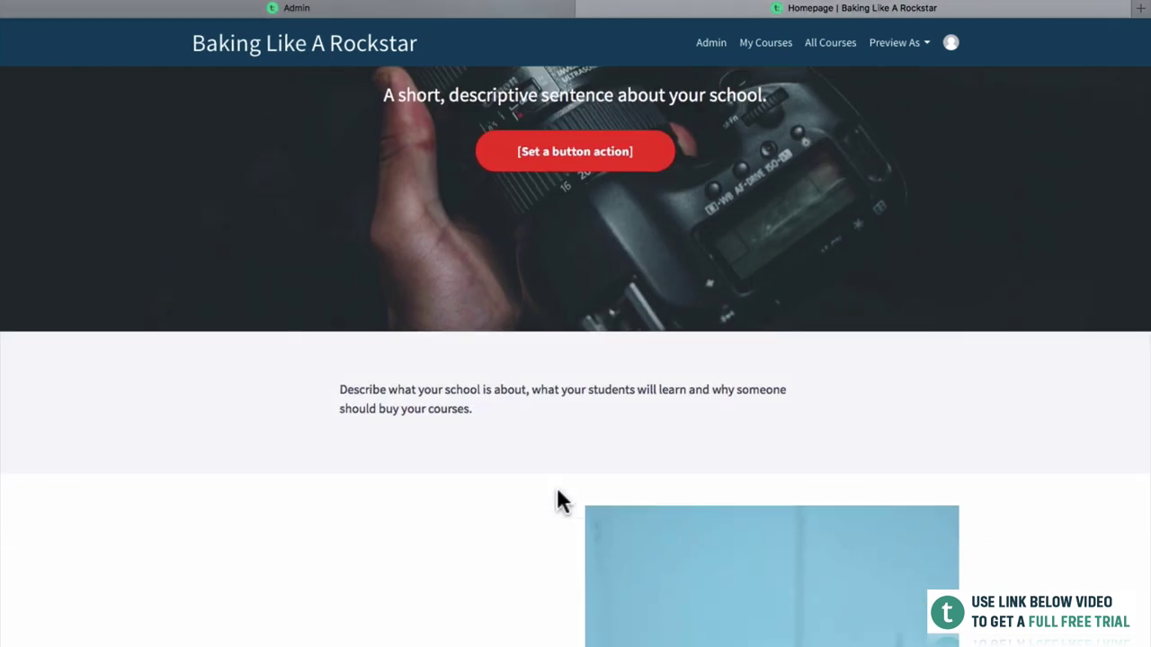
{"action": "scroll", "coordinate": [521, 500], "scroll_direction": "down", "scroll_amount": 5}
{"action": "scroll", "coordinate": [462, 431], "scroll_direction": "up", "scroll_amount": 10}
{"action": "left_click", "coordinate": [462, 432]}
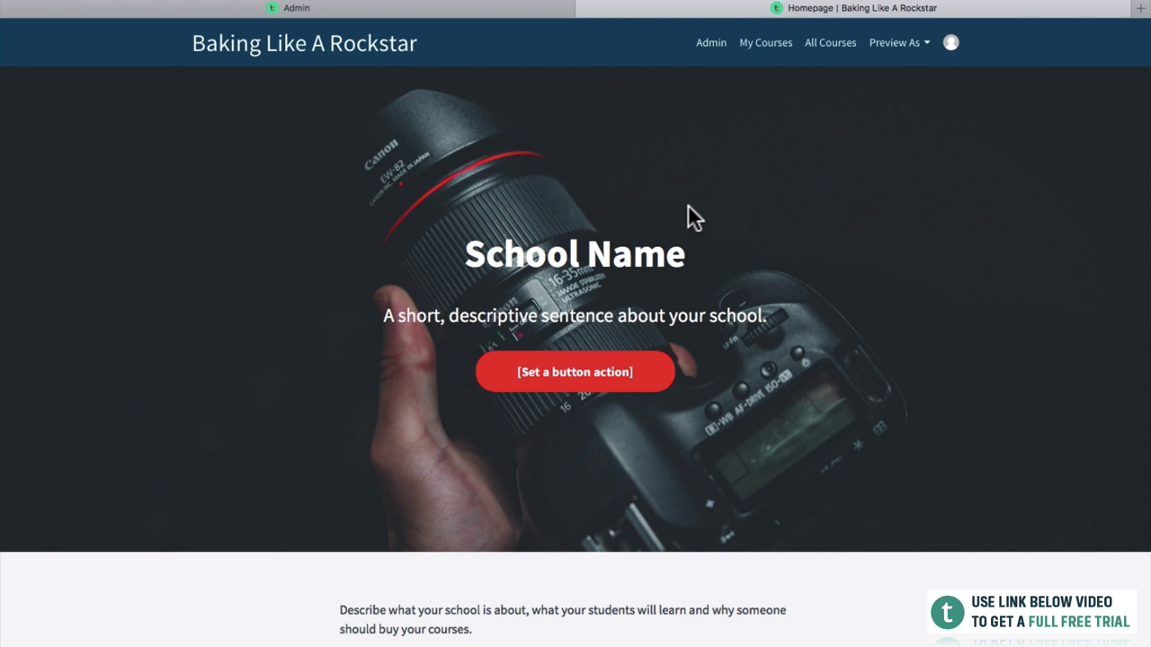
{"action": "key", "text": "super+w"}
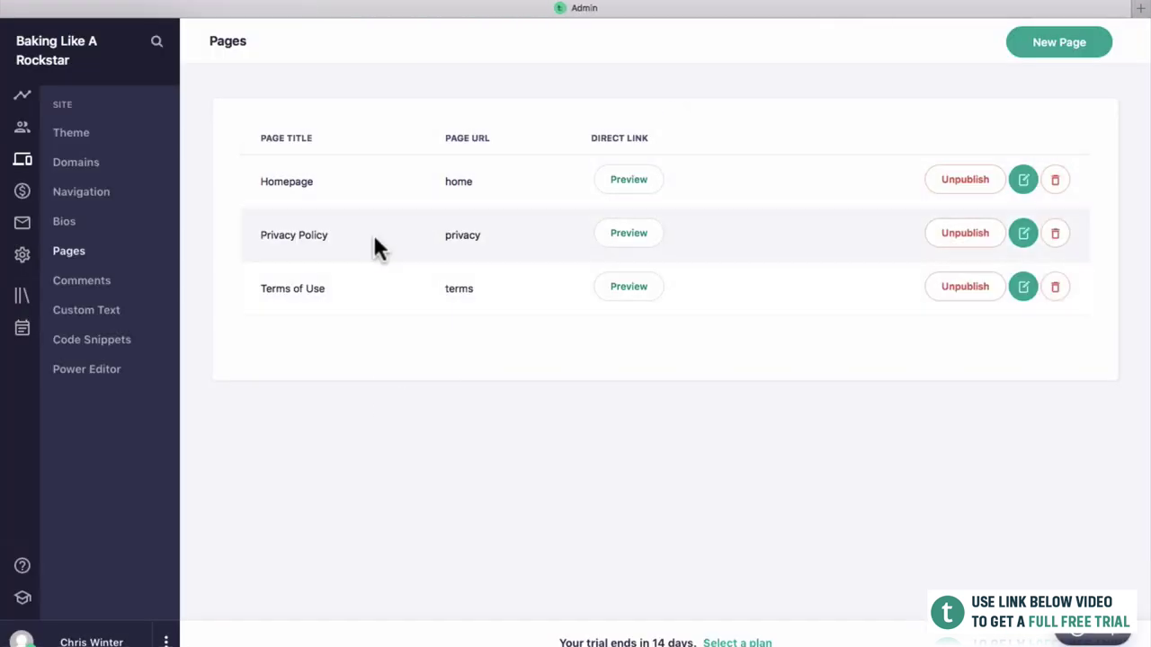
Check the empty lecture Comments page, then go to the Sales Transactions page.
{"action": "left_click", "coordinate": [88, 281]}
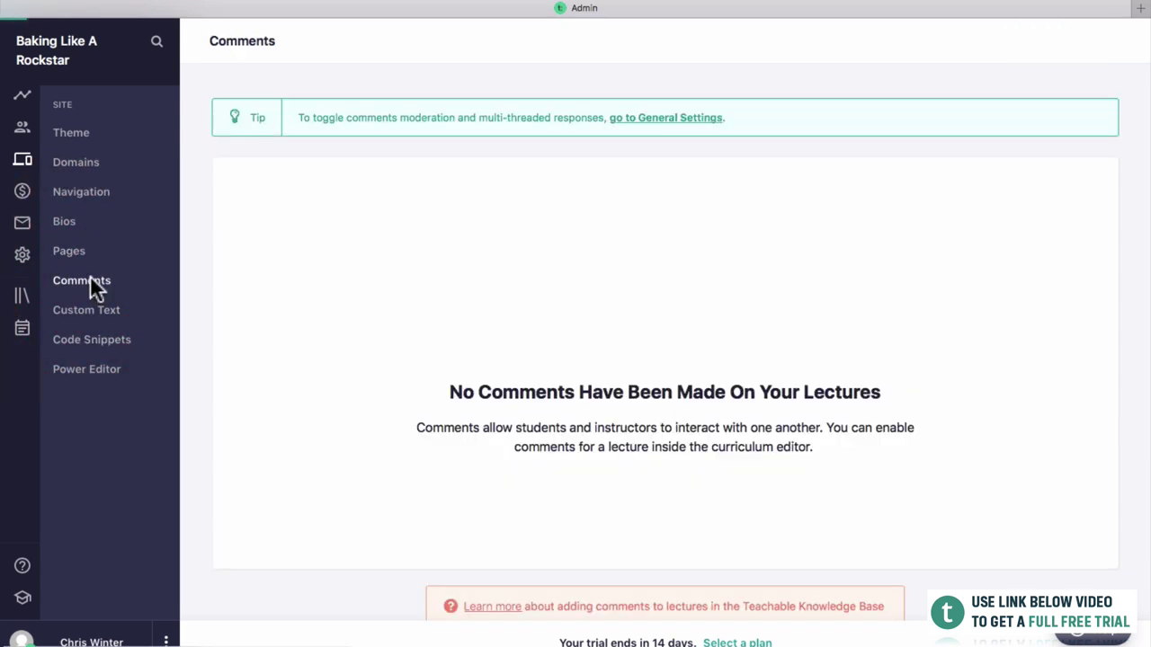
{"action": "scroll", "coordinate": [354, 324], "scroll_direction": "down", "scroll_amount": 2}
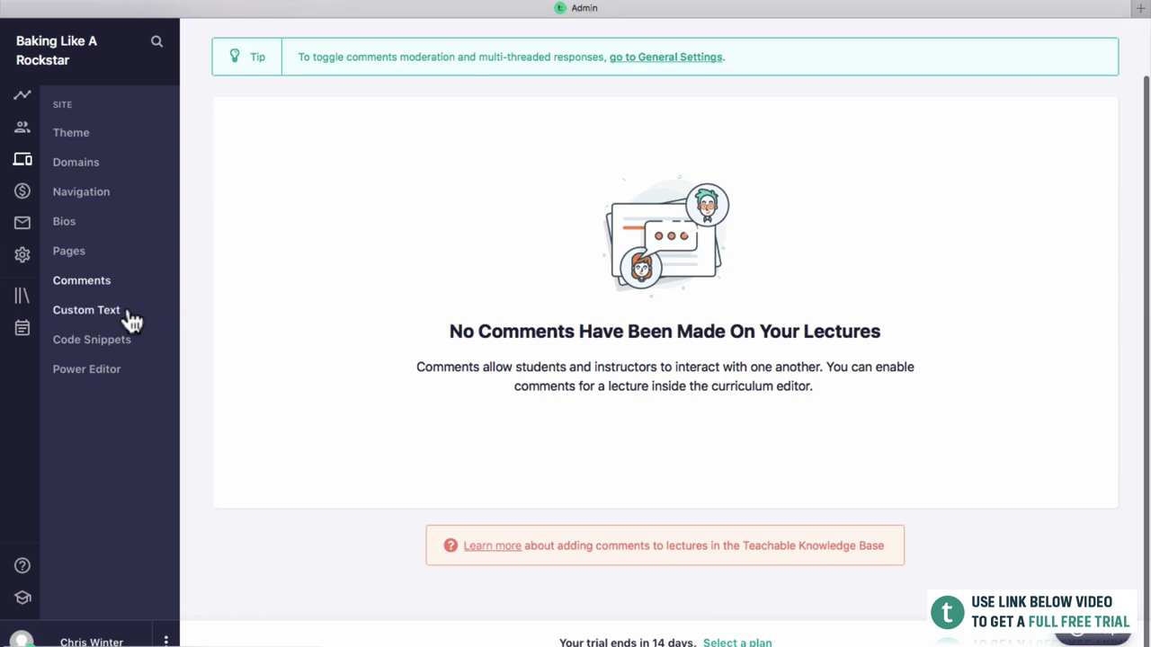
{"action": "left_click", "coordinate": [22, 194]}
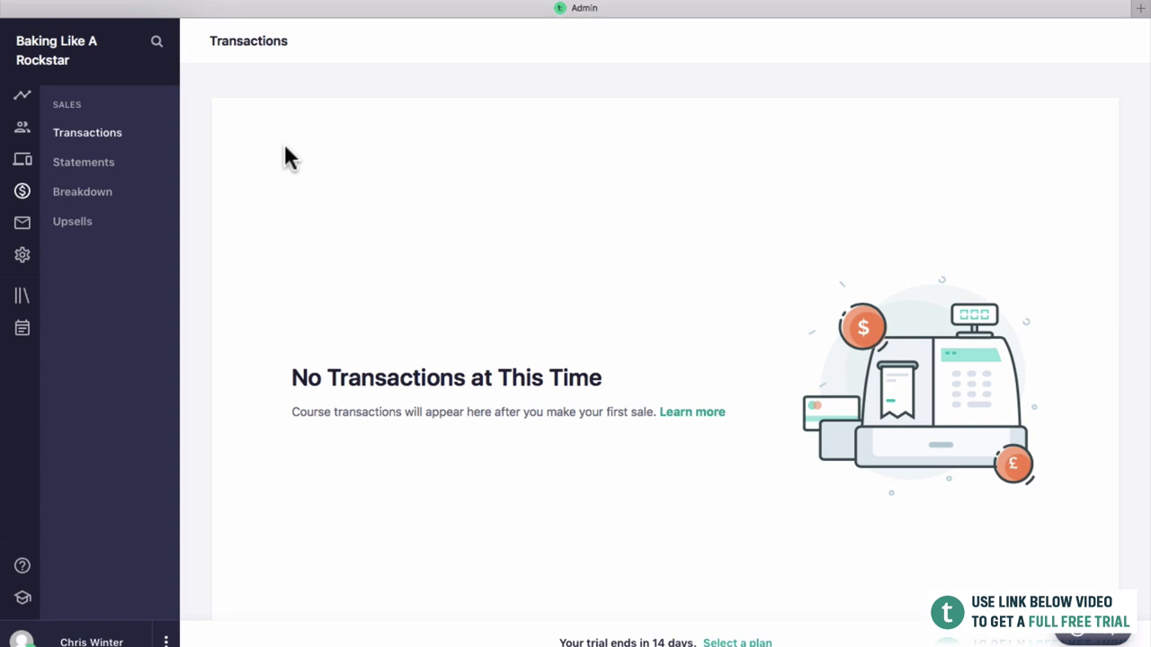
Show the Upsells report in the Sales sidebar.
{"action": "left_click", "coordinate": [93, 230]}
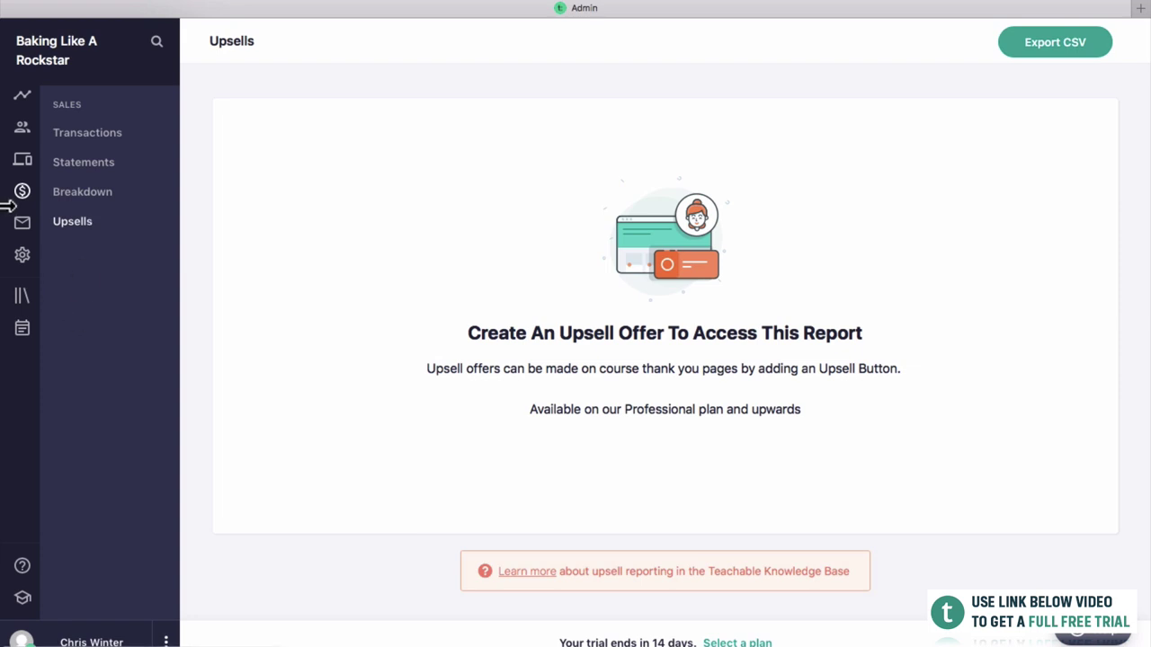
Go to Emails to bring up the blank Compose form.
{"action": "left_click", "coordinate": [24, 230]}
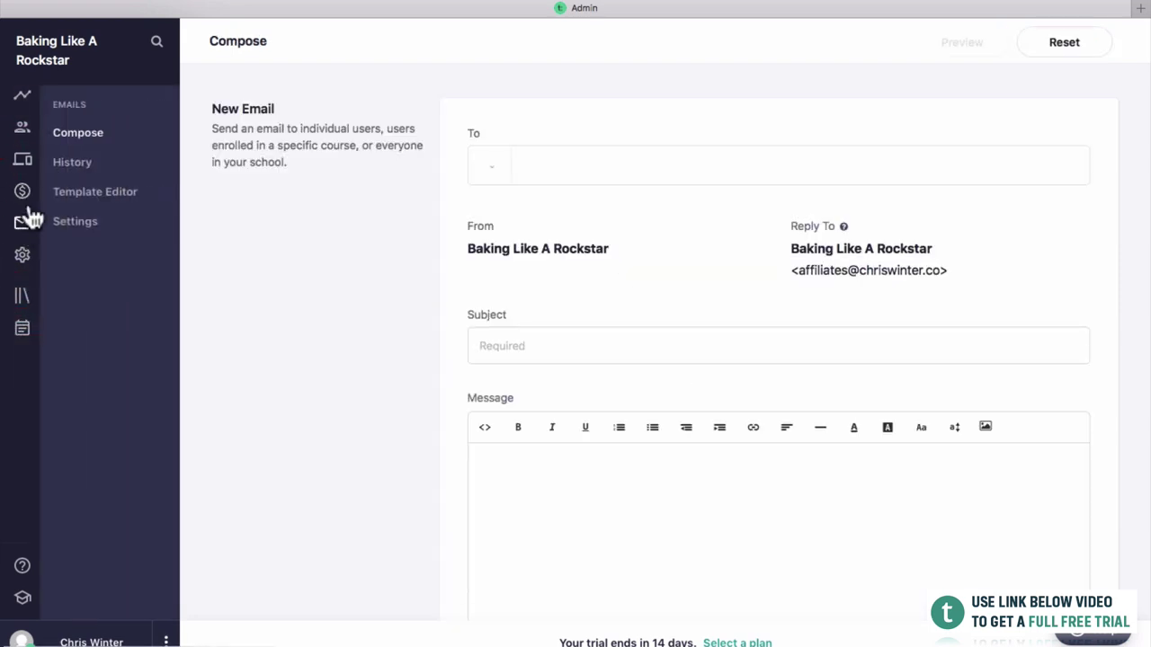
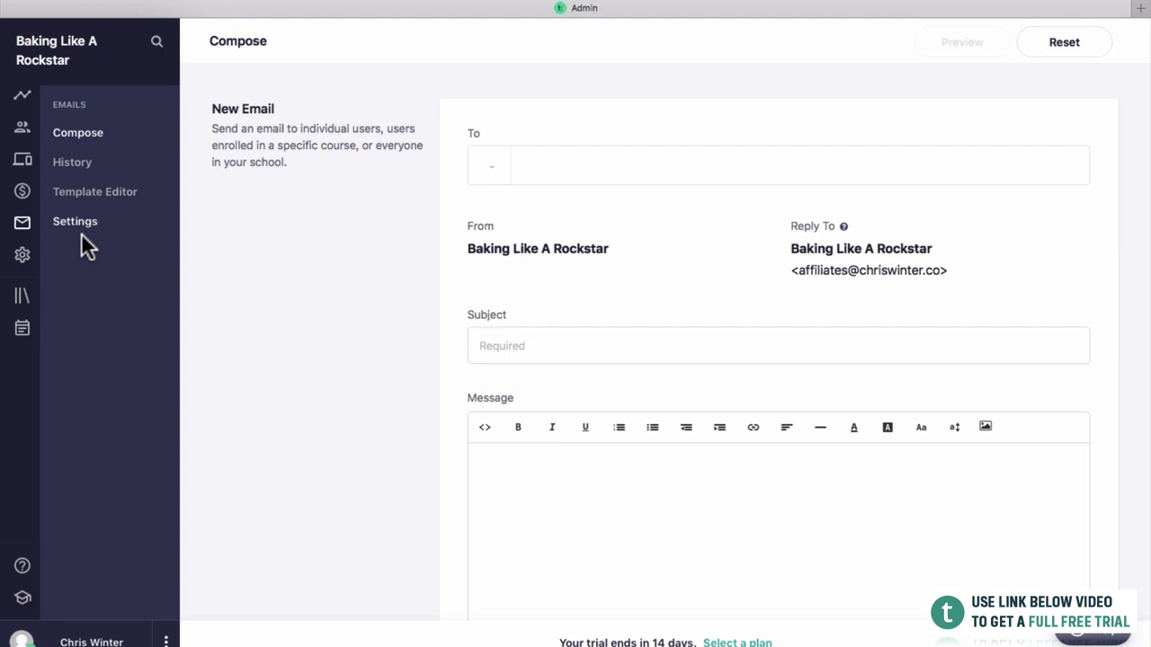
In General settings, leave the business name blank and set the homepage heading 'Baking Like A Rockstar'.
{"action": "left_click", "coordinate": [23, 256]}
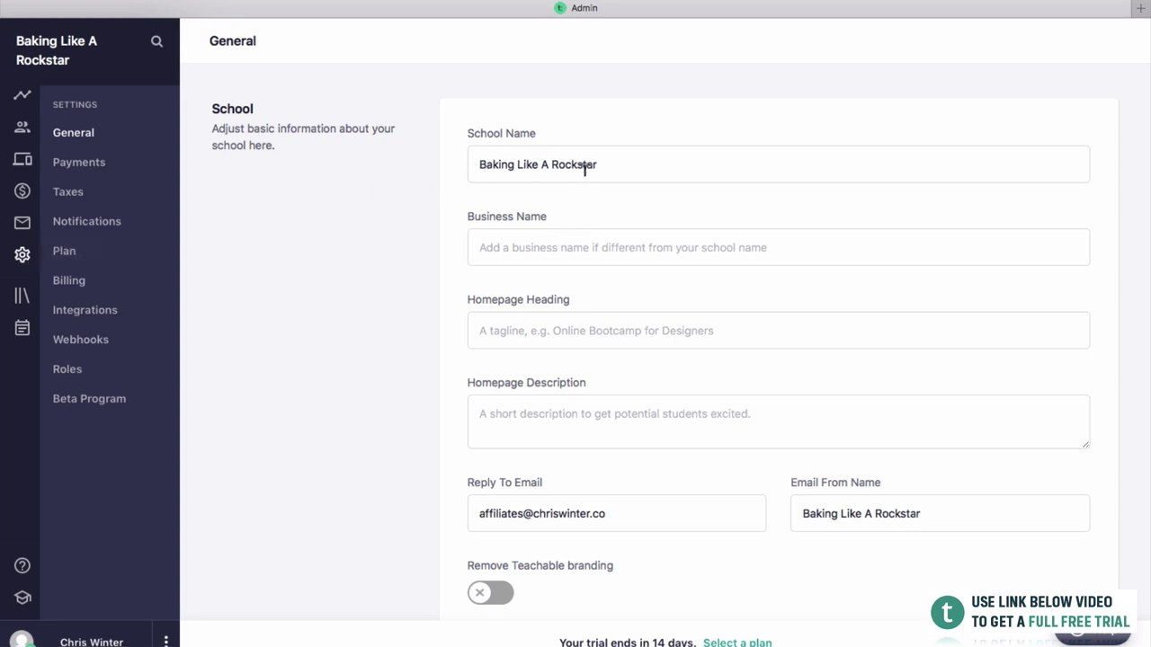
{"action": "left_click", "coordinate": [546, 240]}
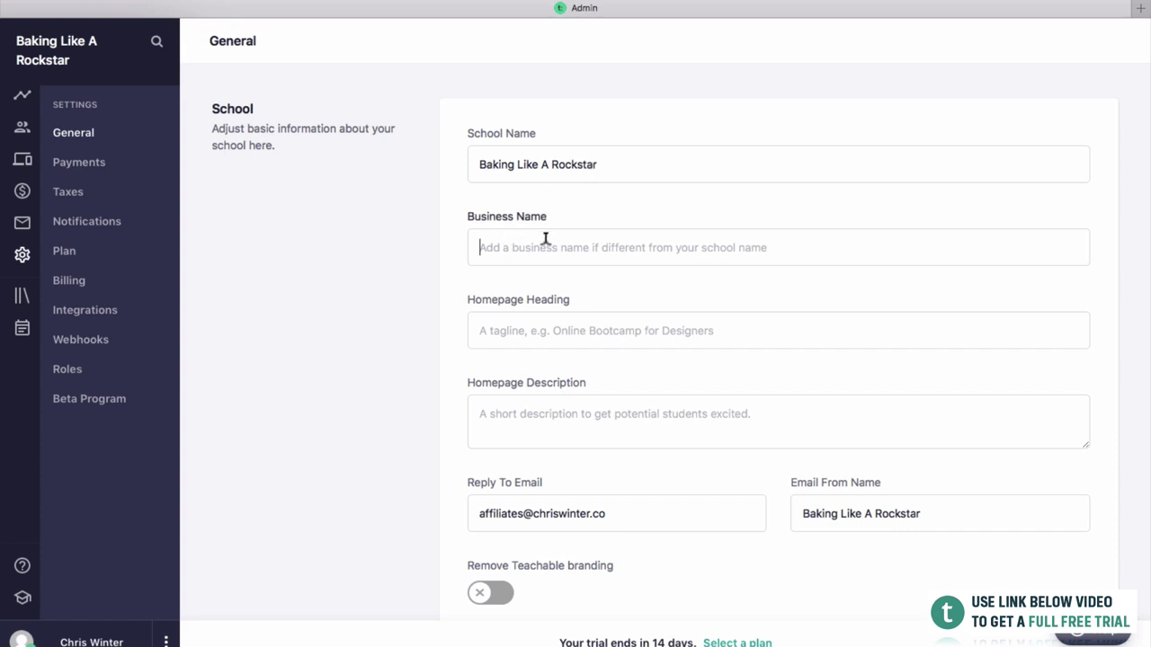
{"action": "left_click", "coordinate": [555, 192]}
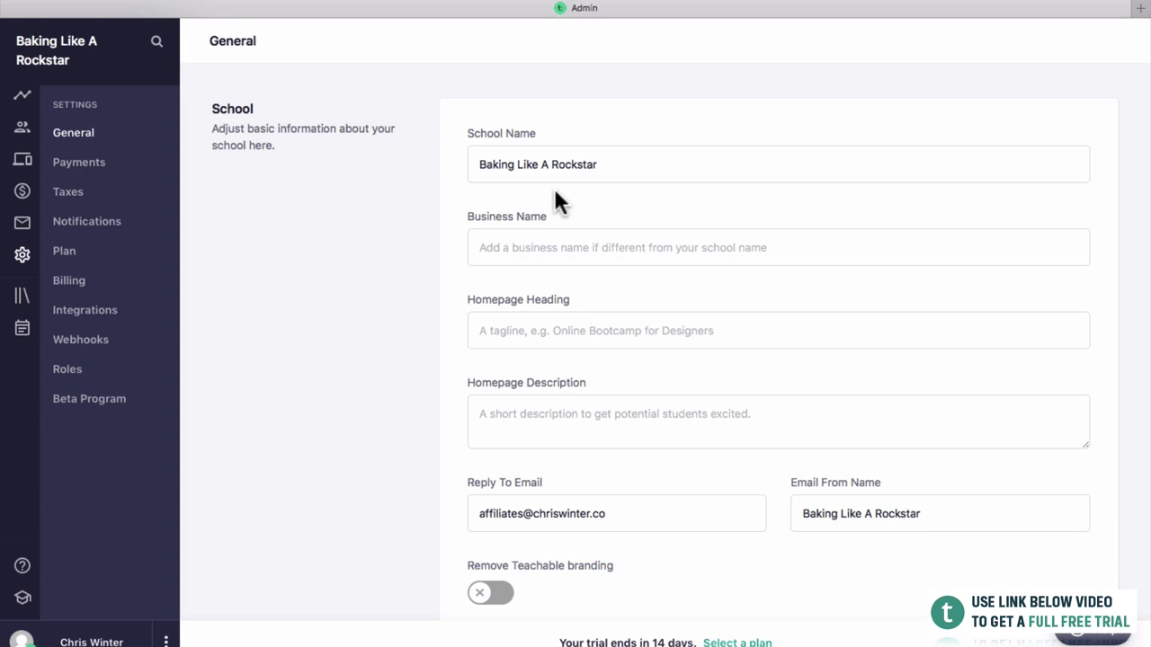
{"action": "left_click", "coordinate": [555, 326]}
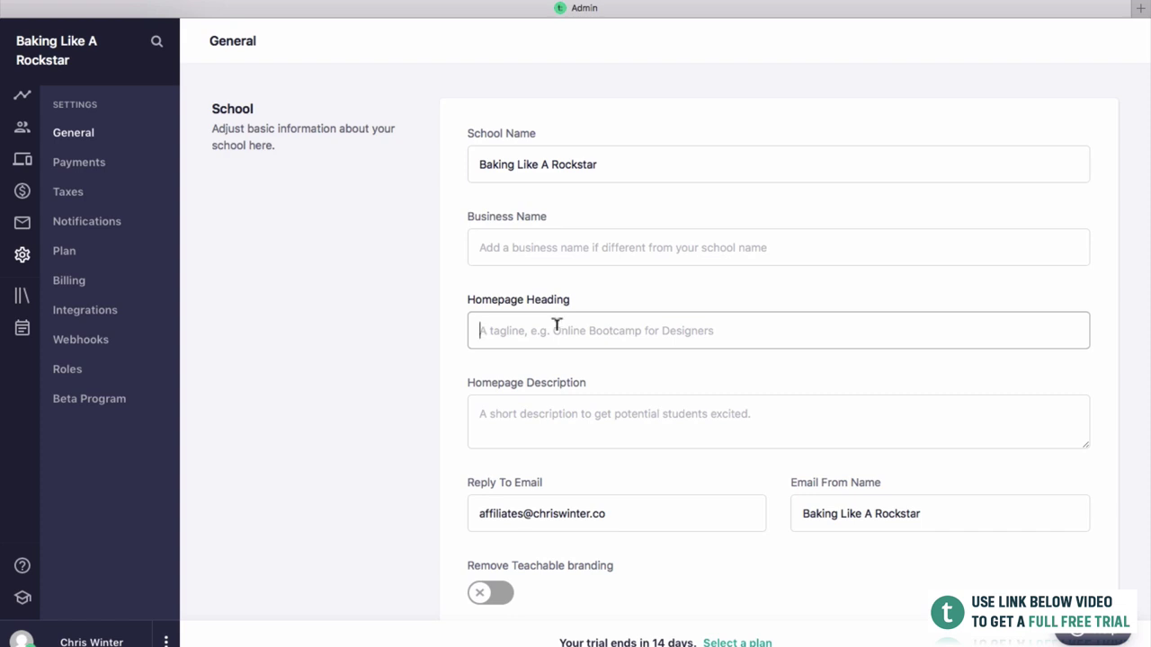
{"action": "type", "text": "Back"}
{"action": "key", "text": "BackSpace"}
{"action": "key", "text": "BackSpace"}
{"action": "type", "text": "king Like a"}
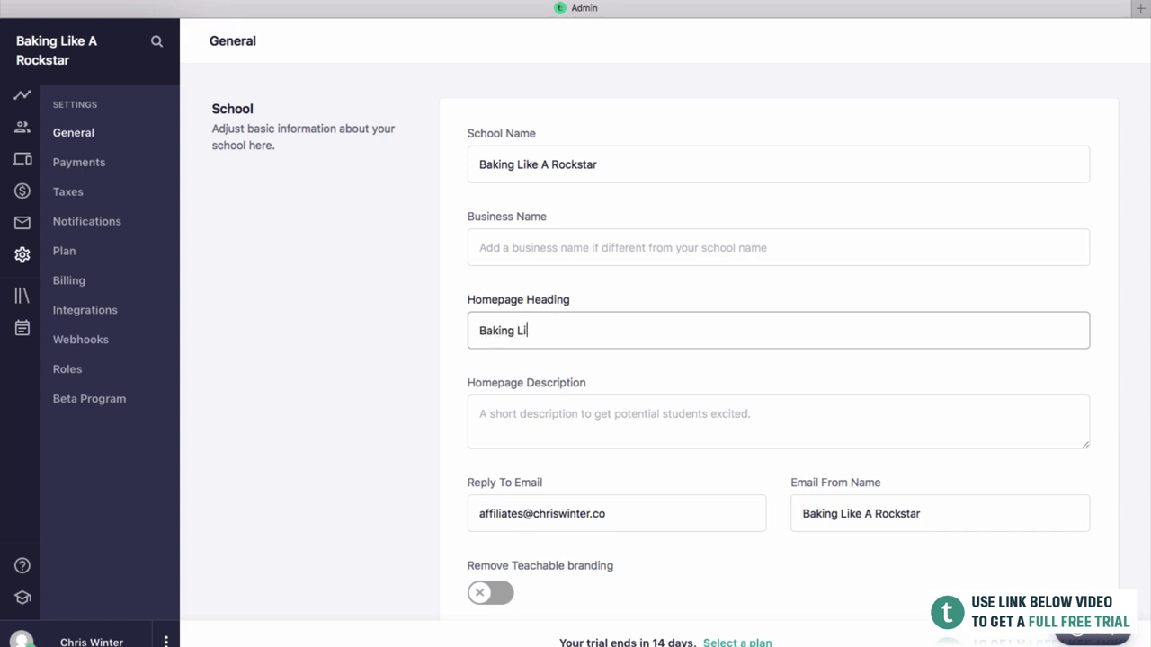
{"action": "key", "text": "BackSpace"}
{"action": "key", "text": "BackSpace"}
{"action": "type", "text": "A Rockstar"}
Set the homepage description 'Welcome to Baking Like A Rockstar, the best place to learn how to bake.' and save.
{"action": "left_click", "coordinate": [540, 421]}
{"action": "type", "text": "Wle"}
{"action": "key", "text": "BackSpace"}
{"action": "key", "text": "BackSpace"}
{"action": "type", "text": "elcome"}
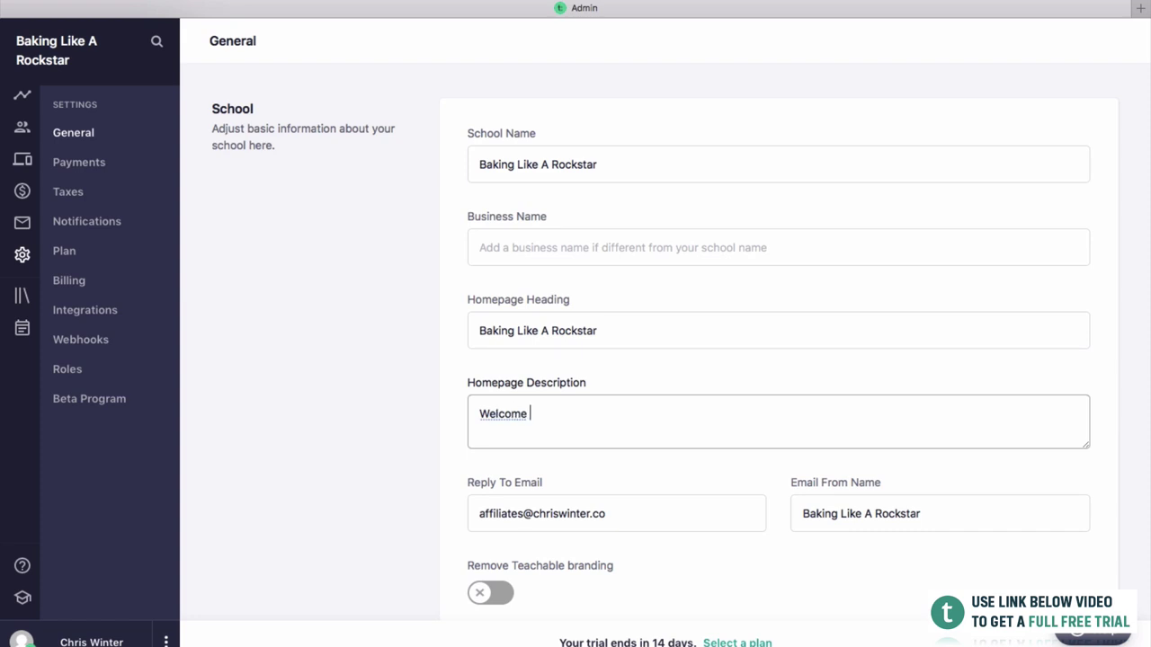
{"action": "key", "text": "BackSpace"}
{"action": "key", "text": "BackSpace"}
{"action": "type", "text": "me to Baking Like A R"}
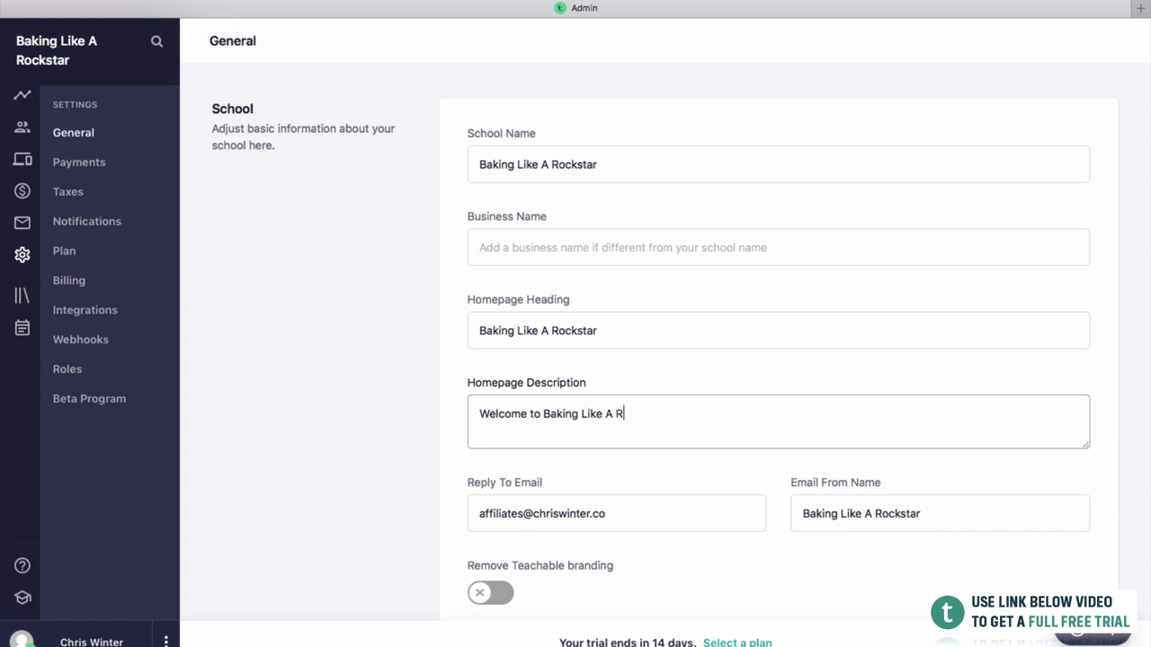
{"action": "type", "text": "ockstar, the best place to learn"}
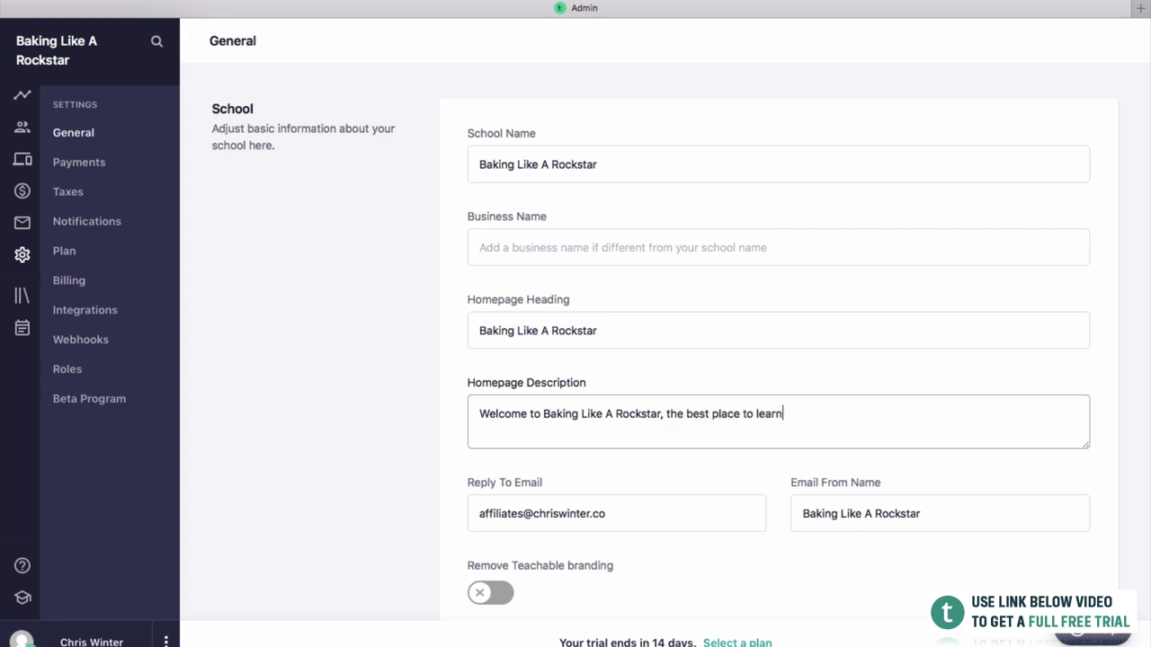
{"action": "type", "text": " how to bake."}
{"action": "scroll", "coordinate": [560, 358], "scroll_direction": "down", "scroll_amount": 1}
{"action": "scroll", "coordinate": [559, 354], "scroll_direction": "down", "scroll_amount": 5}
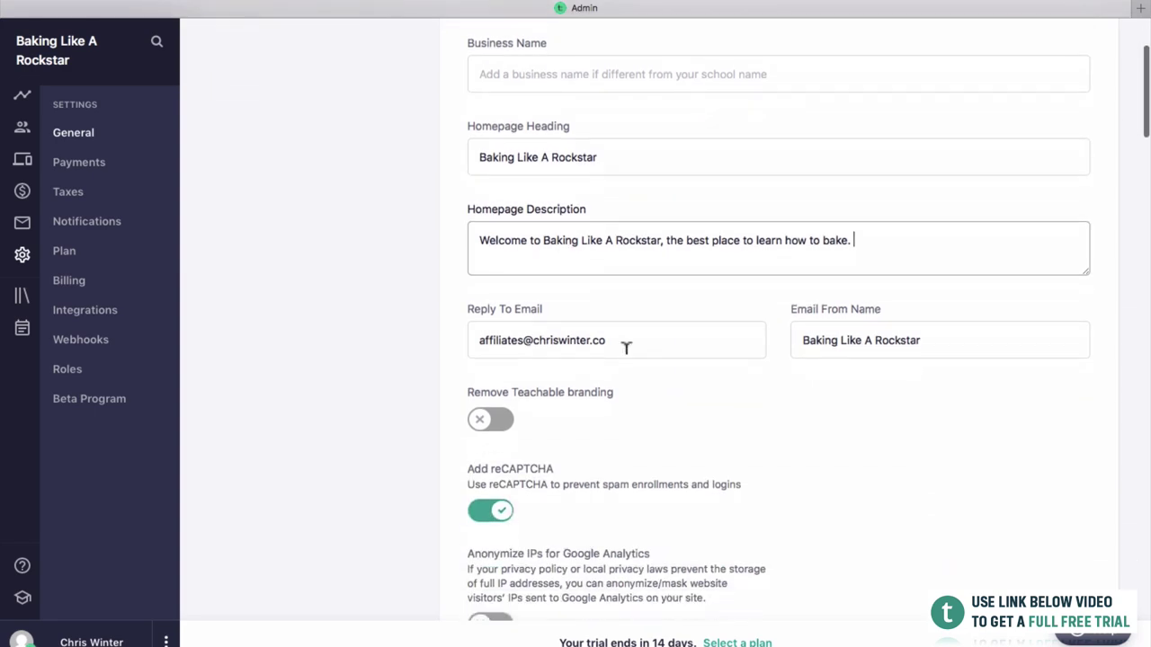
{"action": "scroll", "coordinate": [625, 353], "scroll_direction": "down", "scroll_amount": 12}
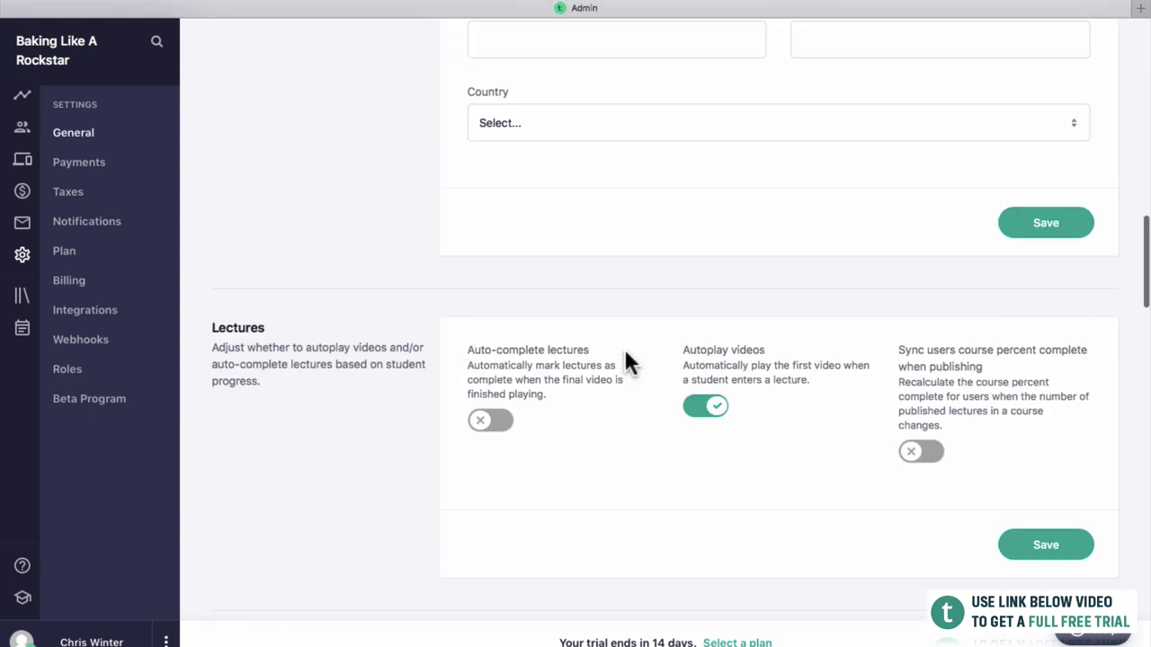
{"action": "scroll", "coordinate": [625, 353], "scroll_direction": "up", "scroll_amount": 4}
{"action": "scroll", "coordinate": [626, 362], "scroll_direction": "up", "scroll_amount": 13}
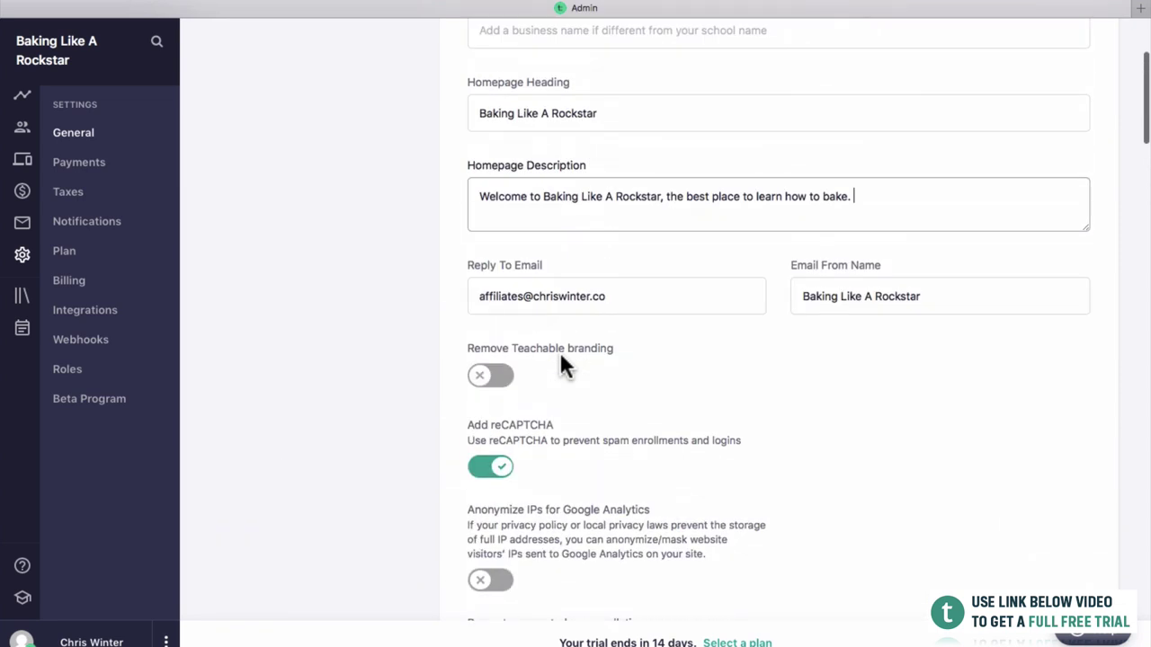
{"action": "scroll", "coordinate": [583, 312], "scroll_direction": "down", "scroll_amount": 5}
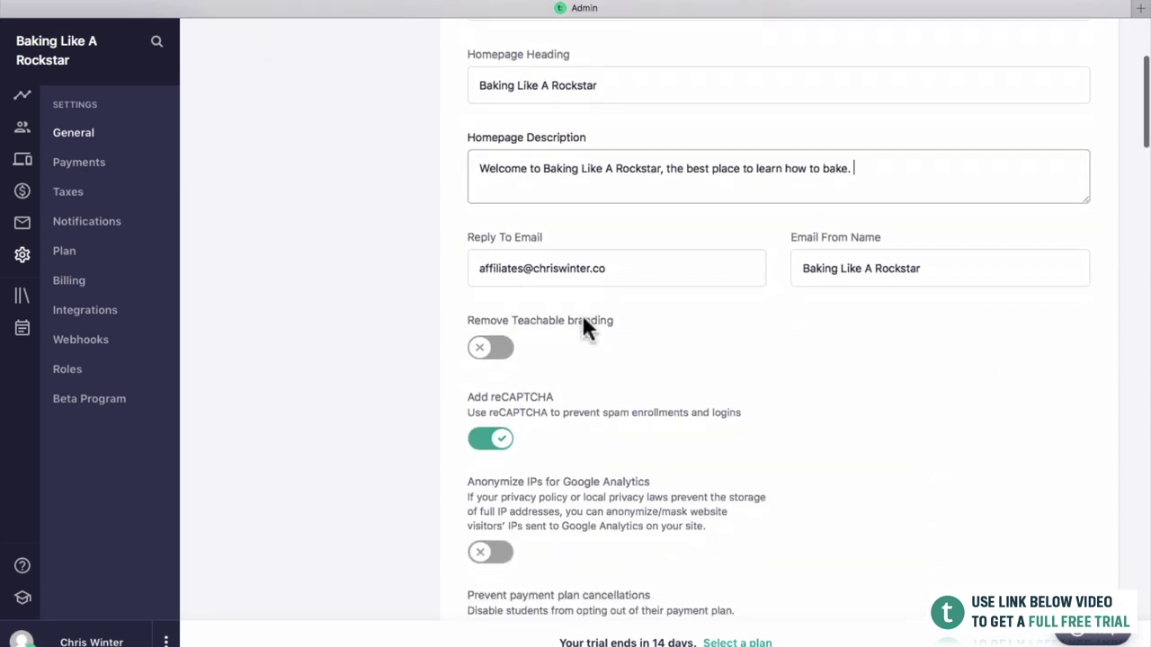
{"action": "left_click", "coordinate": [1045, 497]}
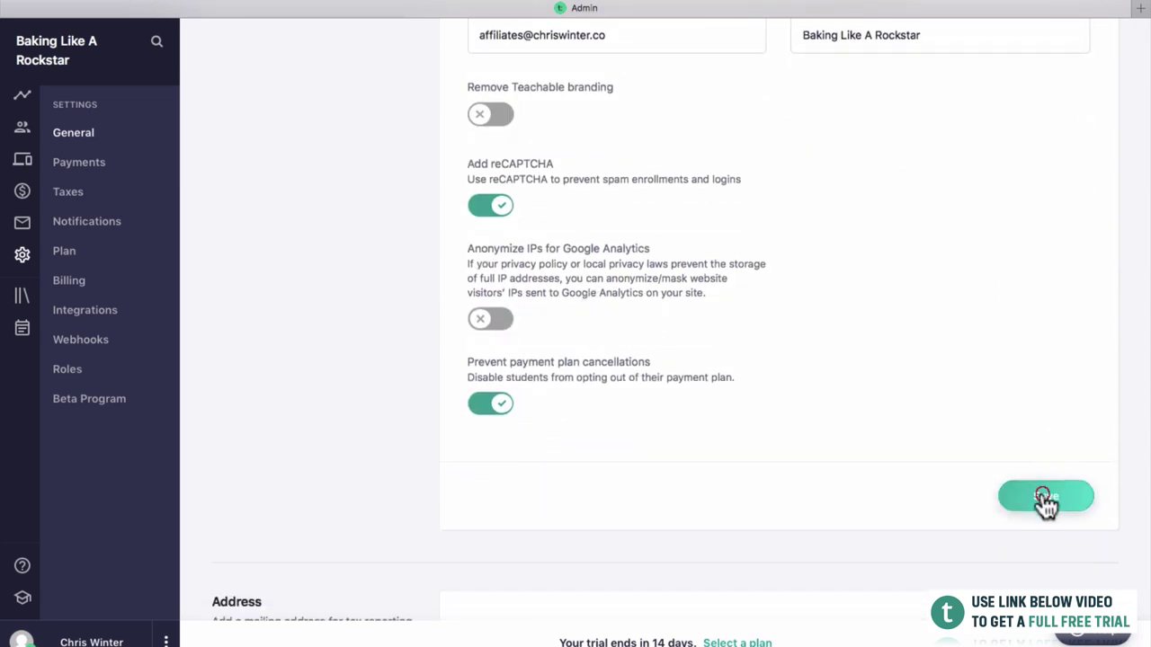
Check the saved General settings, then switch to the Payments settings page.
{"action": "scroll", "coordinate": [863, 405], "scroll_direction": "up", "scroll_amount": 2}
{"action": "scroll", "coordinate": [834, 341], "scroll_direction": "up", "scroll_amount": 1}
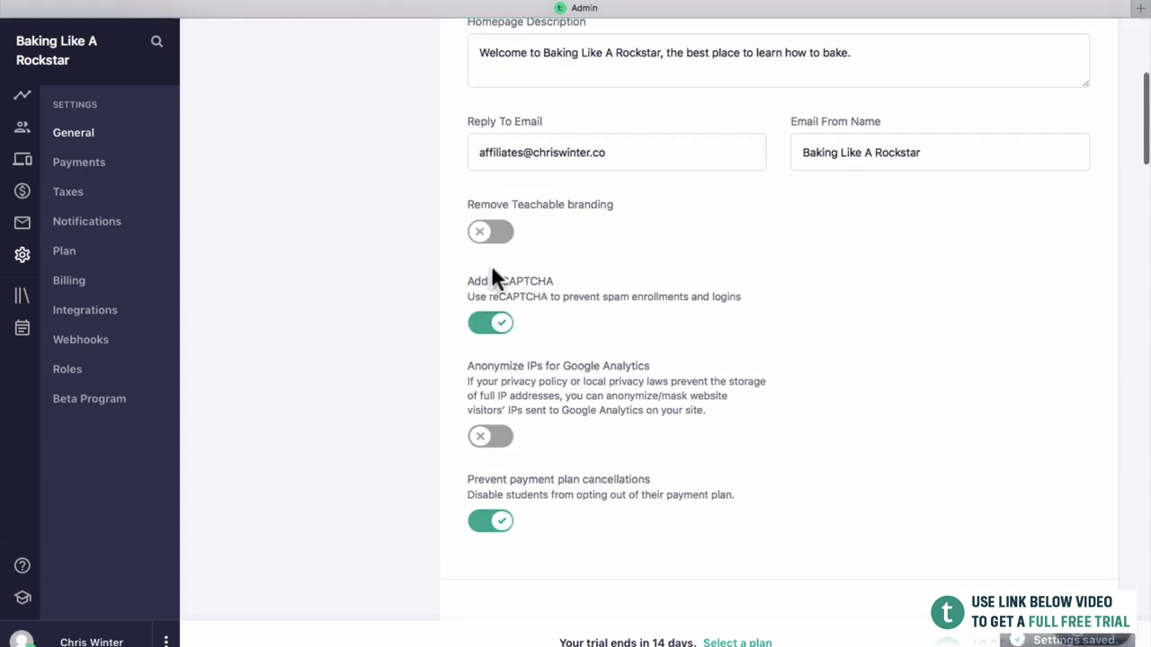
{"action": "scroll", "coordinate": [519, 303], "scroll_direction": "down", "scroll_amount": 6}
{"action": "scroll", "coordinate": [580, 354], "scroll_direction": "down", "scroll_amount": 6}
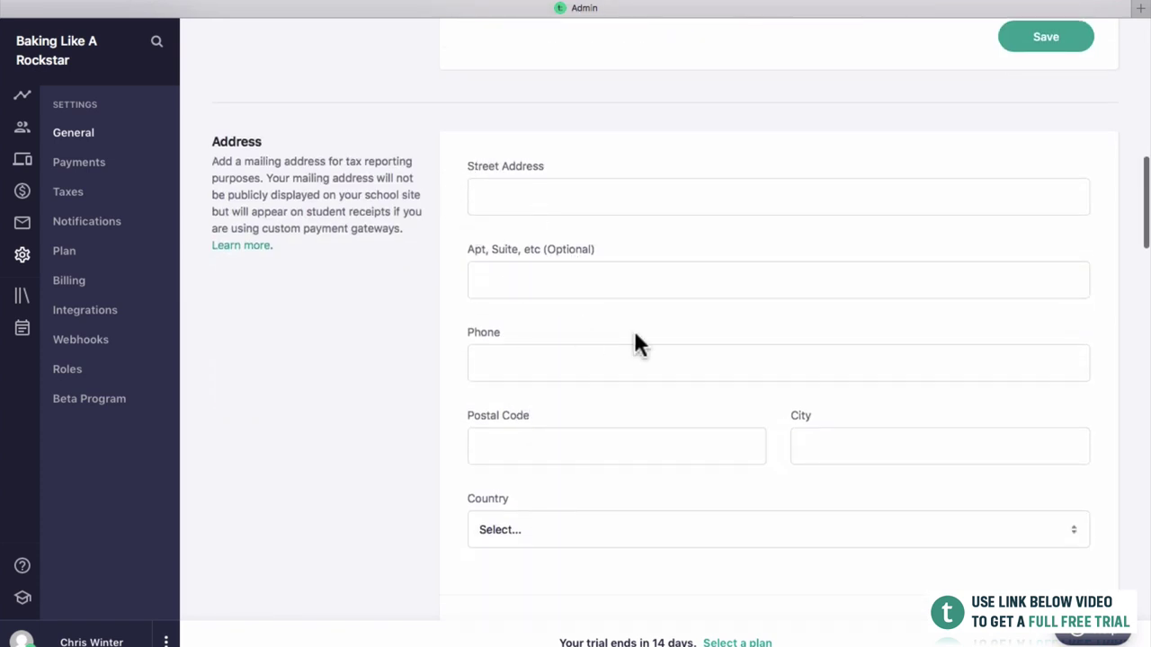
{"action": "scroll", "coordinate": [627, 413], "scroll_direction": "down", "scroll_amount": 10}
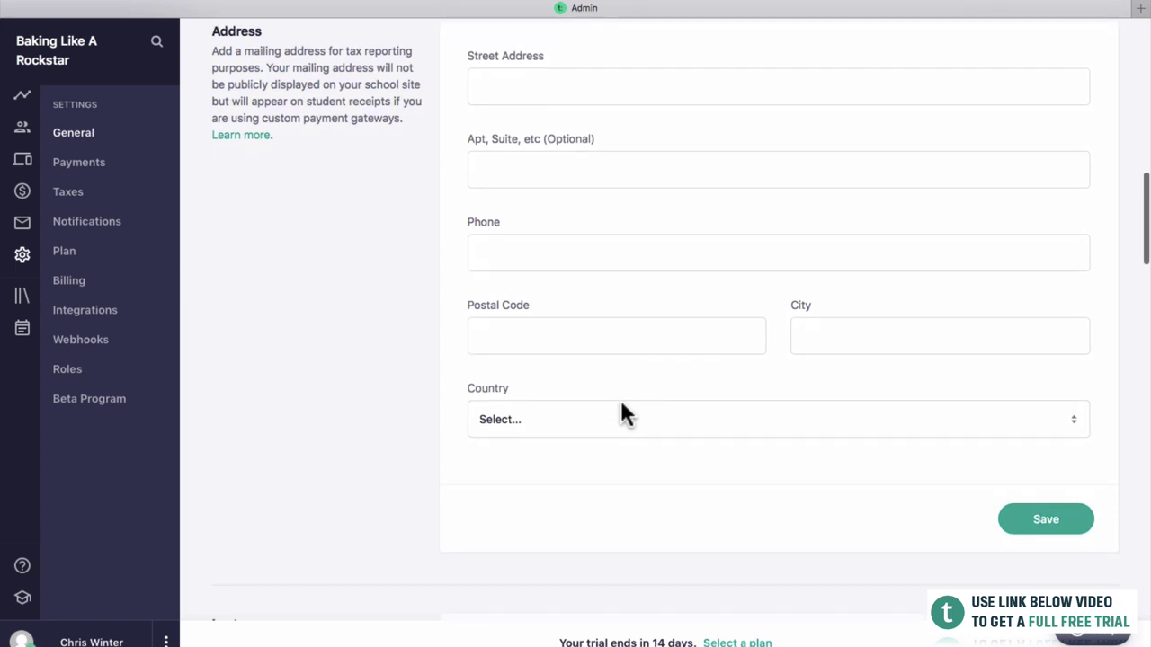
{"action": "scroll", "coordinate": [620, 397], "scroll_direction": "down", "scroll_amount": 2}
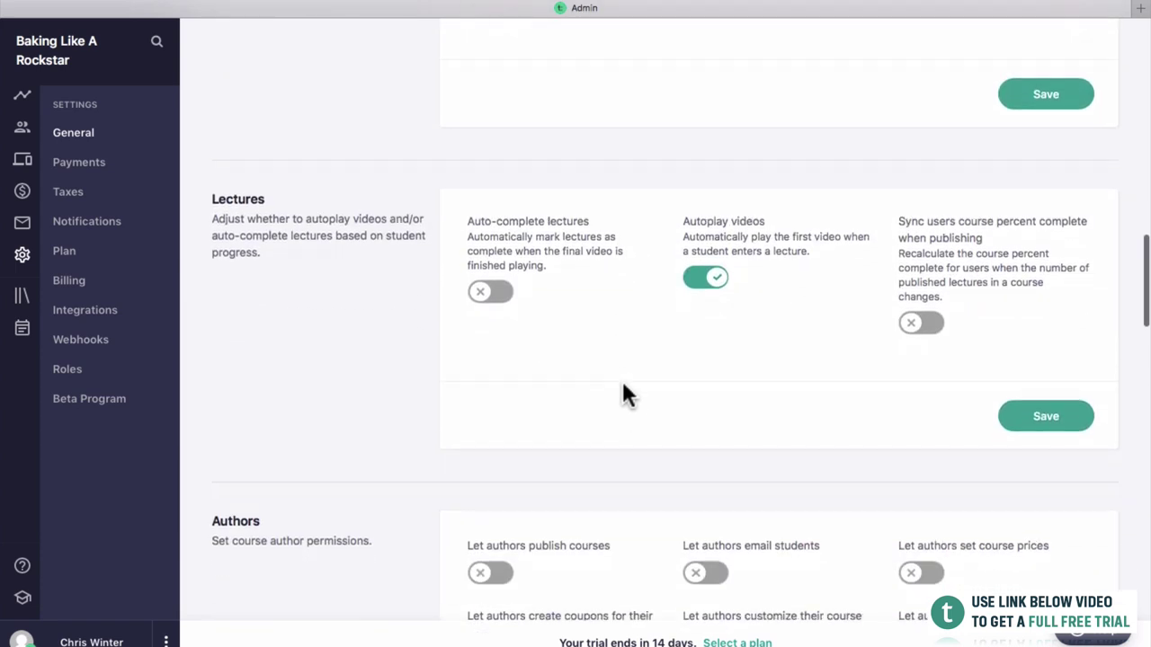
{"action": "scroll", "coordinate": [775, 426], "scroll_direction": "down", "scroll_amount": 7}
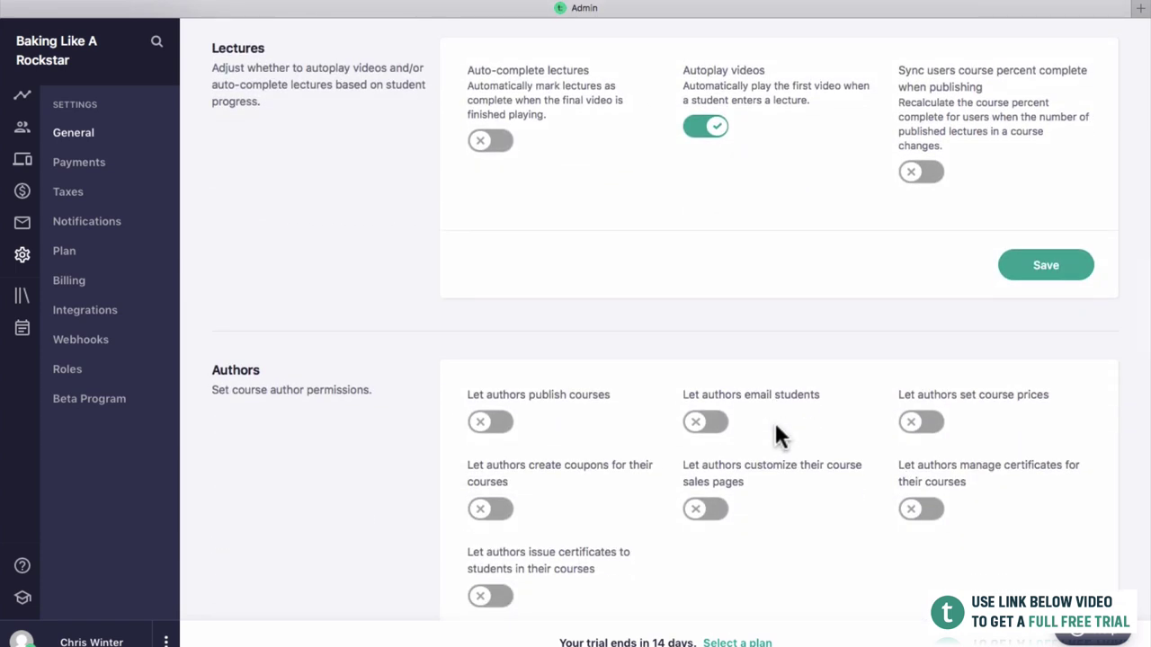
{"action": "scroll", "coordinate": [776, 428], "scroll_direction": "down", "scroll_amount": 4}
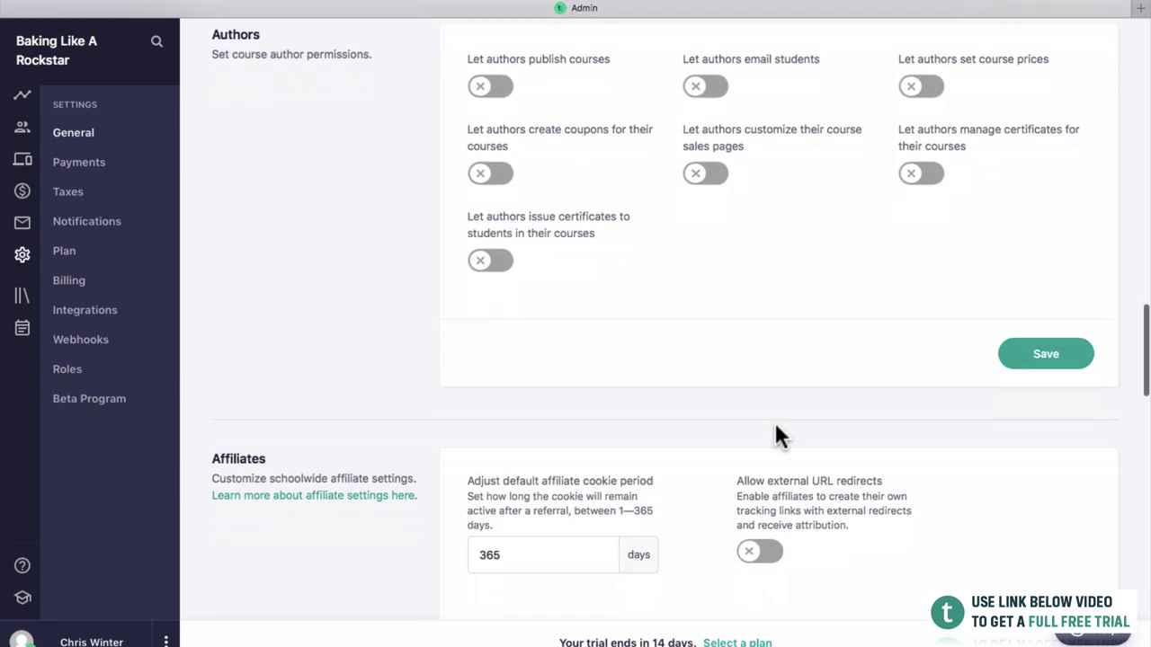
{"action": "scroll", "coordinate": [775, 428], "scroll_direction": "up", "scroll_amount": 5}
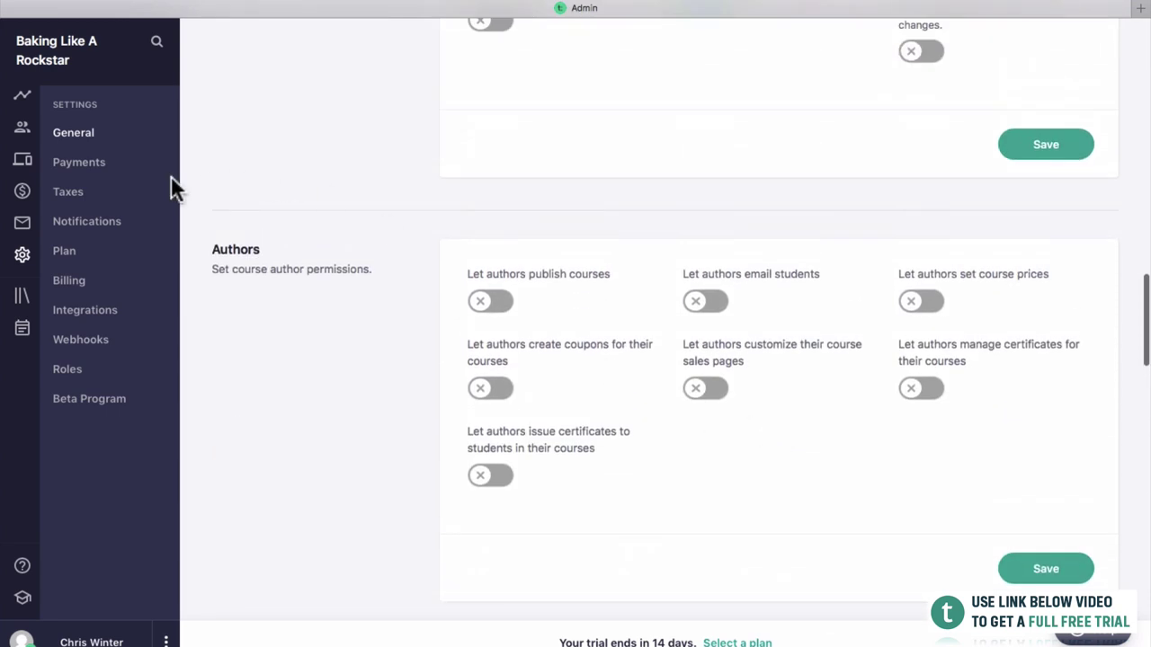
{"action": "left_click", "coordinate": [97, 171]}
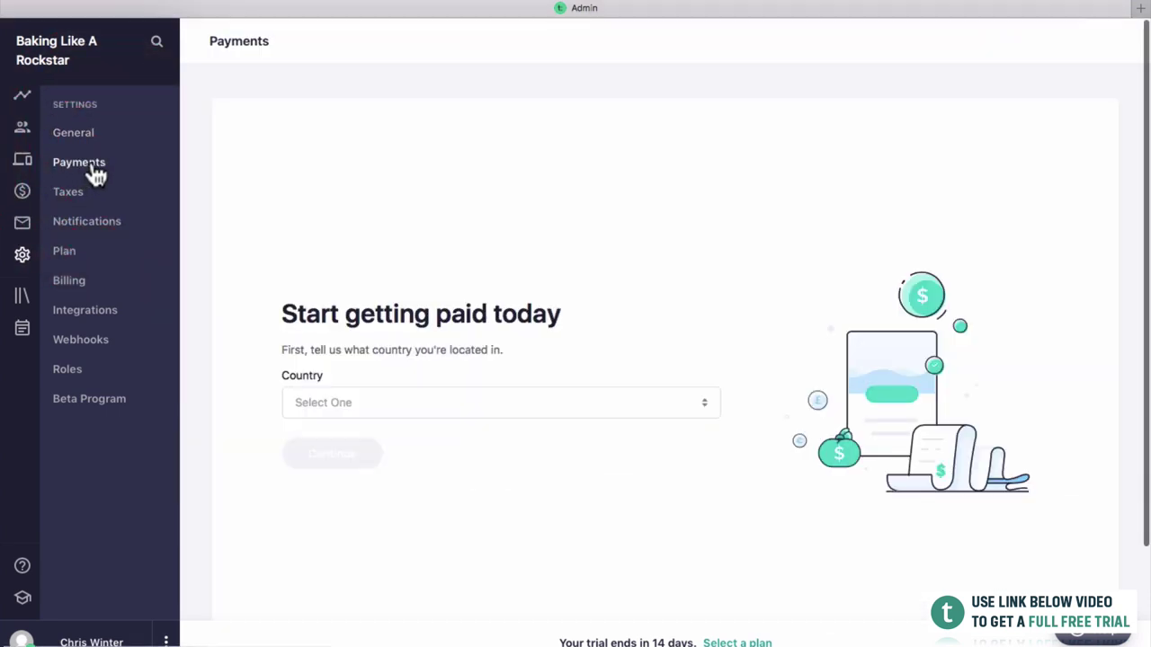
View the Taxes settings, then go to the still-empty Courses list.
{"action": "left_click", "coordinate": [83, 205]}
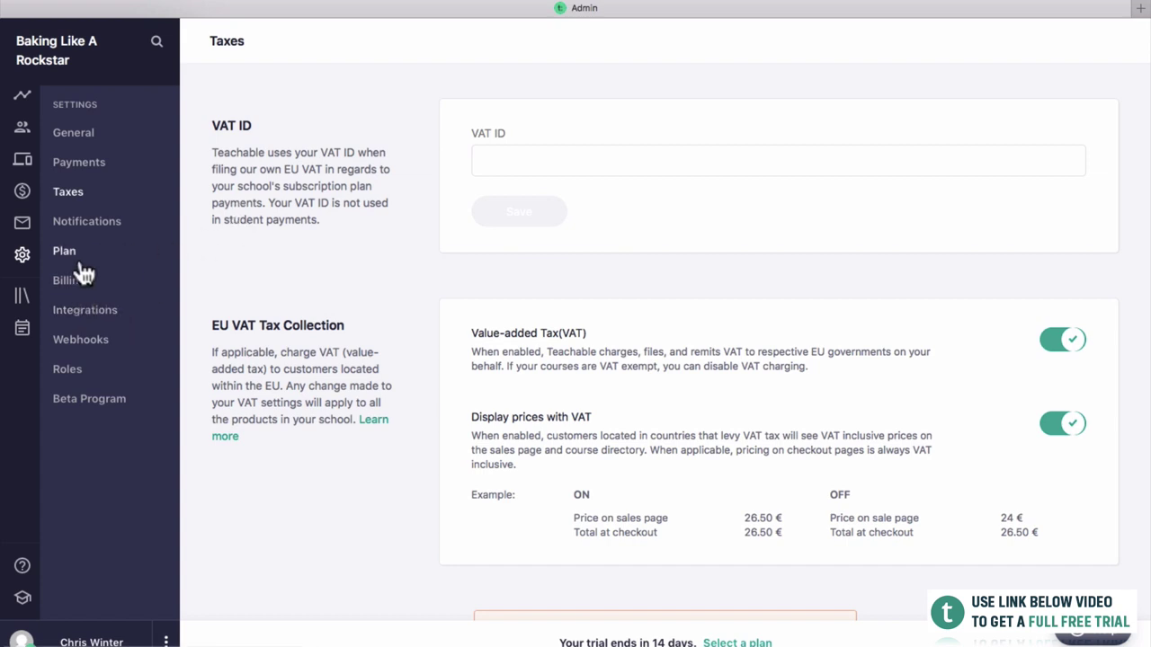
{"action": "left_click", "coordinate": [23, 301]}
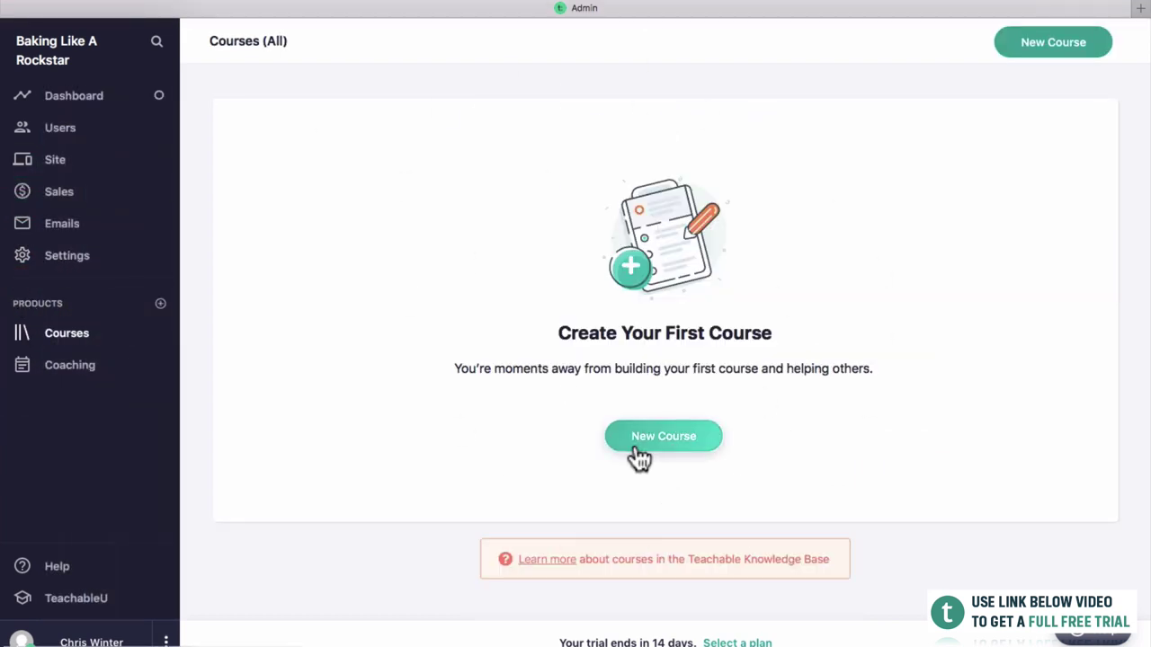
Start a new course titled 'Baking 101' with subtitle 'Everything you need to know to become artisan baker'.
{"action": "left_click", "coordinate": [700, 453]}
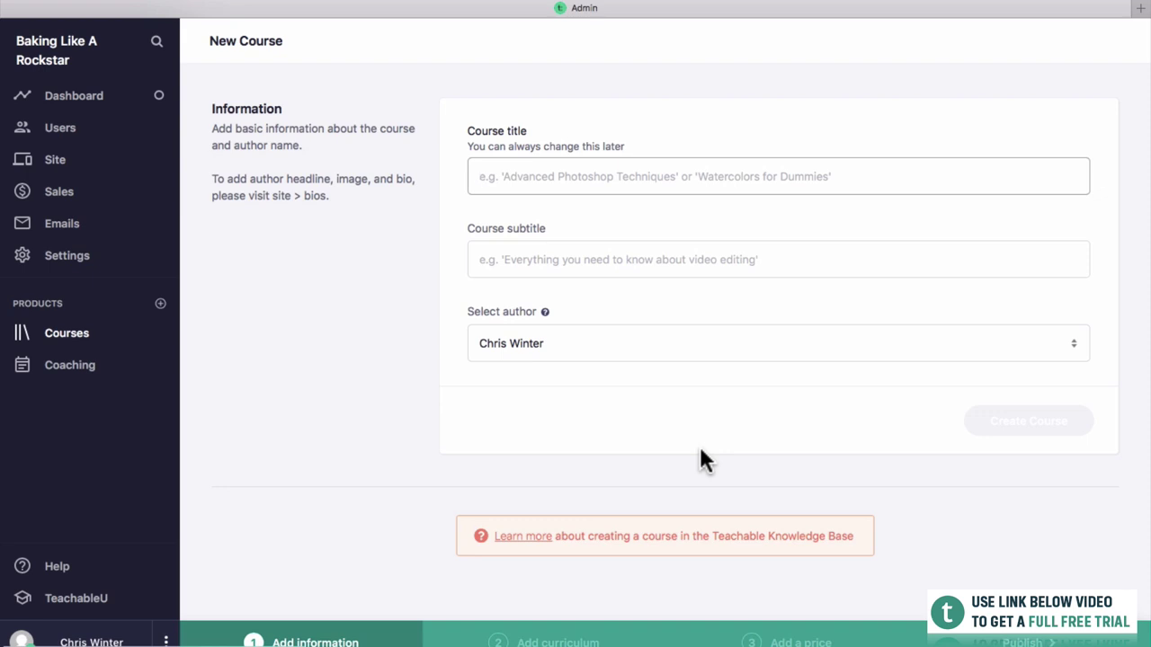
{"action": "type", "text": "Baking 101"}
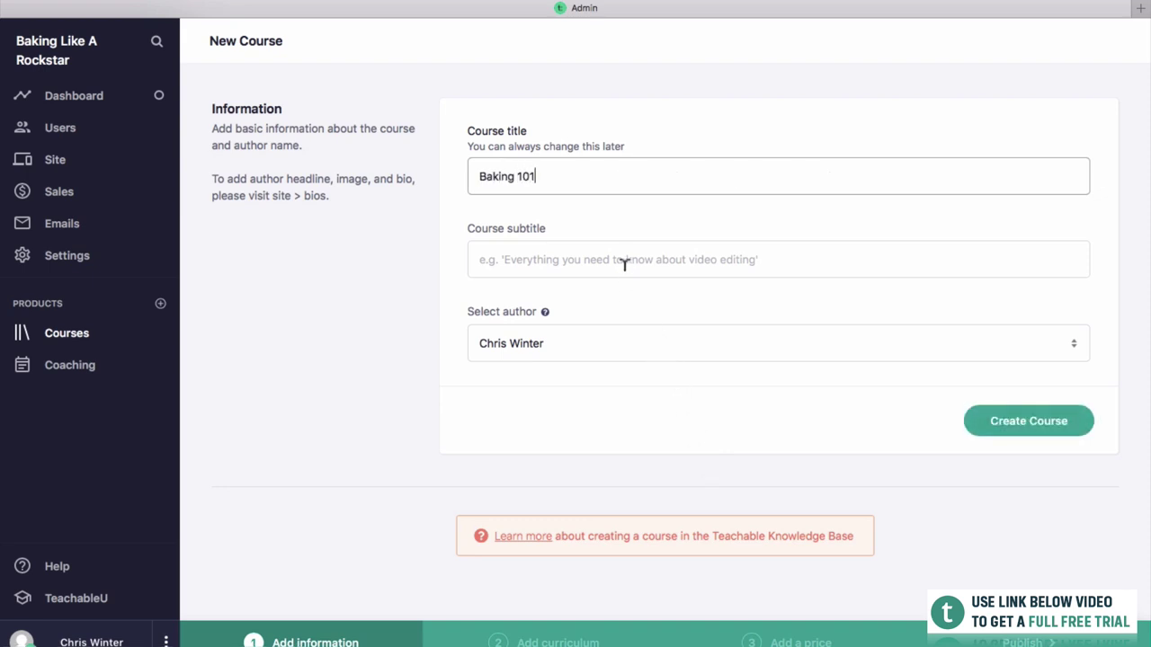
{"action": "left_click", "coordinate": [613, 231]}
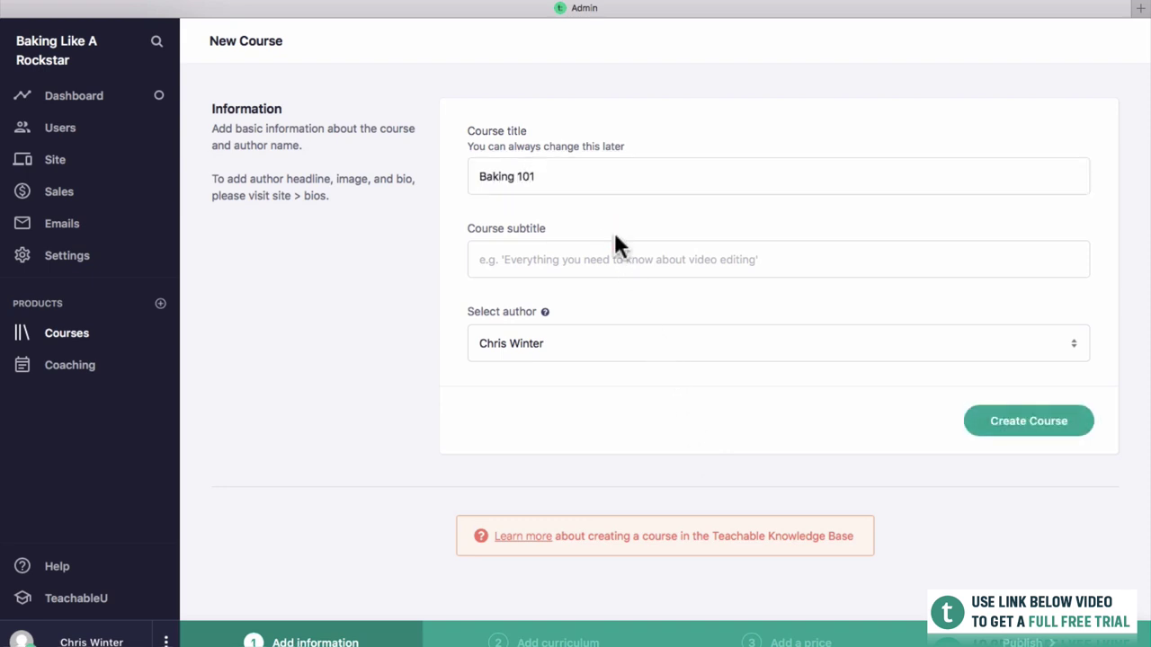
{"action": "left_click", "coordinate": [611, 250]}
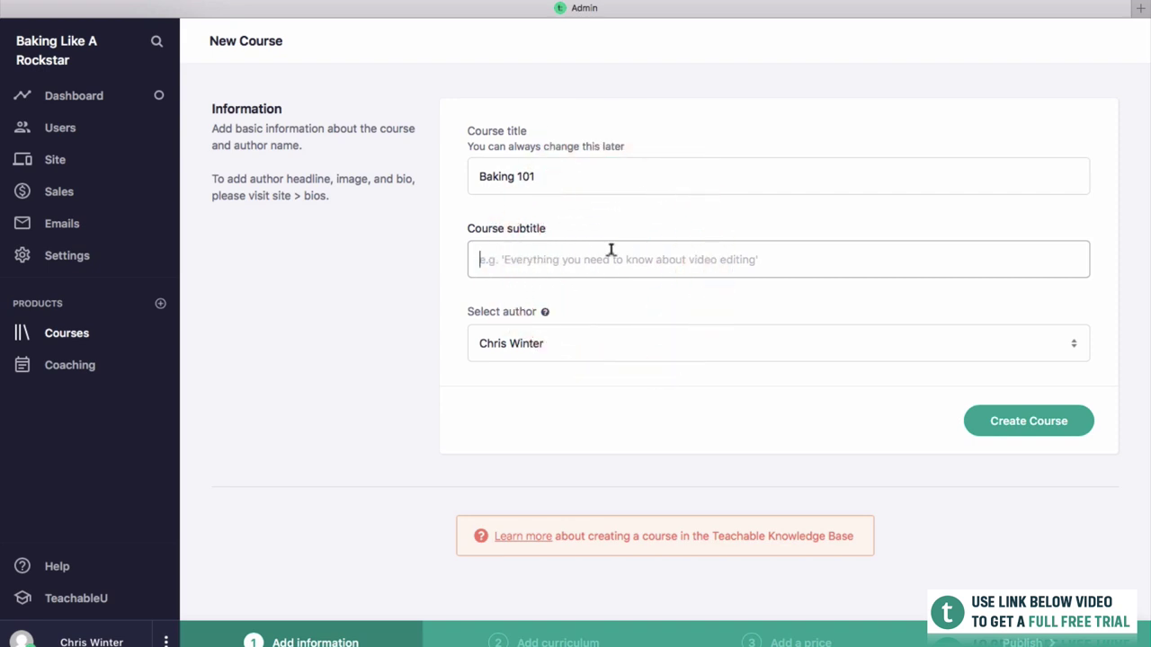
{"action": "type", "text": "Everything your"}
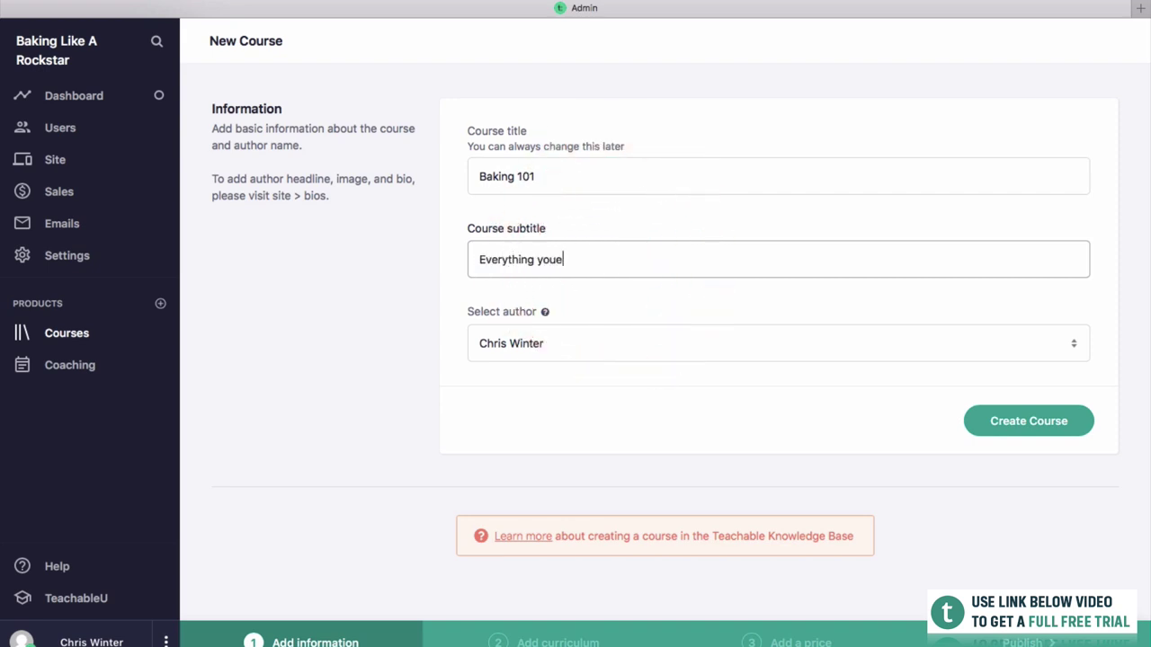
{"action": "key", "text": "BackSpace"}
{"action": "type", "text": "need to know to become "}
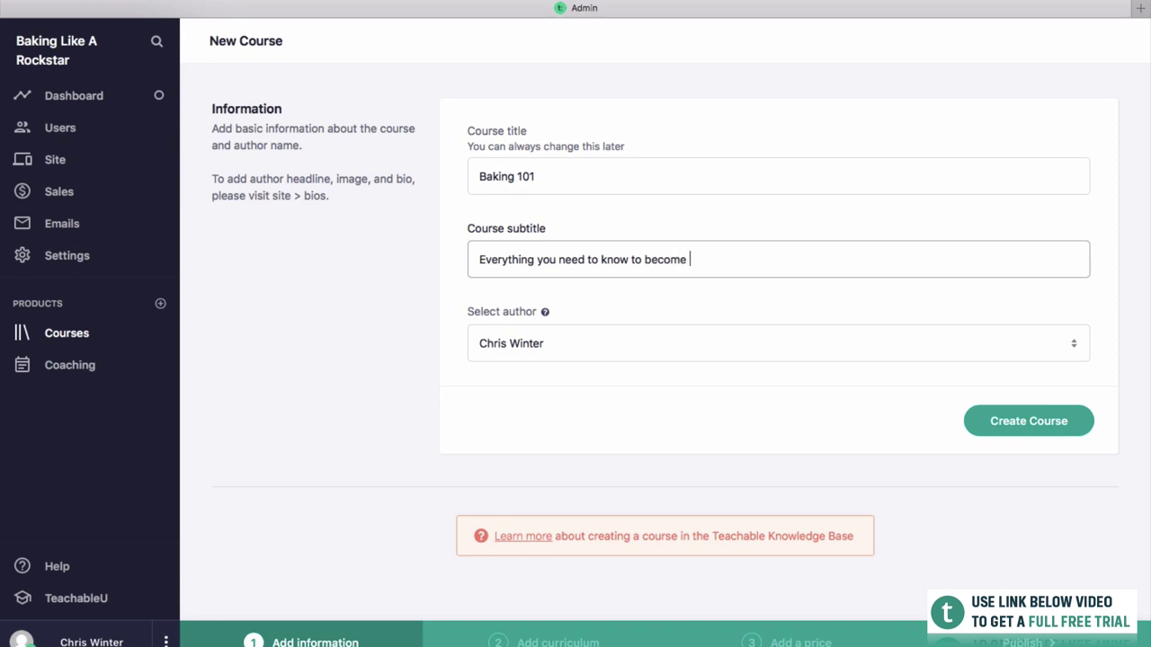
{"action": "type", "text": "artisan baker"}
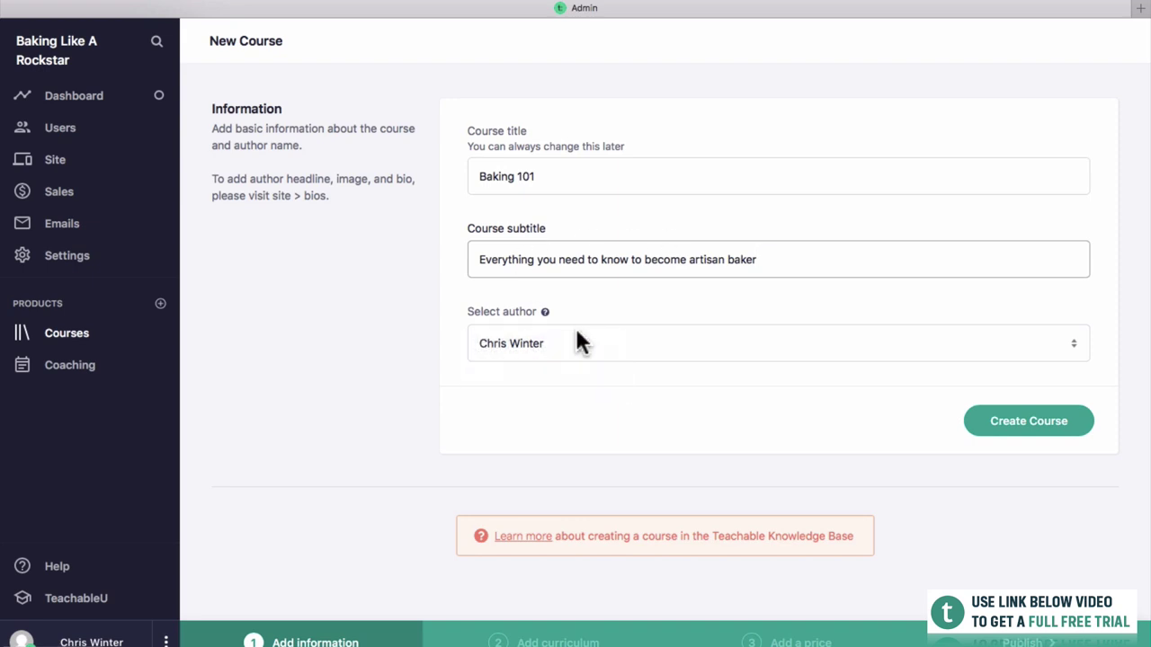
Keep the existing author and create the Baking 101 course.
{"action": "left_click", "coordinate": [542, 334]}
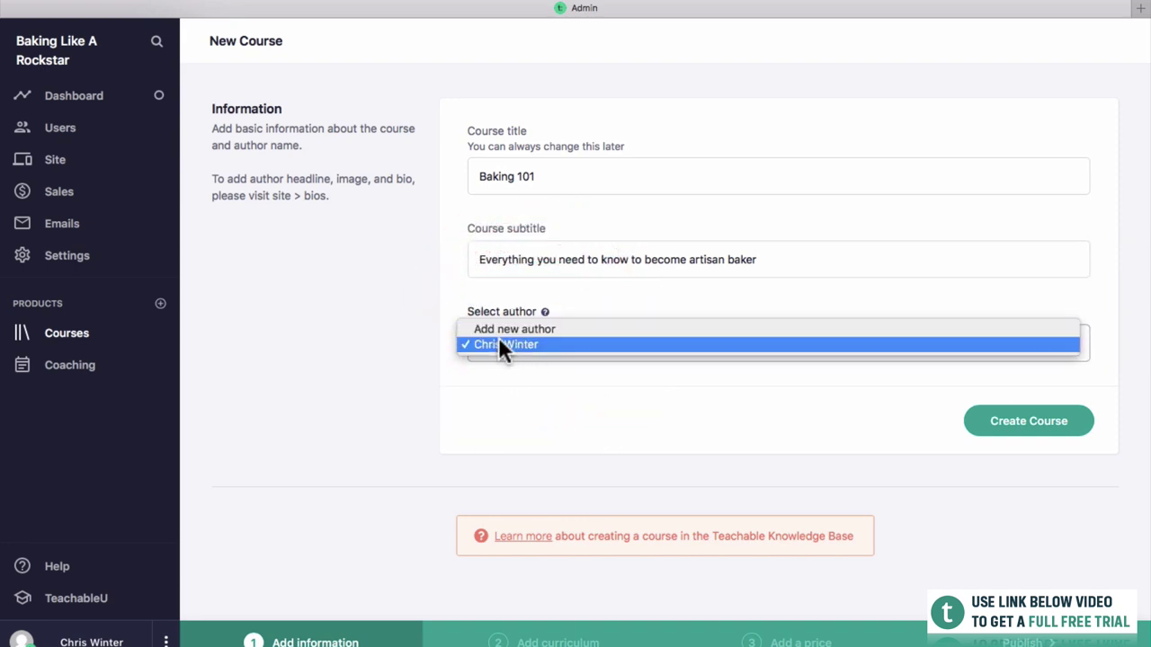
{"action": "left_click", "coordinate": [641, 398]}
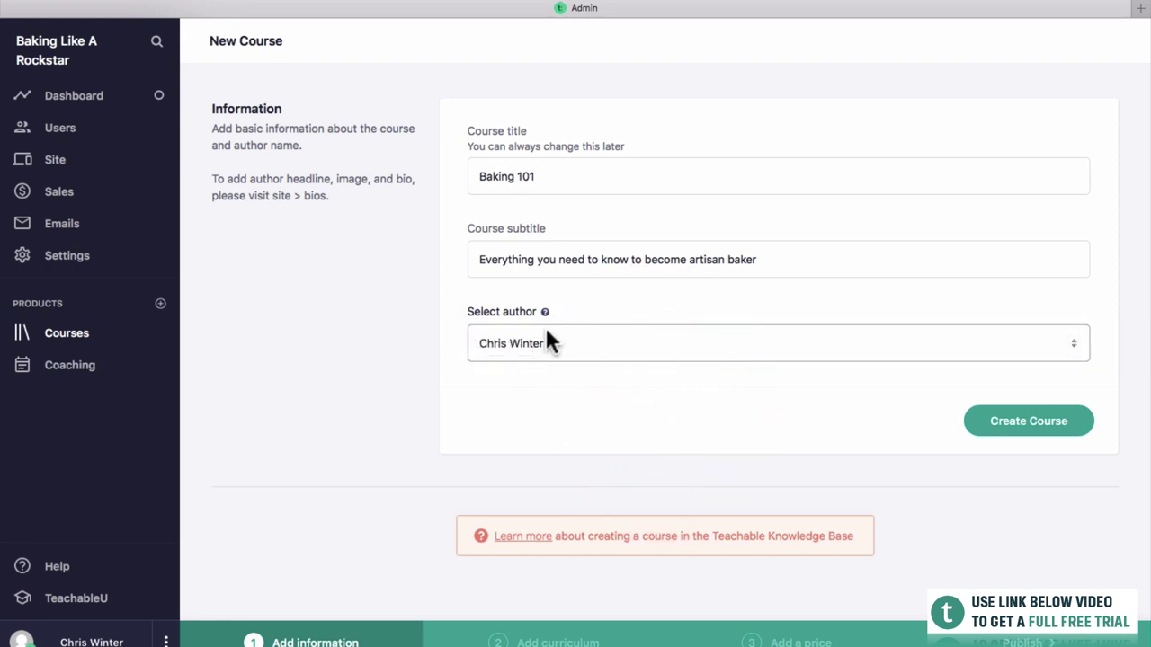
{"action": "left_click", "coordinate": [1074, 439]}
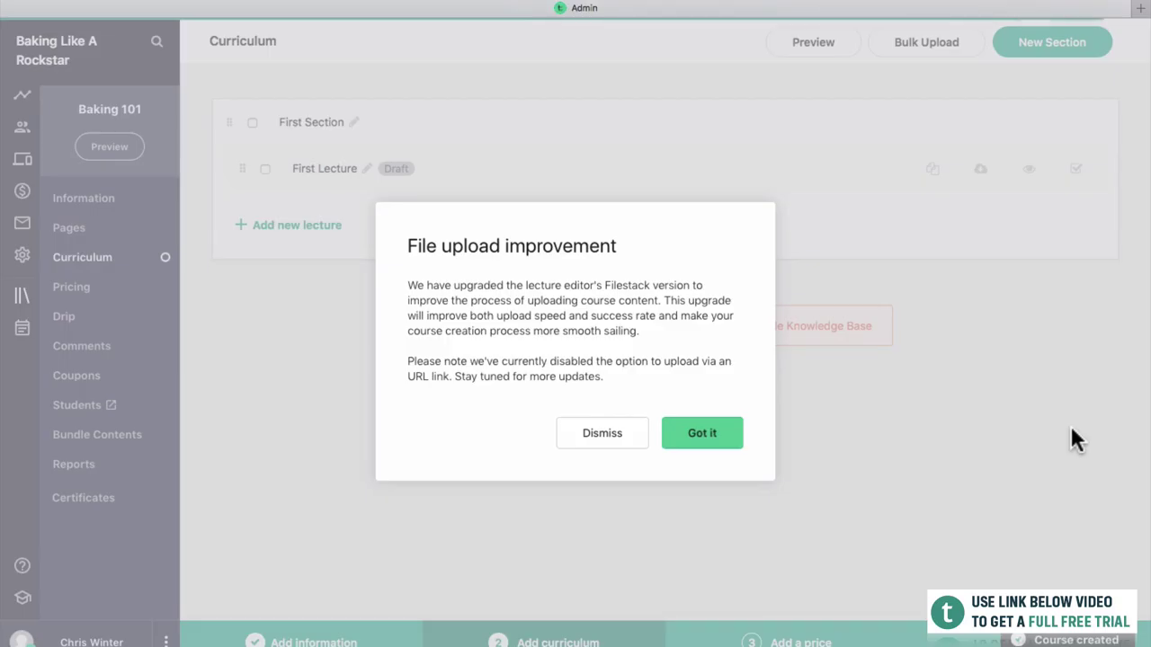
Dismiss the upload notice and rename First Section to 'Introduction to the course'.
{"action": "left_click", "coordinate": [694, 435]}
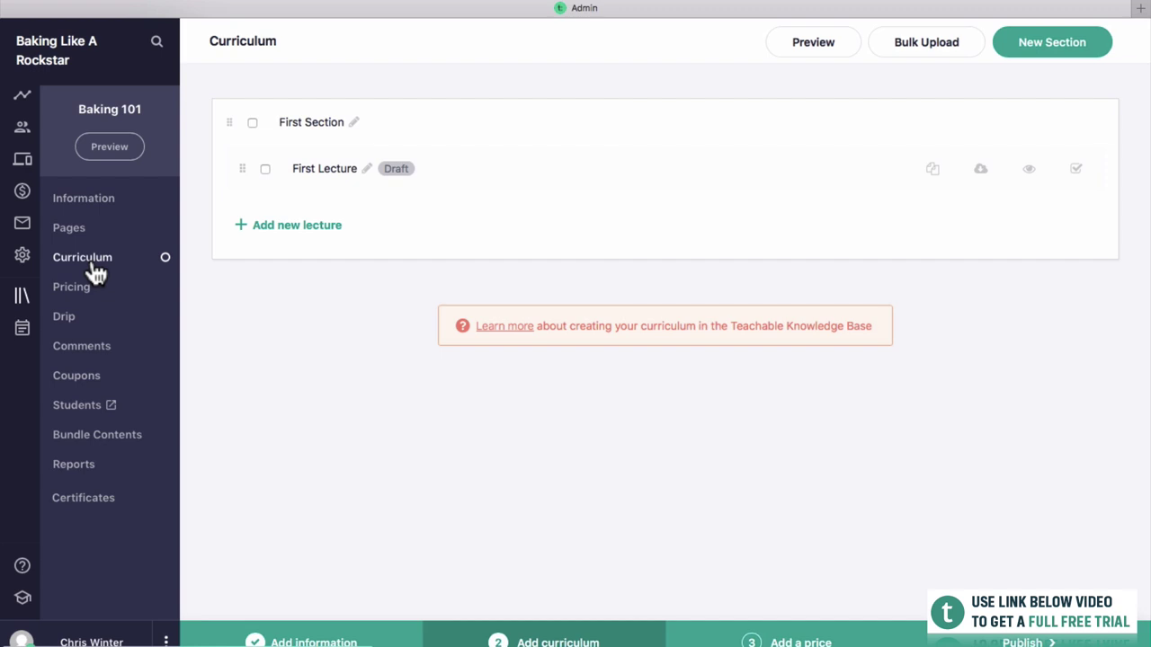
{"action": "left_click", "coordinate": [212, 331]}
{"action": "left_click", "coordinate": [354, 122]}
{"action": "triple_click", "coordinate": [351, 117]}
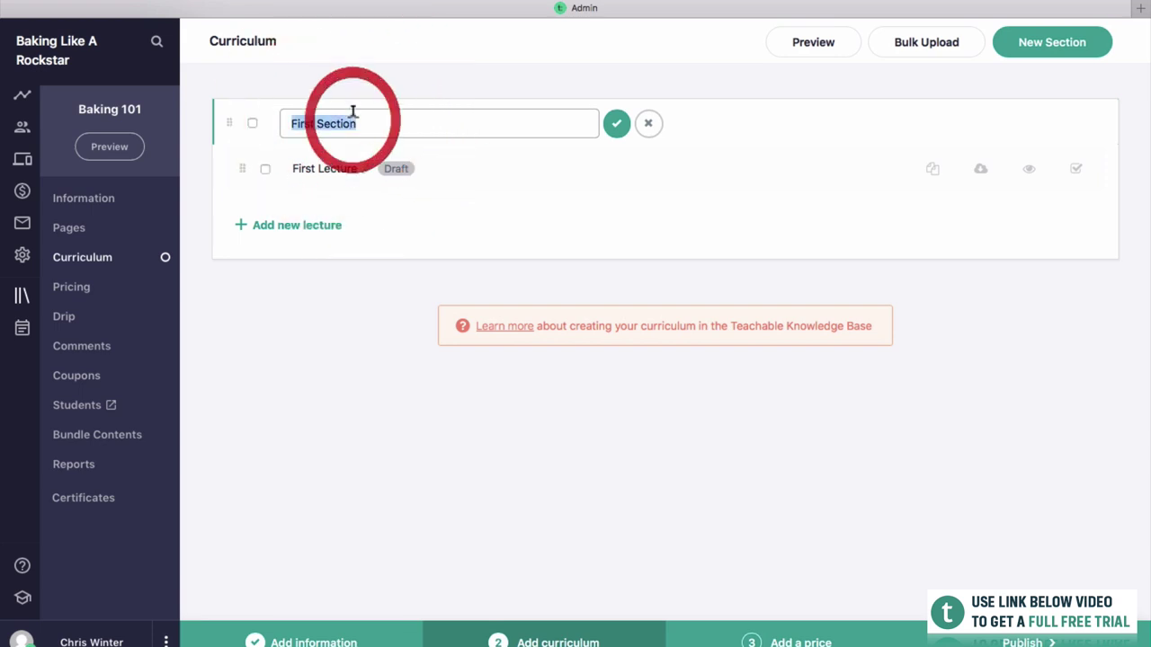
{"action": "key", "text": "BackSpace"}
{"action": "type", "text": "Int"}
{"action": "key", "text": "BackSpace"}
{"action": "key", "text": "BackSpace"}
{"action": "key", "text": "BackSpace"}
{"action": "type", "text": "Int"}
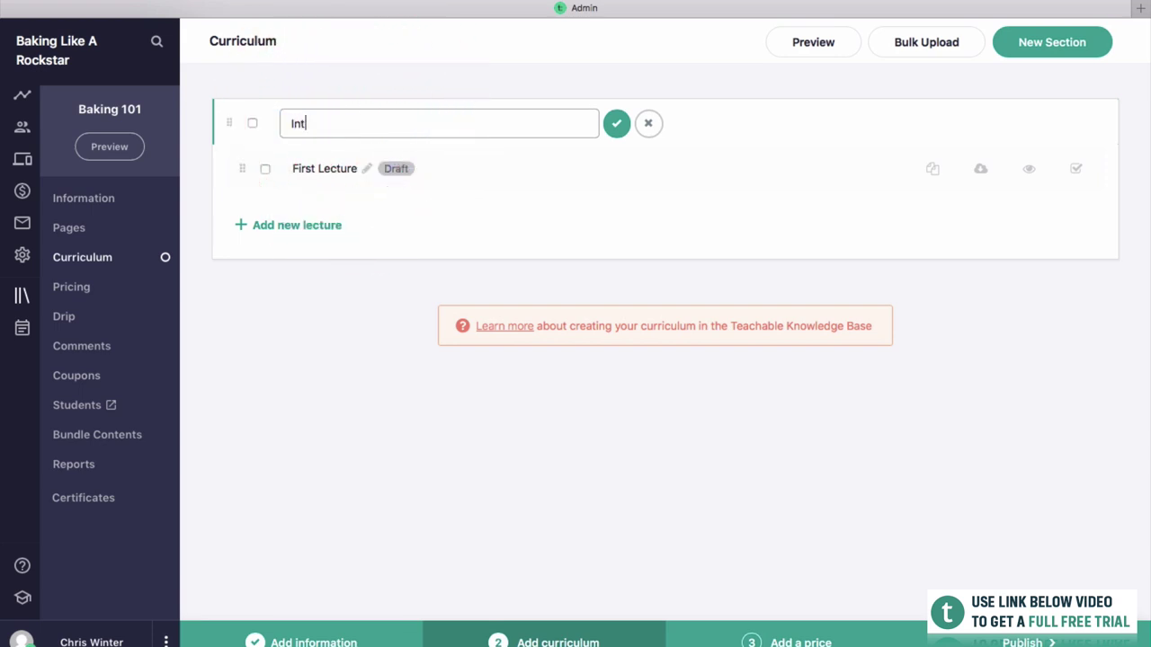
{"action": "type", "text": "roduction to the"}
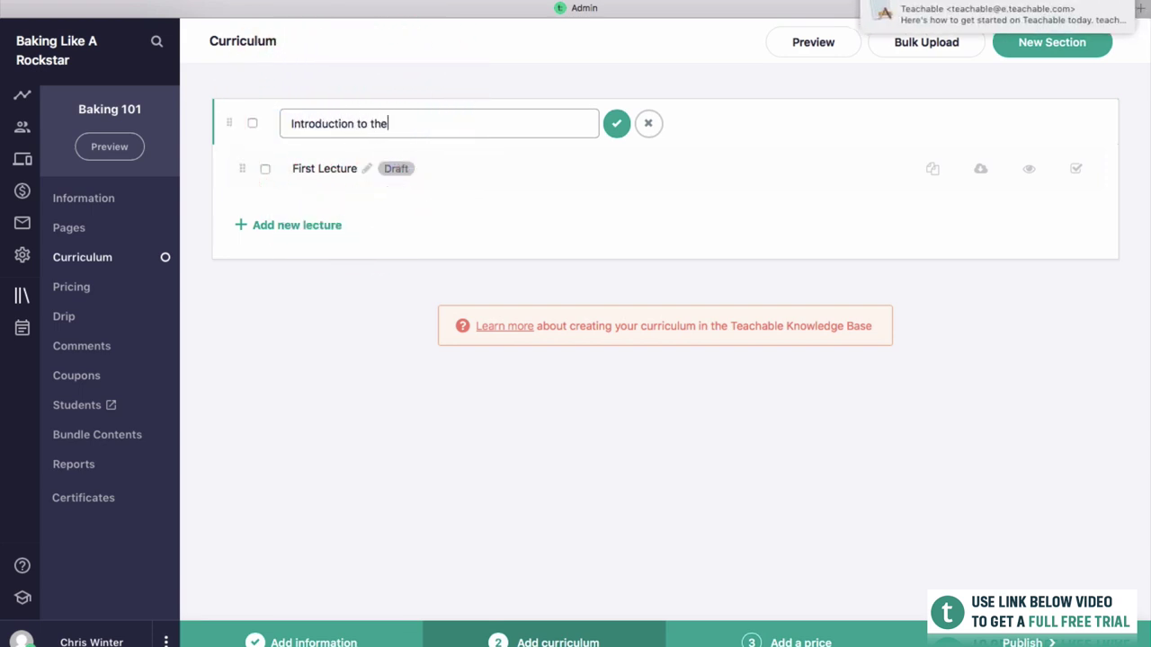
{"action": "type", "text": " course"}
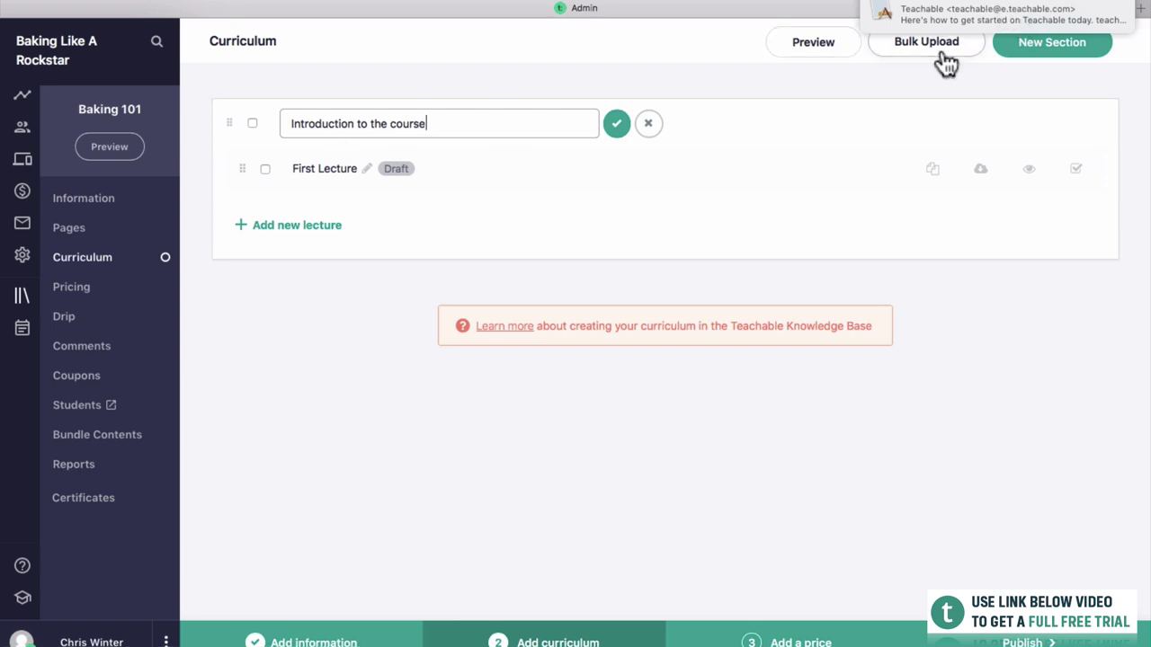
{"action": "left_click", "coordinate": [615, 128]}
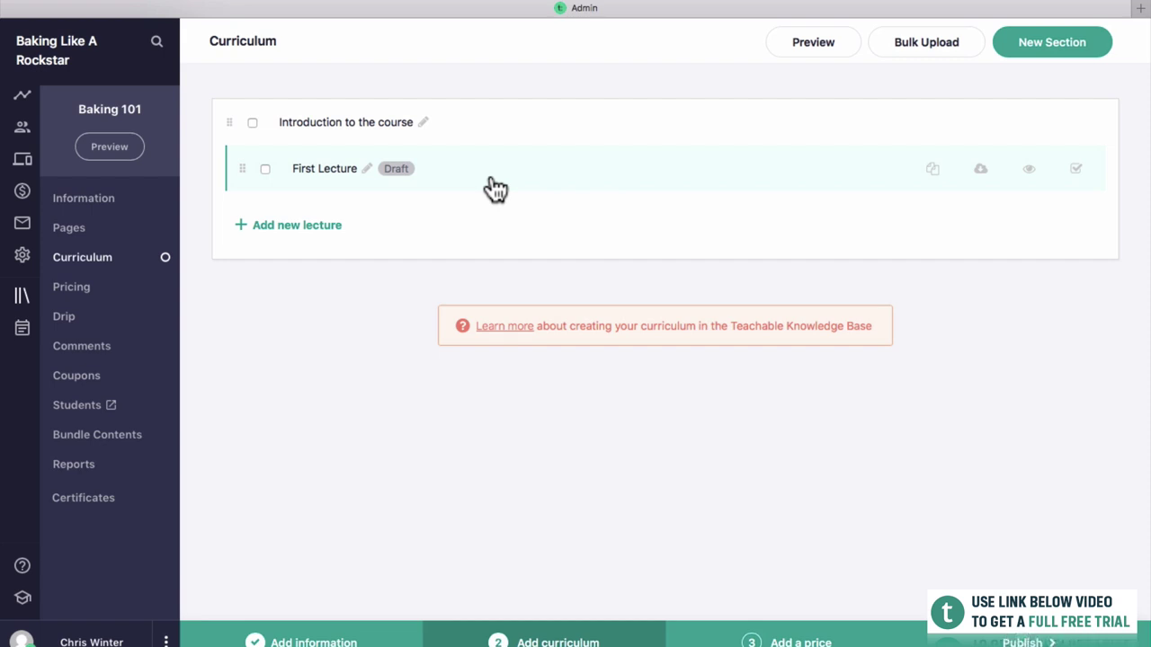
Open First Lecture, try adding a text block, then delete the sample text.
{"action": "left_click", "coordinate": [454, 185]}
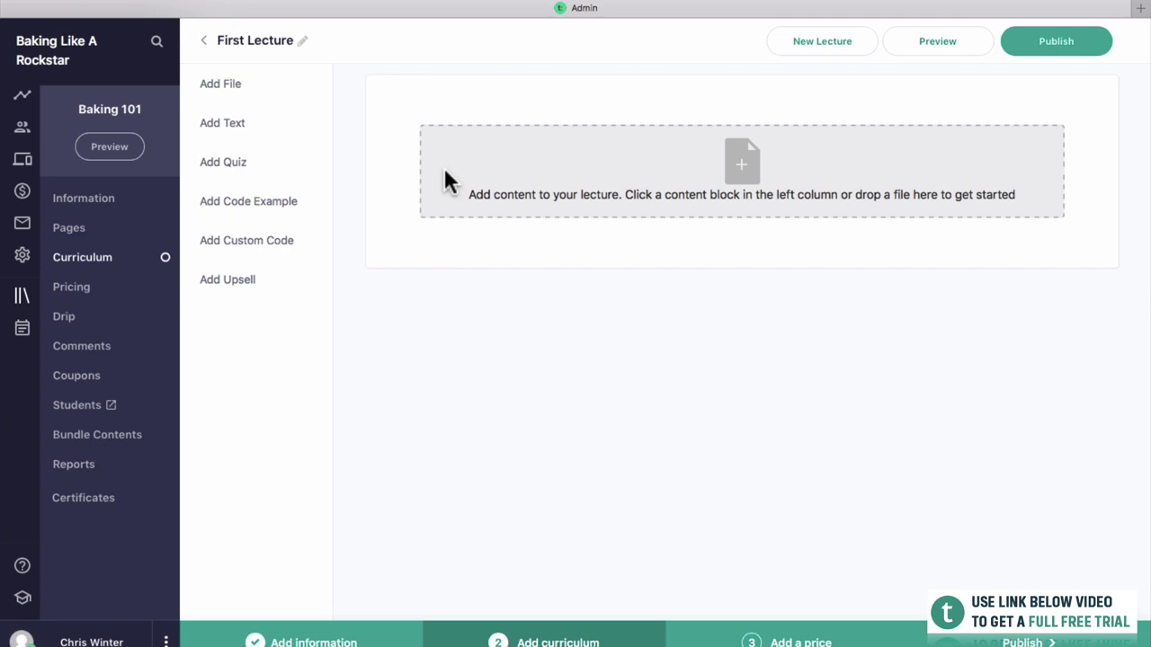
{"action": "left_click", "coordinate": [256, 90]}
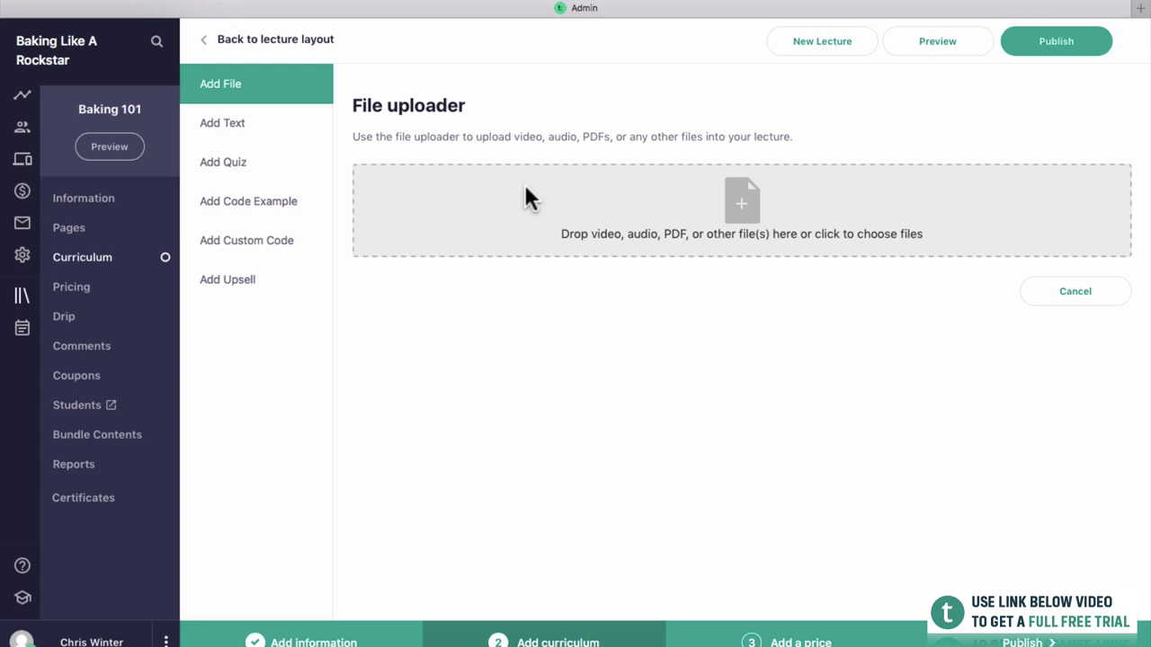
{"action": "left_click", "coordinate": [253, 126]}
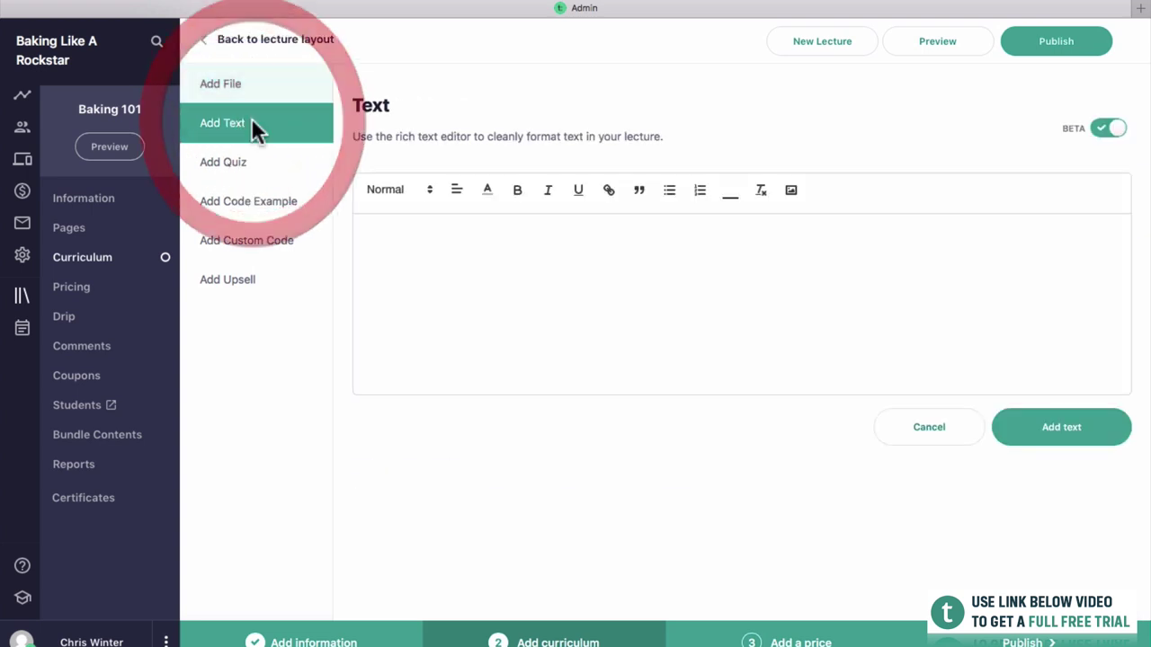
{"action": "left_click", "coordinate": [452, 267]}
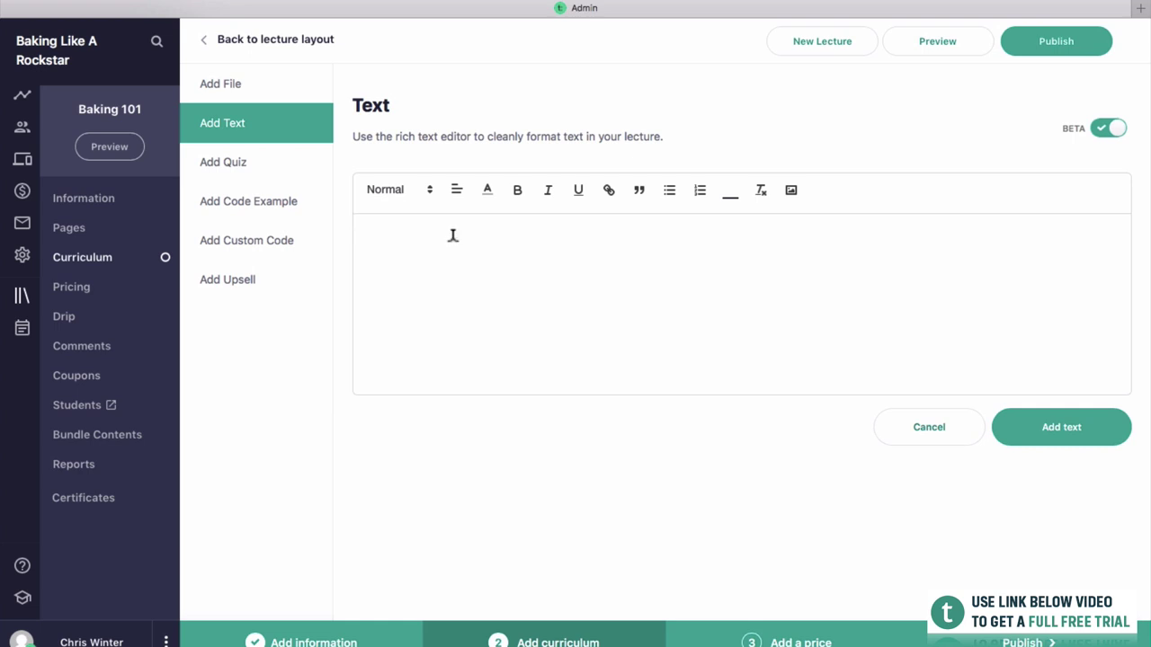
{"action": "type", "text": "This is a text lecture, where you write out different stuff. "}
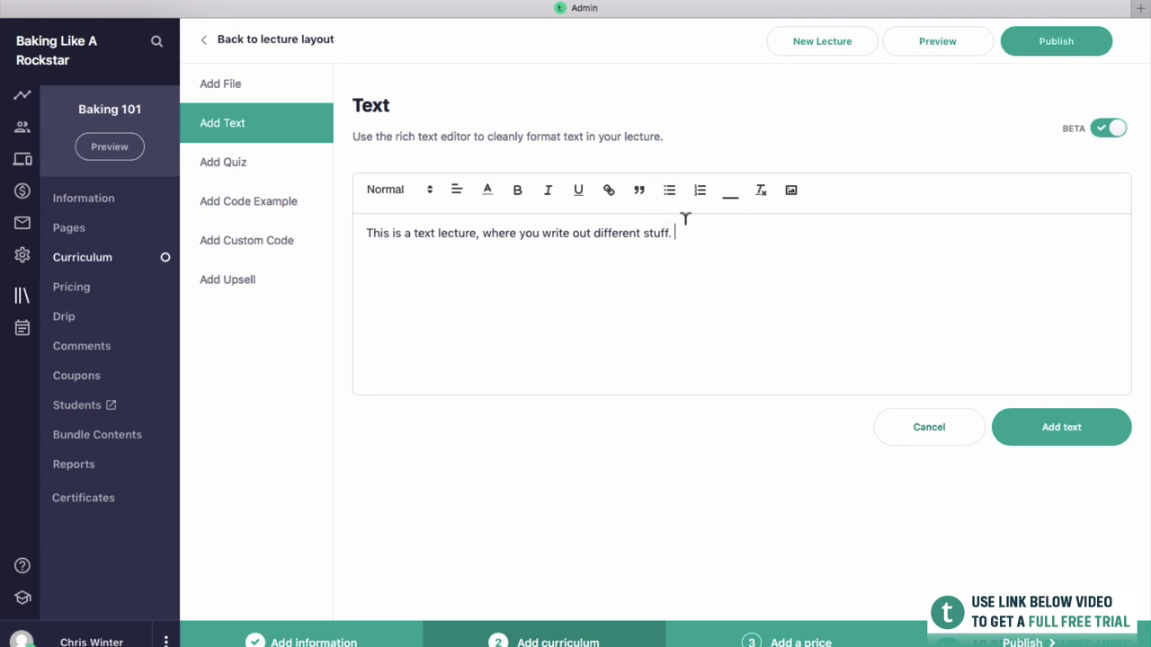
{"action": "type", "text": "a"}
{"action": "key", "text": "super+a"}
{"action": "key", "text": "BackSpace"}
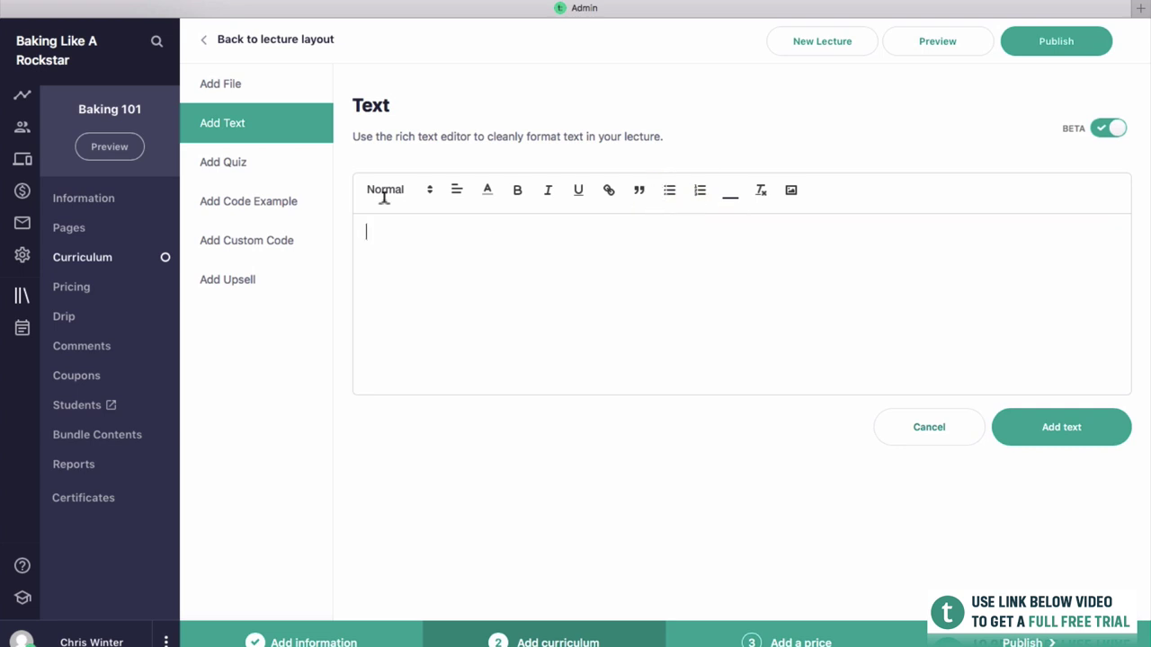
Upload Lesson Example.mp4 from the desktop into the lecture and publish it.
{"action": "left_click", "coordinate": [226, 84]}
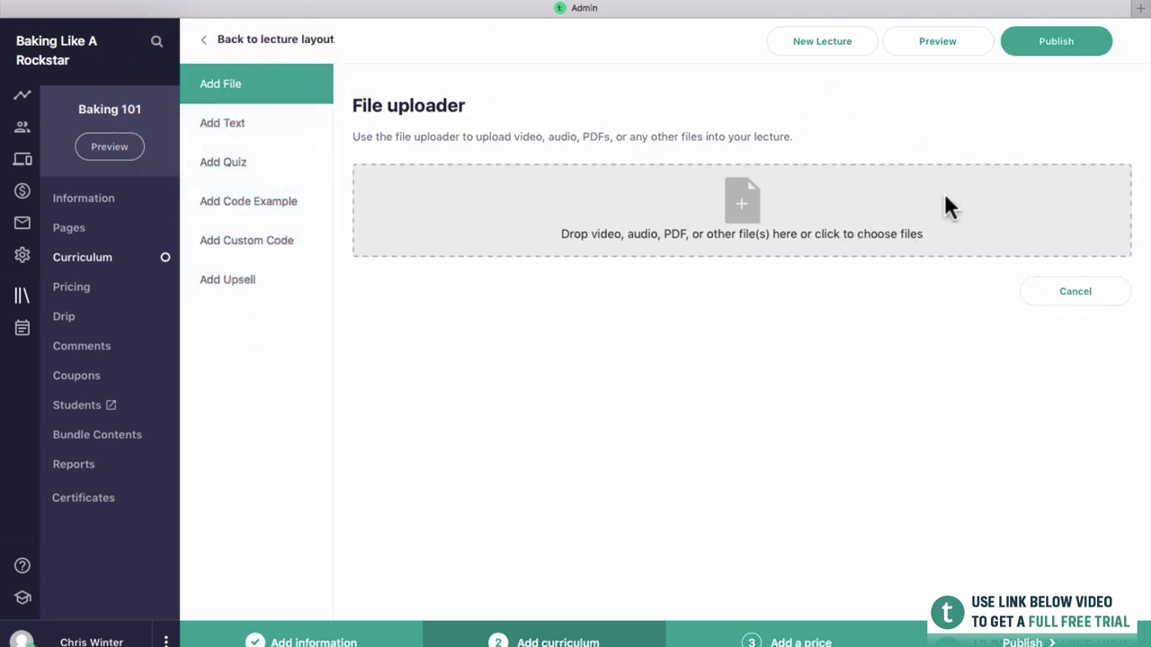
{"action": "left_click_drag", "start_coordinate": [1112, 179], "coordinate": [934, 174]}
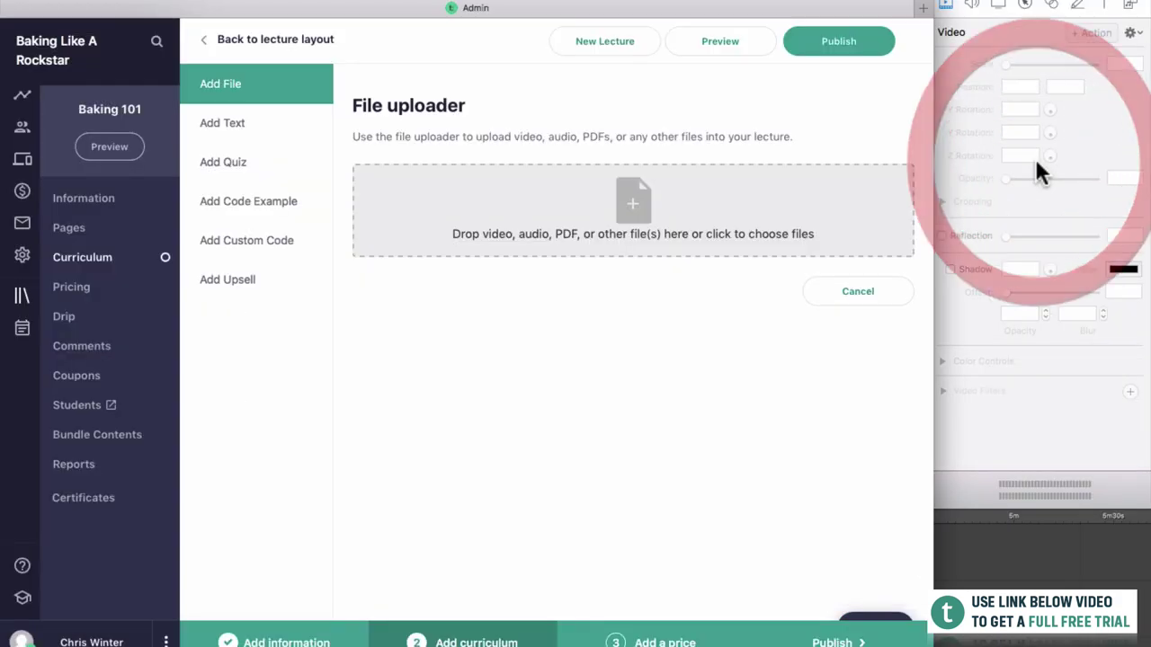
{"action": "left_click", "coordinate": [1035, 158]}
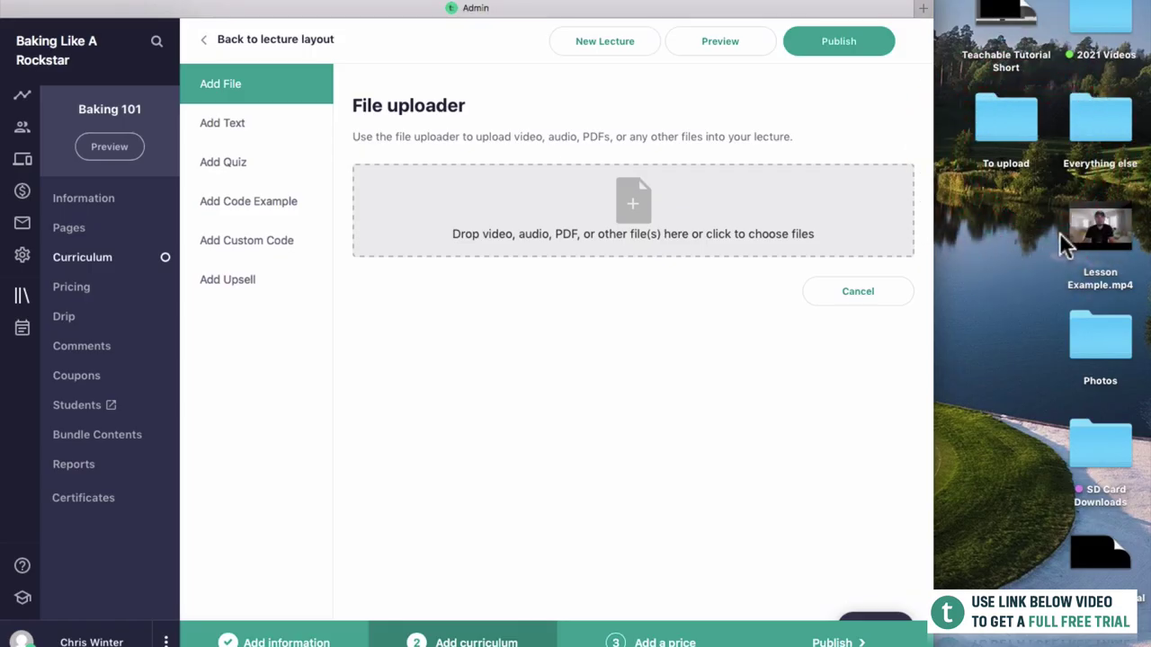
{"action": "left_click_drag", "start_coordinate": [1059, 232], "coordinate": [661, 201]}
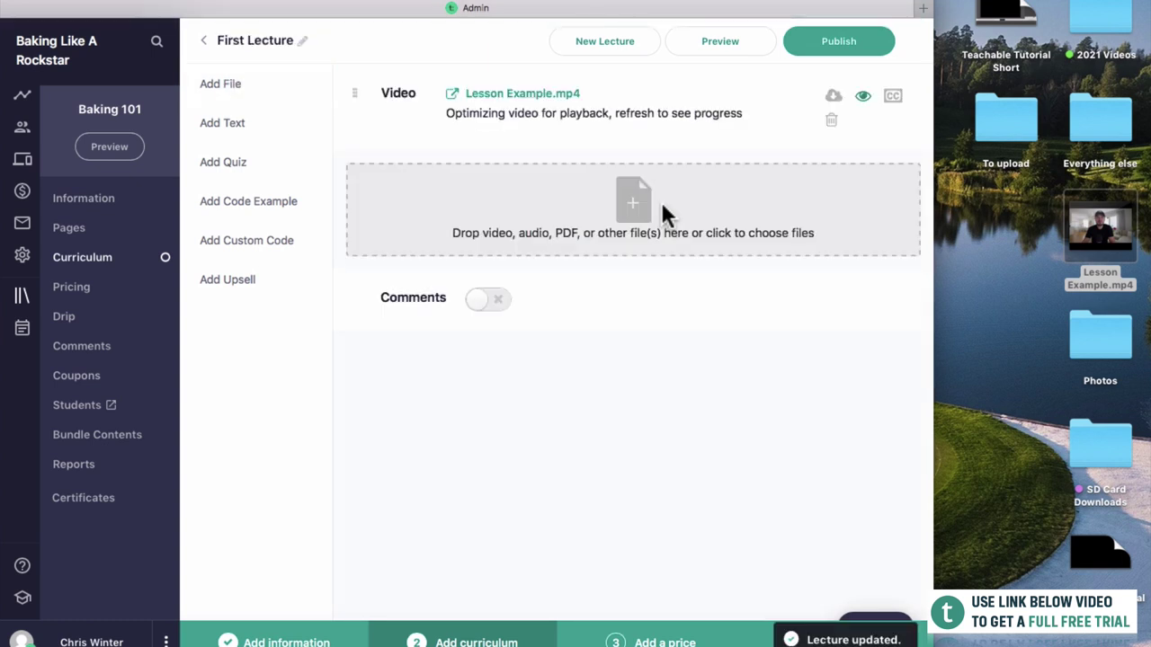
{"action": "double_click", "coordinate": [877, 7]}
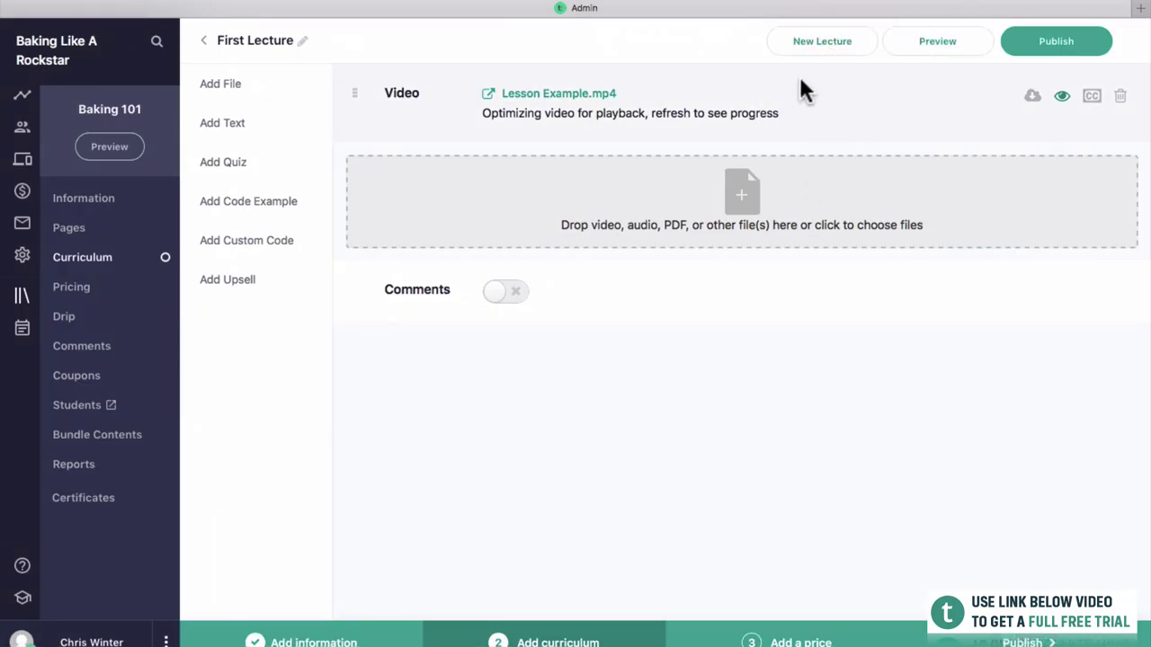
{"action": "left_click", "coordinate": [1045, 65]}
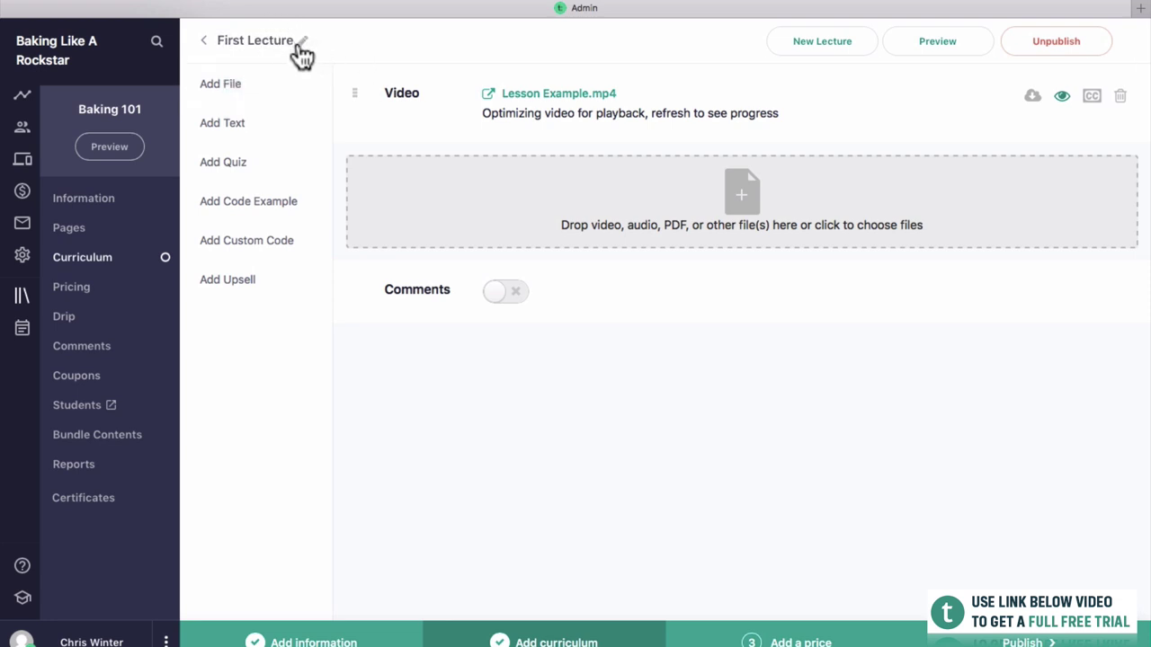
Retitle the lecture 'Welcome to Baking 101' and go back to the curriculum.
{"action": "left_click", "coordinate": [299, 45]}
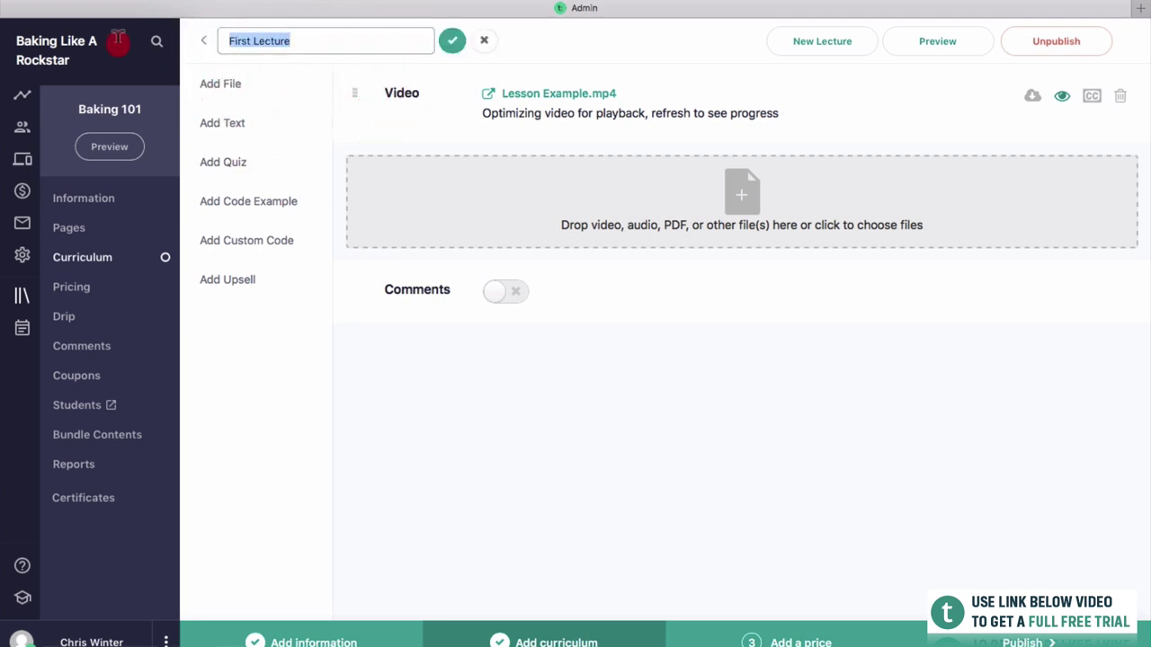
{"action": "type", "text": "Welcom"}
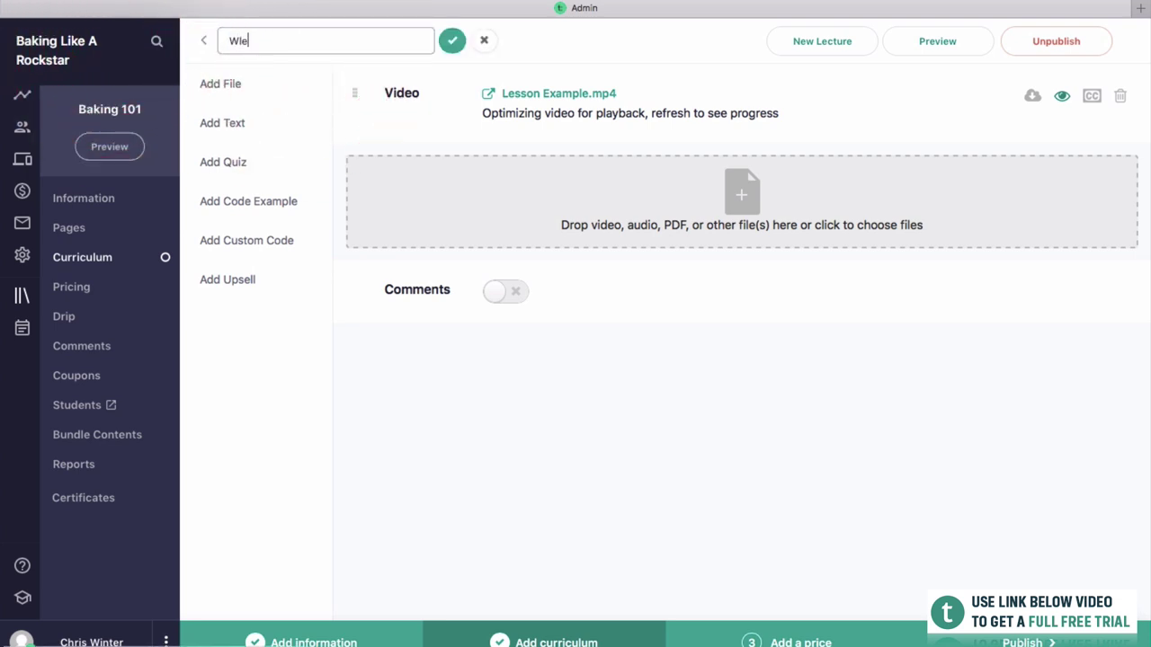
{"action": "key", "text": "BackSpace"}
{"action": "key", "text": "BackSpace"}
{"action": "key", "text": "BackSpace"}
{"action": "type", "text": "come to the"}
{"action": "key", "text": "BackSpace"}
{"action": "key", "text": "BackSpace"}
{"action": "key", "text": "BackSpace"}
{"action": "type", "text": "Baking 101"}
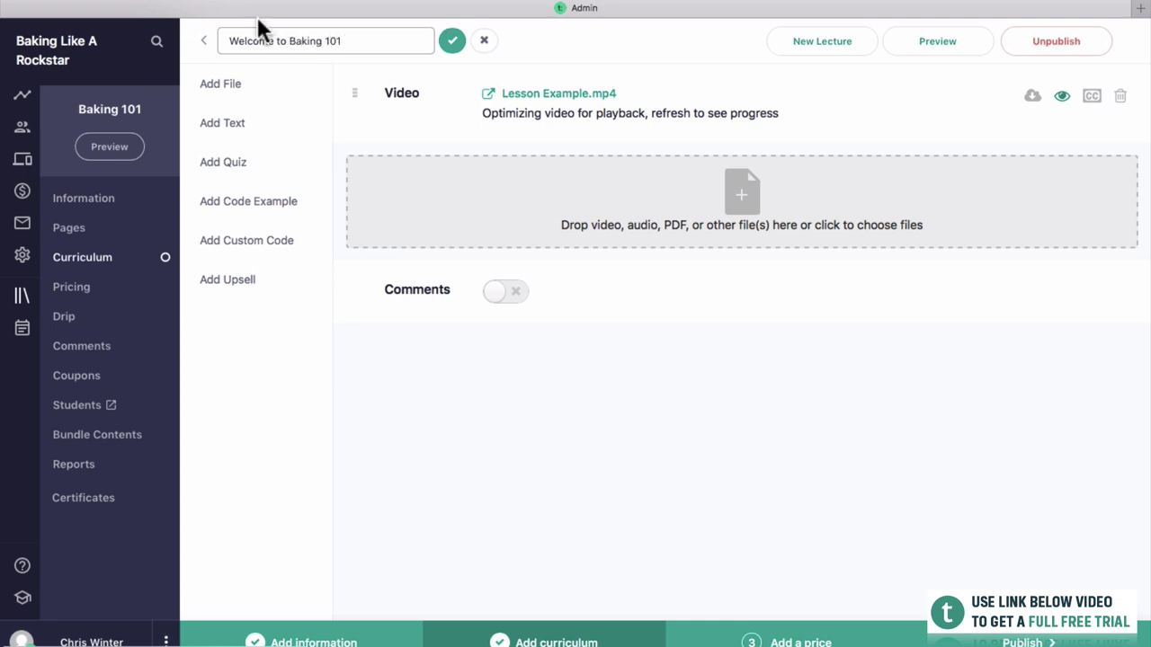
{"action": "left_click", "coordinate": [452, 41]}
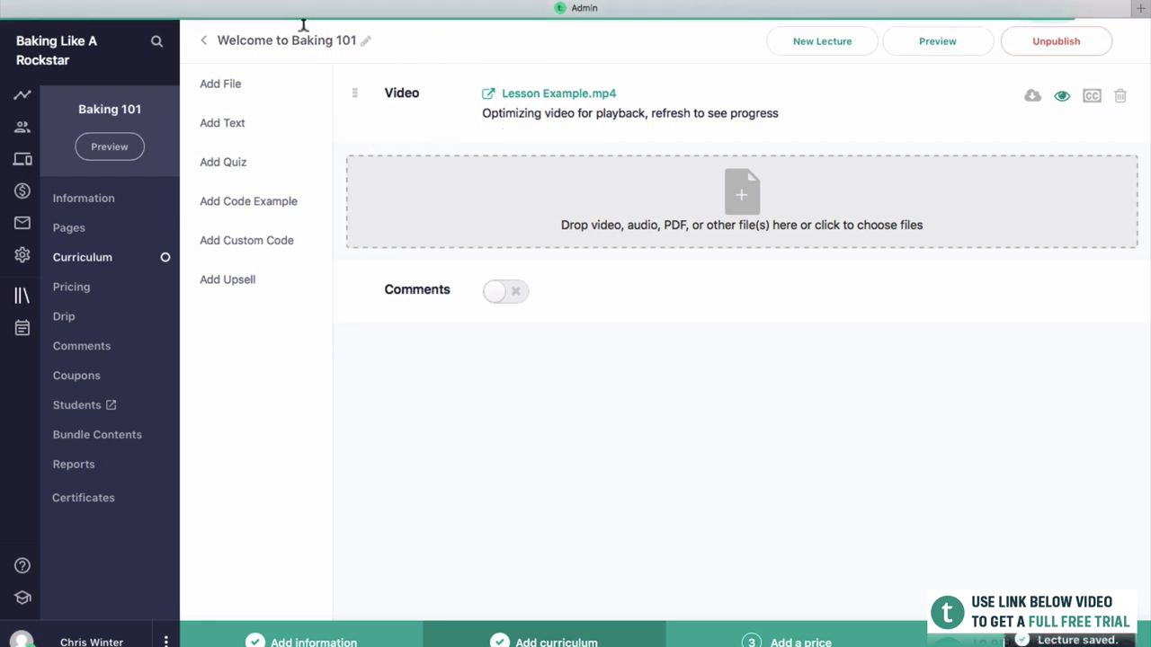
{"action": "left_click", "coordinate": [204, 42]}
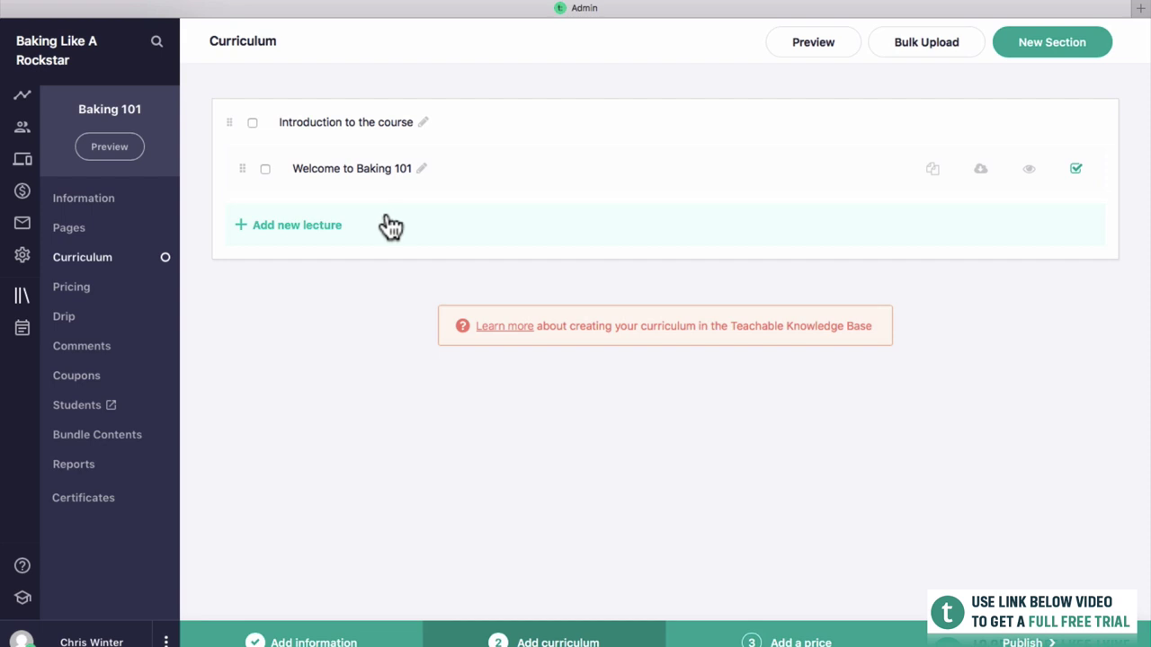
Add a new lecture to the section and title it 'What you can expect in the course'.
{"action": "left_click", "coordinate": [339, 236]}
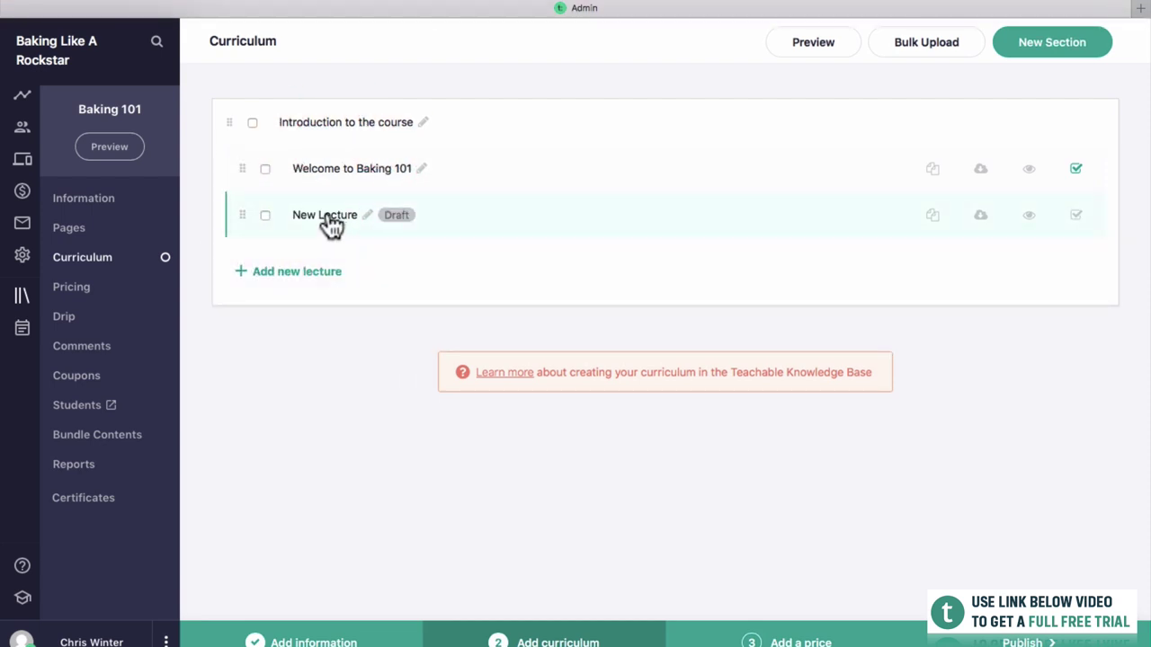
{"action": "left_click", "coordinate": [330, 215]}
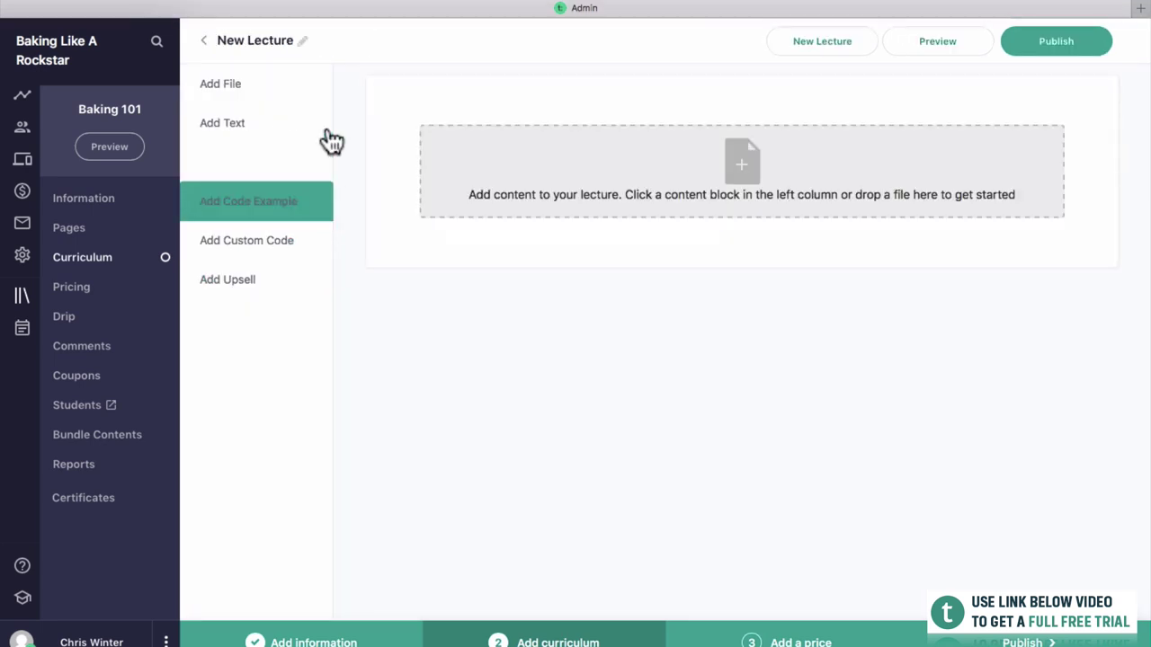
{"action": "left_click", "coordinate": [301, 43]}
{"action": "triple_click", "coordinate": [300, 36]}
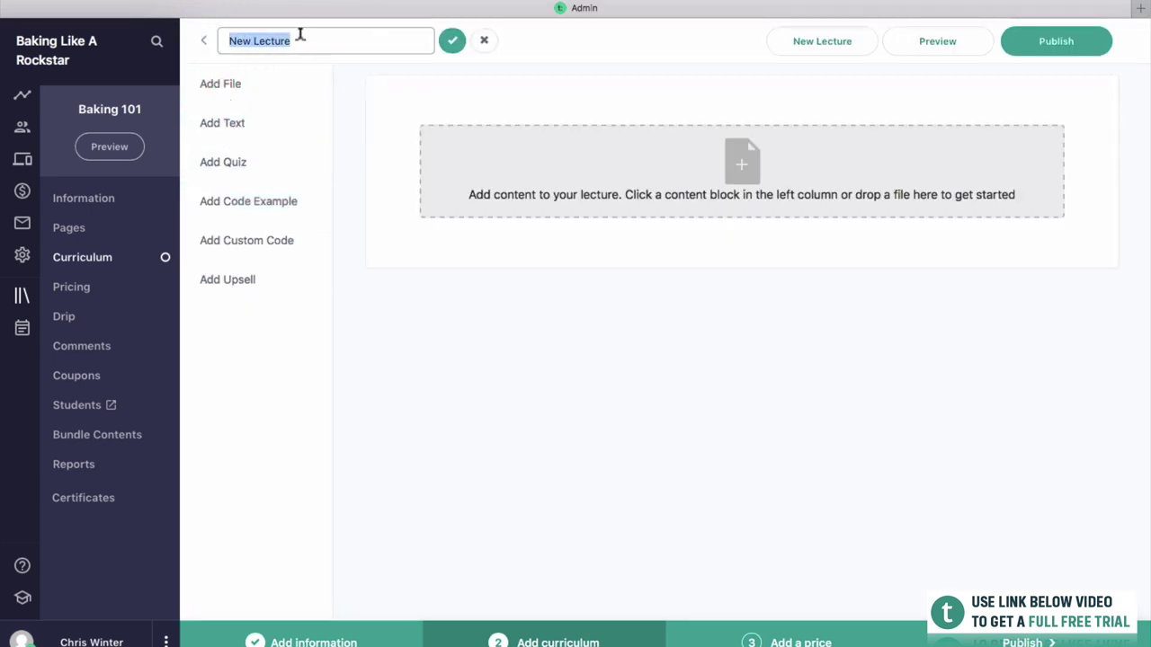
{"action": "type", "text": "What you can e"}
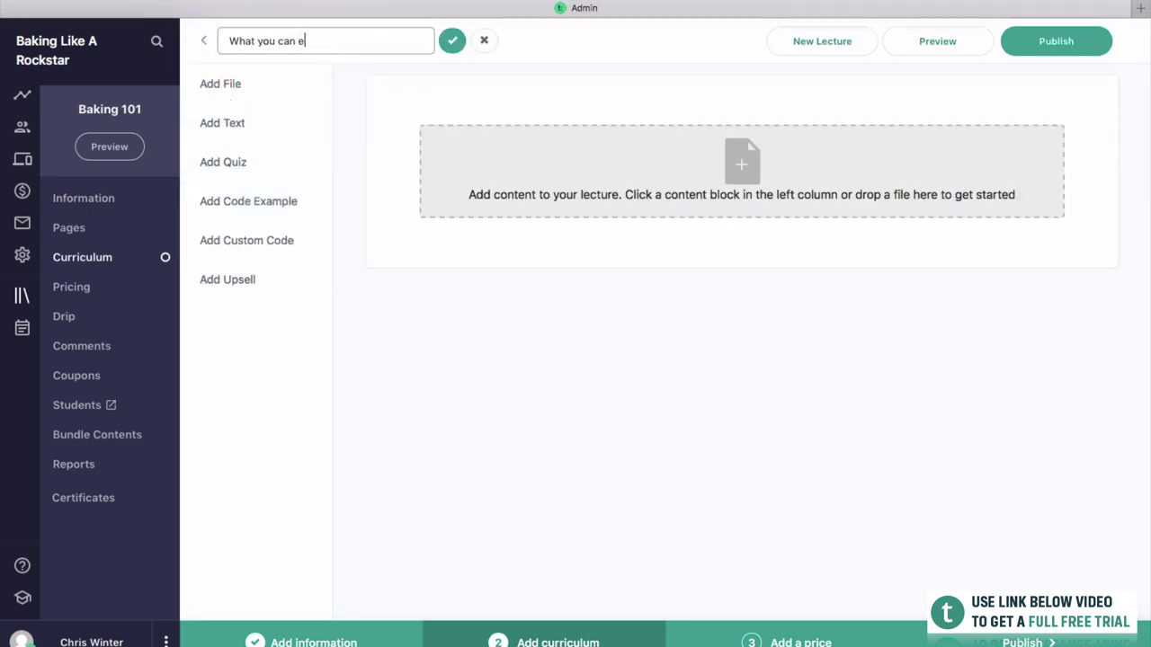
{"action": "type", "text": "xpect in the course"}
{"action": "left_click", "coordinate": [454, 43]}
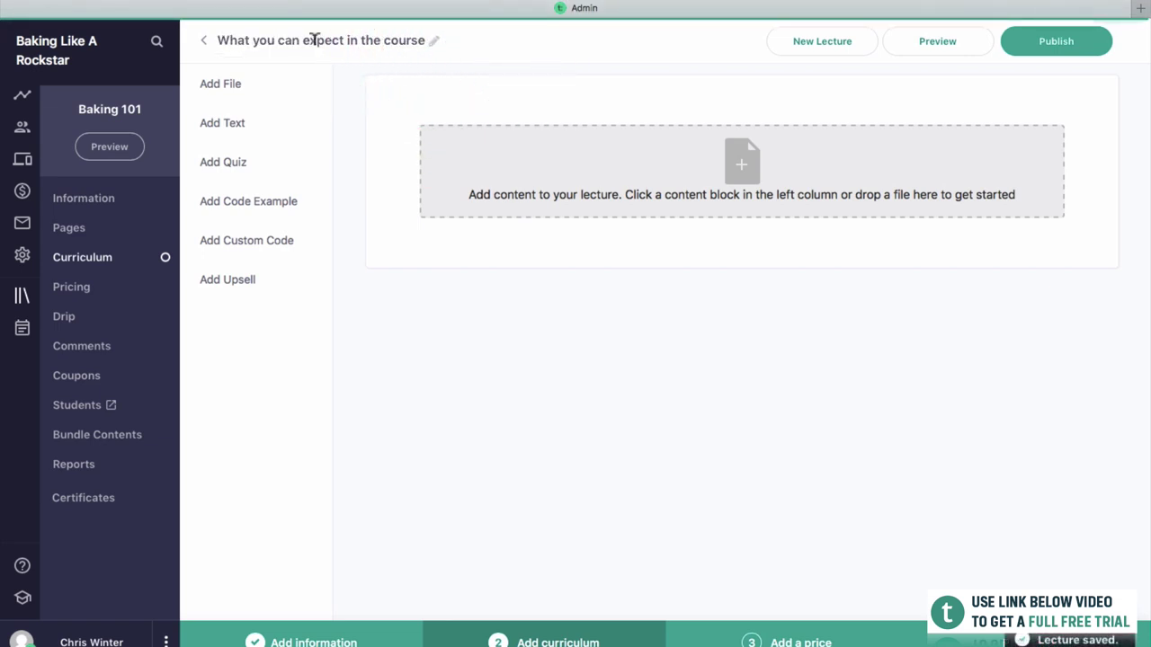
Attach Lesson Example.mp4 to the lecture, publish it, and return to the curriculum.
{"action": "left_click", "coordinate": [290, 77]}
{"action": "left_click_drag", "start_coordinate": [1148, 166], "coordinate": [1031, 180]}
{"action": "left_click_drag", "start_coordinate": [1100, 231], "coordinate": [731, 206]}
{"action": "double_click", "coordinate": [950, 9]}
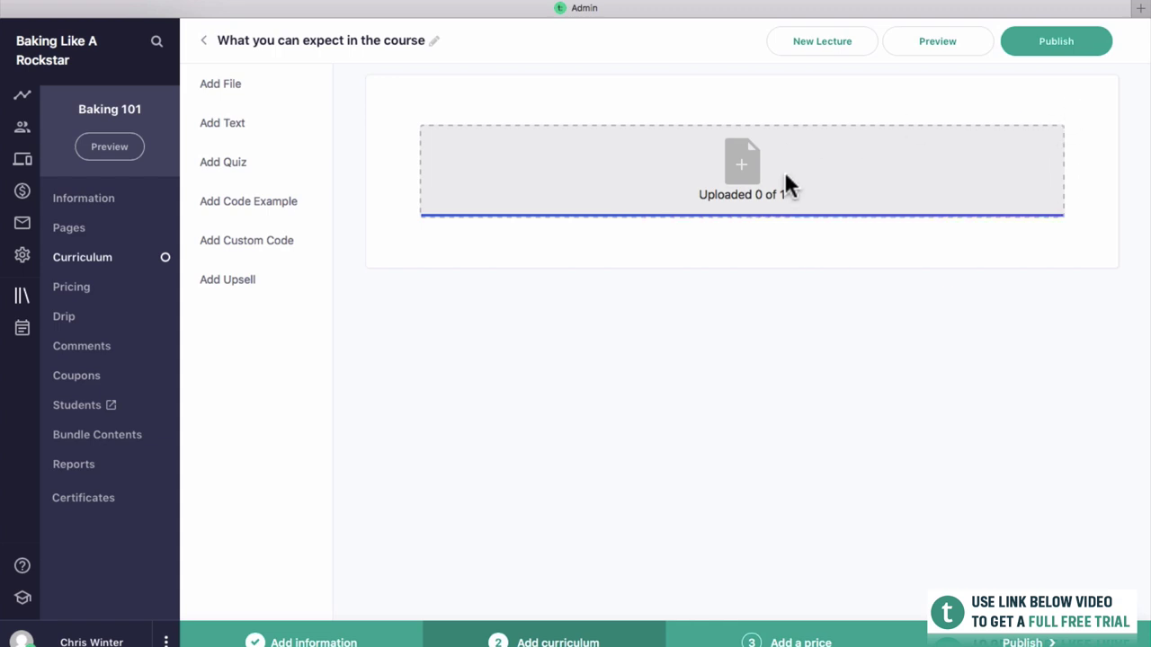
{"action": "left_click", "coordinate": [1099, 52]}
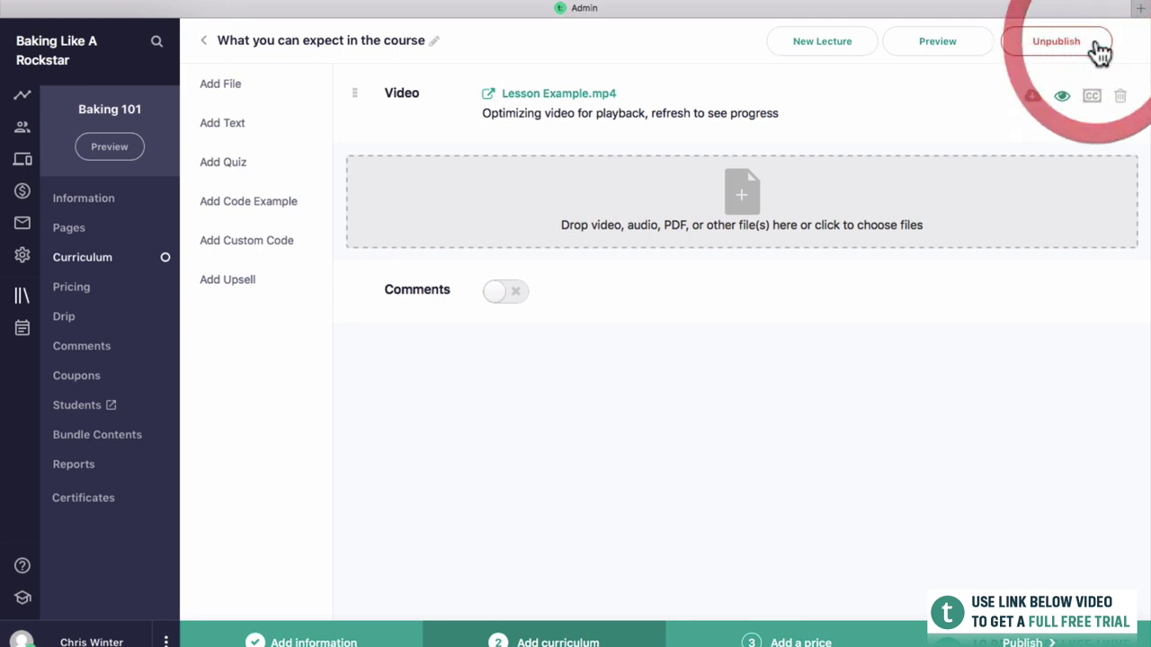
{"action": "left_click", "coordinate": [201, 41]}
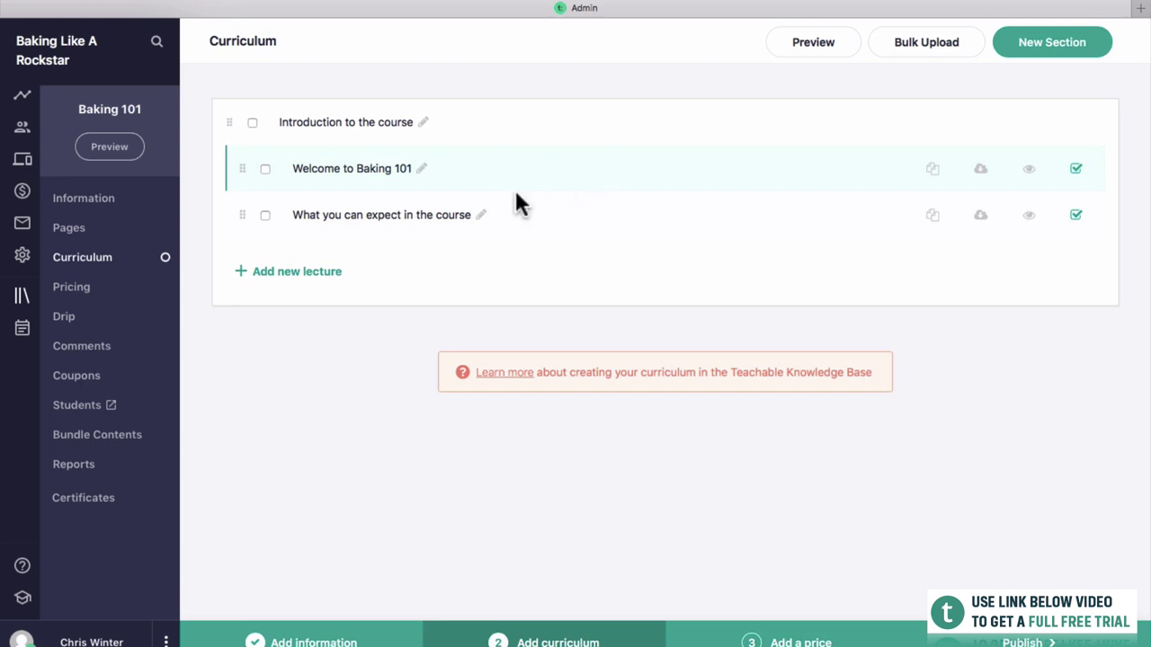
Create a new curriculum section named 'Recipes'.
{"action": "left_click", "coordinate": [1082, 40]}
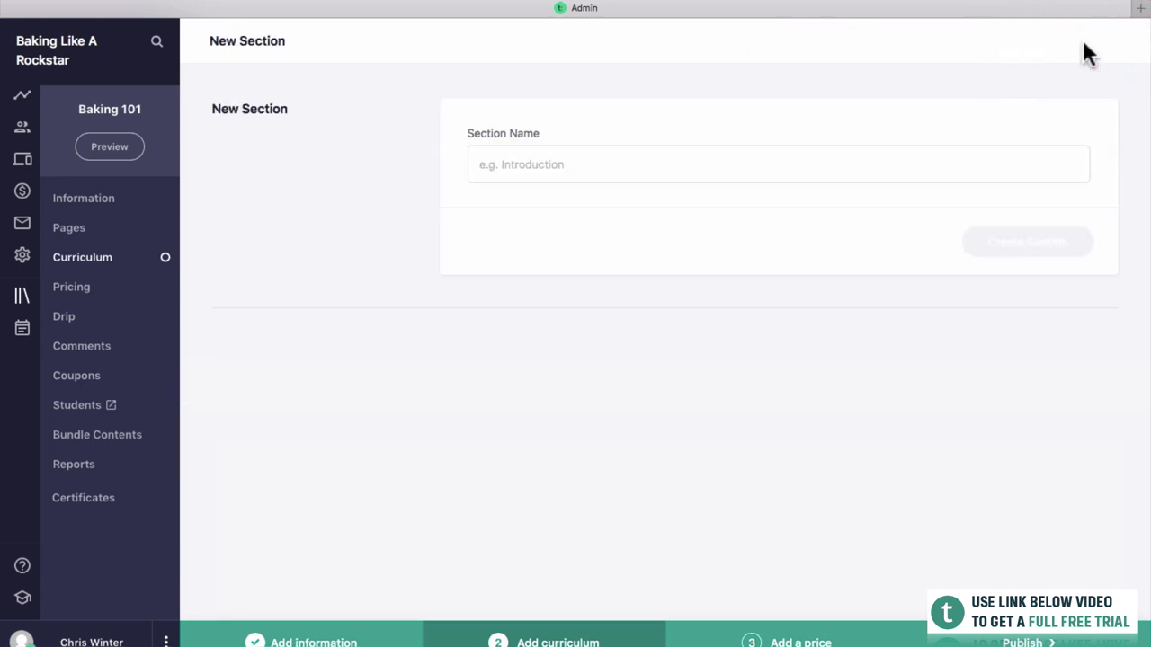
{"action": "left_click", "coordinate": [933, 169]}
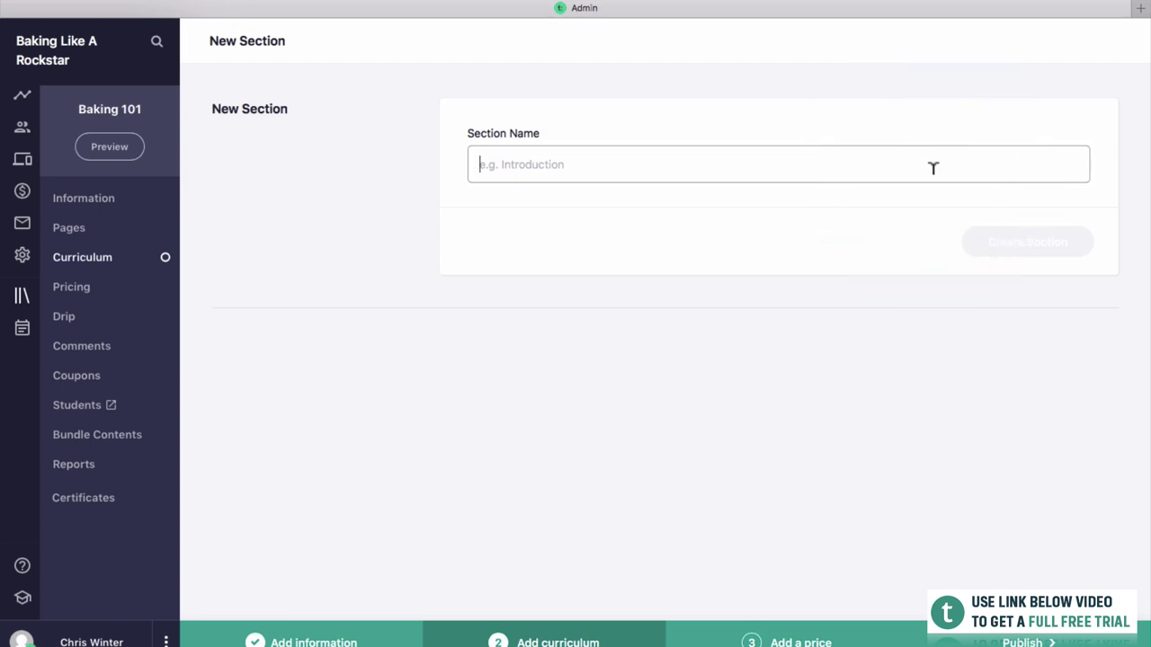
{"action": "type", "text": "Rece"}
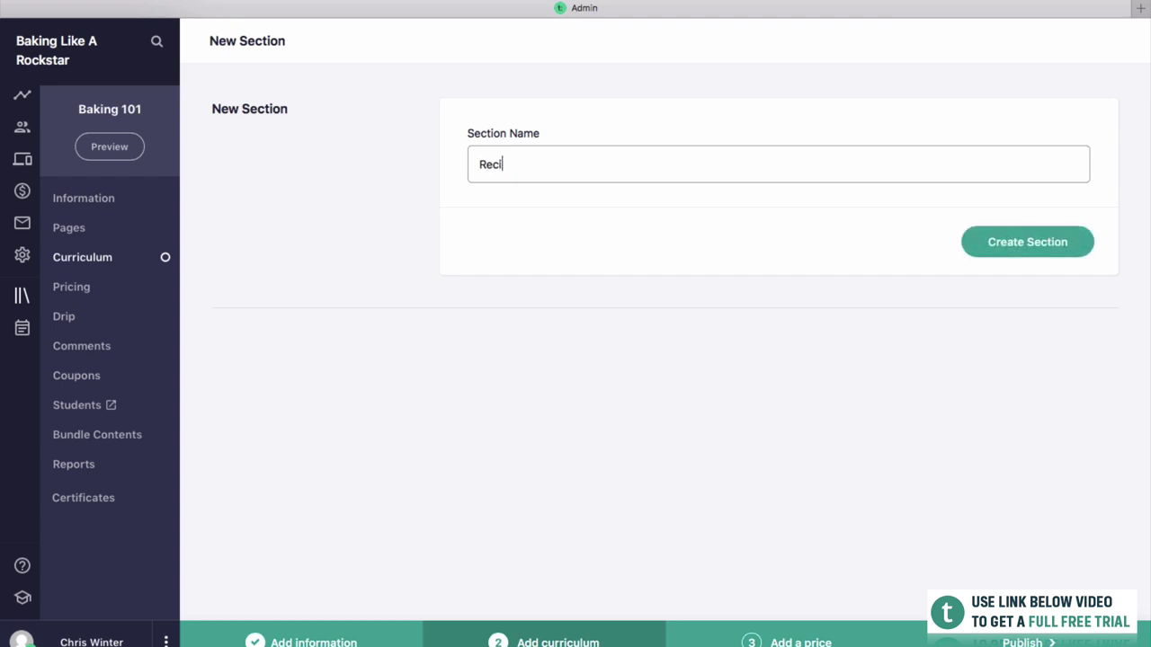
{"action": "left_click", "coordinate": [1079, 251]}
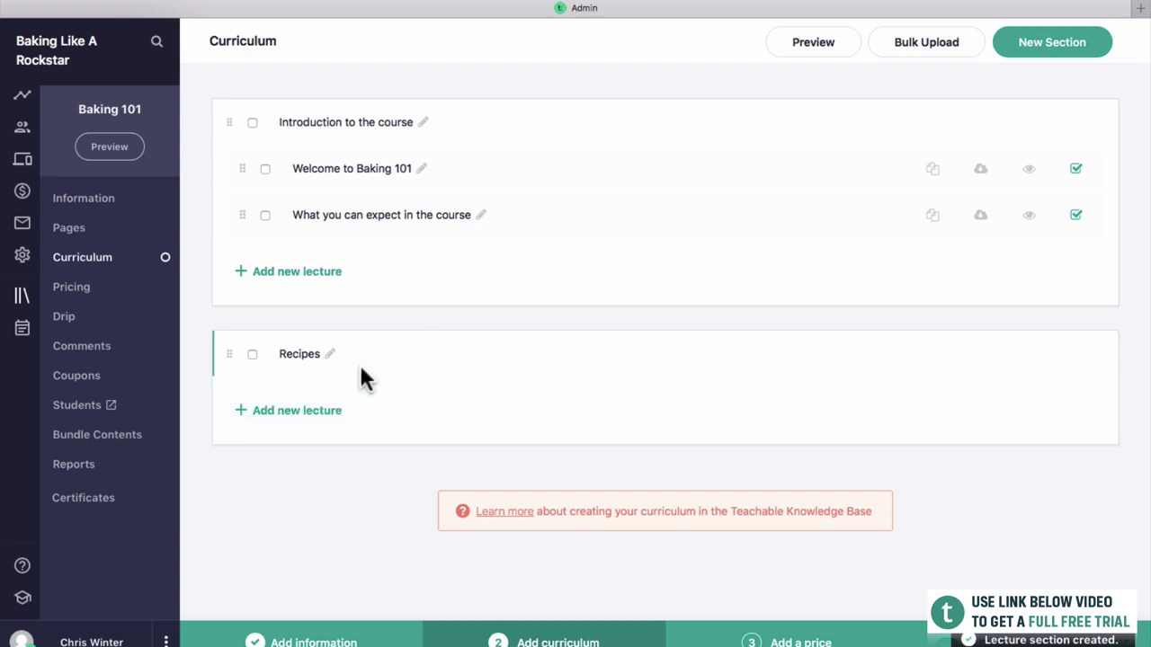
Add a lecture under Recipes titled 'My favourite baking recipes'.
{"action": "left_click", "coordinate": [336, 415]}
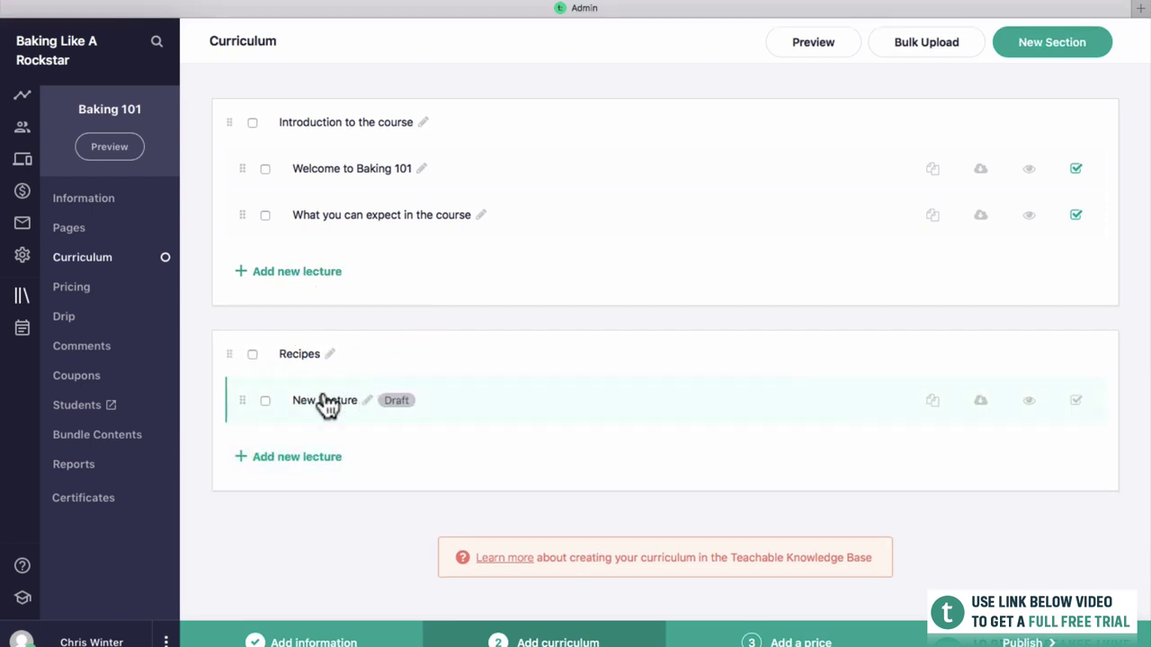
{"action": "left_click", "coordinate": [327, 404]}
{"action": "left_click", "coordinate": [308, 44]}
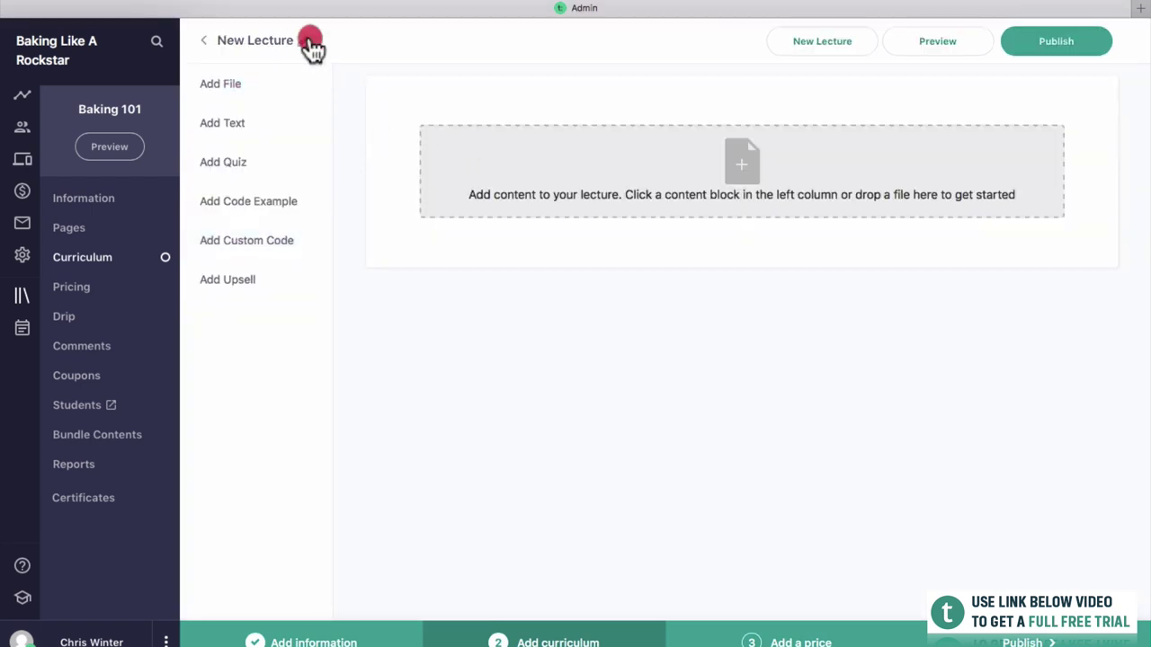
{"action": "type", "text": "My favourite baking recipes"}
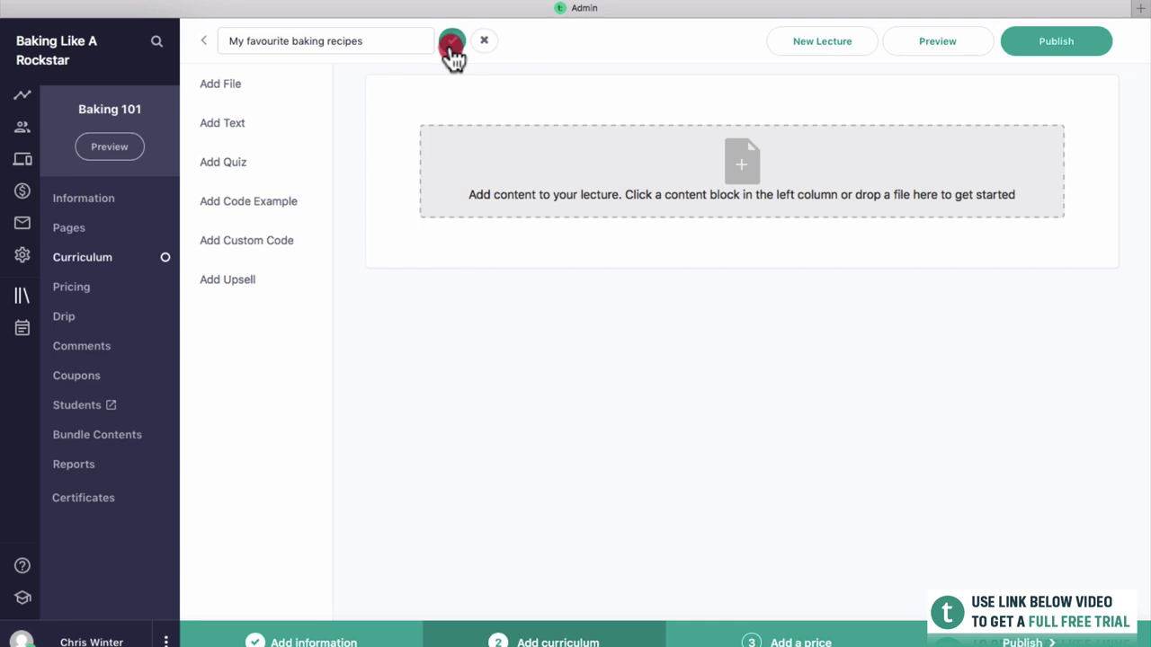
{"action": "left_click", "coordinate": [452, 40]}
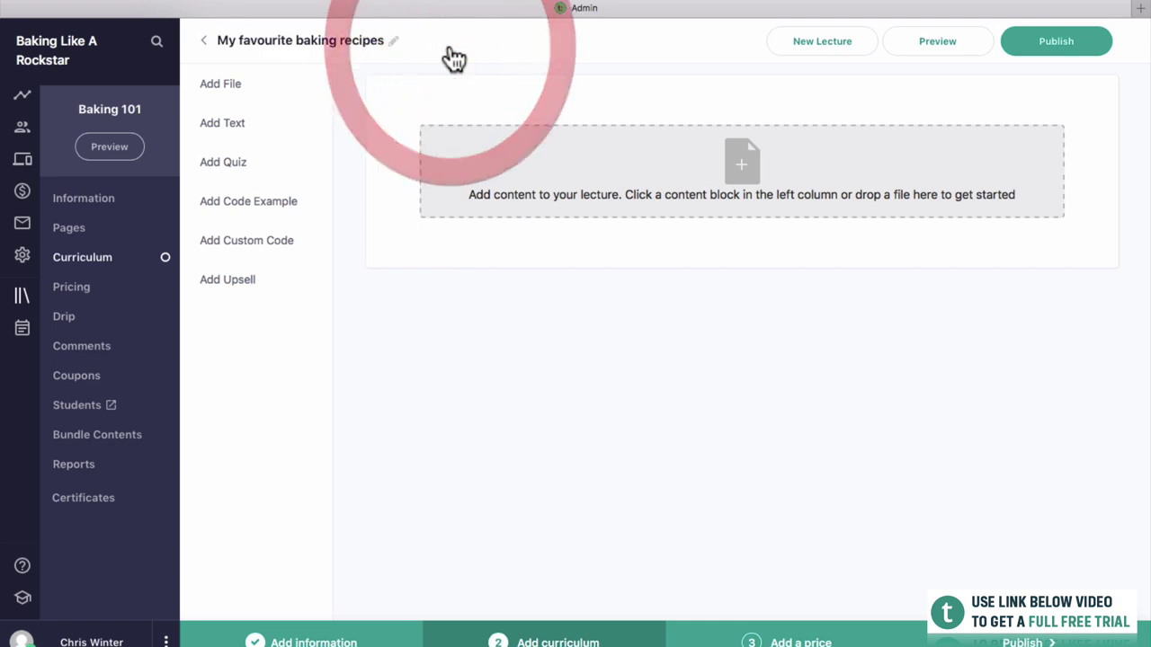
Attach Lesson Example.mp4, publish the lecture, and return to the curriculum.
{"action": "left_click_drag", "start_coordinate": [1040, 159], "coordinate": [1005, 159]}
{"action": "left_click_drag", "start_coordinate": [1100, 229], "coordinate": [724, 202]}
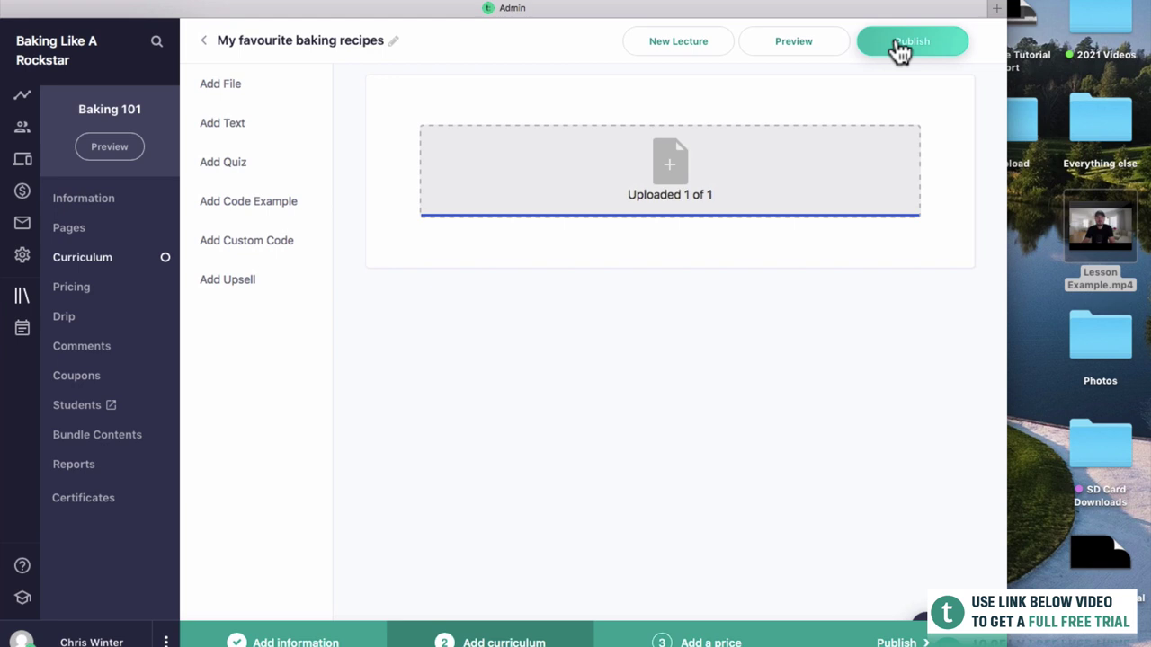
{"action": "left_click", "coordinate": [899, 47]}
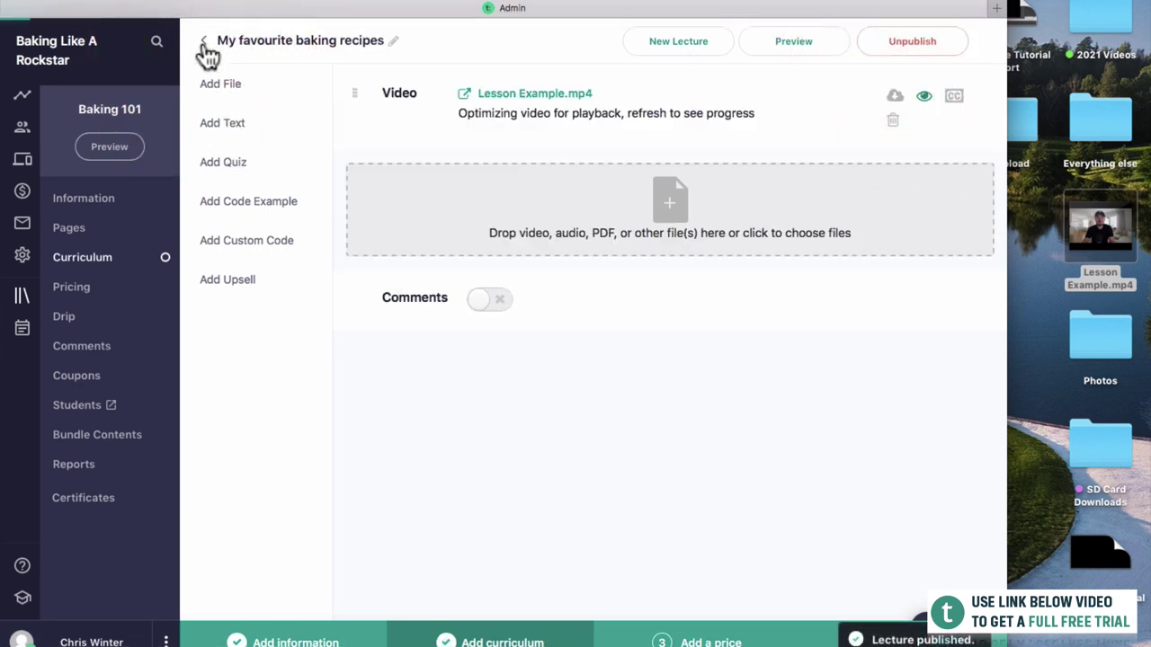
{"action": "left_click", "coordinate": [204, 42]}
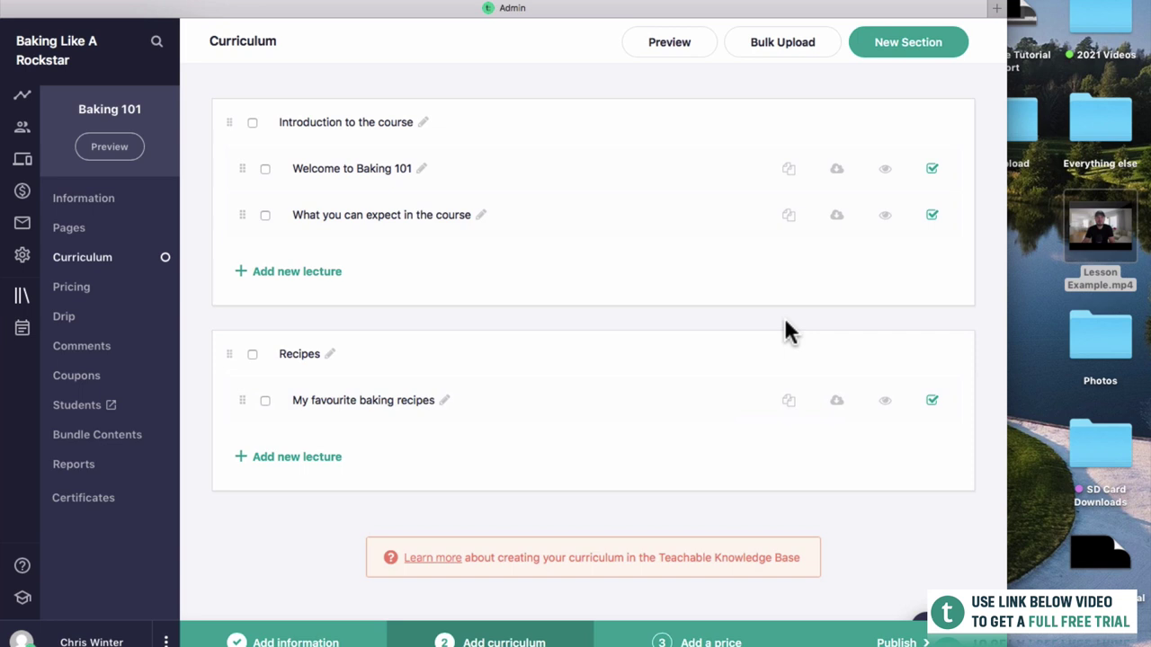
Duplicate My favourite baking recipes and rename the copy 'How to bake a cake'.
{"action": "left_click", "coordinate": [792, 403]}
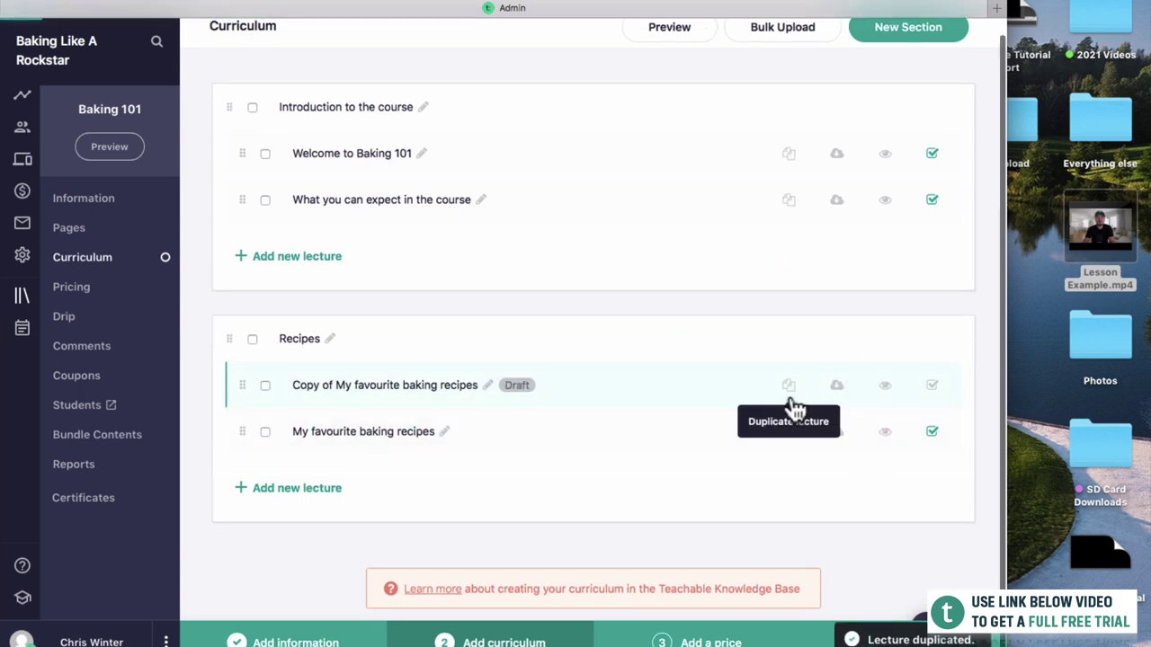
{"action": "scroll", "coordinate": [364, 429], "scroll_direction": "down", "scroll_amount": 1}
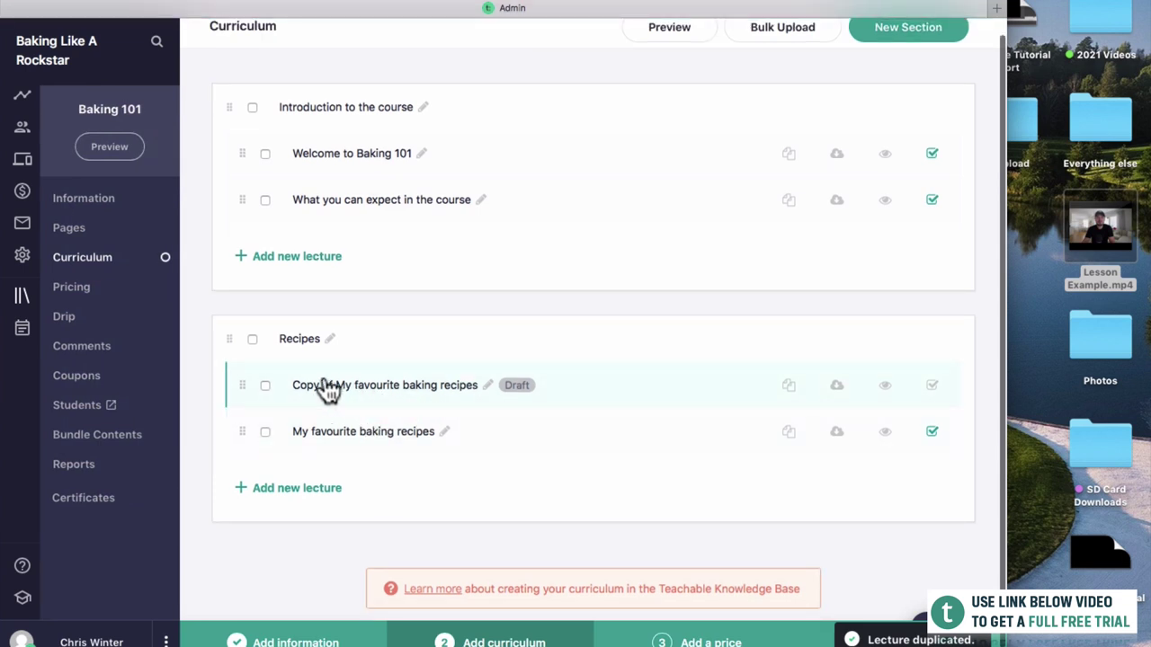
{"action": "left_click", "coordinate": [490, 389]}
{"action": "left_click_drag", "start_coordinate": [491, 386], "coordinate": [293, 352]}
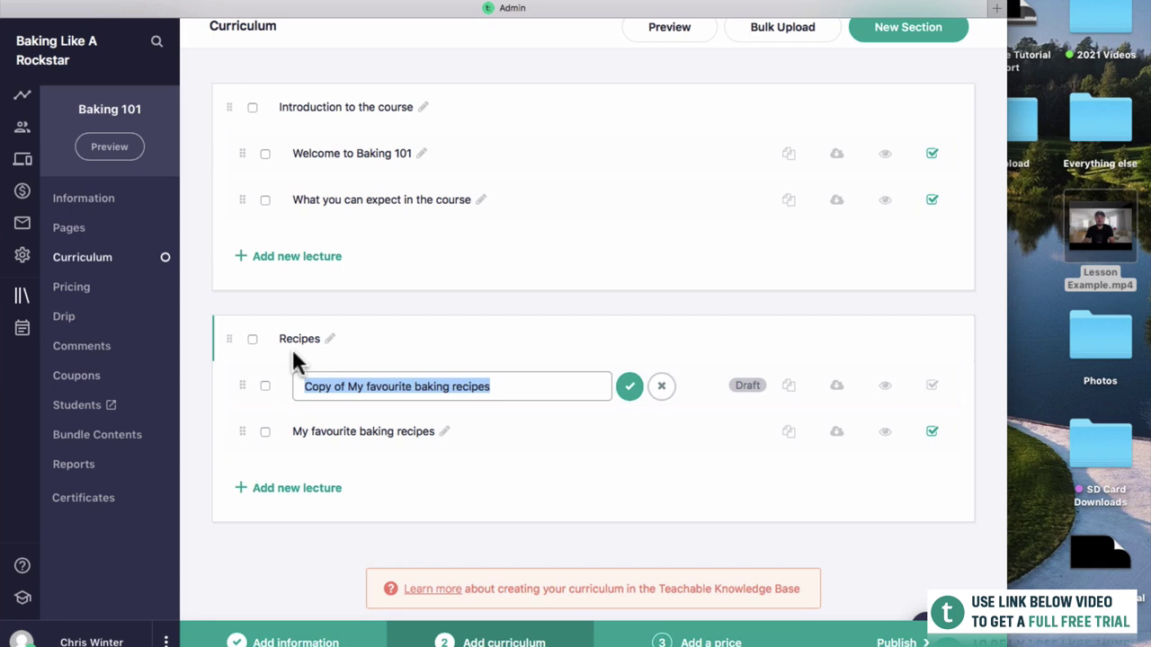
{"action": "type", "text": "How to bake a cake"}
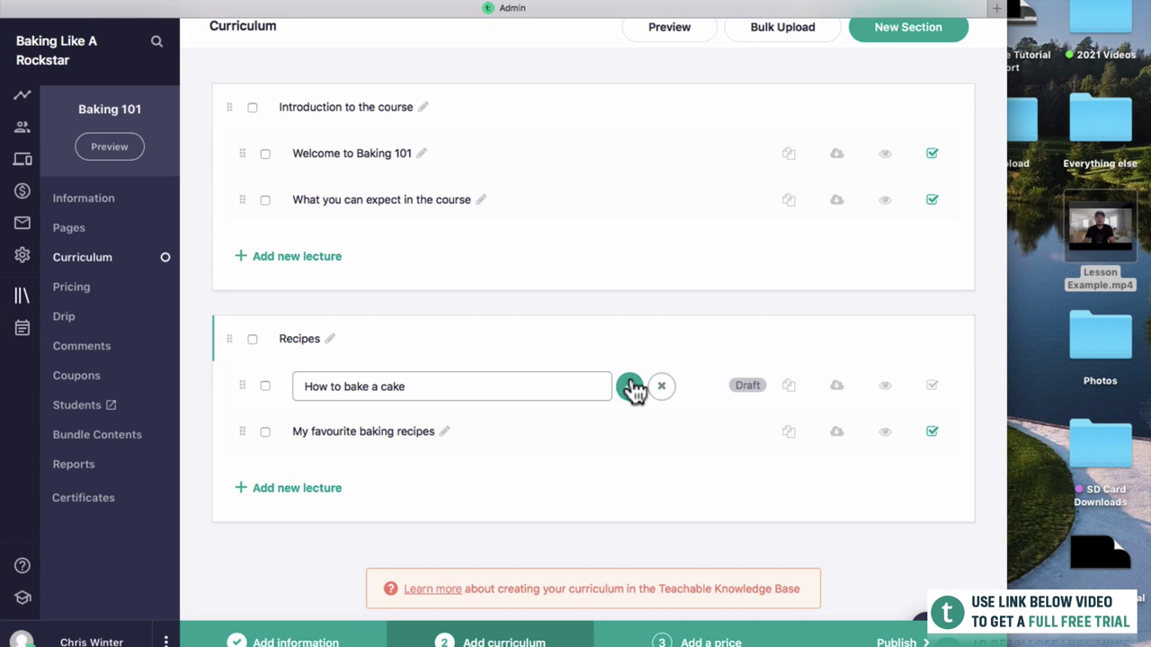
{"action": "left_click", "coordinate": [631, 388]}
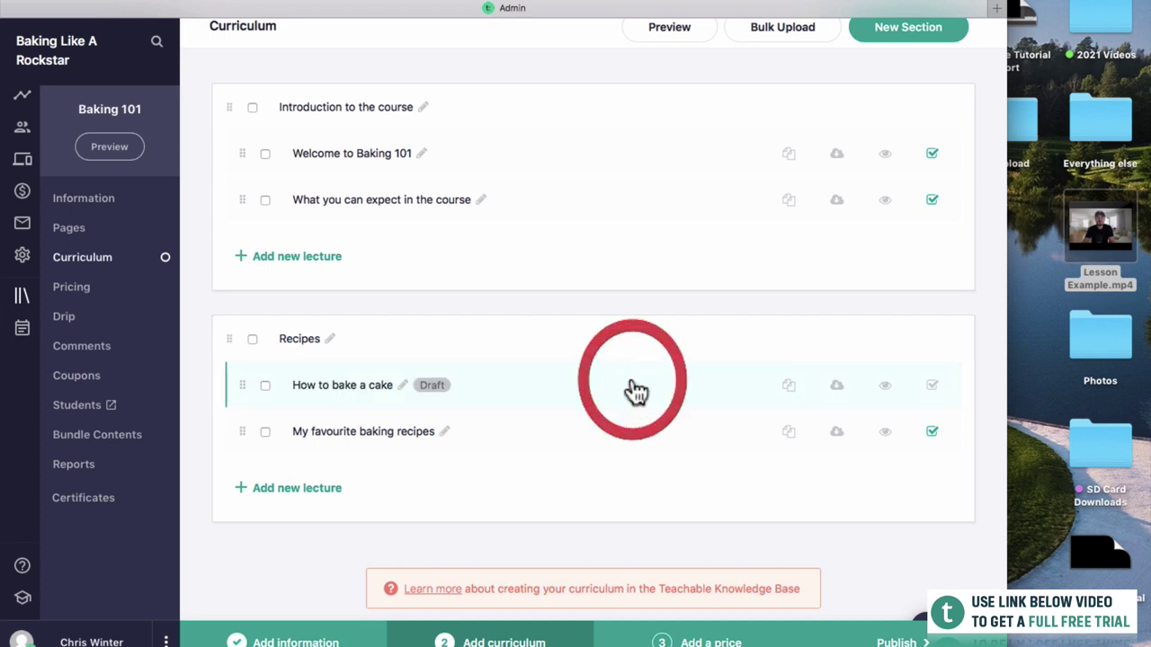
Publish How to bake a cake and move it below My favourite baking recipes.
{"action": "left_click", "coordinate": [934, 389]}
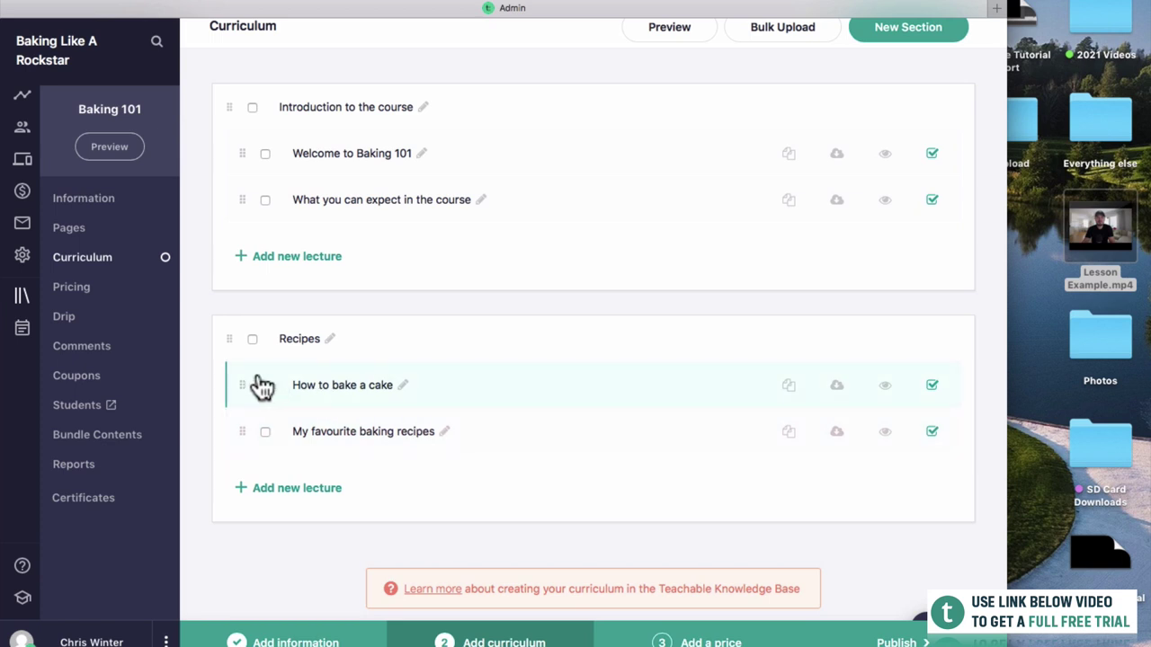
{"action": "left_click_drag", "start_coordinate": [241, 381], "coordinate": [249, 444]}
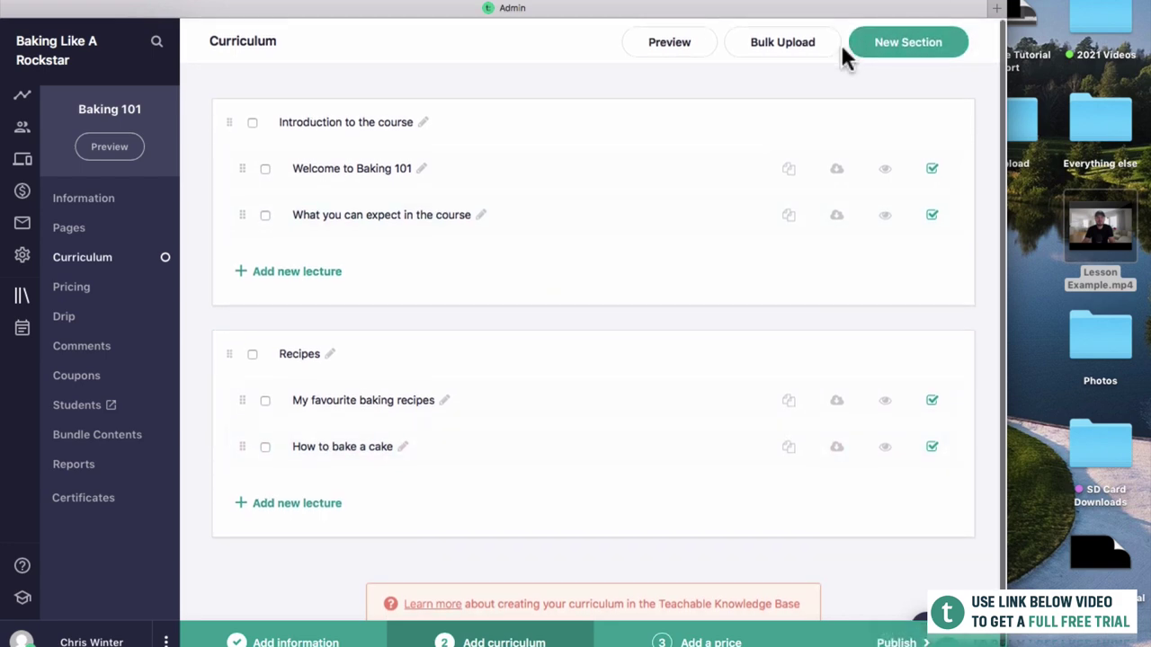
{"action": "double_click", "coordinate": [907, 8]}
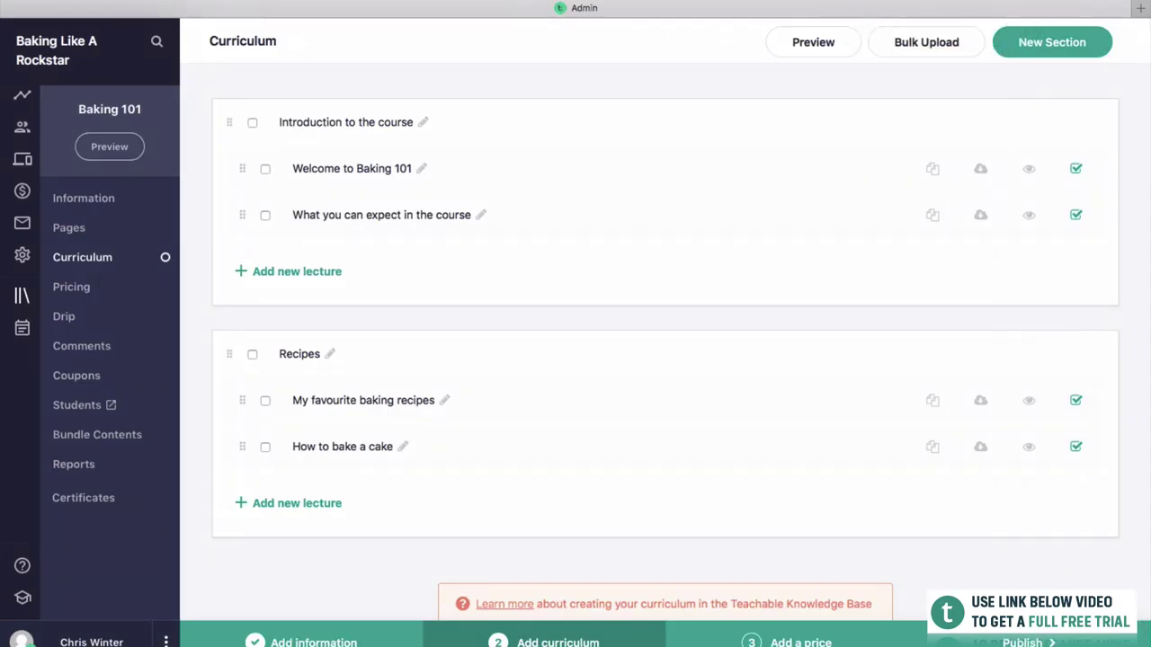
Preview the course as a student and play the Welcome to Baking 101 video.
{"action": "left_click", "coordinate": [828, 42]}
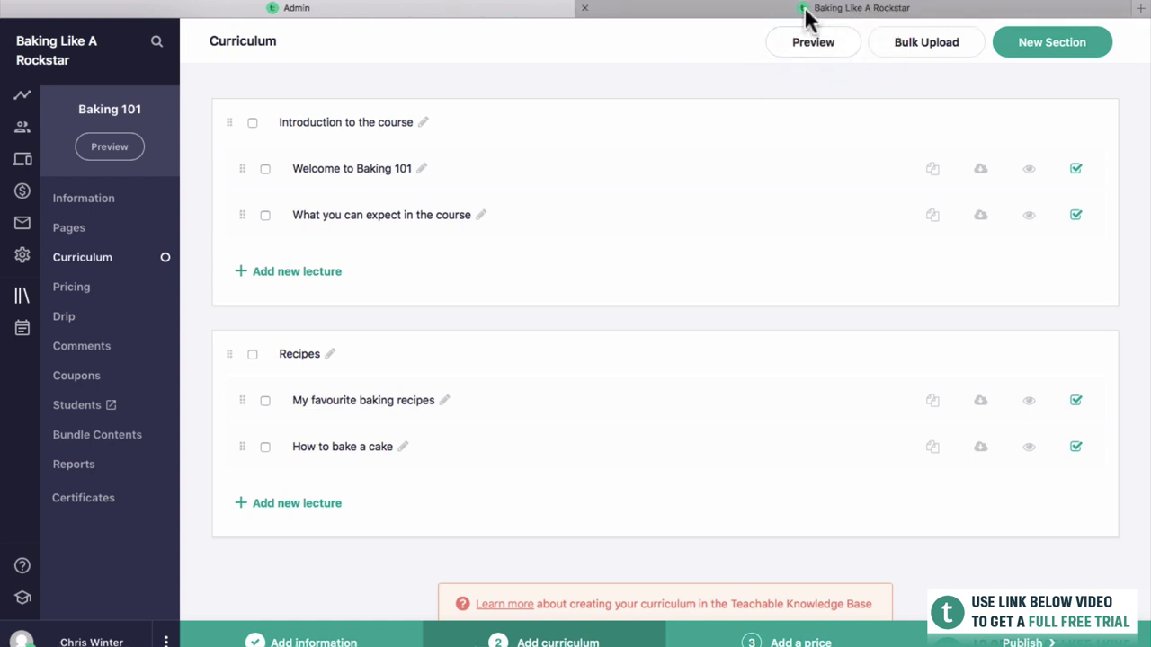
{"action": "left_click", "coordinate": [799, 9]}
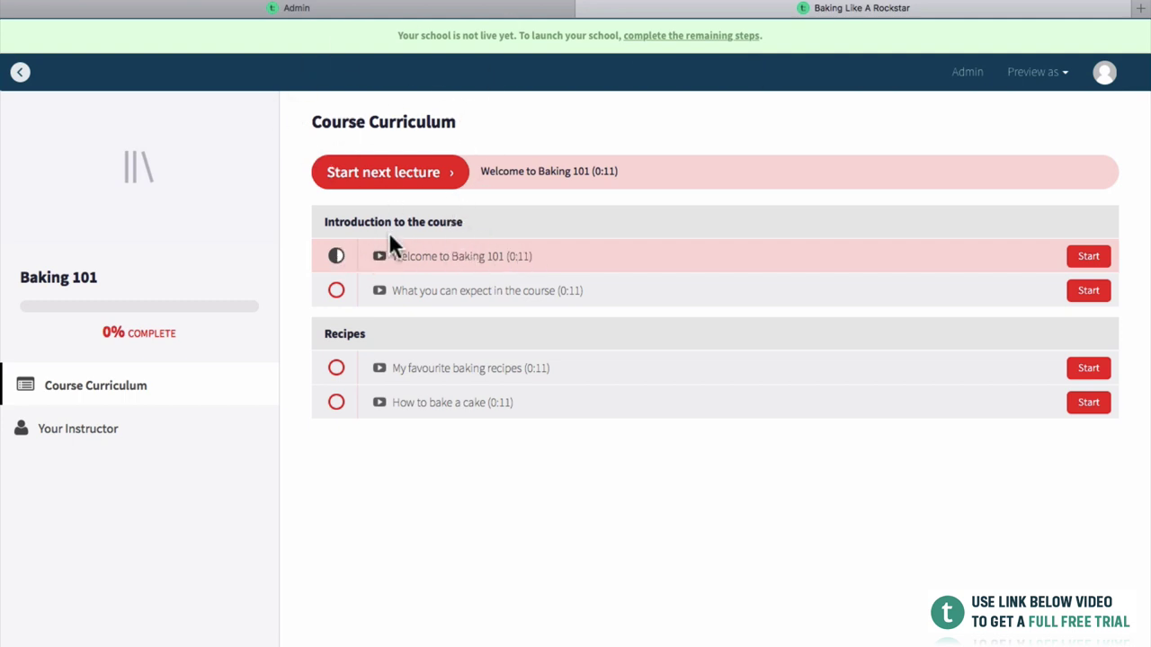
{"action": "left_click", "coordinate": [447, 258]}
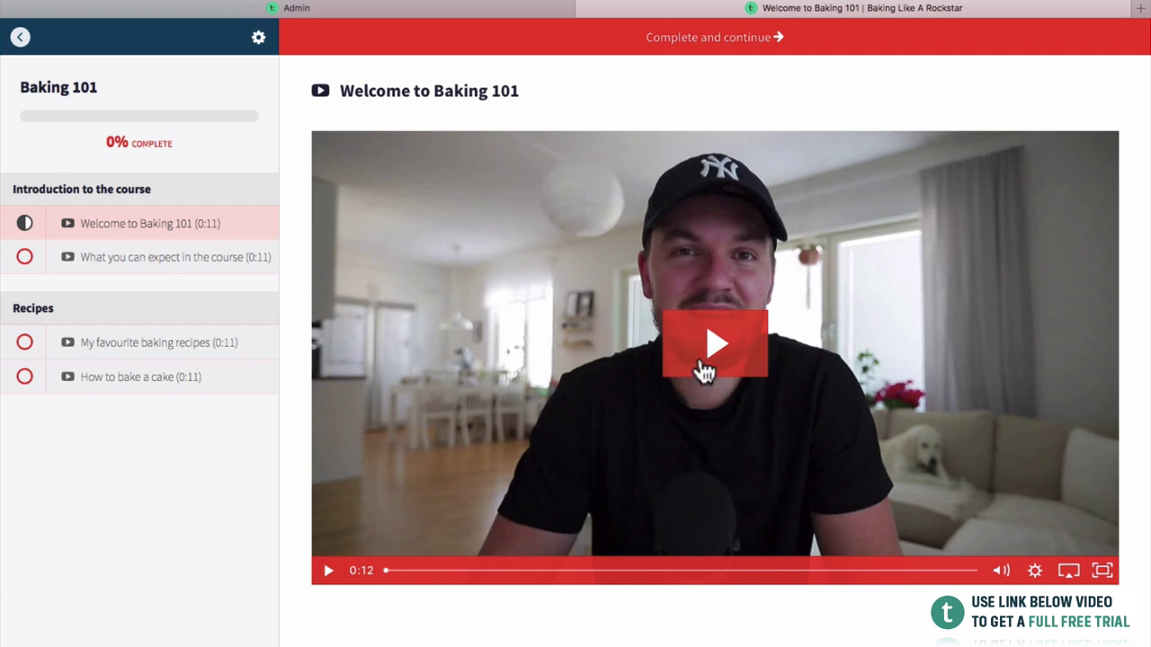
{"action": "left_click", "coordinate": [700, 360]}
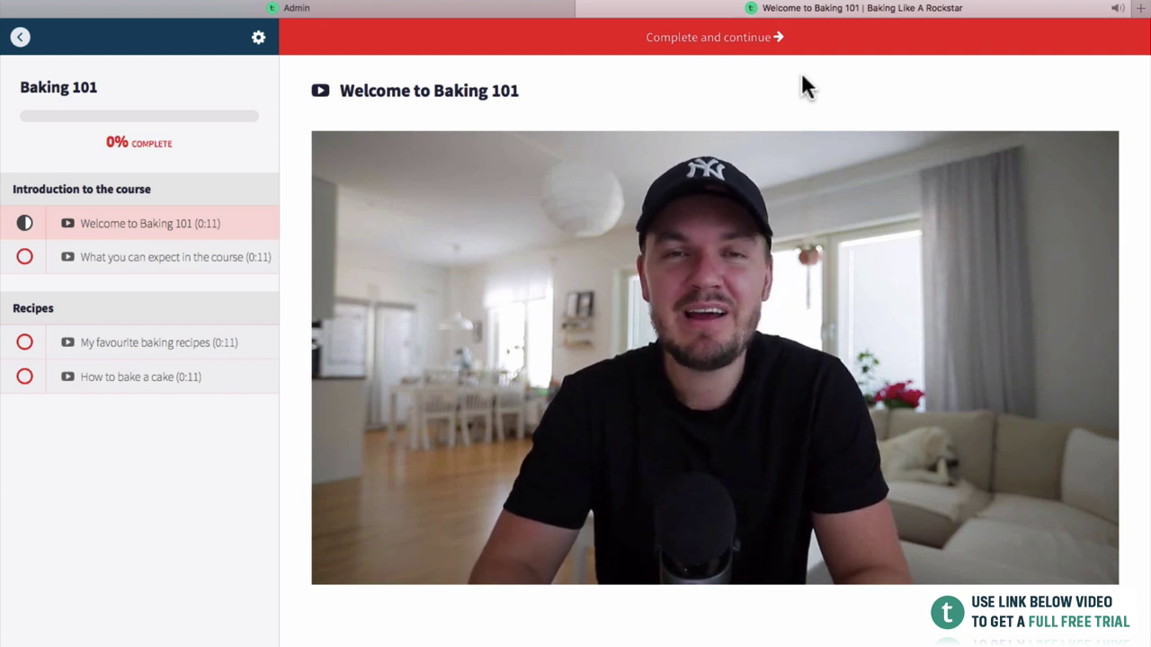
Play What you can expect in the course, mark it complete, and return to admin.
{"action": "left_click", "coordinate": [261, 258]}
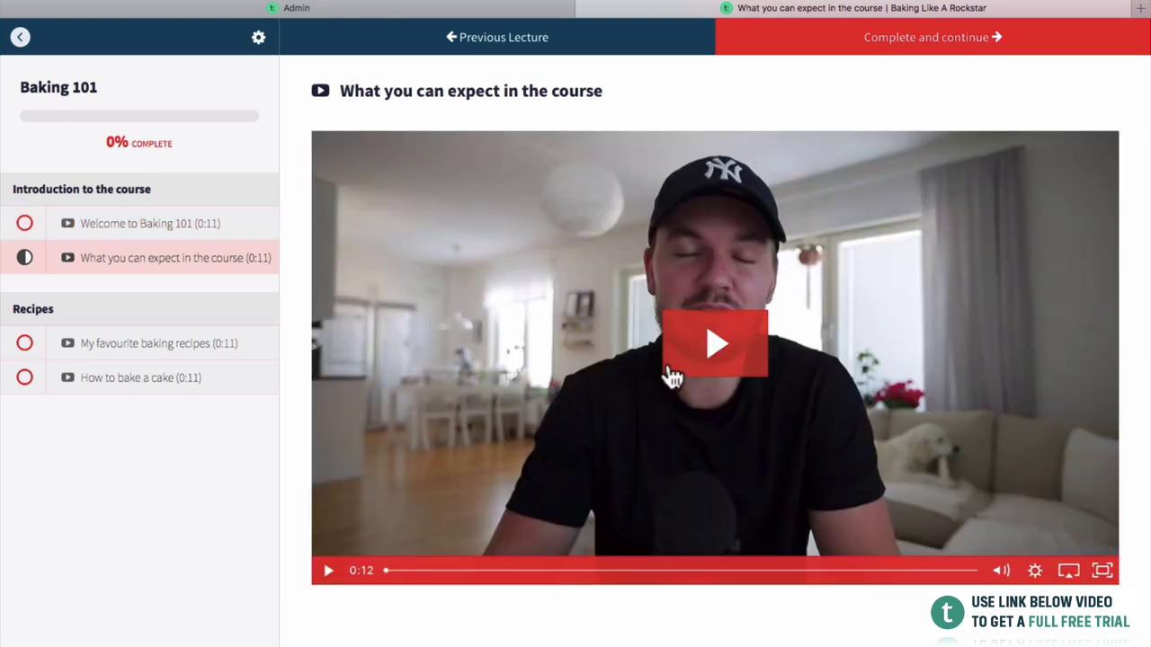
{"action": "left_click", "coordinate": [672, 376]}
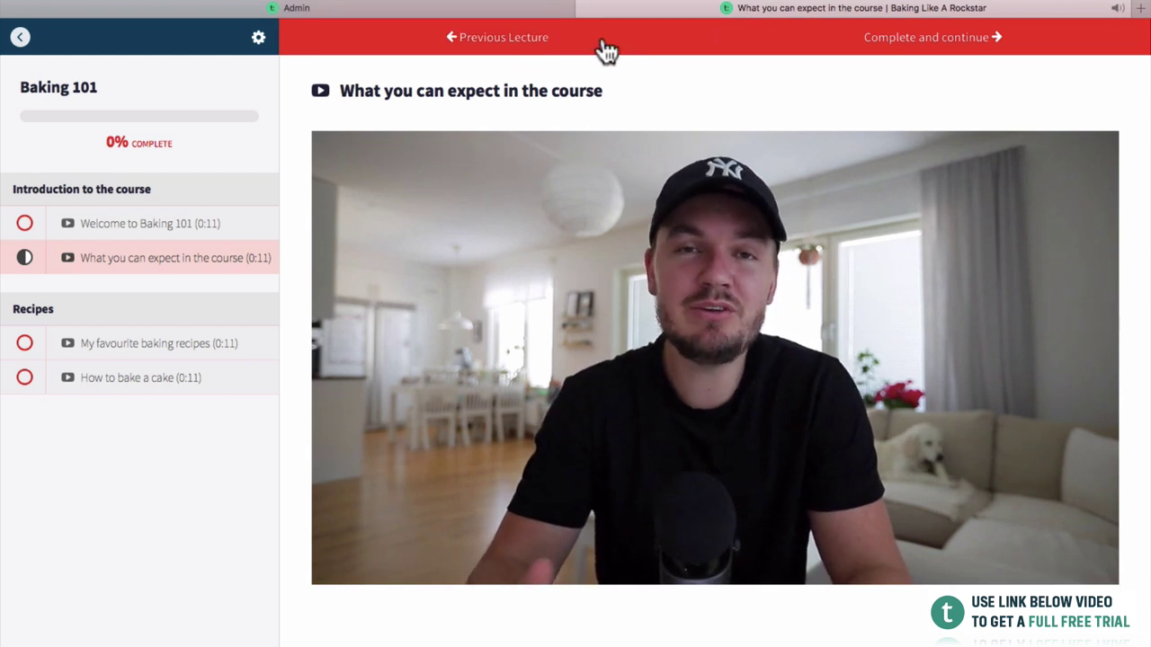
{"action": "left_click", "coordinate": [847, 49]}
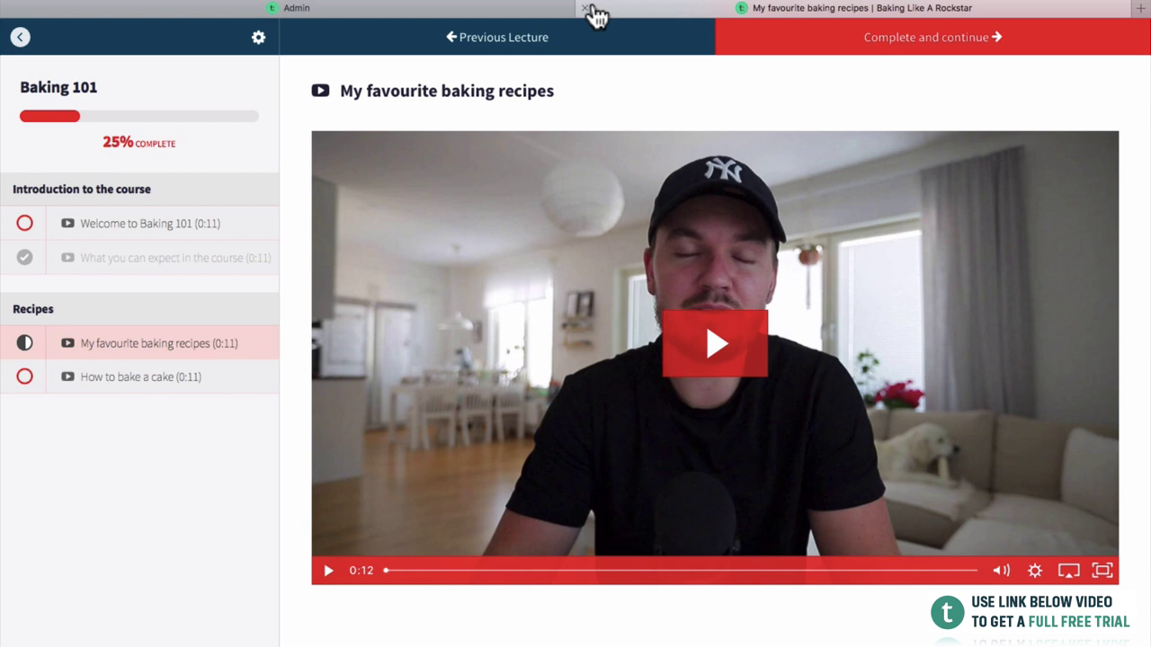
{"action": "left_click", "coordinate": [586, 13]}
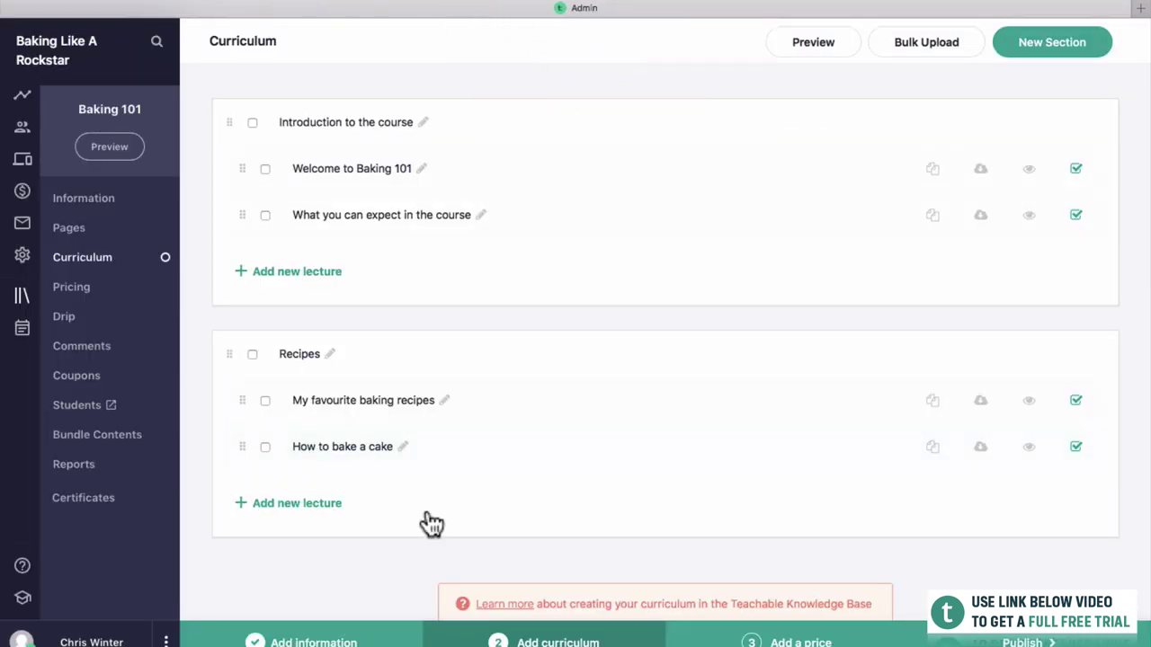
Add a new lecture under Recipes and title it 'How to bake bread'.
{"action": "left_click", "coordinate": [310, 518]}
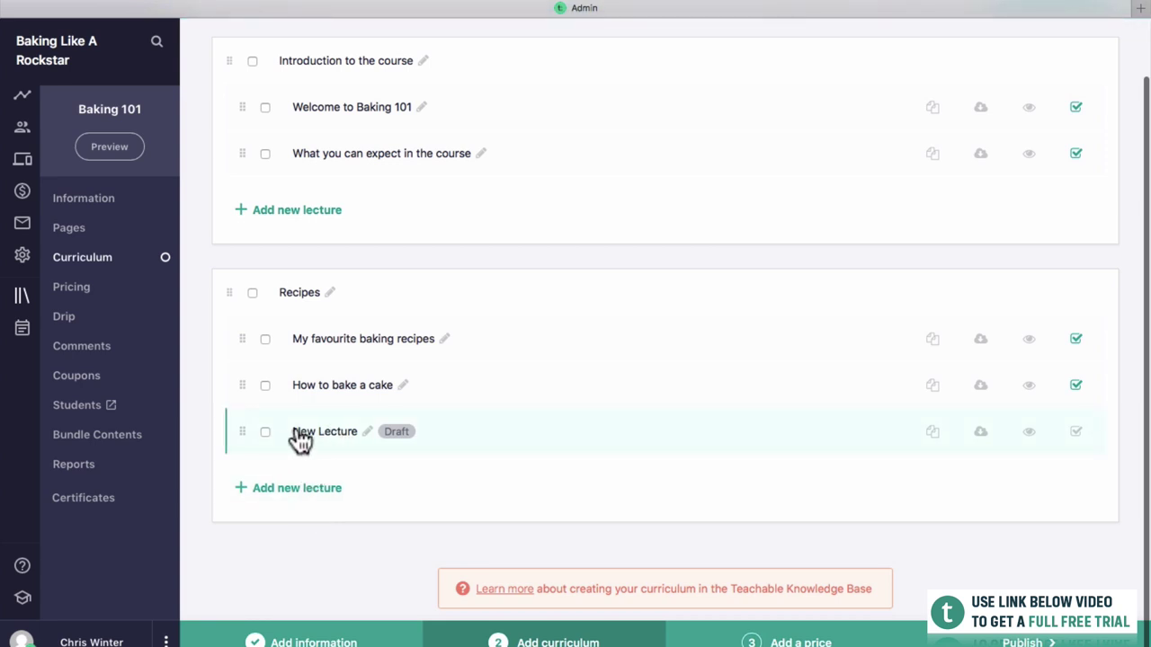
{"action": "left_click", "coordinate": [300, 440]}
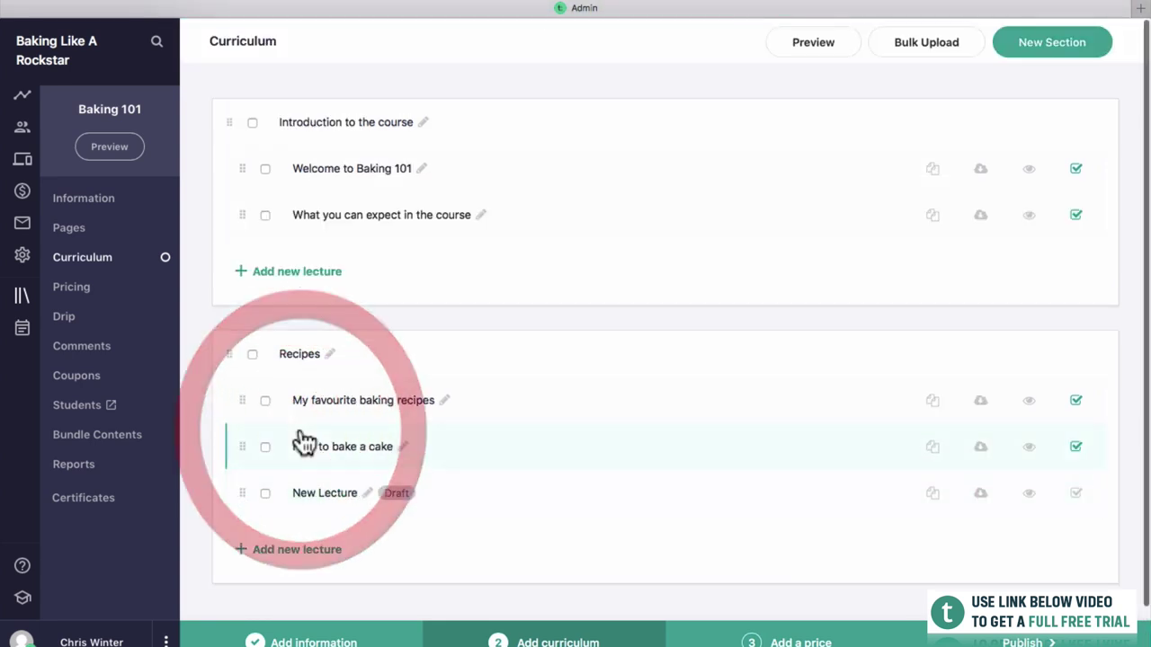
{"action": "left_click", "coordinate": [302, 42]}
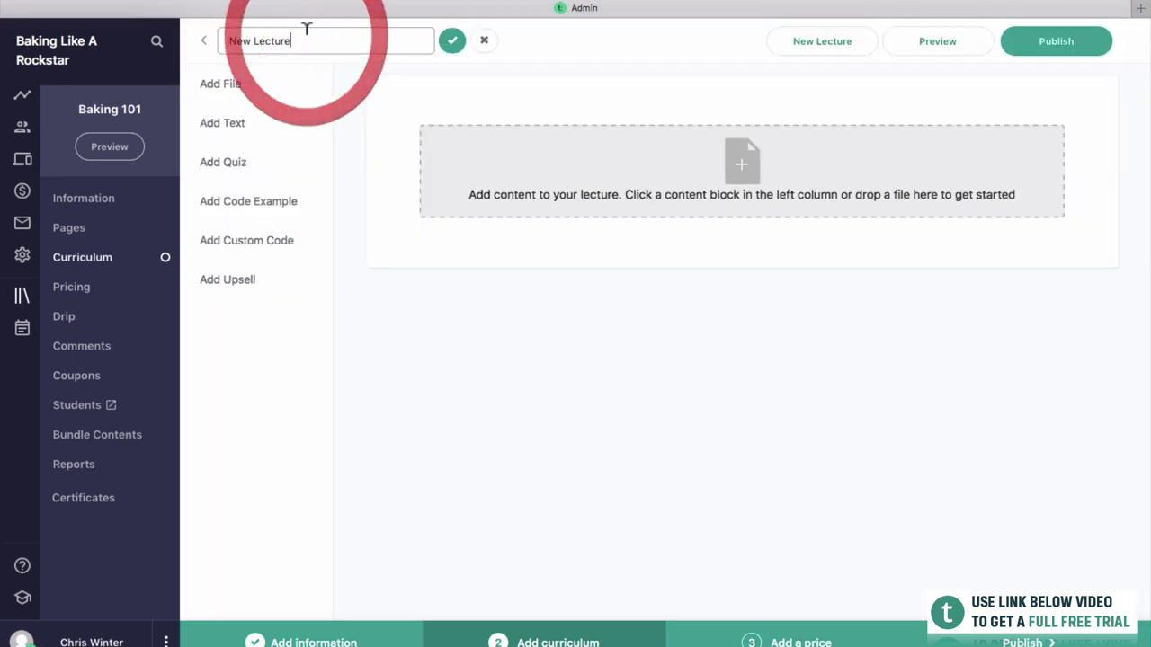
{"action": "left_click", "coordinate": [106, 8]}
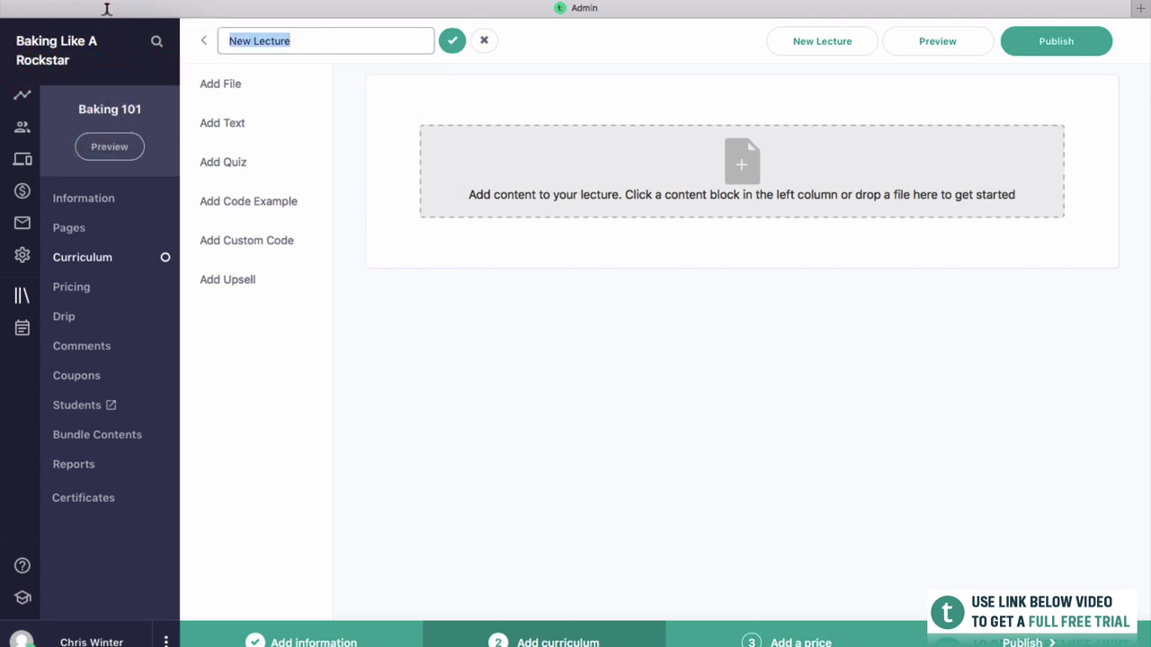
{"action": "type", "text": "How to bake bread"}
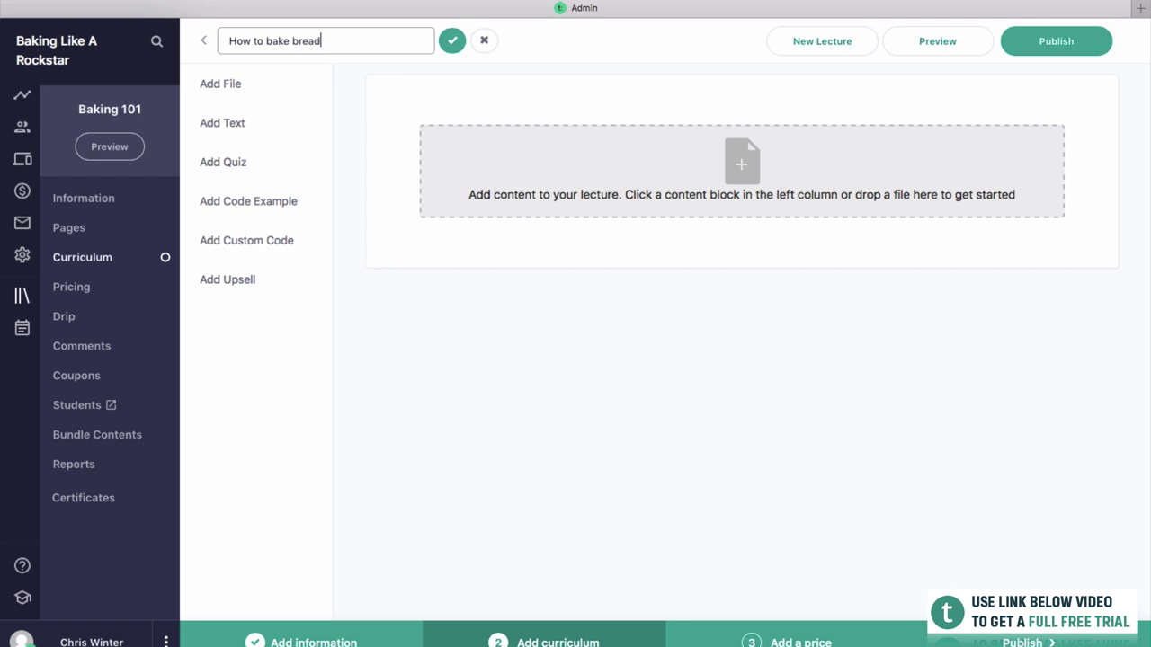
{"action": "left_click", "coordinate": [452, 41]}
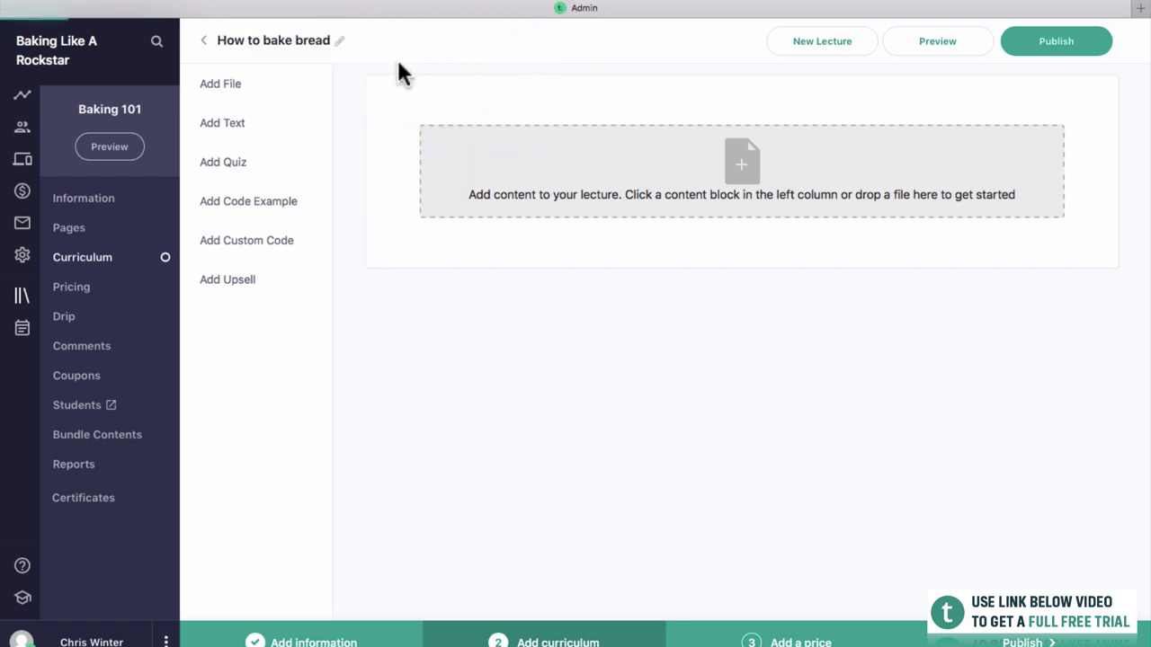
Add a text block beginning 'This is how you bake bread.'.
{"action": "left_click", "coordinate": [243, 120]}
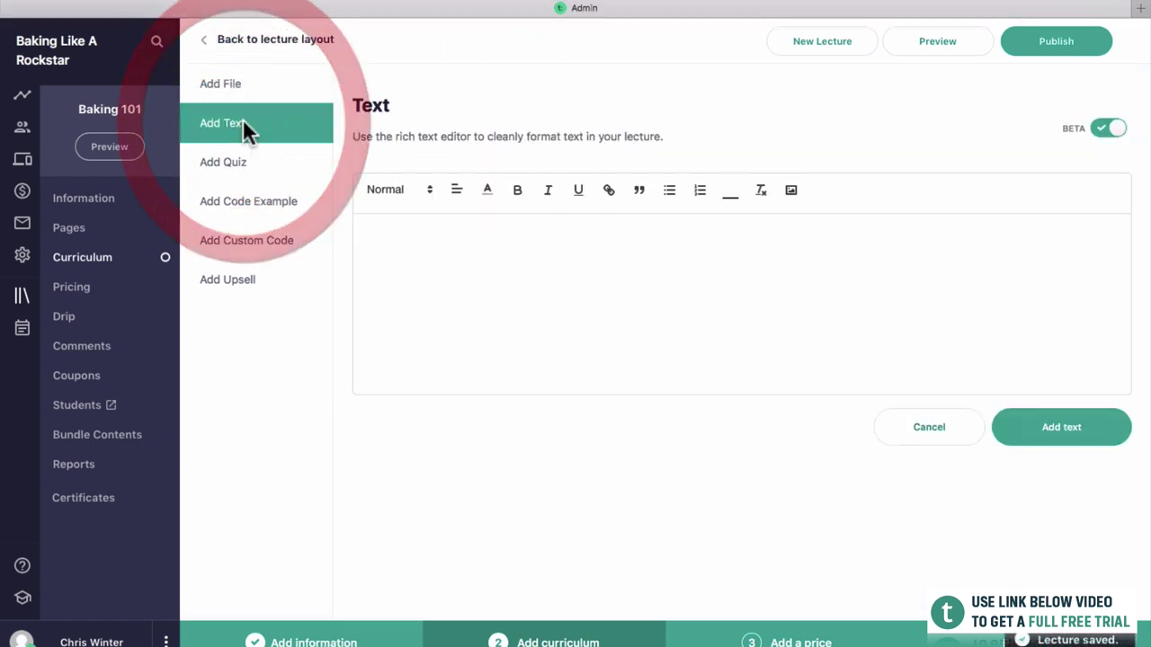
{"action": "left_click", "coordinate": [448, 268]}
{"action": "left_click", "coordinate": [470, 234]}
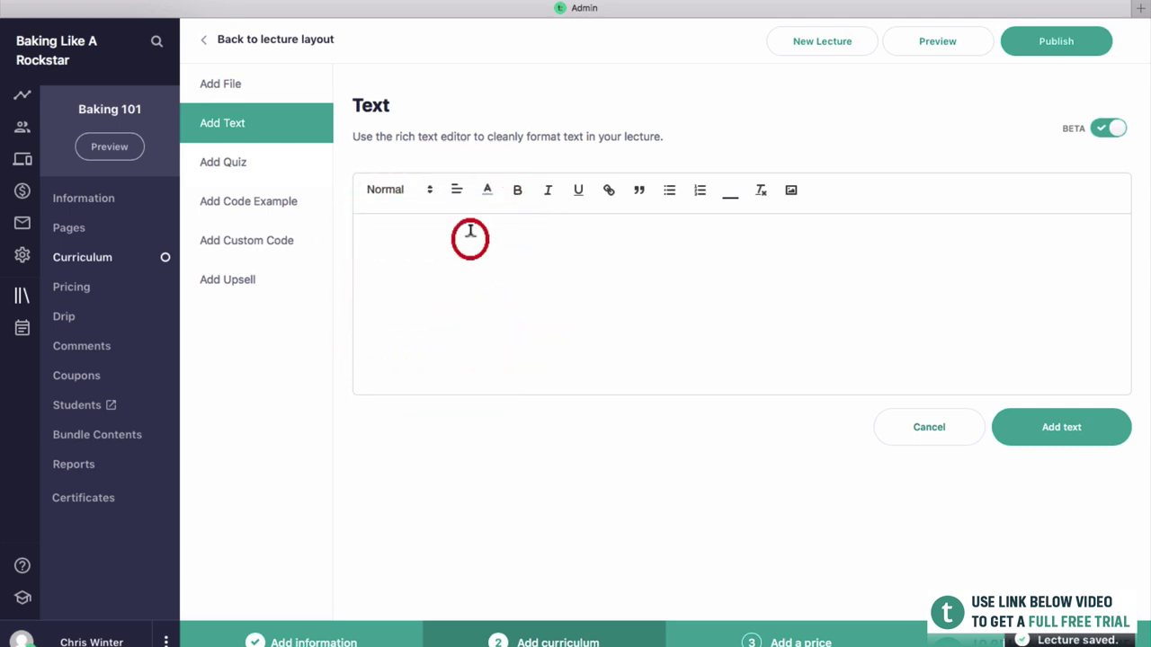
{"action": "left_click", "coordinate": [470, 232]}
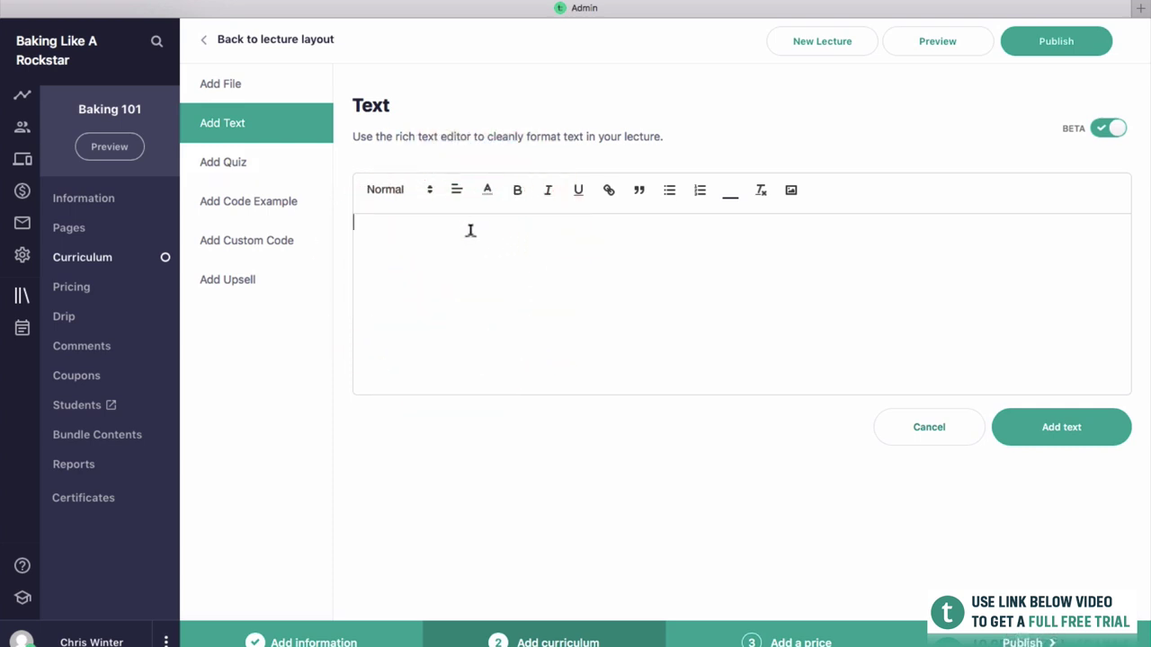
{"action": "type", "text": "This is how you bake bread"}
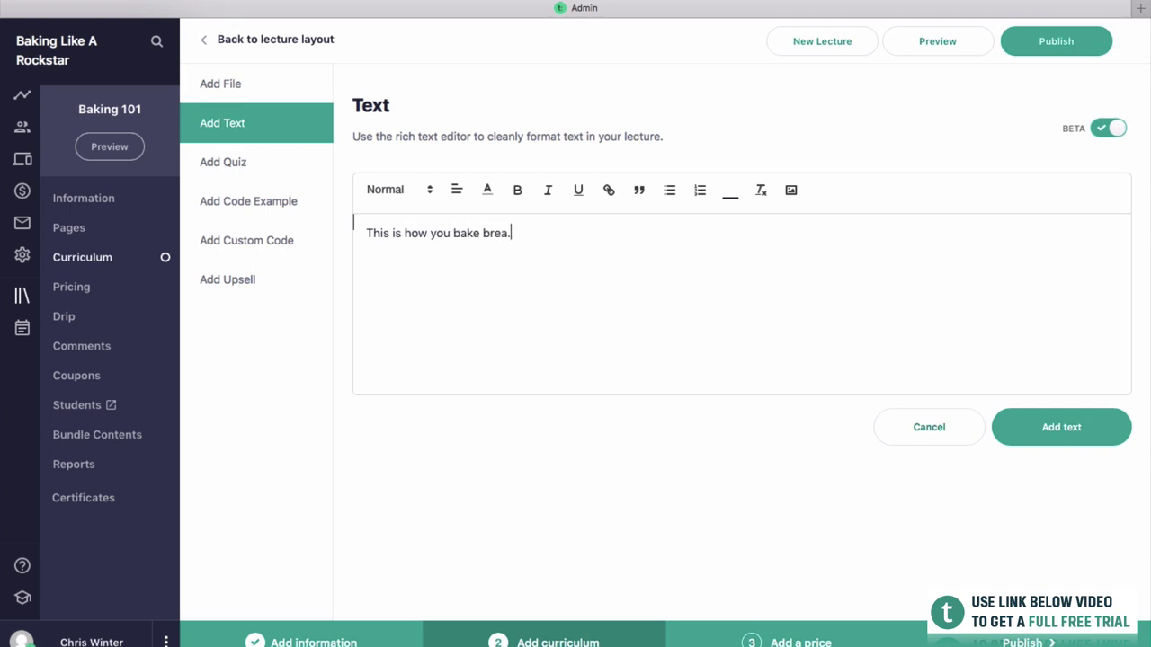
{"action": "key", "text": "Return"}
{"action": "key", "text": "Return"}
{"action": "key", "text": "BackSpace"}
{"action": "key", "text": "BackSpace"}
{"action": "type", "text": "."}
Add the lines 'Add flour, water and yeast.' and 'Put it in the oven.'.
{"action": "key", "text": "Return"}
{"action": "key", "text": "Return"}
{"action": "type", "text": "a"}
{"action": "key", "text": "BackSpace"}
{"action": "key", "text": "BackSpace"}
{"action": "left_click", "coordinate": [489, 274]}
{"action": "type", "text": "Add flour, water"}
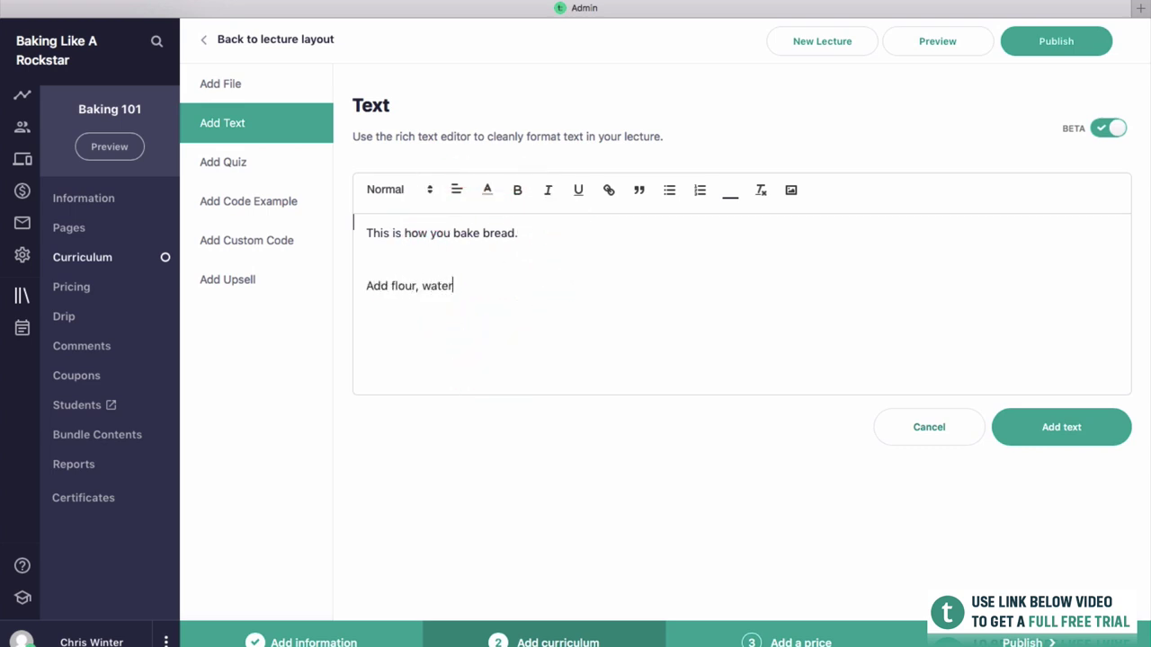
{"action": "type", "text": " and yeast."}
{"action": "key", "text": "Return"}
{"action": "key", "text": "Return"}
{"action": "type", "text": "Put it in the oven"}
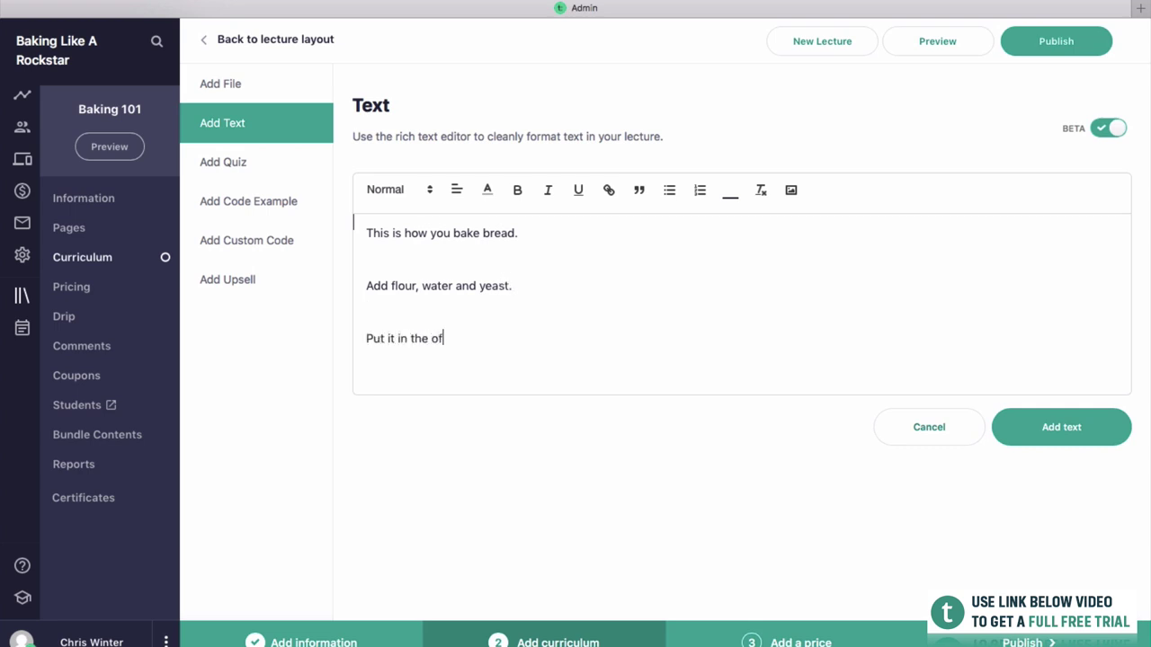
{"action": "type", "text": "."}
Make the first sentence a bold, italic, underlined Heading 3 and publish the lecture.
{"action": "left_click_drag", "start_coordinate": [521, 233], "coordinate": [301, 217]}
{"action": "key", "text": "super+b"}
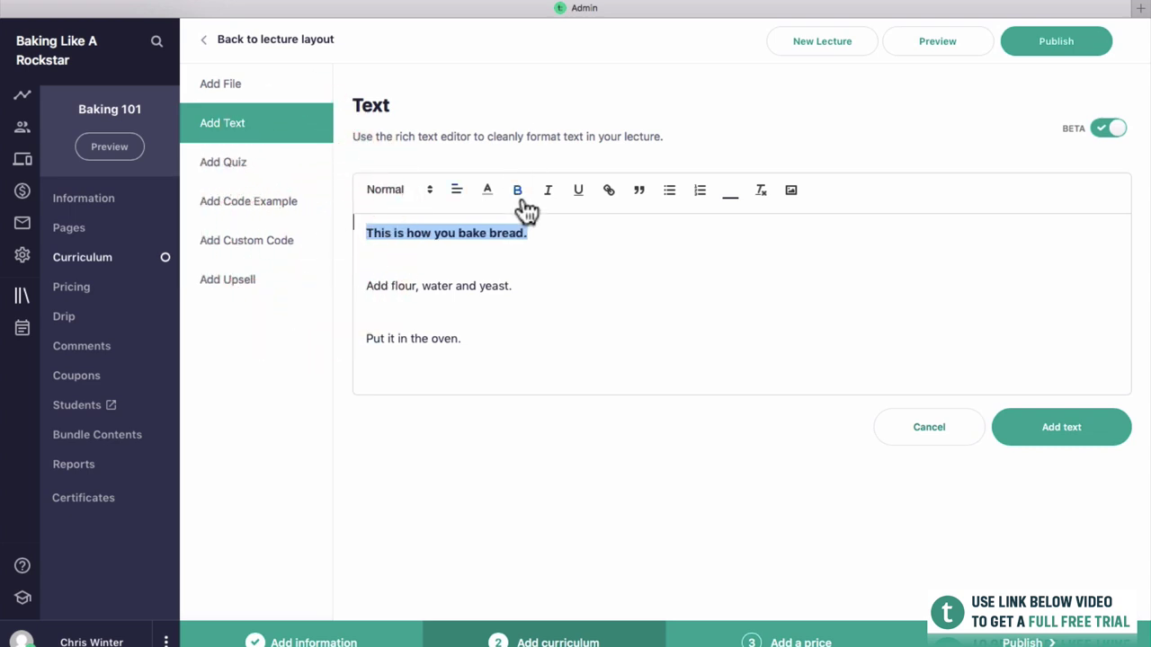
{"action": "left_click", "coordinate": [547, 191]}
{"action": "left_click", "coordinate": [580, 200]}
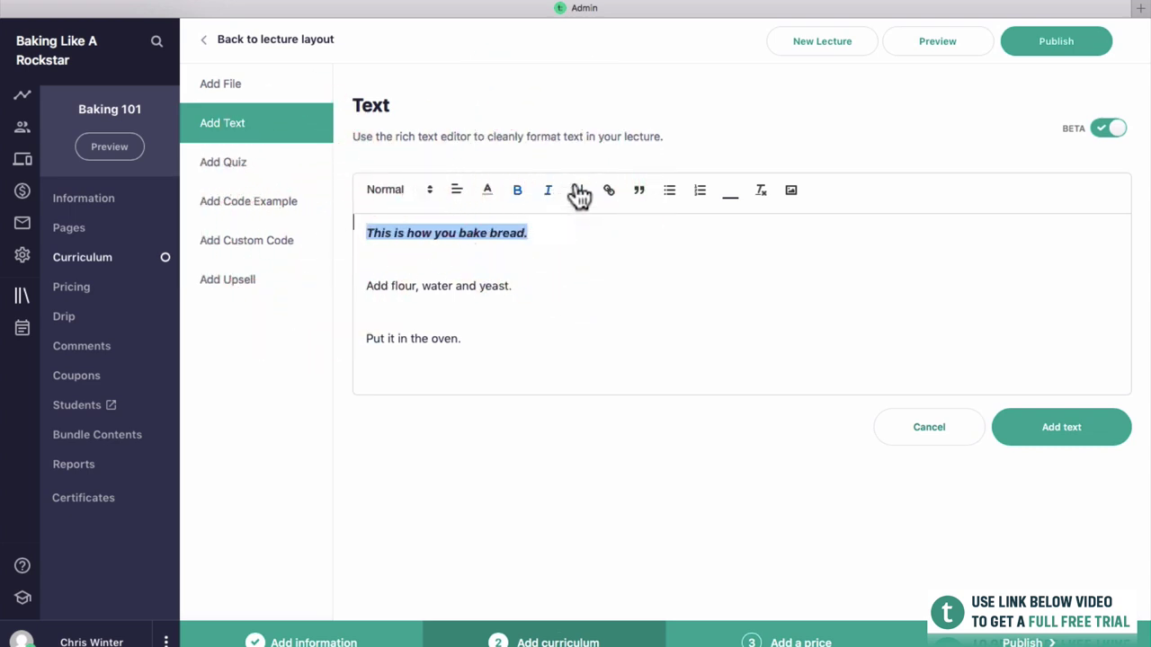
{"action": "left_click", "coordinate": [427, 190]}
{"action": "left_click", "coordinate": [431, 331]}
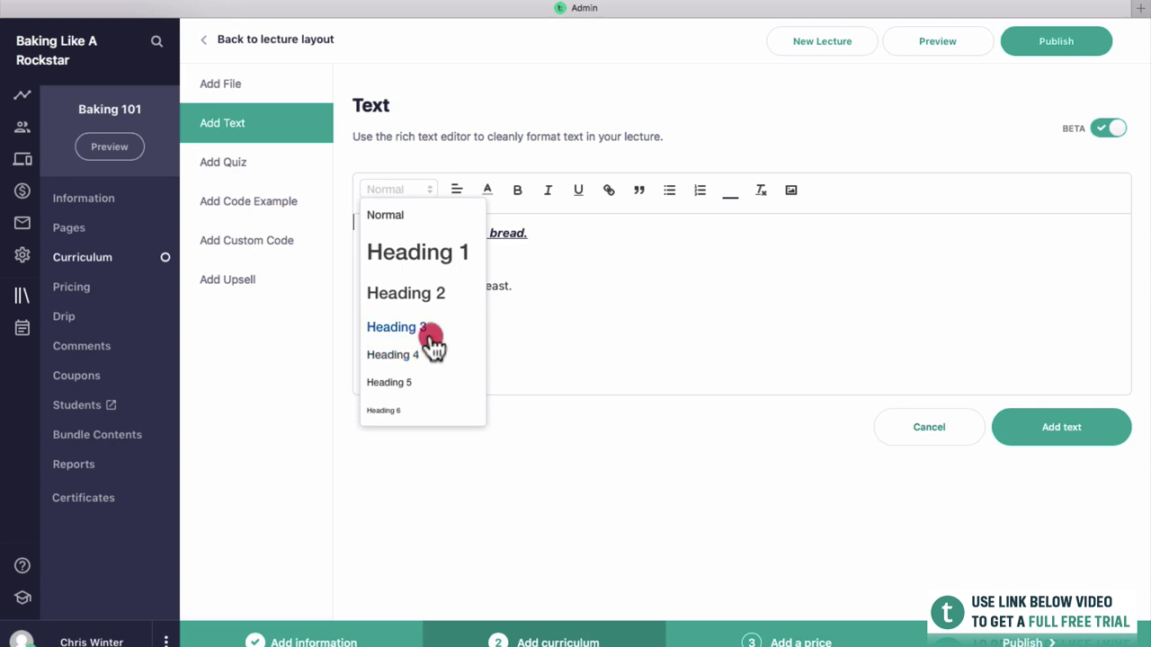
{"action": "left_click", "coordinate": [584, 315]}
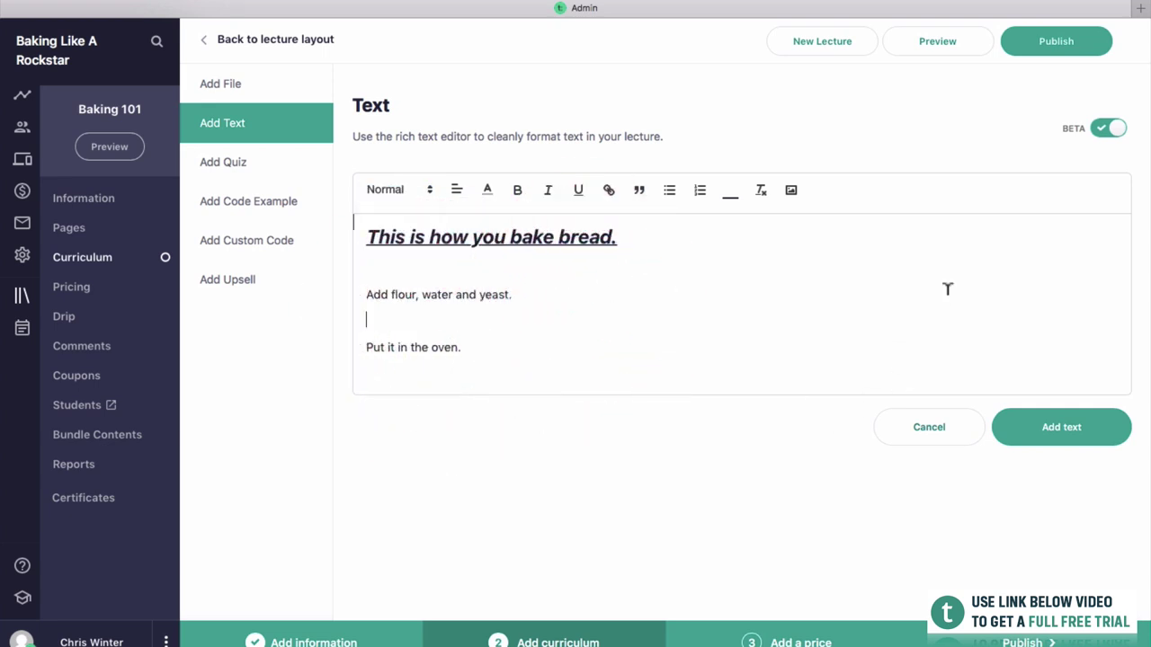
{"action": "left_click", "coordinate": [1057, 43]}
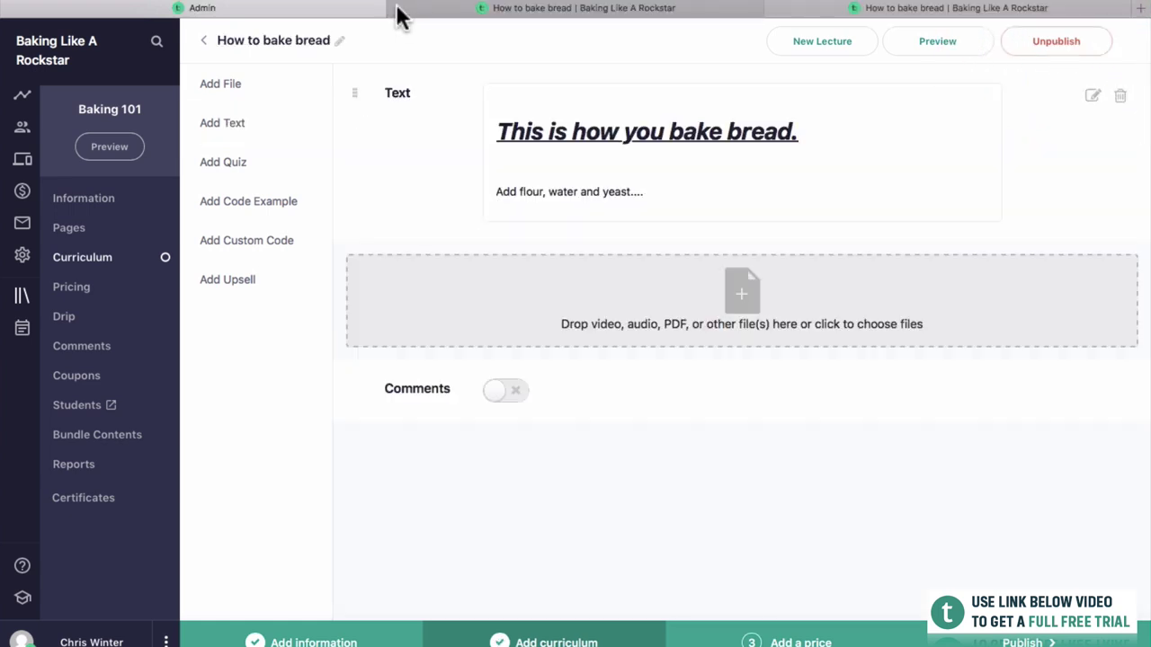
{"action": "left_click", "coordinate": [396, 7]}
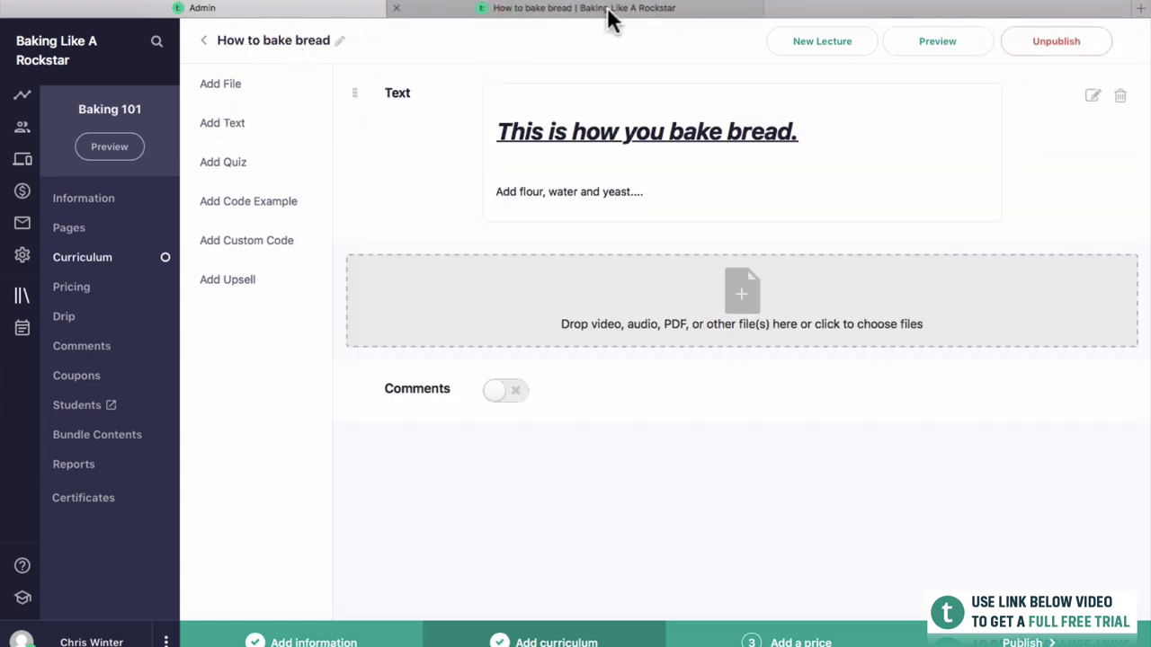
{"action": "left_click", "coordinate": [606, 8]}
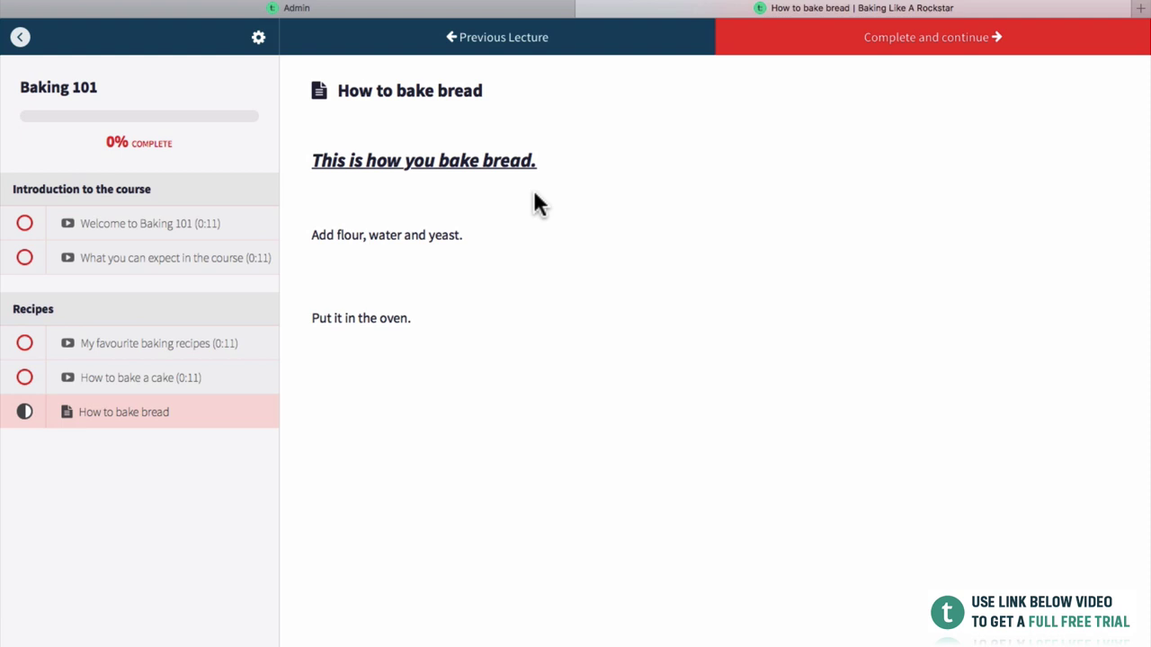
{"action": "left_click_drag", "start_coordinate": [425, 160], "coordinate": [527, 226]}
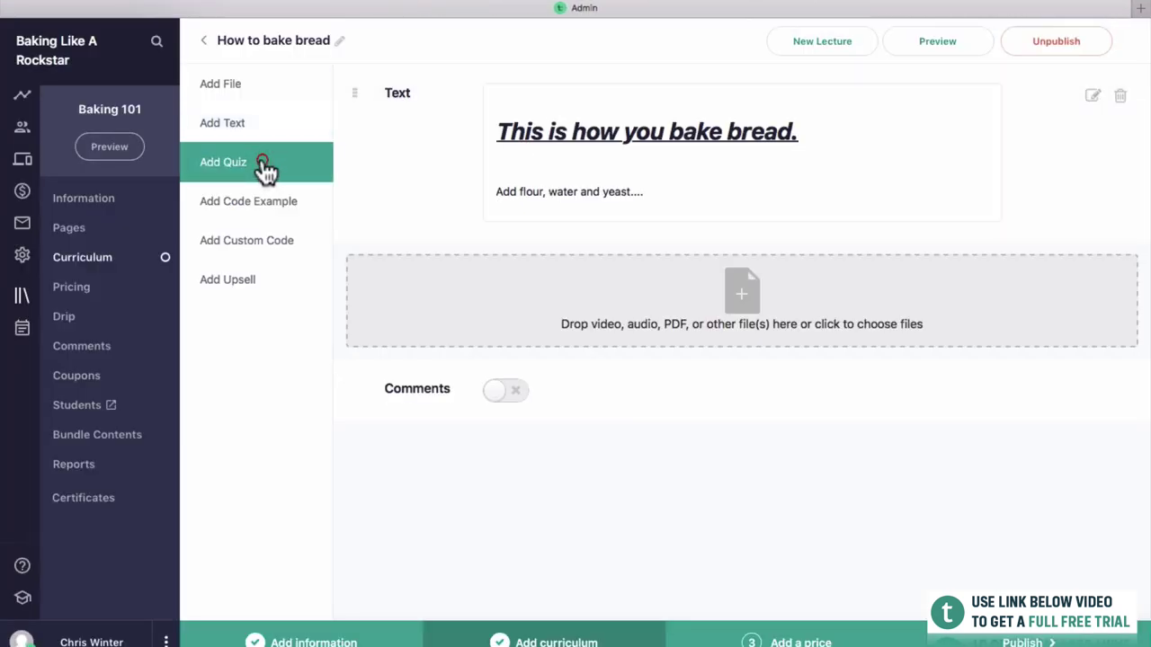
Add a quiz with the question 'What is not an ingredient in bread'.
{"action": "left_click", "coordinate": [267, 169]}
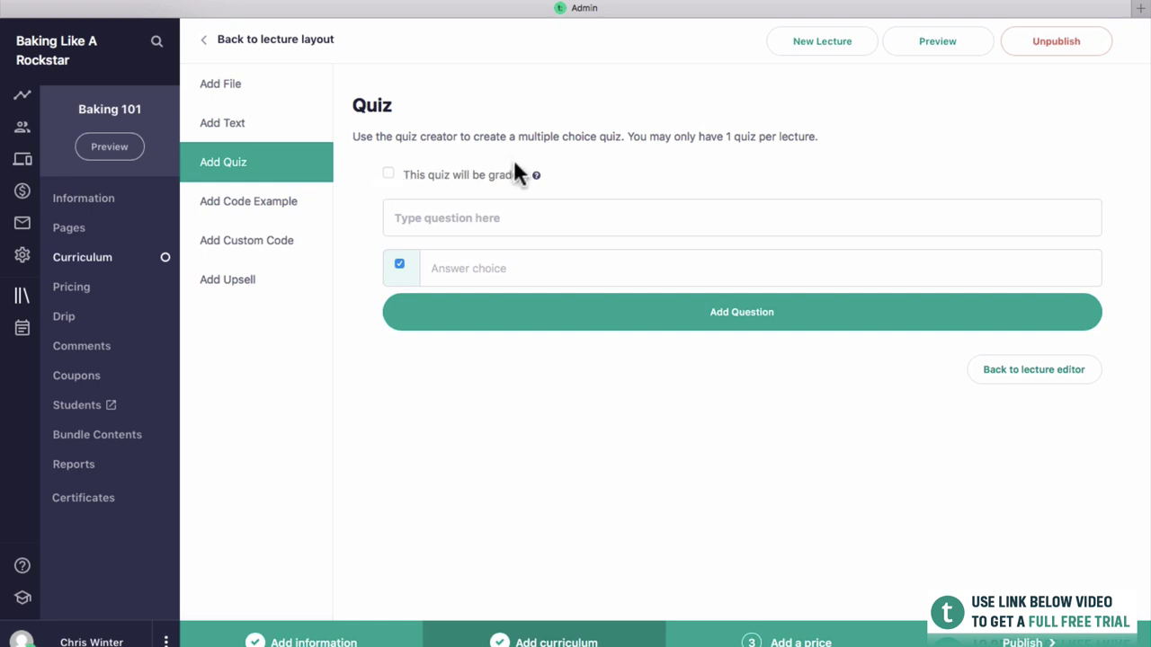
{"action": "left_click", "coordinate": [454, 220]}
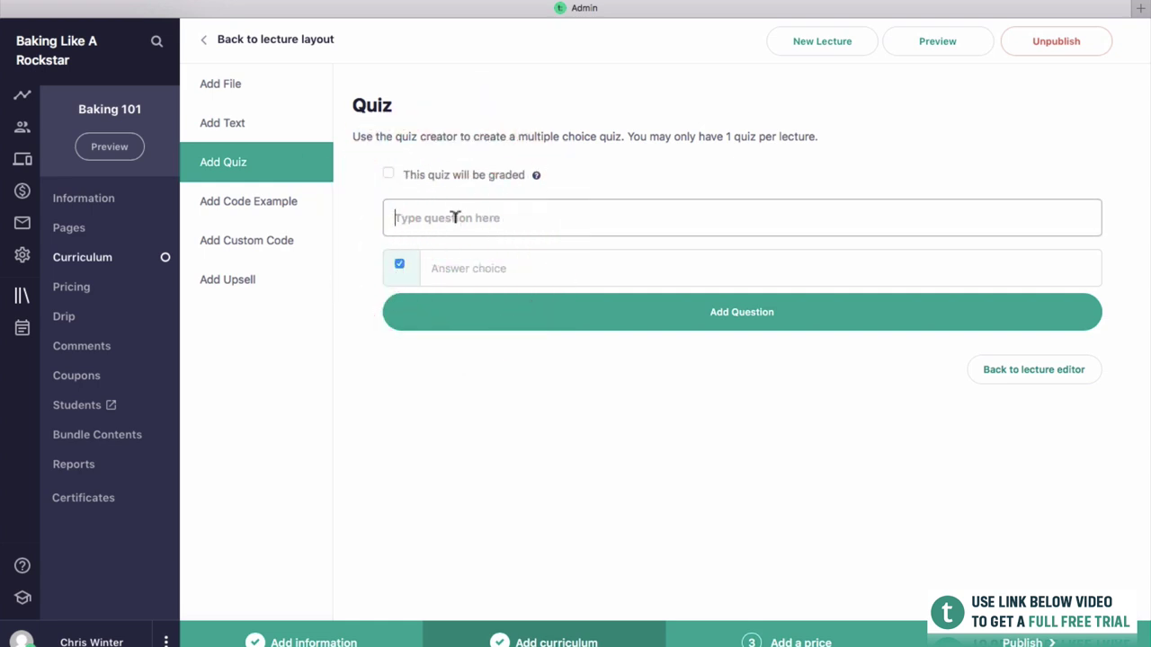
{"action": "type", "text": "What is a"}
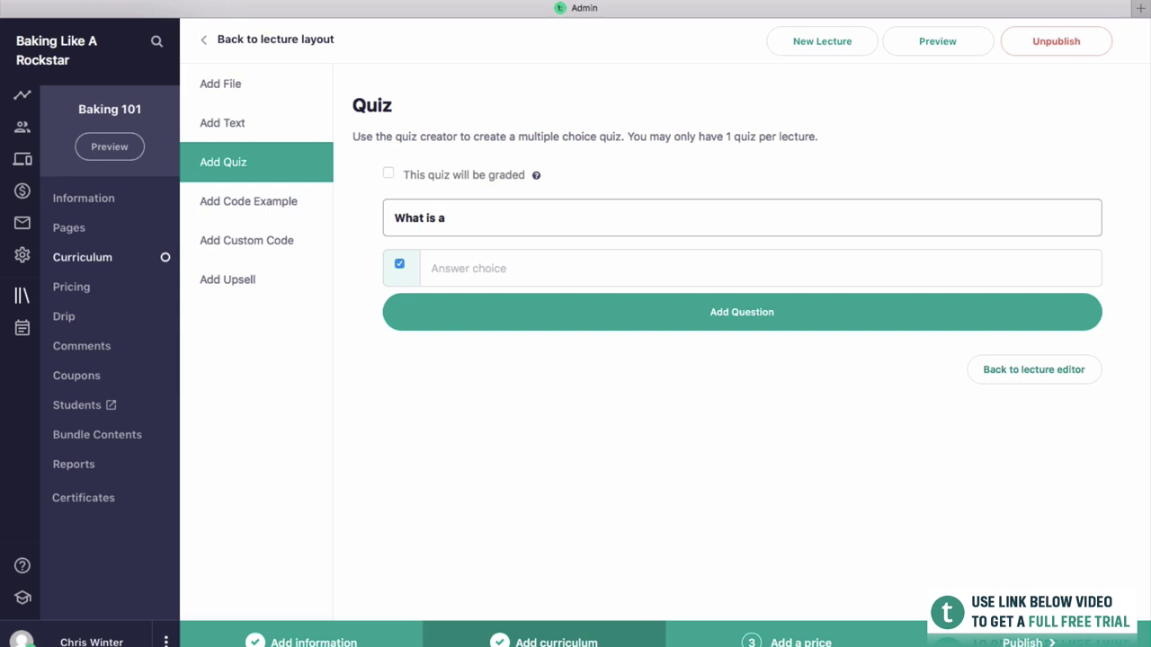
{"action": "key", "text": "BackSpace"}
{"action": "key", "text": "BackSpace"}
{"action": "type", "text": "not an ingredient in bread"}
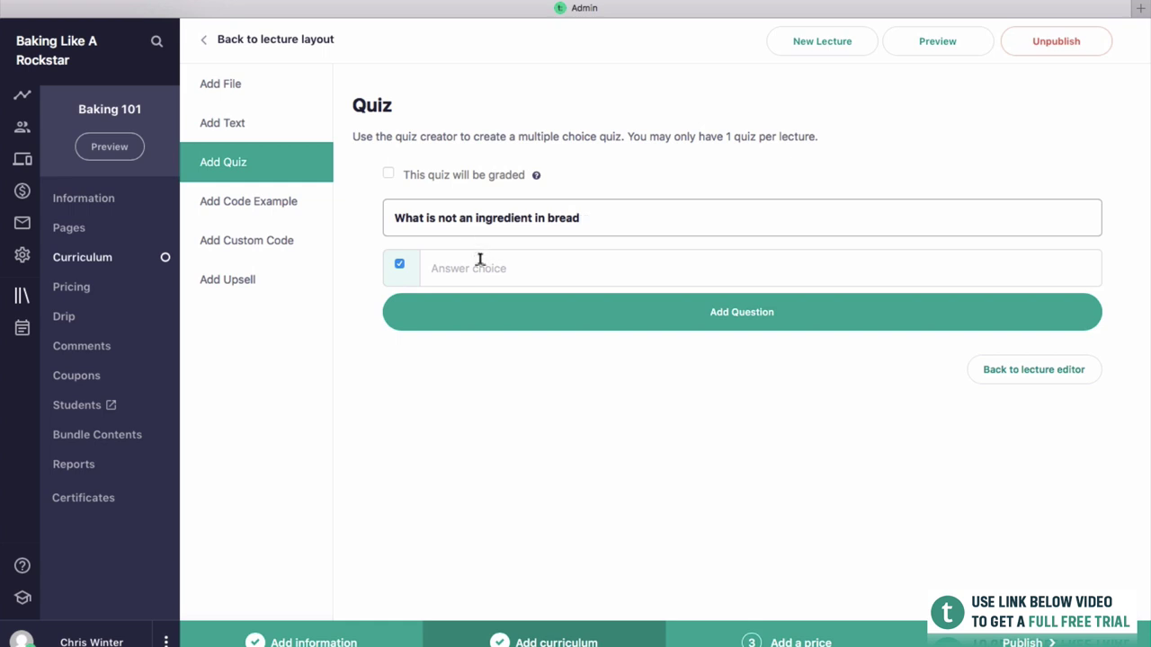
Enter the answer choices Flour, Water and Poison.
{"action": "left_click", "coordinate": [477, 273]}
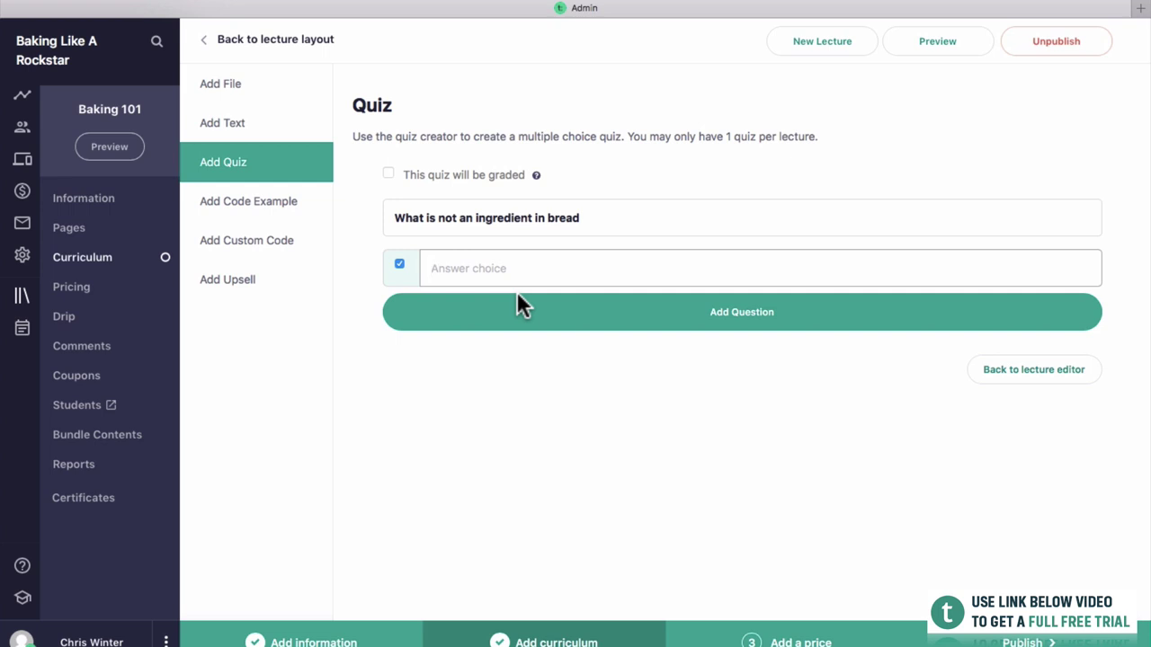
{"action": "type", "text": "Fl"}
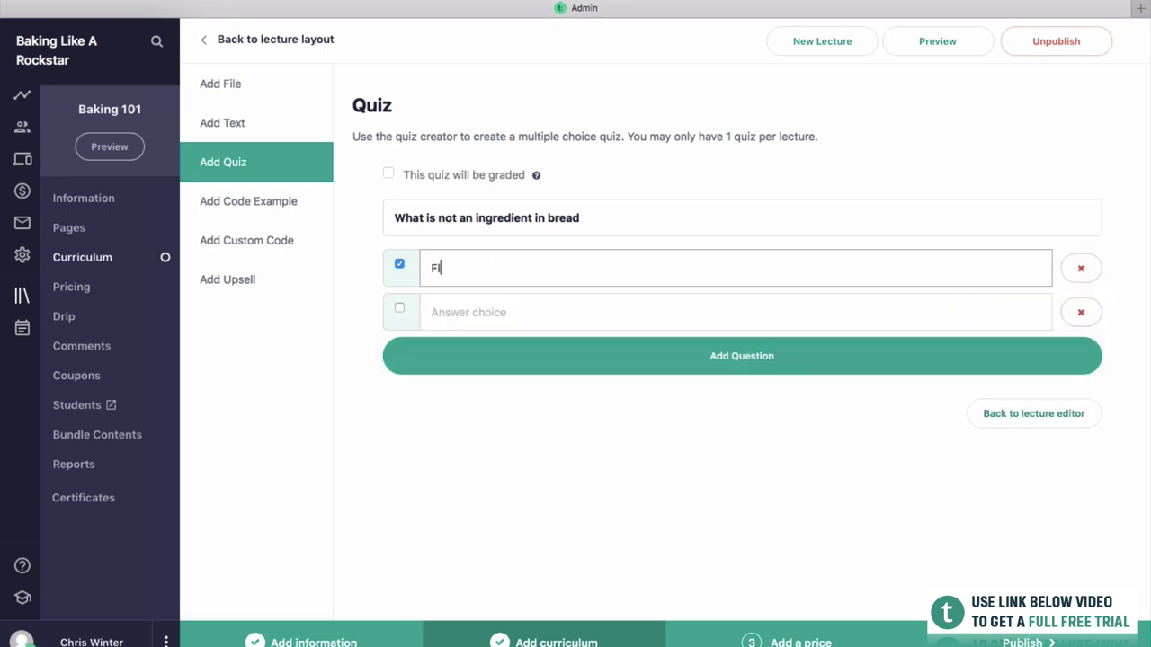
{"action": "type", "text": "our"}
{"action": "left_click", "coordinate": [735, 312]}
{"action": "type", "text": "Water"}
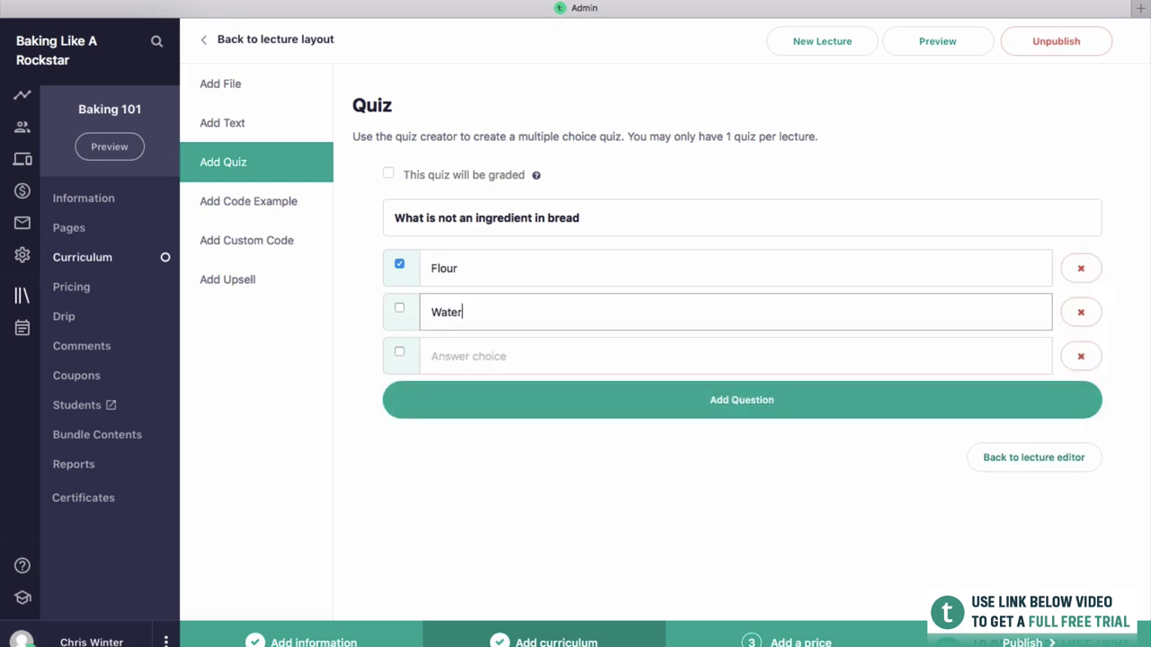
{"action": "left_click", "coordinate": [735, 356]}
{"action": "type", "text": "Poison"}
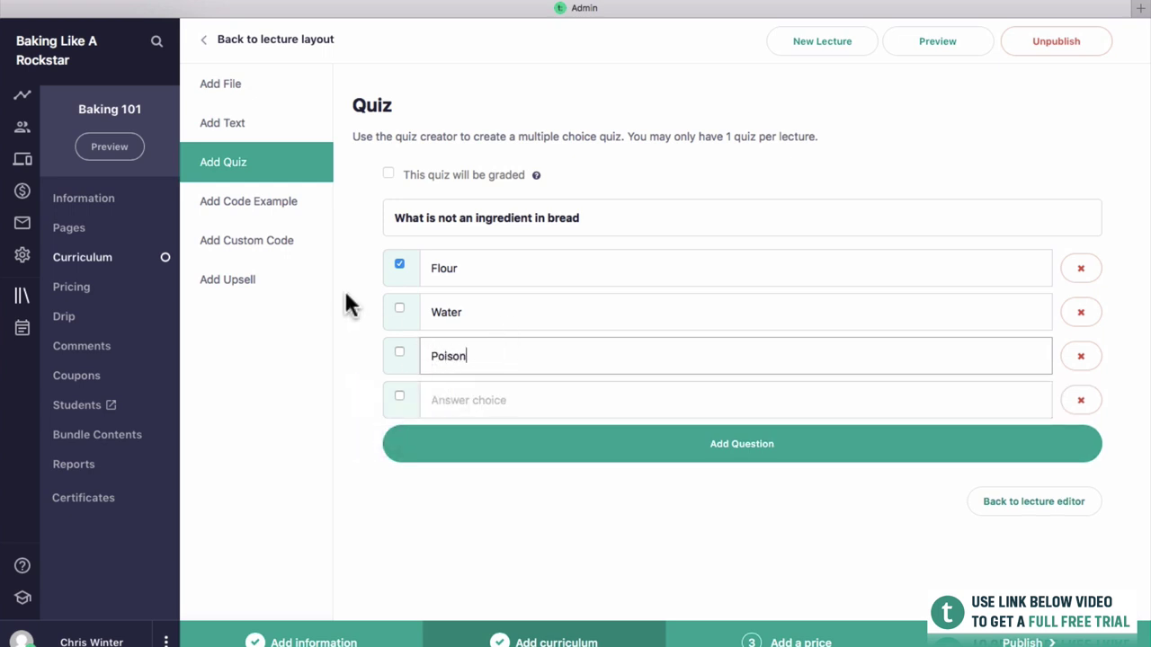
Mark Poison as the only correct answer and save the question.
{"action": "left_click", "coordinate": [399, 355]}
{"action": "left_click", "coordinate": [400, 266]}
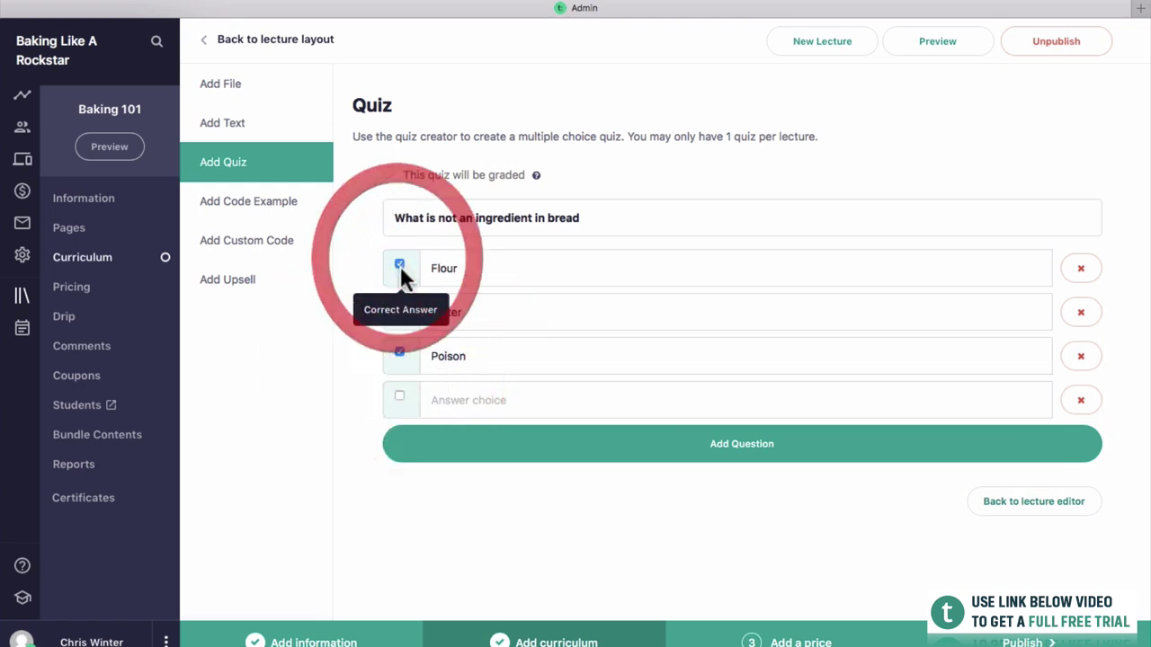
{"action": "left_click", "coordinate": [399, 267]}
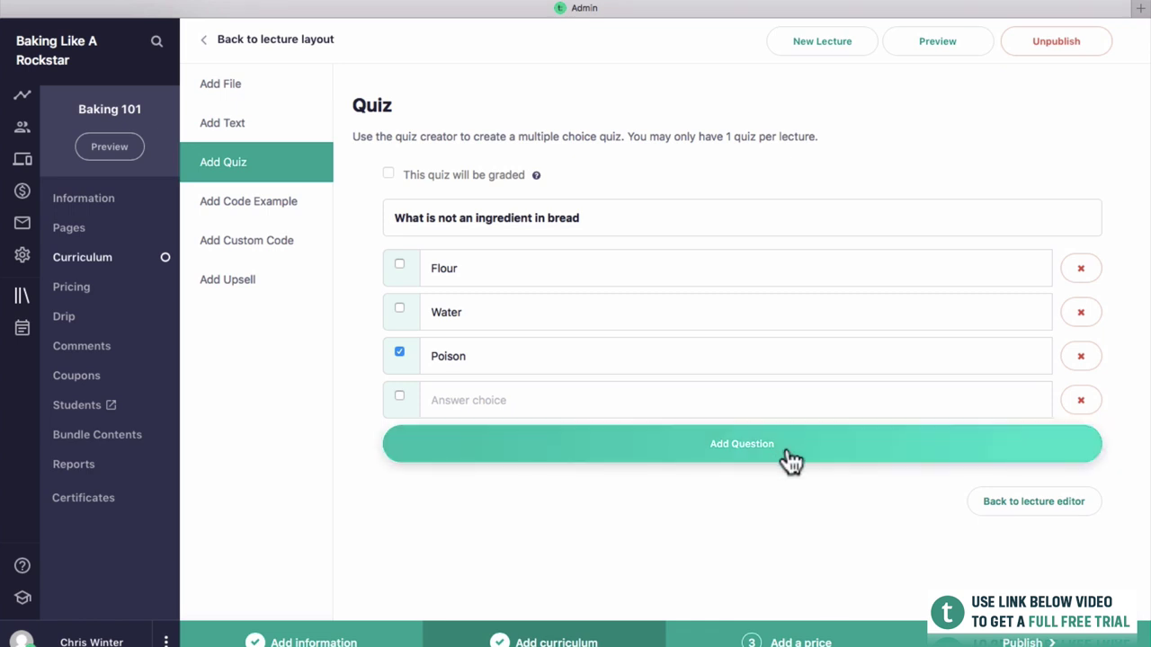
{"action": "left_click", "coordinate": [838, 449]}
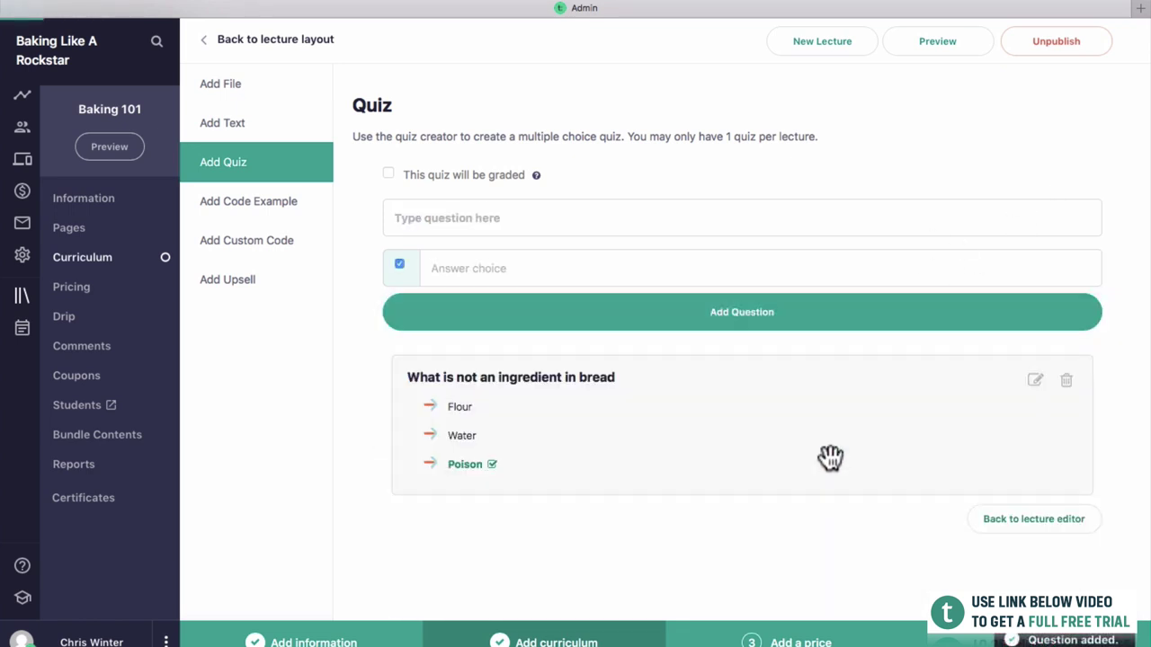
{"action": "left_click", "coordinate": [953, 50]}
{"action": "left_click", "coordinate": [857, 18]}
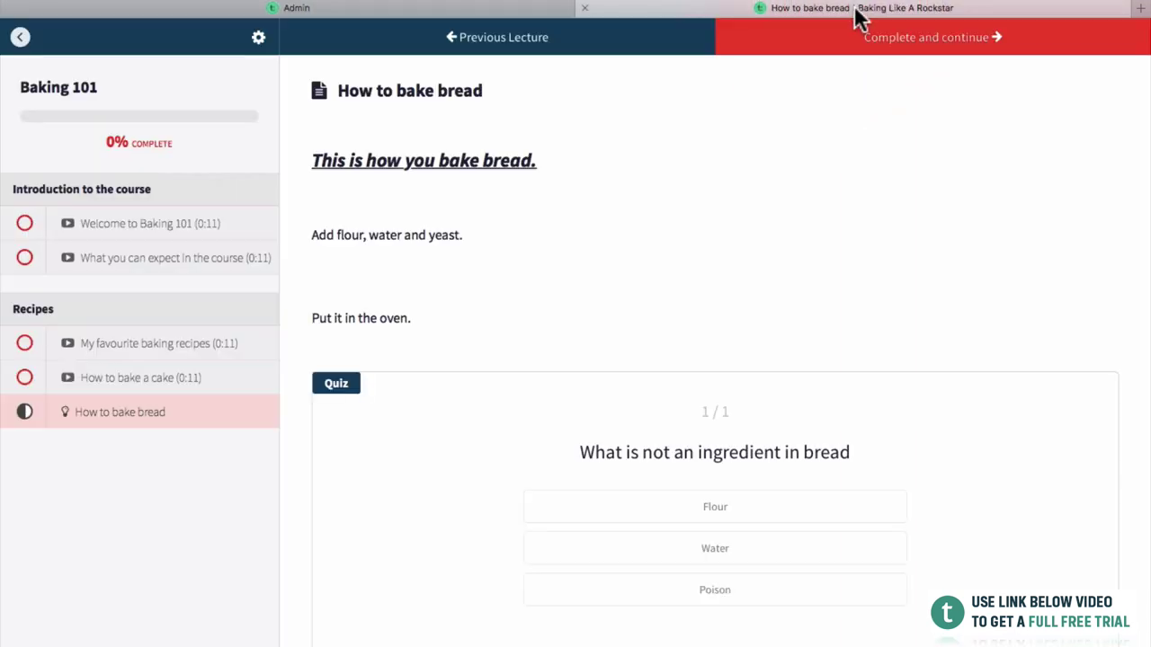
{"action": "scroll", "coordinate": [693, 116], "scroll_direction": "down", "scroll_amount": 2}
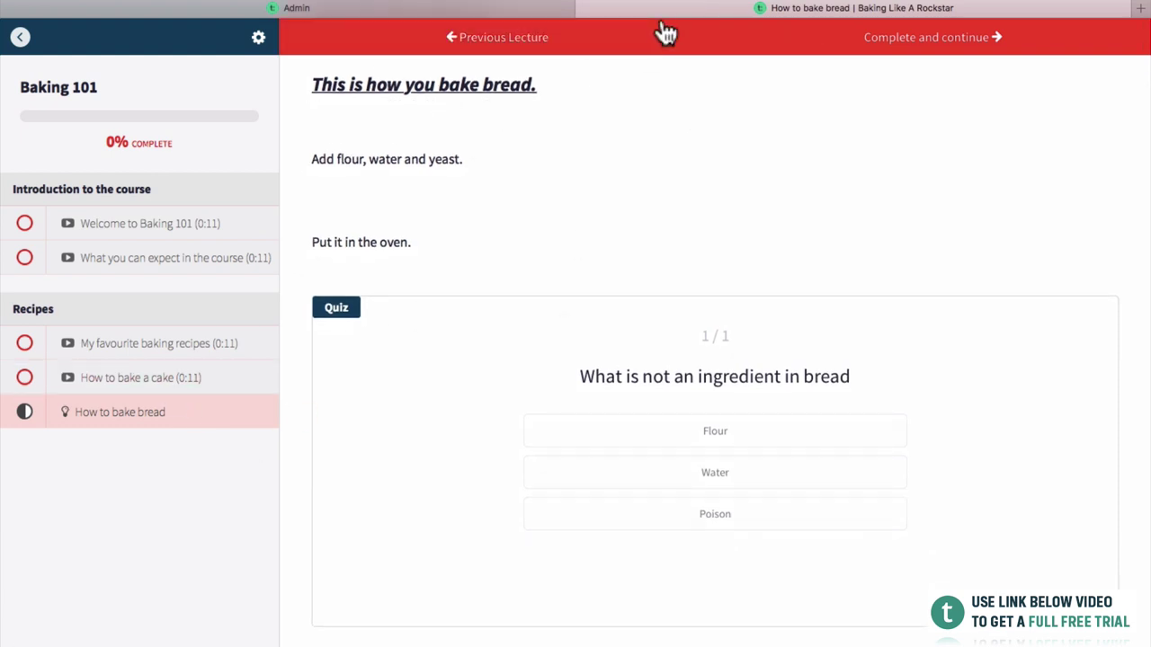
{"action": "left_click", "coordinate": [495, 8]}
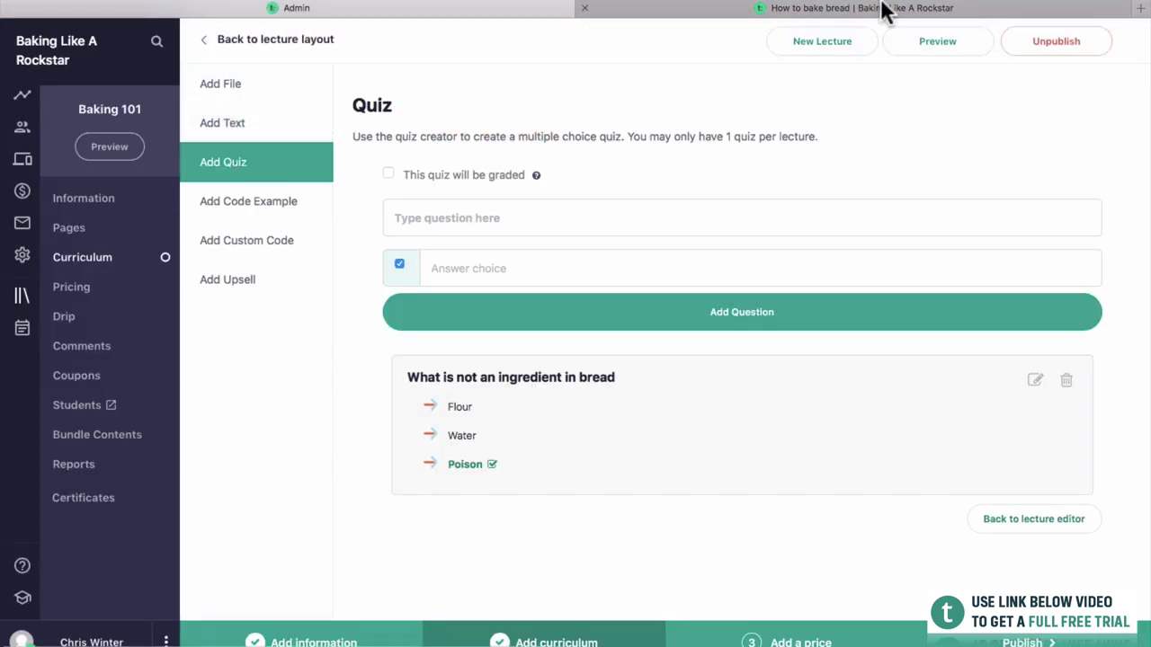
{"action": "left_click", "coordinate": [887, 9]}
{"action": "scroll", "coordinate": [860, 308], "scroll_direction": "down", "scroll_amount": 2}
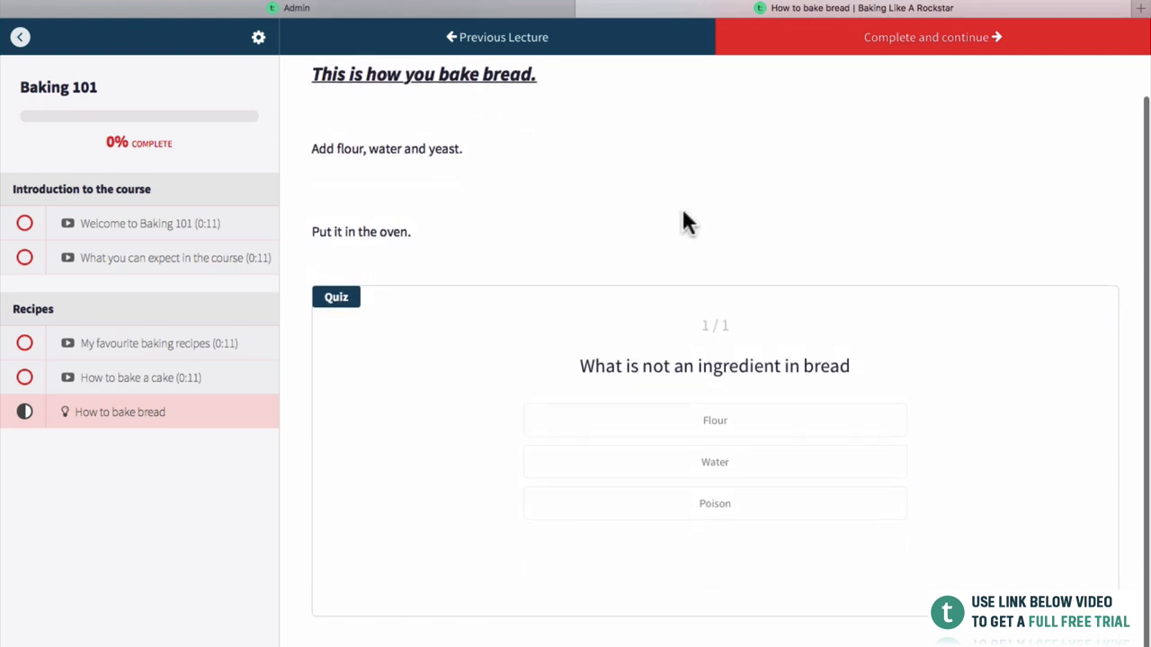
{"action": "scroll", "coordinate": [504, 141], "scroll_direction": "up", "scroll_amount": 3}
{"action": "scroll", "coordinate": [752, 355], "scroll_direction": "down", "scroll_amount": 2}
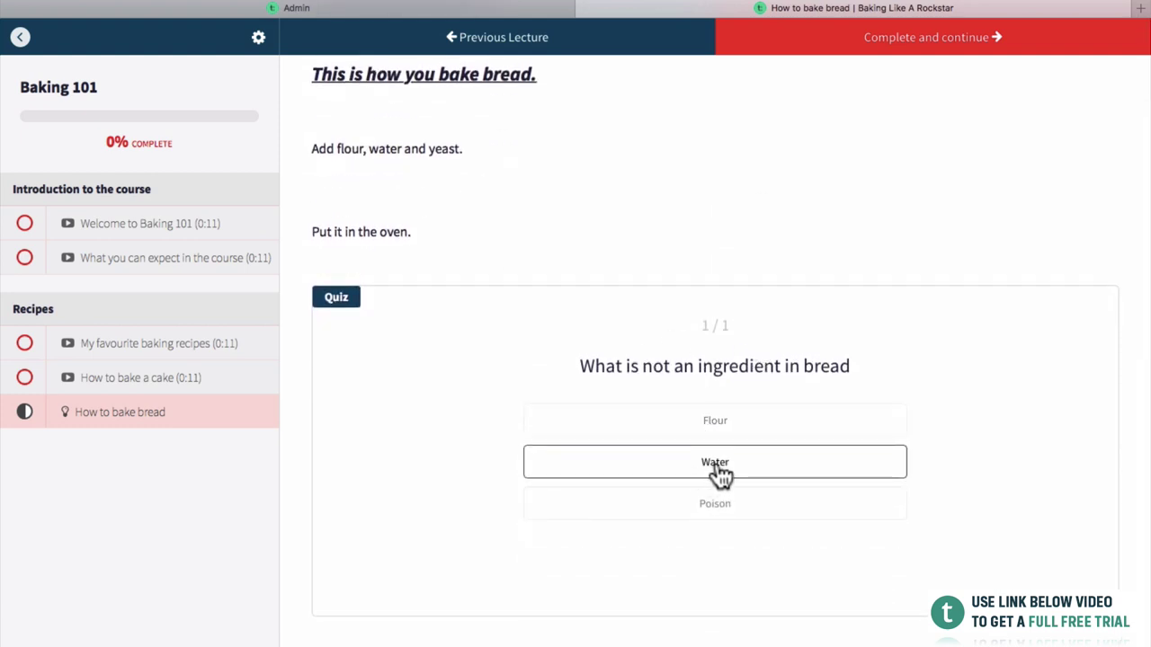
{"action": "left_click", "coordinate": [700, 507]}
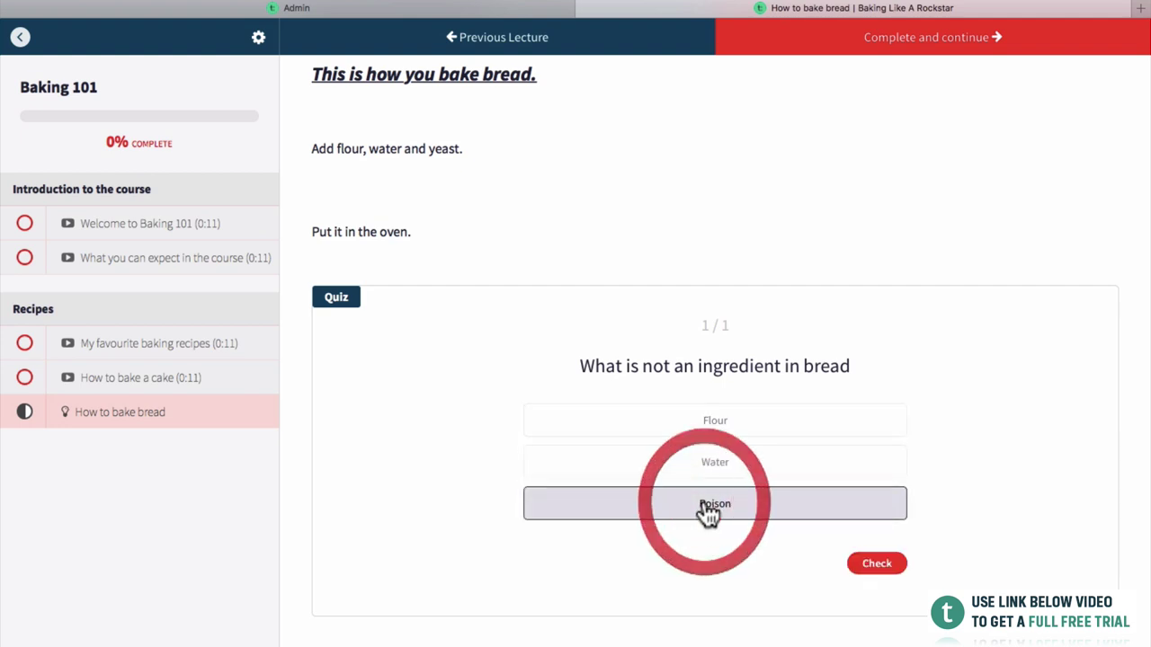
{"action": "left_click", "coordinate": [869, 565]}
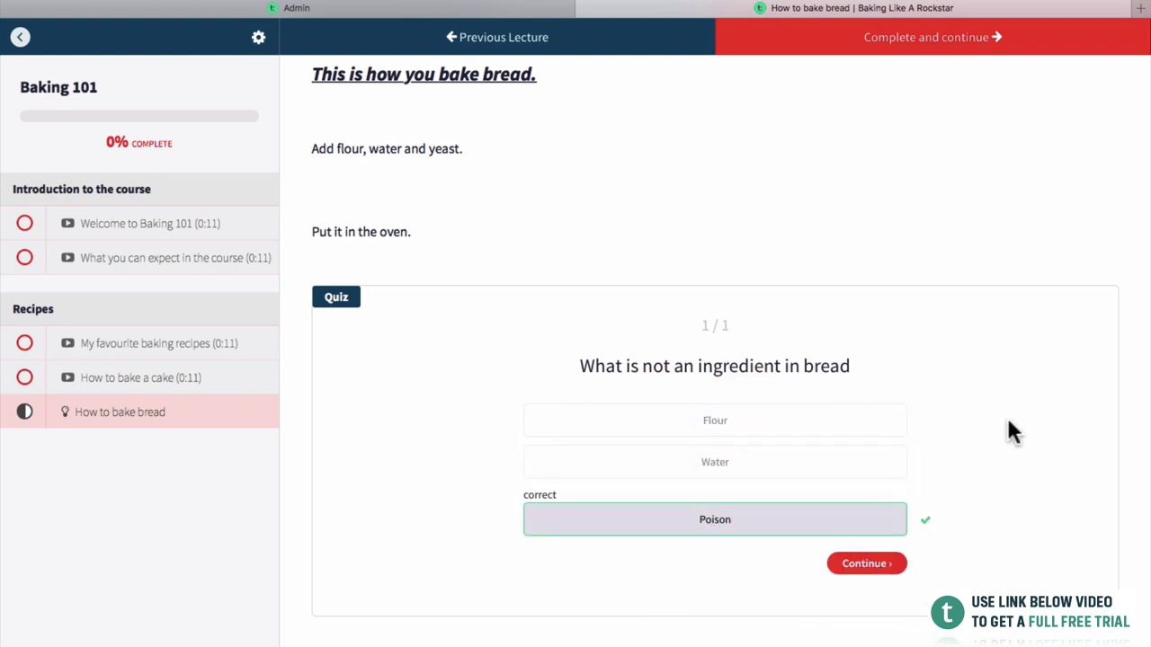
{"action": "key", "text": "super+w"}
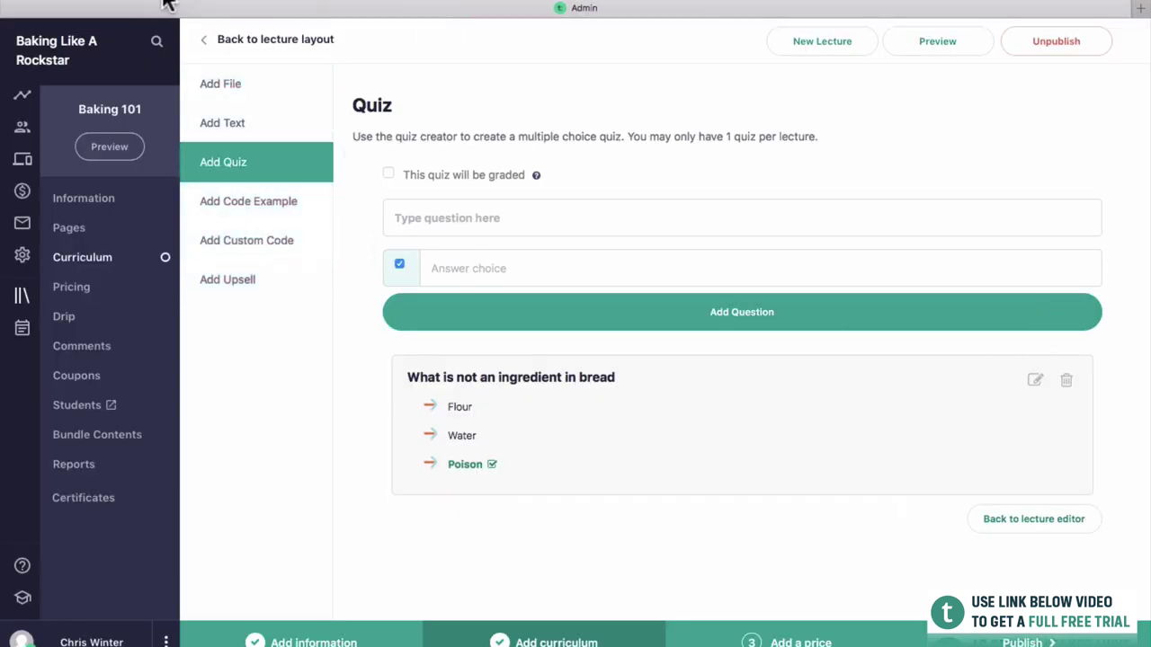
Return from the bread lecture to Curriculum, then go to Baking 101's Pricing page.
{"action": "left_click", "coordinate": [205, 41]}
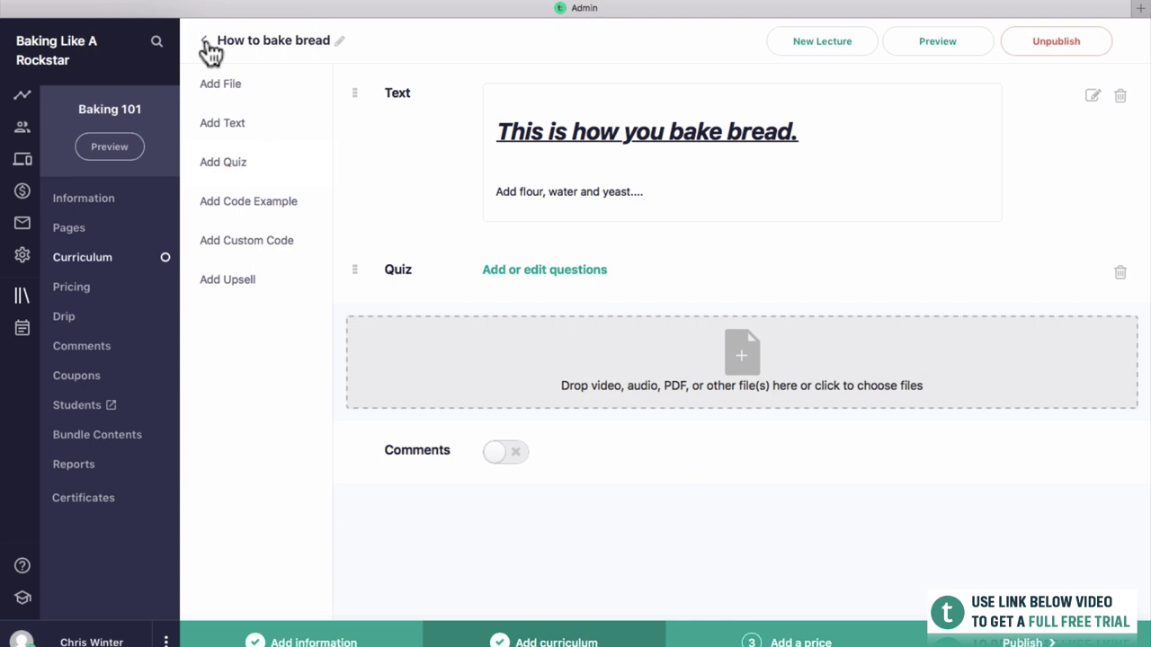
{"action": "left_click", "coordinate": [206, 42]}
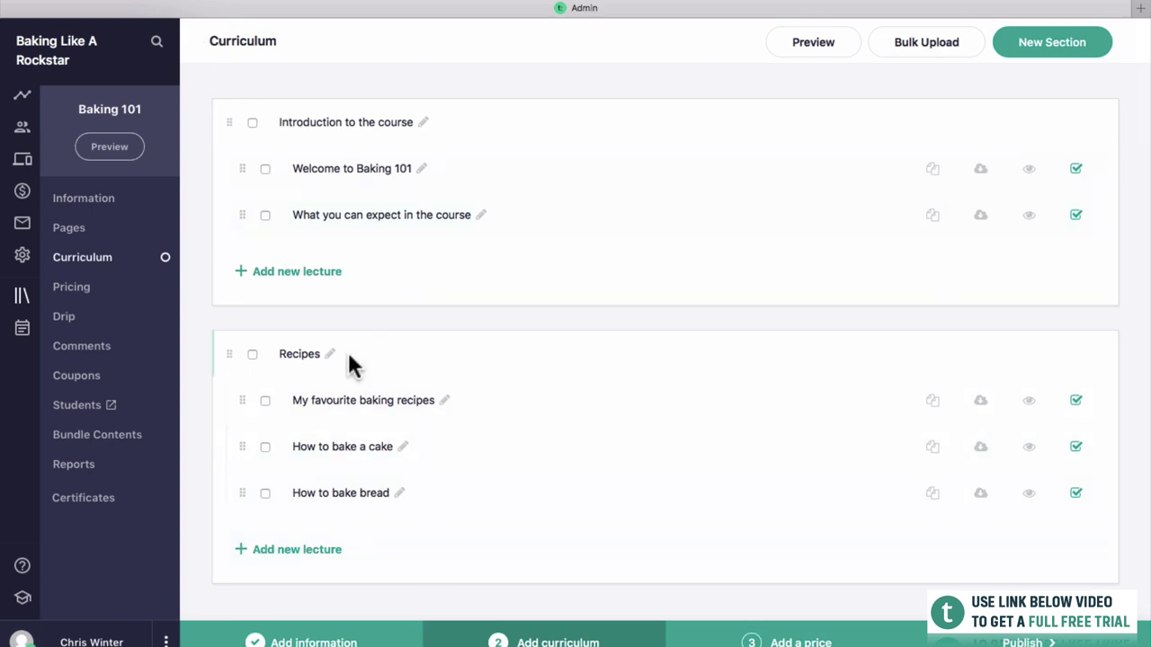
{"action": "scroll", "coordinate": [432, 445], "scroll_direction": "down", "scroll_amount": 1}
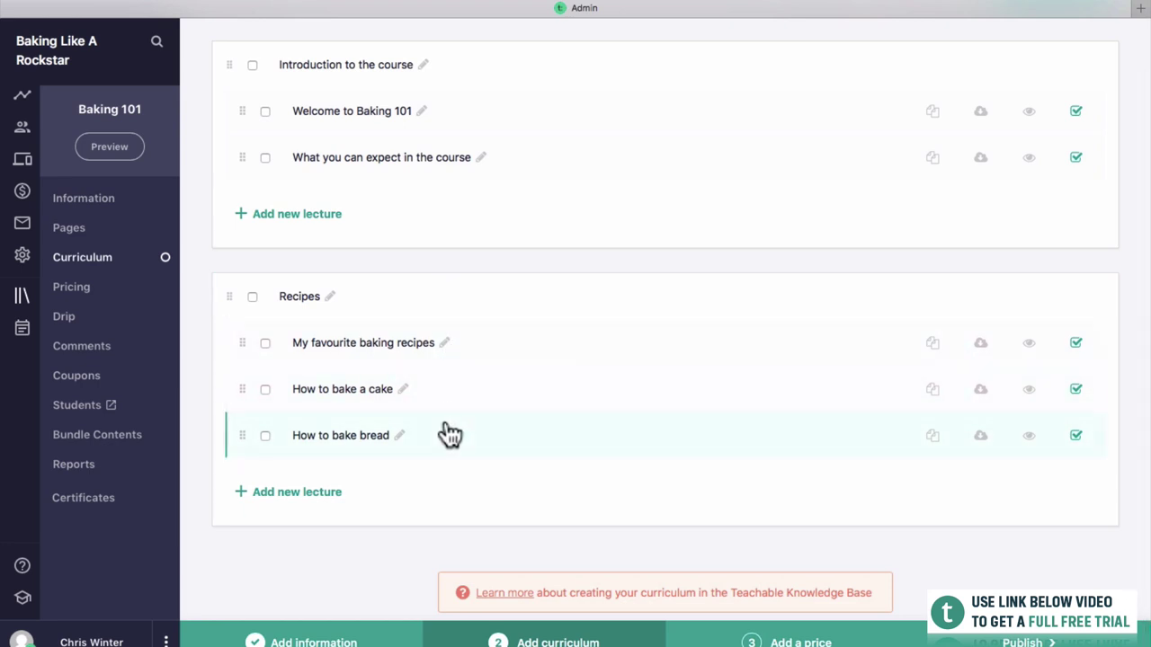
{"action": "scroll", "coordinate": [474, 323], "scroll_direction": "up", "scroll_amount": 1}
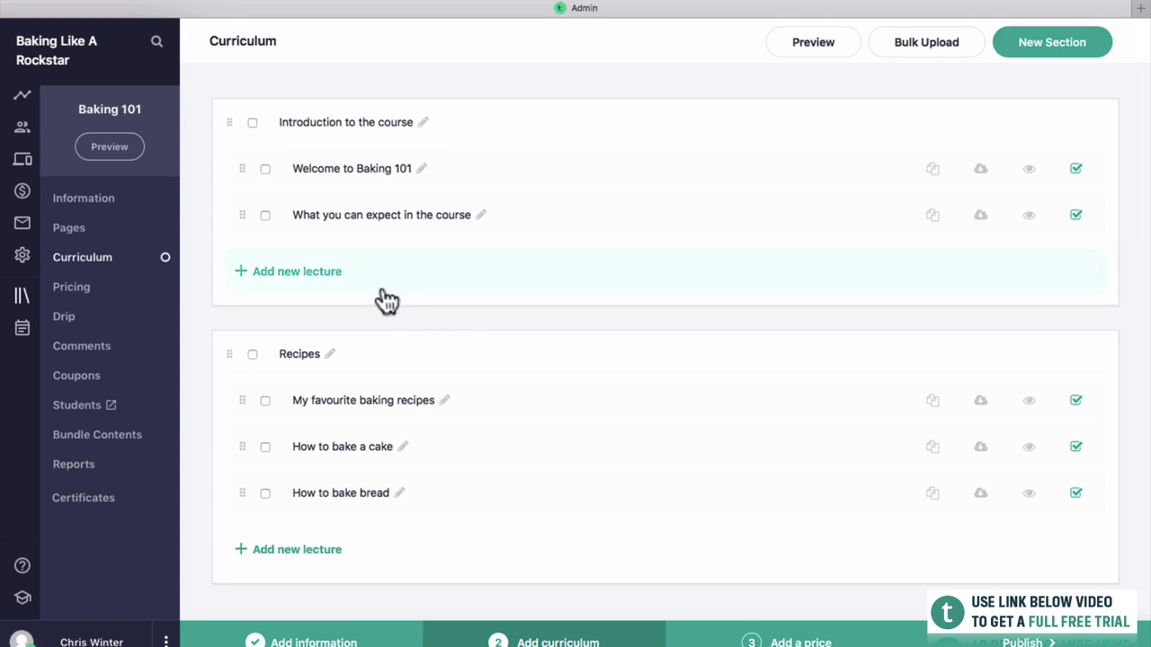
{"action": "left_click", "coordinate": [74, 284]}
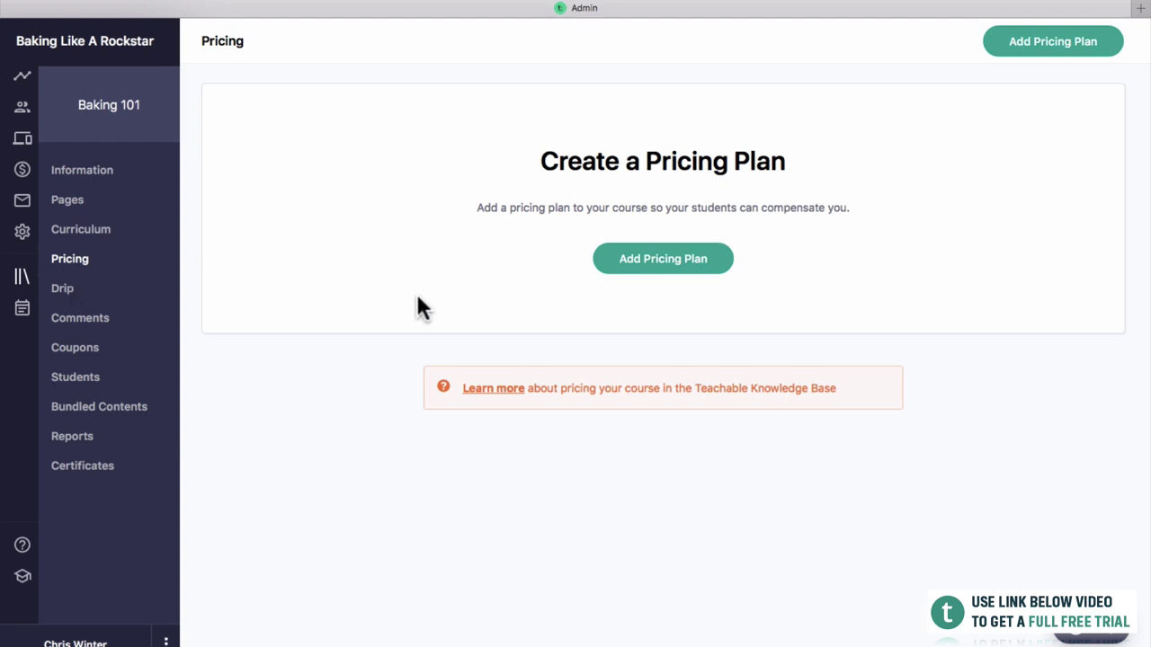
Start adding a pricing plan to Baking 101.
{"action": "left_click", "coordinate": [651, 268]}
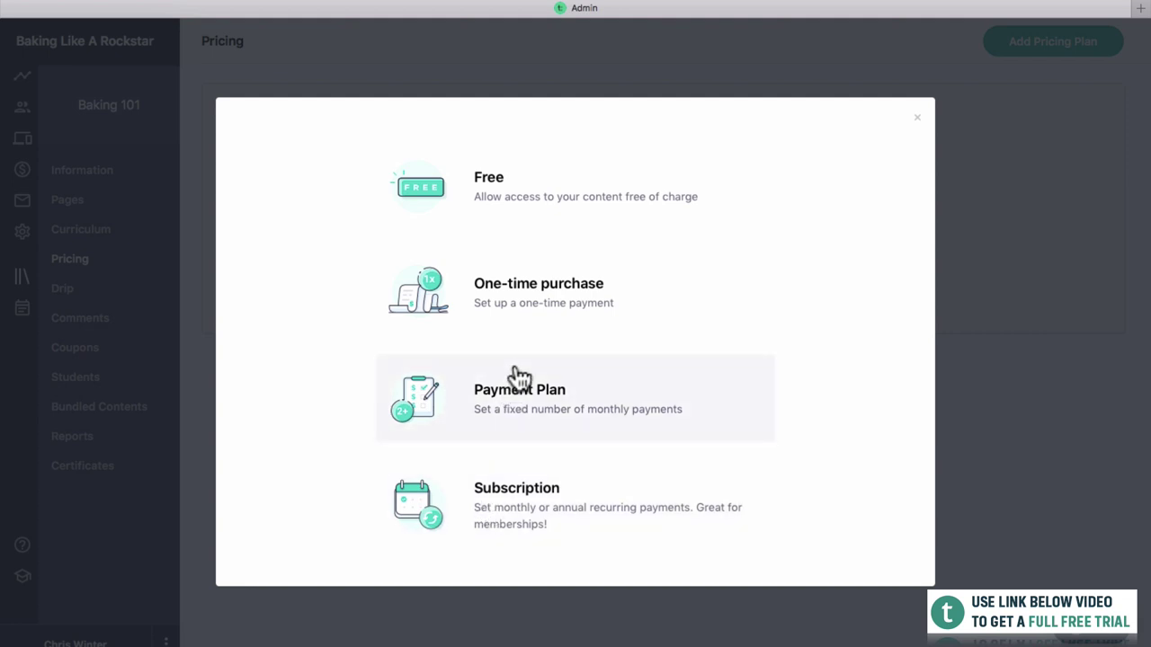
Create a One-time purchase plan of 100 named 'One Time Payment Of $100'.
{"action": "left_click", "coordinate": [508, 319]}
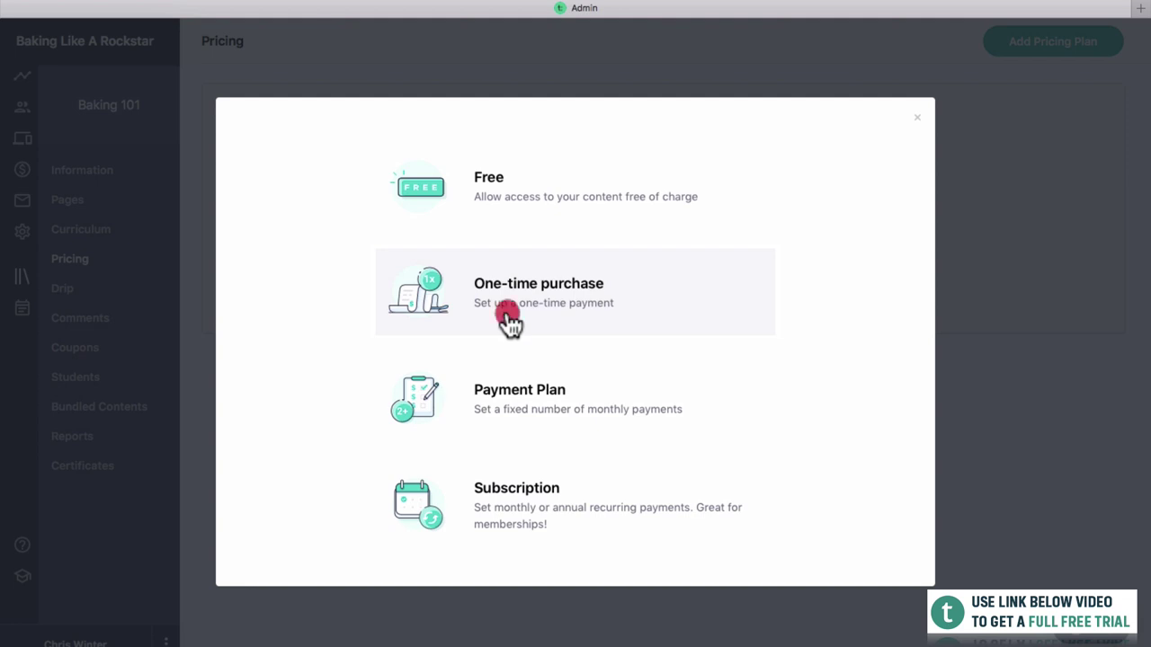
{"action": "left_click", "coordinate": [430, 172]}
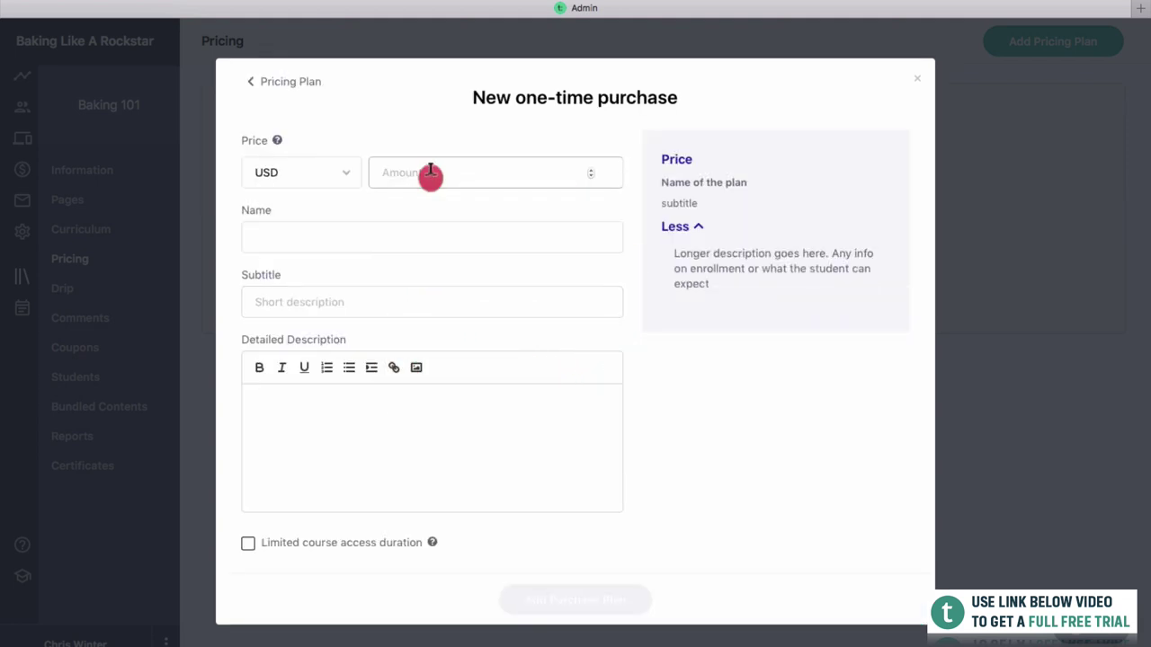
{"action": "type", "text": "1"}
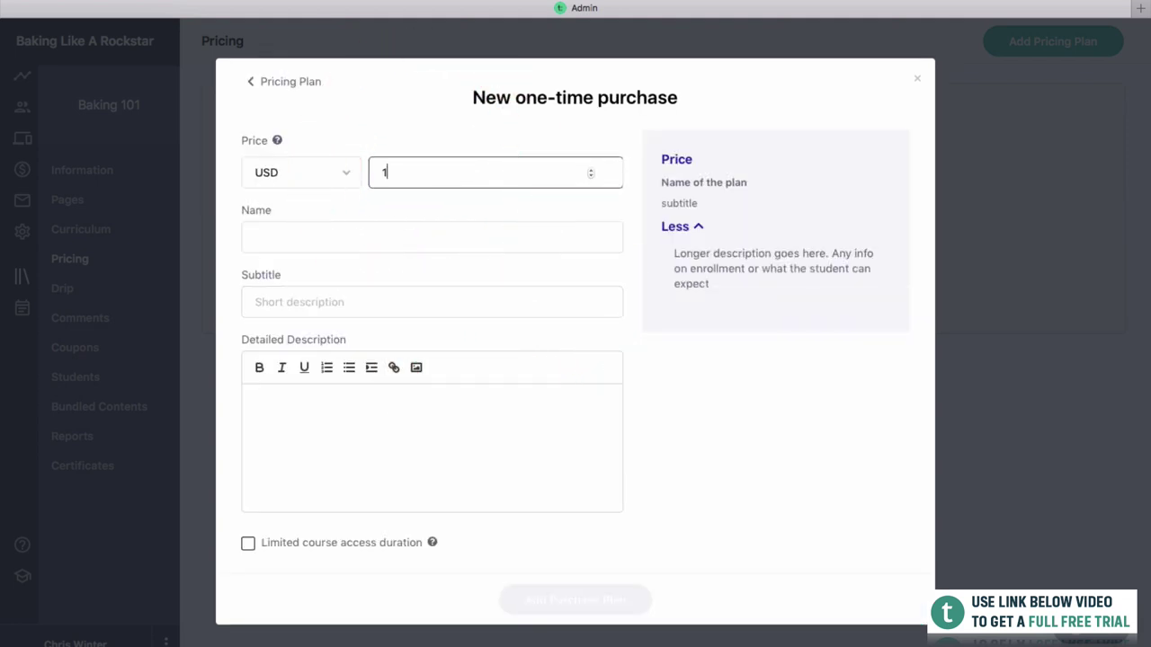
{"action": "type", "text": "00"}
{"action": "left_click", "coordinate": [421, 225]}
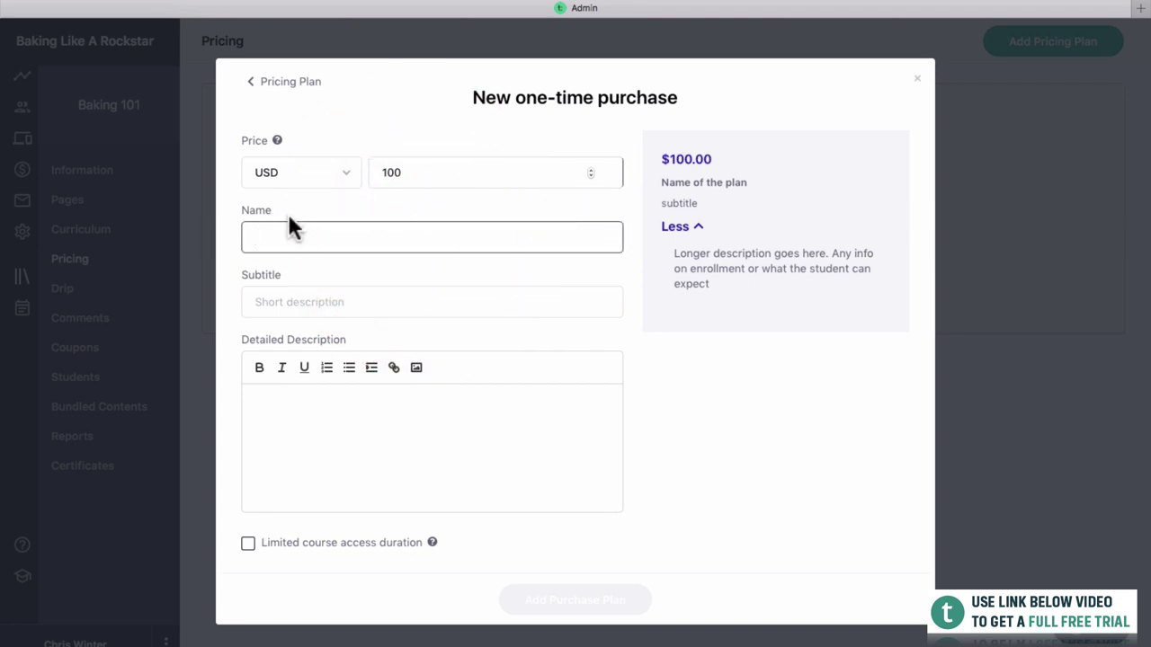
{"action": "type", "text": "One Time Pay"}
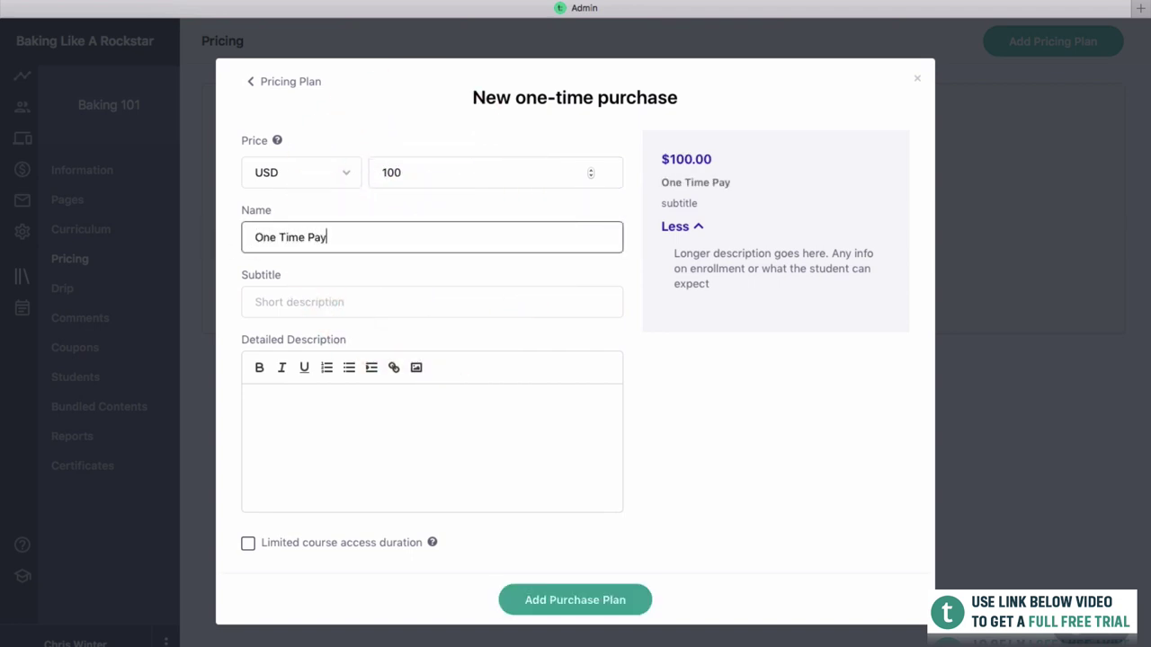
{"action": "type", "text": "ment Of $10"}
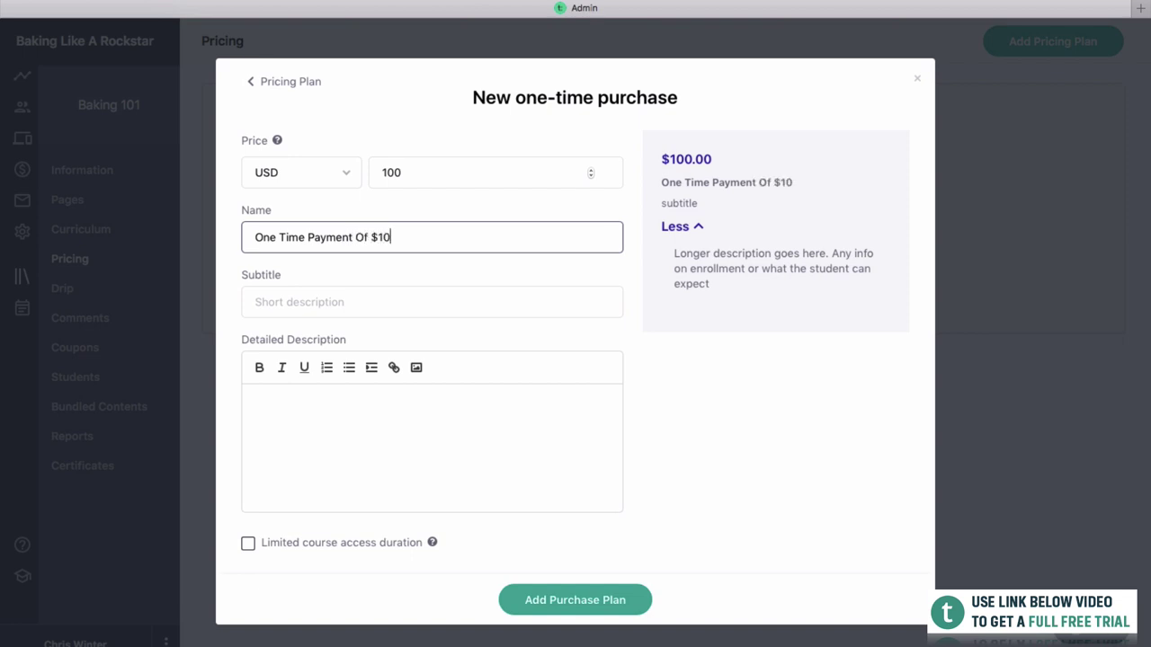
{"action": "type", "text": "0"}
{"action": "left_click", "coordinate": [326, 439]}
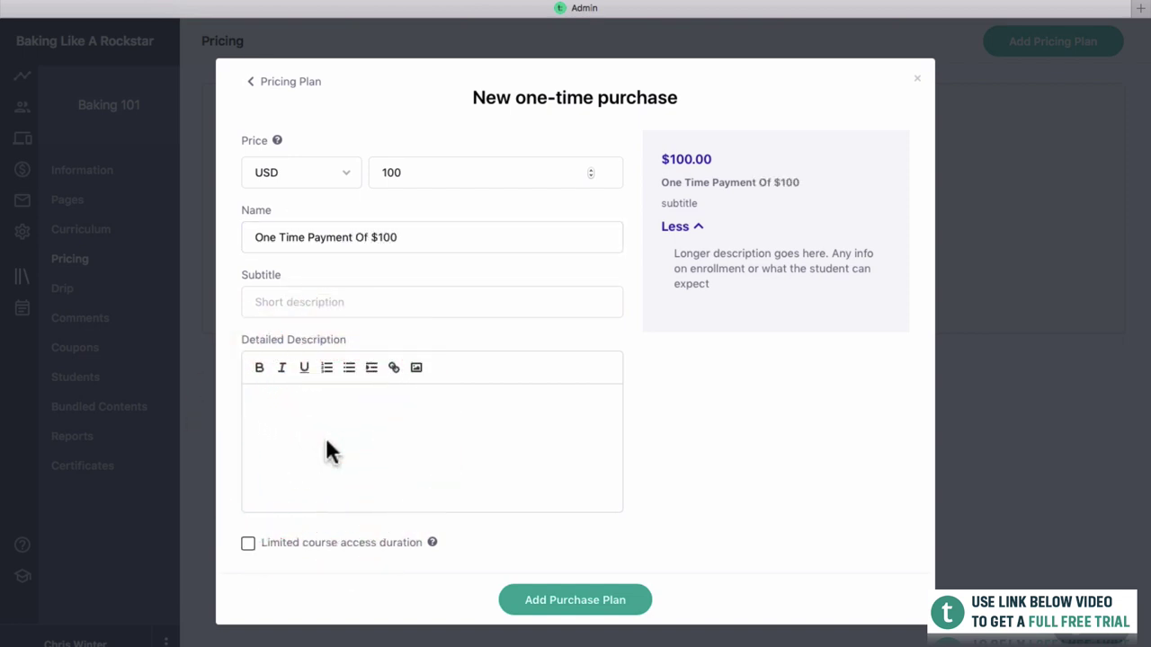
{"action": "left_click", "coordinate": [279, 288]}
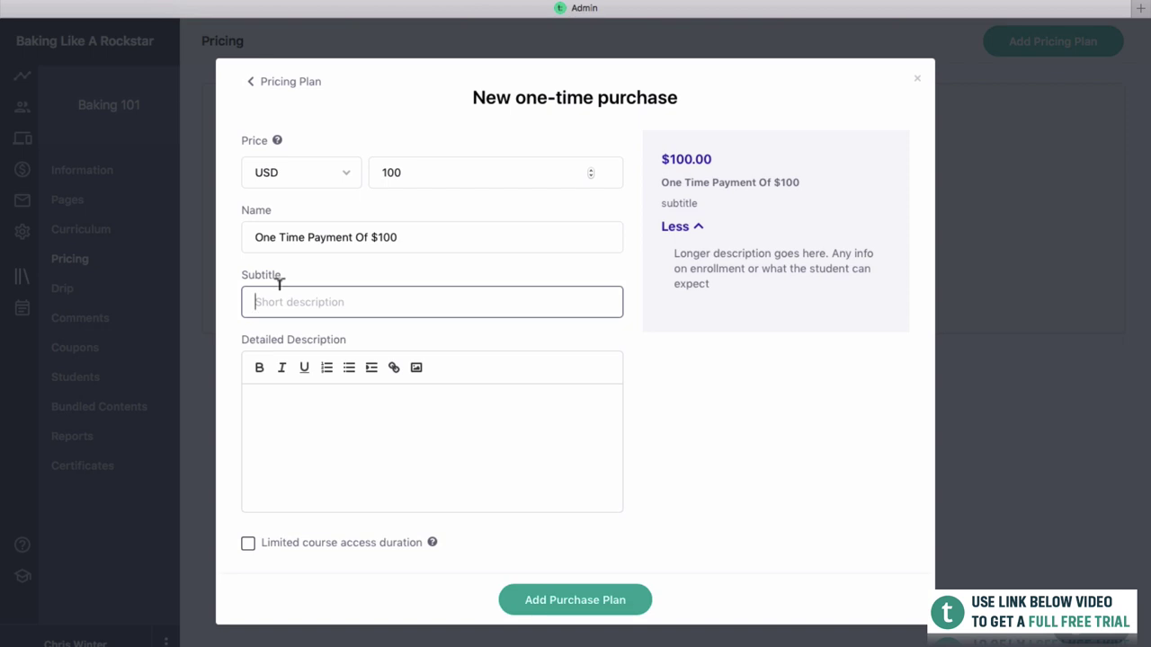
{"action": "left_click", "coordinate": [622, 601]}
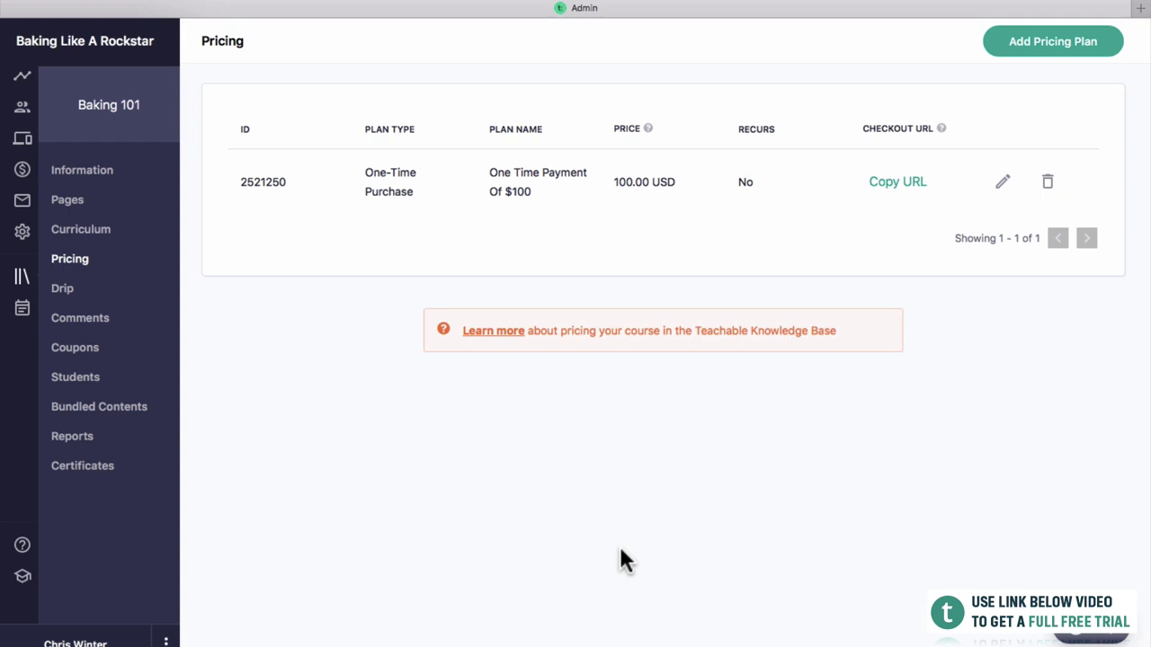
{"action": "left_click", "coordinate": [1015, 54]}
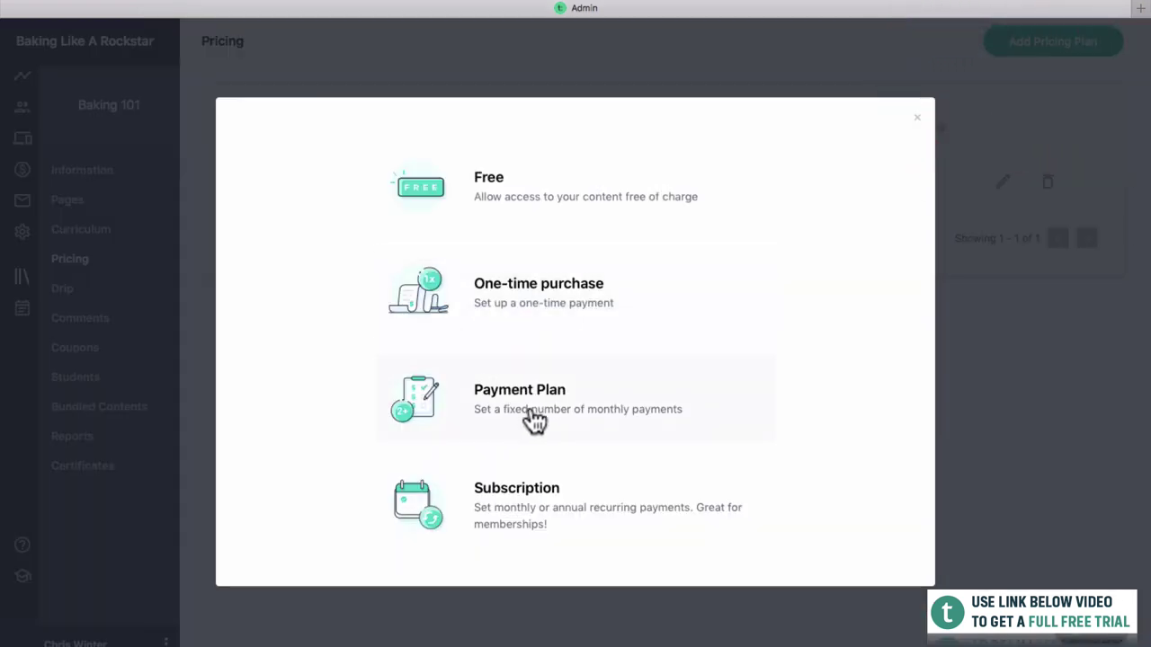
Choose Payment Plan with price 35 and 3 monthly payments, checking the total in a calculator.
{"action": "left_click", "coordinate": [535, 409]}
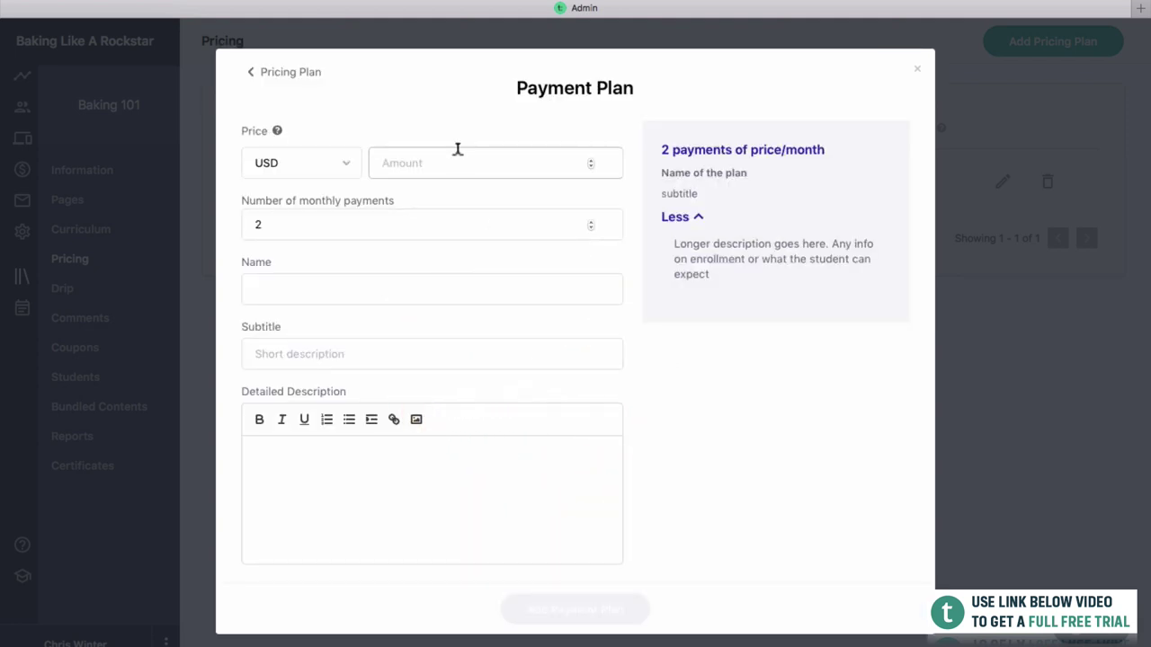
{"action": "left_click", "coordinate": [459, 149]}
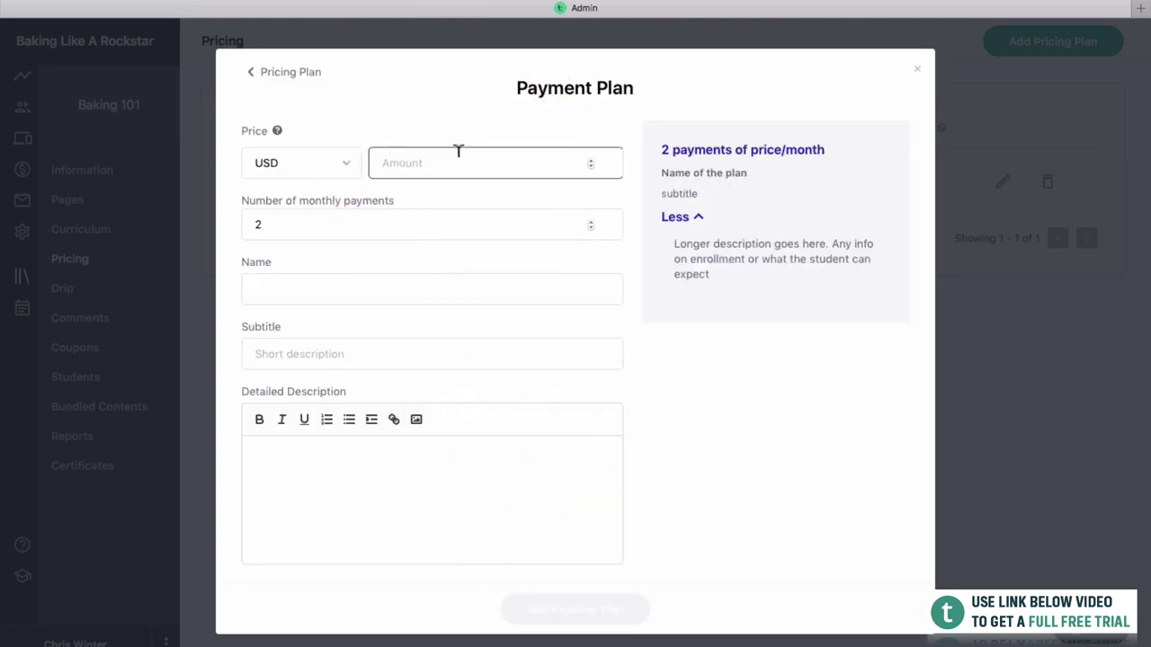
{"action": "type", "text": "3"}
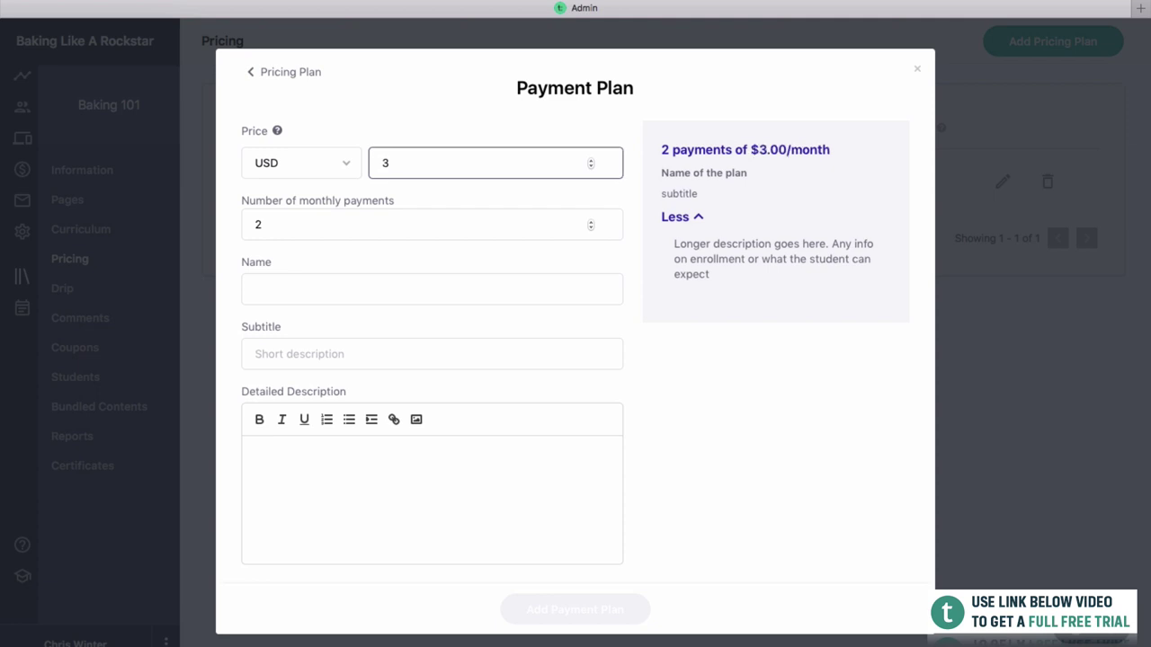
{"action": "type", "text": "5"}
{"action": "double_click", "coordinate": [420, 212]}
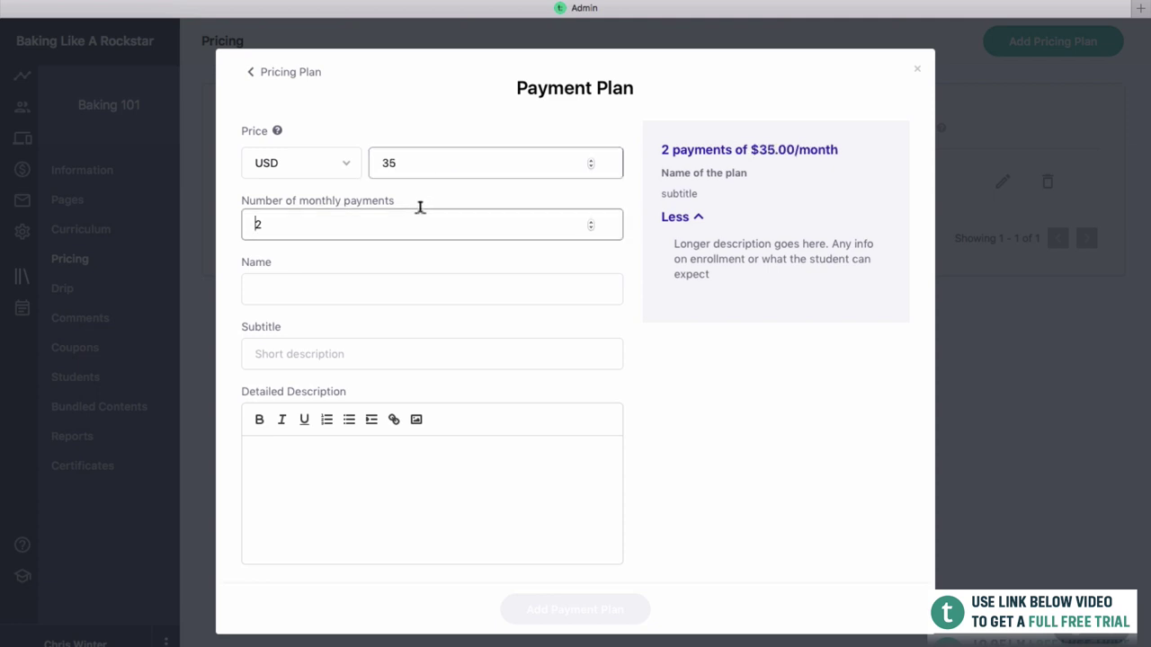
{"action": "type", "text": "3"}
{"action": "key", "text": "super+space"}
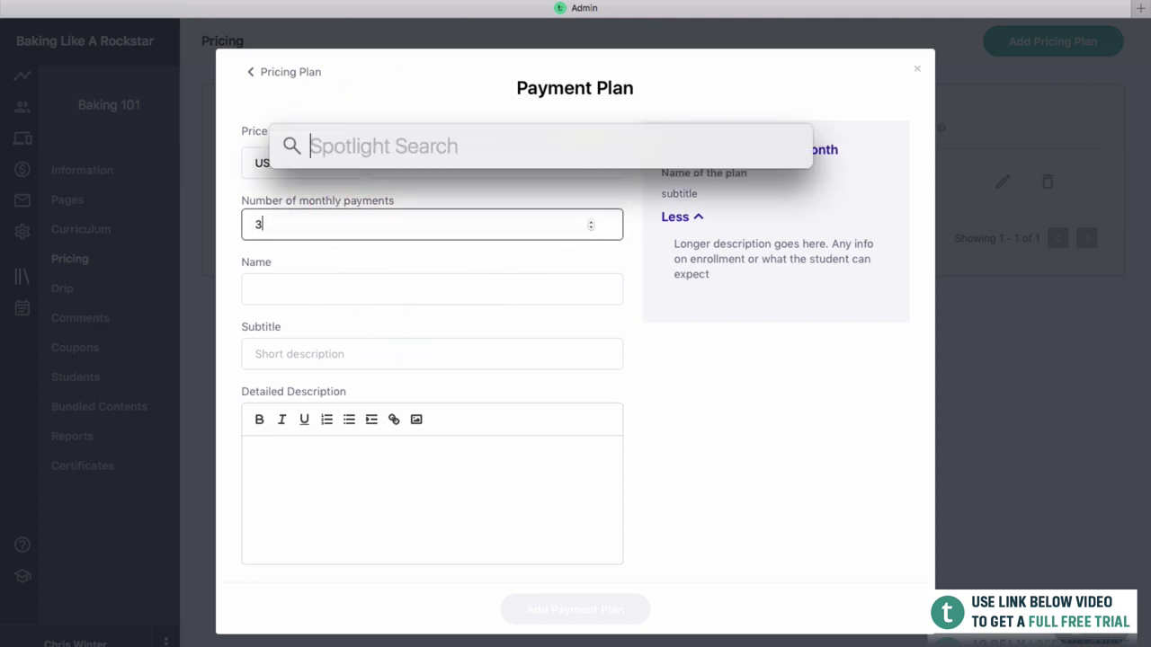
{"action": "type", "text": "35*3"}
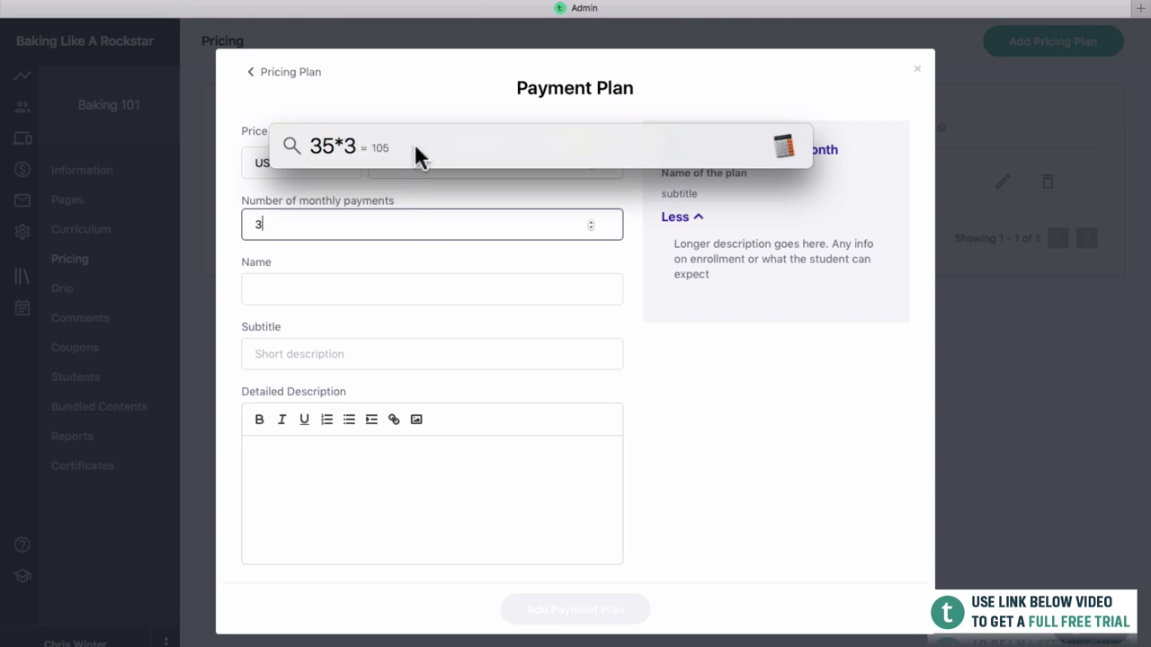
{"action": "left_click", "coordinate": [466, 110]}
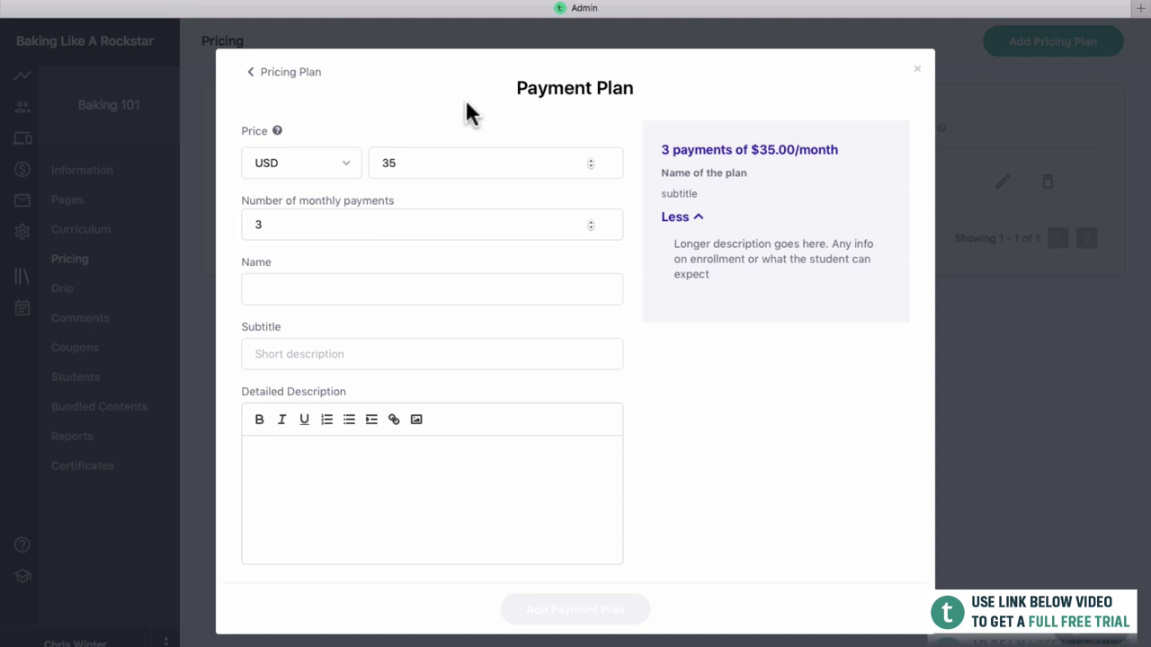
Change the payment price to 40 and confirm the 120 total with the calculator.
{"action": "left_click_drag", "start_coordinate": [470, 153], "coordinate": [357, 152]}
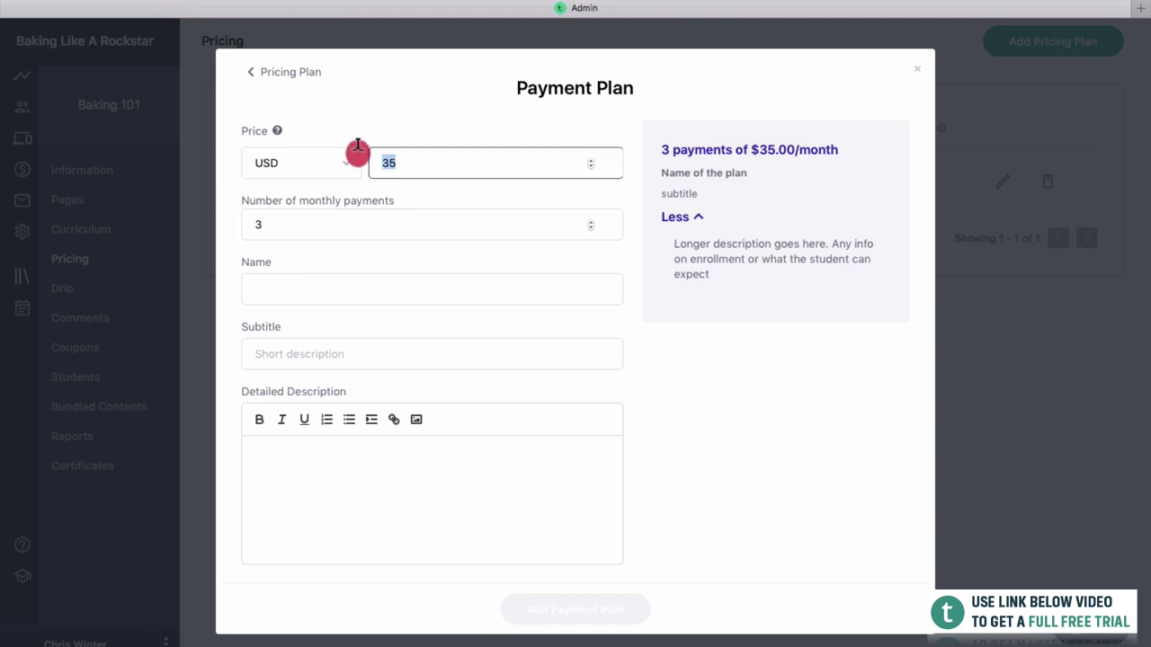
{"action": "type", "text": "40"}
{"action": "left_click", "coordinate": [361, 59]}
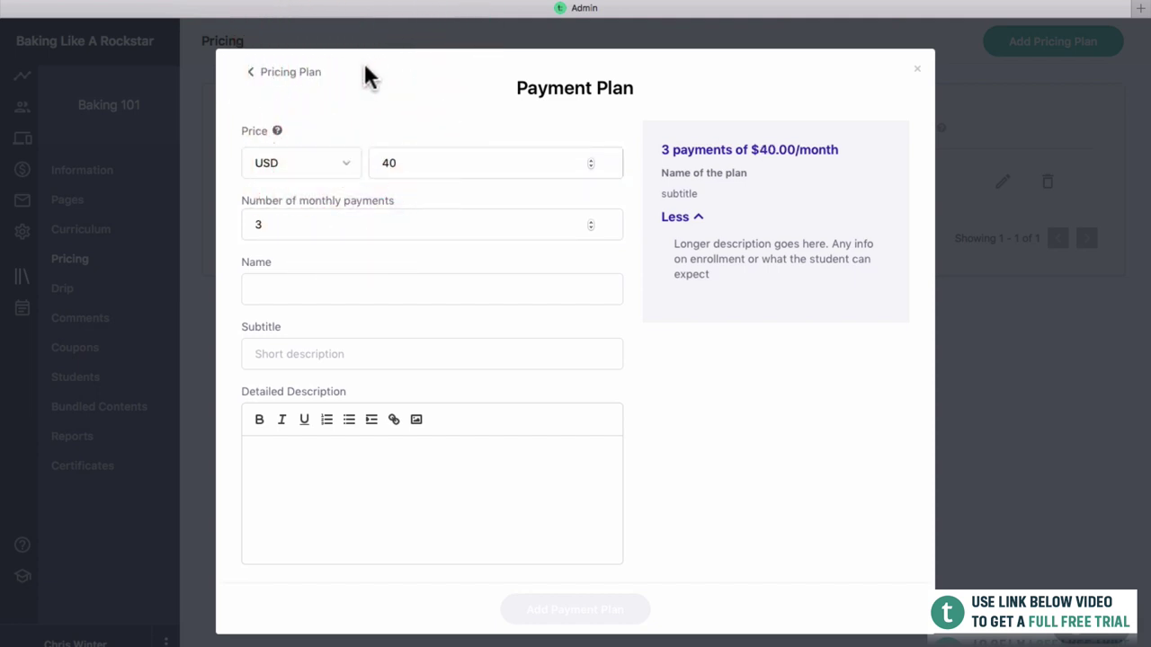
{"action": "key", "text": "super+space"}
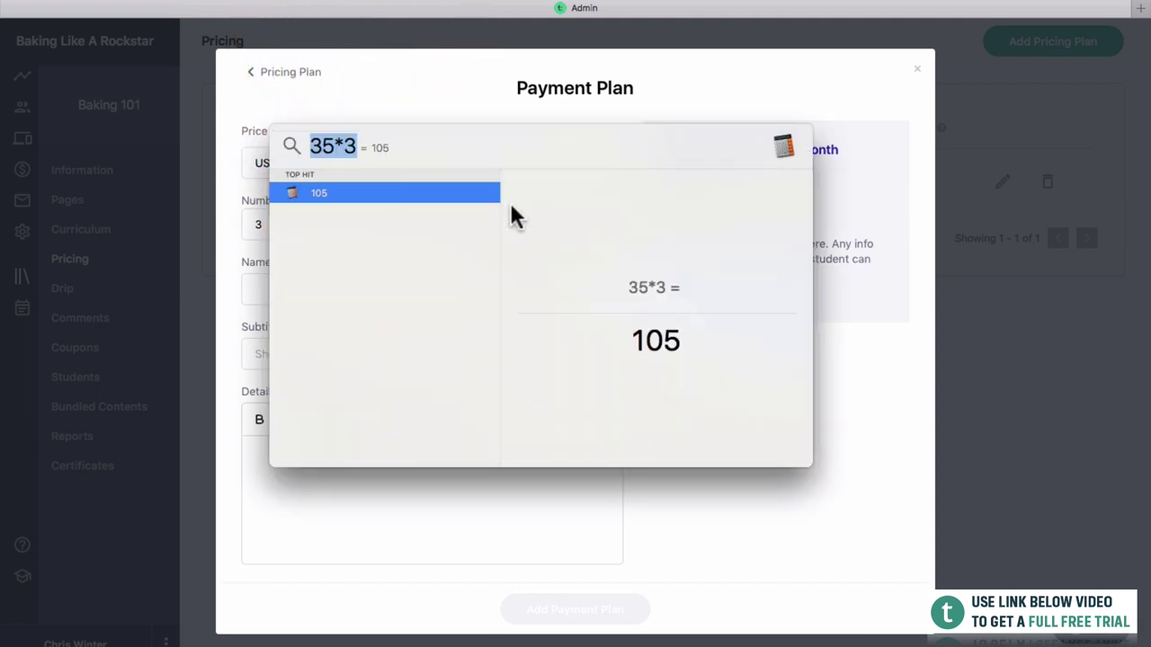
{"action": "type", "text": "100"}
{"action": "key", "text": "BackSpace"}
{"action": "key", "text": "BackSpace"}
{"action": "key", "text": "BackSpace"}
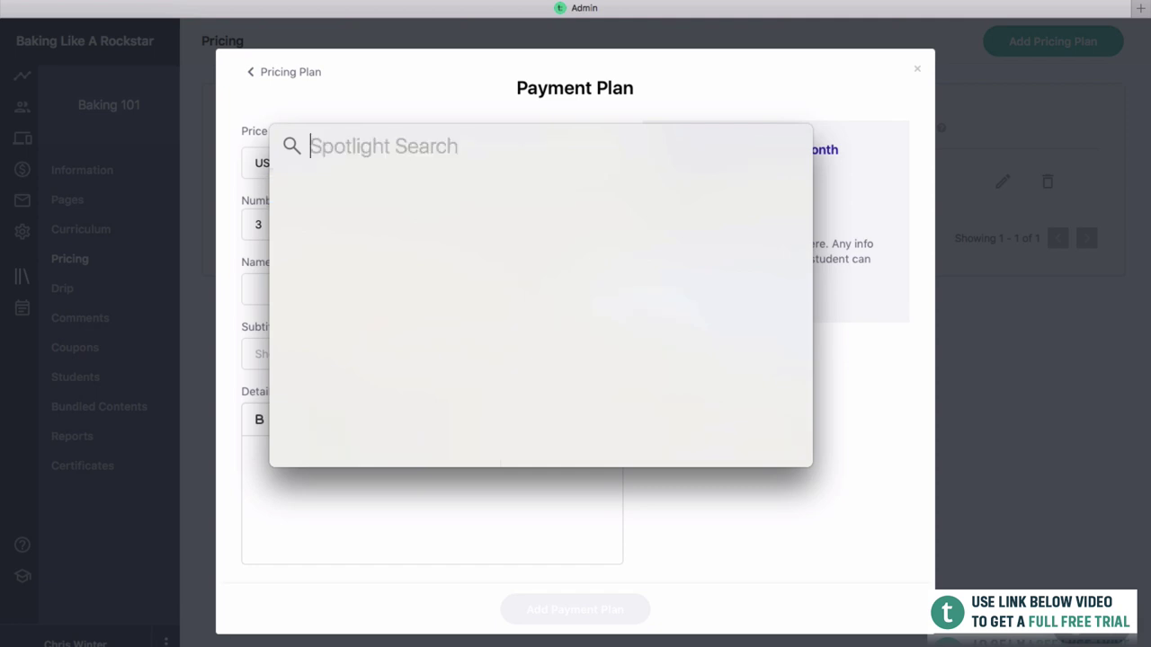
{"action": "type", "text": "40*3"}
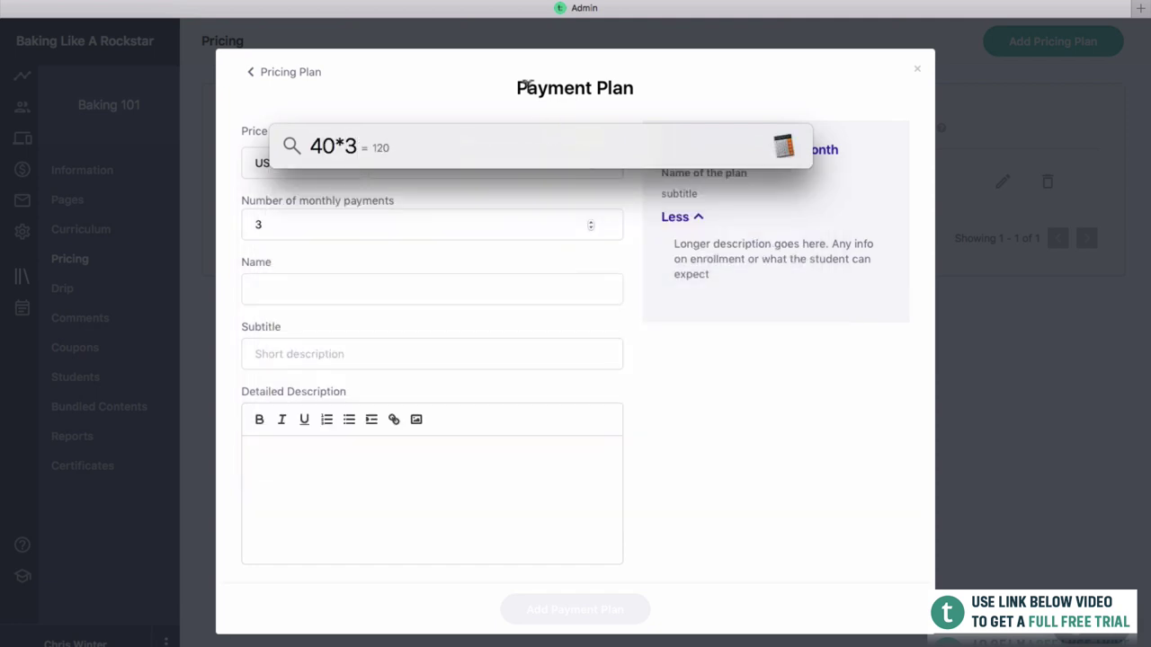
{"action": "left_click", "coordinate": [517, 97]}
Name the plan '3 Payments Of $40 ($120 Total)' and save it.
{"action": "left_click", "coordinate": [493, 286]}
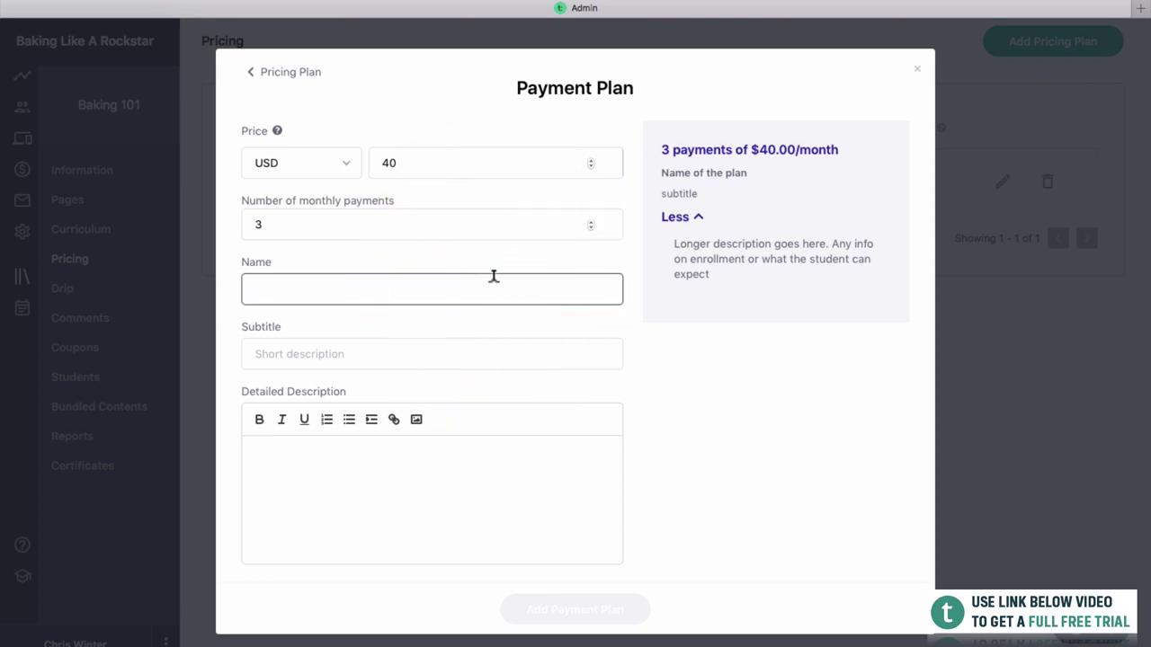
{"action": "type", "text": "3 Payments Of "}
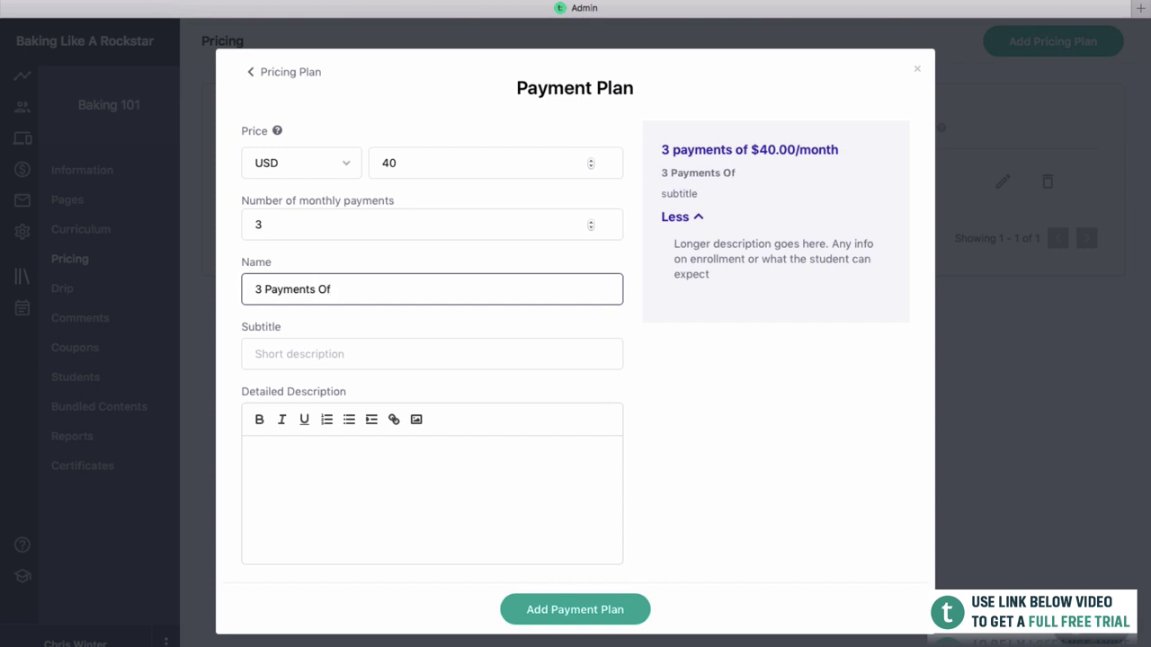
{"action": "type", "text": "$40 ($12"}
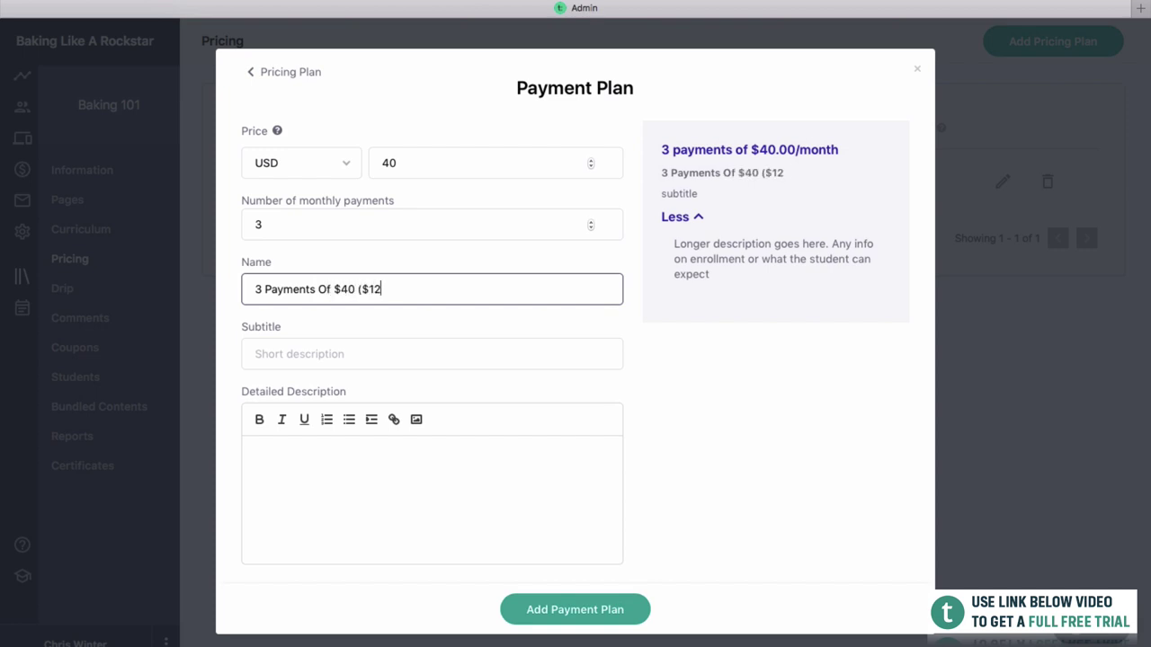
{"action": "type", "text": "0 Total)"}
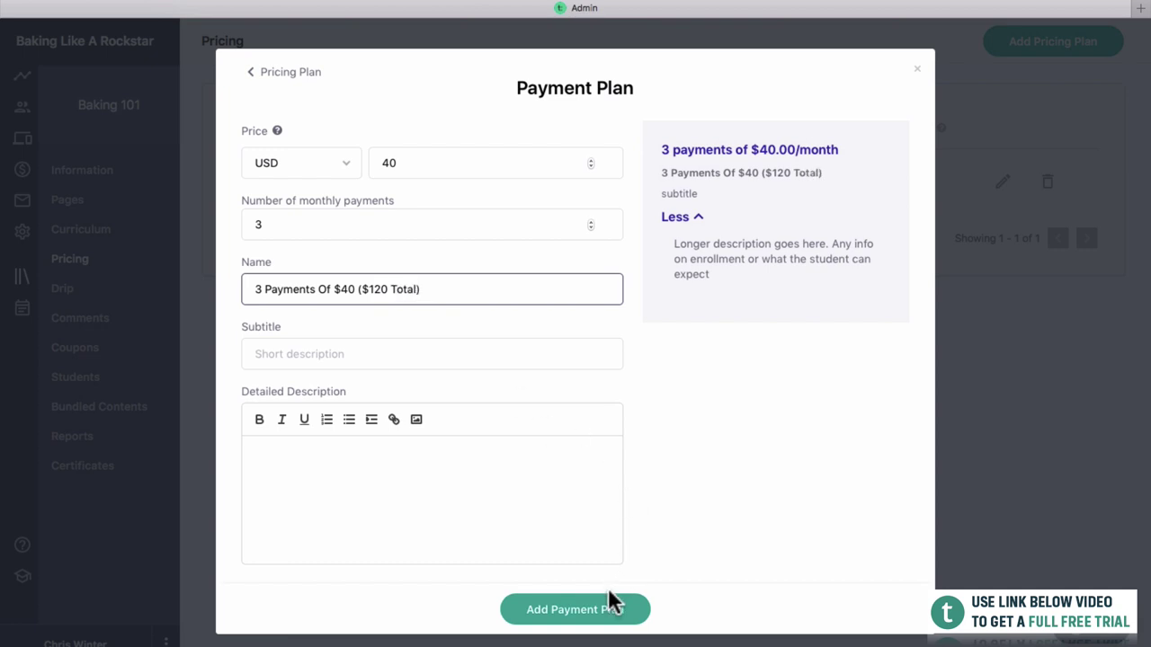
{"action": "left_click", "coordinate": [604, 610]}
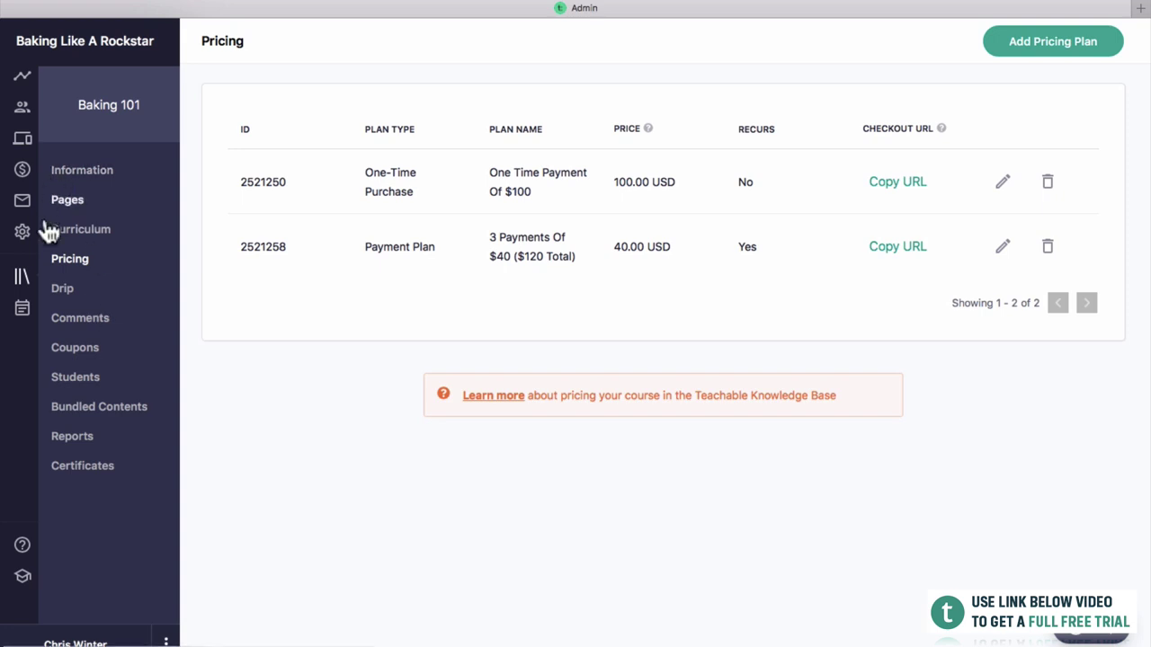
Open Baking 101's Drip scheduling page.
{"action": "left_click", "coordinate": [65, 297]}
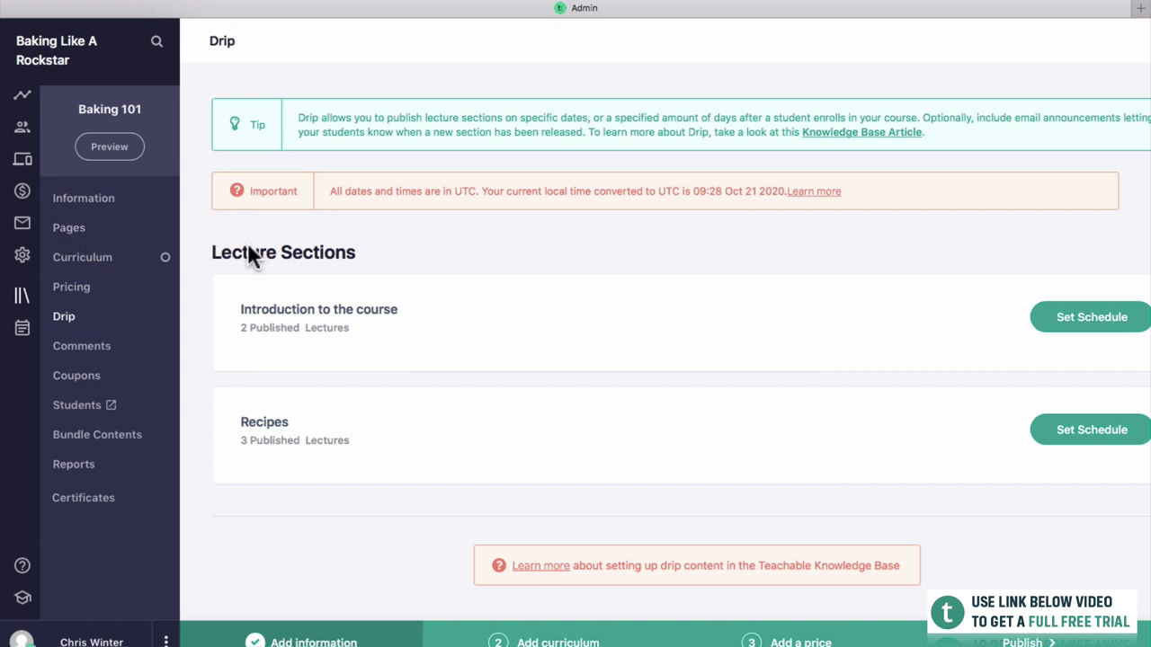
From the course's Pages list, open the Baking 101 sales page in the editor.
{"action": "left_click", "coordinate": [57, 225]}
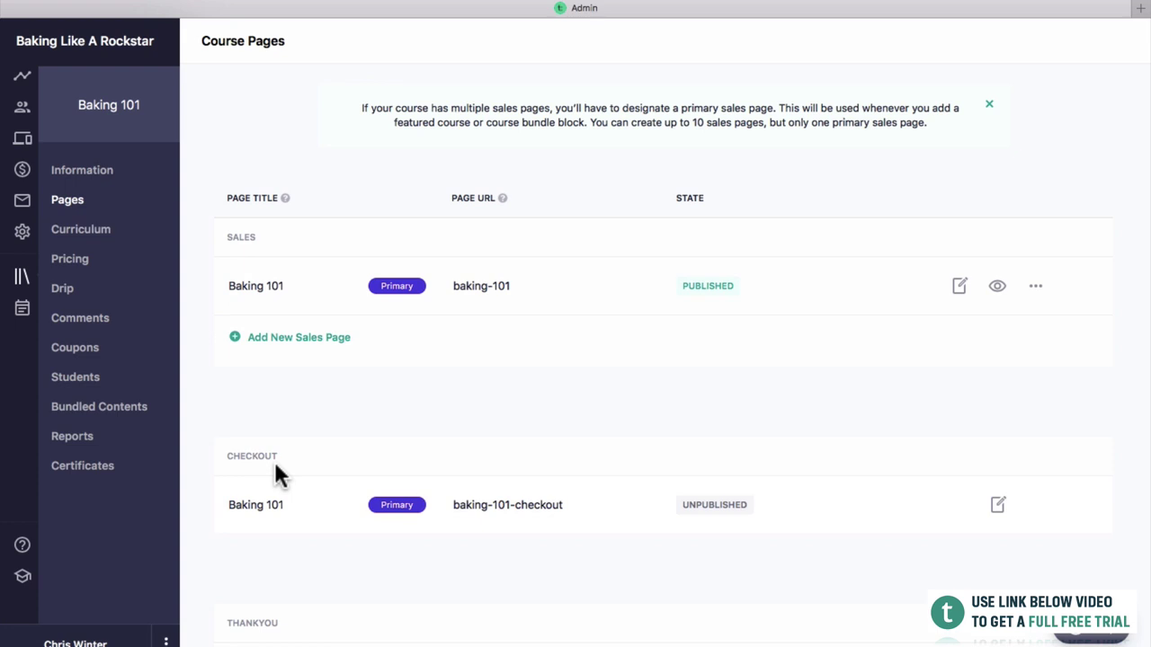
{"action": "scroll", "coordinate": [277, 473], "scroll_direction": "down", "scroll_amount": 2}
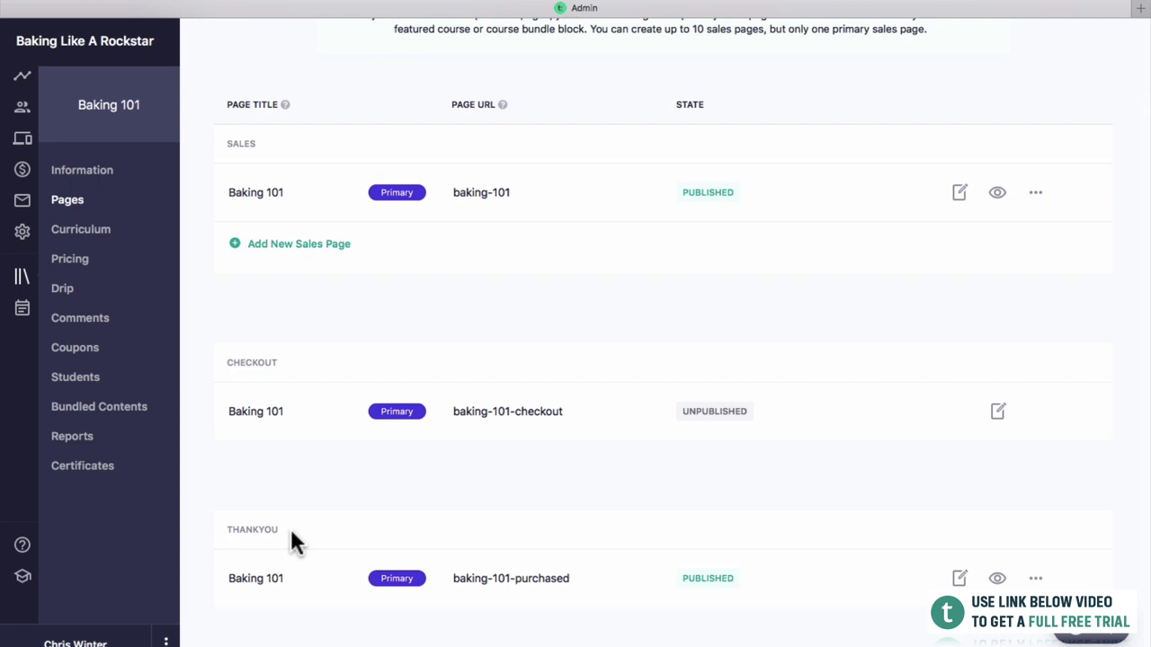
{"action": "scroll", "coordinate": [303, 386], "scroll_direction": "up", "scroll_amount": 2}
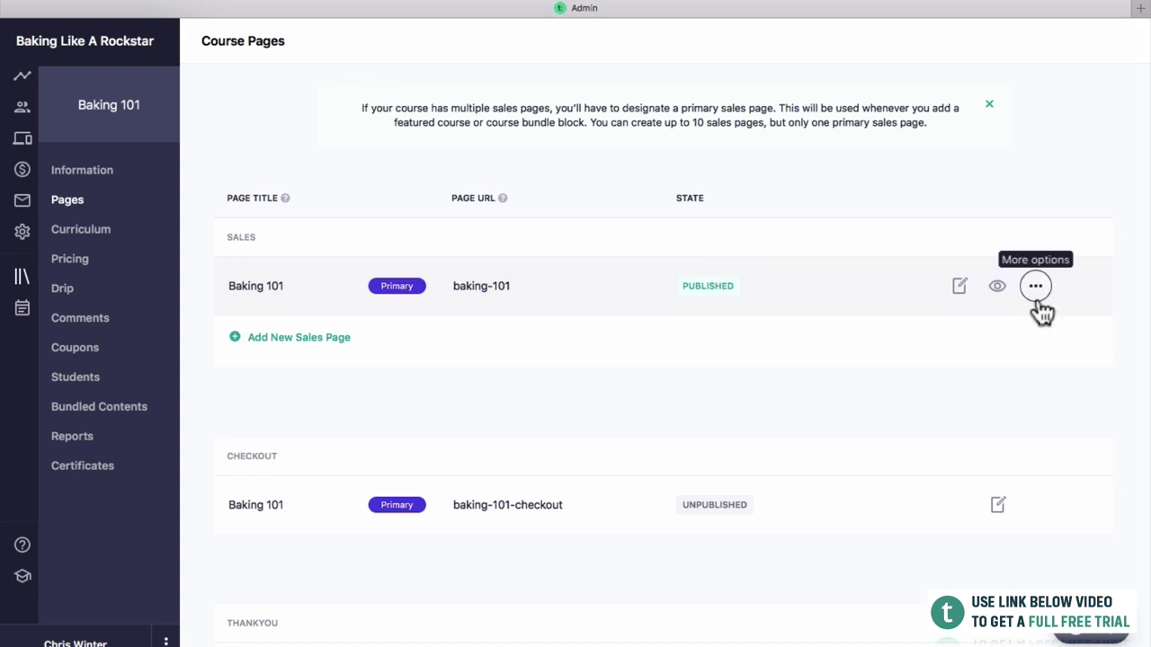
{"action": "left_click", "coordinate": [959, 286]}
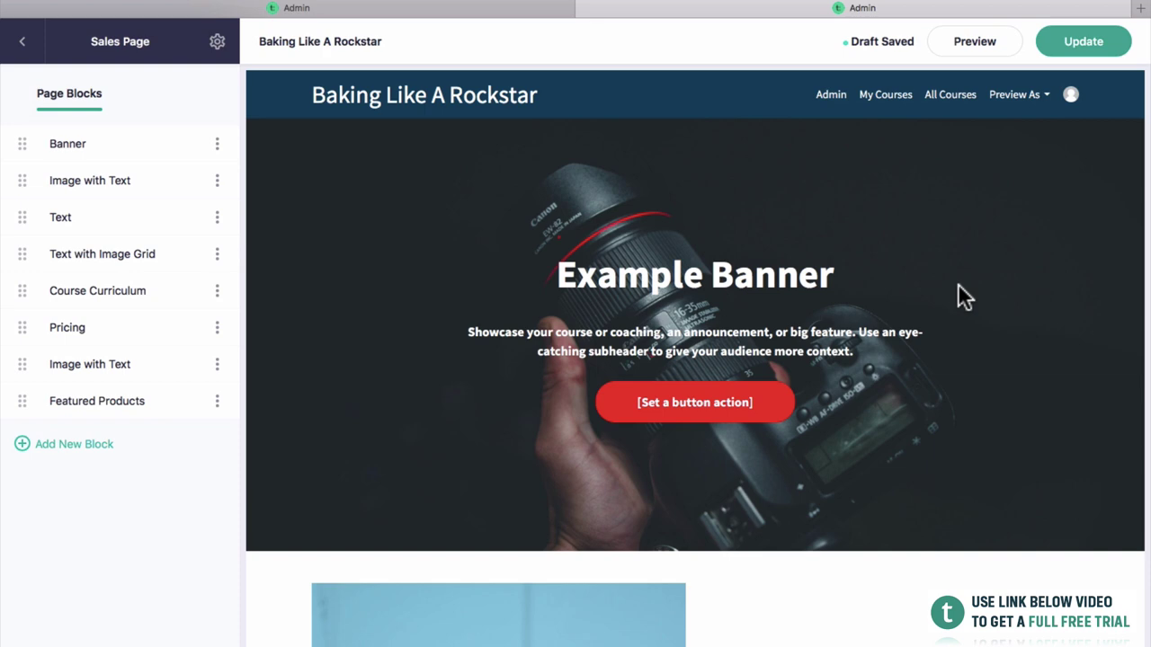
Delete the Featured Products, lower Image with Text and Pricing blocks from the sales page.
{"action": "scroll", "coordinate": [927, 270], "scroll_direction": "down", "scroll_amount": 10}
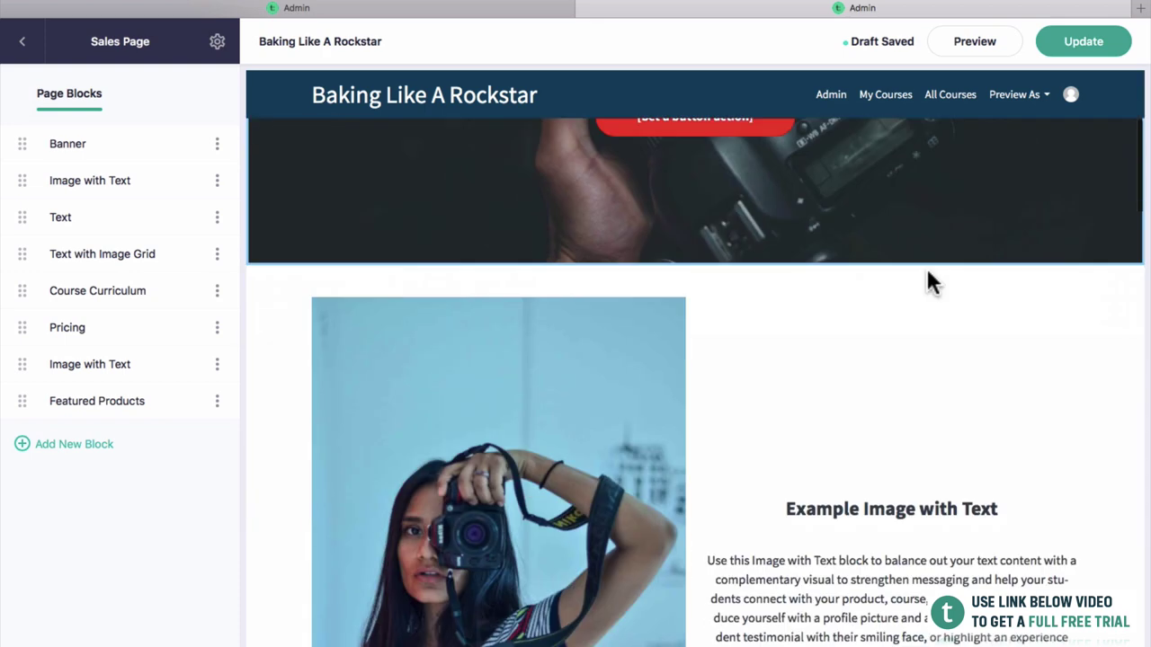
{"action": "scroll", "coordinate": [927, 270], "scroll_direction": "down", "scroll_amount": 12}
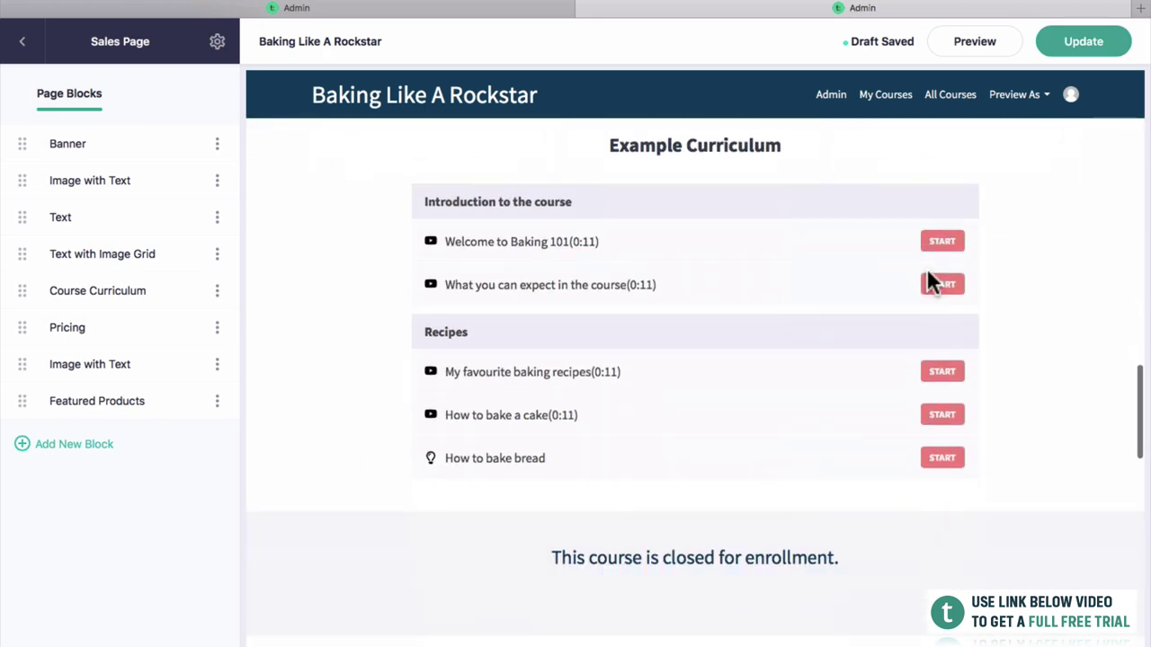
{"action": "scroll", "coordinate": [593, 540], "scroll_direction": "down", "scroll_amount": 2}
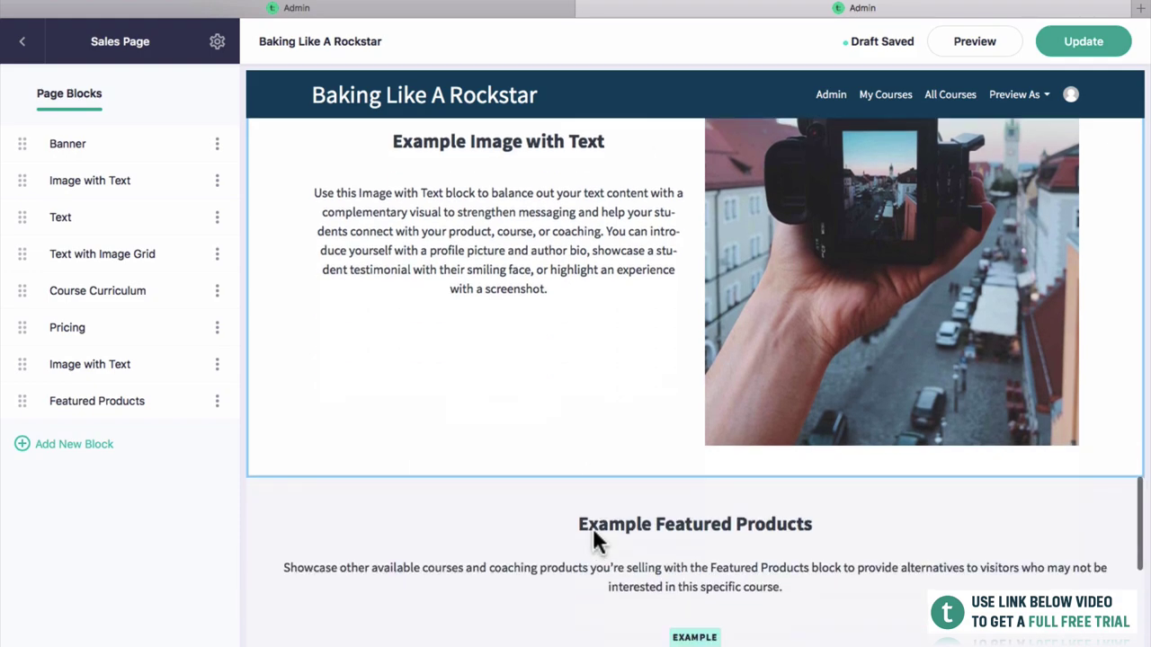
{"action": "scroll", "coordinate": [618, 440], "scroll_direction": "up", "scroll_amount": 15}
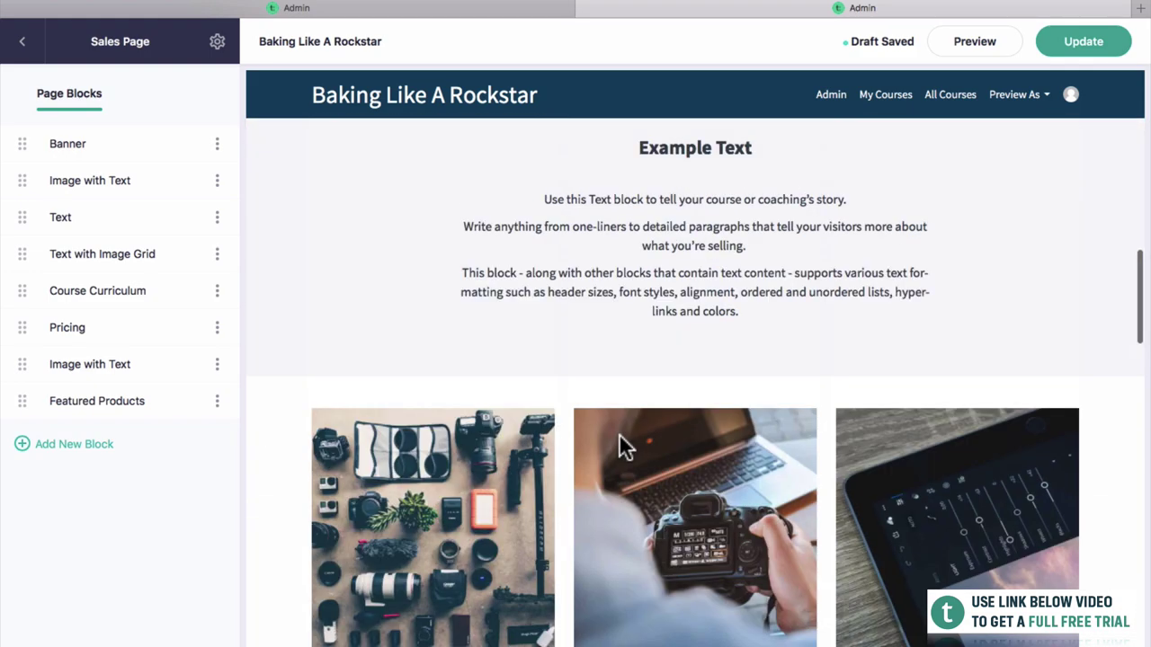
{"action": "scroll", "coordinate": [619, 433], "scroll_direction": "up", "scroll_amount": 10}
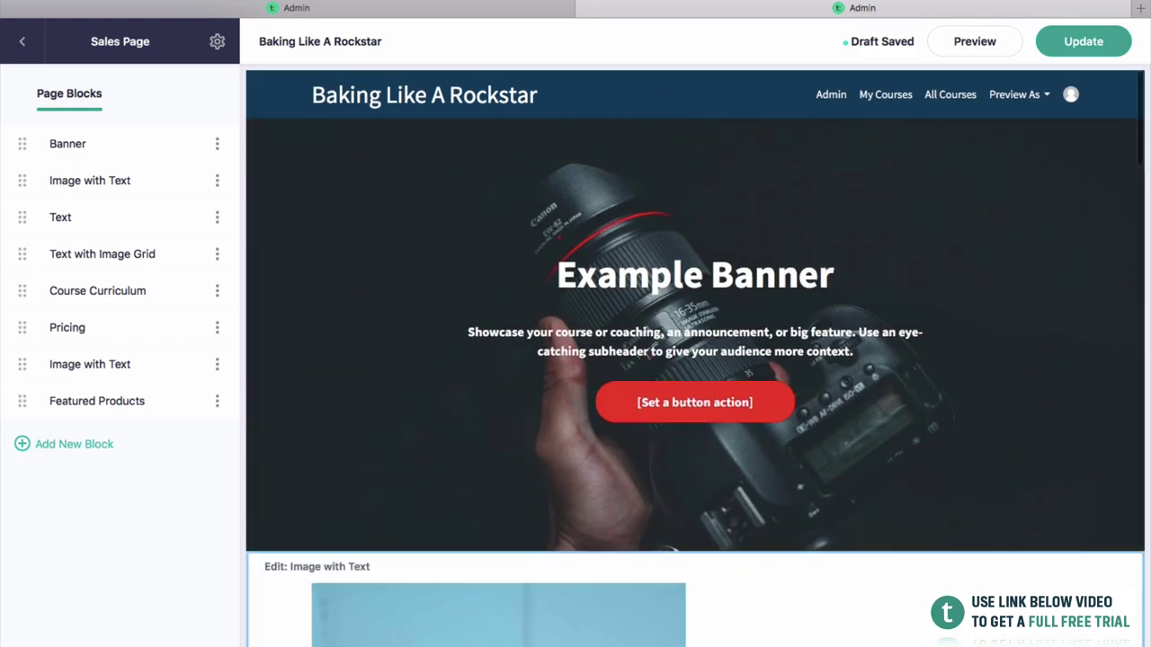
{"action": "scroll", "coordinate": [694, 381], "scroll_direction": "down", "scroll_amount": 2}
{"action": "scroll", "coordinate": [695, 381], "scroll_direction": "up", "scroll_amount": 2}
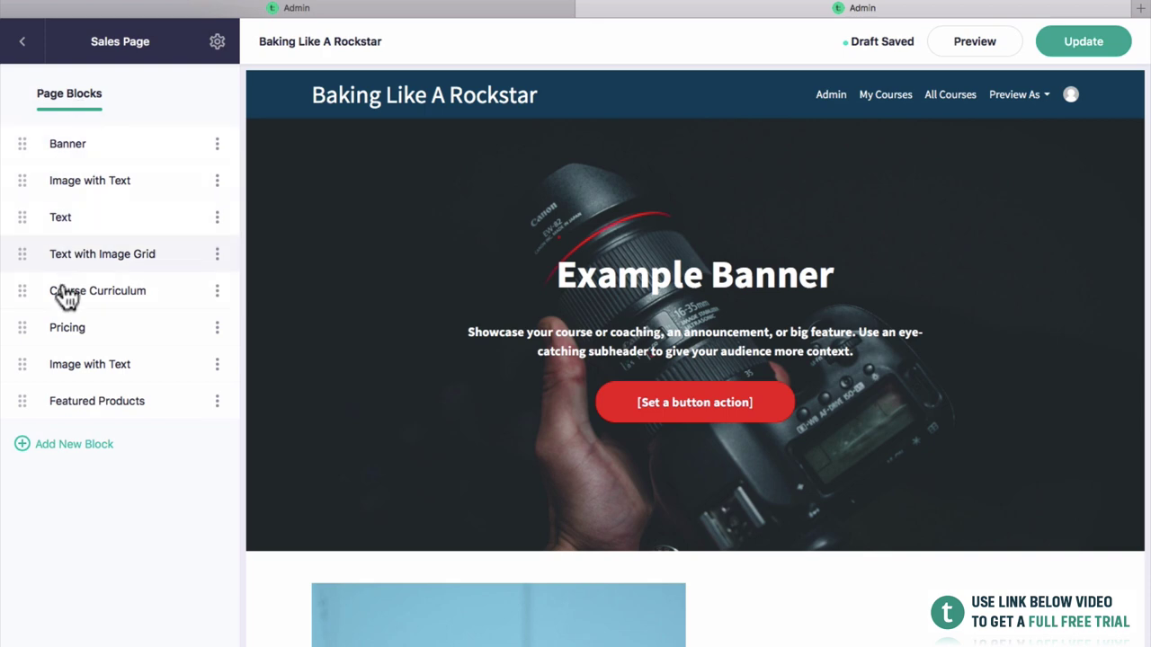
{"action": "scroll", "coordinate": [552, 329], "scroll_direction": "down", "scroll_amount": 2}
{"action": "scroll", "coordinate": [535, 301], "scroll_direction": "up", "scroll_amount": 2}
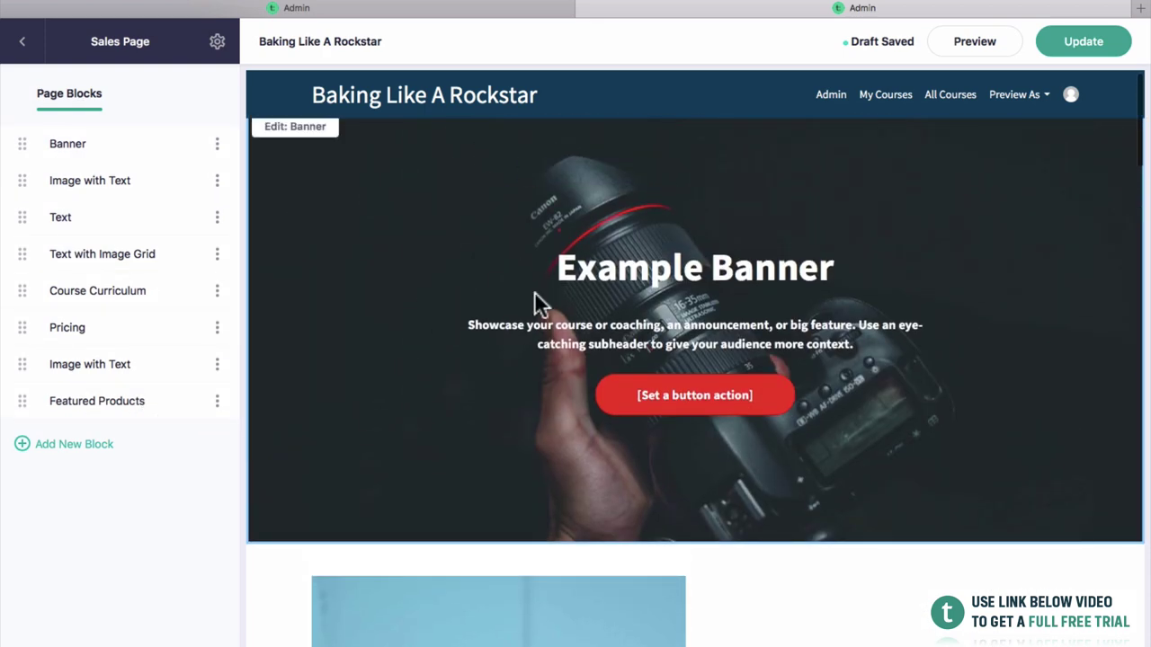
{"action": "scroll", "coordinate": [535, 301], "scroll_direction": "down", "scroll_amount": 4}
{"action": "scroll", "coordinate": [573, 436], "scroll_direction": "down", "scroll_amount": 6}
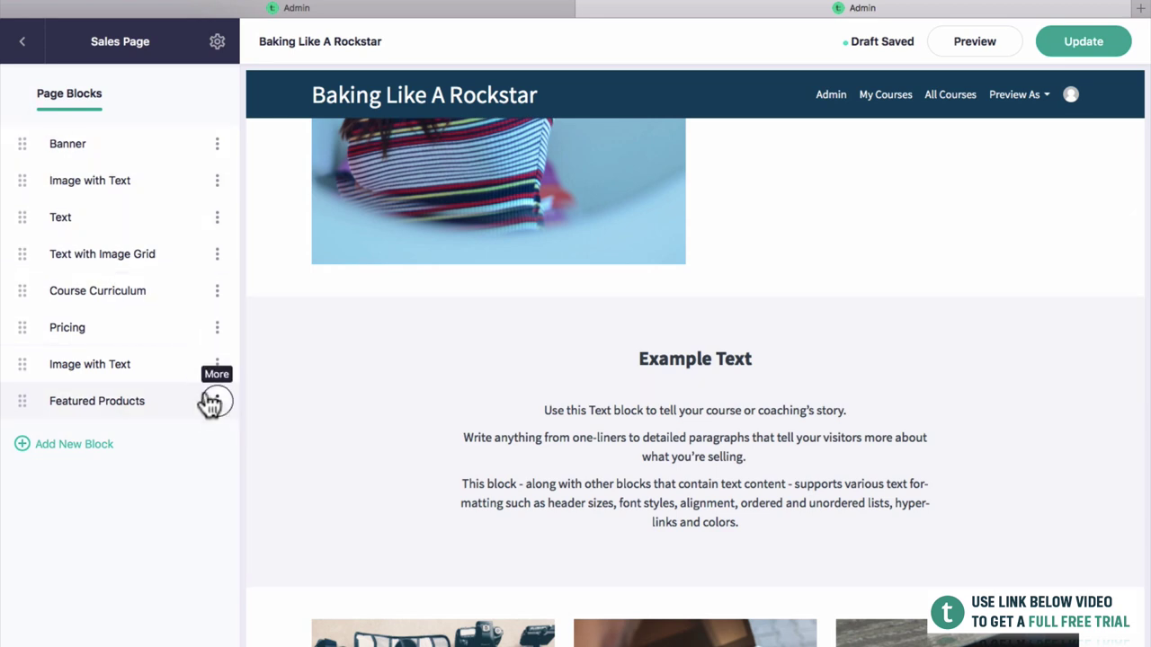
{"action": "scroll", "coordinate": [701, 419], "scroll_direction": "down", "scroll_amount": 10}
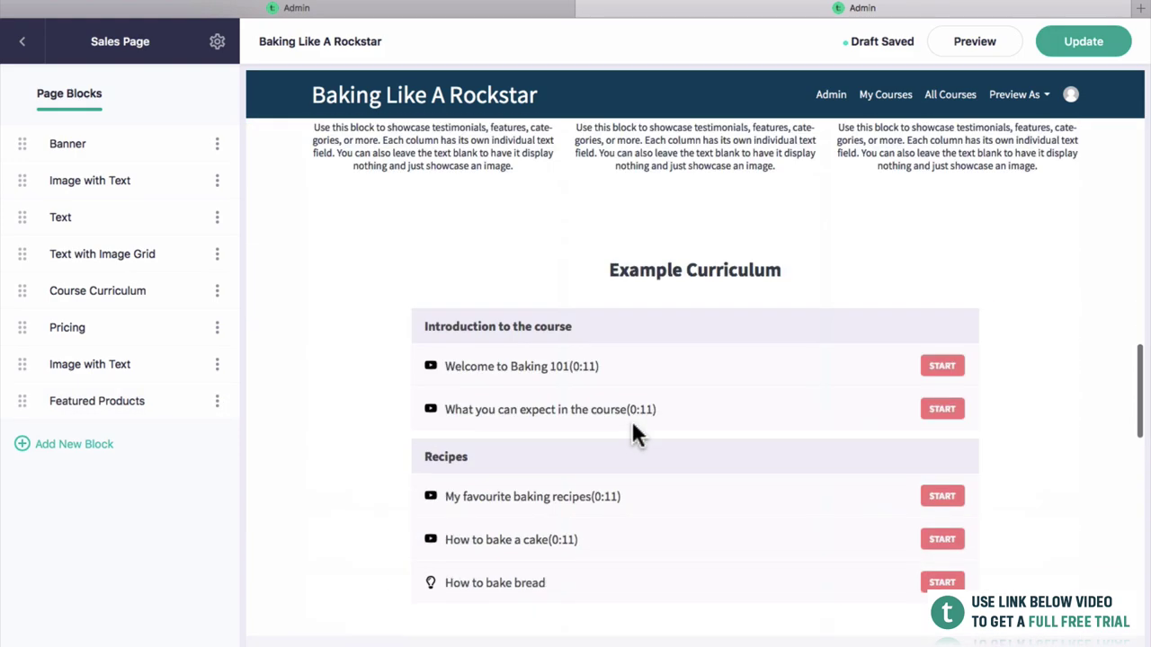
{"action": "scroll", "coordinate": [644, 471], "scroll_direction": "up", "scroll_amount": 15}
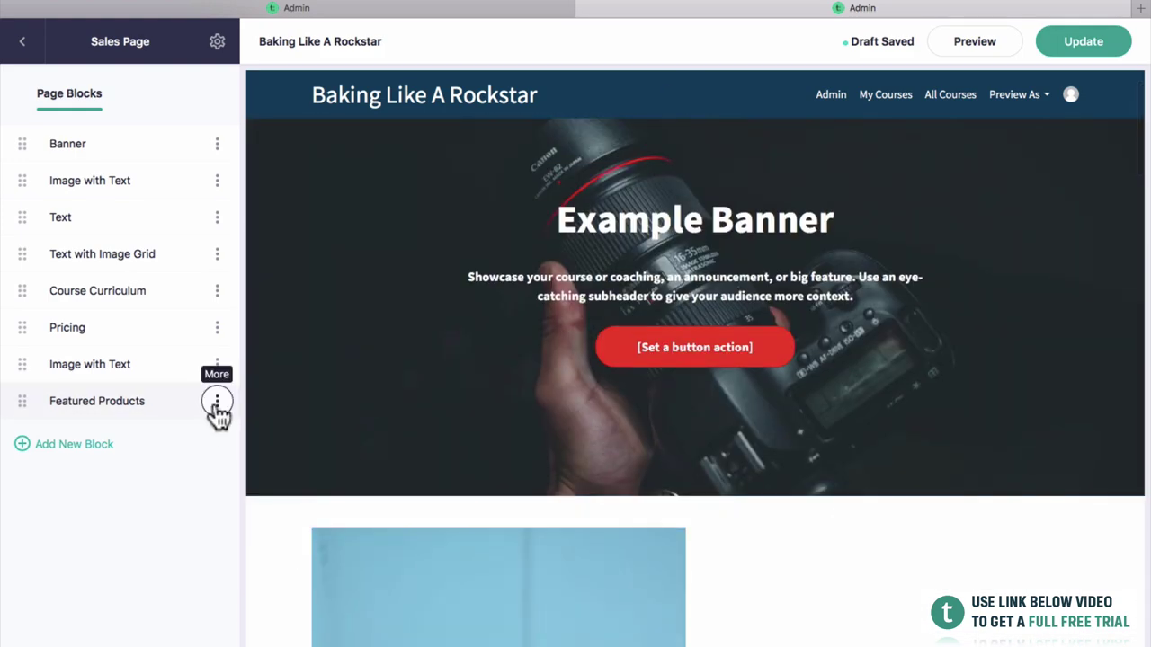
{"action": "left_click", "coordinate": [217, 404]}
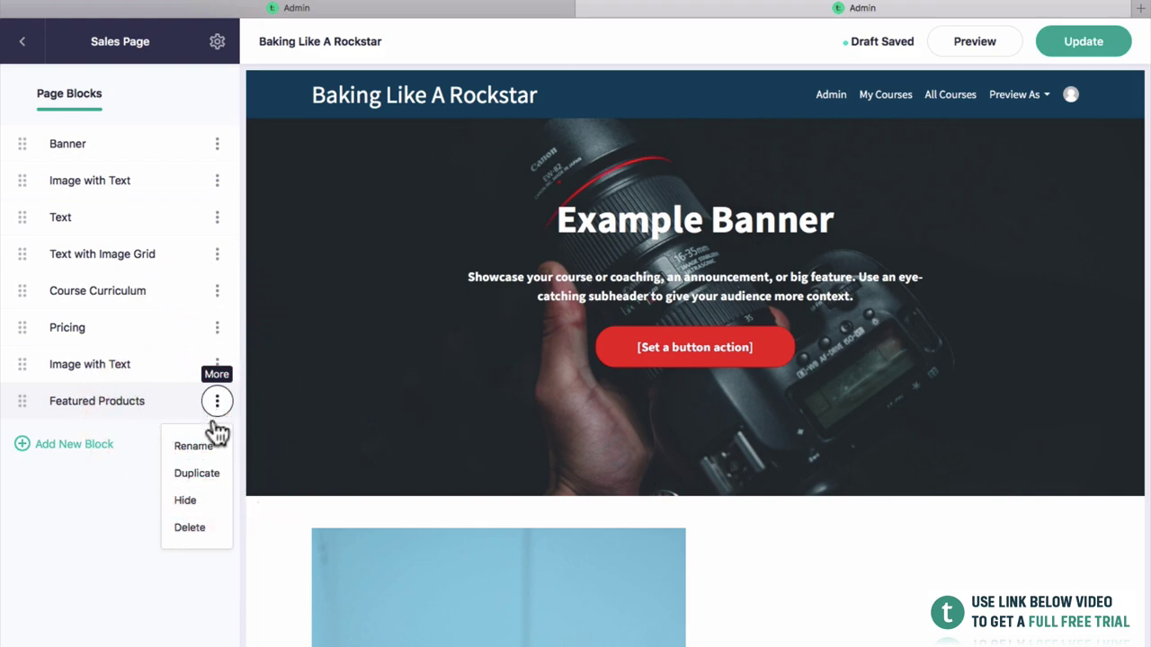
{"action": "left_click", "coordinate": [196, 540]}
{"action": "left_click", "coordinate": [593, 388]}
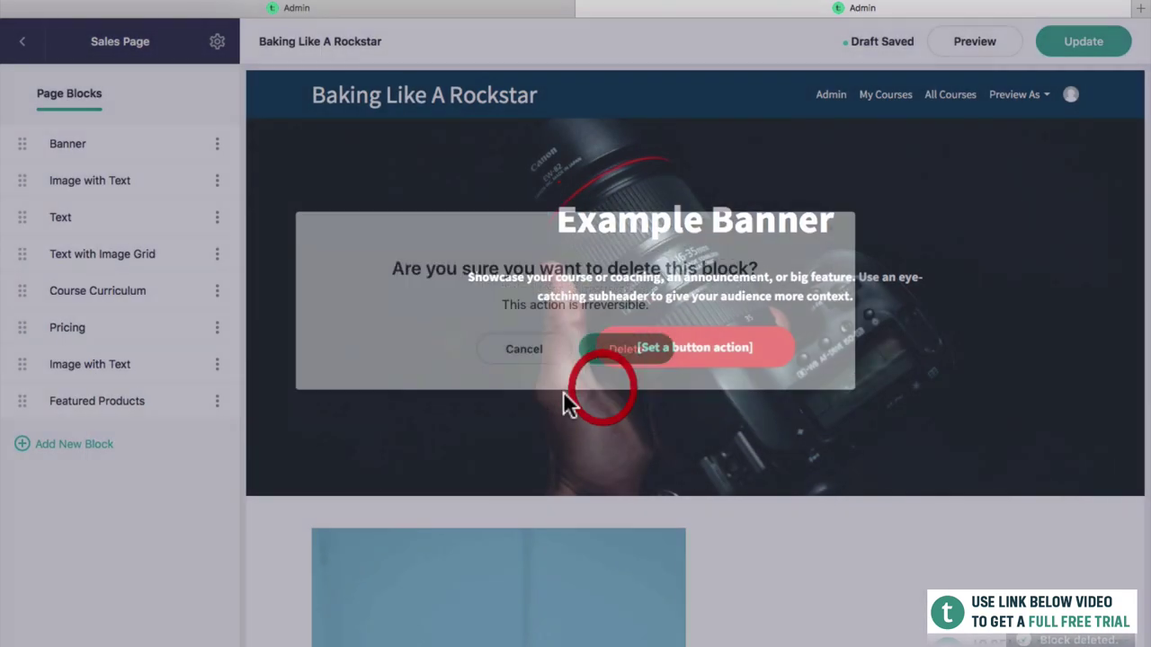
{"action": "left_click", "coordinate": [216, 365]}
{"action": "left_click", "coordinate": [193, 490]}
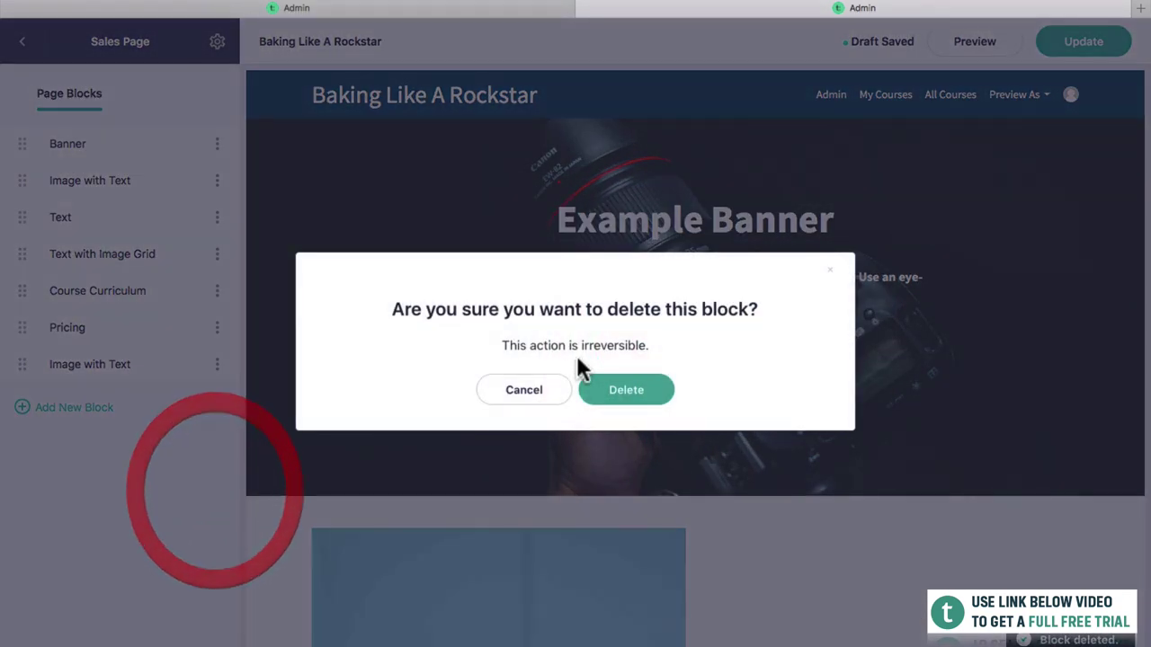
{"action": "left_click", "coordinate": [615, 388]}
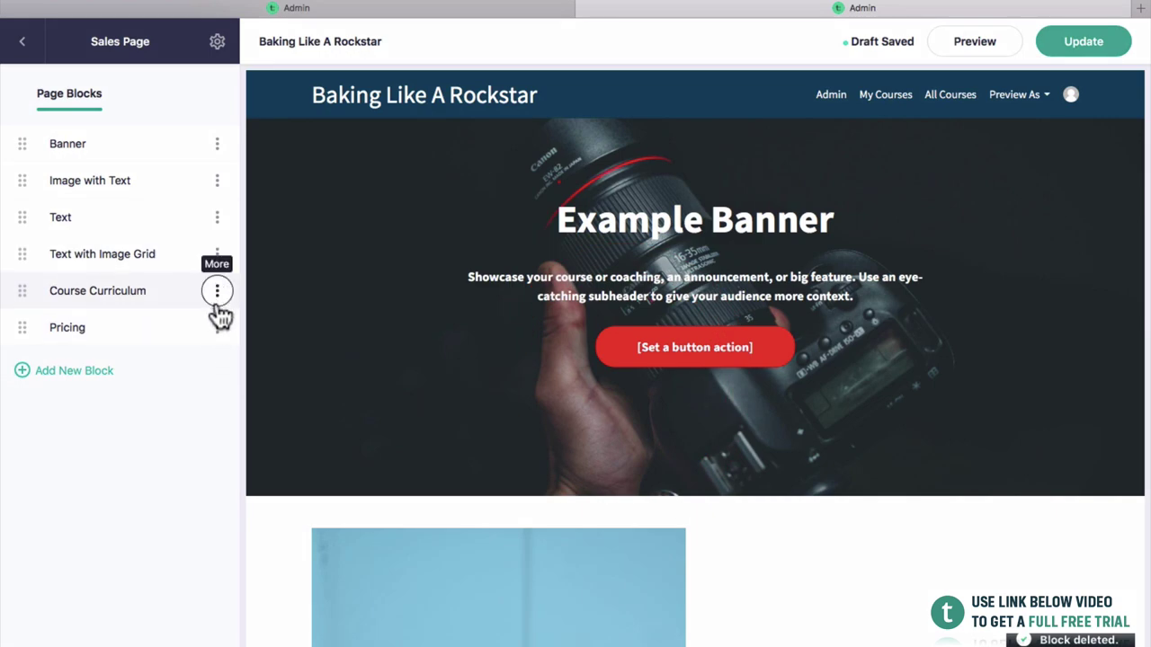
{"action": "left_click", "coordinate": [216, 329]}
{"action": "left_click", "coordinate": [190, 455]}
{"action": "left_click", "coordinate": [600, 388]}
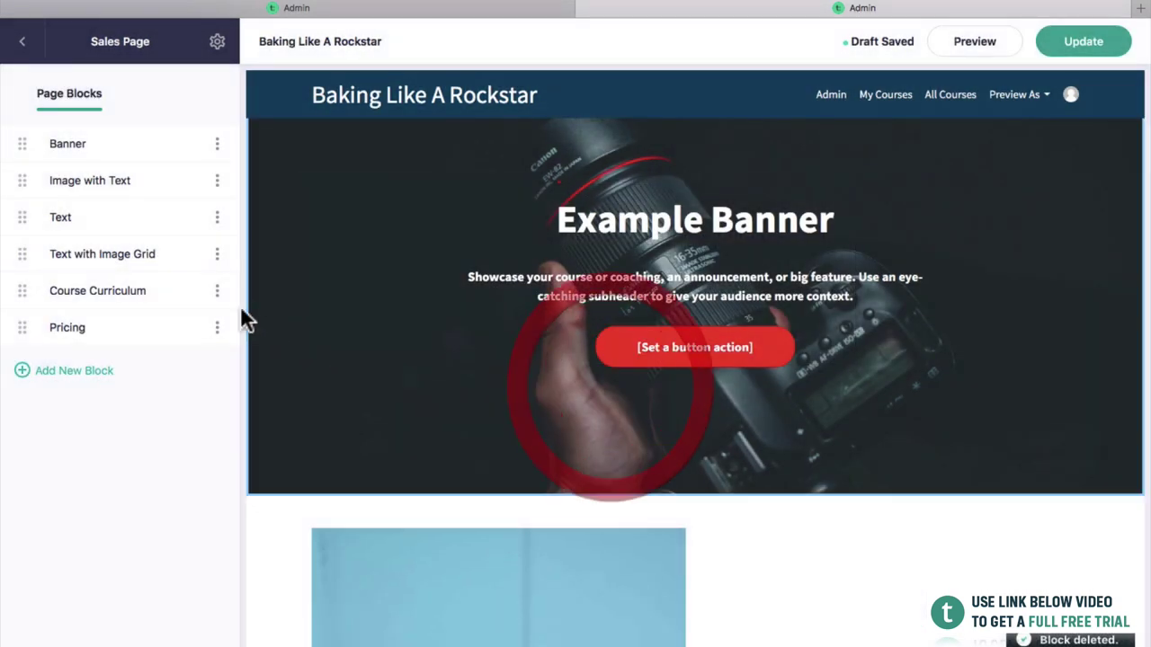
Delete the Course Curriculum, Text with Image Grid, Text and Image with Text blocks, leaving only Banner.
{"action": "left_click", "coordinate": [217, 290]}
{"action": "left_click", "coordinate": [208, 416]}
{"action": "left_click", "coordinate": [598, 387]}
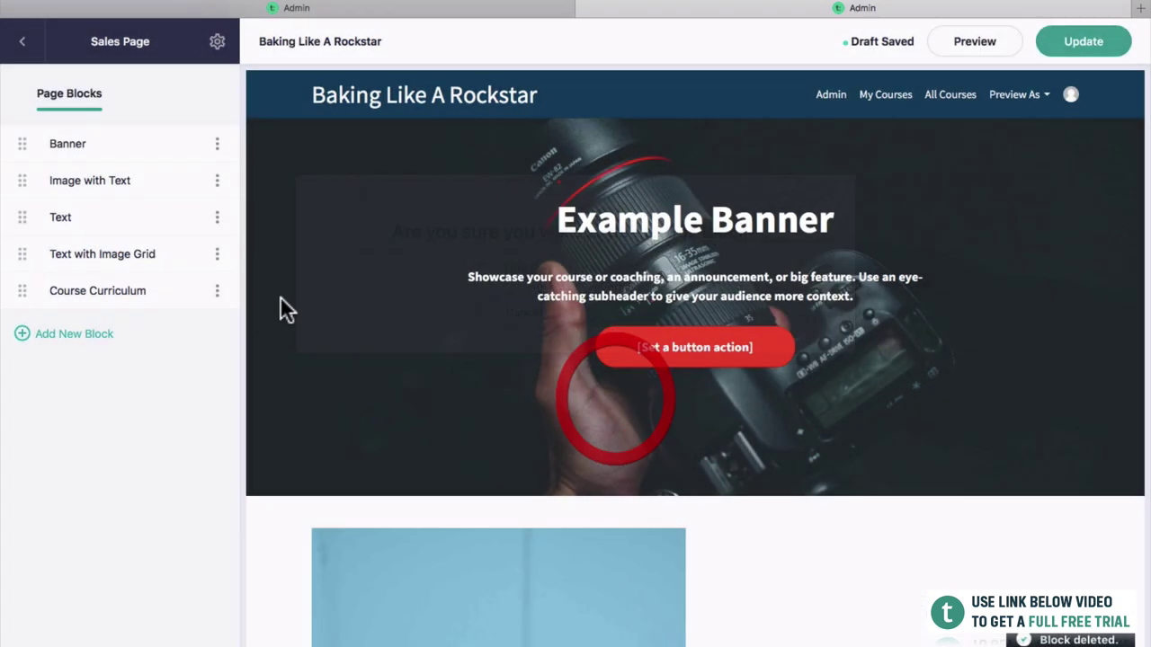
{"action": "left_click", "coordinate": [217, 254]}
{"action": "left_click", "coordinate": [203, 382]}
{"action": "left_click", "coordinate": [586, 388]}
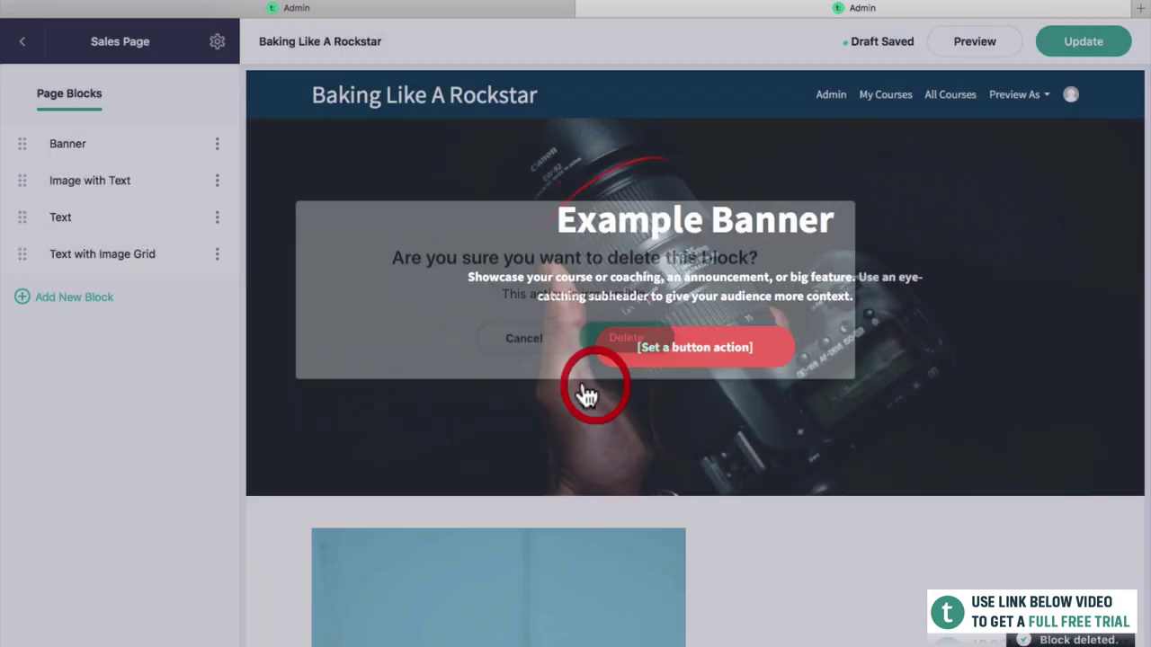
{"action": "left_click", "coordinate": [216, 217]}
{"action": "left_click", "coordinate": [203, 344]}
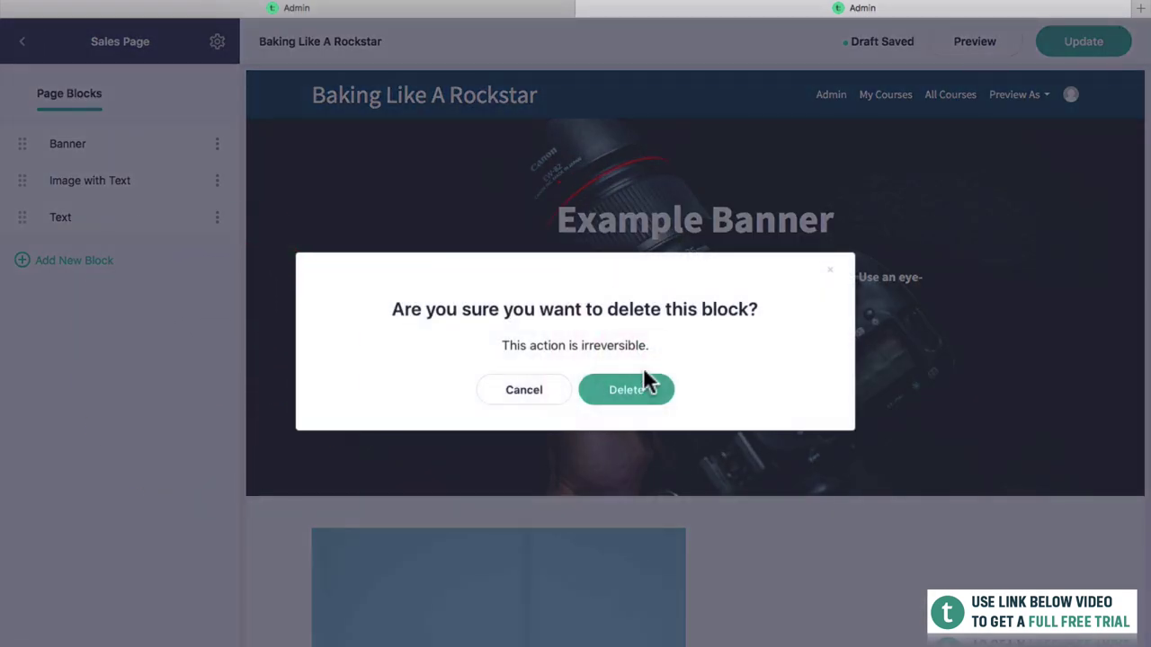
{"action": "left_click", "coordinate": [640, 387]}
{"action": "left_click", "coordinate": [216, 181]}
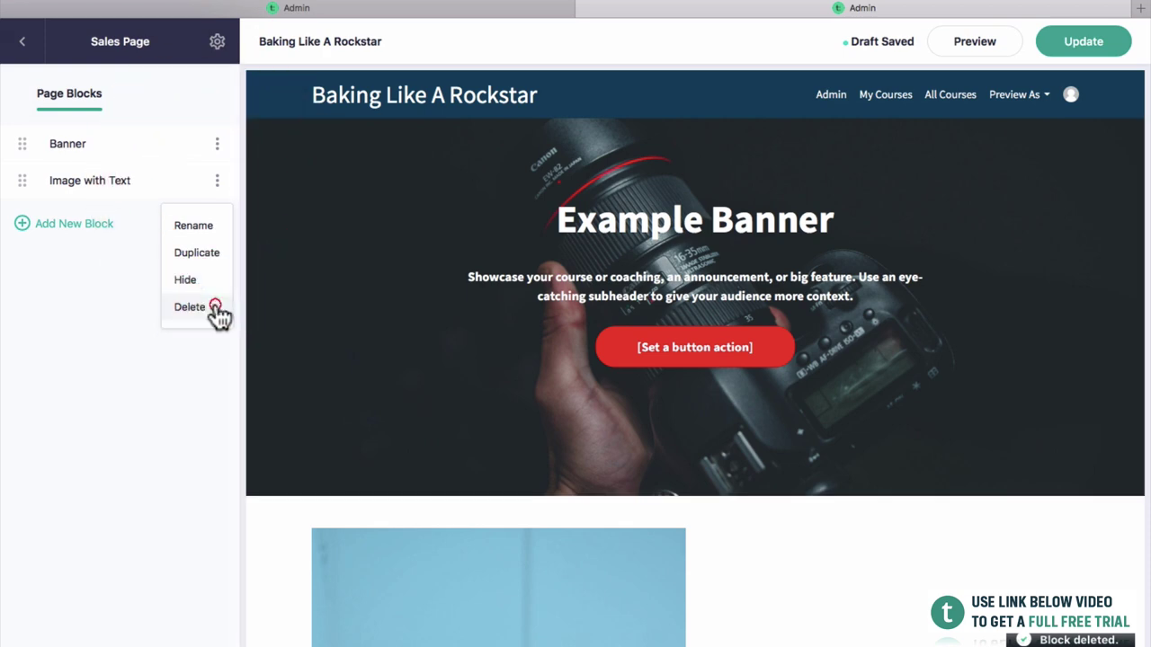
{"action": "left_click", "coordinate": [214, 308]}
{"action": "left_click", "coordinate": [628, 375]}
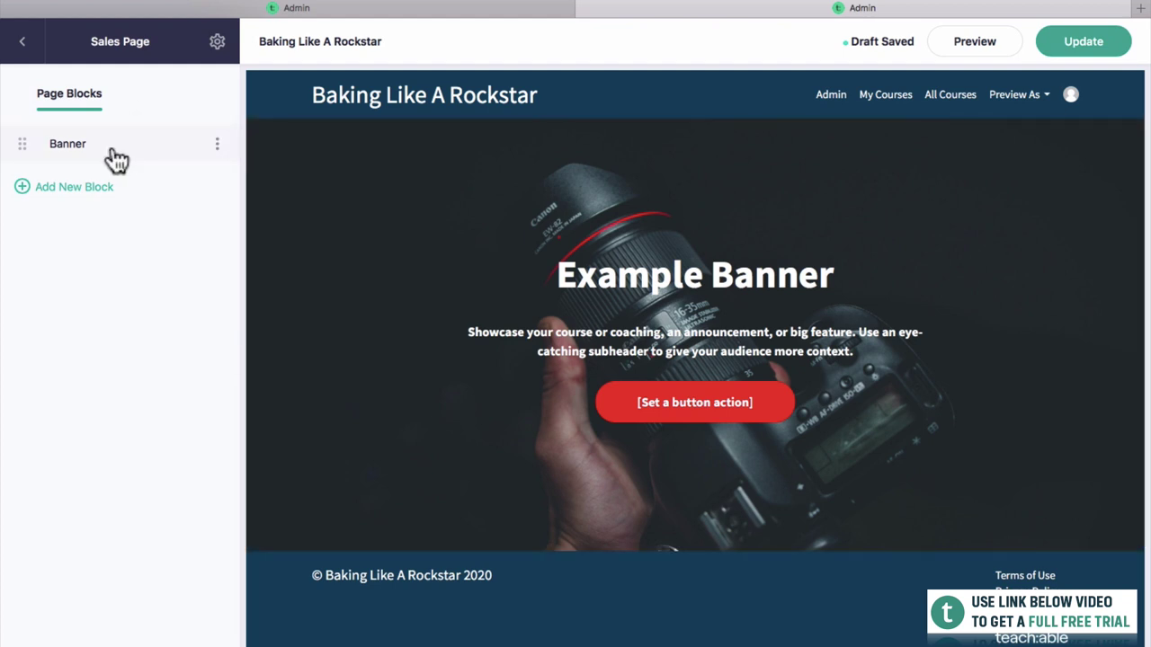
{"action": "left_click", "coordinate": [114, 154]}
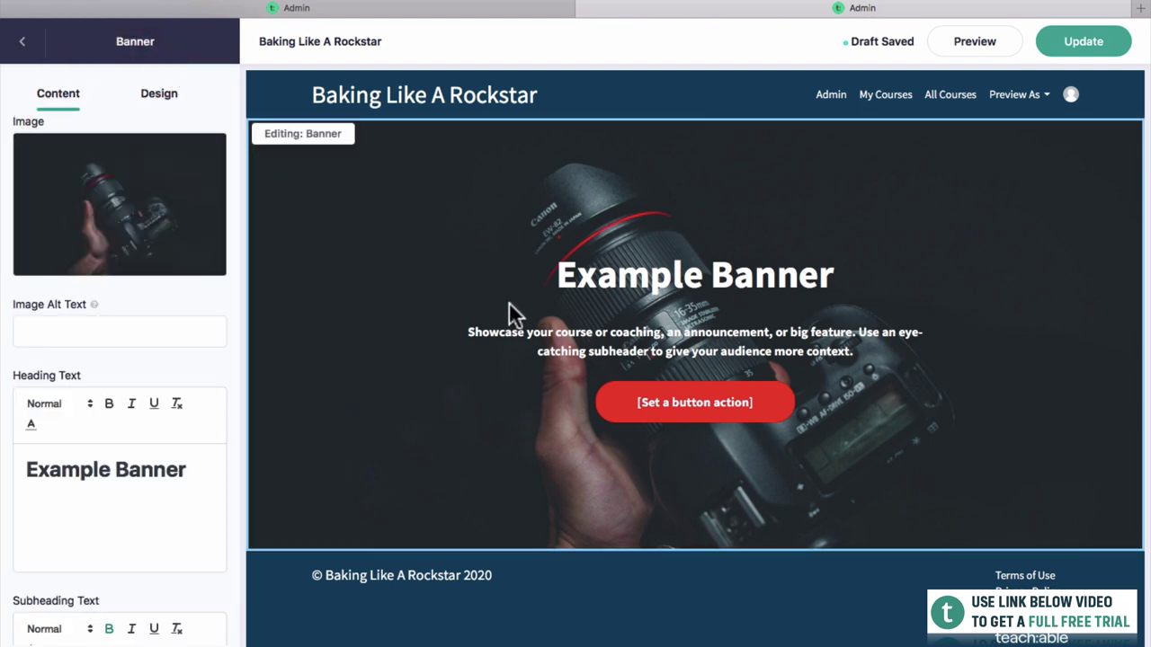
Upload the hands-holding-a-round-loaf photo from the Photos folder as the banner image.
{"action": "mouse_move", "coordinate": [174, 222]}
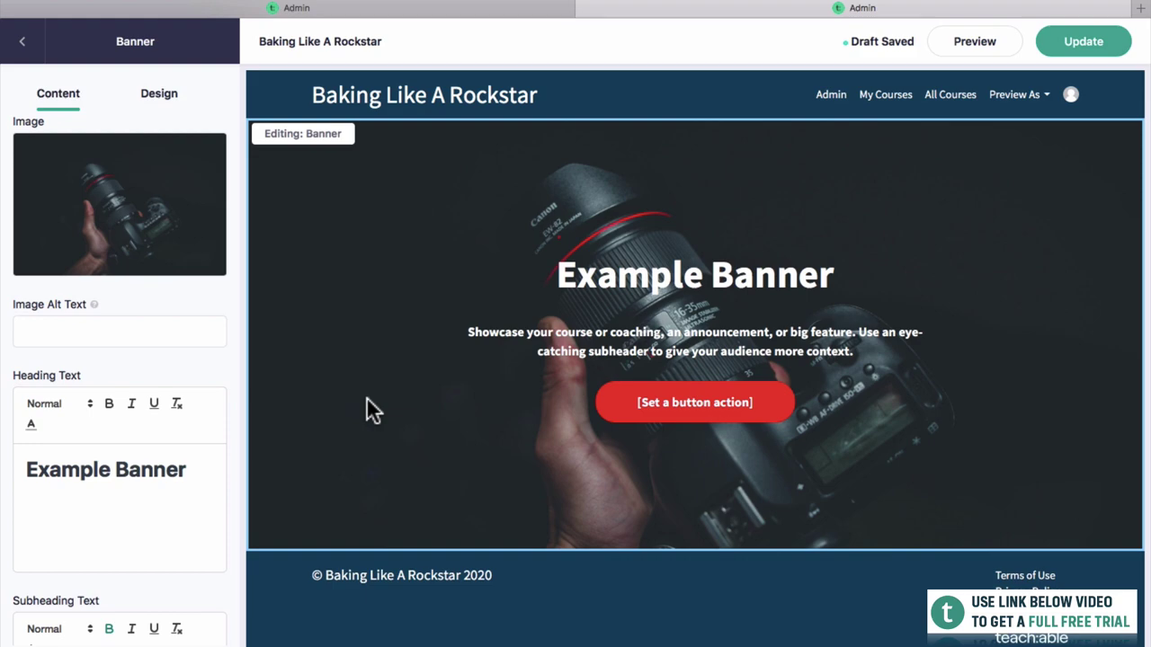
{"action": "mouse_move", "coordinate": [193, 257]}
{"action": "left_click", "coordinate": [131, 194]}
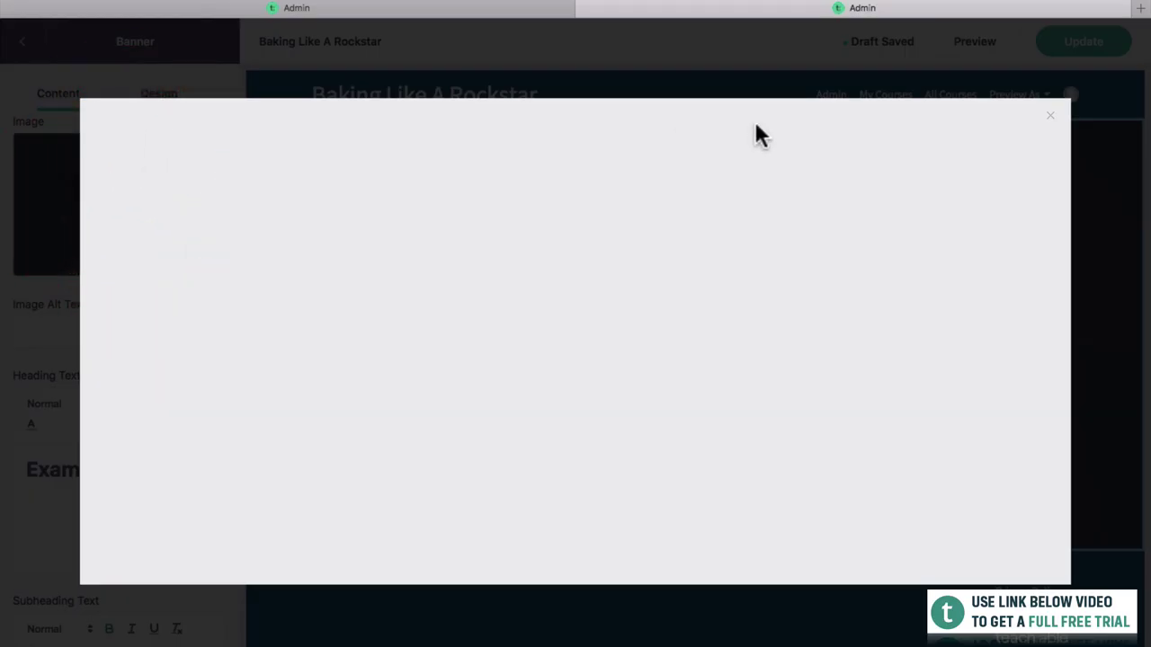
{"action": "left_click_drag", "start_coordinate": [1145, 161], "coordinate": [910, 147]}
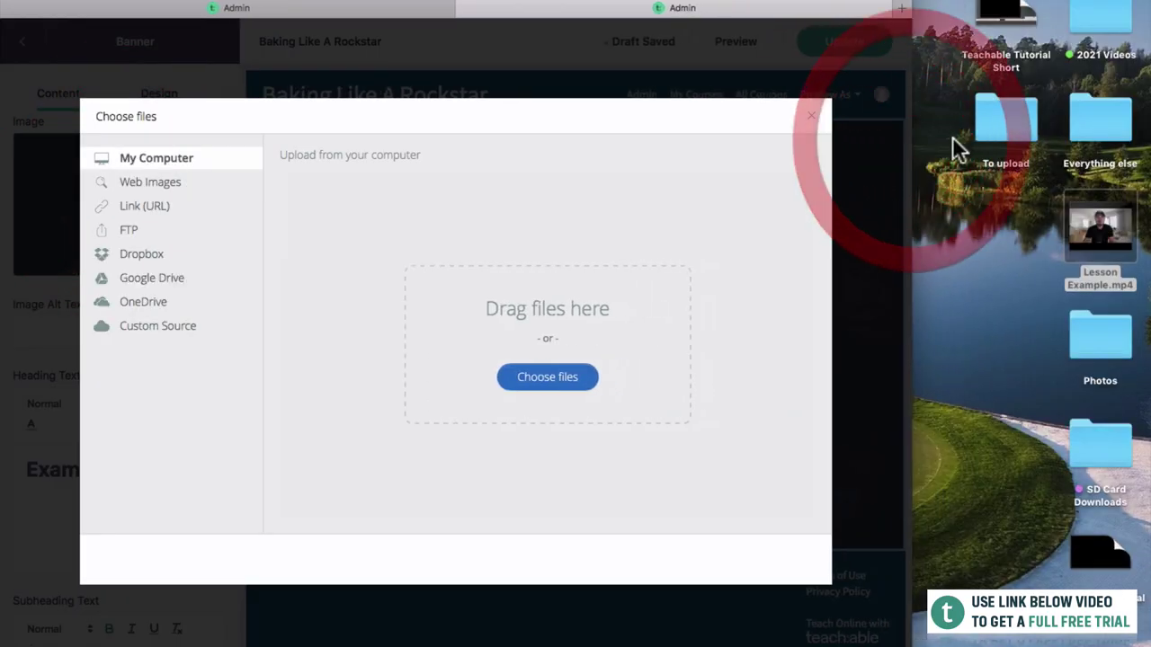
{"action": "double_click", "coordinate": [1094, 328]}
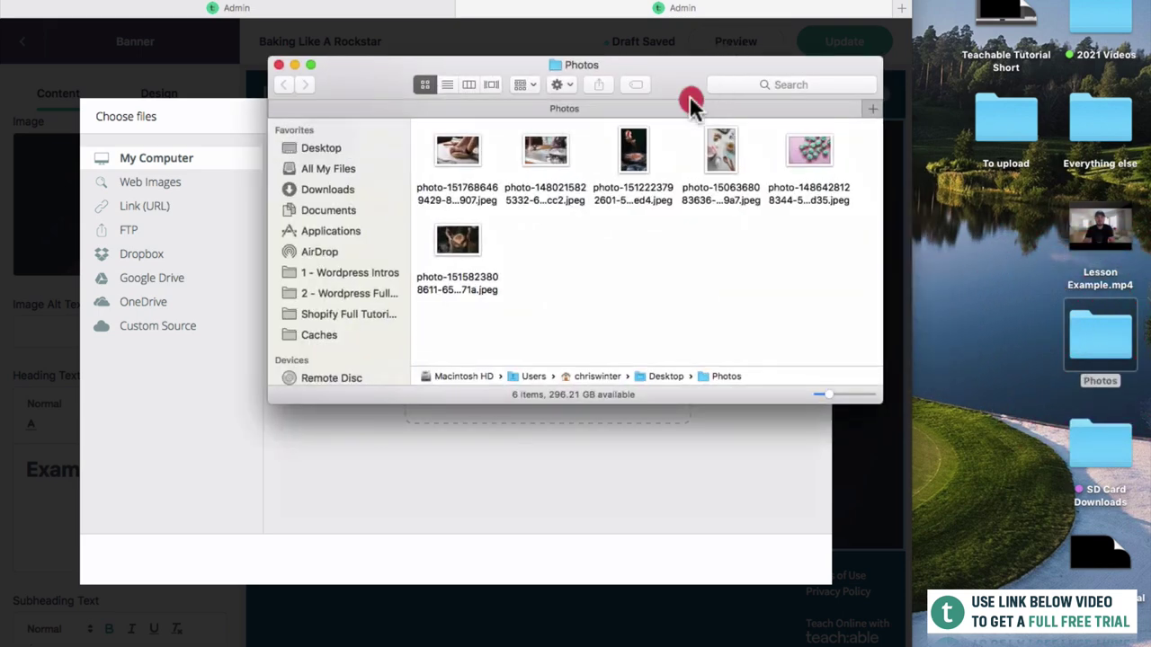
{"action": "left_click_drag", "start_coordinate": [683, 90], "coordinate": [1131, 205]}
{"action": "left_click", "coordinate": [733, 88]}
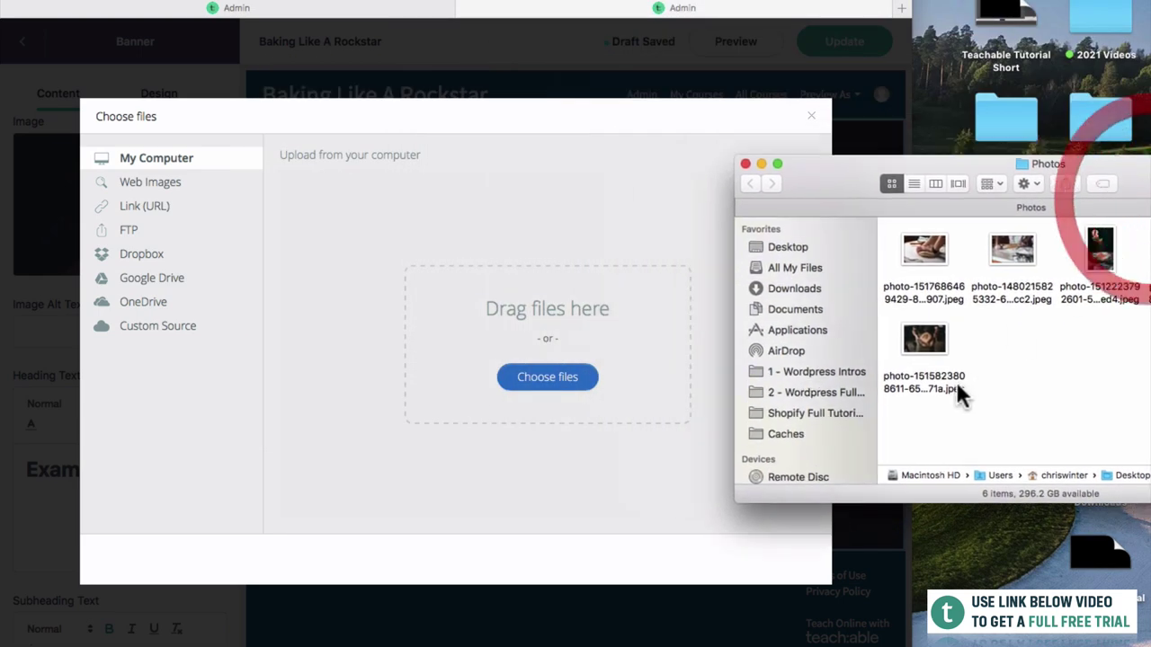
{"action": "left_click_drag", "start_coordinate": [957, 388], "coordinate": [549, 274]}
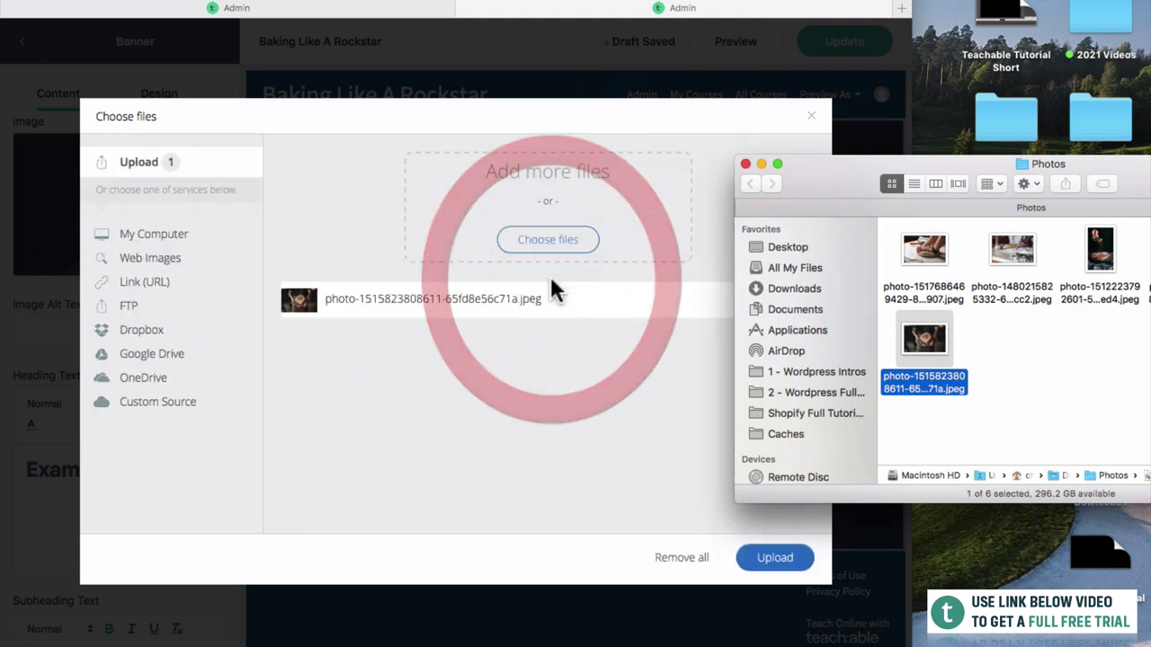
{"action": "left_click", "coordinate": [643, 526]}
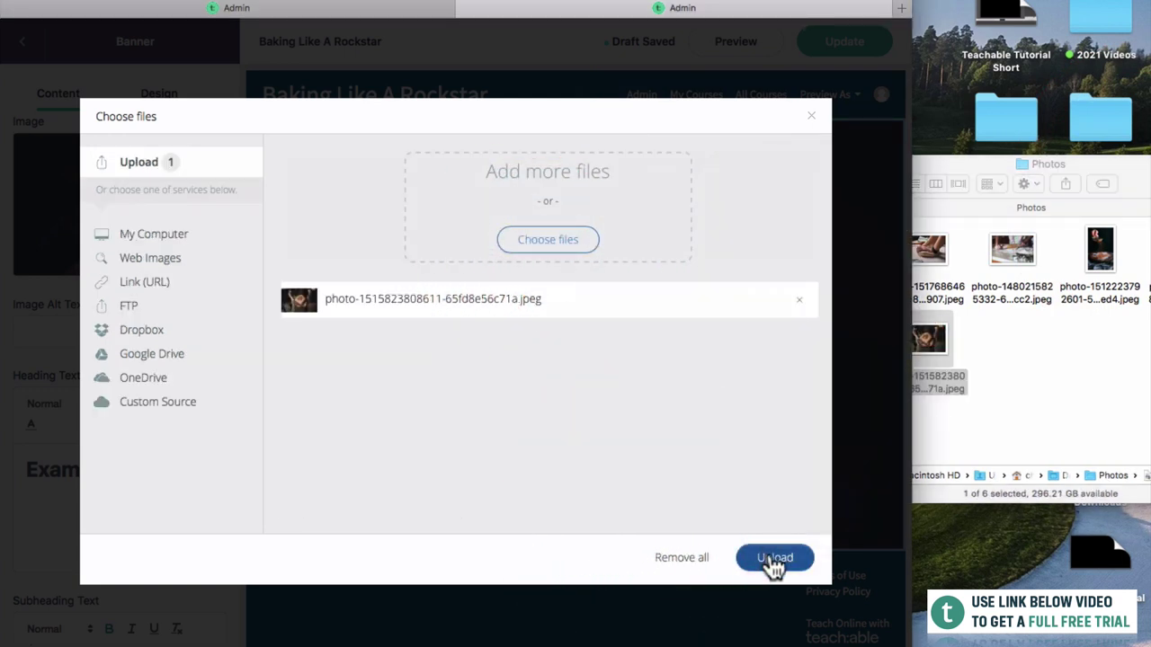
{"action": "left_click", "coordinate": [773, 559]}
{"action": "double_click", "coordinate": [770, 7]}
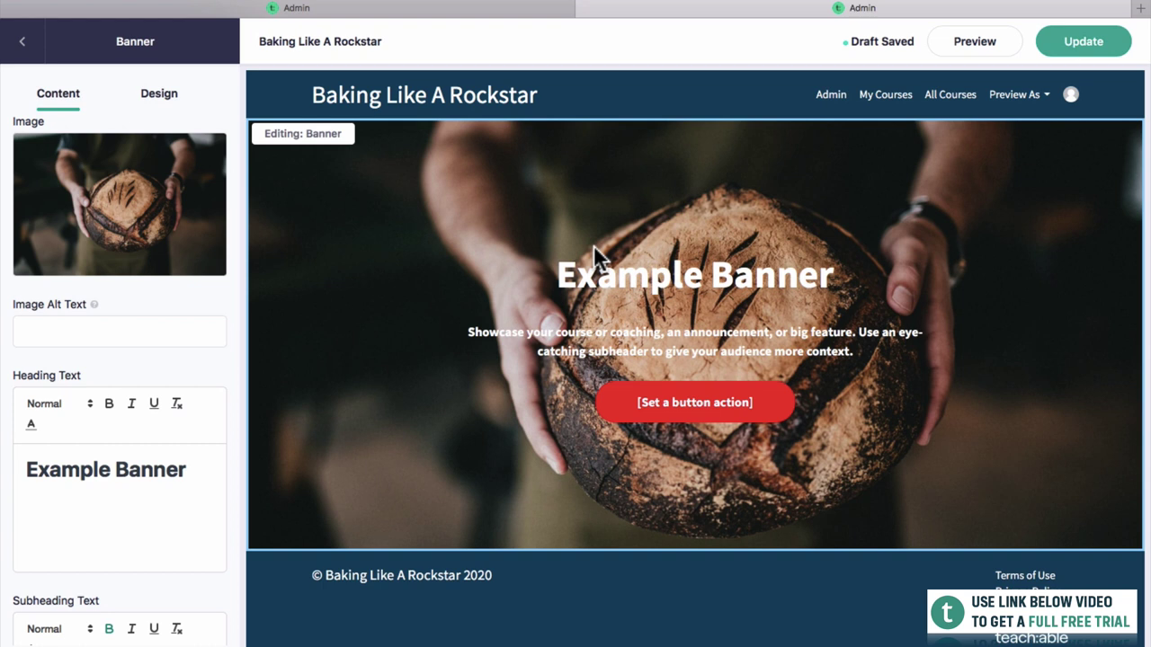
Change the banner heading to 'BAKING 101' and the subheading to the welcome sentence about learning to bake.
{"action": "left_click_drag", "start_coordinate": [186, 465], "coordinate": [8, 463]}
{"action": "type", "text": "B"}
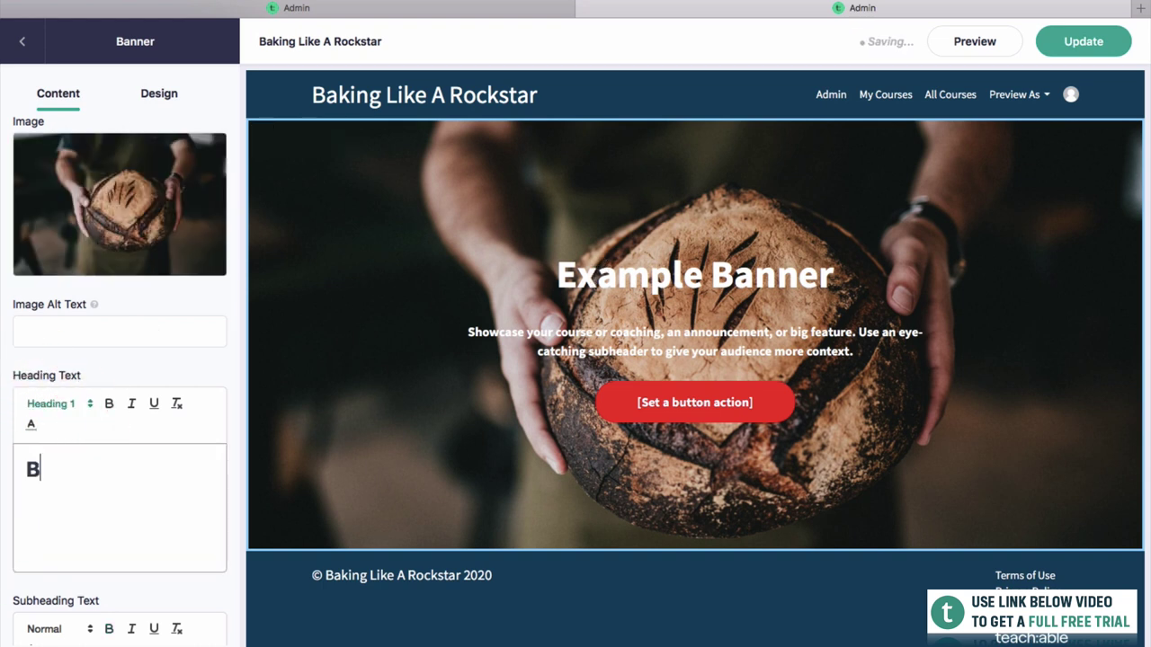
{"action": "type", "text": "AKING 101"}
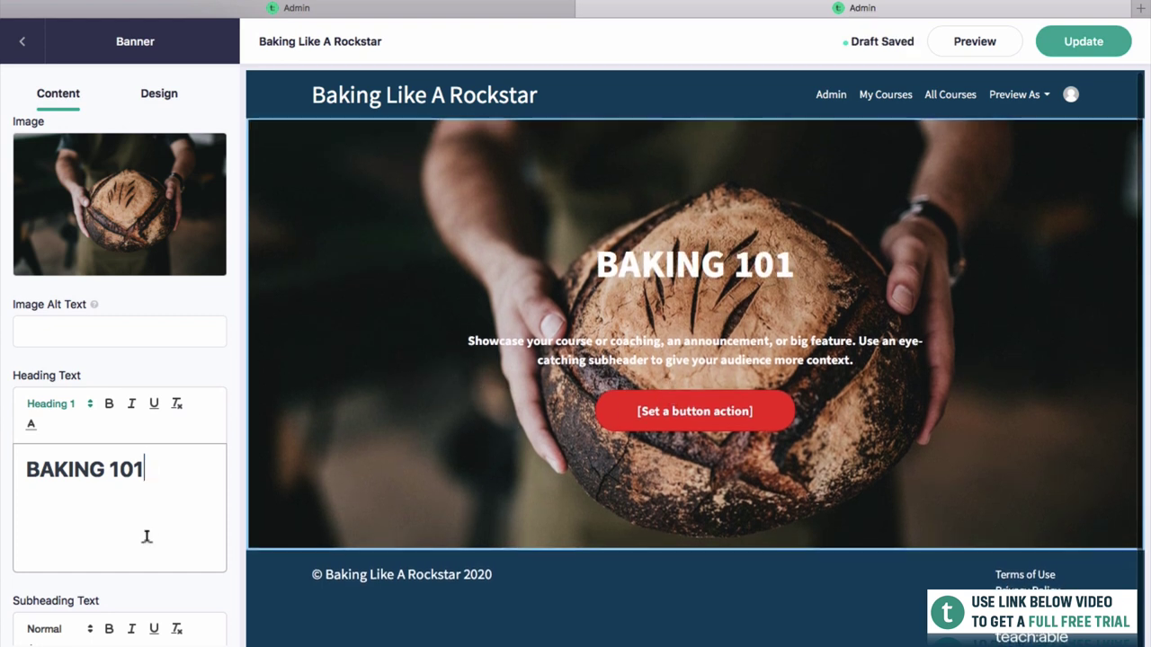
{"action": "scroll", "coordinate": [147, 537], "scroll_direction": "down", "scroll_amount": 5}
{"action": "left_click_drag", "start_coordinate": [152, 506], "coordinate": [6, 428]}
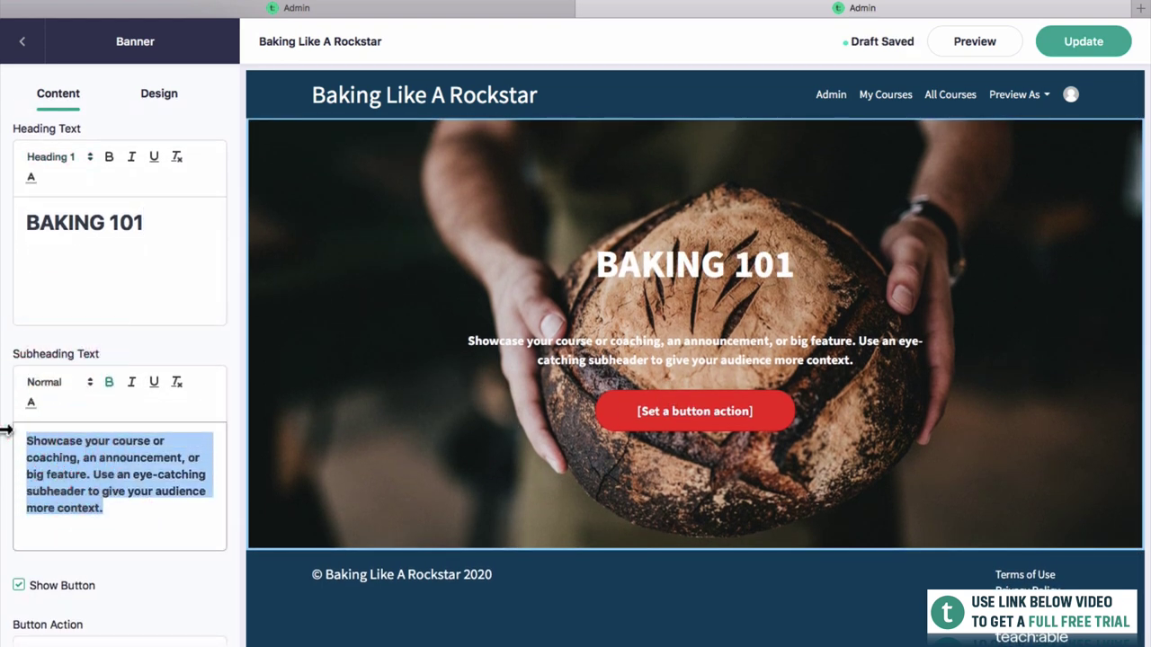
{"action": "type", "text": "Welc"}
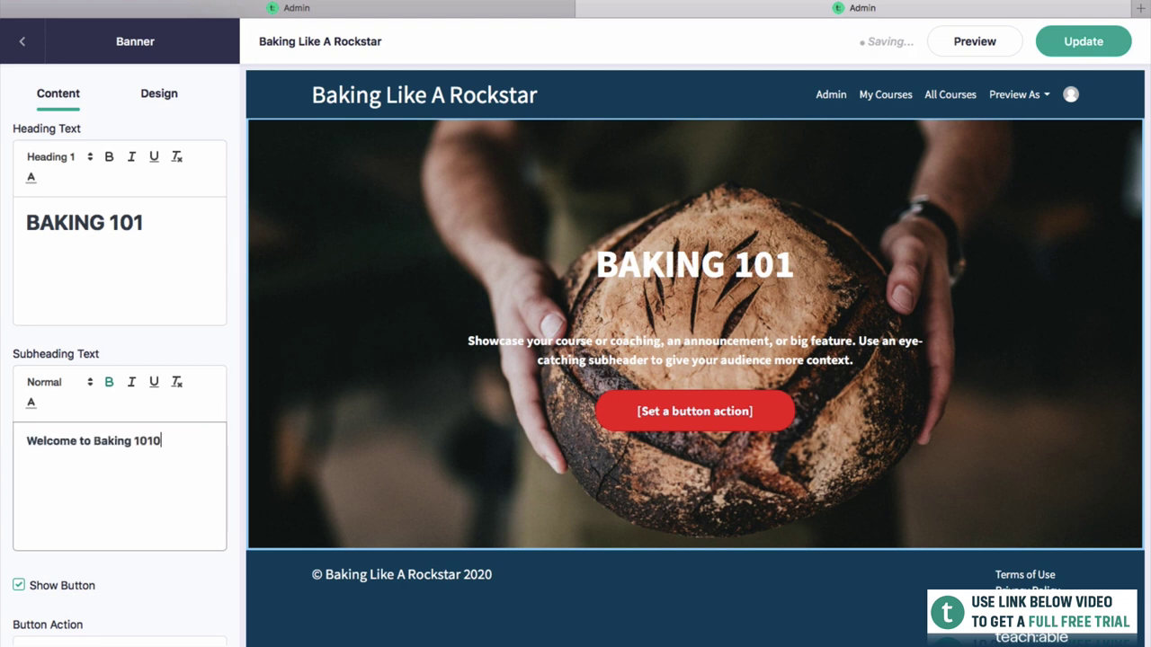
{"action": "type", "text": "ome to Baking 101. This is the world's best course"}
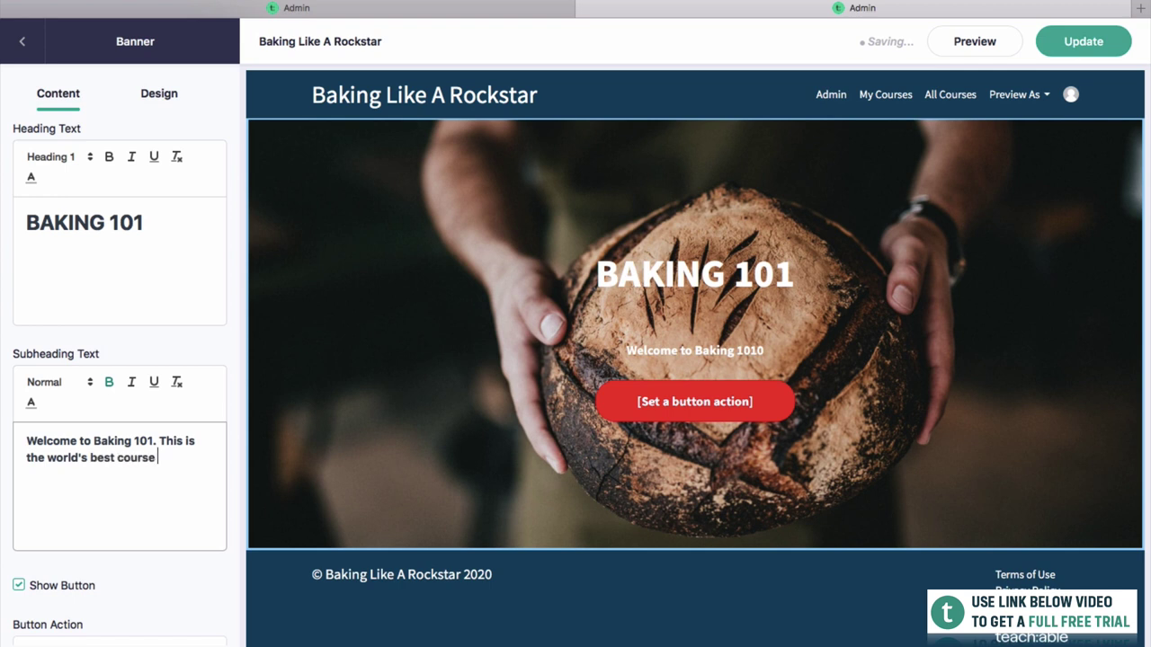
{"action": "type", "text": " about learning"}
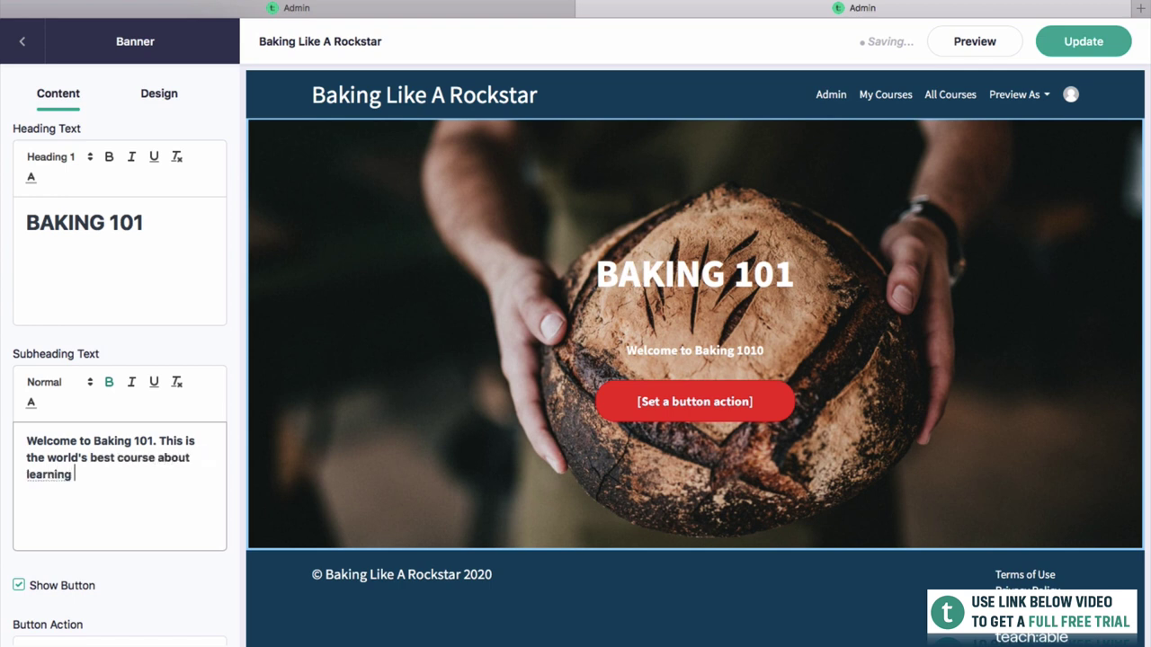
{"action": "type", "text": " how to bake."}
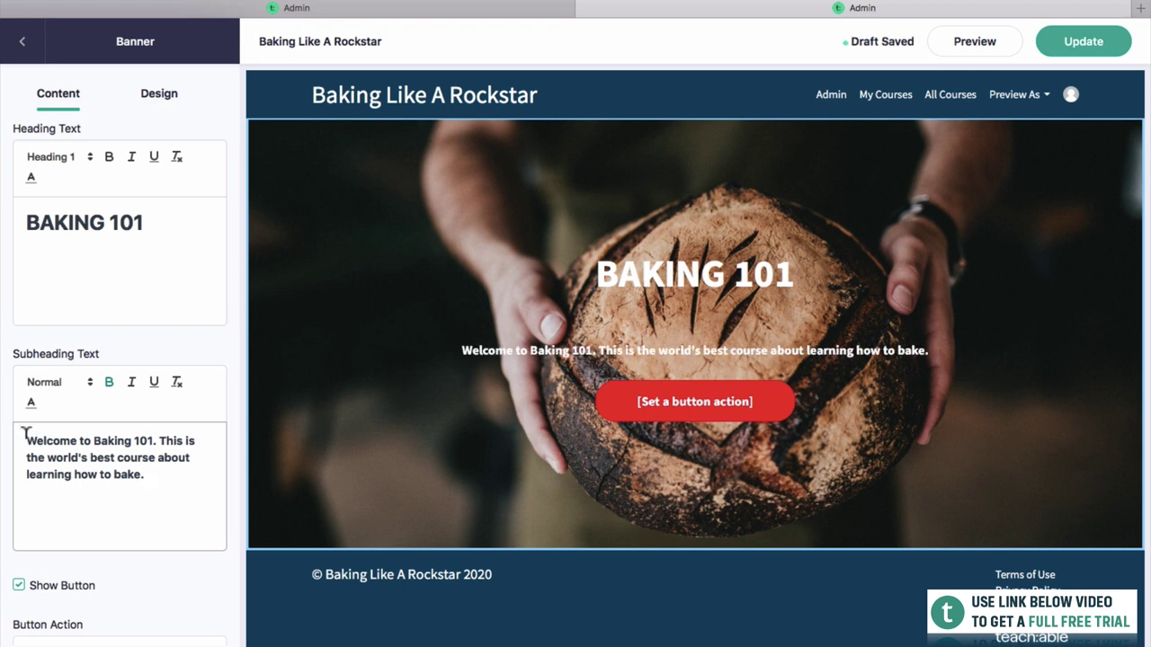
Format the welcome subheading as Heading 4.
{"action": "left_click_drag", "start_coordinate": [153, 474], "coordinate": [28, 434]}
{"action": "left_click", "coordinate": [51, 385]}
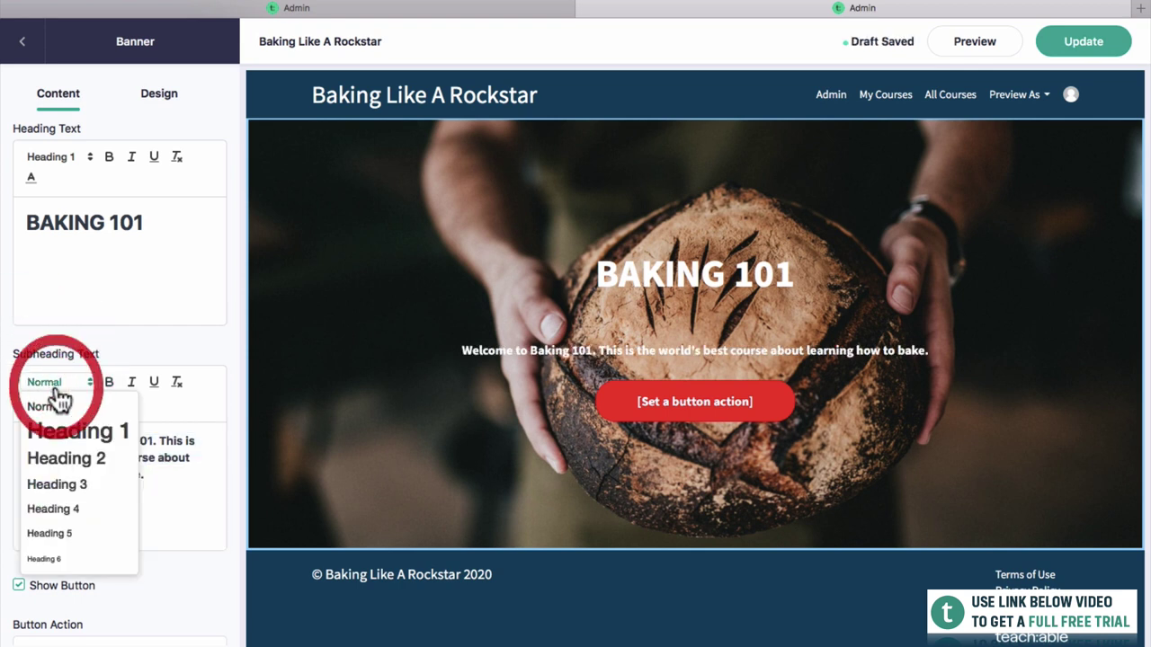
{"action": "left_click", "coordinate": [64, 510]}
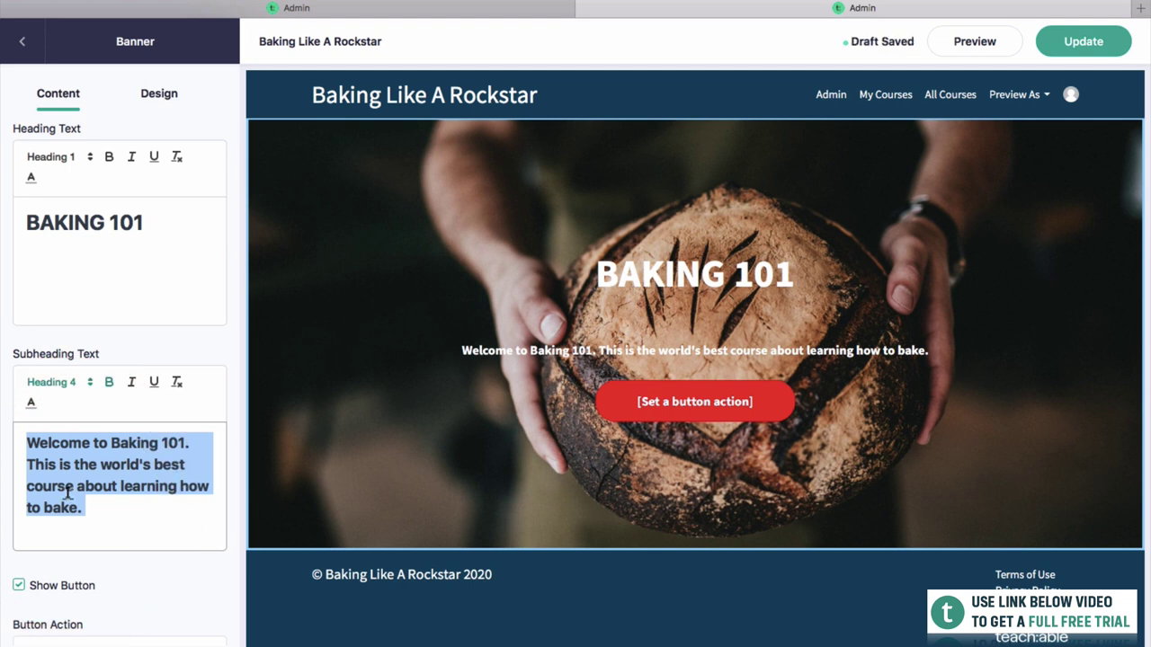
{"action": "left_click_drag", "start_coordinate": [142, 220], "coordinate": [26, 217]}
{"action": "left_click", "coordinate": [137, 199]}
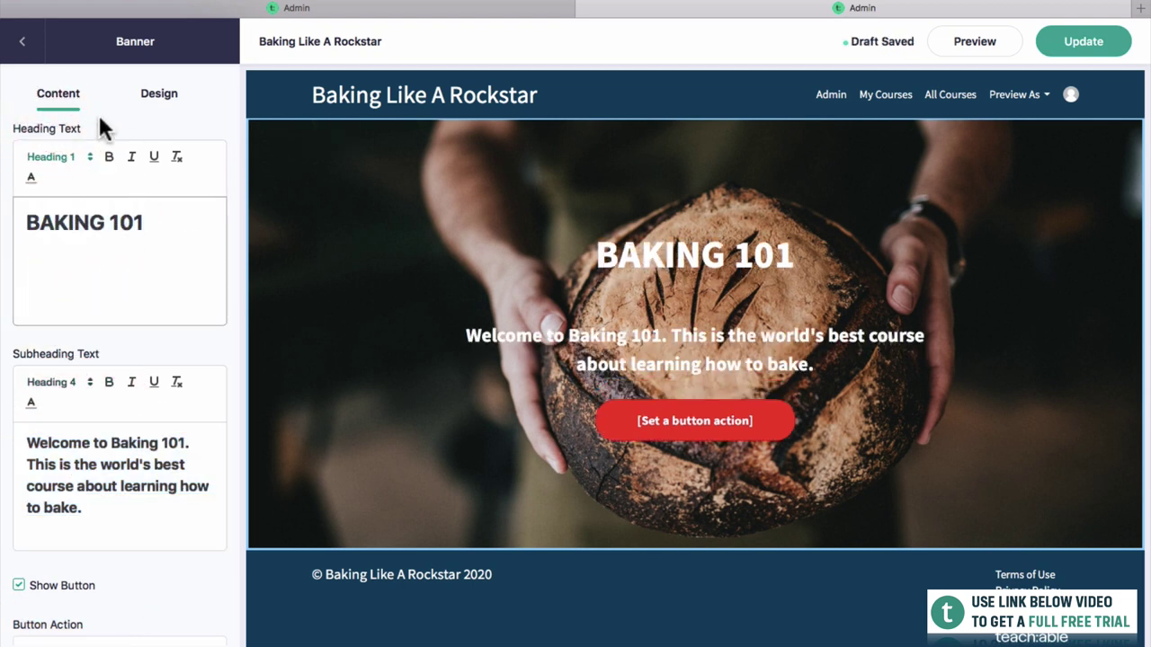
{"action": "scroll", "coordinate": [149, 210], "scroll_direction": "down", "scroll_amount": 3}
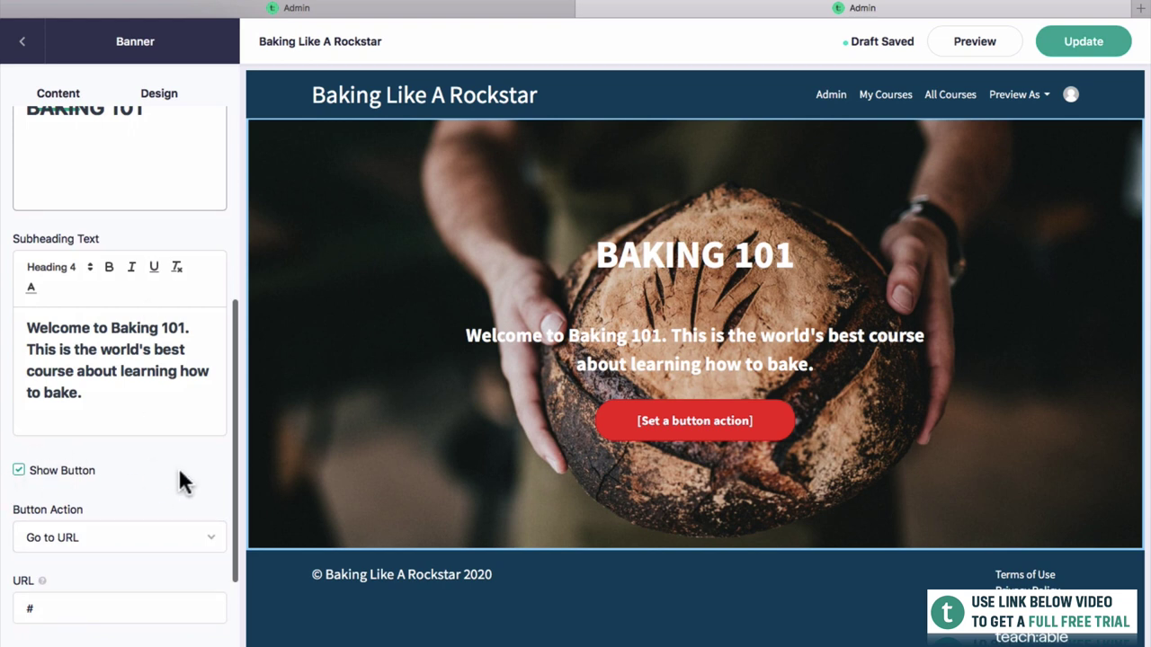
Make the banner button go to the checkout page for the $100 pricing plan.
{"action": "scroll", "coordinate": [177, 465], "scroll_direction": "down", "scroll_amount": 1}
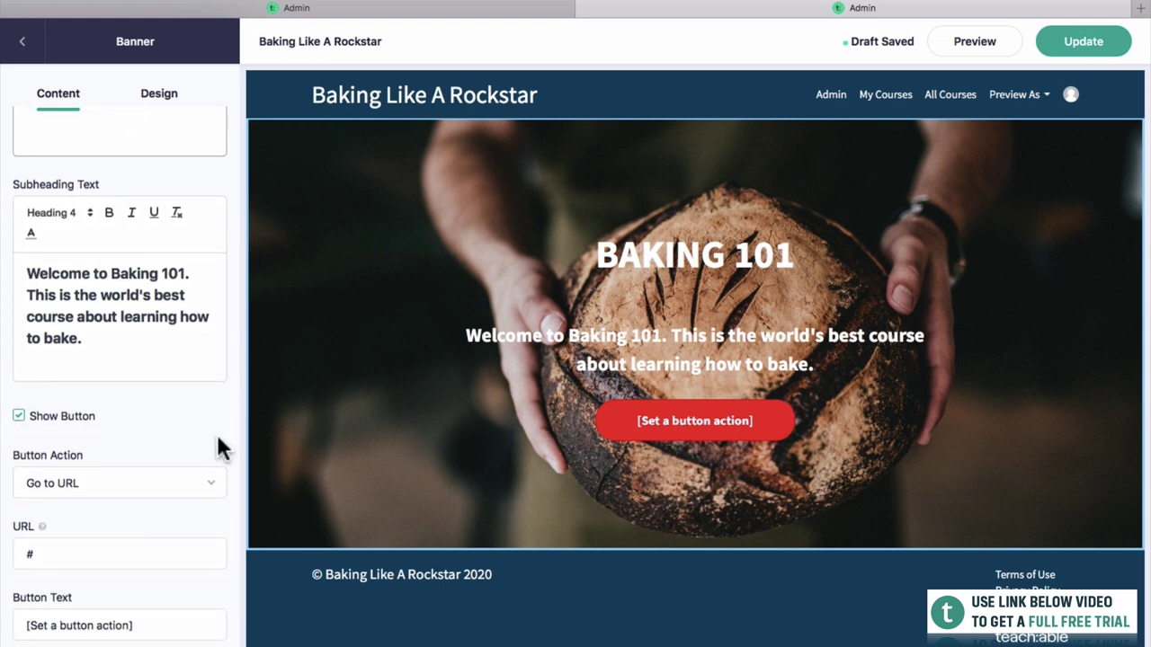
{"action": "scroll", "coordinate": [216, 439], "scroll_direction": "down", "scroll_amount": 1}
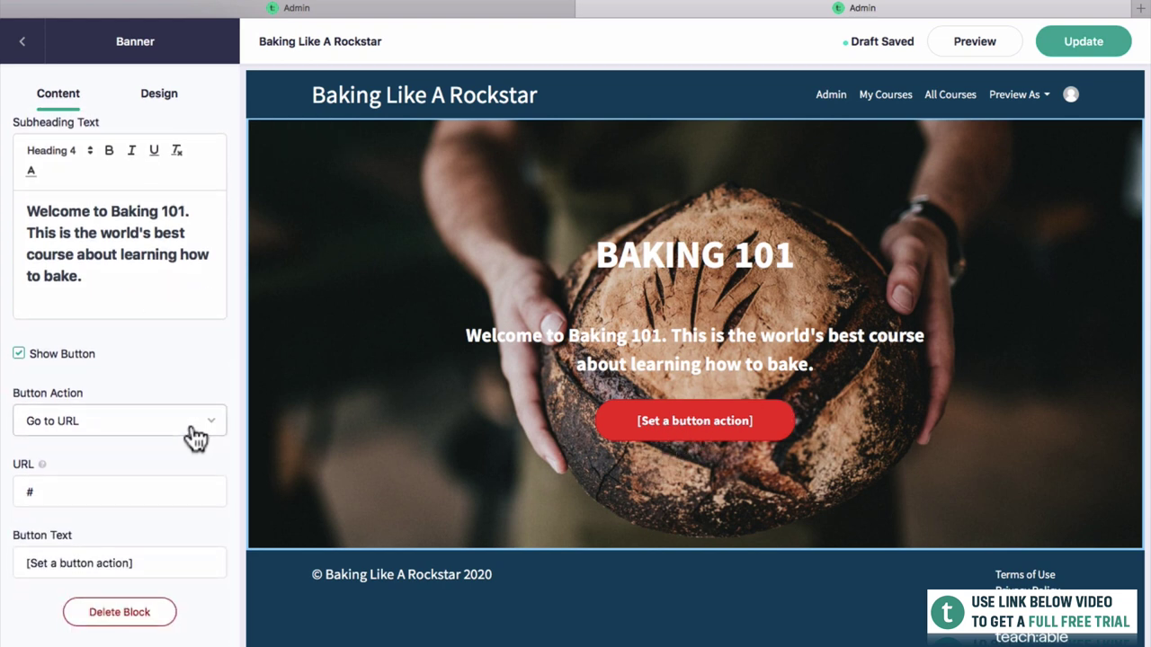
{"action": "left_click", "coordinate": [186, 433]}
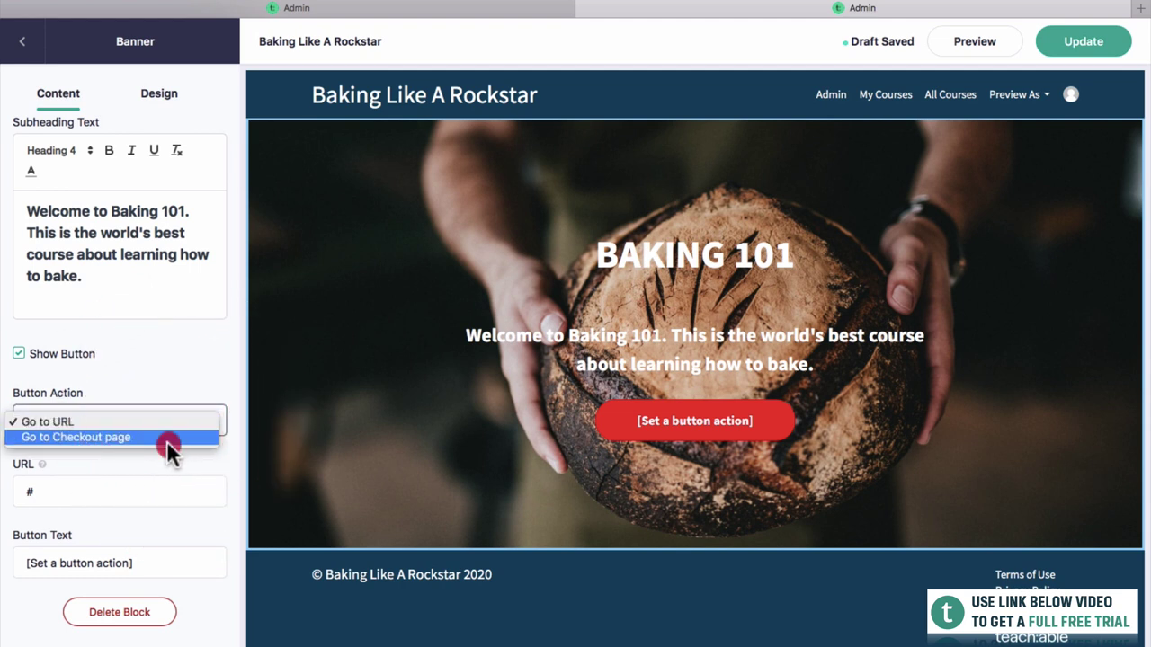
{"action": "left_click", "coordinate": [167, 437]}
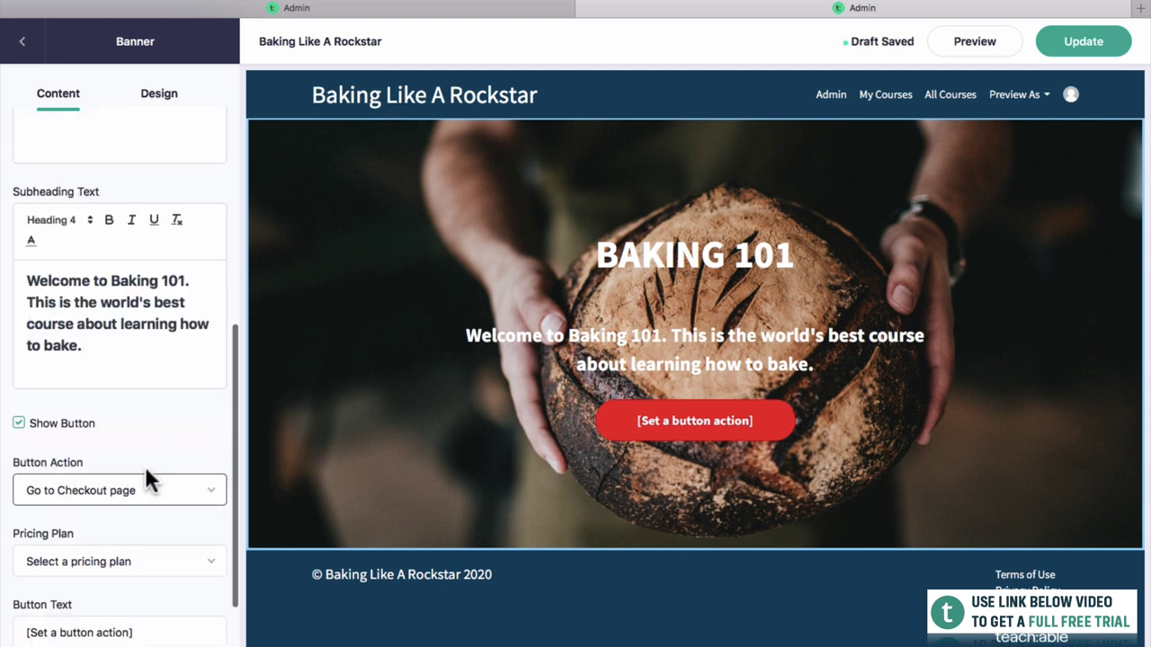
{"action": "scroll", "coordinate": [144, 468], "scroll_direction": "down", "scroll_amount": 2}
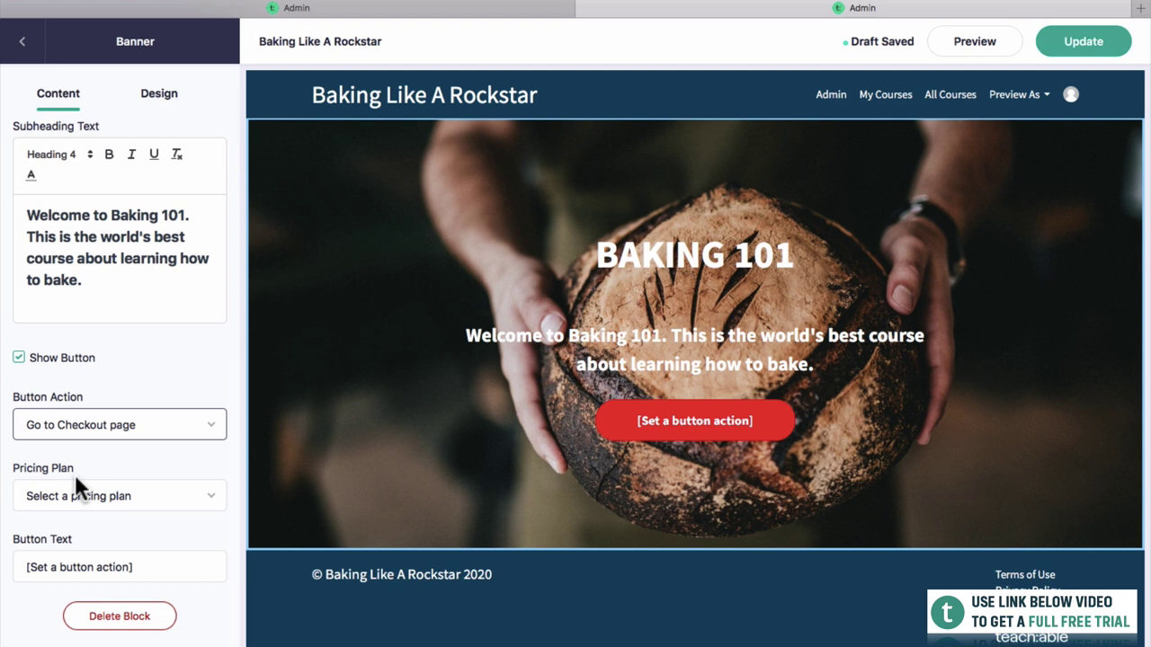
{"action": "left_click", "coordinate": [76, 496]}
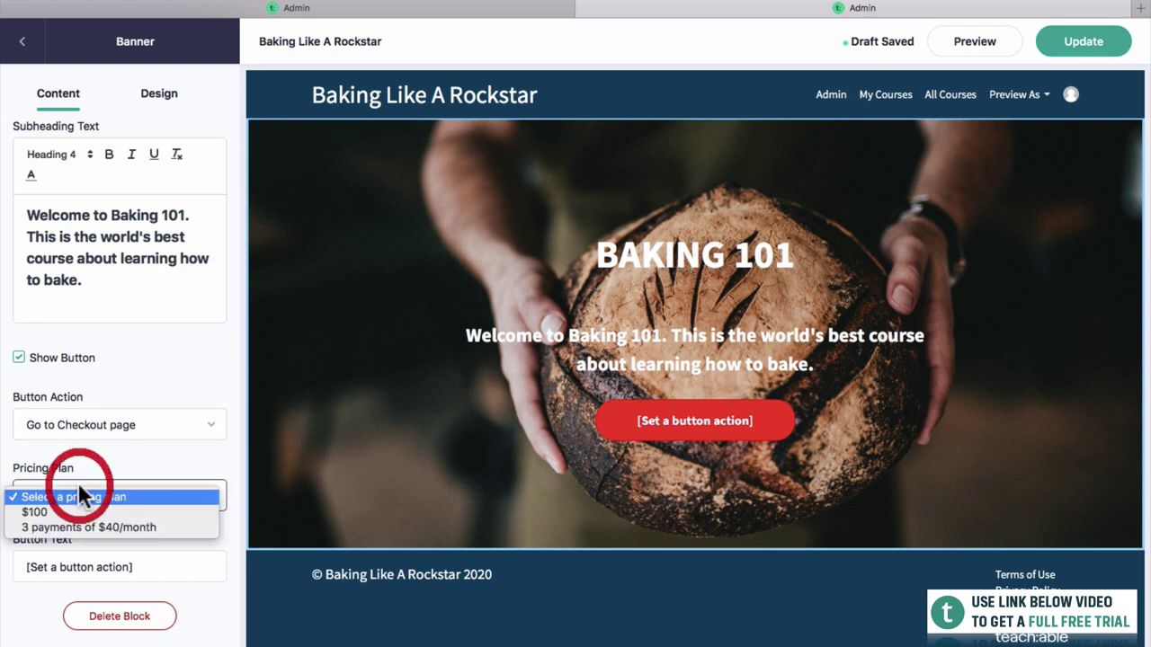
{"action": "left_click", "coordinate": [55, 513]}
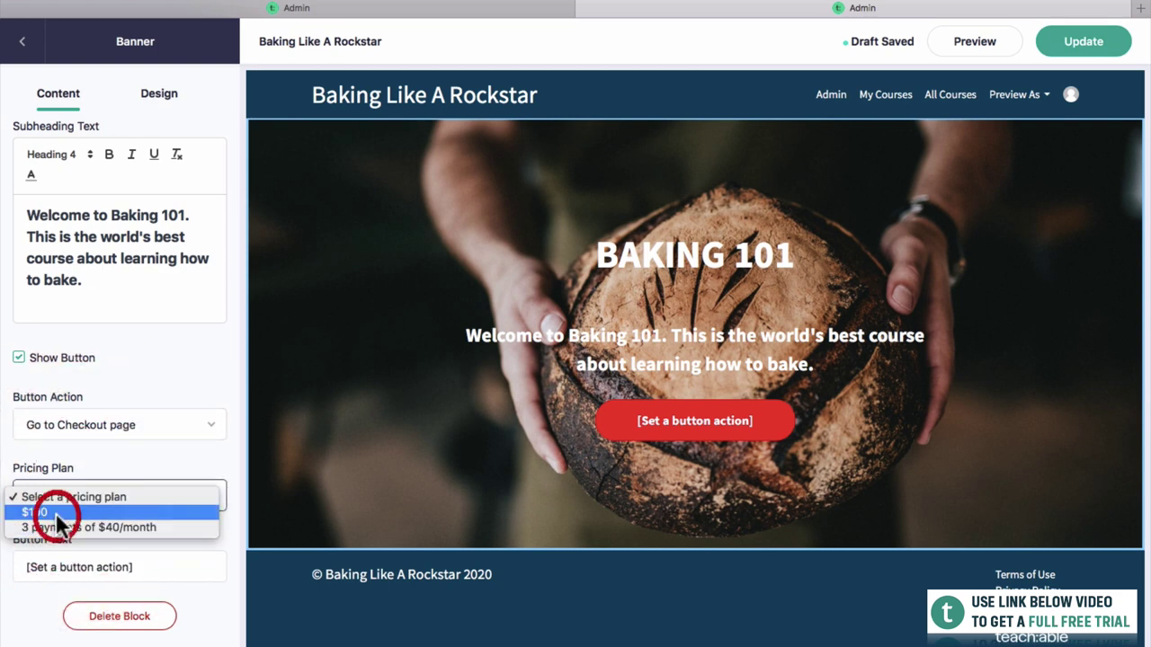
Label the button 'Enrol In The Course' and publish the page with Update.
{"action": "left_click", "coordinate": [85, 567]}
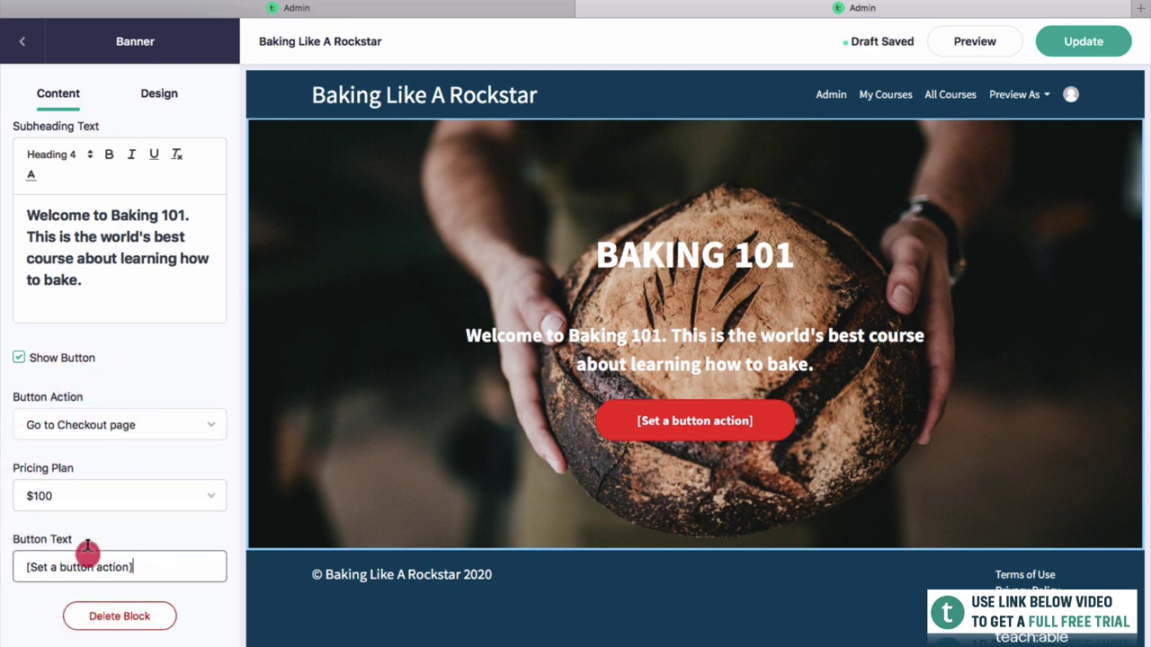
{"action": "triple_click", "coordinate": [36, 563]}
{"action": "scroll", "coordinate": [54, 539], "scroll_direction": "down", "scroll_amount": 1}
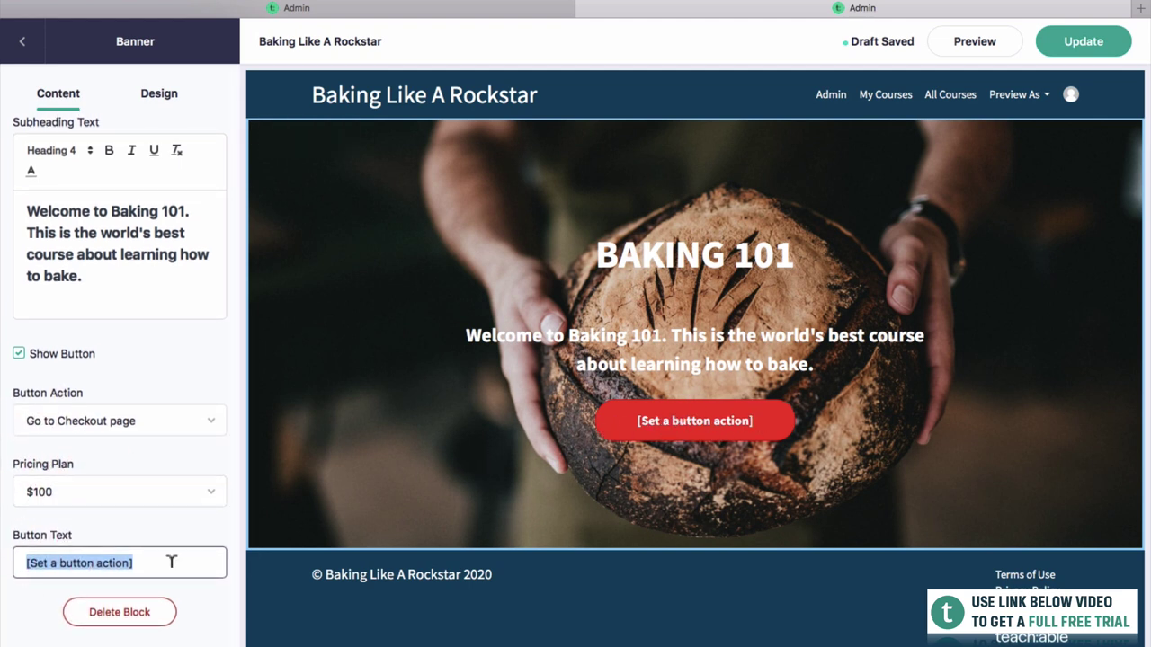
{"action": "type", "text": "Enrol In The Course"}
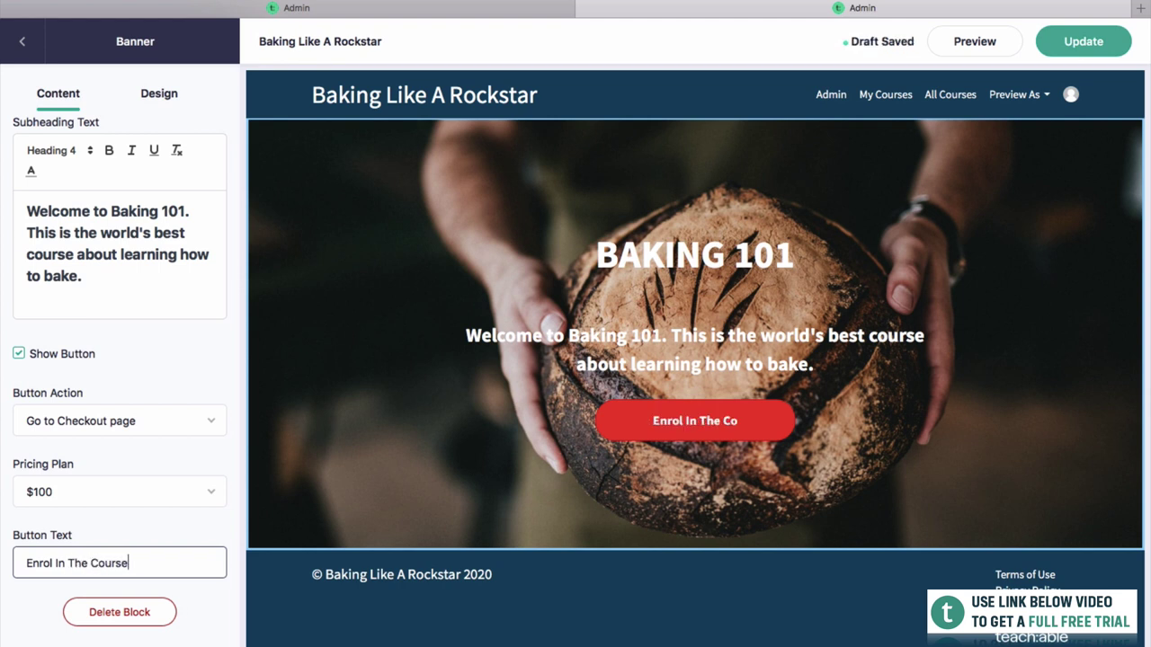
{"action": "scroll", "coordinate": [119, 512], "scroll_direction": "up", "scroll_amount": 3}
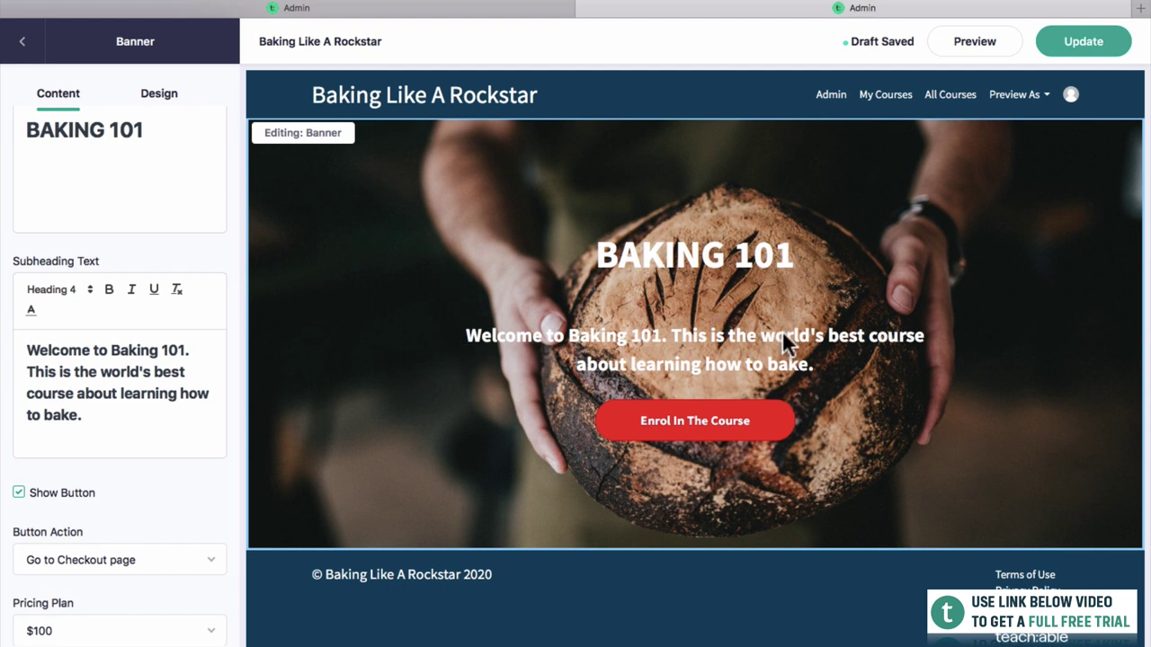
{"action": "left_click", "coordinate": [1083, 41]}
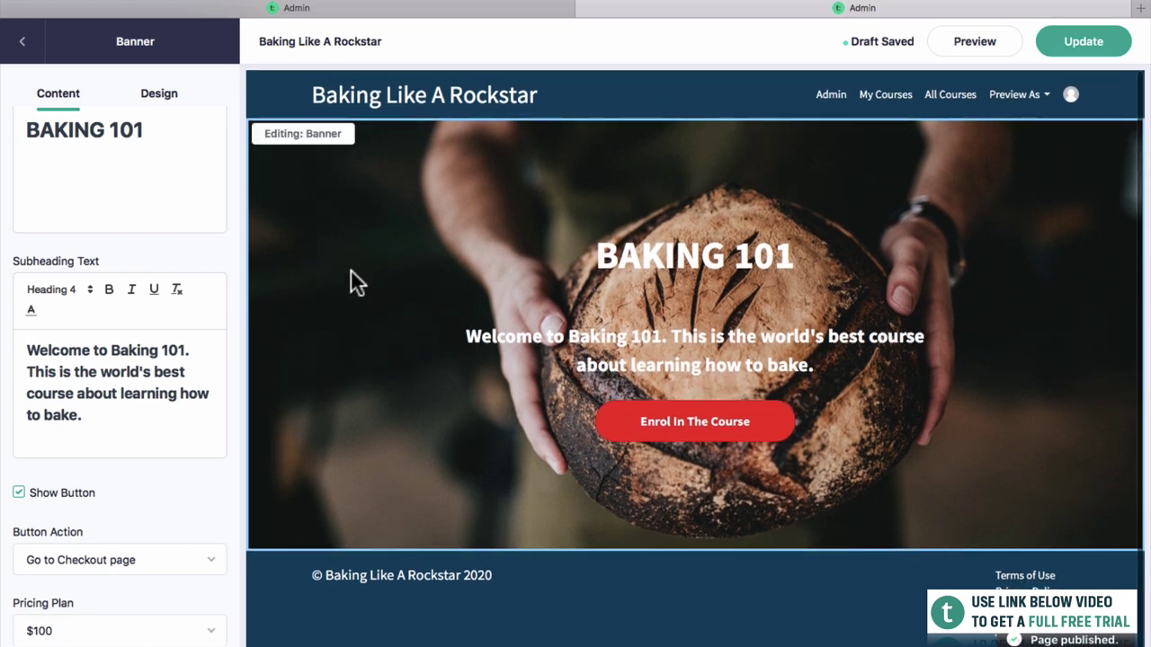
Remove the empty extra line under the BAKING 101 heading.
{"action": "scroll", "coordinate": [143, 144], "scroll_direction": "up", "scroll_amount": 4}
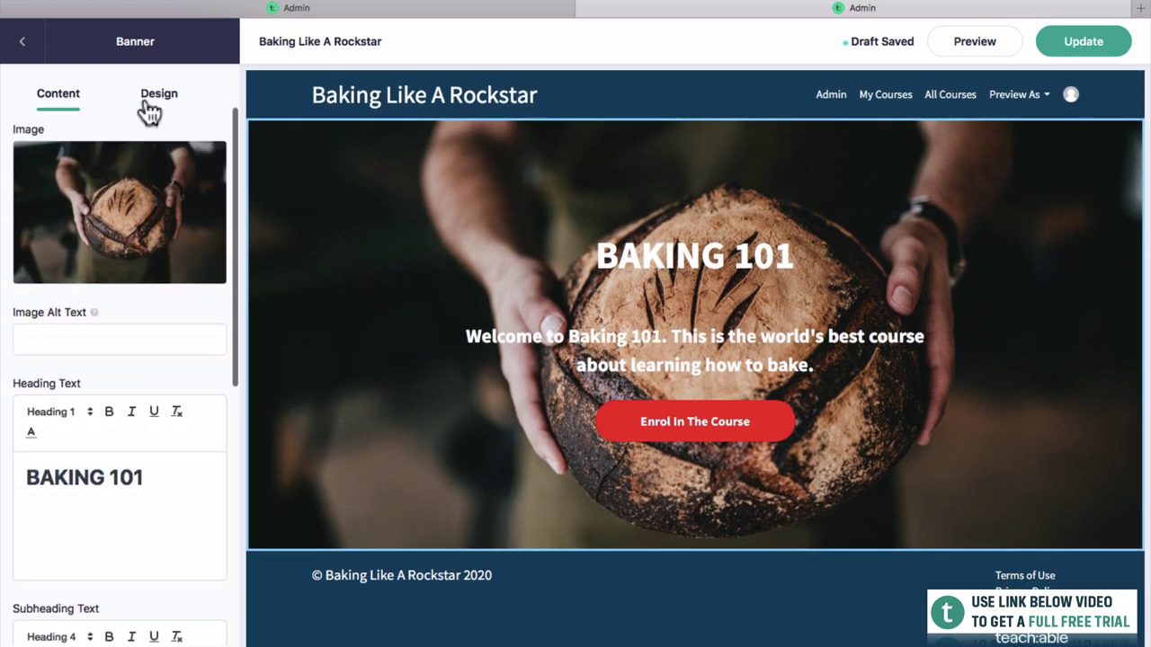
{"action": "left_click", "coordinate": [151, 91]}
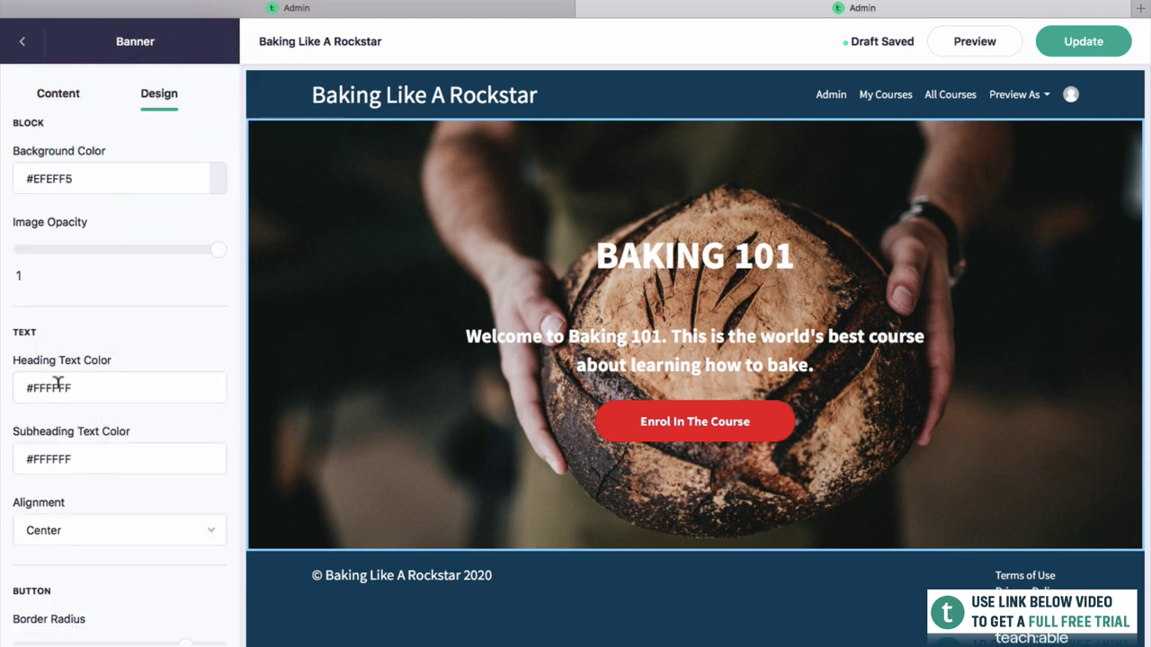
{"action": "scroll", "coordinate": [115, 435], "scroll_direction": "down", "scroll_amount": 2}
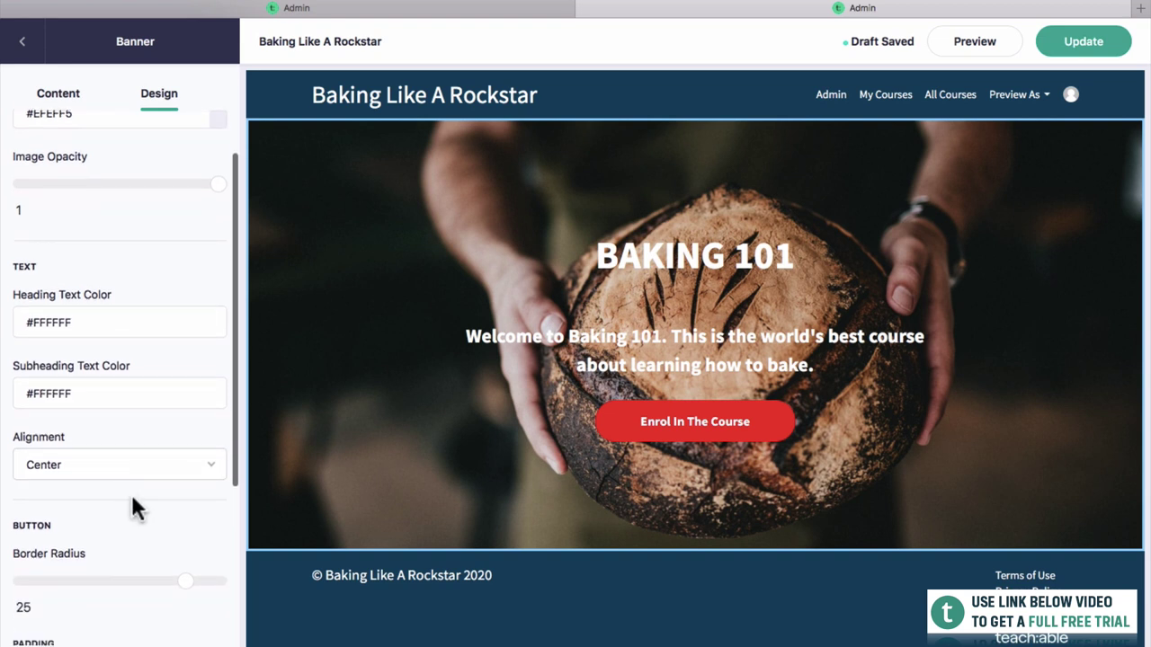
{"action": "scroll", "coordinate": [113, 483], "scroll_direction": "up", "scroll_amount": 2}
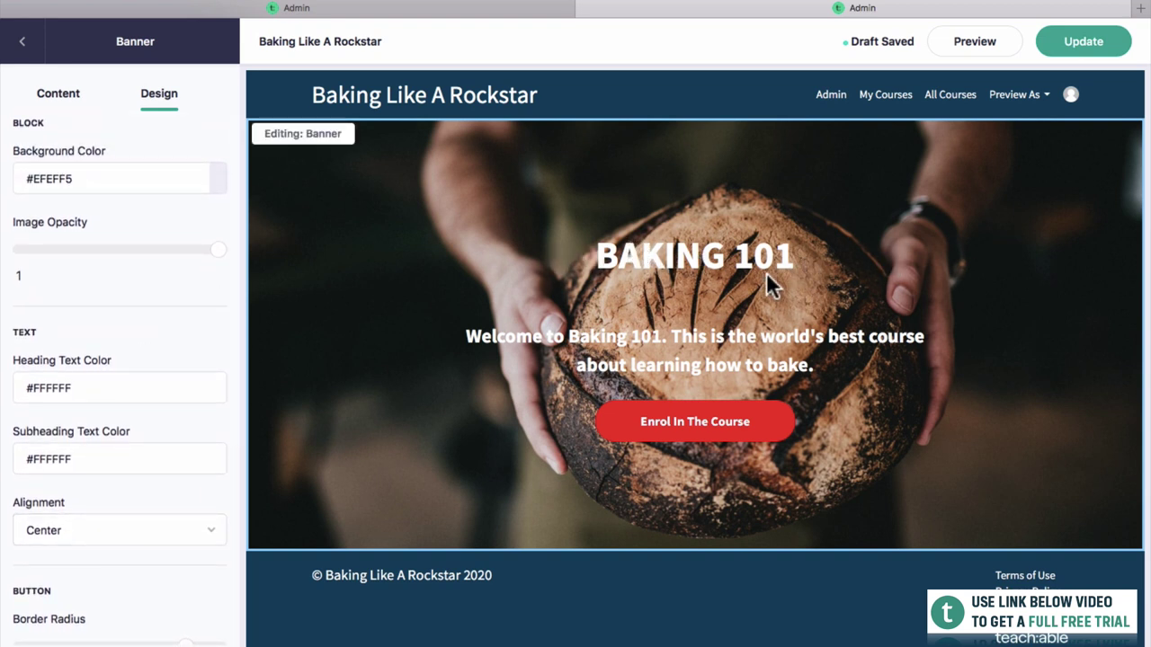
{"action": "left_click", "coordinate": [72, 101]}
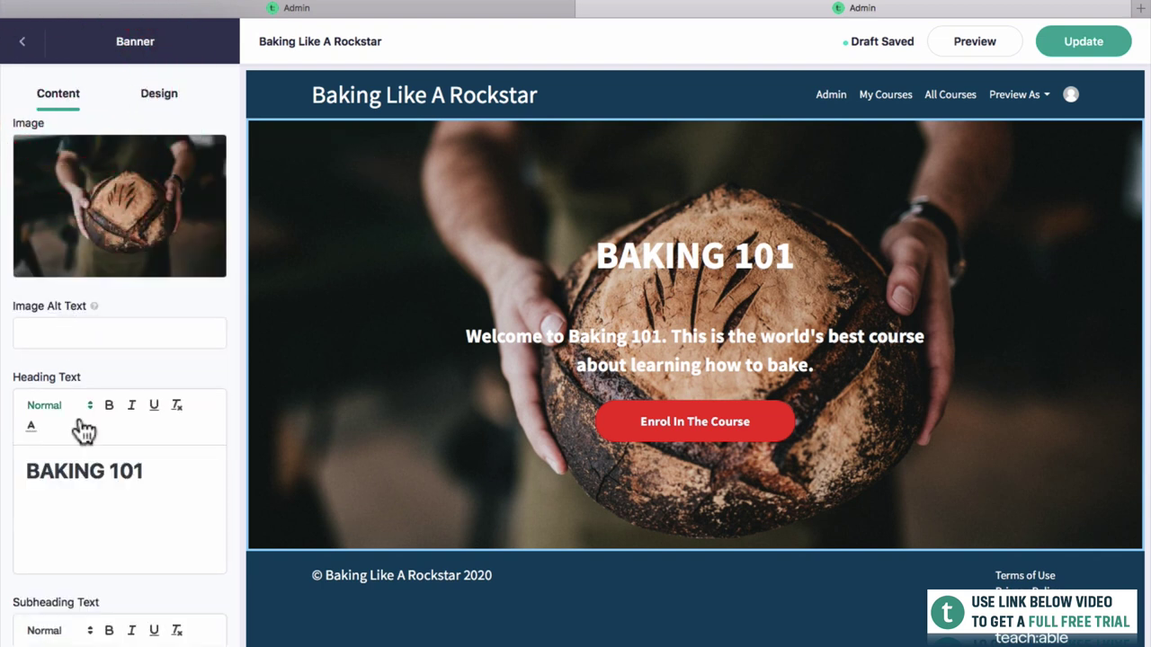
{"action": "left_click", "coordinate": [83, 493]}
{"action": "key", "text": "BackSpace"}
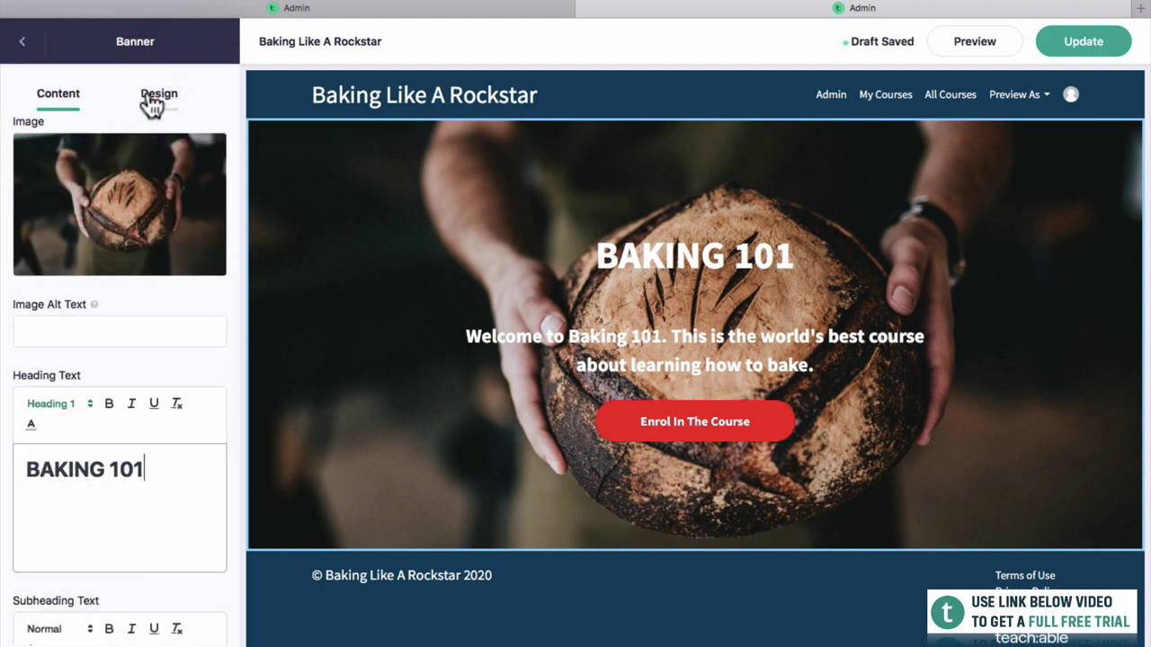
Give the banner a black background and set the bread photo's opacity to 0.7.
{"action": "left_click", "coordinate": [155, 95]}
{"action": "left_click_drag", "start_coordinate": [215, 244], "coordinate": [119, 248]}
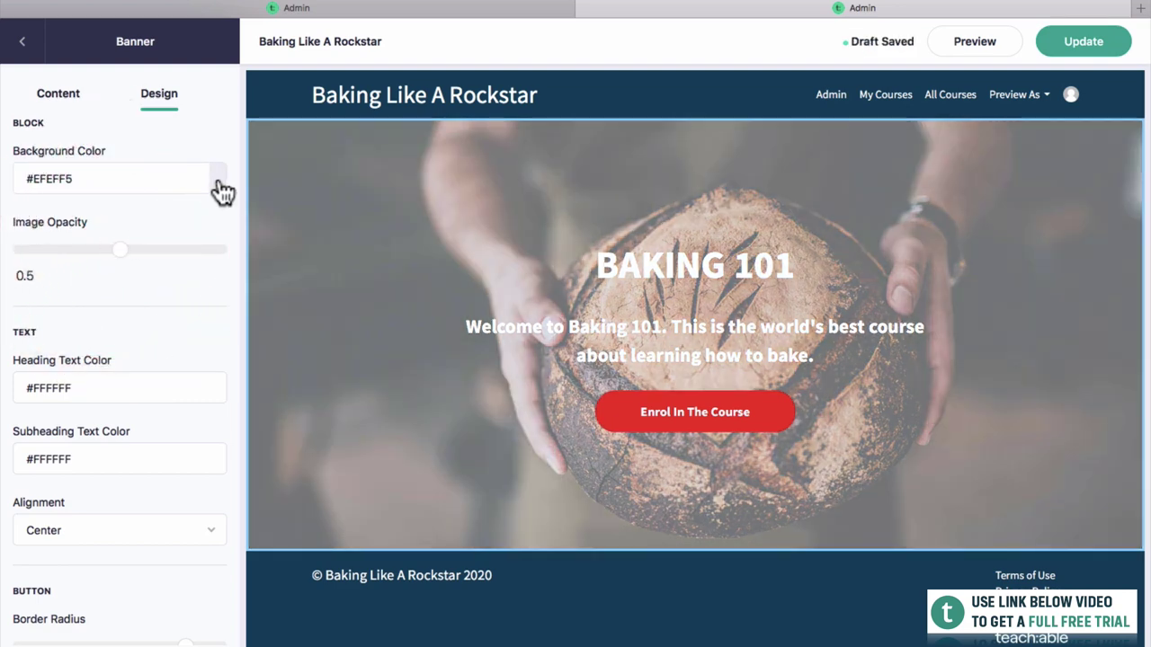
{"action": "left_click", "coordinate": [214, 170]}
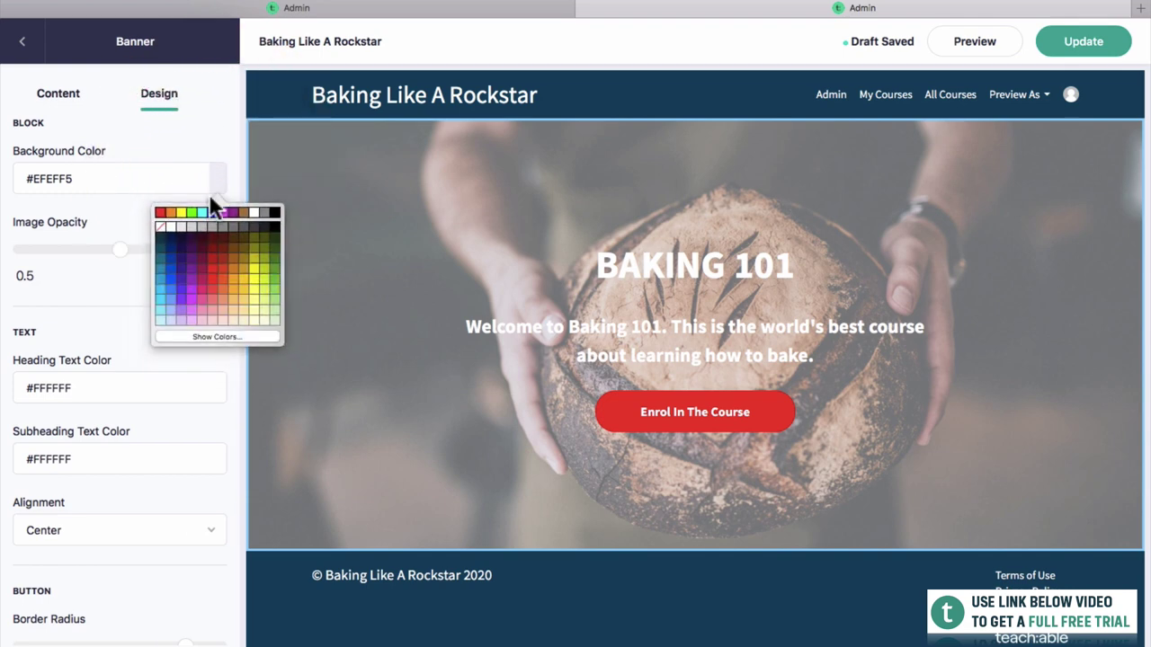
{"action": "left_click", "coordinate": [272, 213]}
{"action": "left_click", "coordinate": [190, 214]}
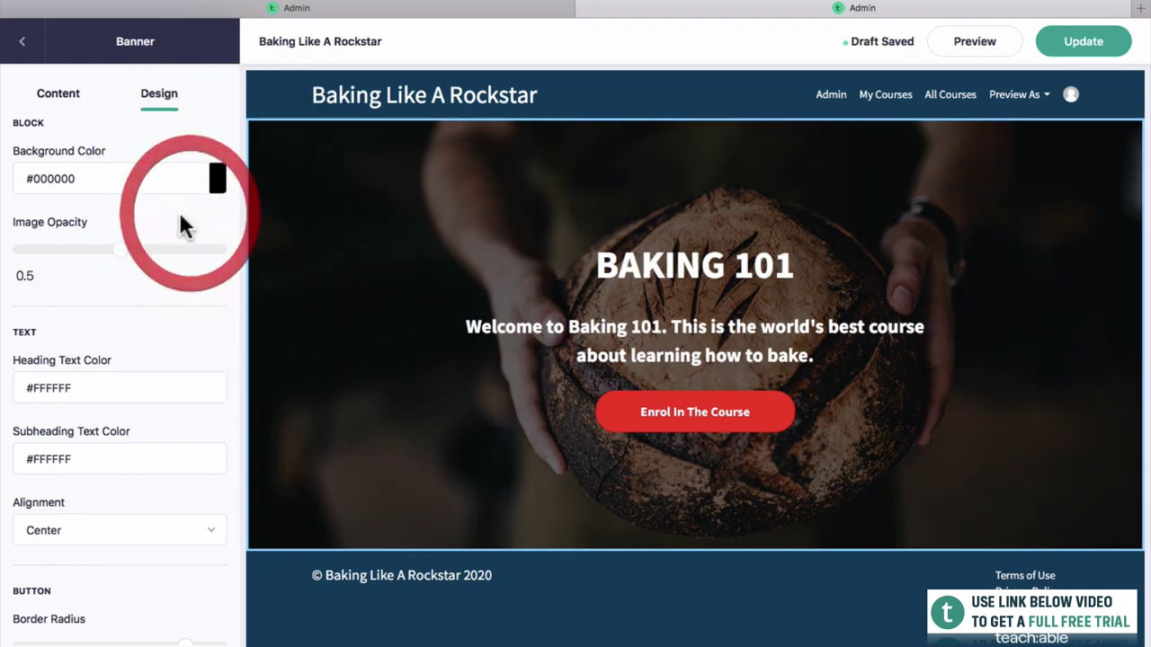
{"action": "left_click_drag", "start_coordinate": [120, 249], "coordinate": [14, 252]}
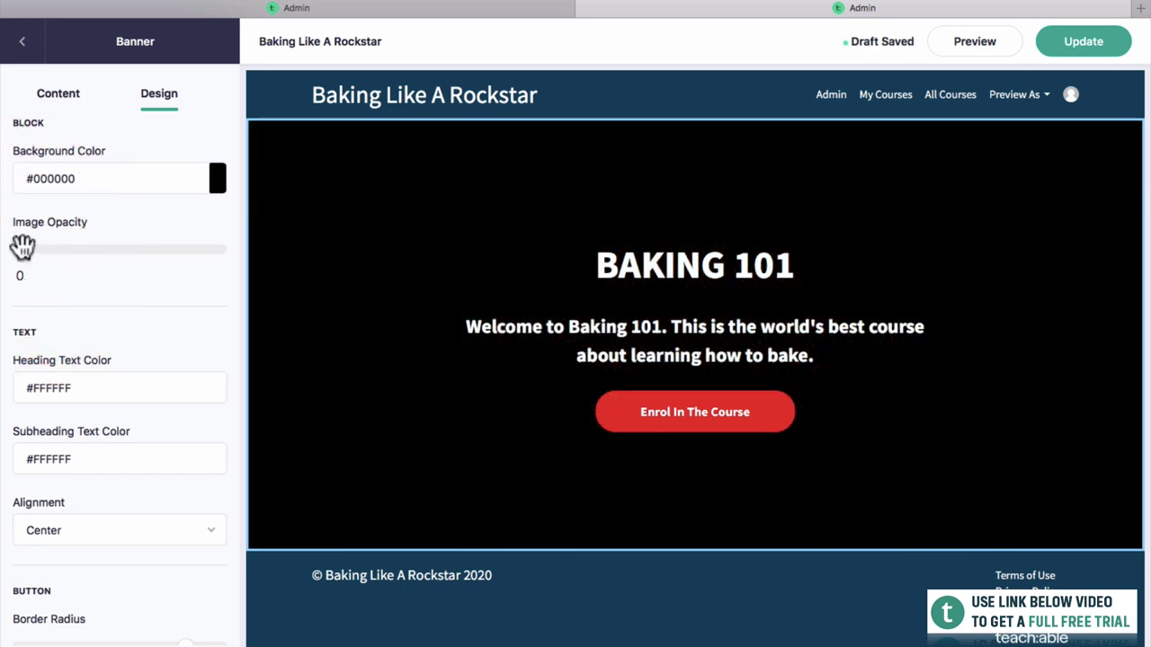
{"action": "left_click_drag", "start_coordinate": [21, 249], "coordinate": [122, 250]}
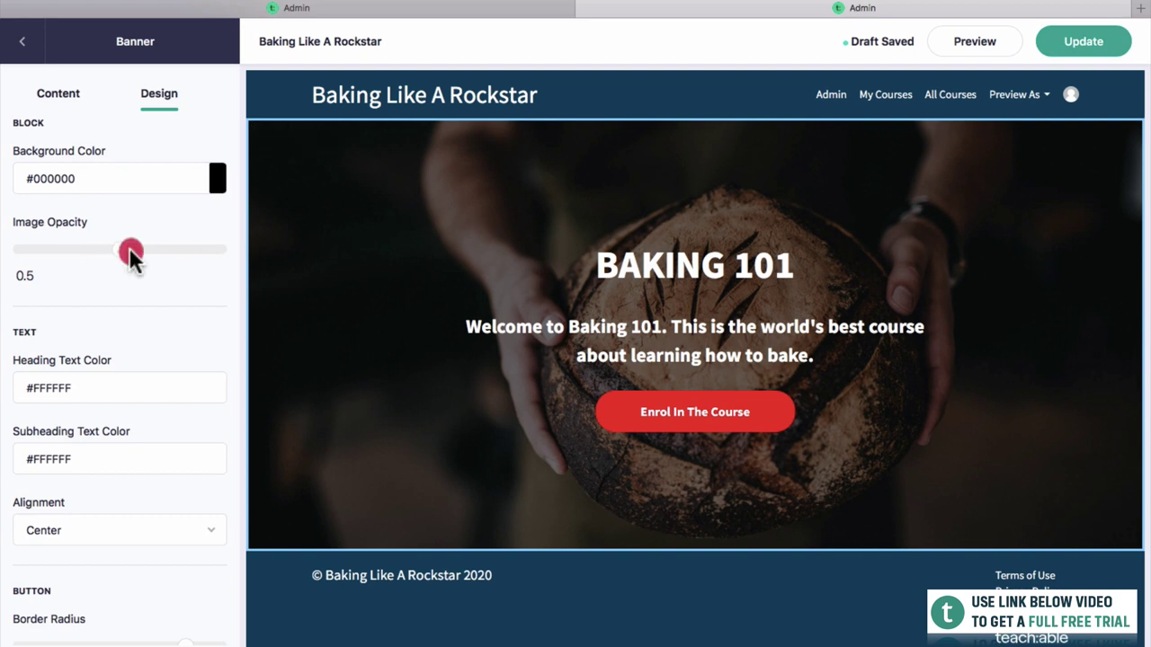
{"action": "left_click_drag", "start_coordinate": [129, 252], "coordinate": [157, 249]}
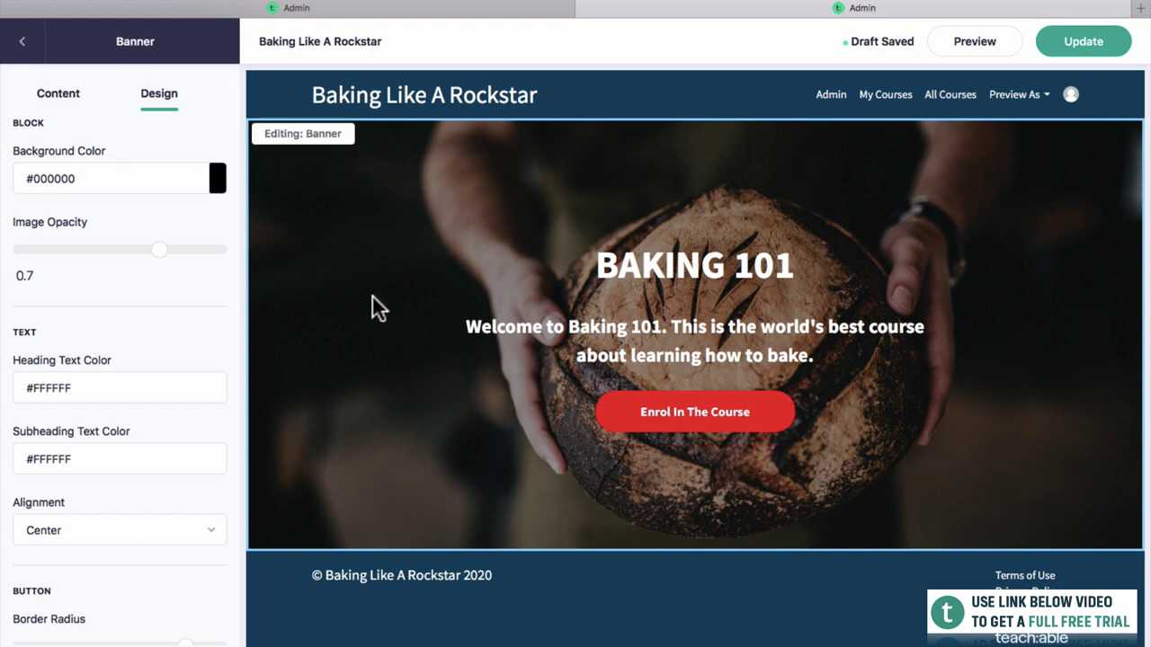
{"action": "scroll", "coordinate": [108, 405], "scroll_direction": "down", "scroll_amount": 3}
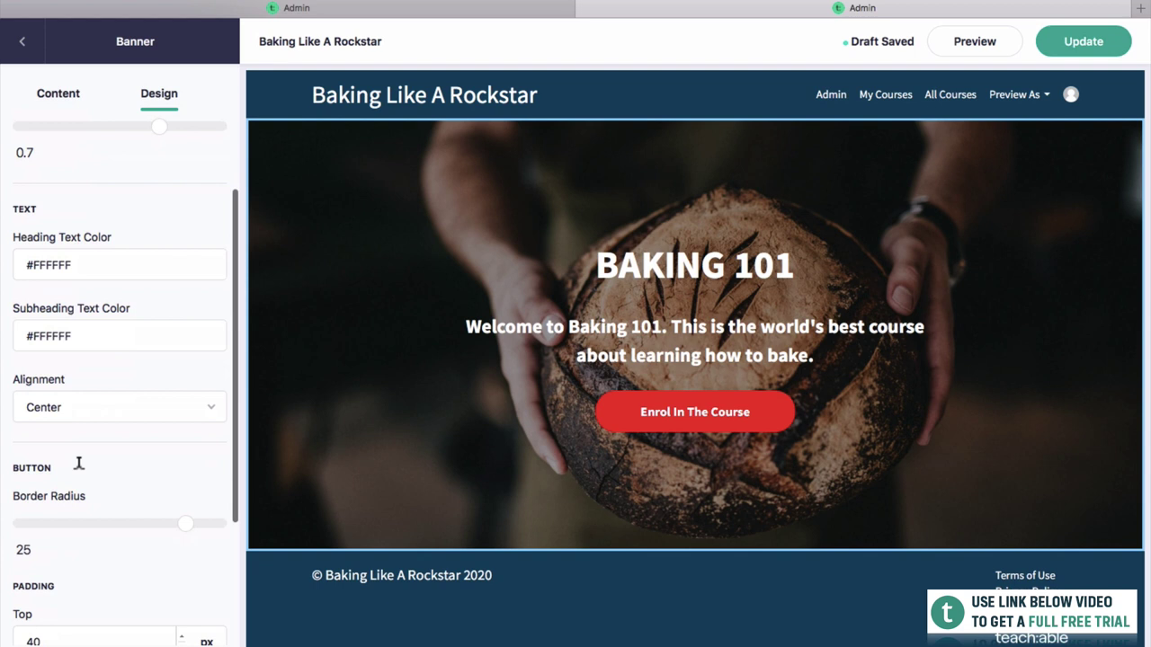
{"action": "left_click", "coordinate": [65, 385]}
{"action": "left_click", "coordinate": [63, 401]}
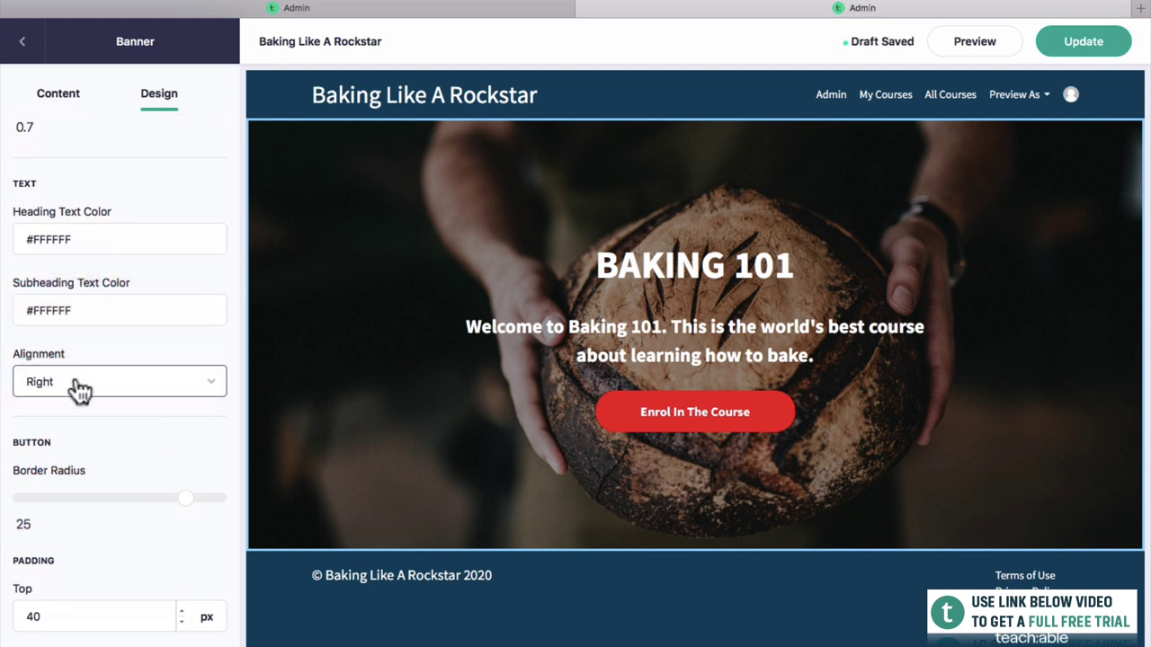
{"action": "left_click", "coordinate": [78, 385]}
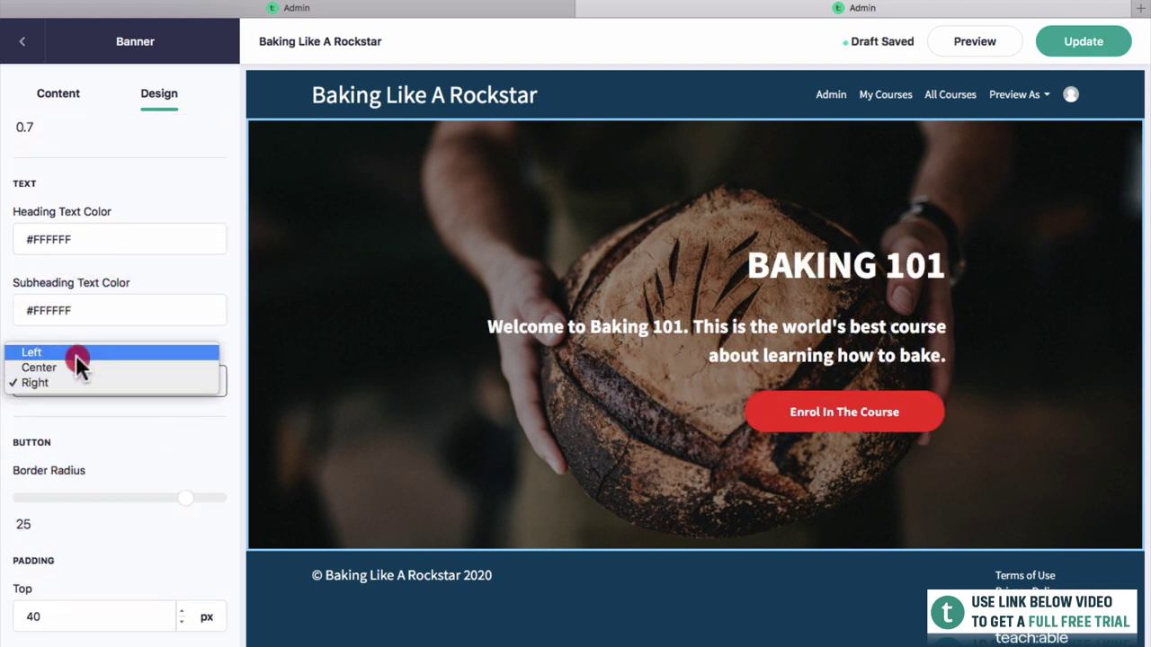
{"action": "left_click", "coordinate": [75, 353]}
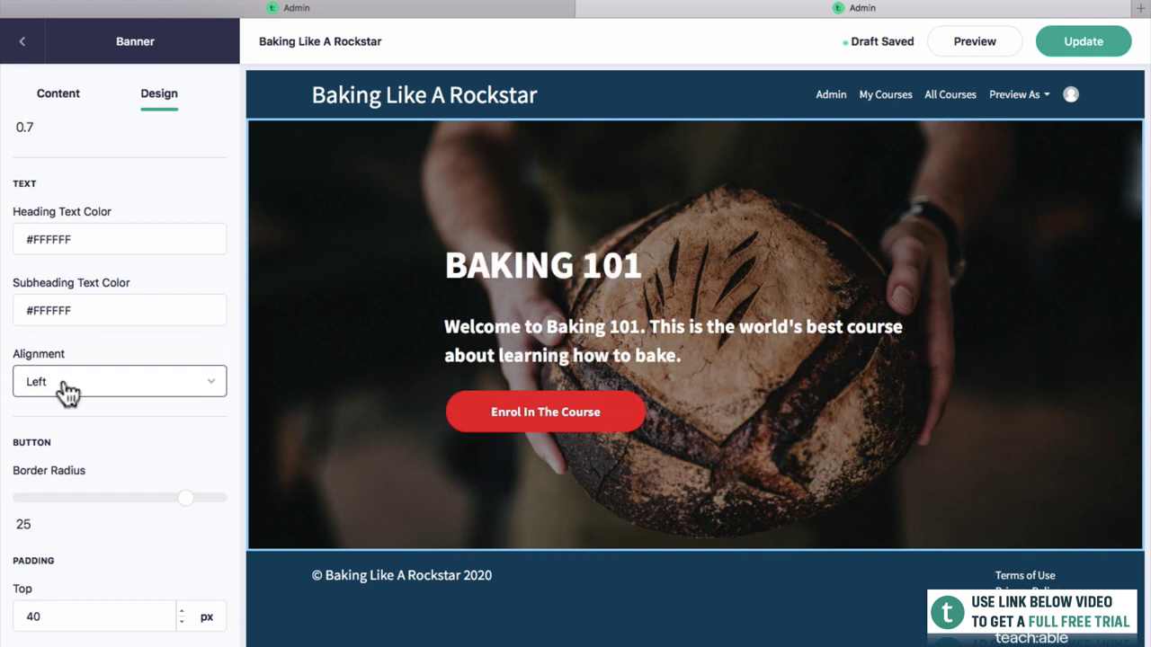
{"action": "left_click", "coordinate": [65, 384]}
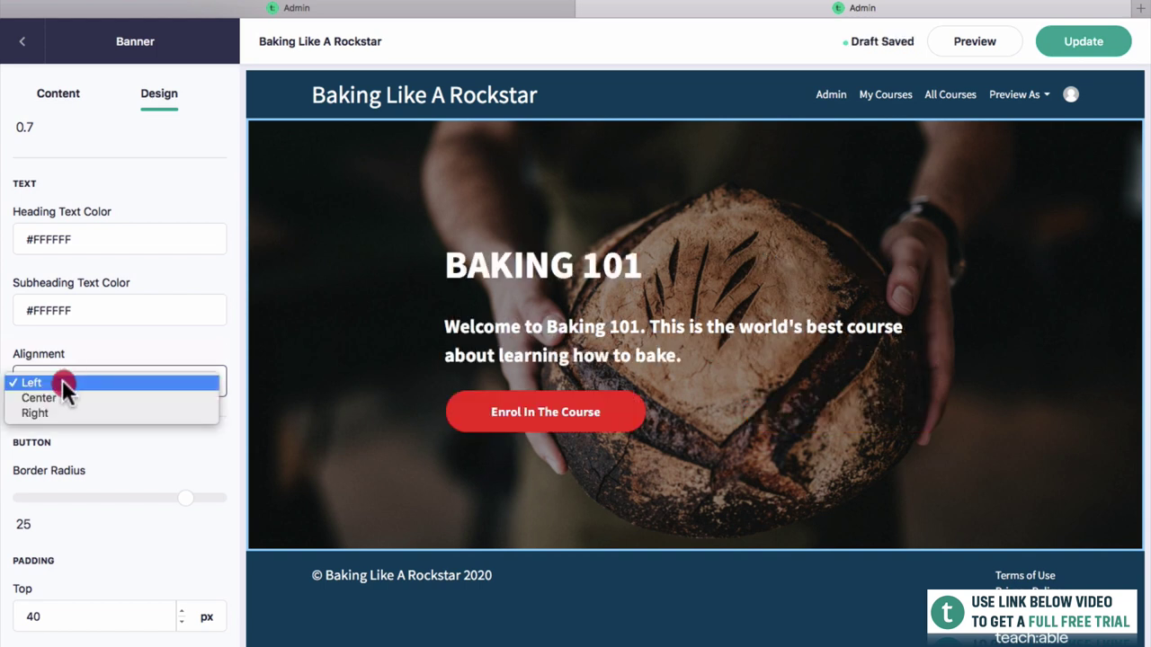
{"action": "left_click", "coordinate": [65, 398]}
{"action": "scroll", "coordinate": [75, 456], "scroll_direction": "down", "scroll_amount": 2}
{"action": "scroll", "coordinate": [77, 465], "scroll_direction": "down", "scroll_amount": 3}
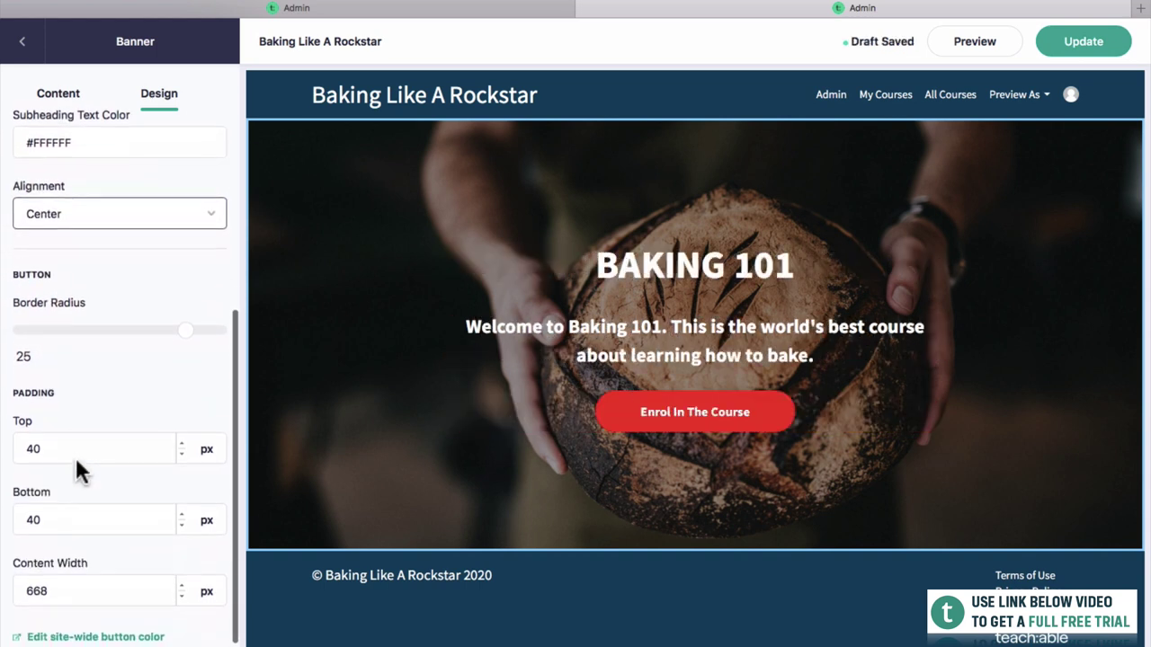
Square the enrol button's corners, set banner padding to 80 px top and bottom, and publish.
{"action": "left_click_drag", "start_coordinate": [181, 324], "coordinate": [9, 331]}
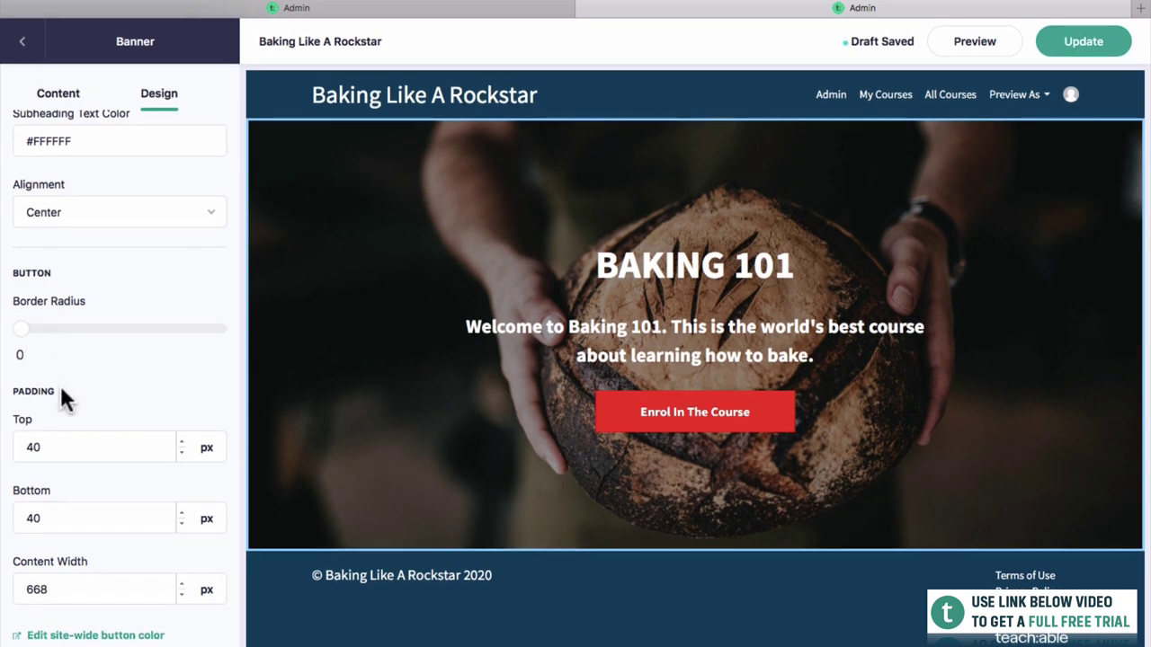
{"action": "double_click", "coordinate": [115, 445]}
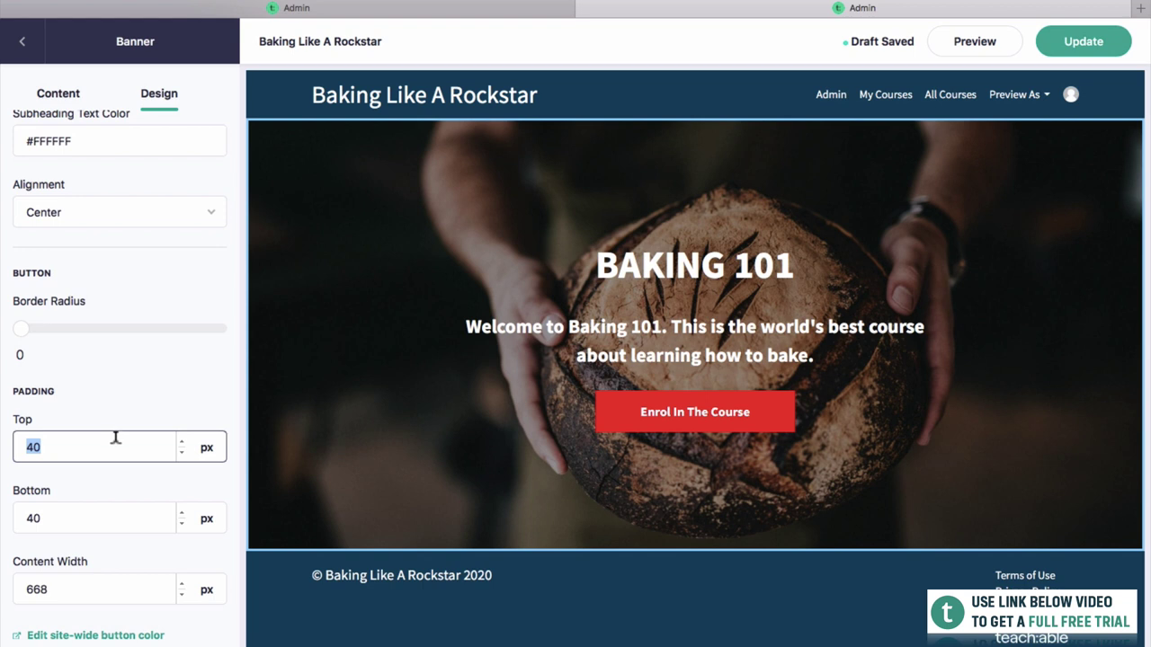
{"action": "type", "text": "80"}
{"action": "key", "text": "Tab"}
{"action": "type", "text": "80"}
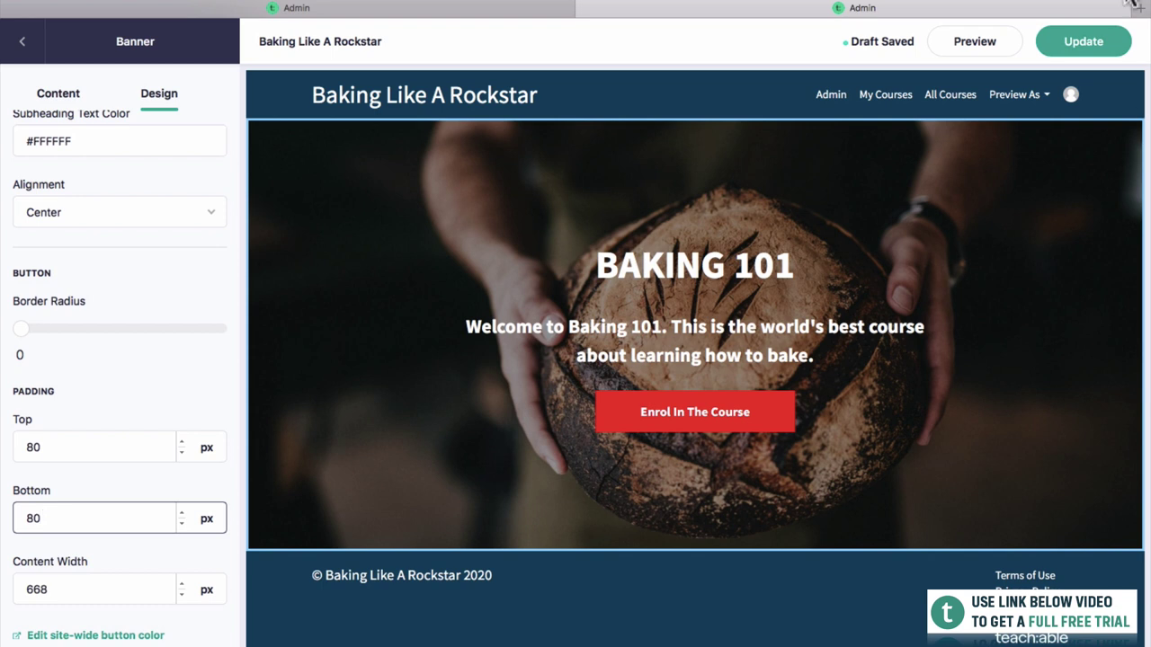
{"action": "left_click", "coordinate": [1099, 38]}
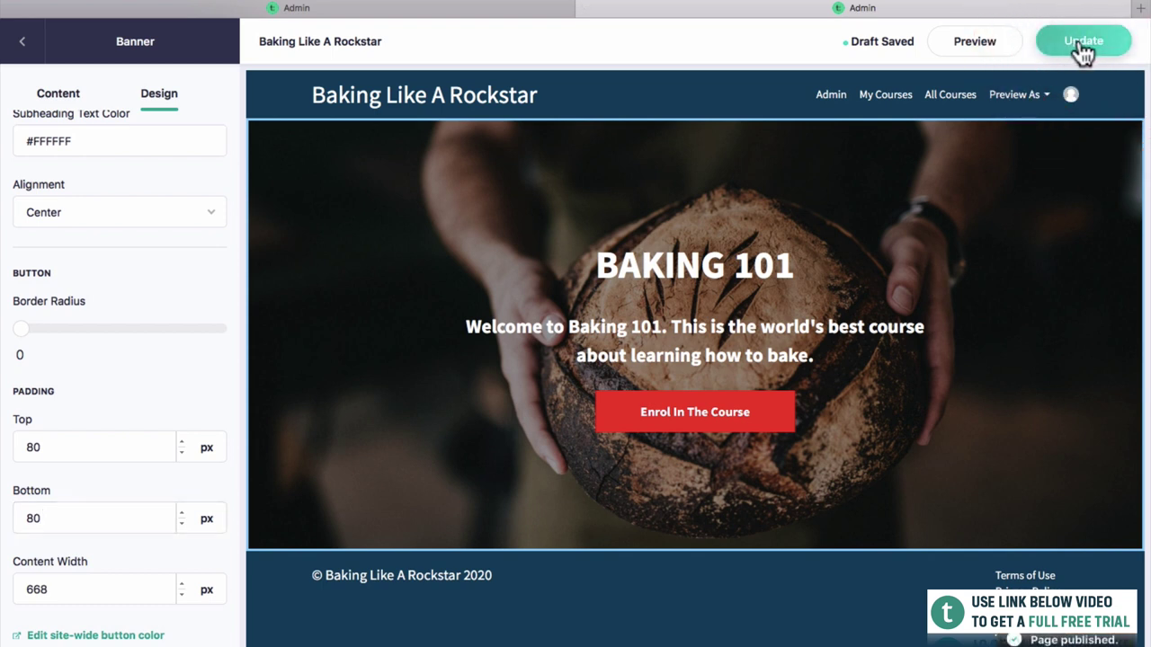
View the live Baking 101 sales page preview, then return to the Course Pages list.
{"action": "left_click", "coordinate": [982, 42]}
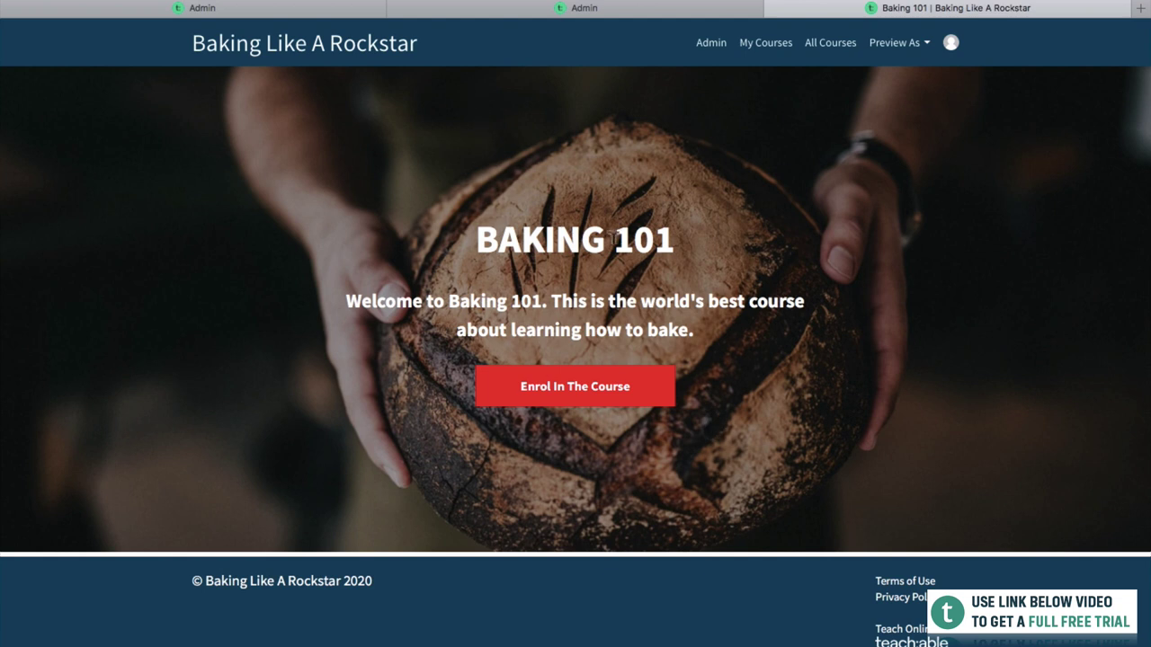
{"action": "left_click", "coordinate": [524, 9]}
{"action": "left_click", "coordinate": [834, 9]}
{"action": "left_click", "coordinate": [432, 14]}
{"action": "left_click", "coordinate": [351, 18]}
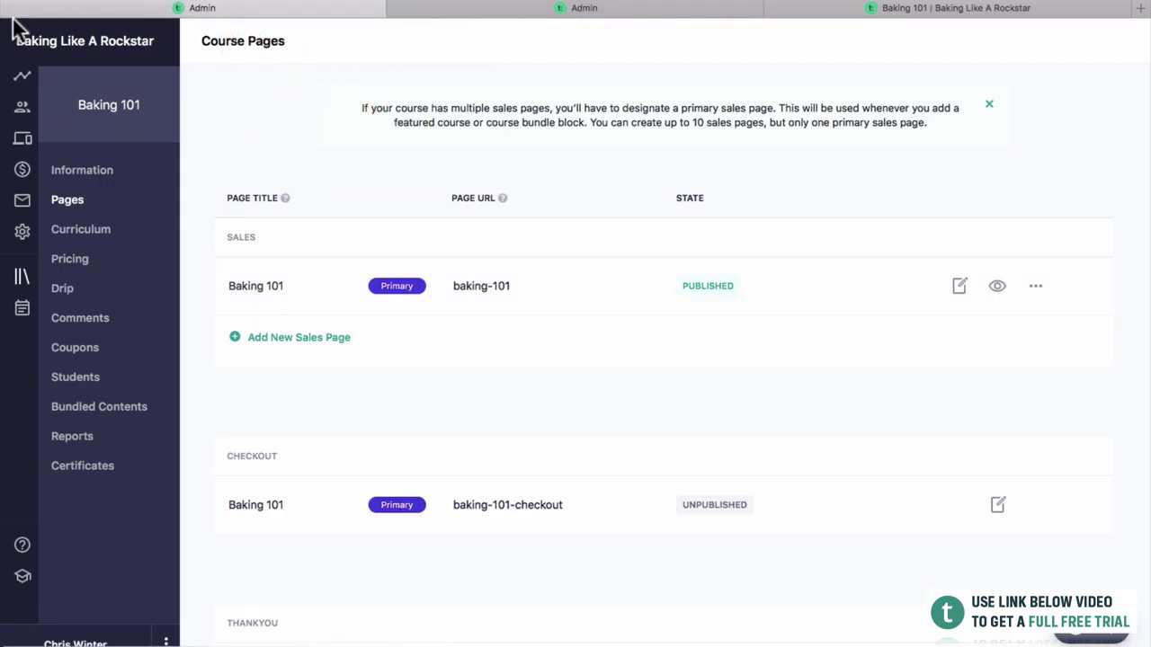
Choose Proxima Nova as the sitewide theme font, save it, and view the Baking 101 page.
{"action": "left_click", "coordinate": [24, 144]}
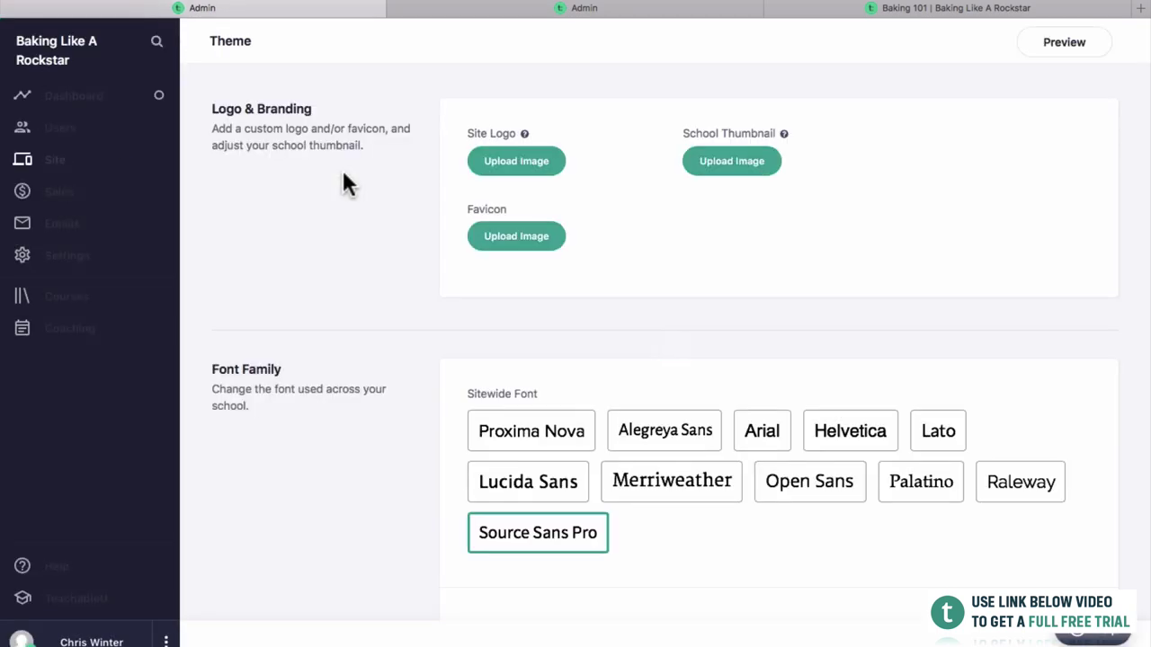
{"action": "scroll", "coordinate": [557, 542], "scroll_direction": "down", "scroll_amount": 1}
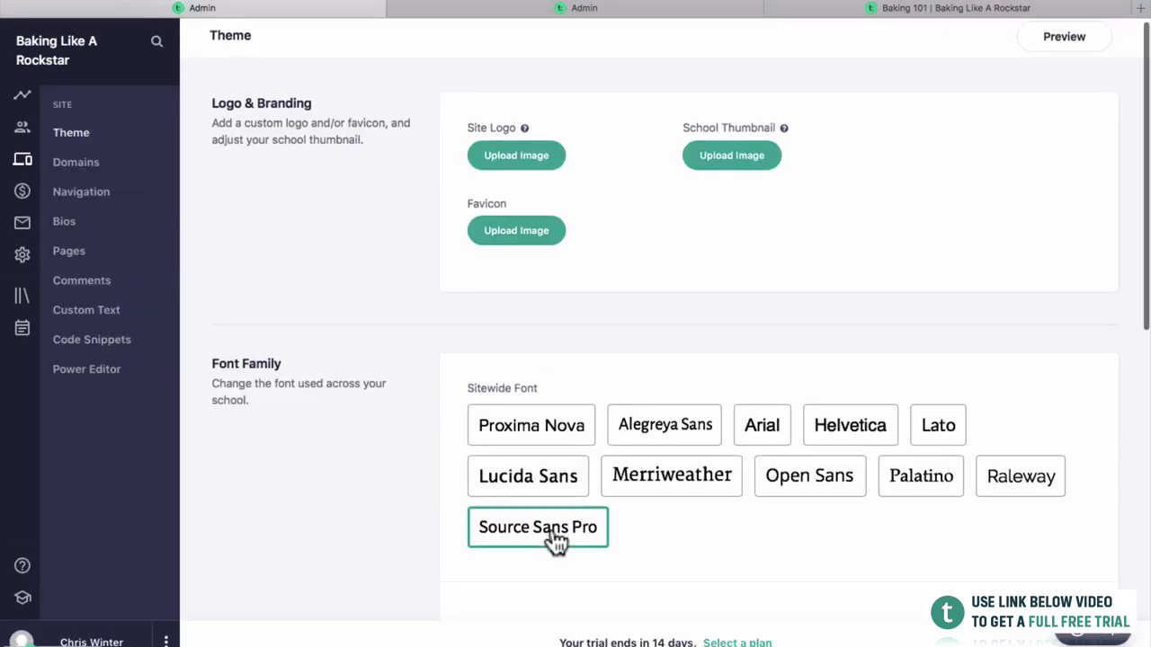
{"action": "left_click", "coordinate": [559, 422]}
{"action": "scroll", "coordinate": [550, 423], "scroll_direction": "down", "scroll_amount": 2}
{"action": "scroll", "coordinate": [551, 422], "scroll_direction": "down", "scroll_amount": 3}
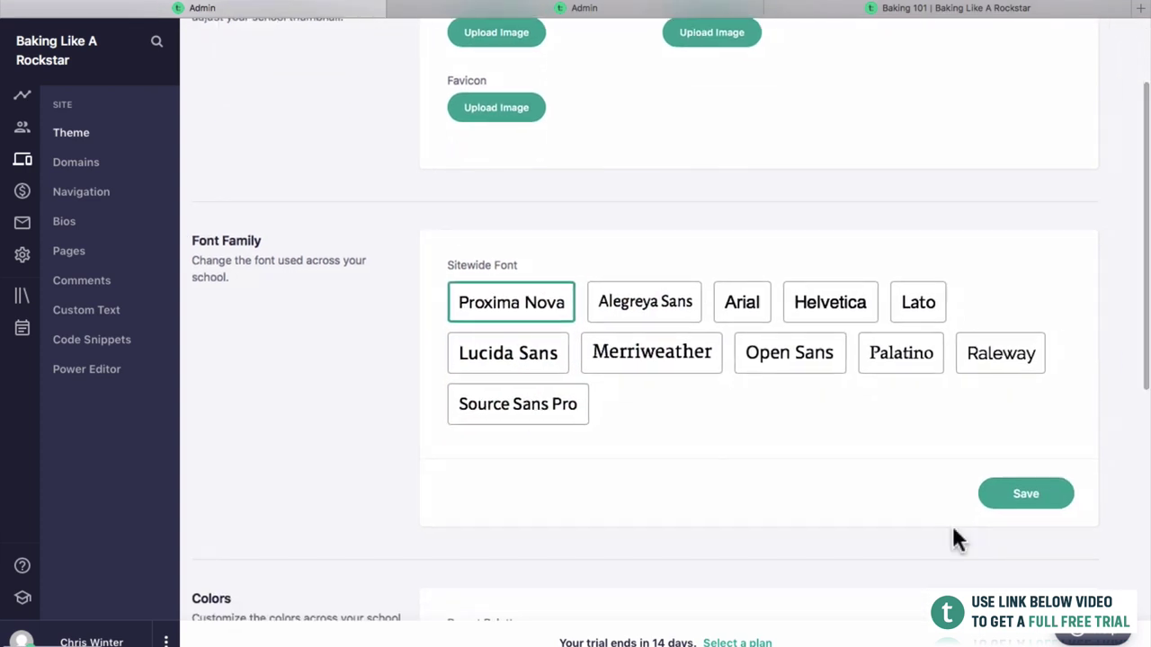
{"action": "left_click", "coordinate": [1002, 495]}
{"action": "scroll", "coordinate": [986, 511], "scroll_direction": "down", "scroll_amount": 10}
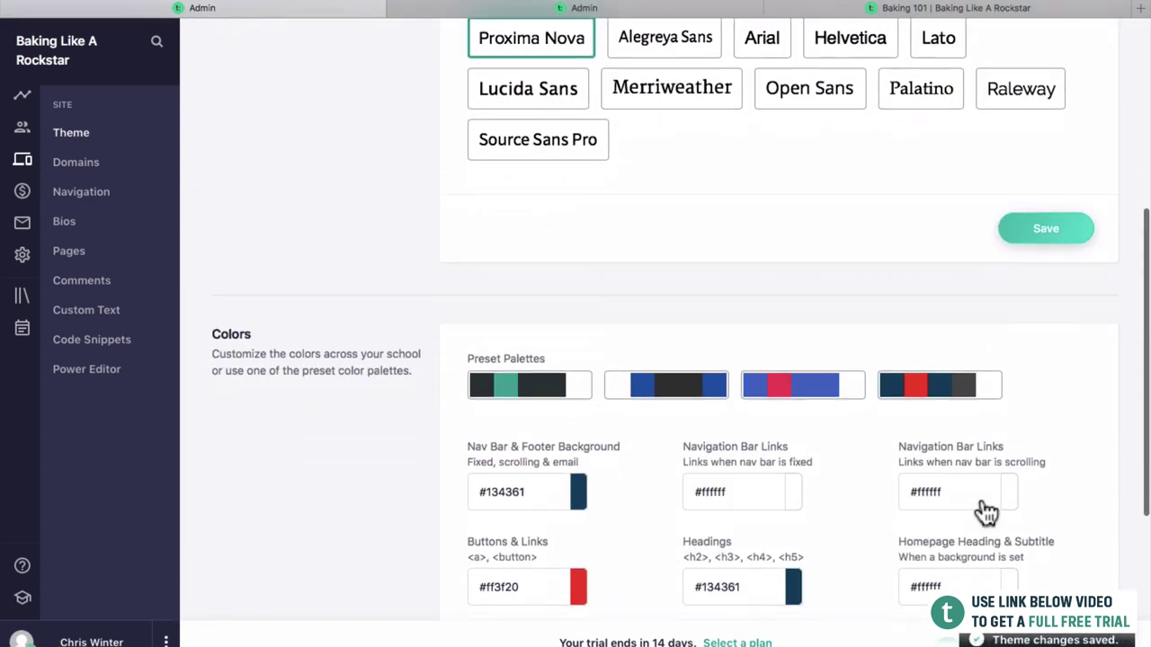
{"action": "left_click_drag", "start_coordinate": [876, 9], "coordinate": [476, 56]}
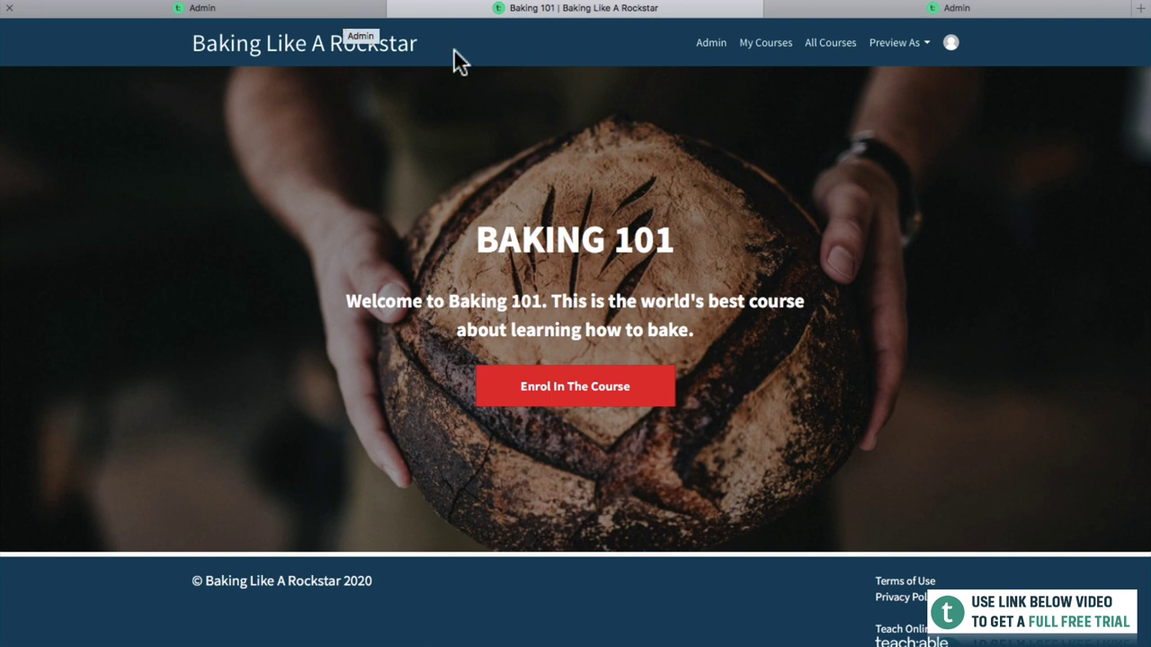
Set the nav bar and footer background to brown #63350b, save, and check the course page.
{"action": "left_click", "coordinate": [358, 11]}
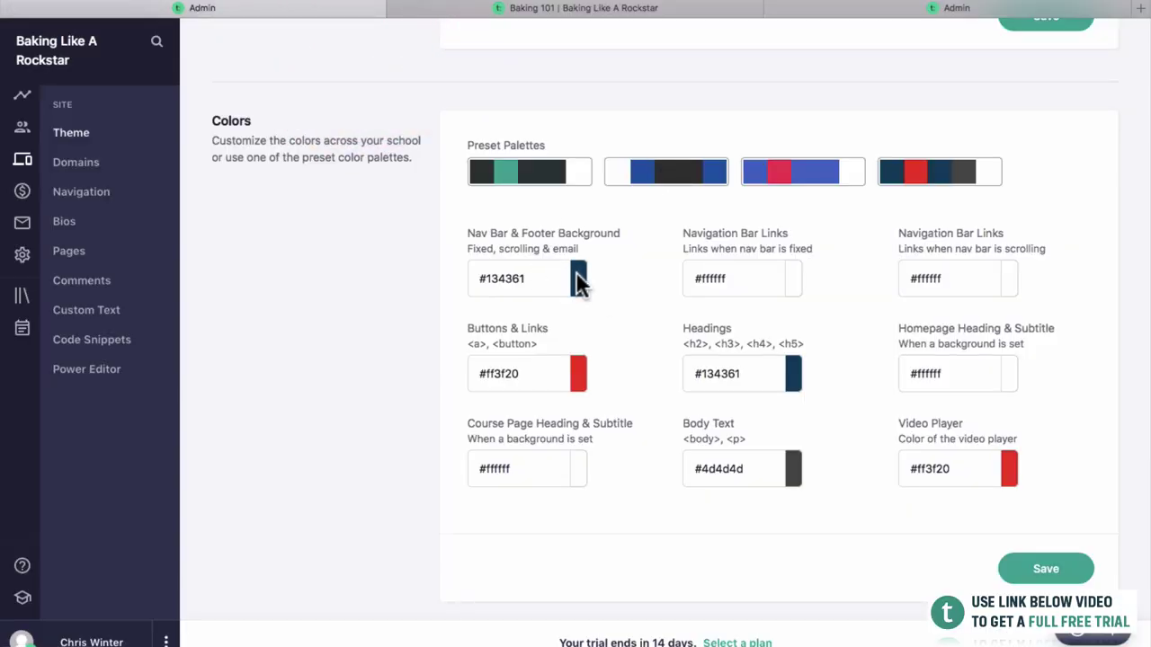
{"action": "left_click", "coordinate": [579, 283]}
{"action": "mouse_move", "coordinate": [662, 329]}
{"action": "left_mouse_down"}
{"action": "mouse_move", "coordinate": [663, 373]}
{"action": "mouse_move", "coordinate": [653, 344]}
{"action": "mouse_move", "coordinate": [645, 353]}
{"action": "mouse_move", "coordinate": [667, 374]}
{"action": "left_mouse_up"}
{"action": "left_click", "coordinate": [652, 337]}
{"action": "left_click", "coordinate": [662, 266]}
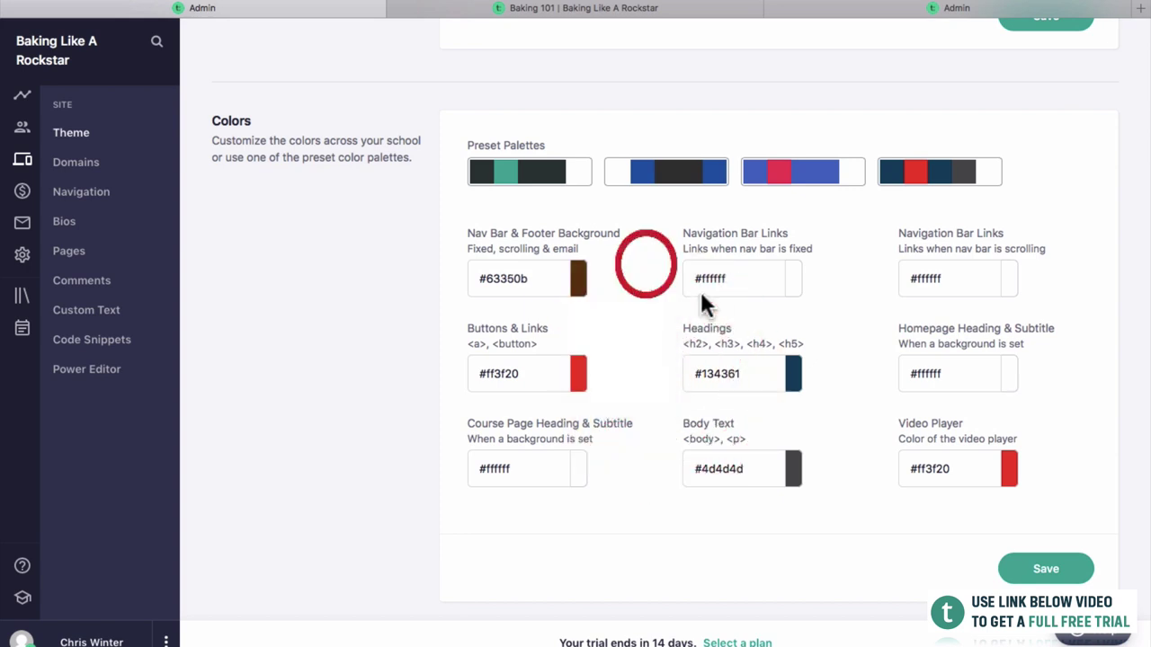
{"action": "left_click", "coordinate": [1044, 572]}
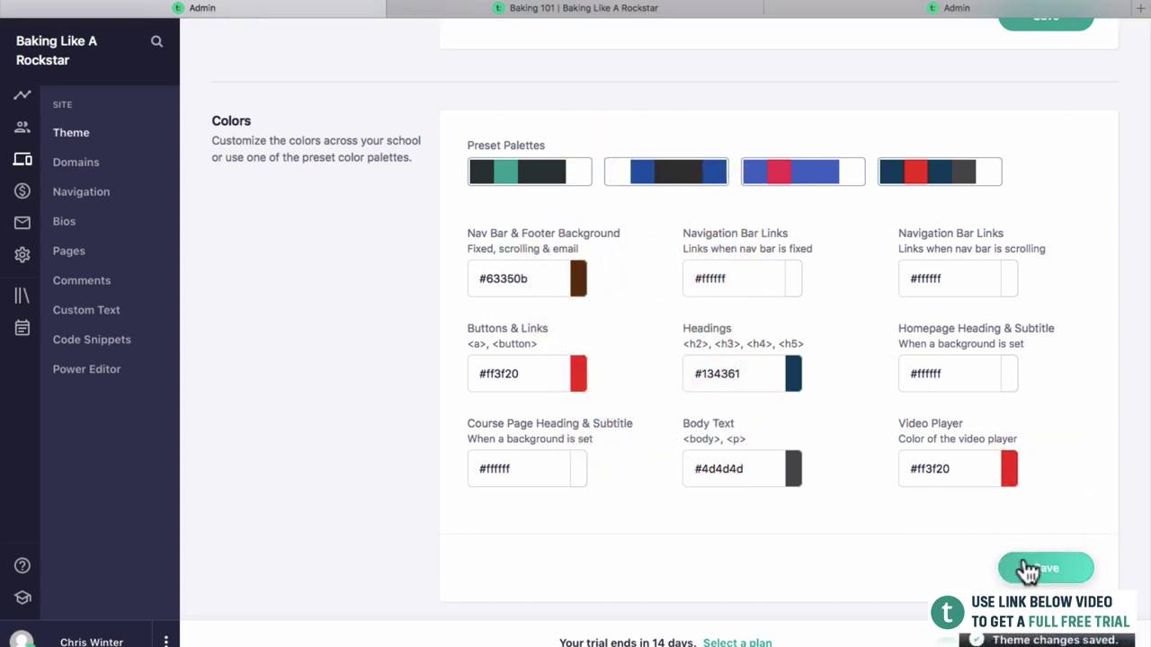
{"action": "left_click", "coordinate": [545, 7]}
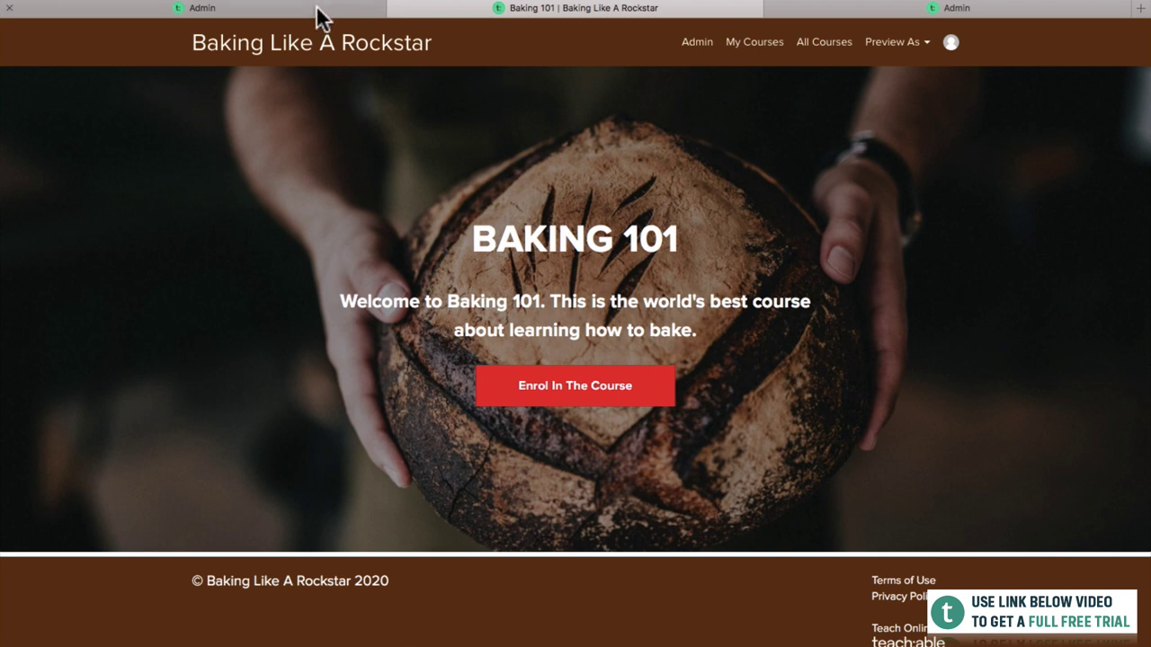
Set the Buttons & Links colour to golden brown #9e6f1e, save it, and preview the enrol button.
{"action": "left_click", "coordinate": [376, 9]}
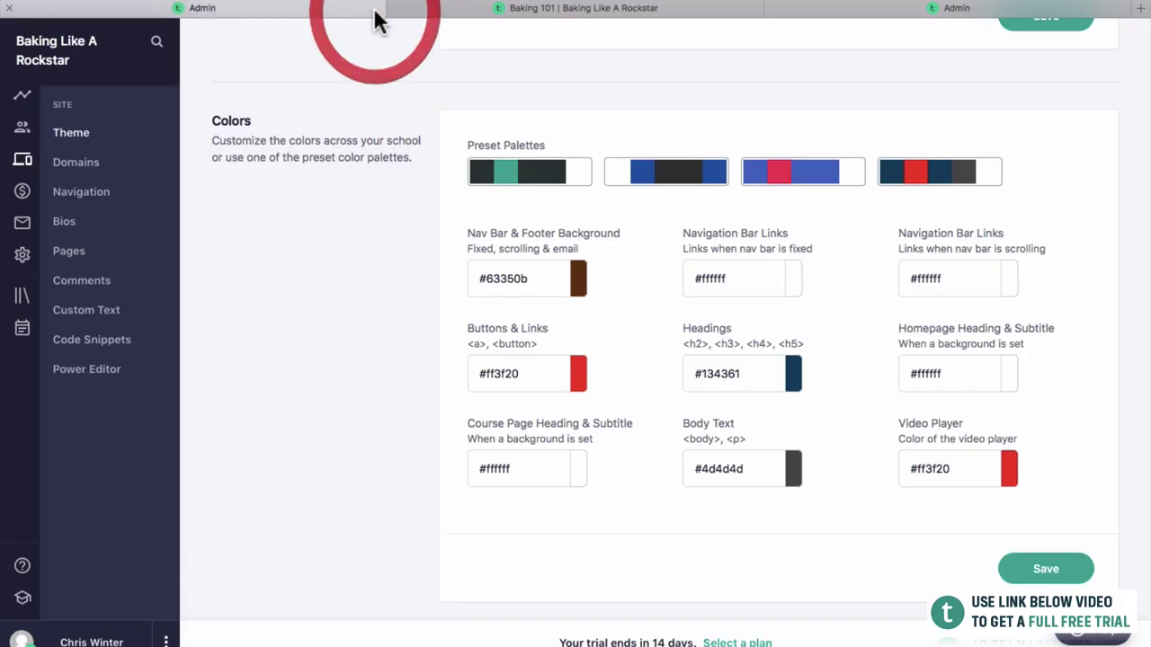
{"action": "left_click", "coordinate": [579, 372]}
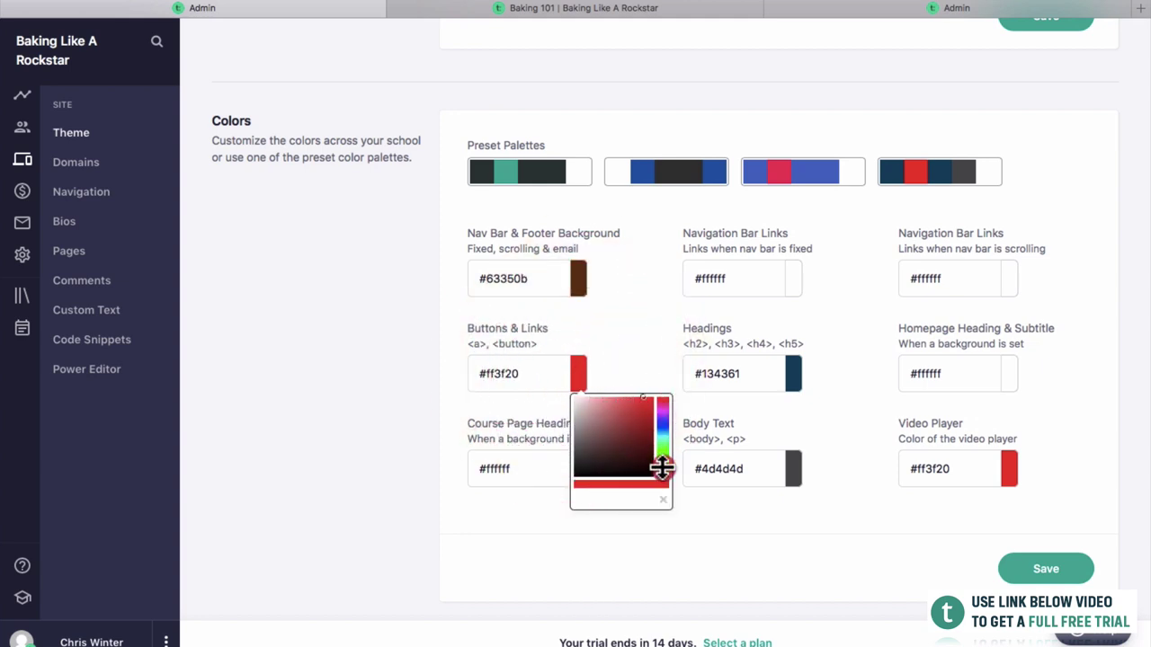
{"action": "left_click_drag", "start_coordinate": [663, 470], "coordinate": [661, 470]}
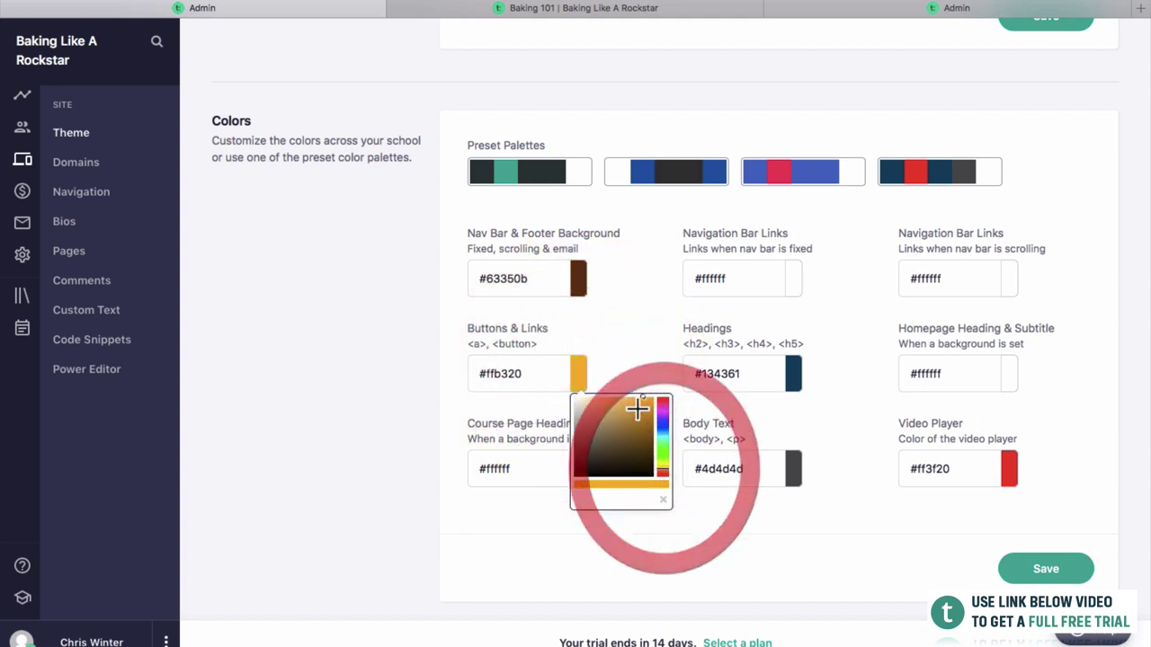
{"action": "left_click_drag", "start_coordinate": [640, 411], "coordinate": [638, 428]}
{"action": "left_click", "coordinate": [623, 326]}
{"action": "left_click", "coordinate": [1034, 568]}
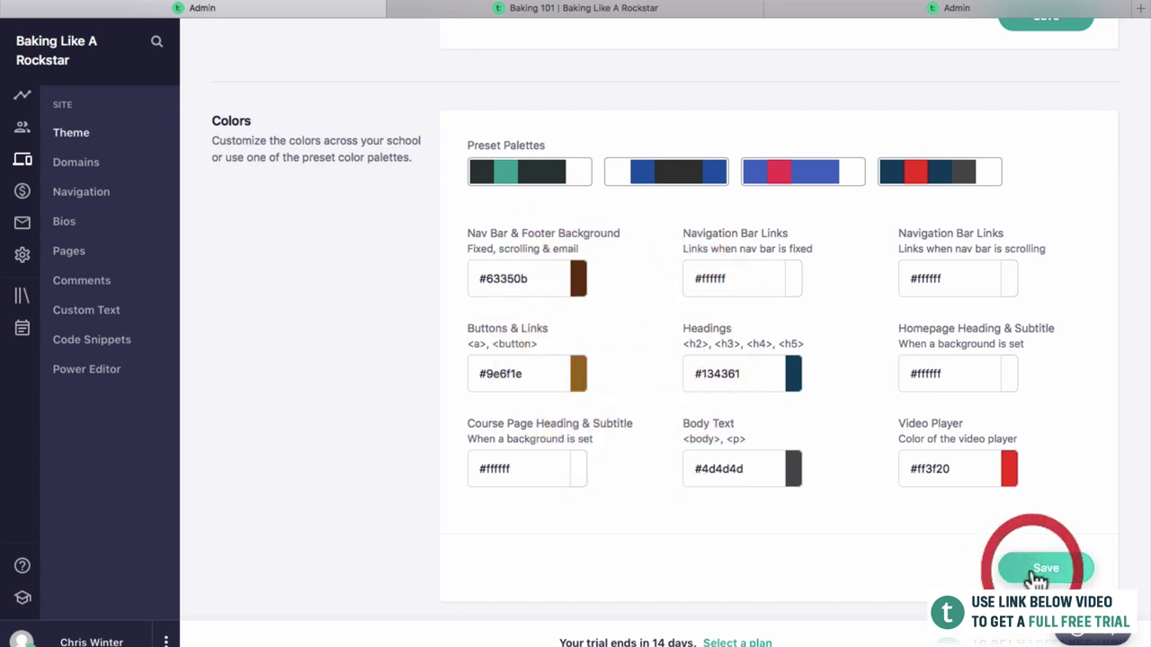
{"action": "left_click", "coordinate": [530, 9]}
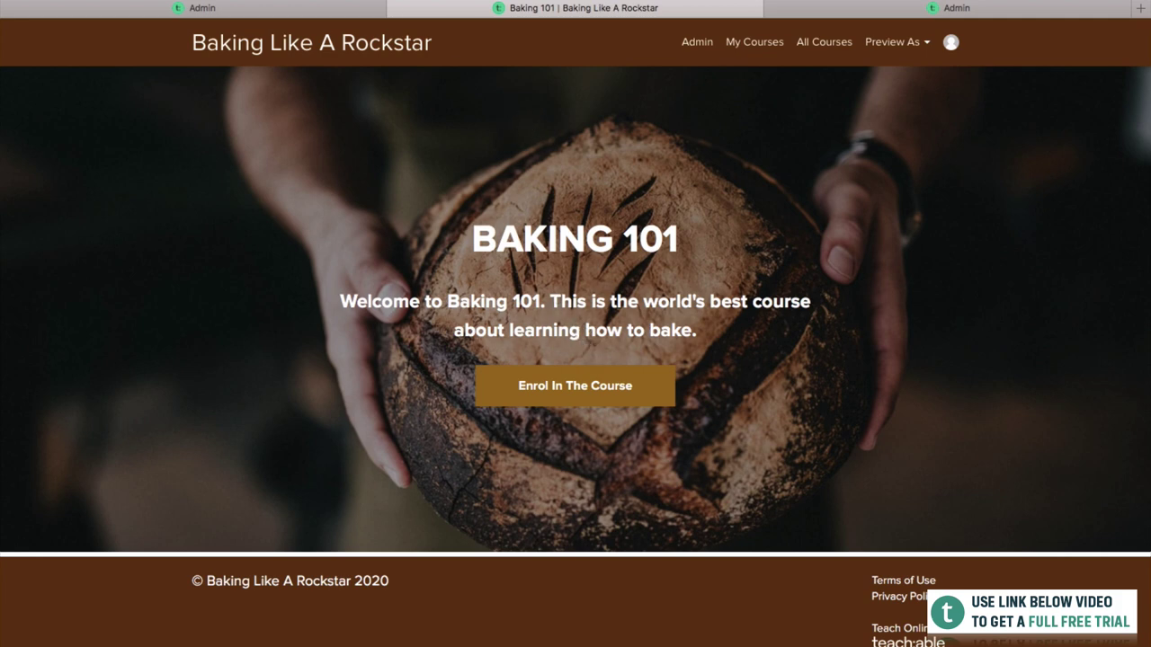
{"action": "left_click", "coordinate": [331, 7]}
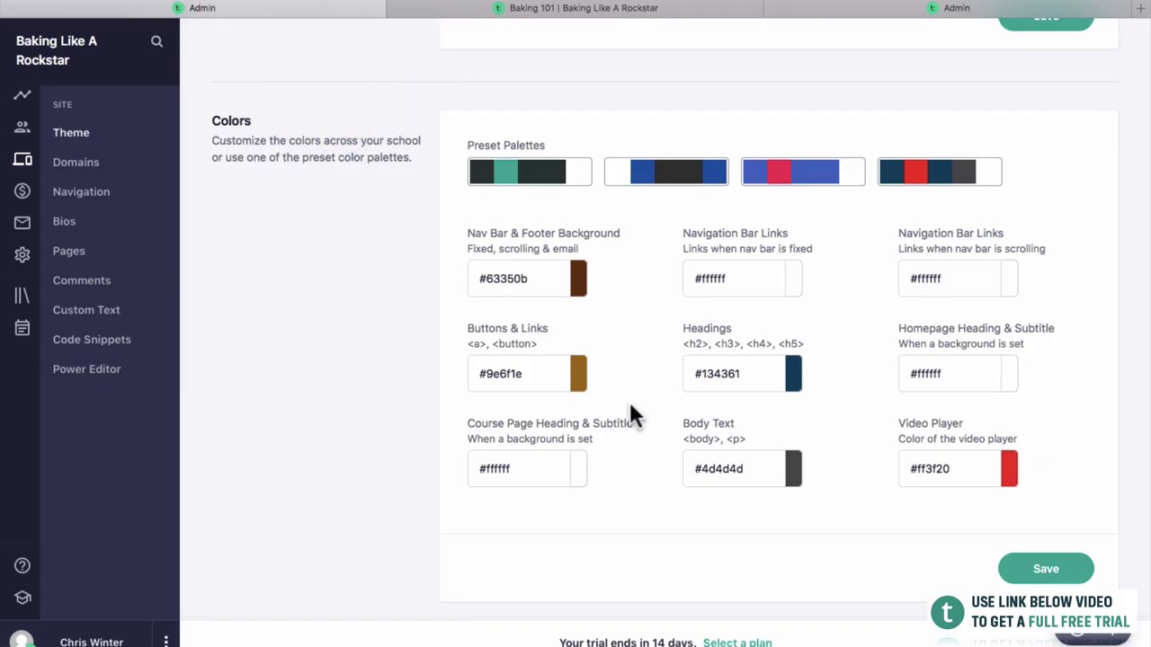
Copy the buttons colour #9e6f1e into the Video Player colour field.
{"action": "left_click_drag", "start_coordinate": [542, 372], "coordinate": [455, 367]}
{"action": "key", "text": "ctrl+c"}
{"action": "triple_click", "coordinate": [978, 468]}
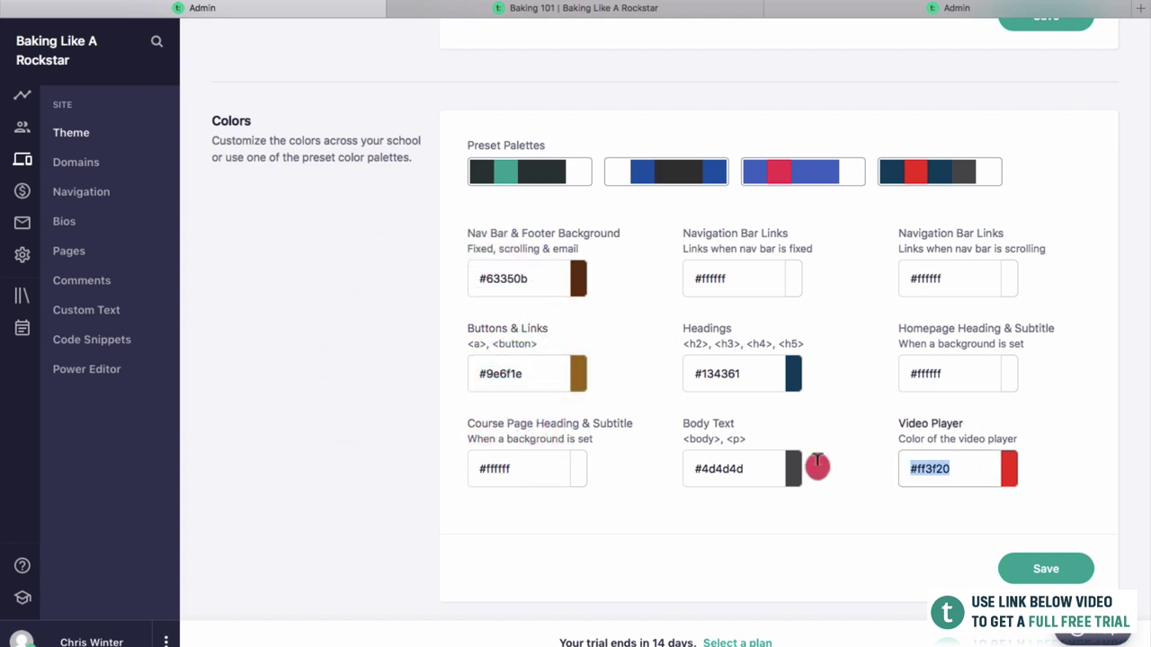
{"action": "key", "text": "ctrl+v"}
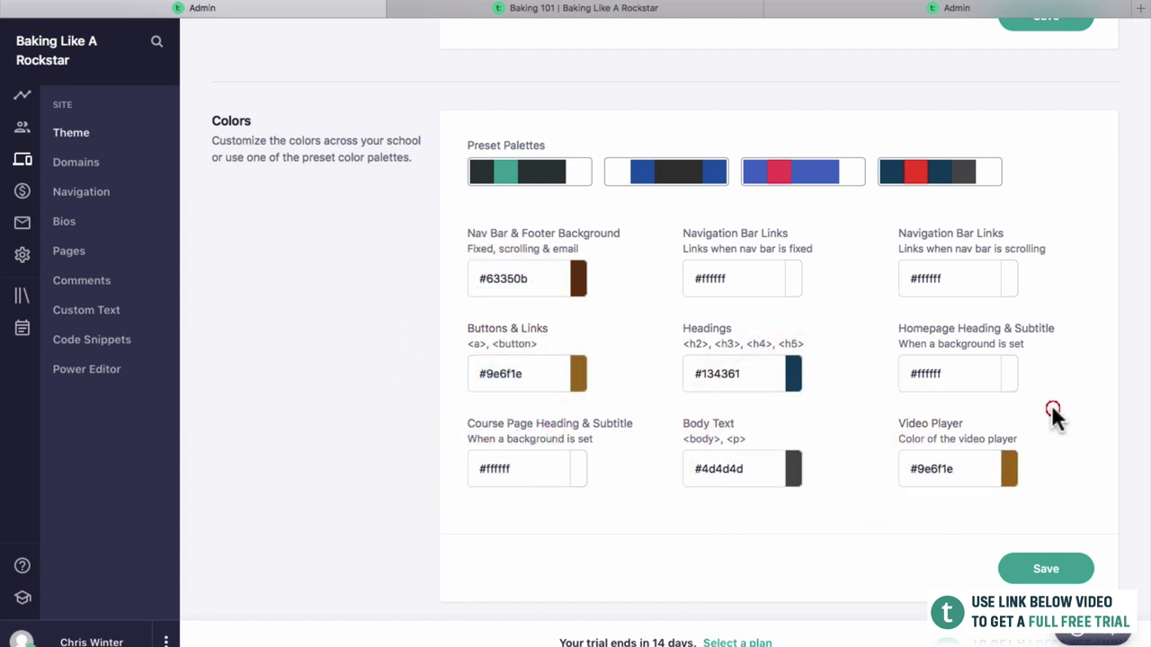
{"action": "left_click", "coordinate": [1052, 409]}
Copy the nav bar colour #63350b into the Headings colour field.
{"action": "triple_click", "coordinate": [512, 280]}
{"action": "key", "text": "ctrl+c"}
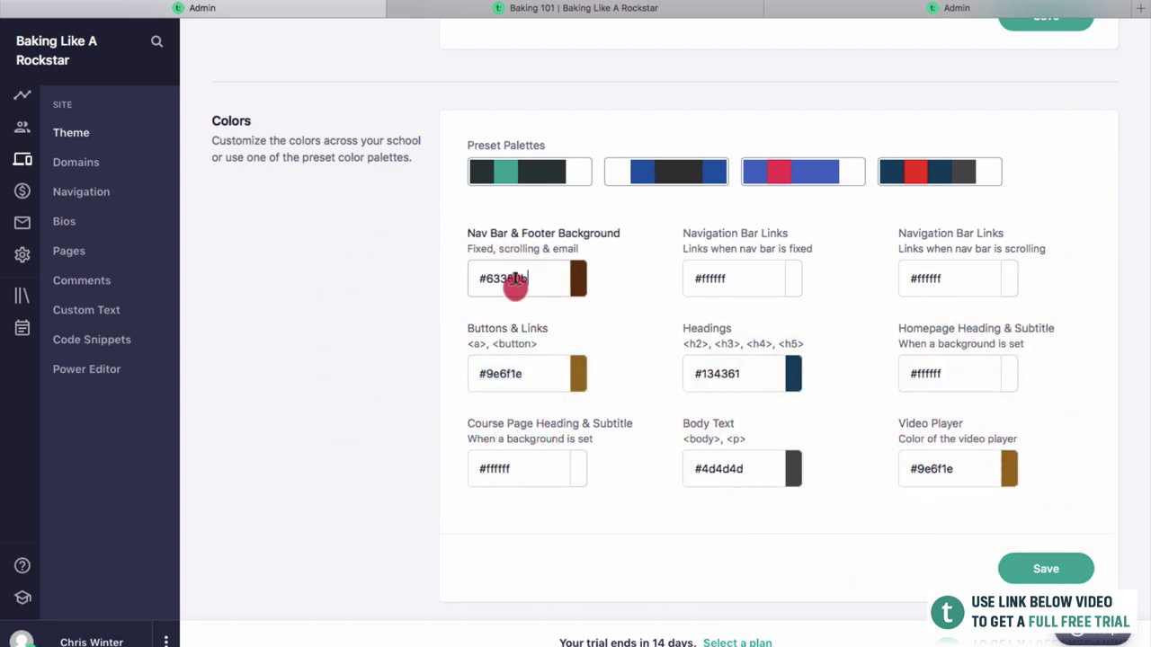
{"action": "left_click", "coordinate": [644, 363]}
{"action": "key", "text": "ctrl+a"}
{"action": "key", "text": "ctrl+v"}
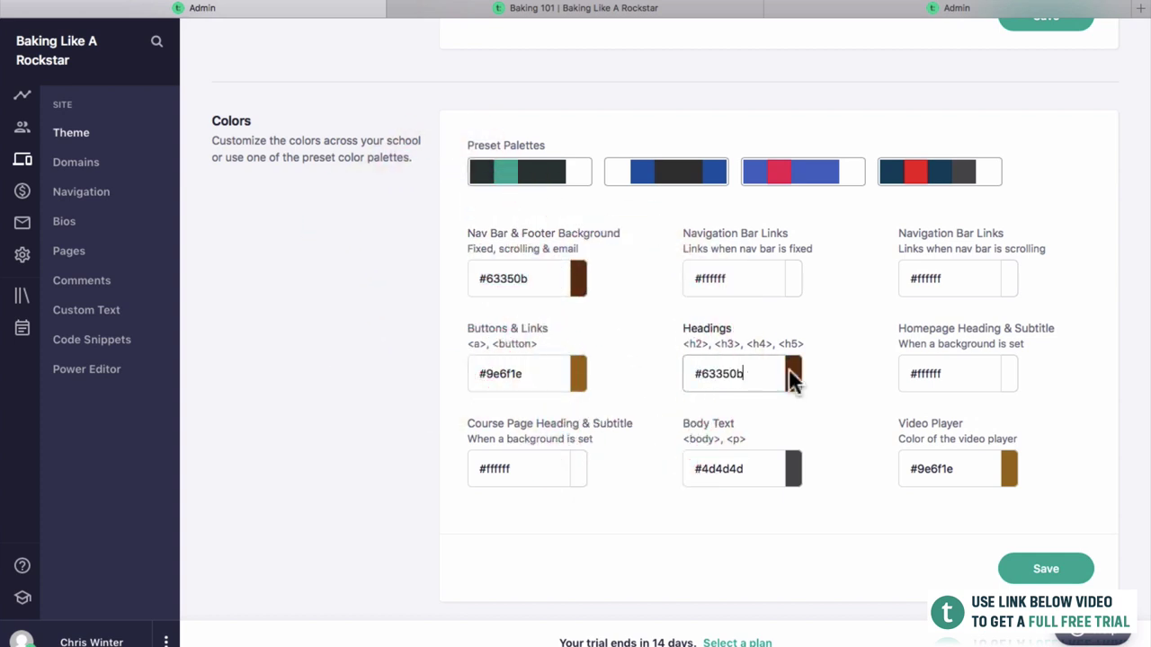
{"action": "left_click", "coordinate": [836, 387]}
Save the updated theme colours and view the Baking 101 course page.
{"action": "left_click", "coordinate": [1015, 567]}
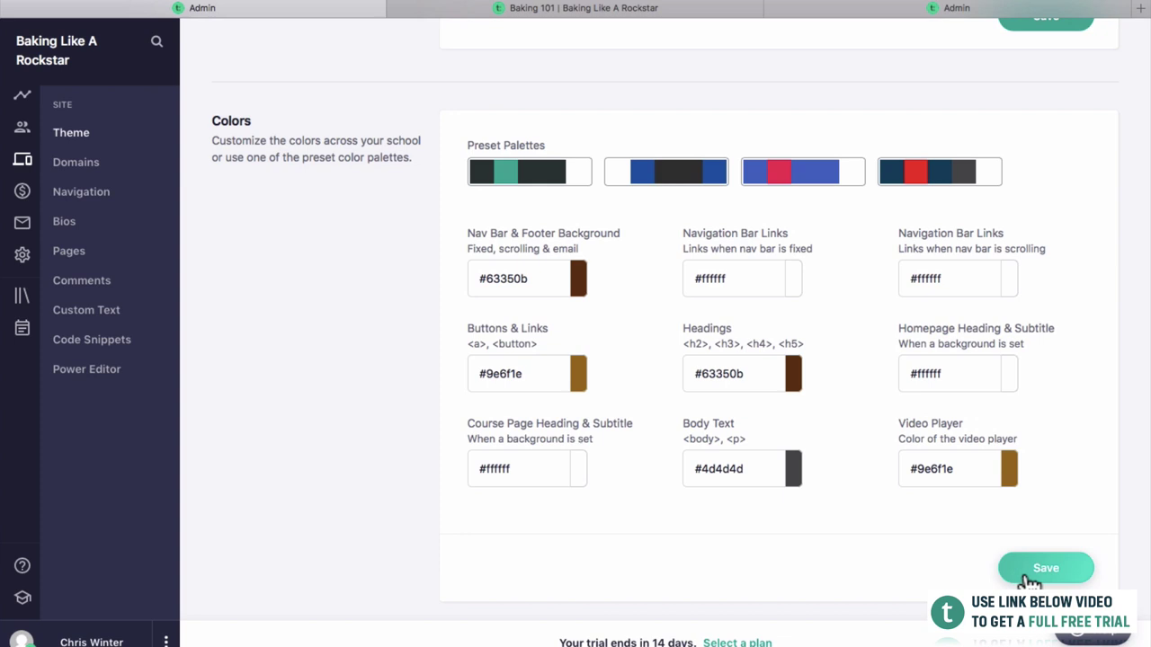
{"action": "left_click", "coordinate": [1029, 568]}
{"action": "scroll", "coordinate": [1016, 567], "scroll_direction": "down", "scroll_amount": 1}
{"action": "scroll", "coordinate": [1016, 562], "scroll_direction": "up", "scroll_amount": 4}
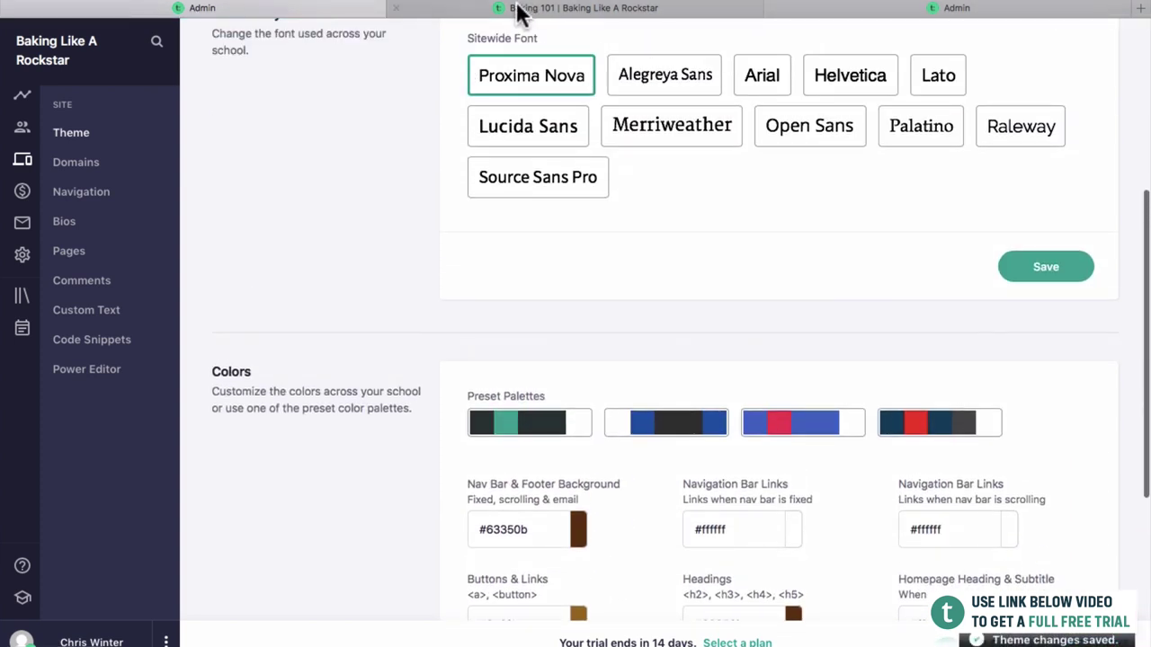
{"action": "scroll", "coordinate": [539, 95], "scroll_direction": "up", "scroll_amount": 2}
{"action": "left_click", "coordinate": [517, 9]}
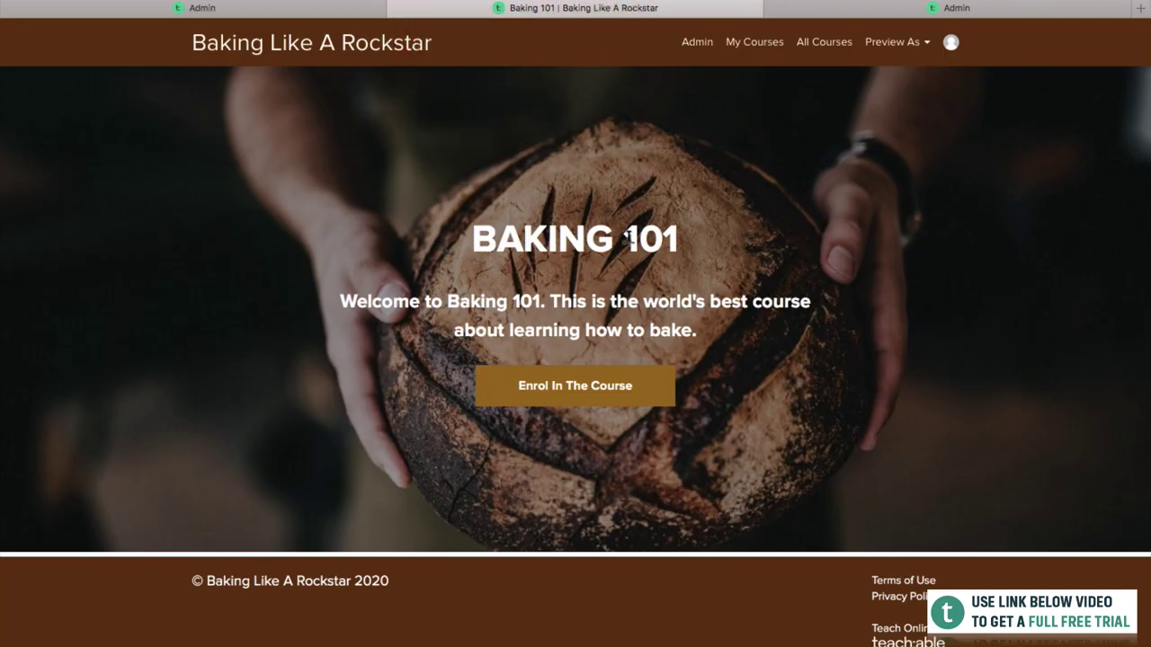
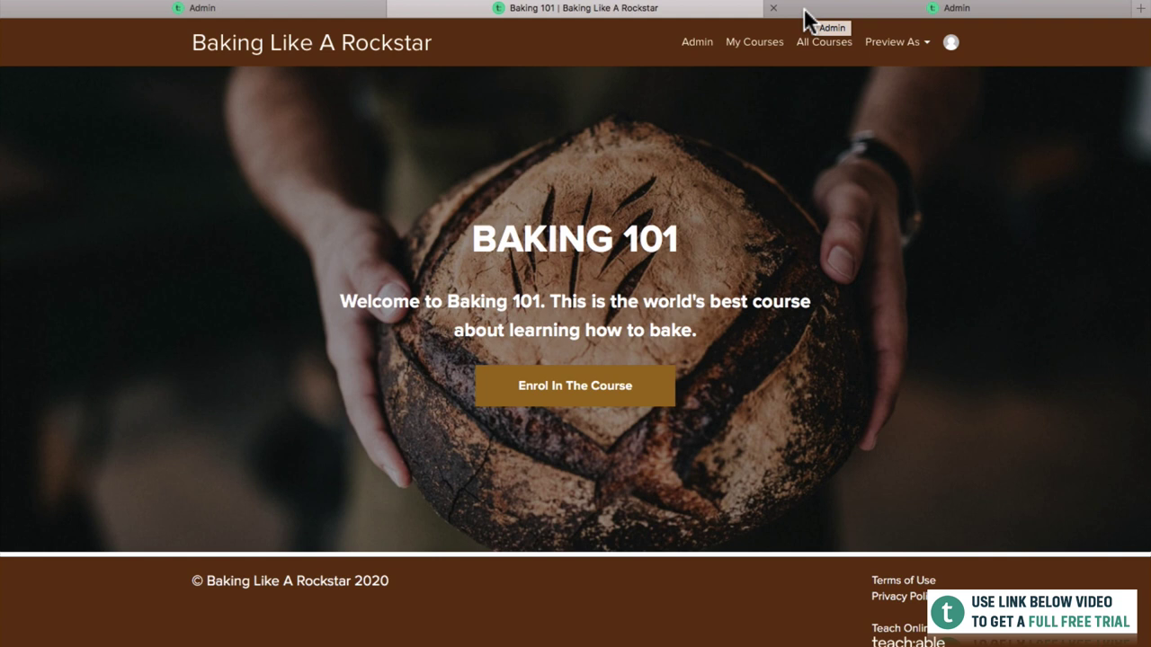
Reload the Baking 101 page editor tab and confirm the reload prompt.
{"action": "left_click", "coordinate": [804, 7]}
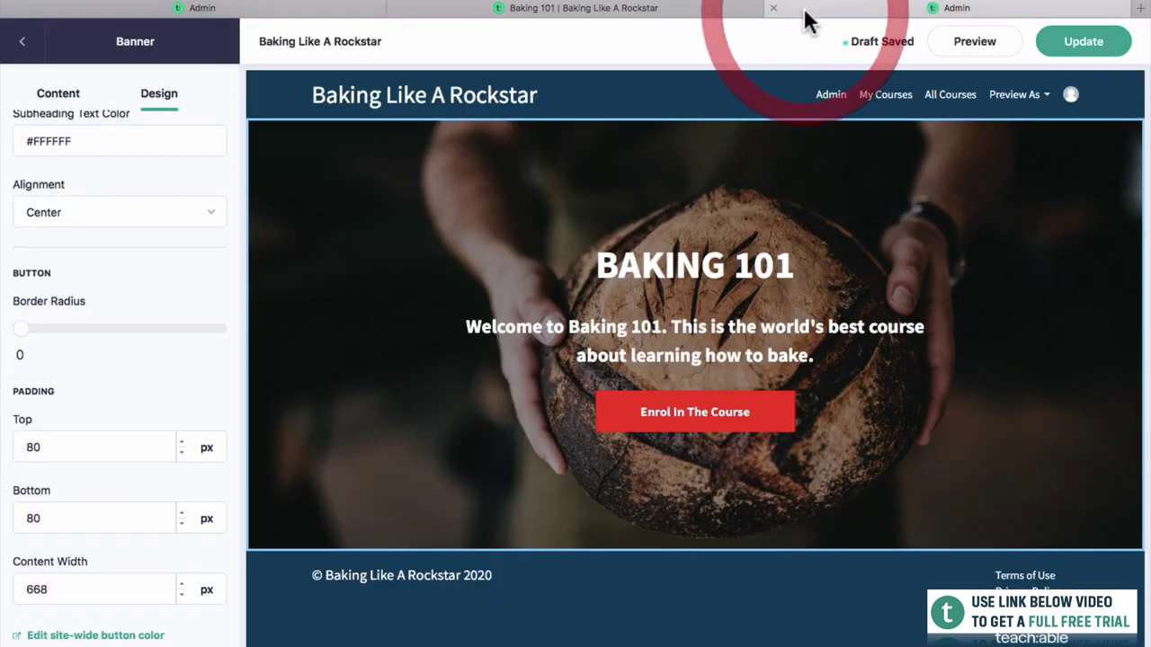
{"action": "key", "text": "super+r"}
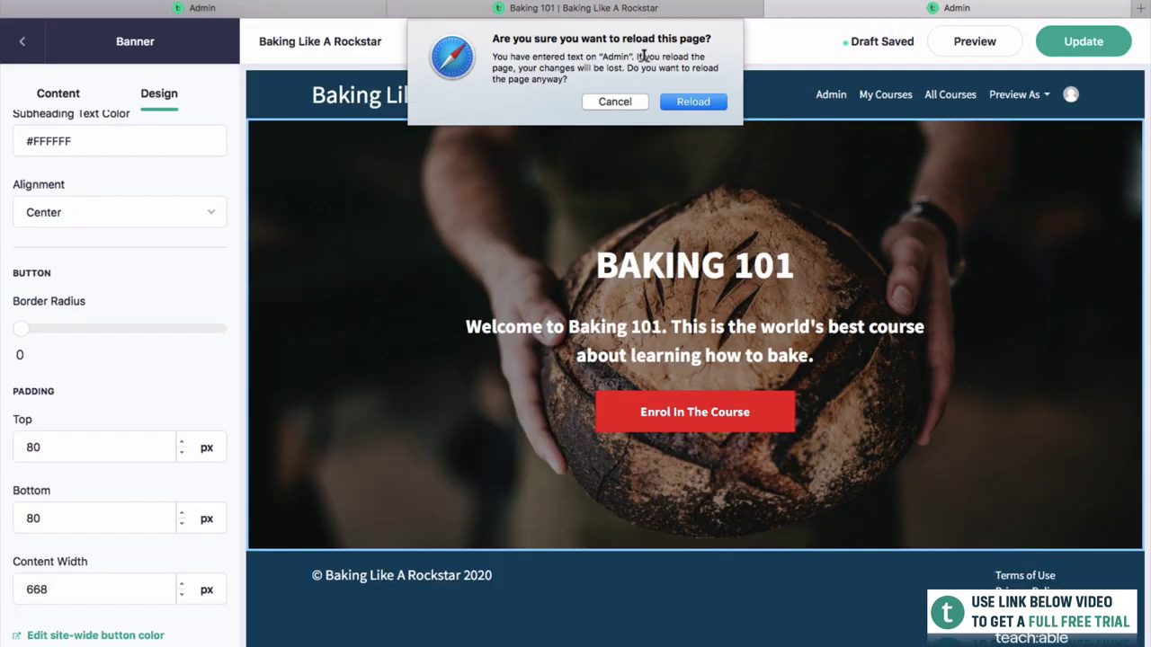
{"action": "key", "text": "Escape"}
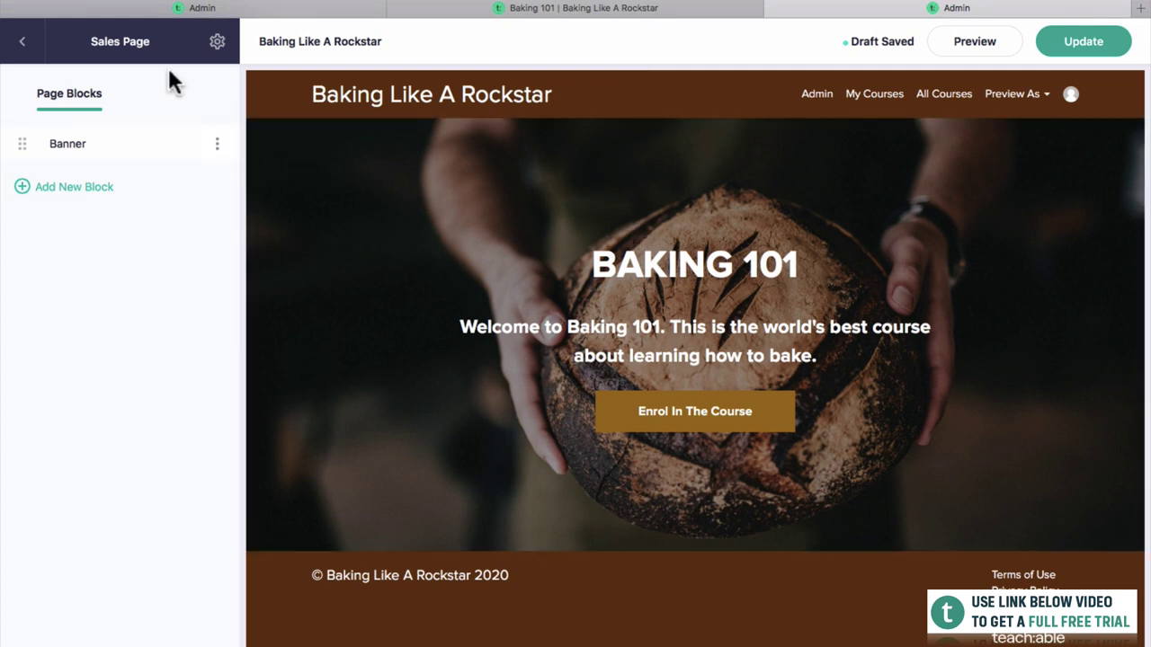
In page settings, turn Show Footer off, keep Header on and Transparent Header off, then Update.
{"action": "left_click", "coordinate": [217, 42]}
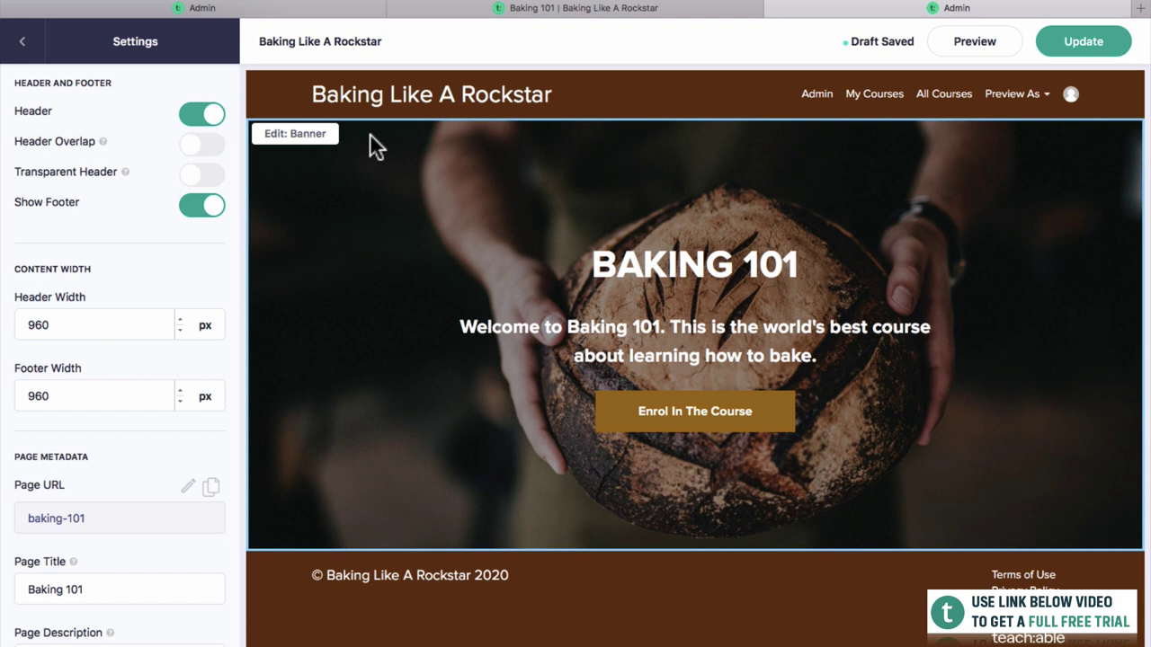
{"action": "left_click", "coordinate": [201, 121]}
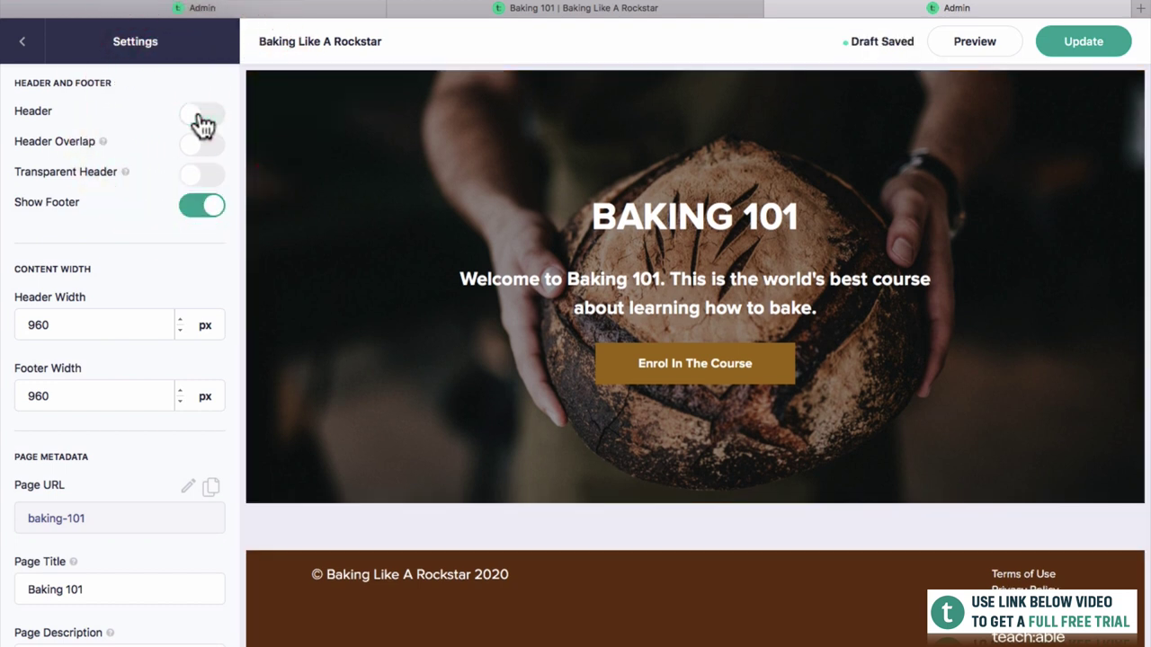
{"action": "left_click", "coordinate": [203, 117]}
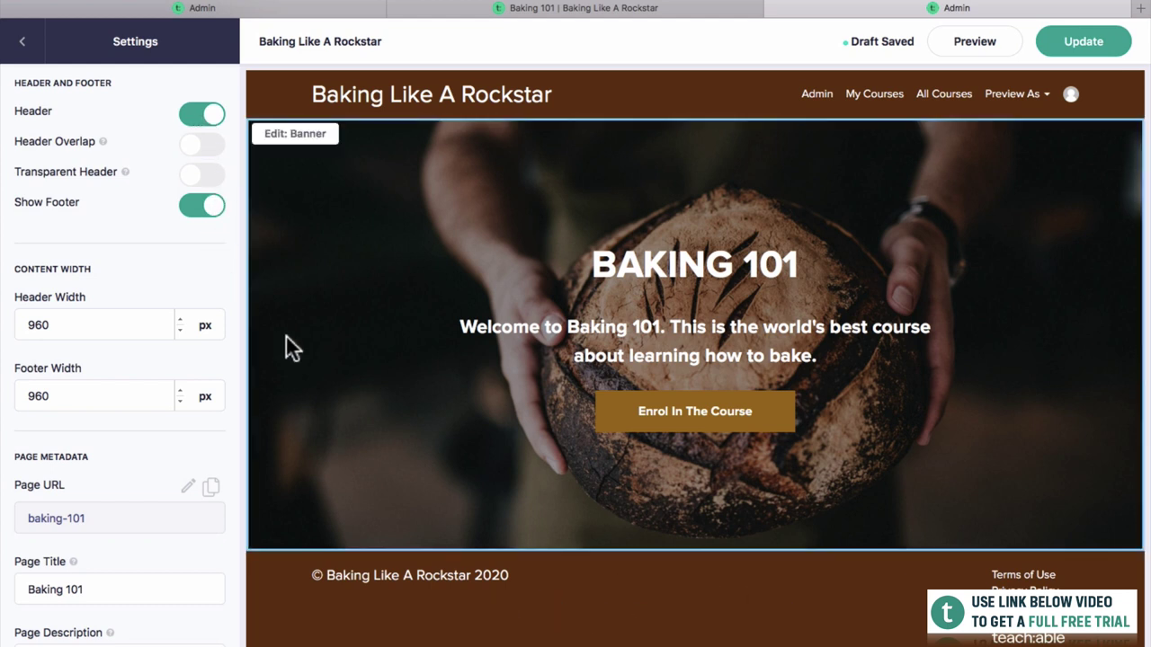
{"action": "left_click", "coordinate": [200, 209]}
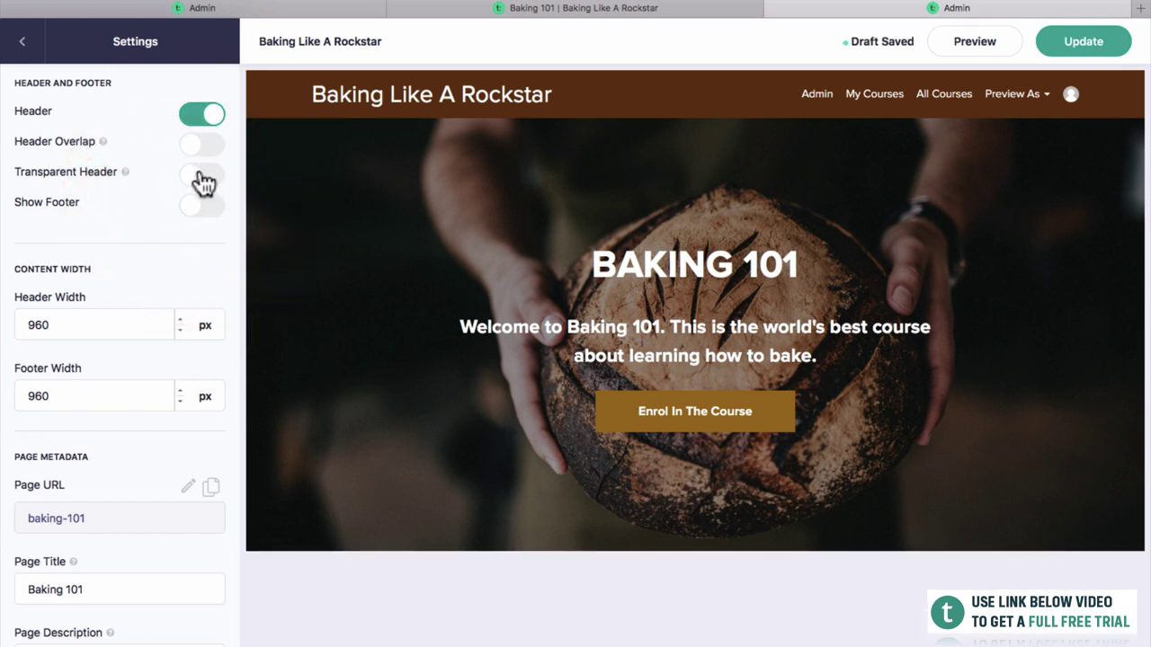
{"action": "left_click", "coordinate": [201, 176]}
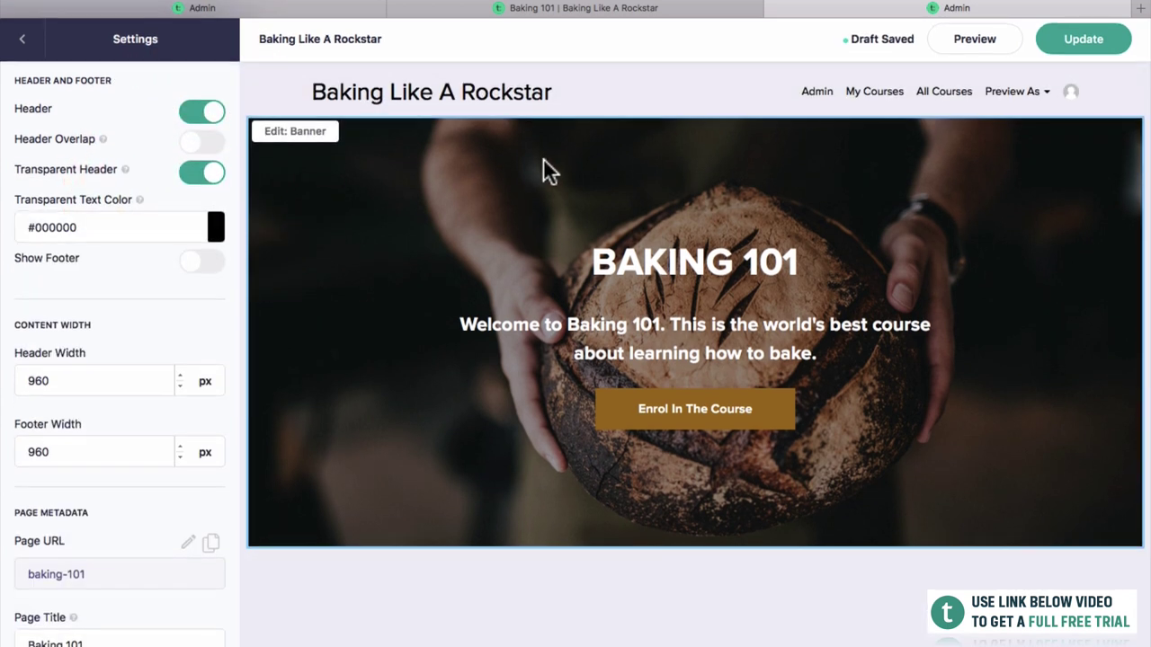
{"action": "left_click", "coordinate": [212, 177]}
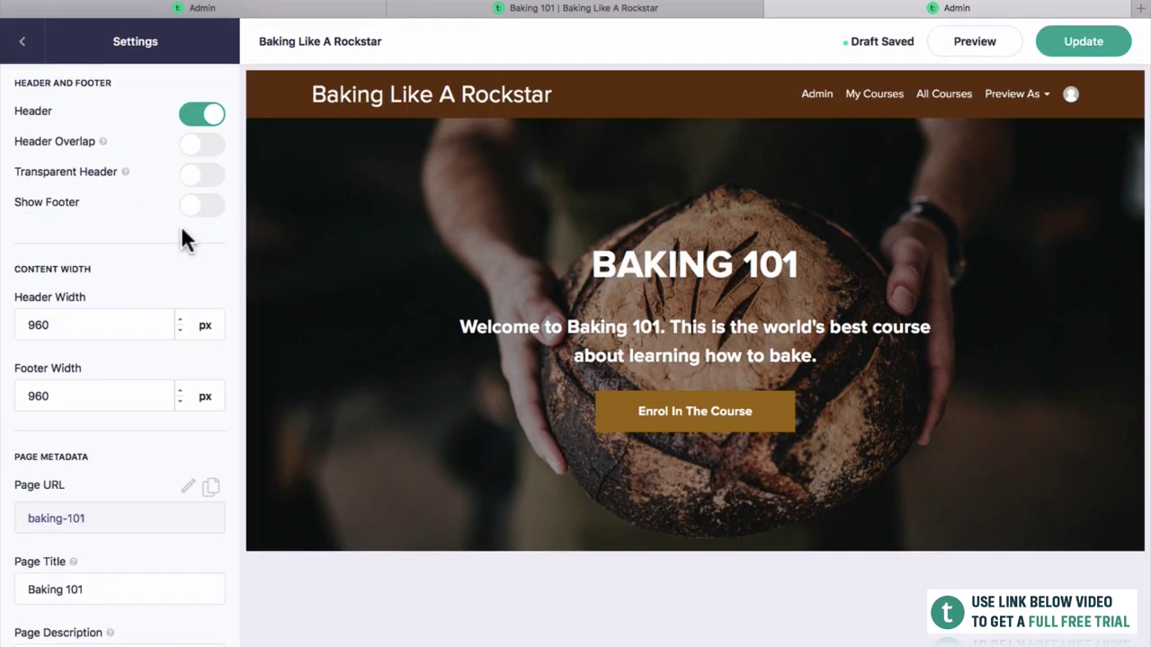
{"action": "scroll", "coordinate": [179, 223], "scroll_direction": "down", "scroll_amount": 2}
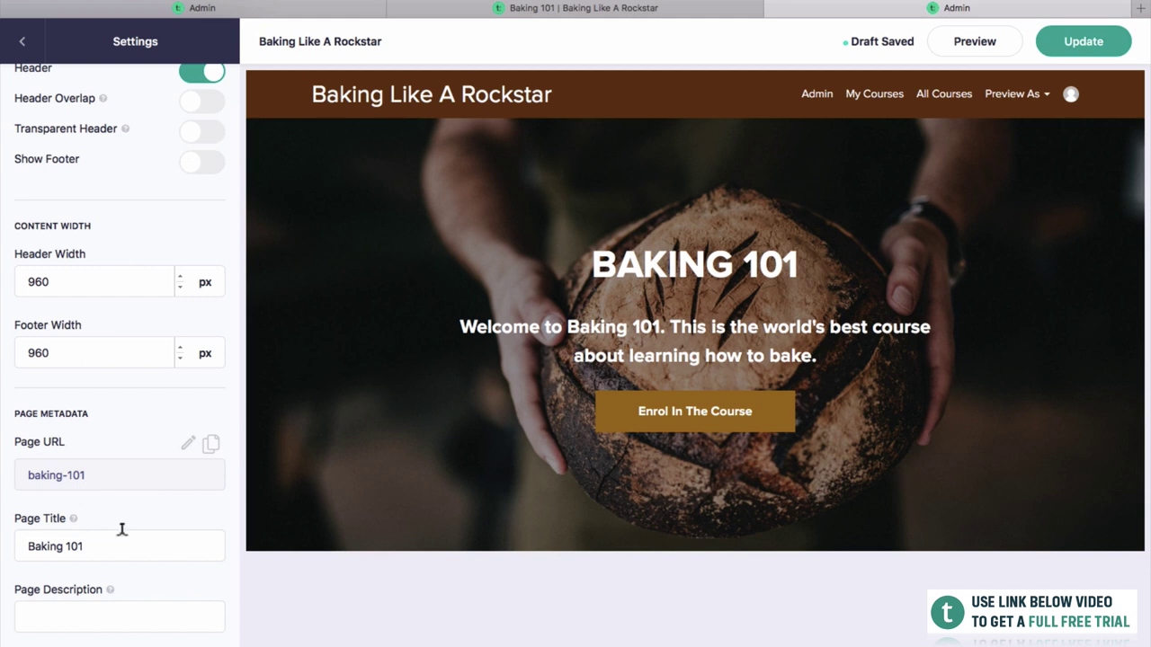
{"action": "scroll", "coordinate": [154, 275], "scroll_direction": "up", "scroll_amount": 2}
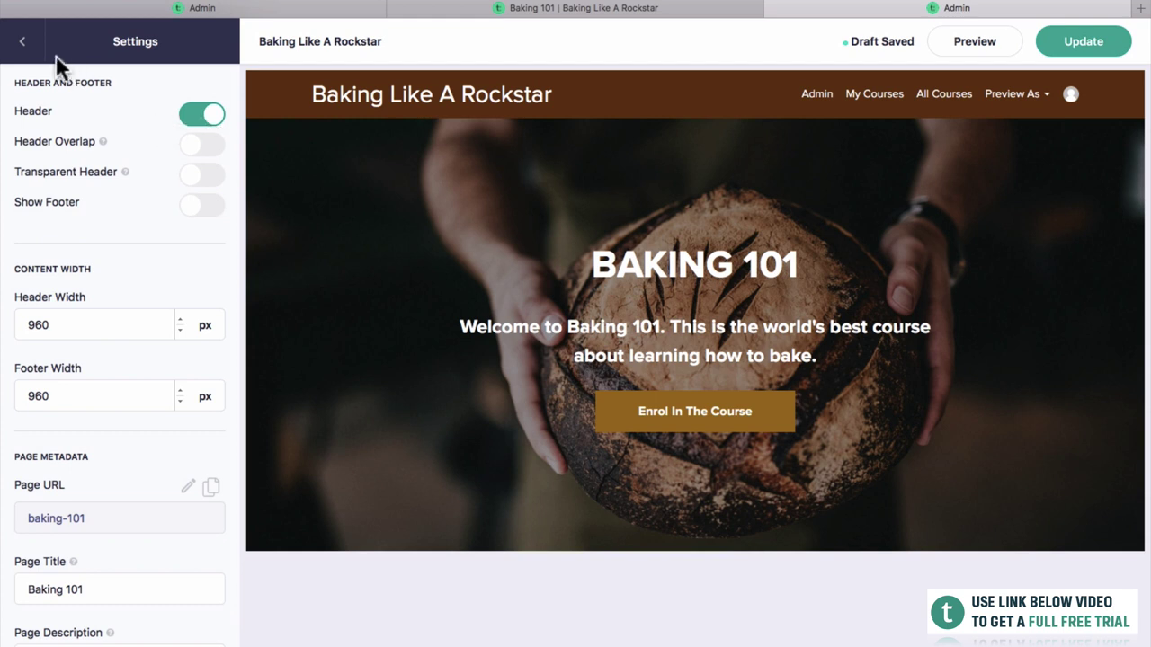
{"action": "left_click", "coordinate": [23, 45]}
{"action": "left_click", "coordinate": [1123, 40]}
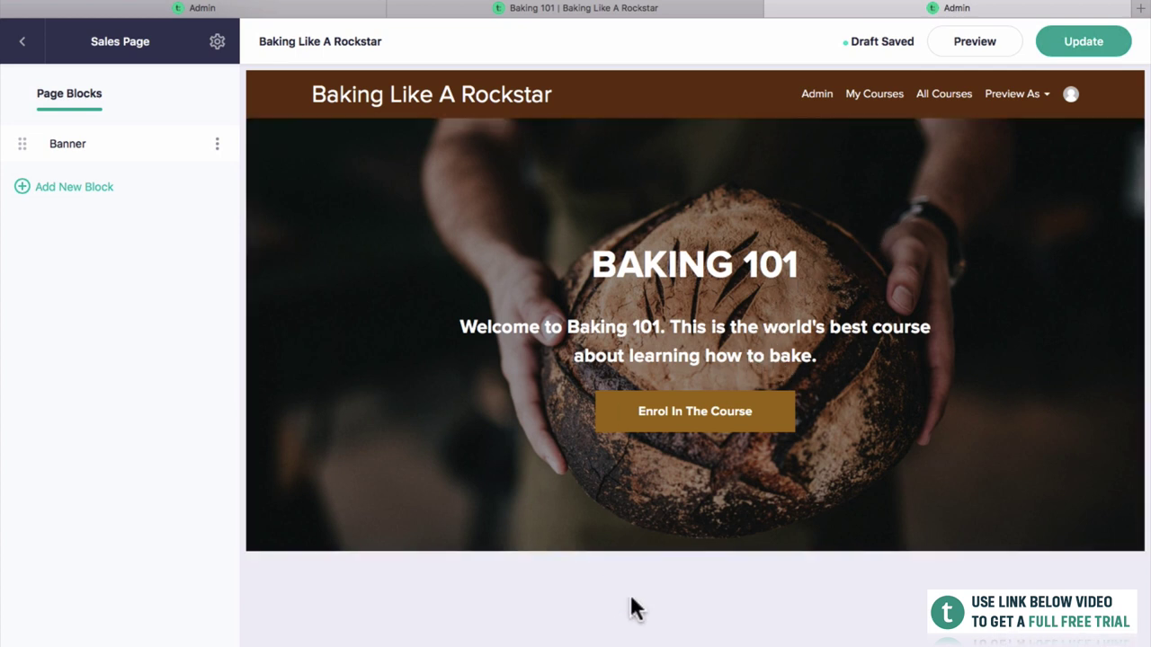
Insert a Video block from the Basics section below the Banner.
{"action": "left_click", "coordinate": [42, 198]}
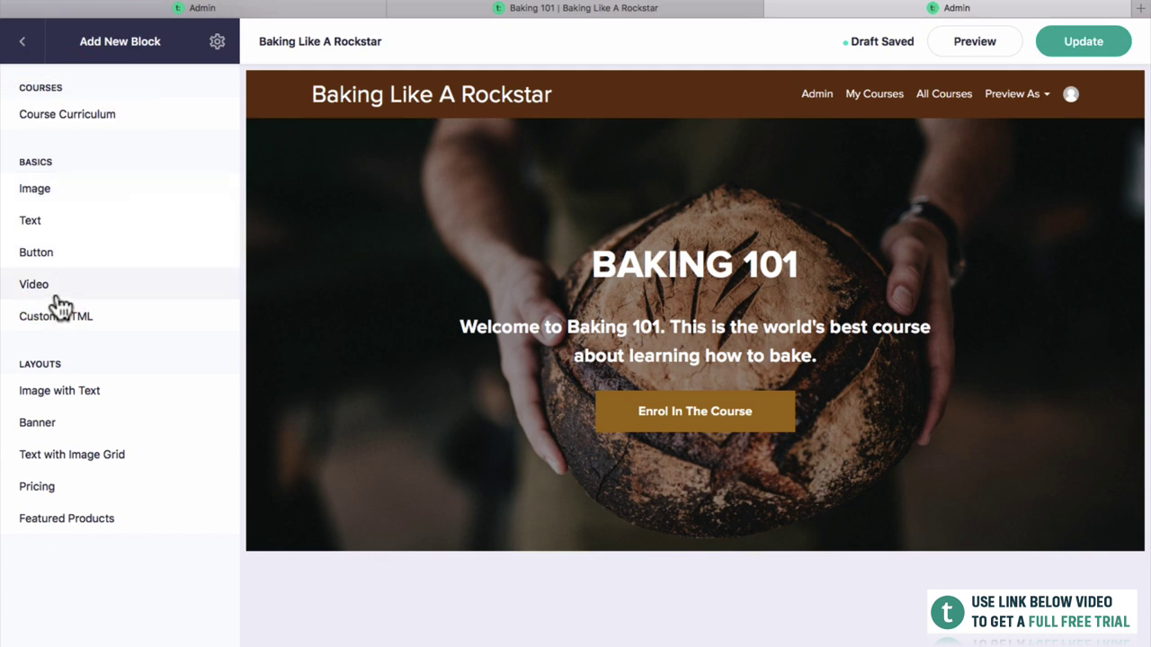
{"action": "left_click", "coordinate": [57, 299]}
{"action": "left_click", "coordinate": [216, 286]}
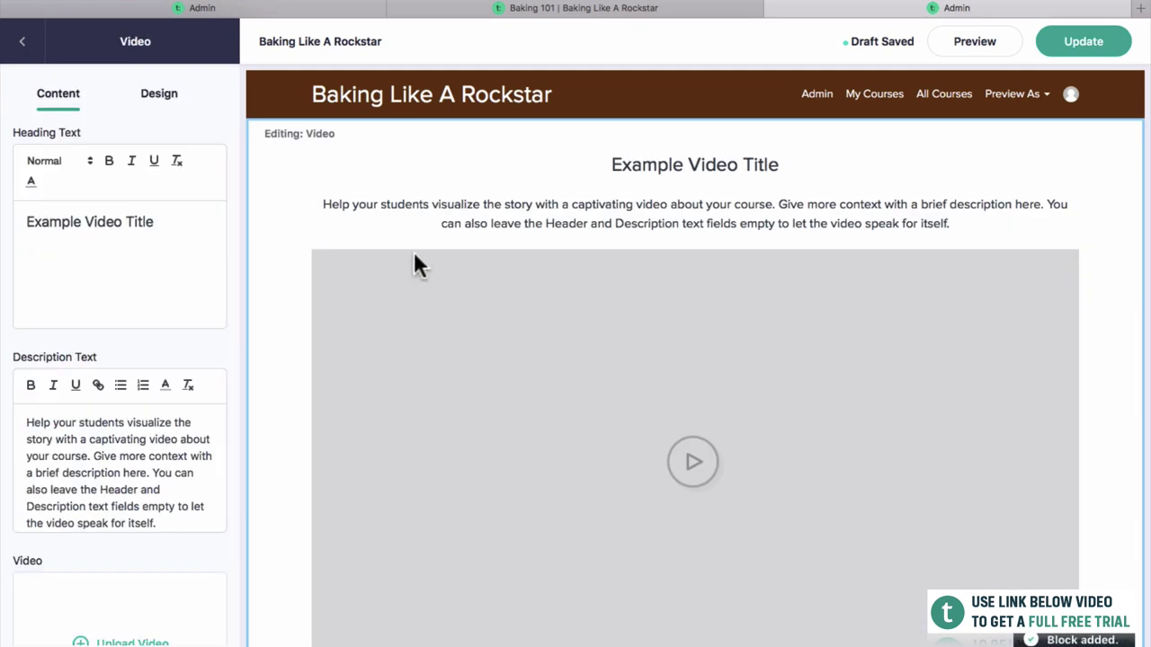
{"action": "scroll", "coordinate": [410, 373], "scroll_direction": "down", "scroll_amount": 1}
{"action": "scroll", "coordinate": [410, 373], "scroll_direction": "up", "scroll_amount": 2}
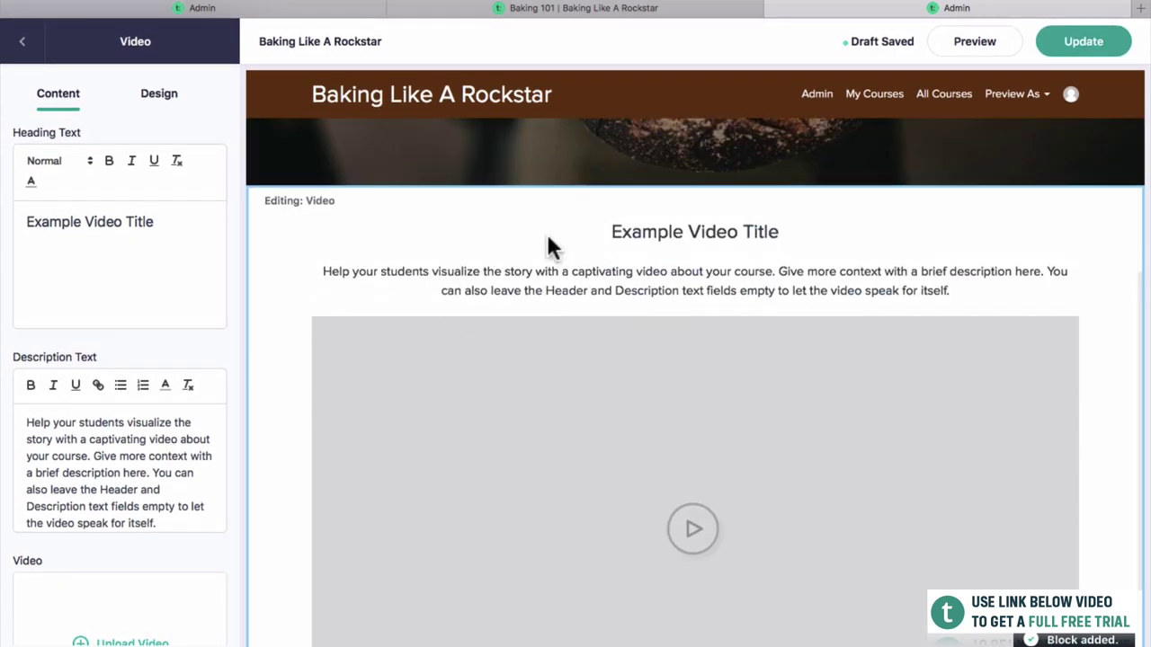
{"action": "scroll", "coordinate": [546, 244], "scroll_direction": "up", "scroll_amount": 4}
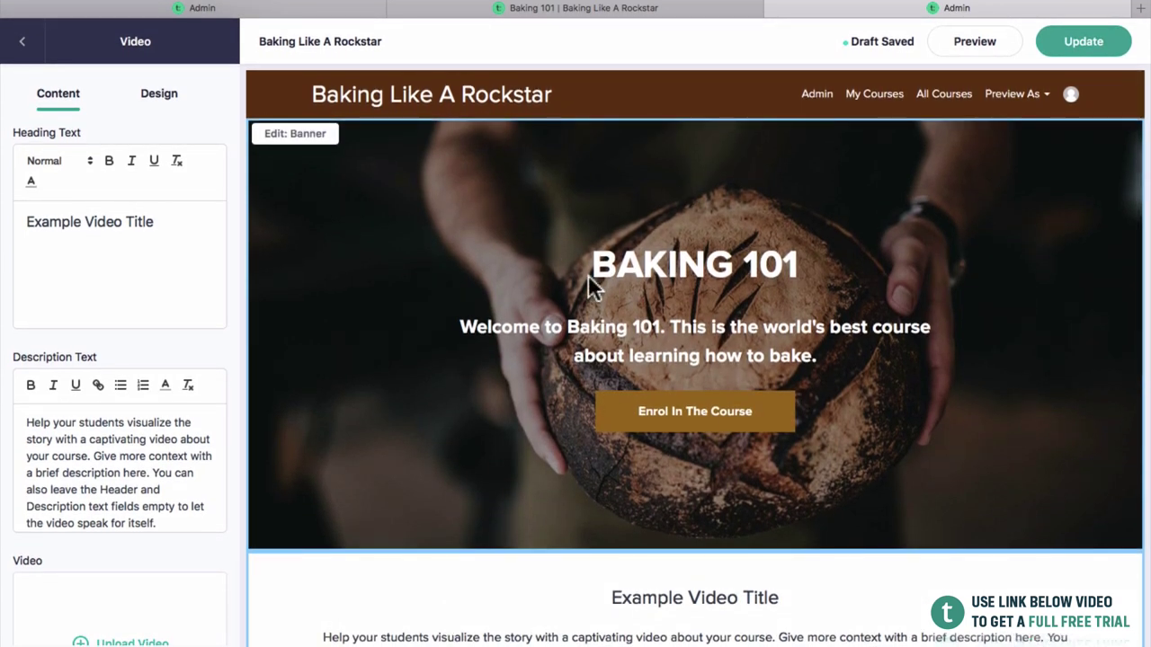
{"action": "scroll", "coordinate": [588, 274], "scroll_direction": "down", "scroll_amount": 5}
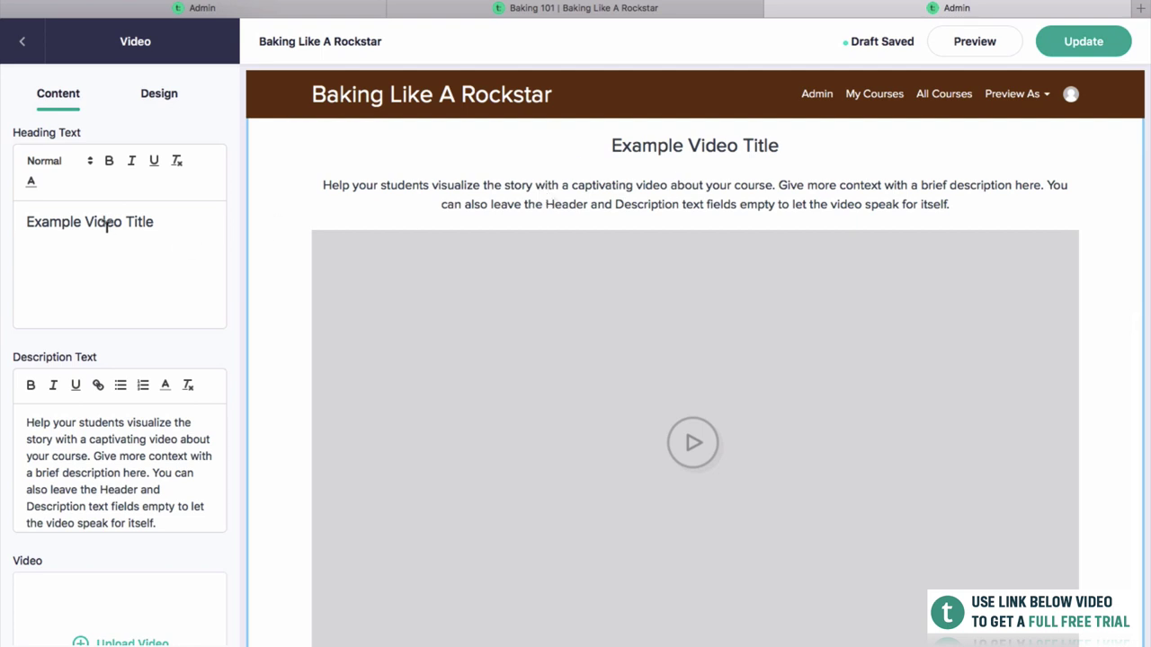
Replace the video block's heading with 'Welcome to Baking 101'.
{"action": "left_click_drag", "start_coordinate": [171, 225], "coordinate": [7, 227]}
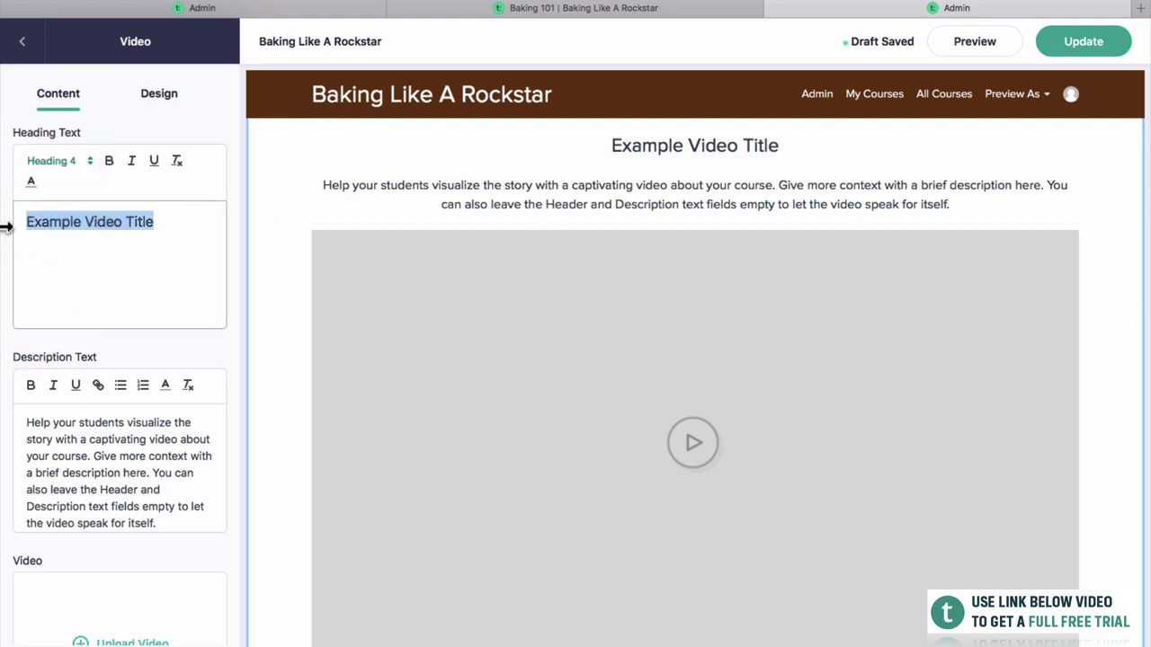
{"action": "type", "text": "Welcome to Baking 101"}
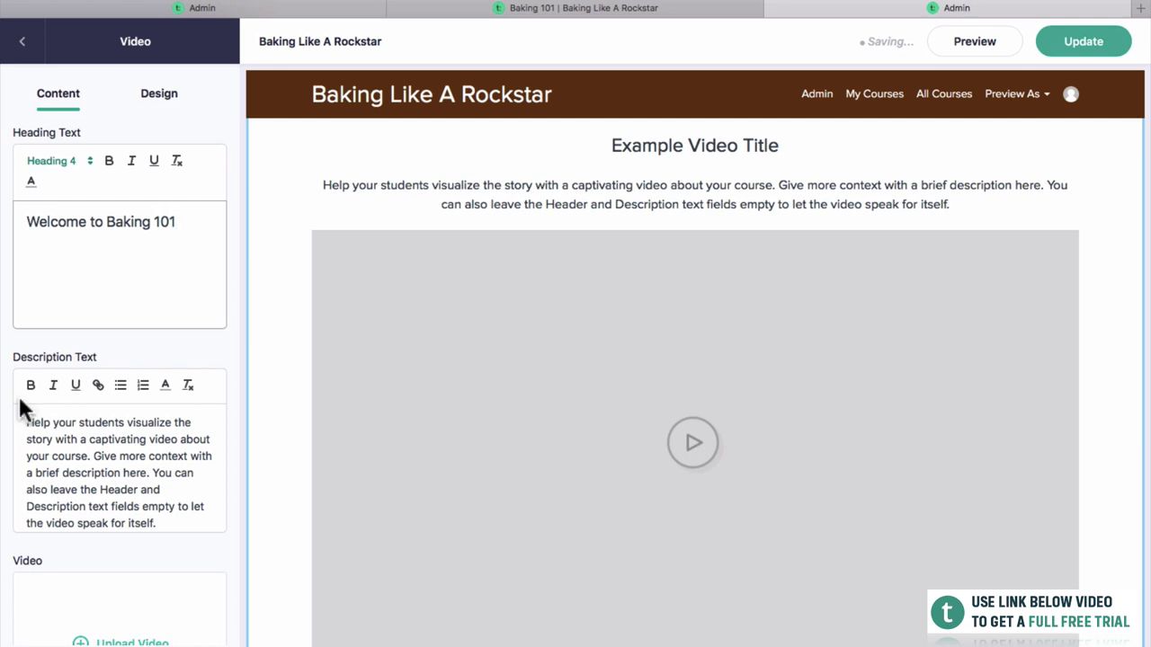
{"action": "triple_click", "coordinate": [99, 473]}
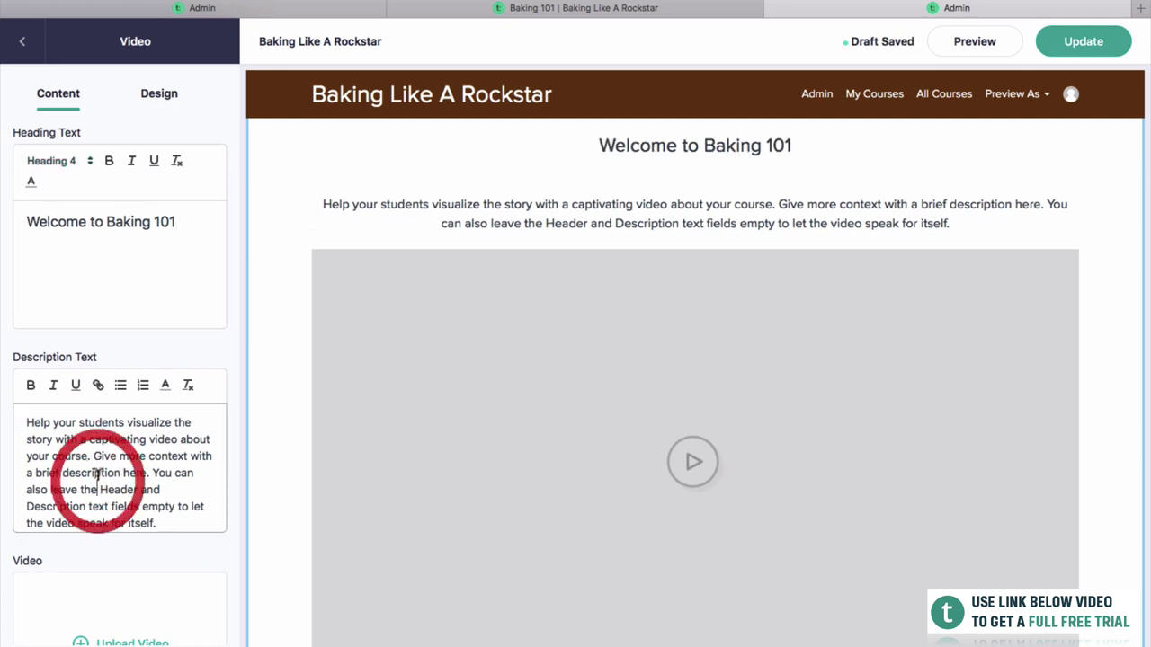
{"action": "left_click", "coordinate": [54, 285]}
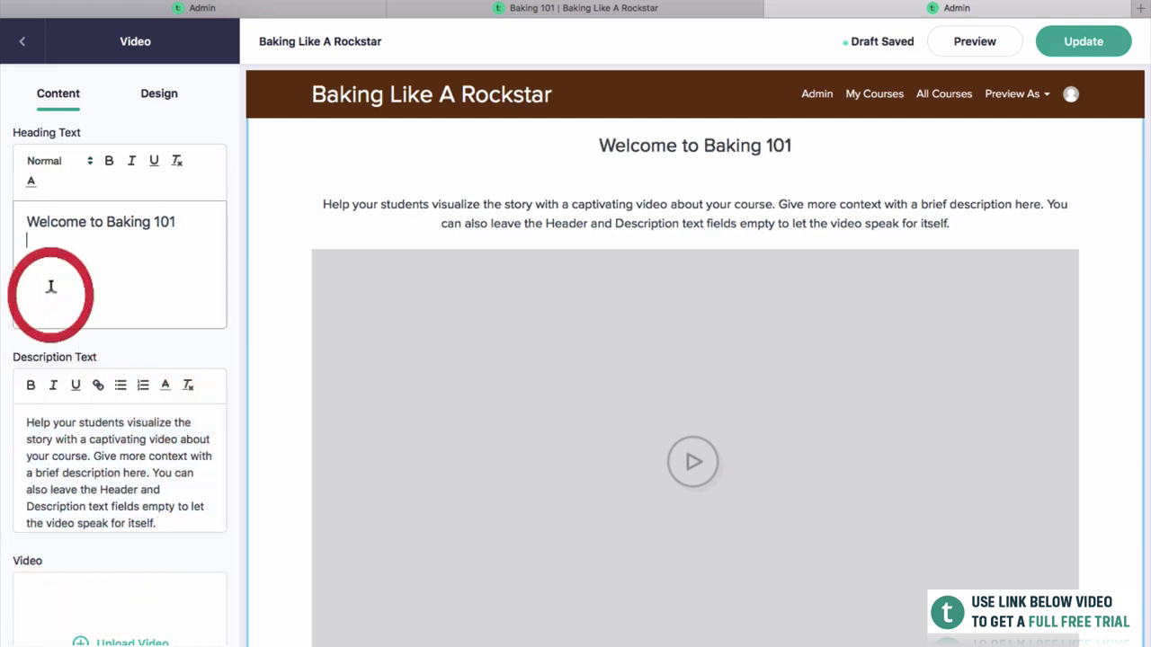
{"action": "key", "text": "BackSpace"}
Replace the description with 'Watch this brief introduction to the course.'.
{"action": "left_click", "coordinate": [137, 412]}
{"action": "key", "text": "ctrl+a"}
{"action": "key", "text": "BackSpace"}
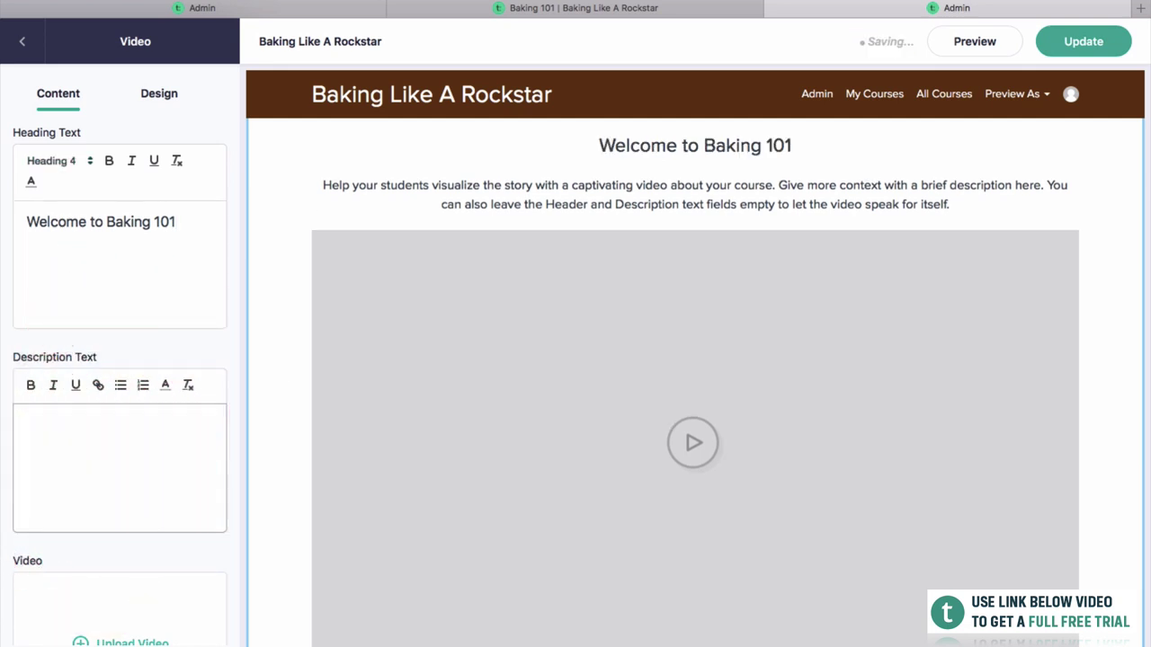
{"action": "type", "text": "Wat"}
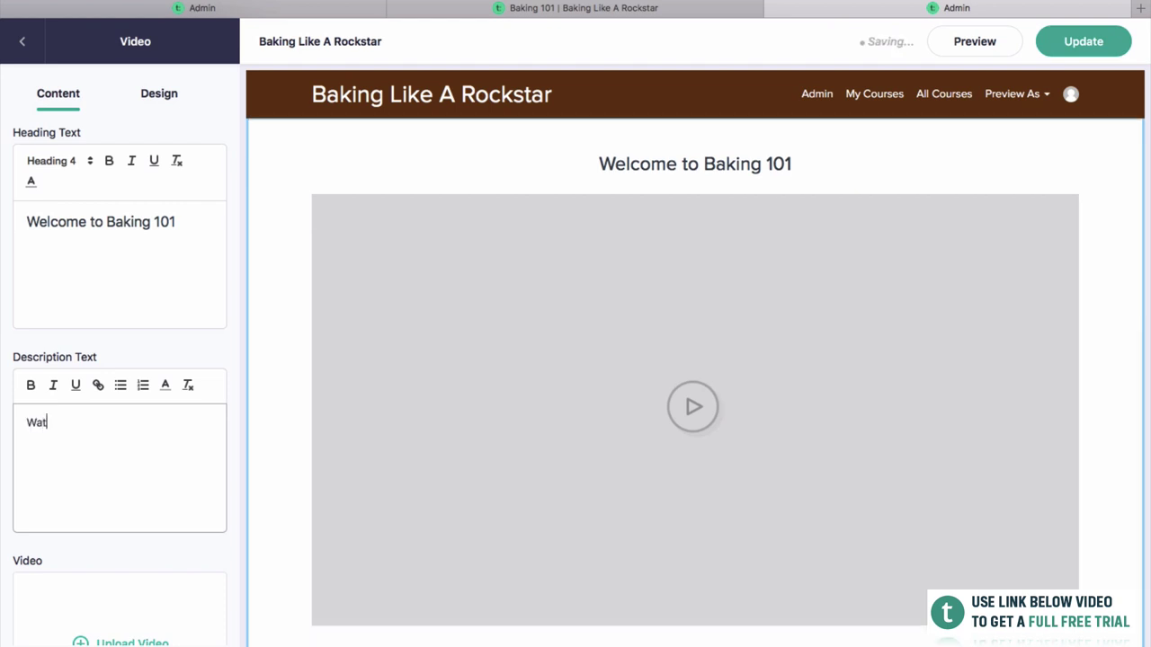
{"action": "type", "text": "ch this brief introduct"}
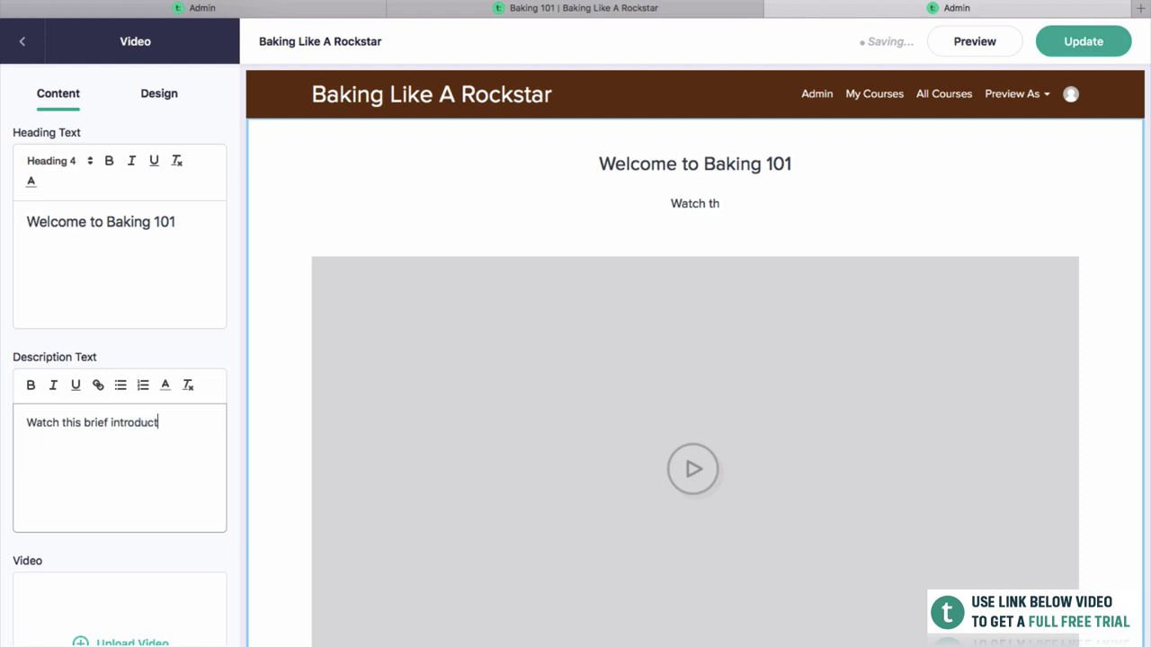
{"action": "type", "text": "ion to the course."}
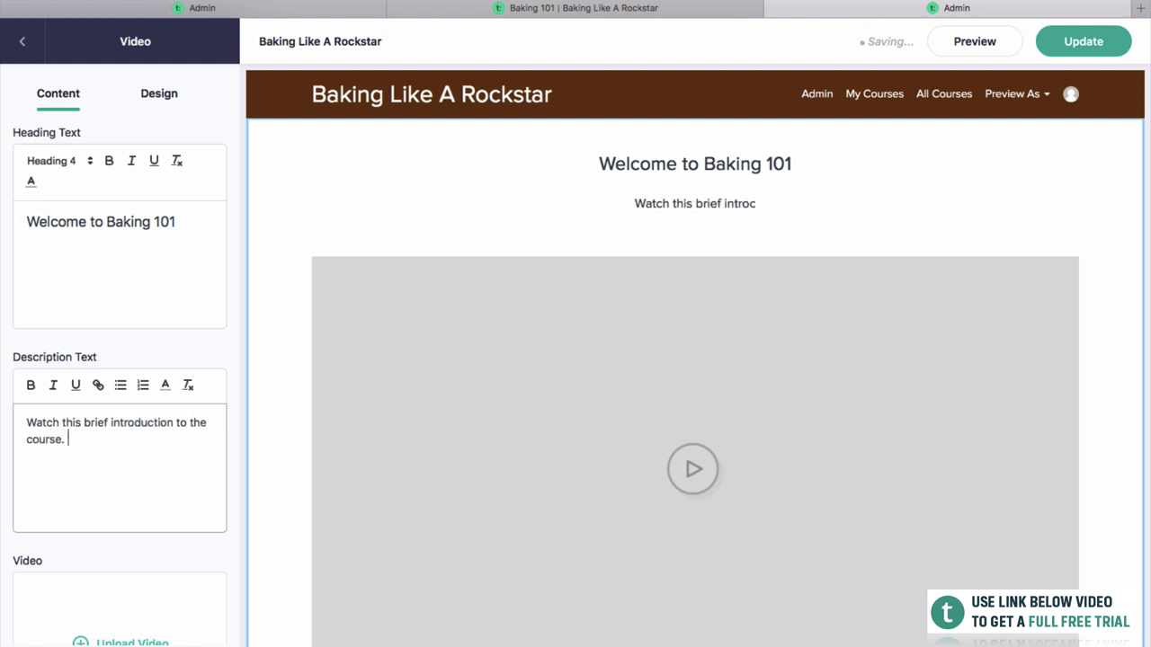
{"action": "left_click", "coordinate": [167, 261]}
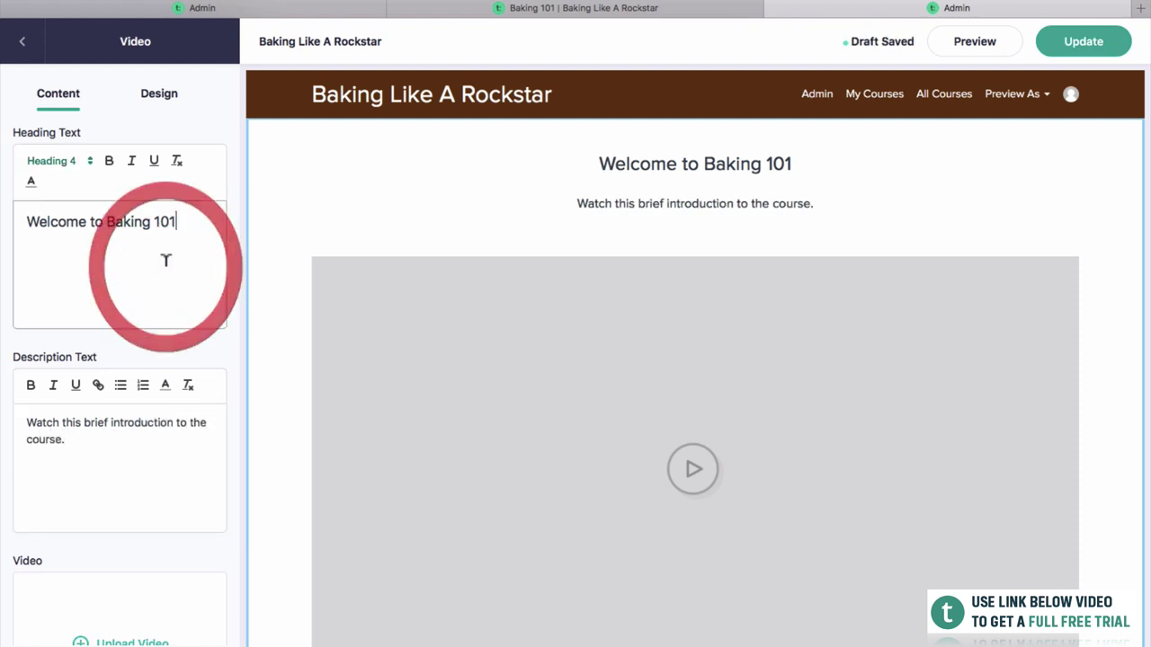
{"action": "left_click_drag", "start_coordinate": [184, 233], "coordinate": [25, 223]}
{"action": "left_click", "coordinate": [159, 297]}
{"action": "scroll", "coordinate": [460, 321], "scroll_direction": "down", "scroll_amount": 2}
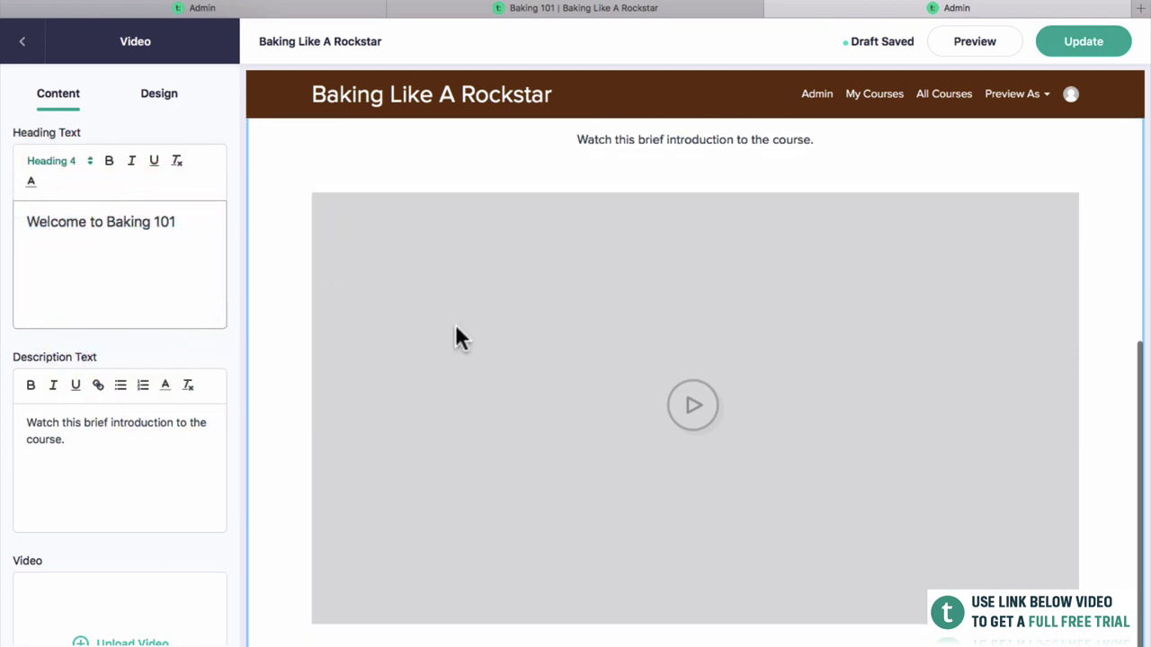
{"action": "scroll", "coordinate": [146, 485], "scroll_direction": "down", "scroll_amount": 3}
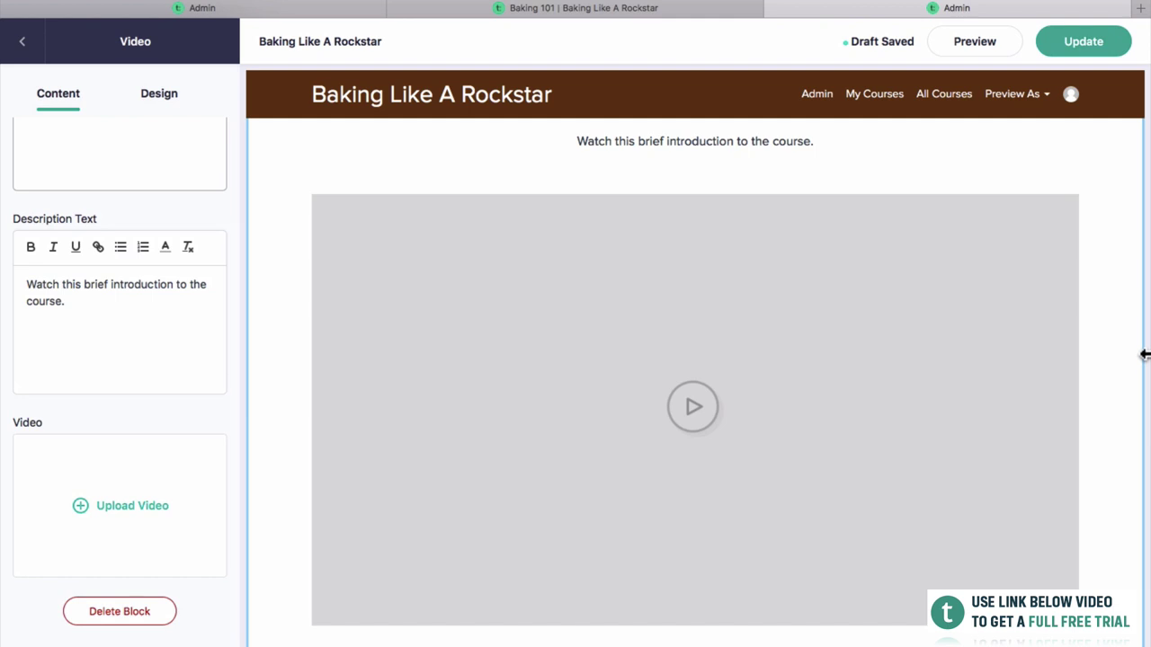
Upload Lesson Example.mp4 from the desktop into the video block.
{"action": "left_click_drag", "start_coordinate": [1143, 355], "coordinate": [878, 315]}
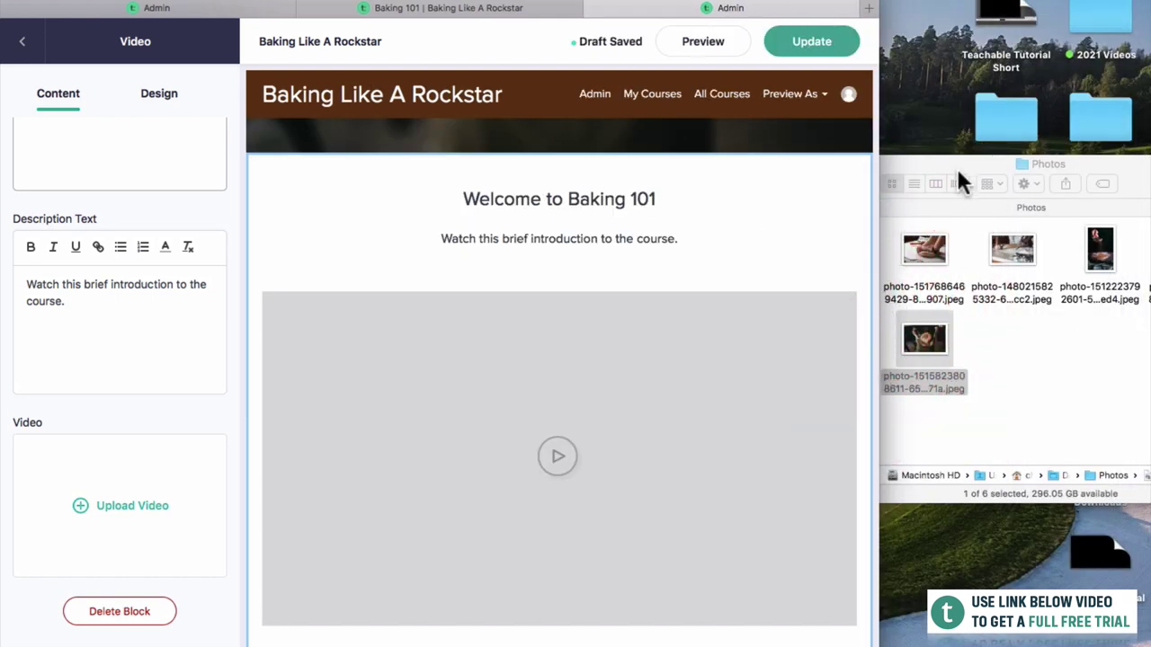
{"action": "left_click_drag", "start_coordinate": [956, 166], "coordinate": [989, 312]}
{"action": "left_click", "coordinate": [118, 532]}
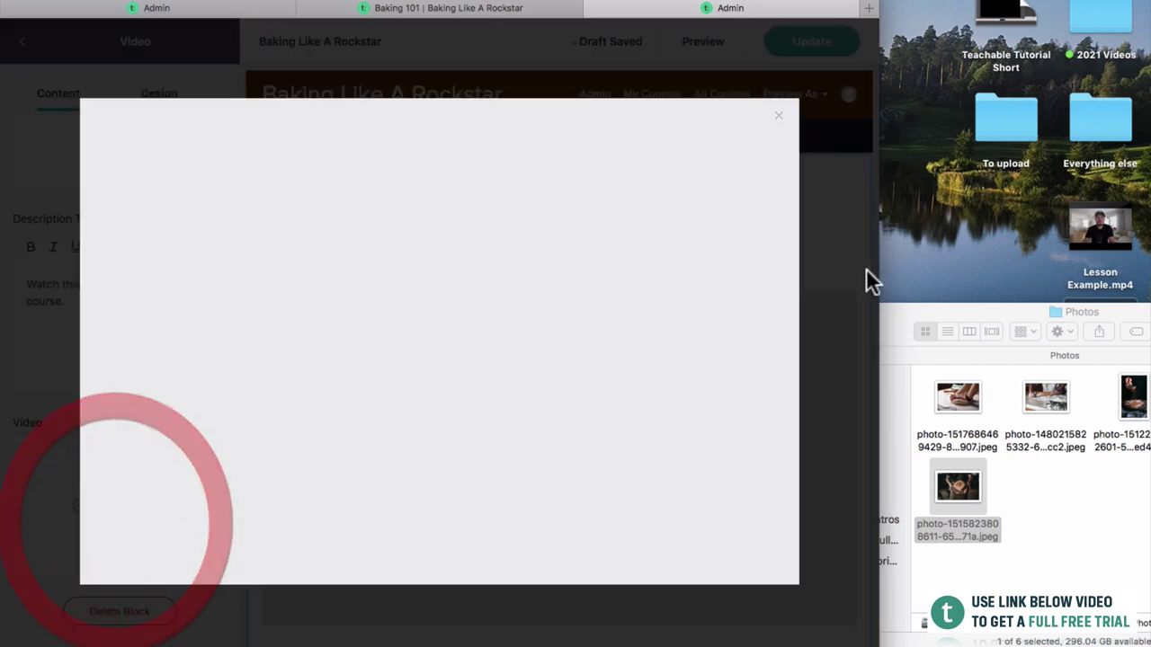
{"action": "left_click_drag", "start_coordinate": [1099, 231], "coordinate": [598, 312]}
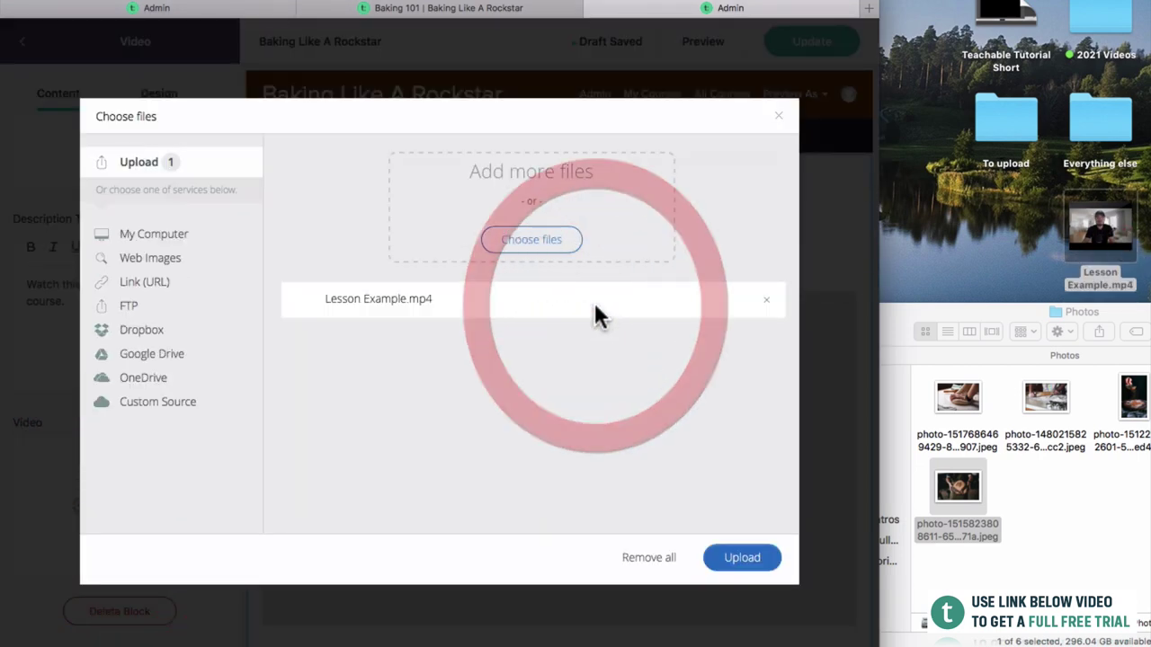
{"action": "left_click", "coordinate": [754, 563]}
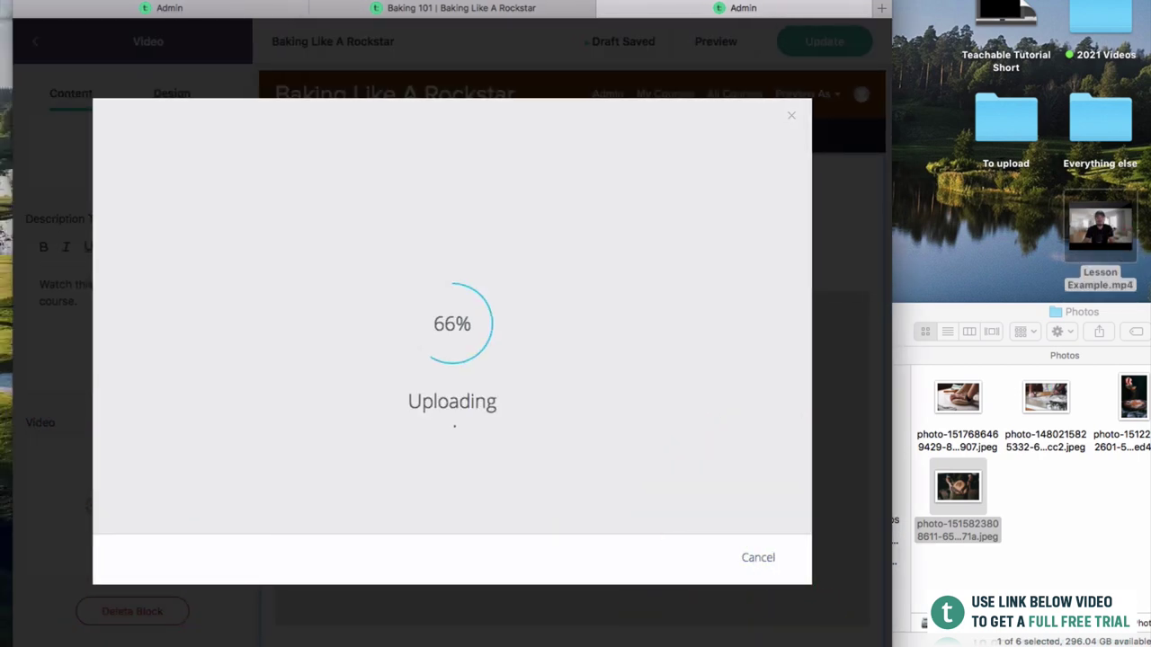
{"action": "double_click", "coordinate": [825, 11]}
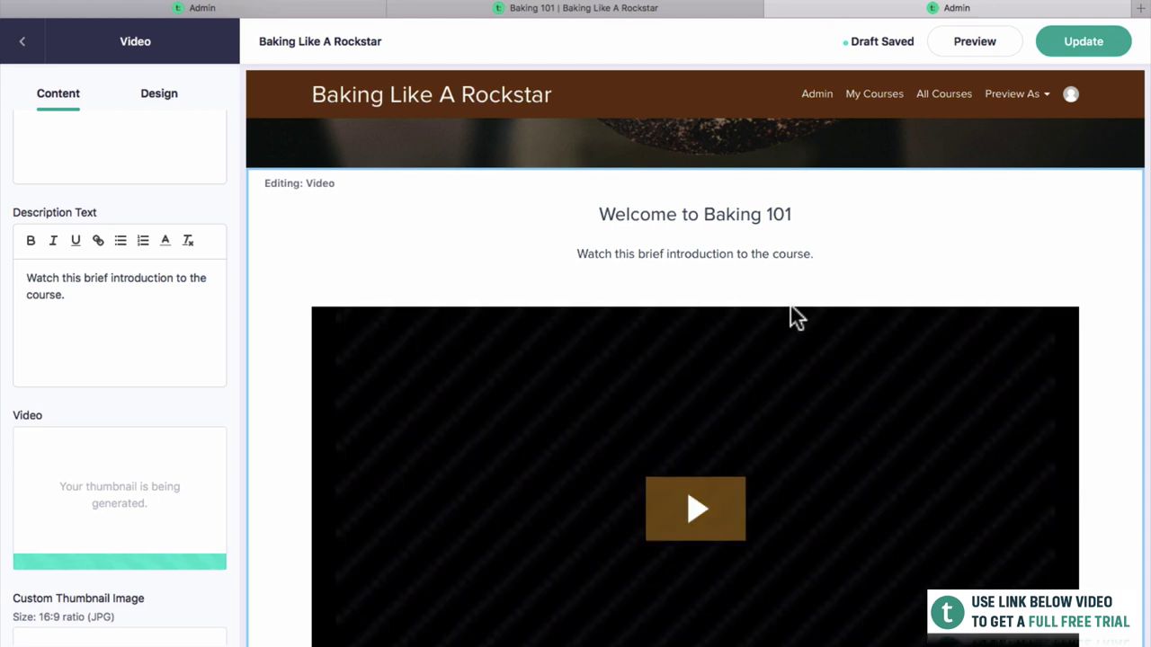
Review the video block's Design settings and publish the page with Update.
{"action": "scroll", "coordinate": [790, 306], "scroll_direction": "down", "scroll_amount": 2}
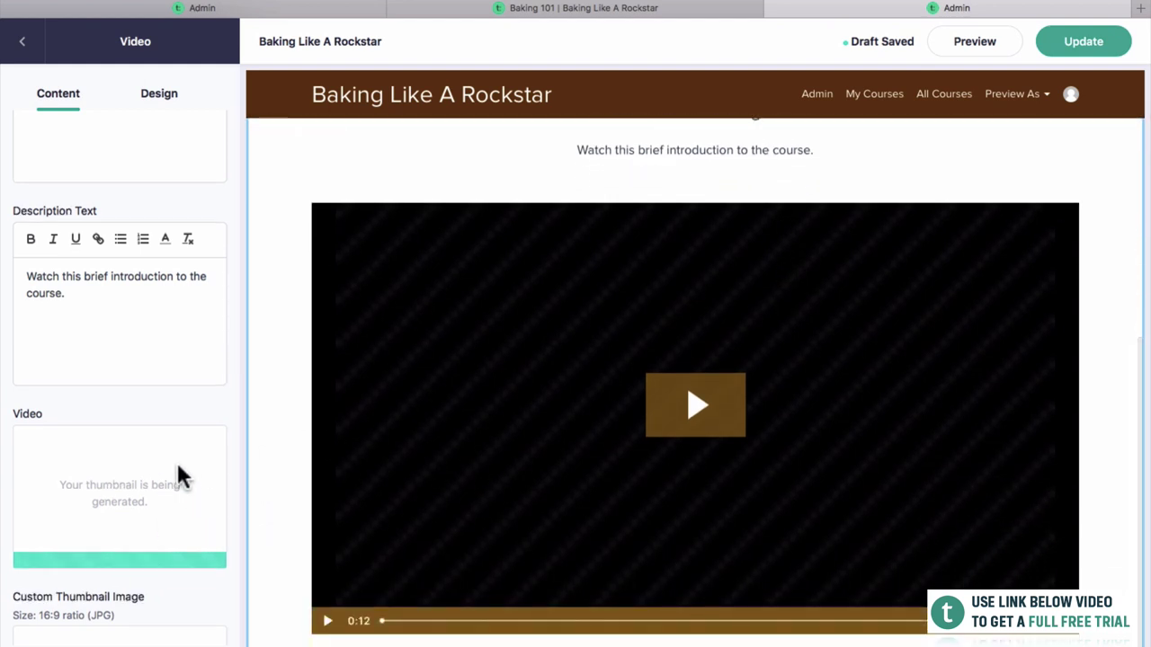
{"action": "scroll", "coordinate": [177, 477], "scroll_direction": "down", "scroll_amount": 3}
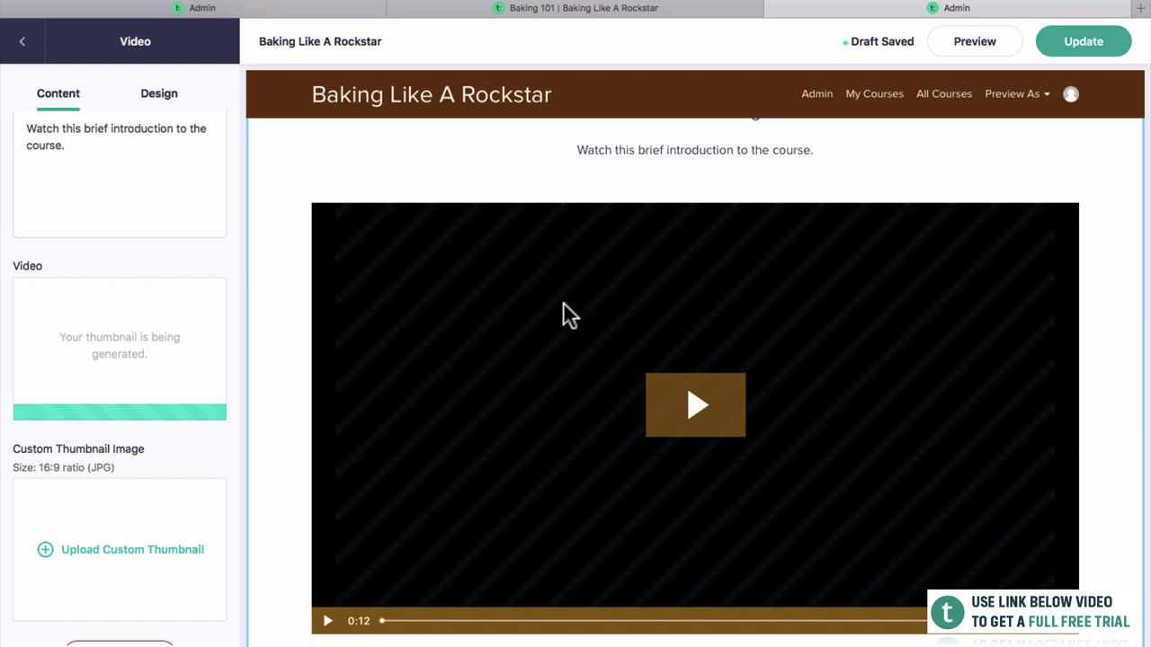
{"action": "scroll", "coordinate": [172, 359], "scroll_direction": "up", "scroll_amount": 5}
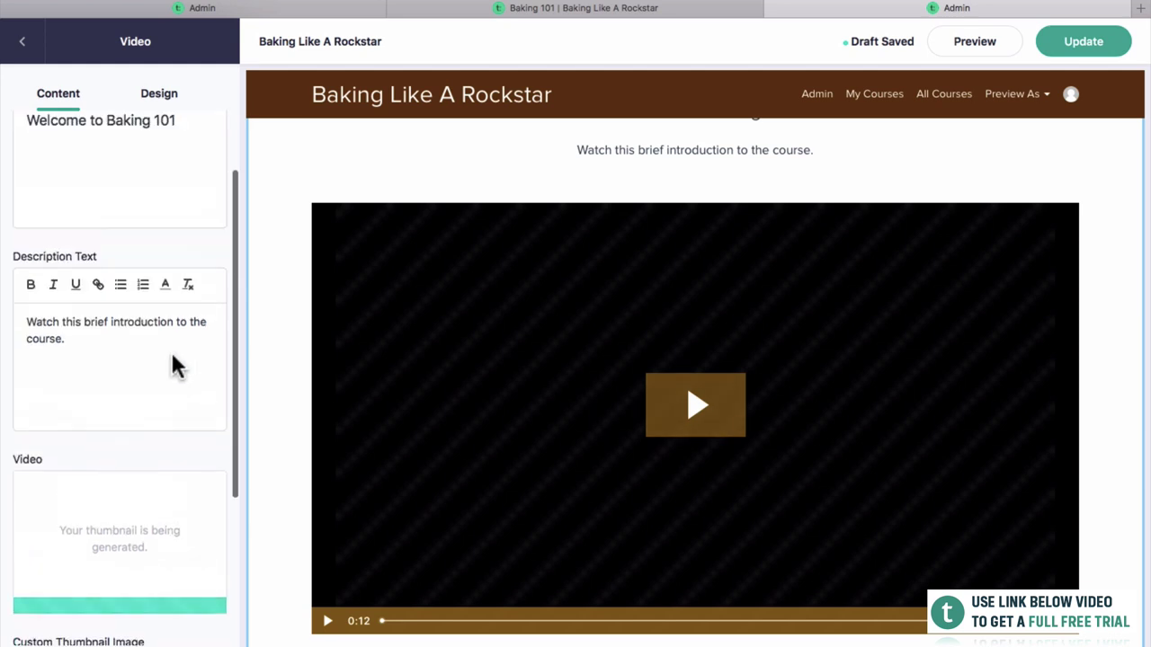
{"action": "scroll", "coordinate": [493, 199], "scroll_direction": "up", "scroll_amount": 4}
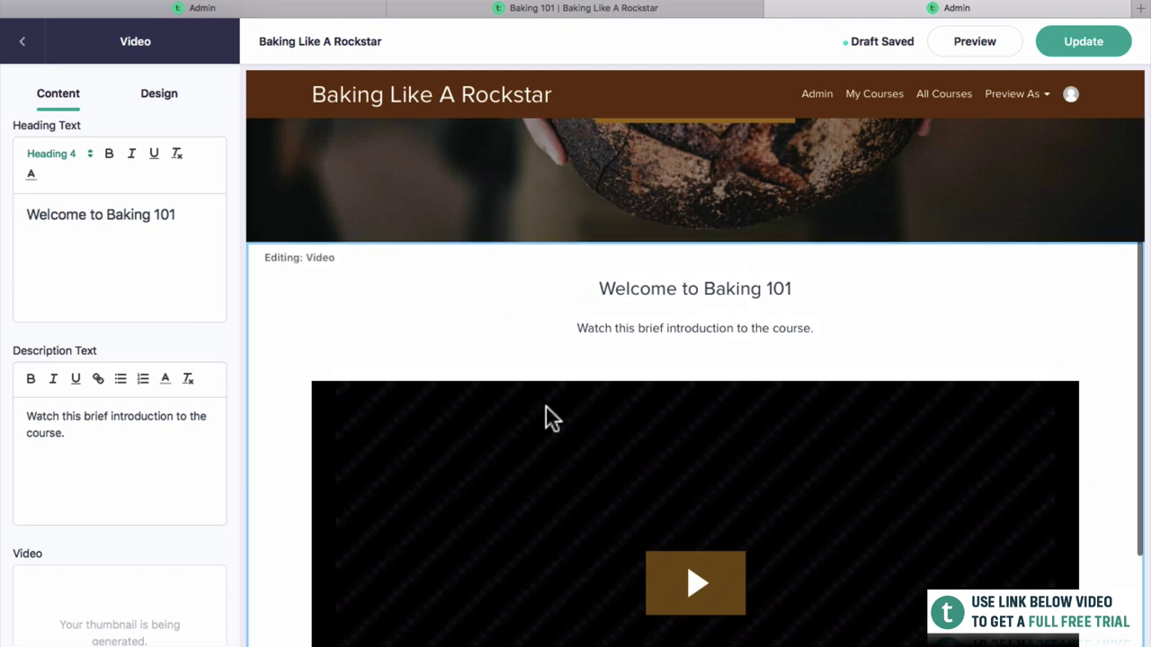
{"action": "left_click", "coordinate": [159, 95]}
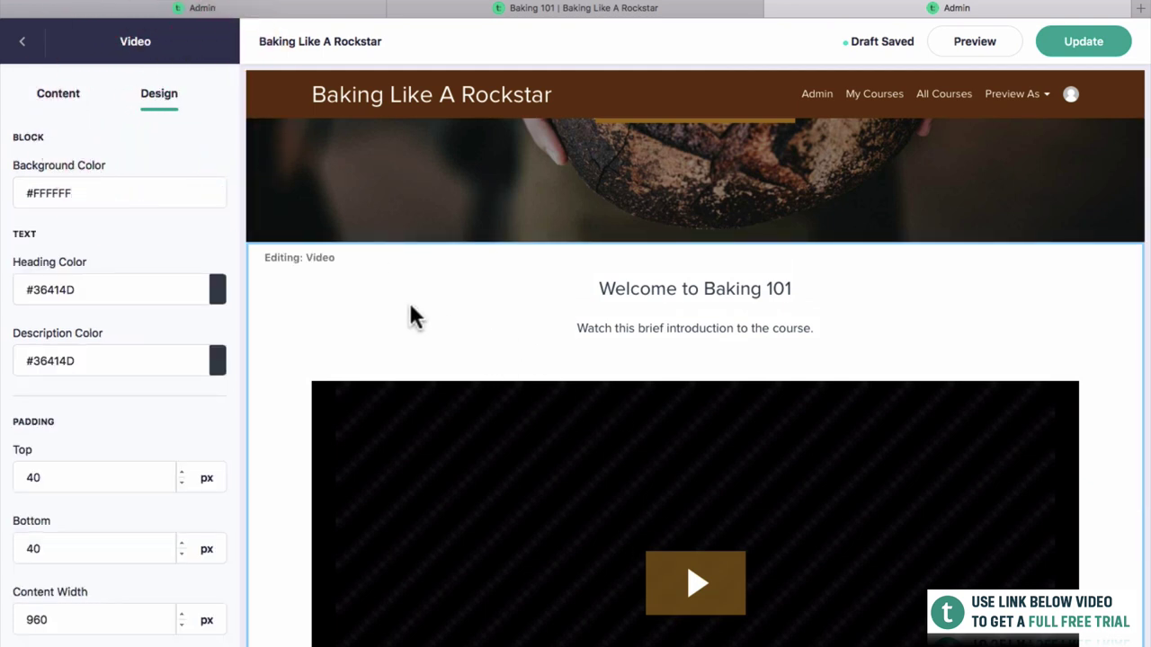
{"action": "scroll", "coordinate": [386, 404], "scroll_direction": "down", "scroll_amount": 2}
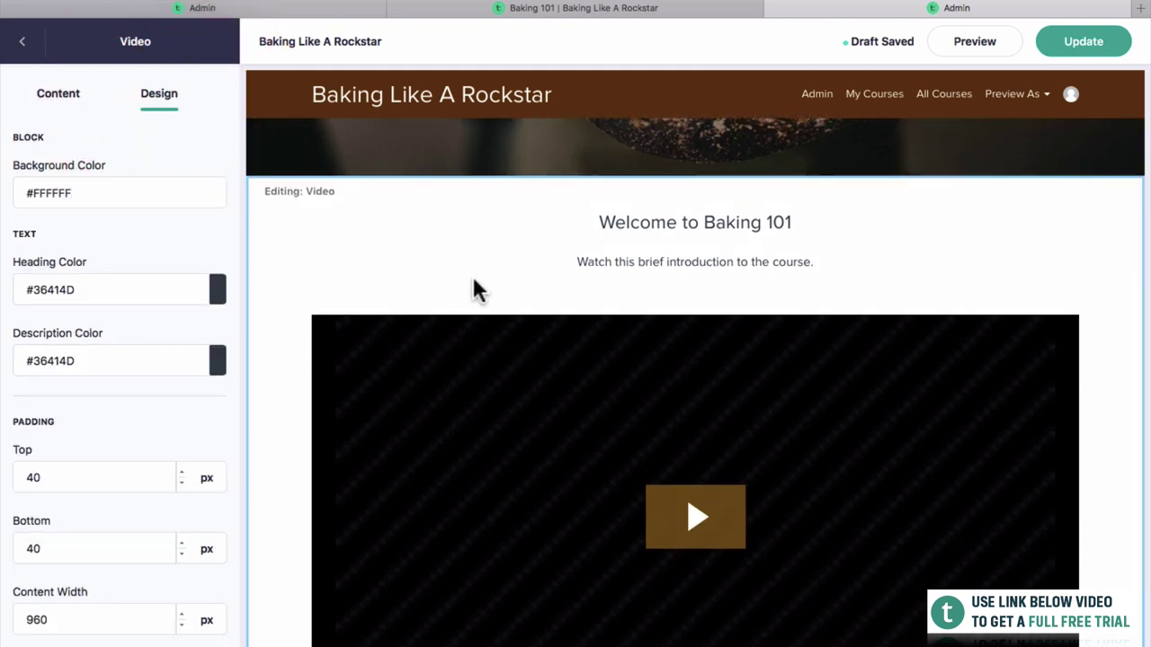
{"action": "scroll", "coordinate": [405, 284], "scroll_direction": "down", "scroll_amount": 2}
{"action": "scroll", "coordinate": [360, 287], "scroll_direction": "up", "scroll_amount": 1}
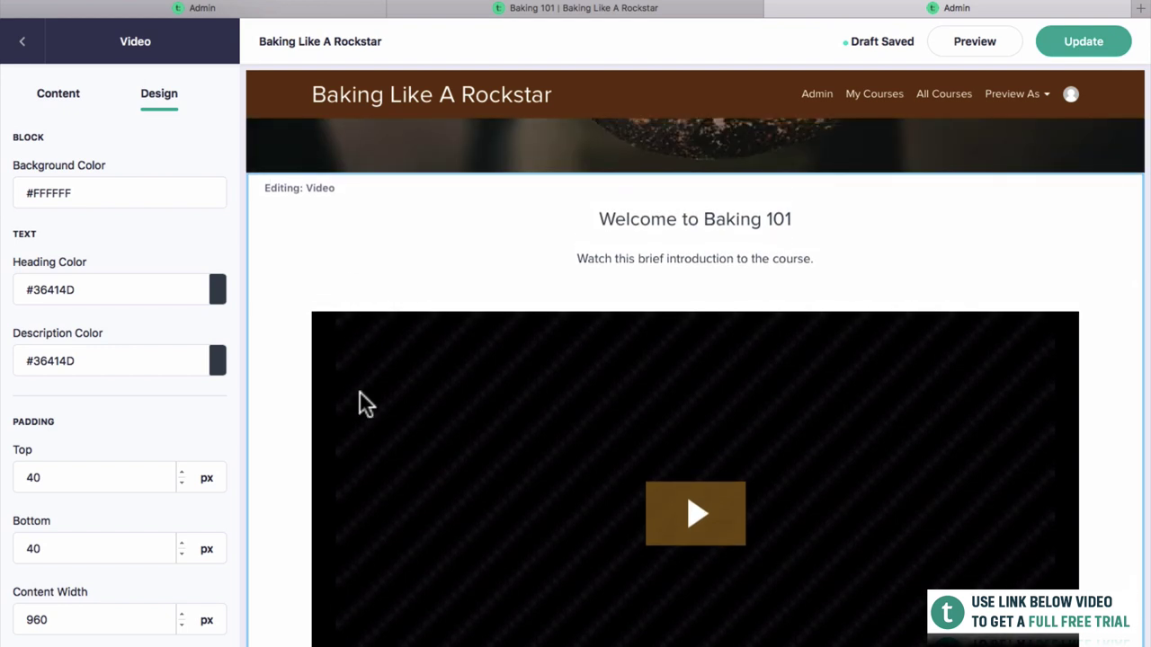
{"action": "scroll", "coordinate": [457, 351], "scroll_direction": "down", "scroll_amount": 2}
{"action": "scroll", "coordinate": [457, 347], "scroll_direction": "up", "scroll_amount": 3}
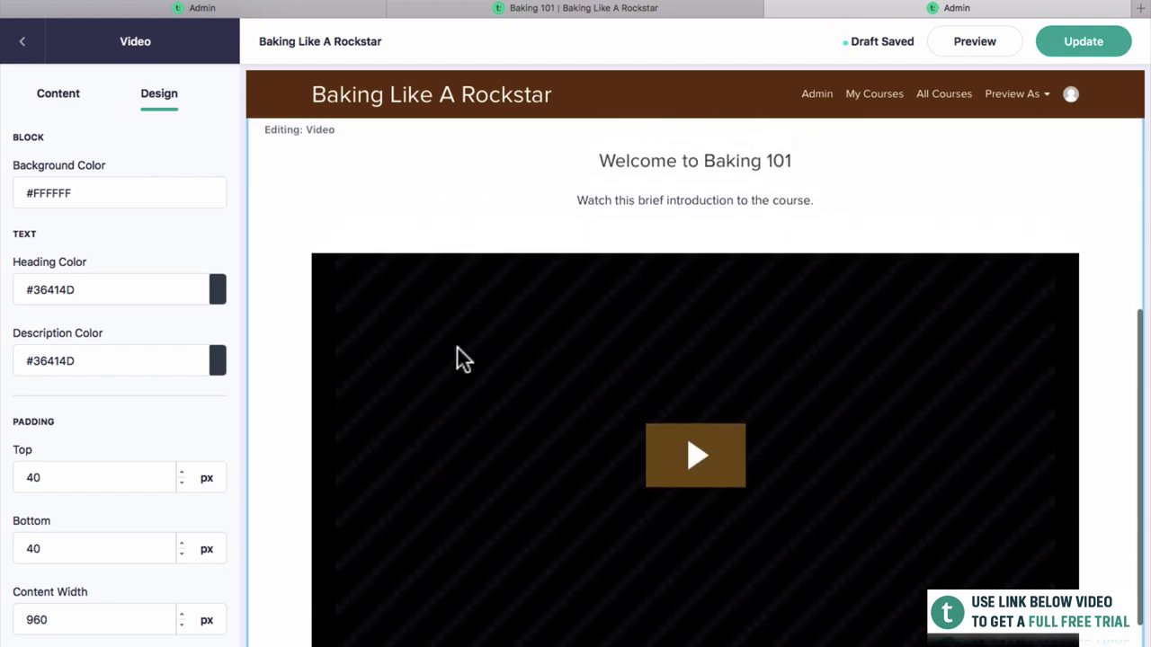
{"action": "left_click", "coordinate": [1076, 39]}
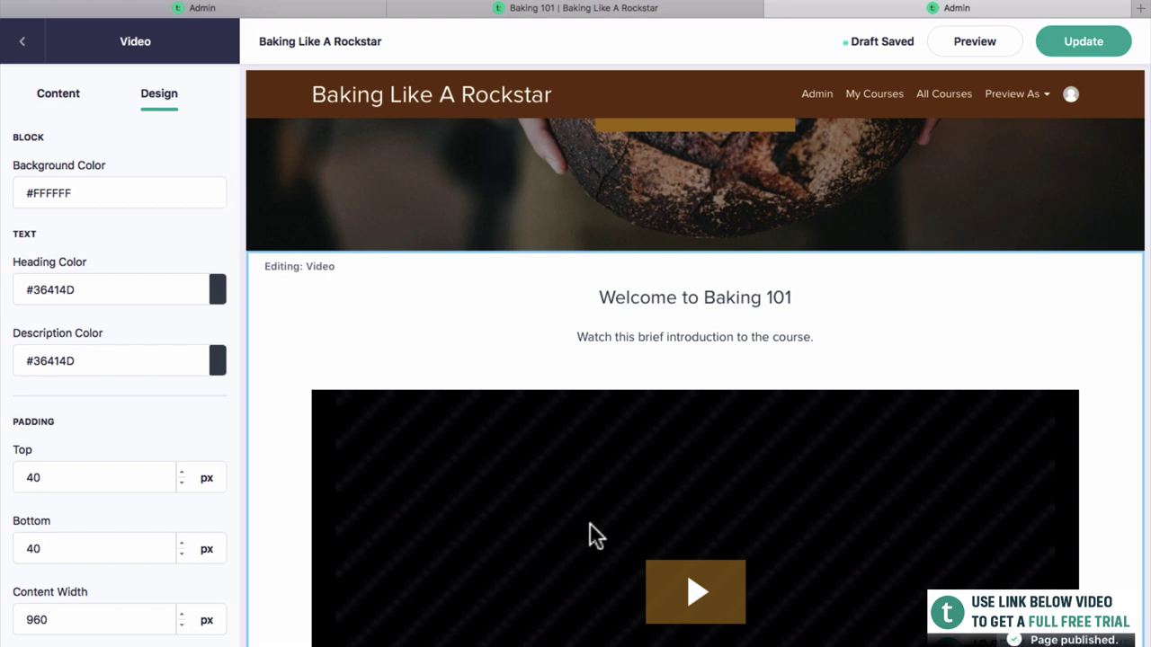
Return to the Content settings and then back to the Page Blocks list.
{"action": "scroll", "coordinate": [589, 524], "scroll_direction": "down", "scroll_amount": 1}
{"action": "left_click", "coordinate": [52, 95]}
{"action": "scroll", "coordinate": [29, 119], "scroll_direction": "down", "scroll_amount": 4}
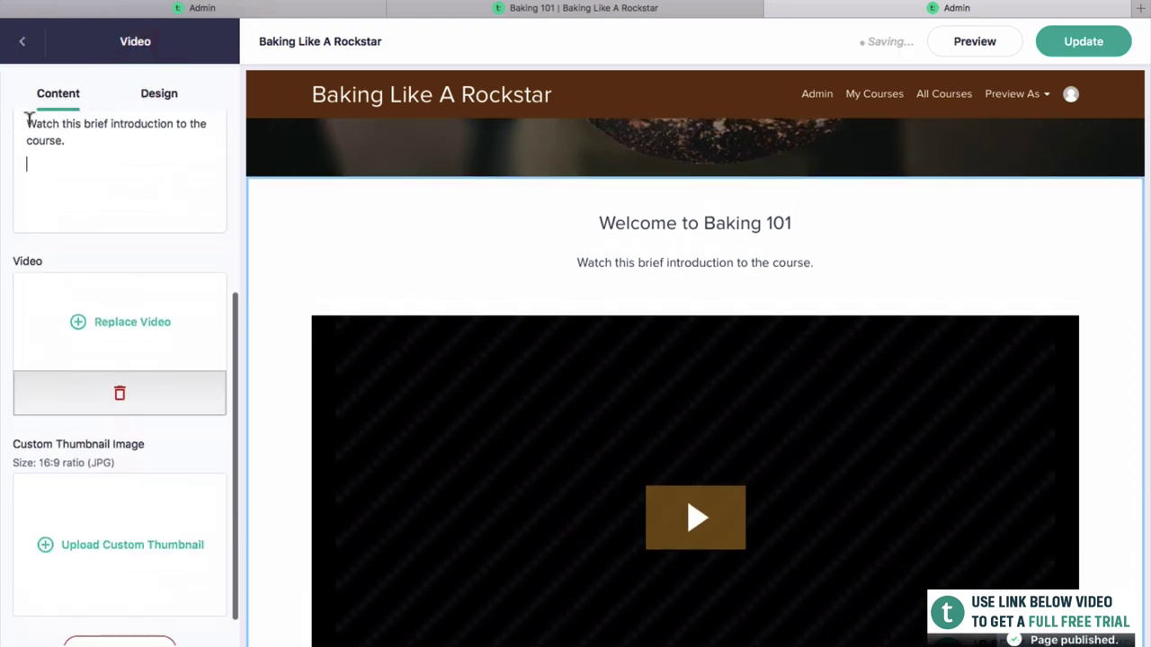
{"action": "left_click", "coordinate": [16, 40]}
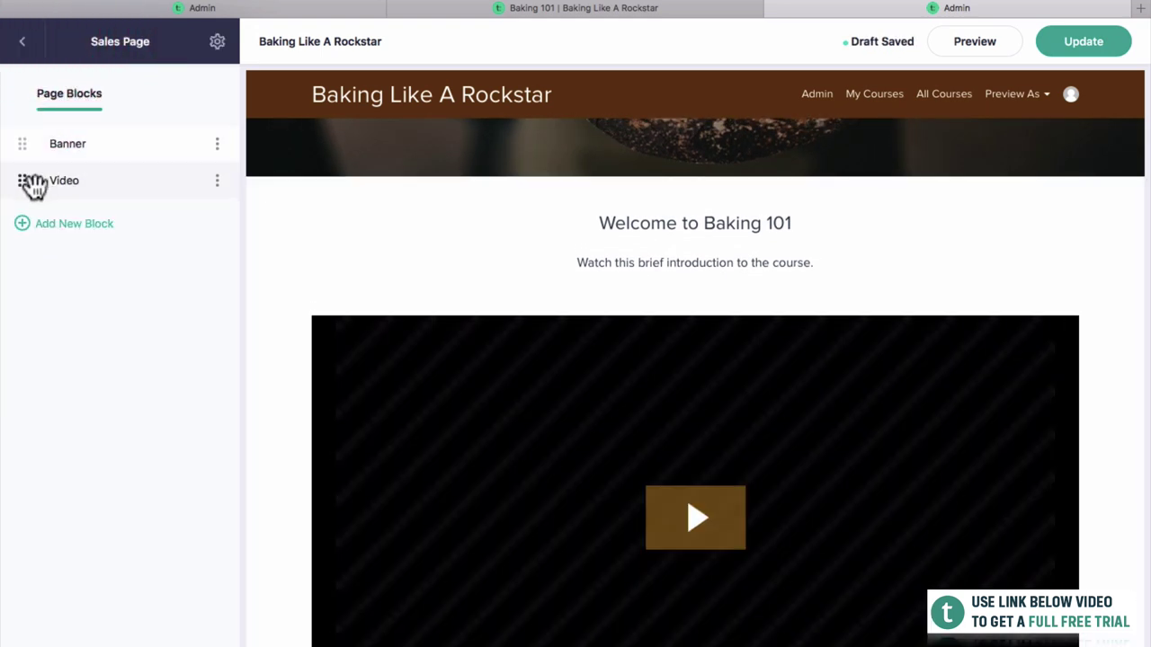
{"action": "scroll", "coordinate": [488, 374], "scroll_direction": "up", "scroll_amount": 4}
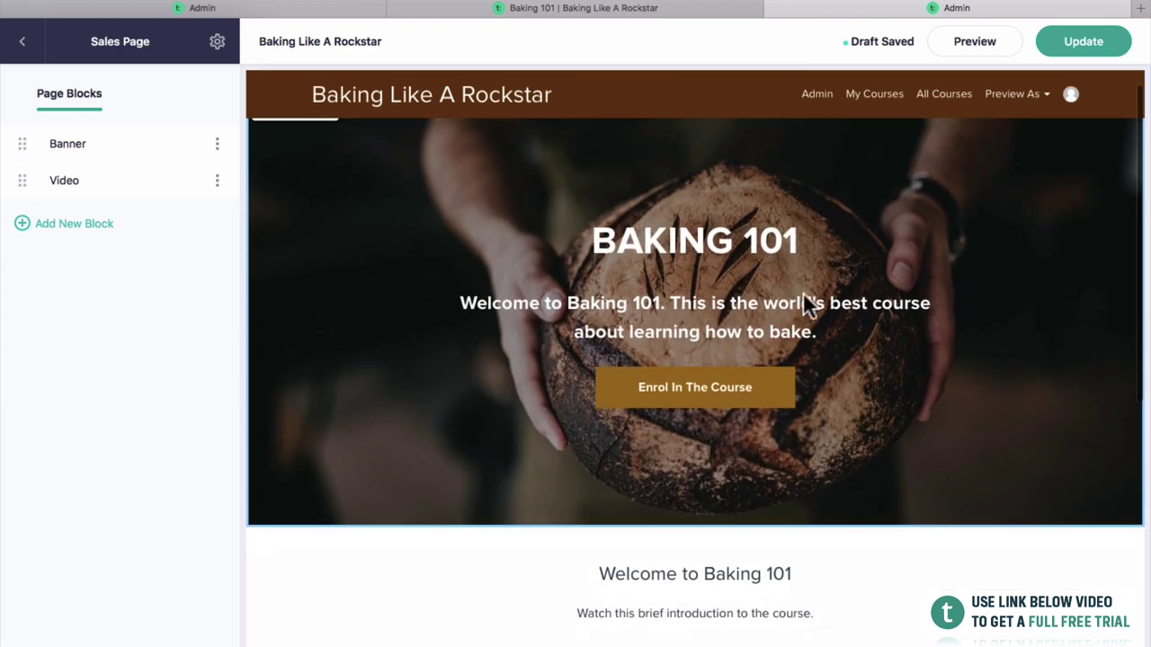
{"action": "scroll", "coordinate": [787, 514], "scroll_direction": "down", "scroll_amount": 3}
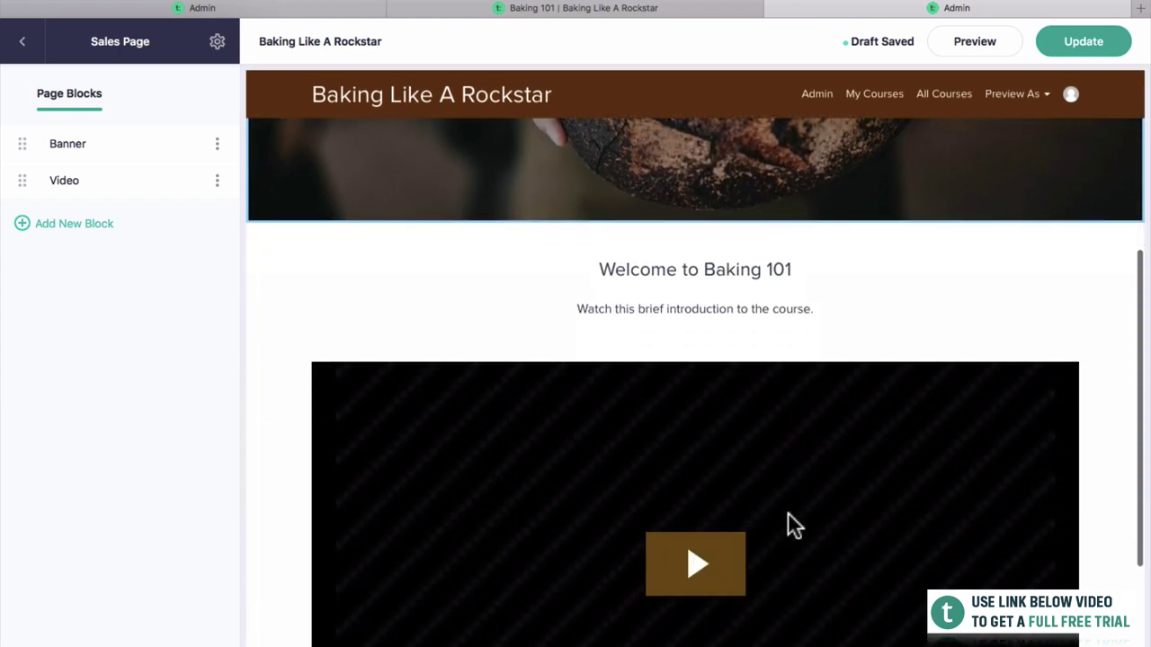
{"action": "scroll", "coordinate": [610, 305], "scroll_direction": "down", "scroll_amount": 2}
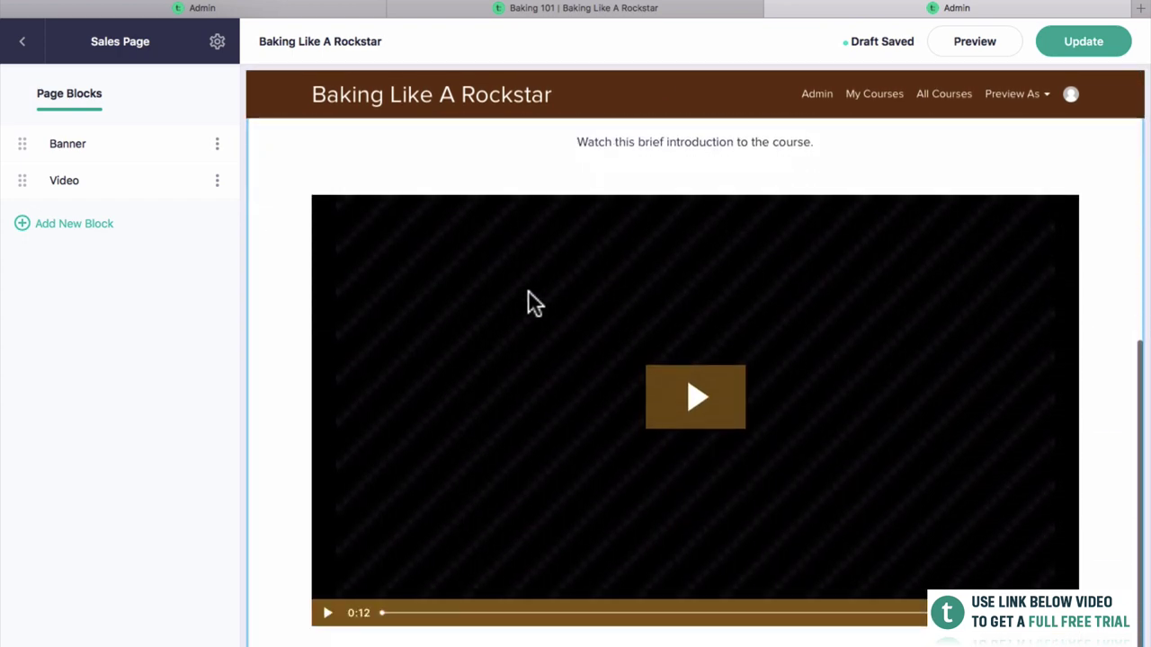
Add an Image with Text block below the video.
{"action": "left_click", "coordinate": [72, 224]}
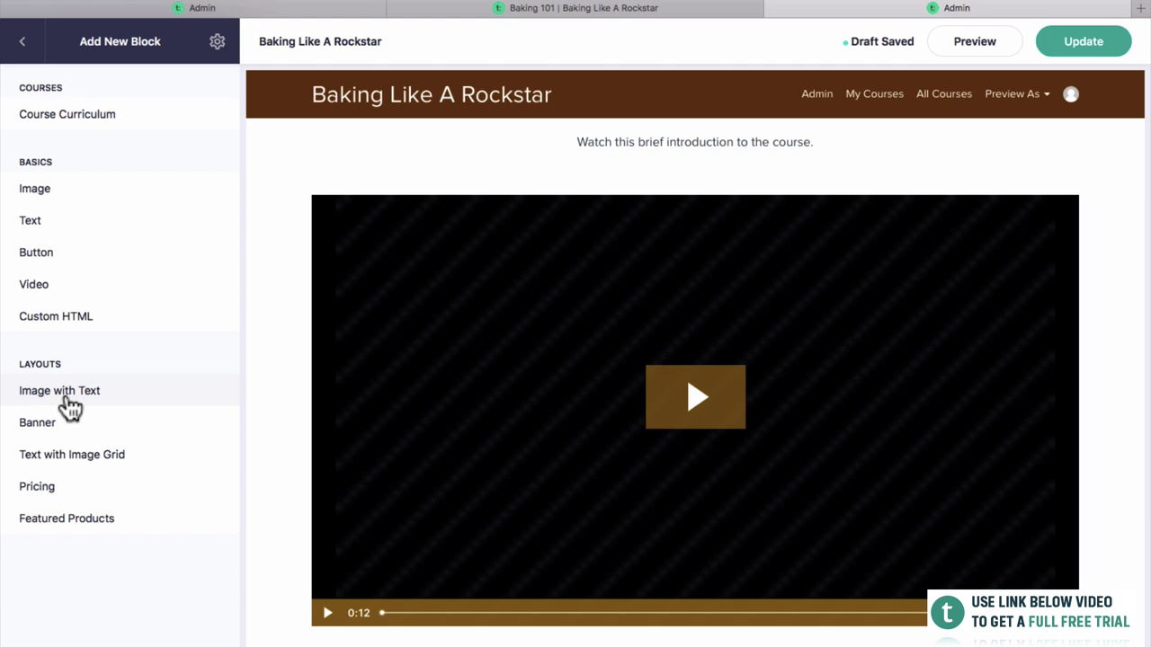
{"action": "mouse_move", "coordinate": [70, 407]}
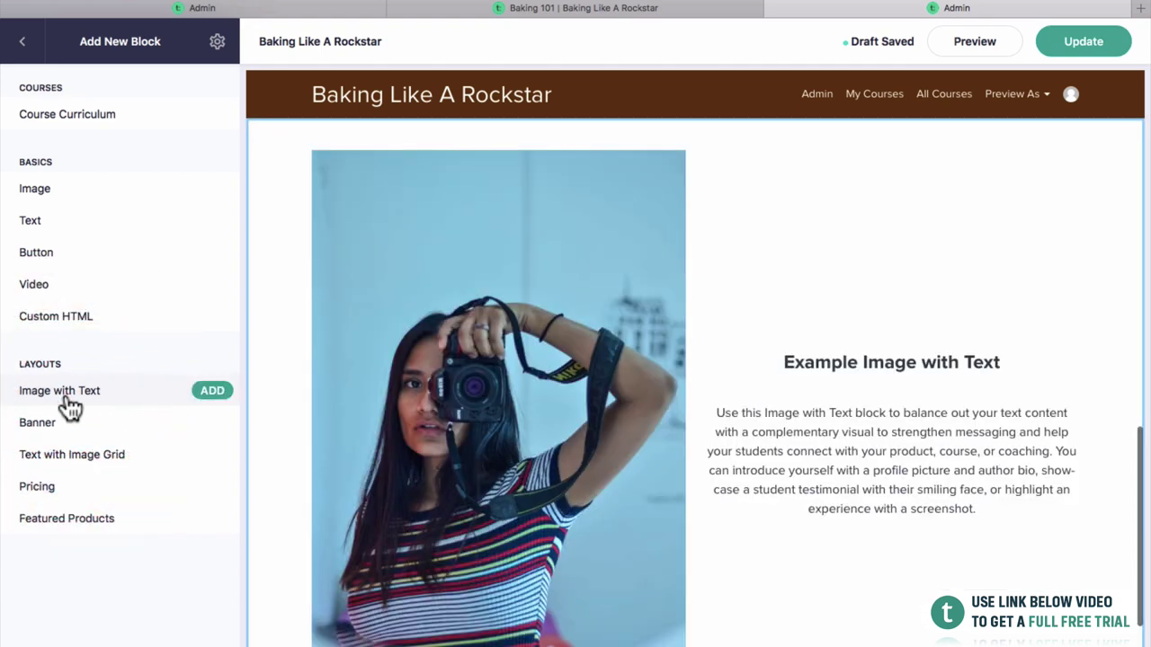
{"action": "left_click", "coordinate": [210, 395]}
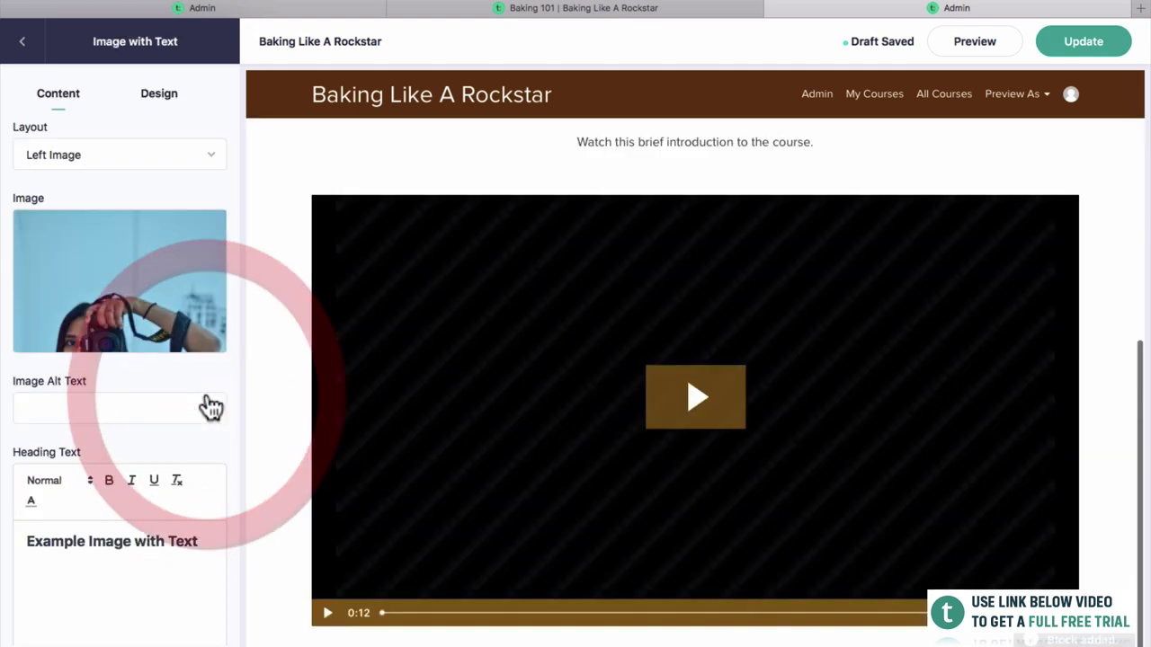
{"action": "scroll", "coordinate": [460, 346], "scroll_direction": "up", "scroll_amount": 3}
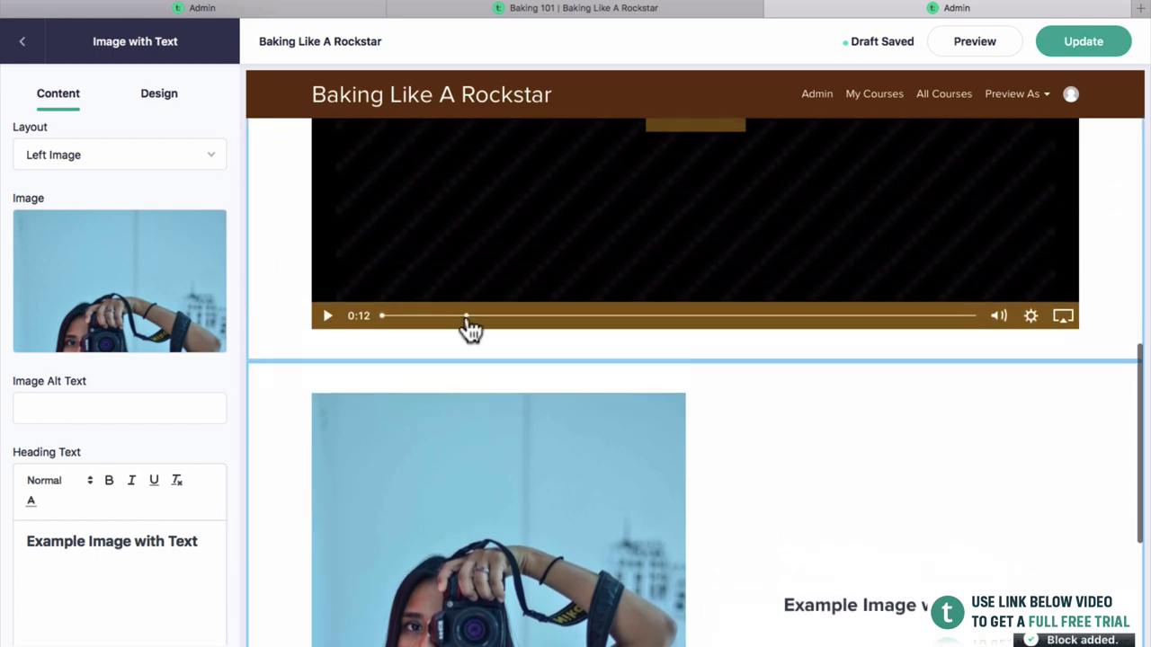
{"action": "scroll", "coordinate": [465, 326], "scroll_direction": "down", "scroll_amount": 2}
{"action": "scroll", "coordinate": [902, 502], "scroll_direction": "down", "scroll_amount": 2}
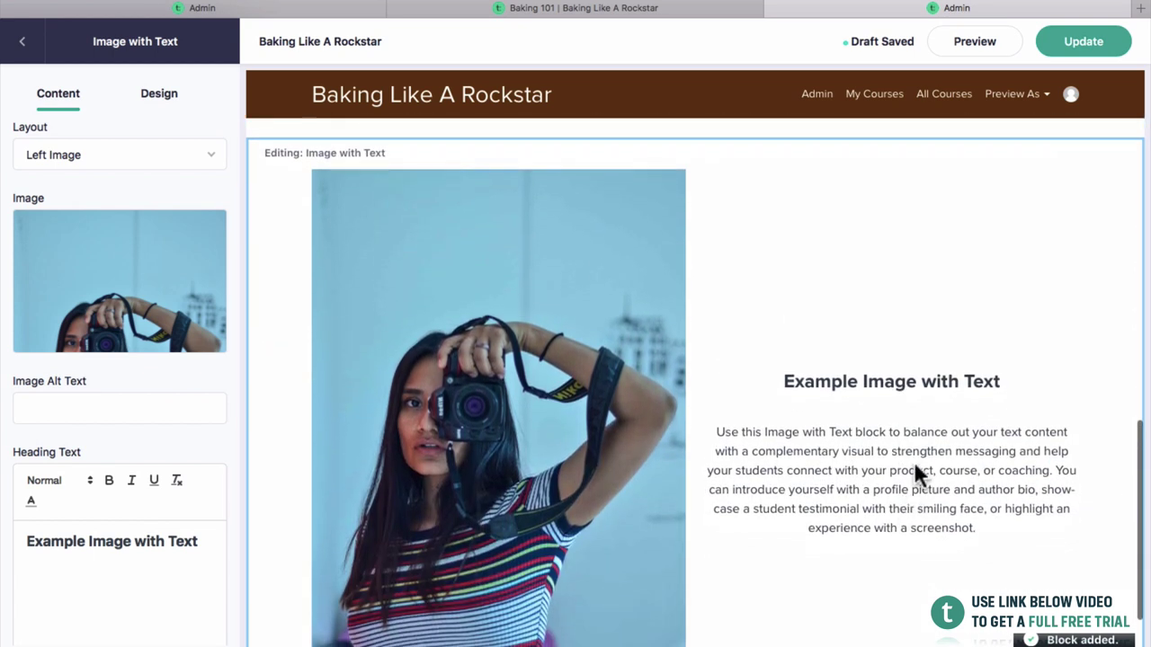
Replace the block's stock photo with the cocoa-sieve cake image from the photos folder.
{"action": "mouse_move", "coordinate": [90, 315]}
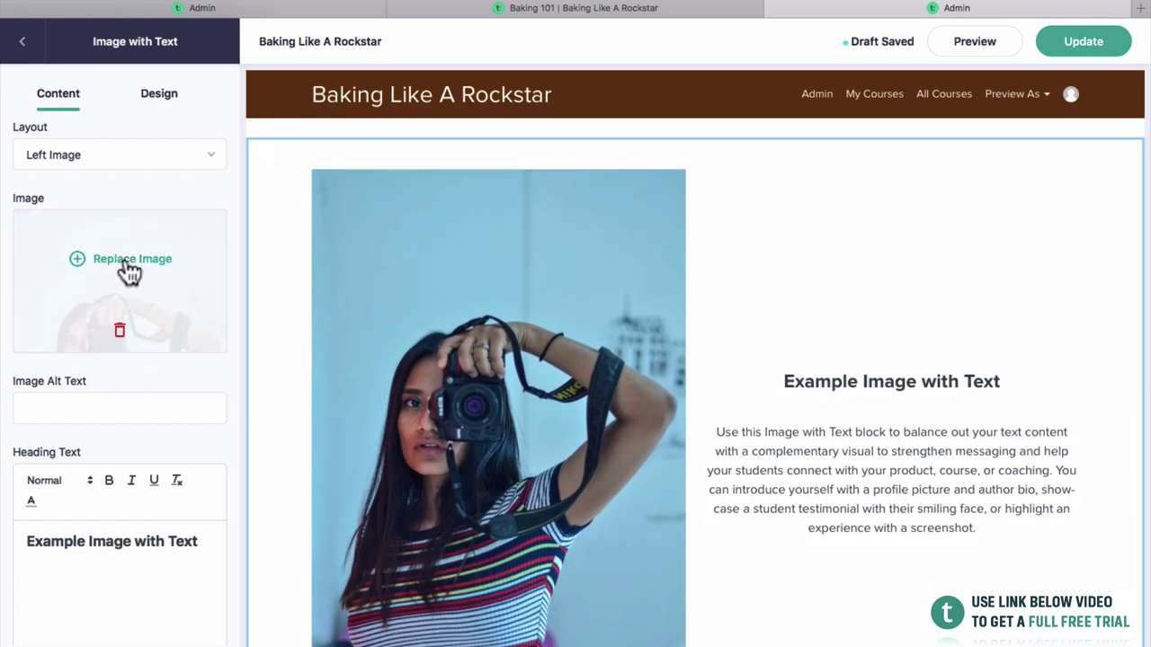
{"action": "left_click", "coordinate": [129, 263]}
{"action": "left_click_drag", "start_coordinate": [1143, 306], "coordinate": [932, 285]}
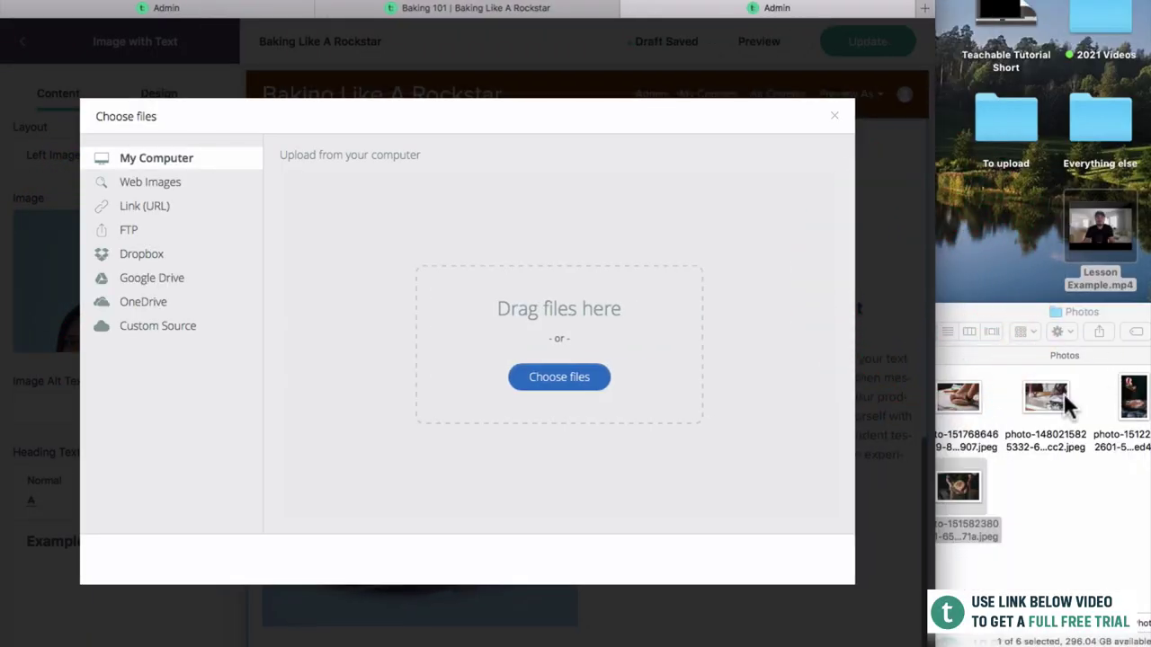
{"action": "left_click", "coordinate": [1064, 402]}
{"action": "left_click", "coordinate": [1128, 391]}
{"action": "left_click_drag", "start_coordinate": [1034, 310], "coordinate": [891, 298]}
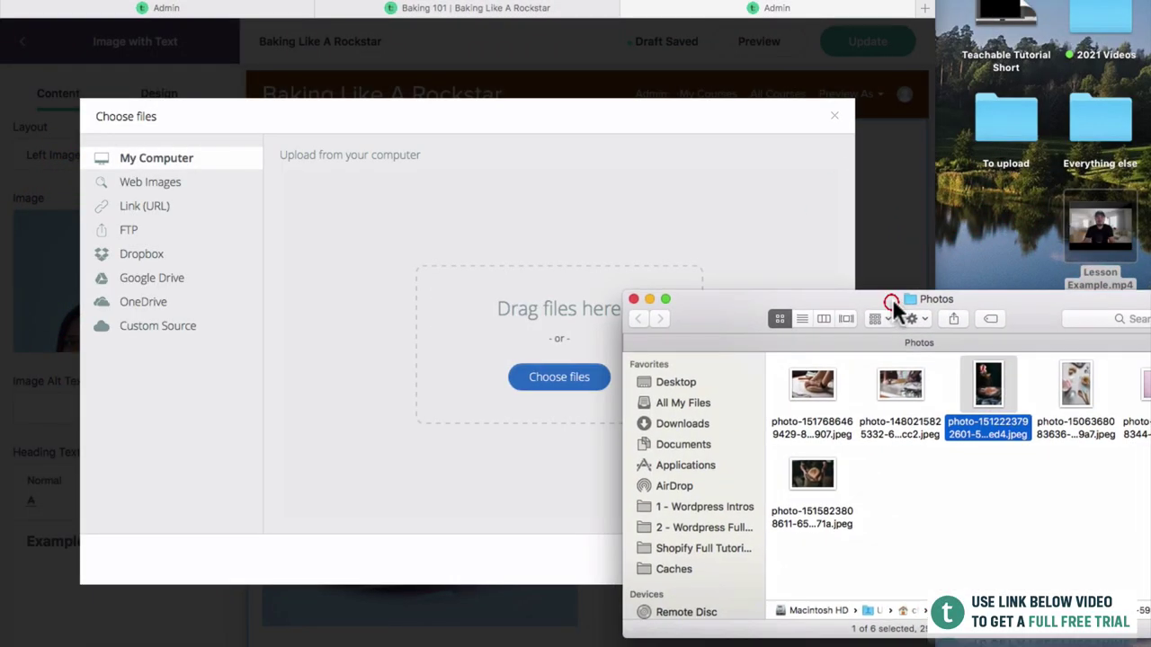
{"action": "left_click_drag", "start_coordinate": [982, 394], "coordinate": [513, 353]}
{"action": "left_click_drag", "start_coordinate": [714, 302], "coordinate": [1034, 460]}
{"action": "left_click", "coordinate": [792, 559]}
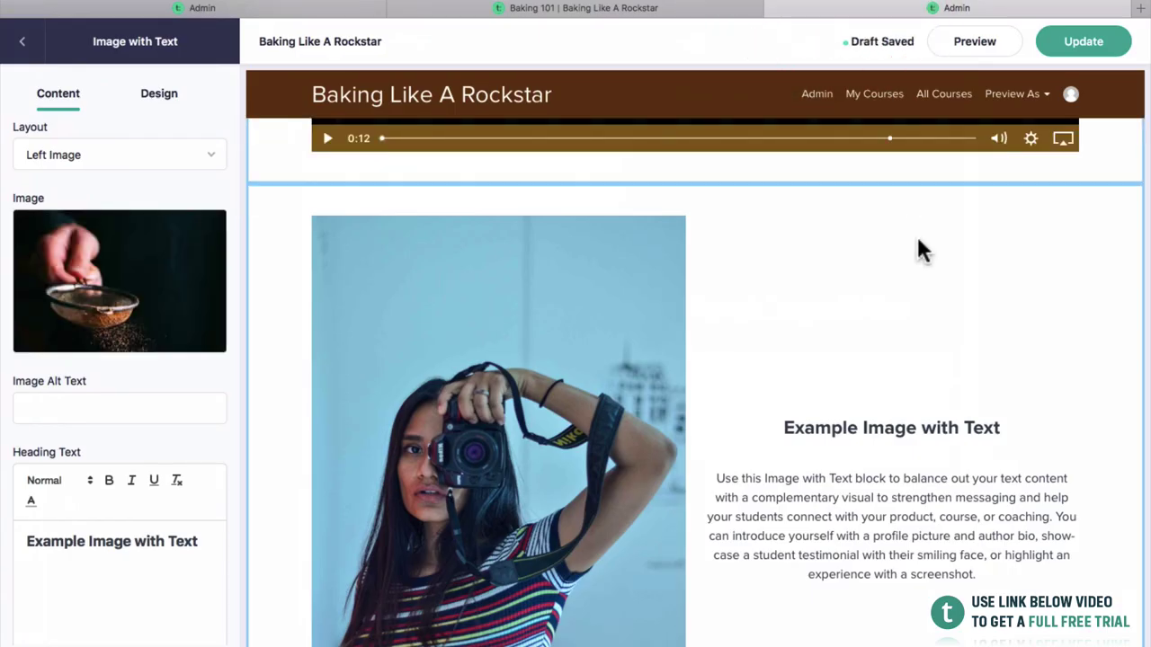
{"action": "scroll", "coordinate": [898, 378], "scroll_direction": "down", "scroll_amount": 3}
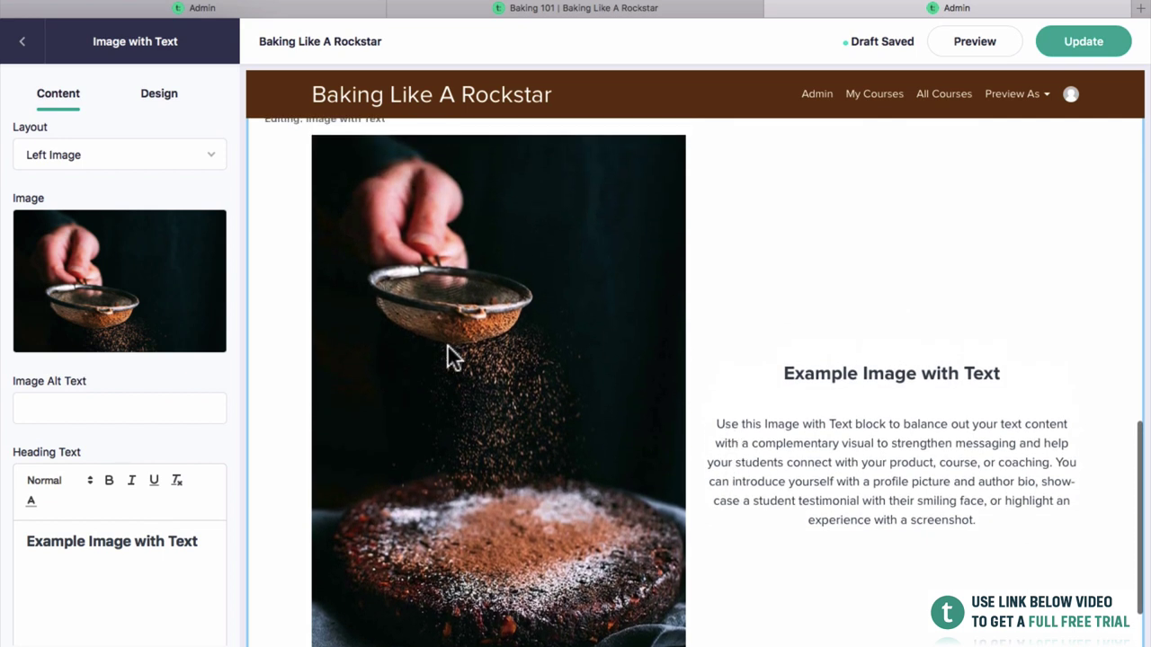
{"action": "scroll", "coordinate": [450, 359], "scroll_direction": "down", "scroll_amount": 3}
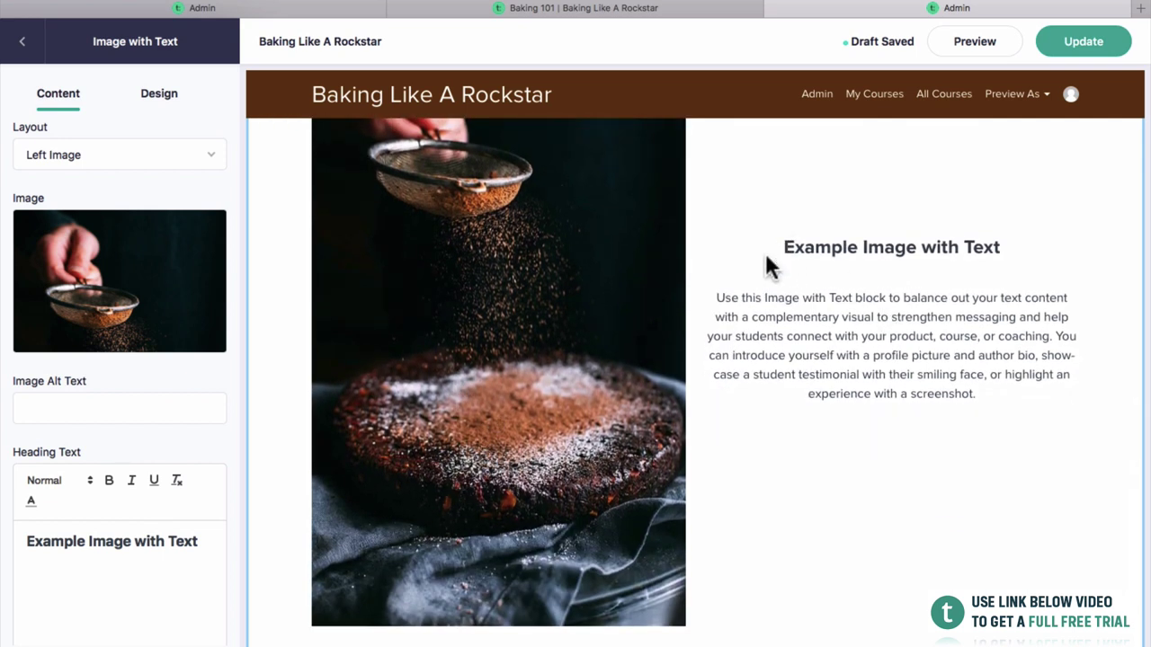
{"action": "scroll", "coordinate": [765, 253], "scroll_direction": "up", "scroll_amount": 2}
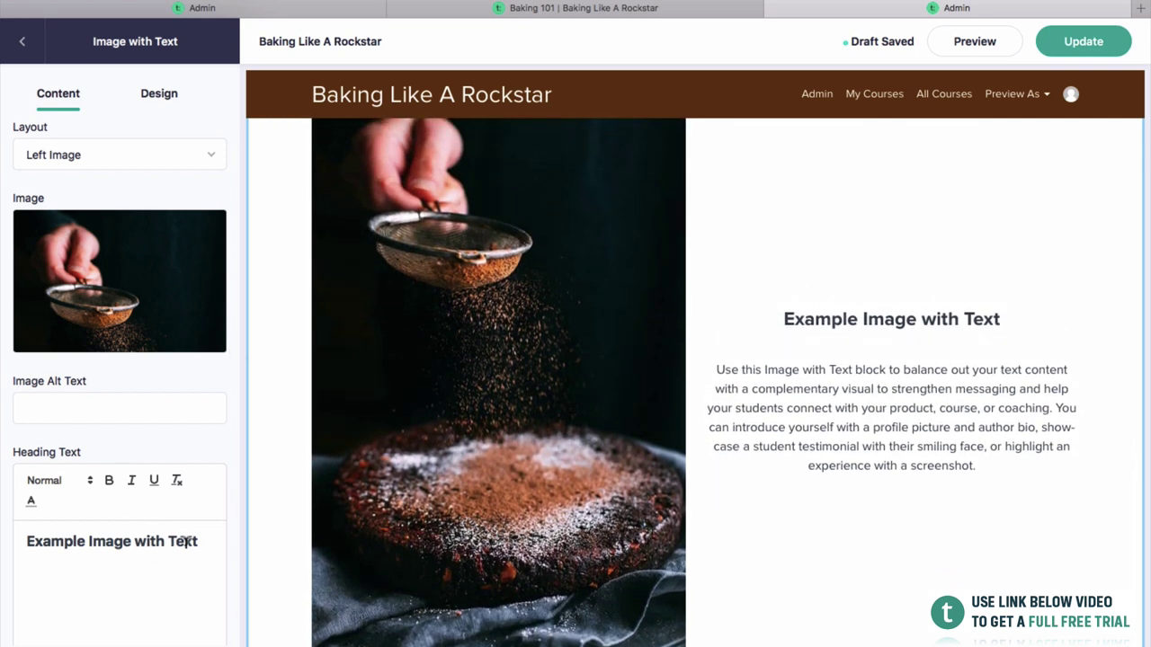
Change the image block's heading to 'About The Course'.
{"action": "left_click_drag", "start_coordinate": [187, 541], "coordinate": [20, 541]}
{"action": "type", "text": "Abo"}
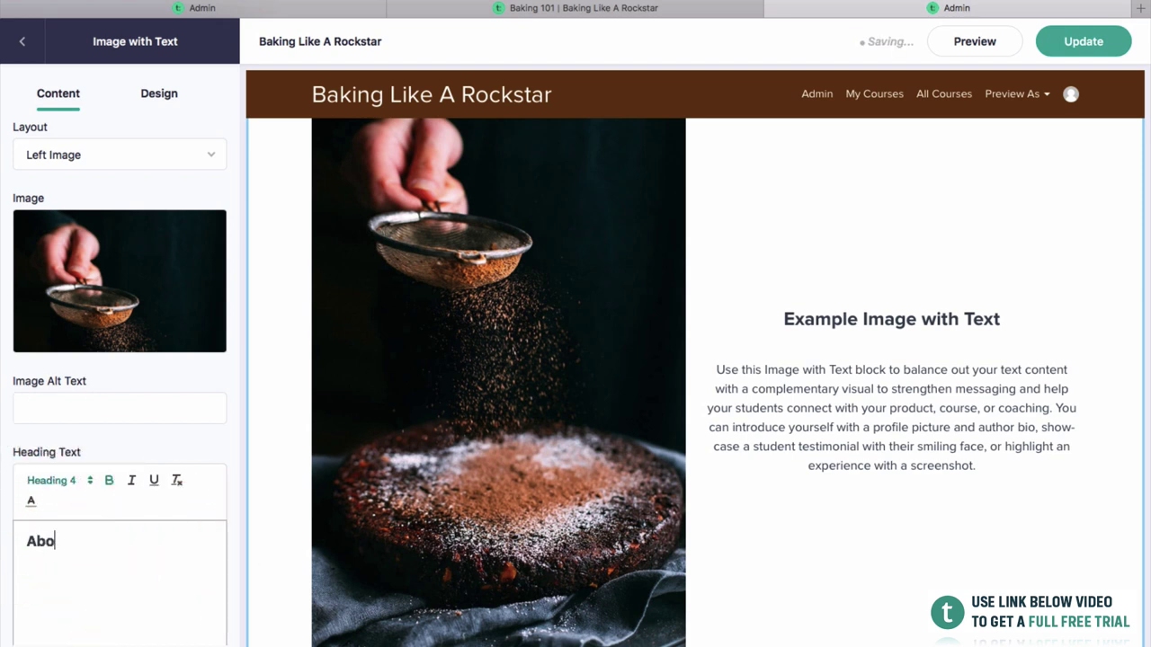
{"action": "type", "text": "ut The Cours"}
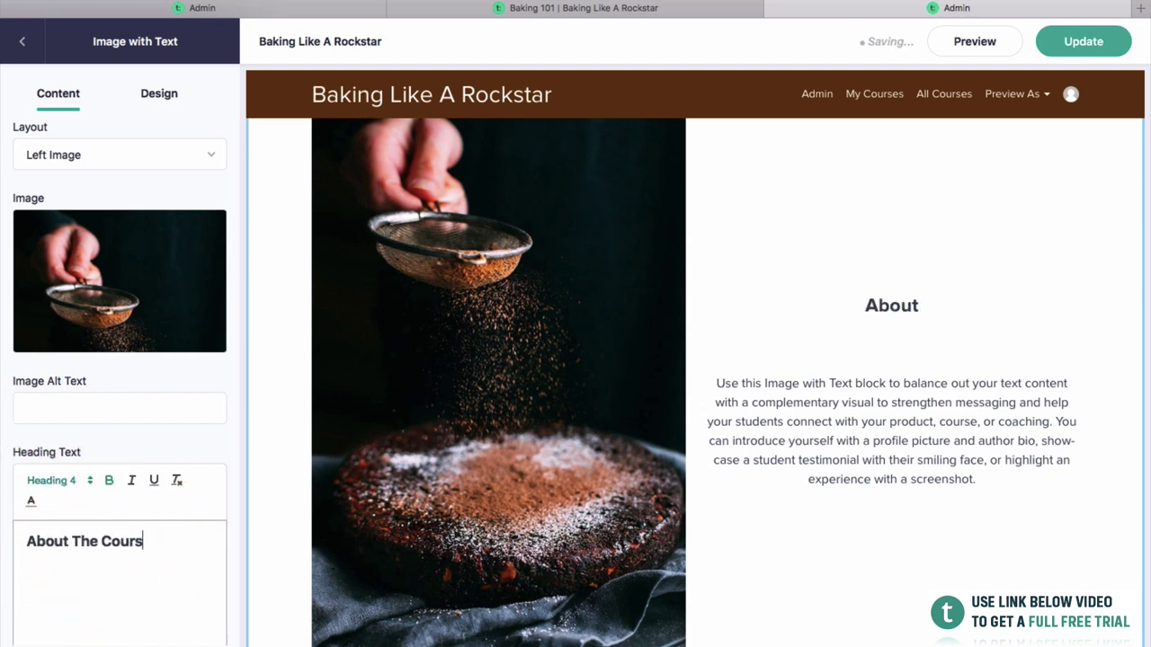
{"action": "type", "text": "e"}
{"action": "scroll", "coordinate": [119, 360], "scroll_direction": "down", "scroll_amount": 5}
Replace the body paragraph with 'This is a breif' and open a new browser tab.
{"action": "left_click", "coordinate": [114, 549]}
{"action": "triple_click", "coordinate": [152, 532]}
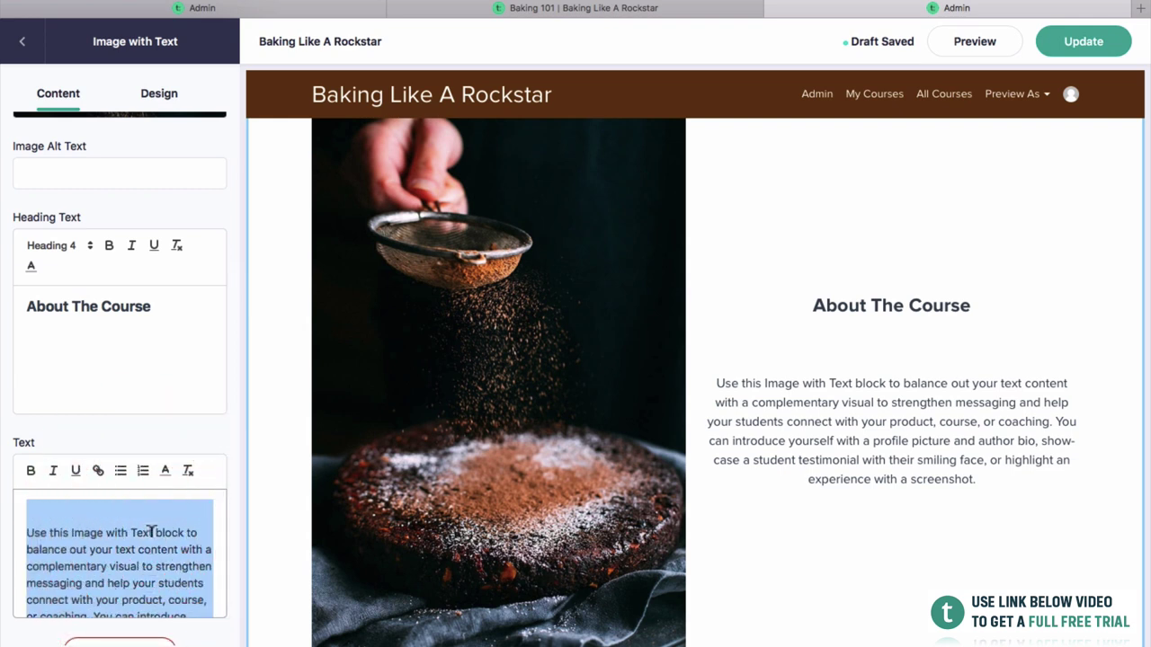
{"action": "type", "text": "This is a breif"}
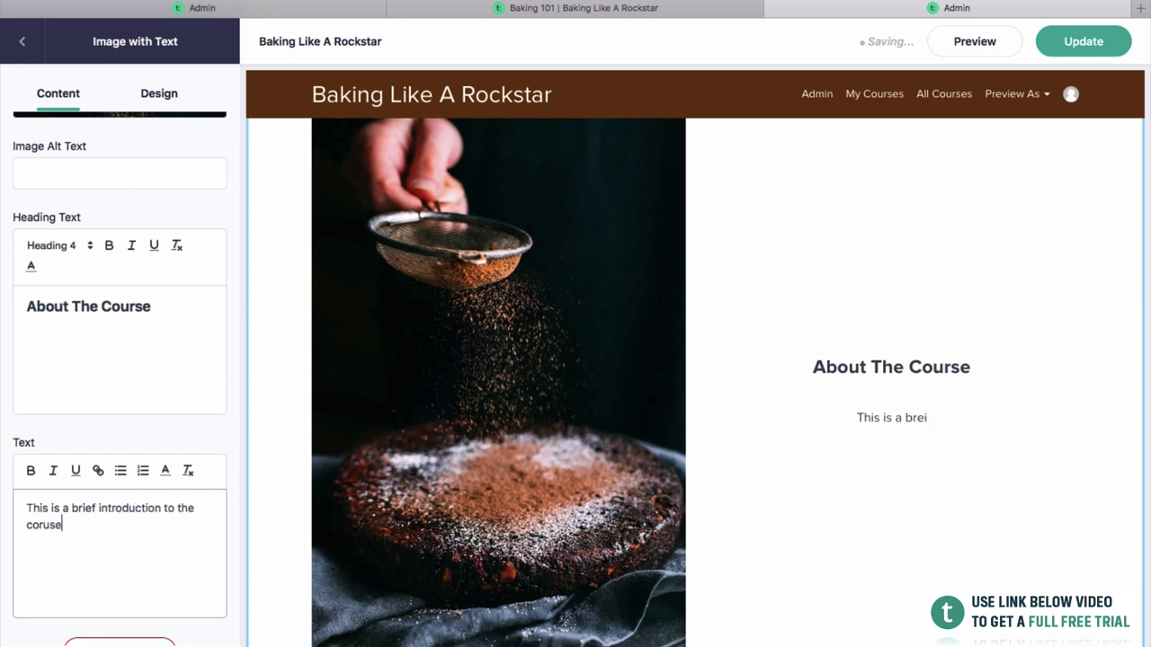
{"action": "key", "text": "super+t"}
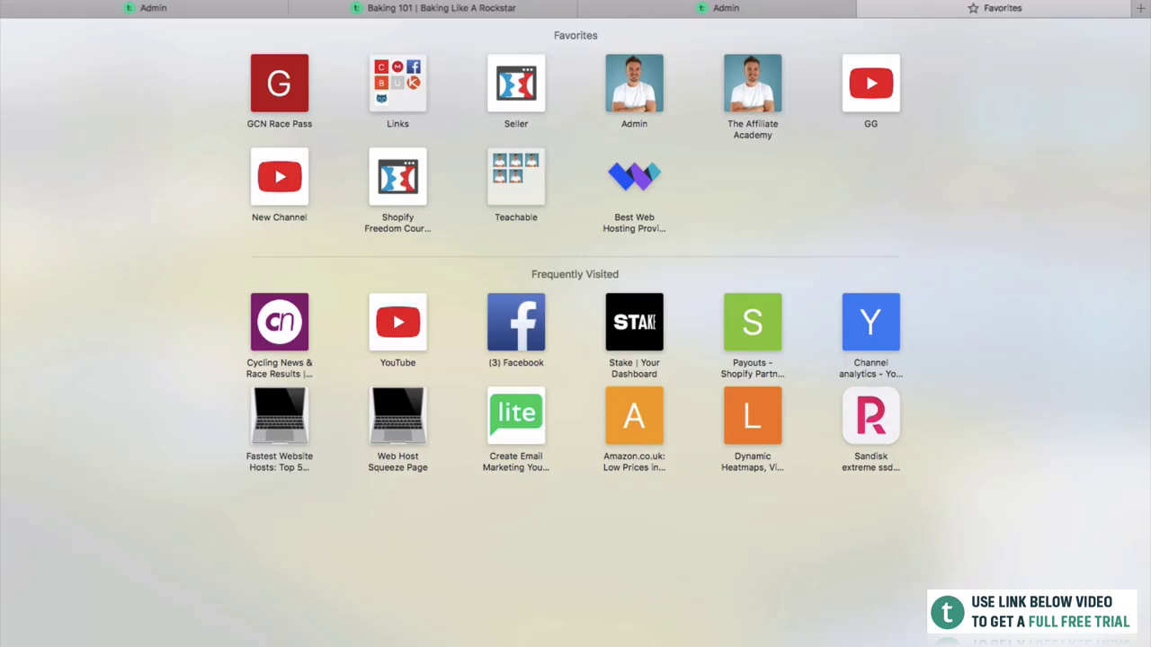
Search for 'lorem ipsum' and open lipsum.com, accepting its privacy notice.
{"action": "type", "text": "loreum"}
{"action": "key", "text": "BackSpace"}
{"action": "key", "text": "BackSpace"}
{"action": "type", "text": "m"}
{"action": "key", "text": "Down"}
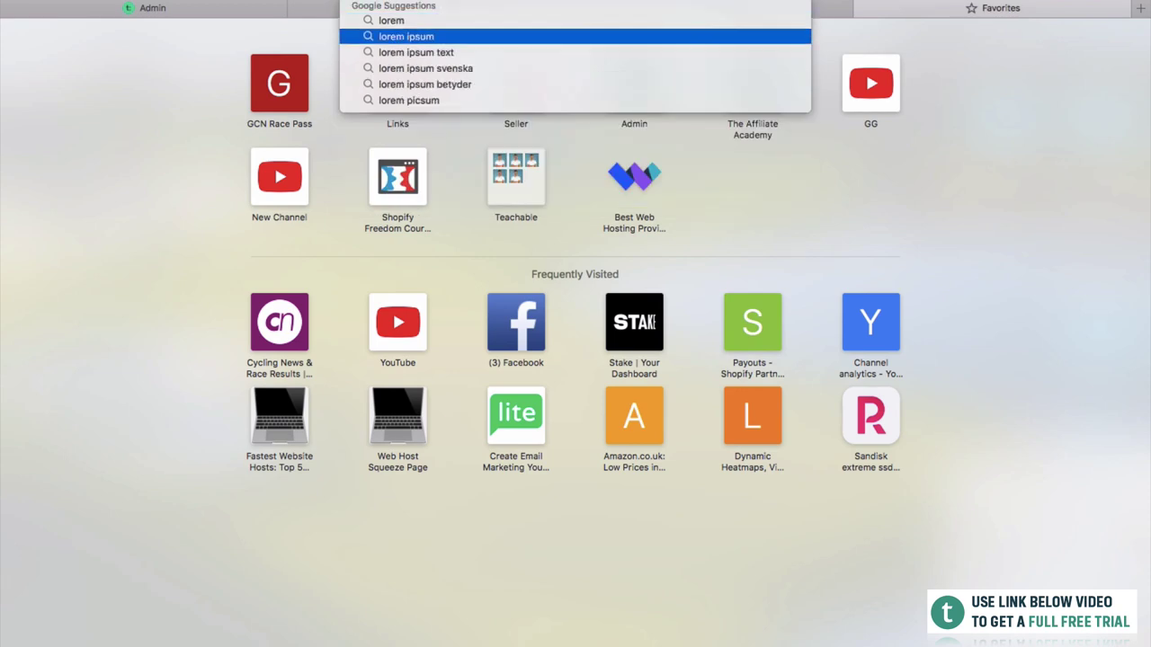
{"action": "key", "text": "Return"}
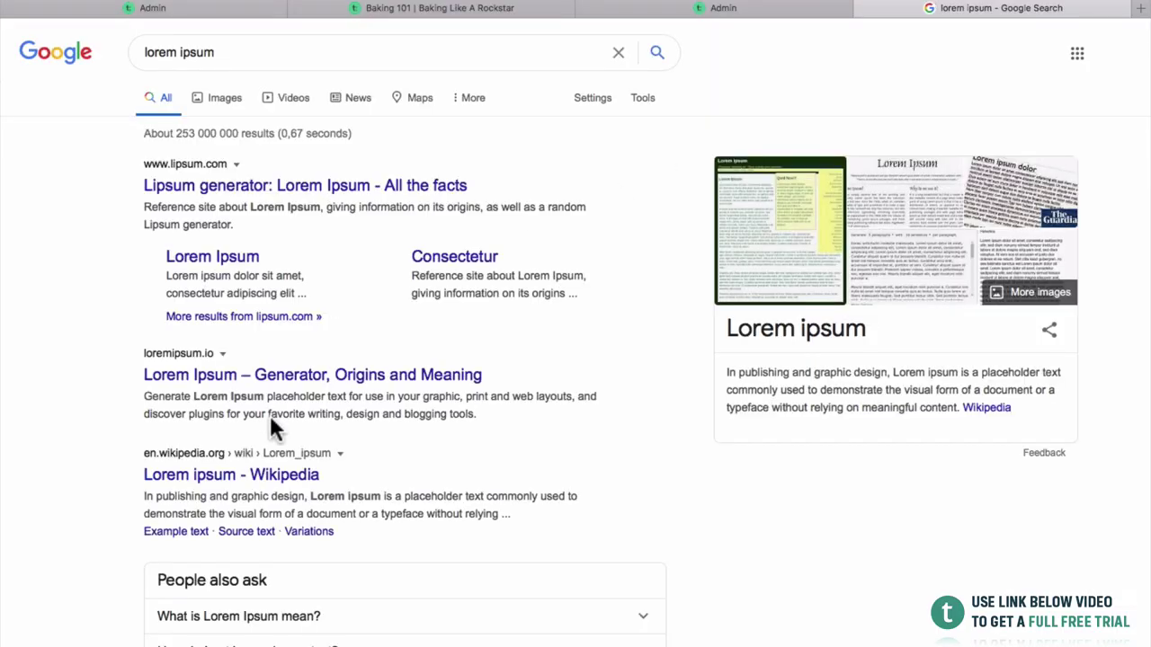
{"action": "left_click", "coordinate": [285, 184]}
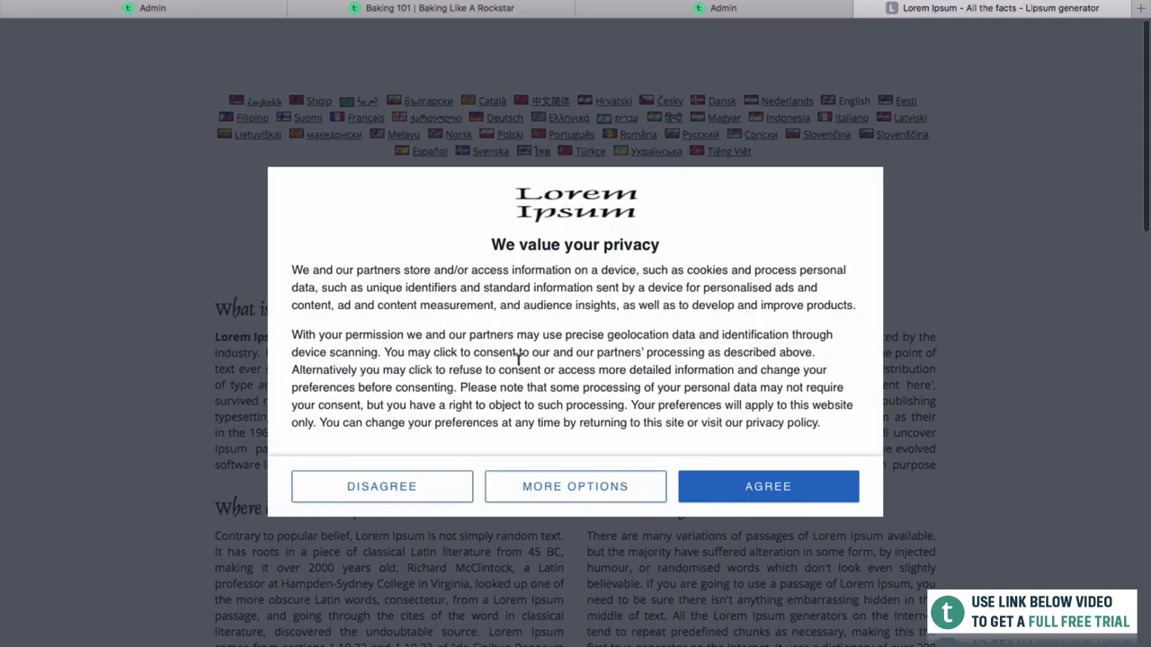
{"action": "left_click", "coordinate": [760, 485]}
Grab the 'Sed ut perspiciatis' paragraph and return to the Teachable tab.
{"action": "scroll", "coordinate": [764, 494], "scroll_direction": "down", "scroll_amount": 10}
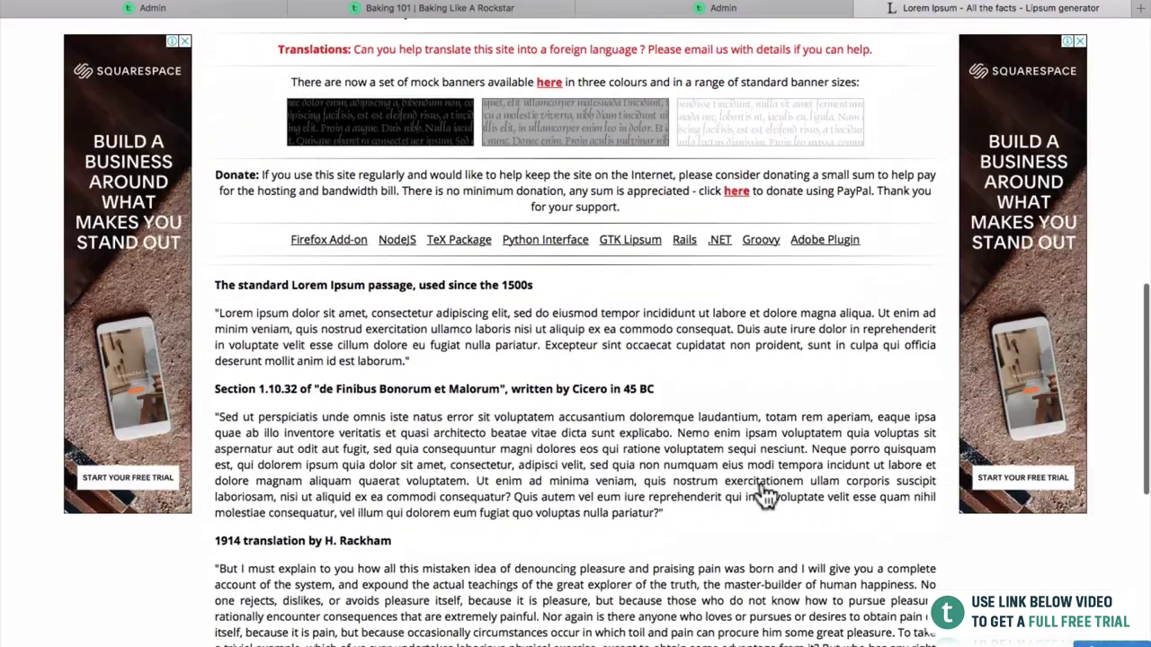
{"action": "triple_click", "coordinate": [467, 505]}
{"action": "key", "text": "super+c"}
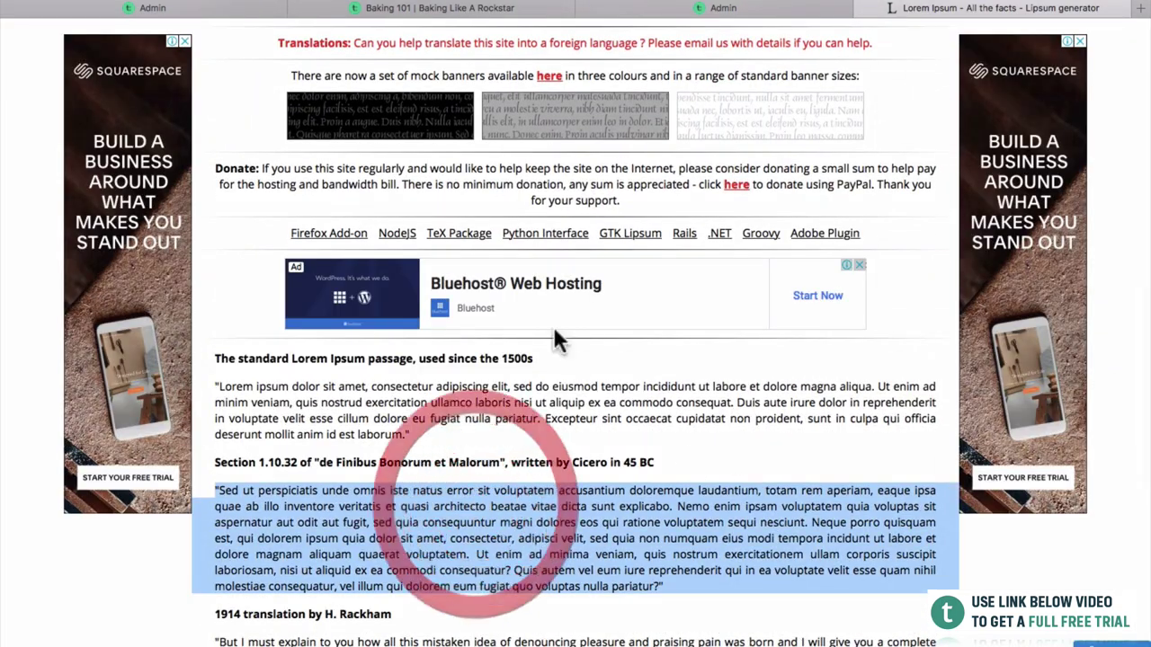
{"action": "left_click", "coordinate": [697, 7]}
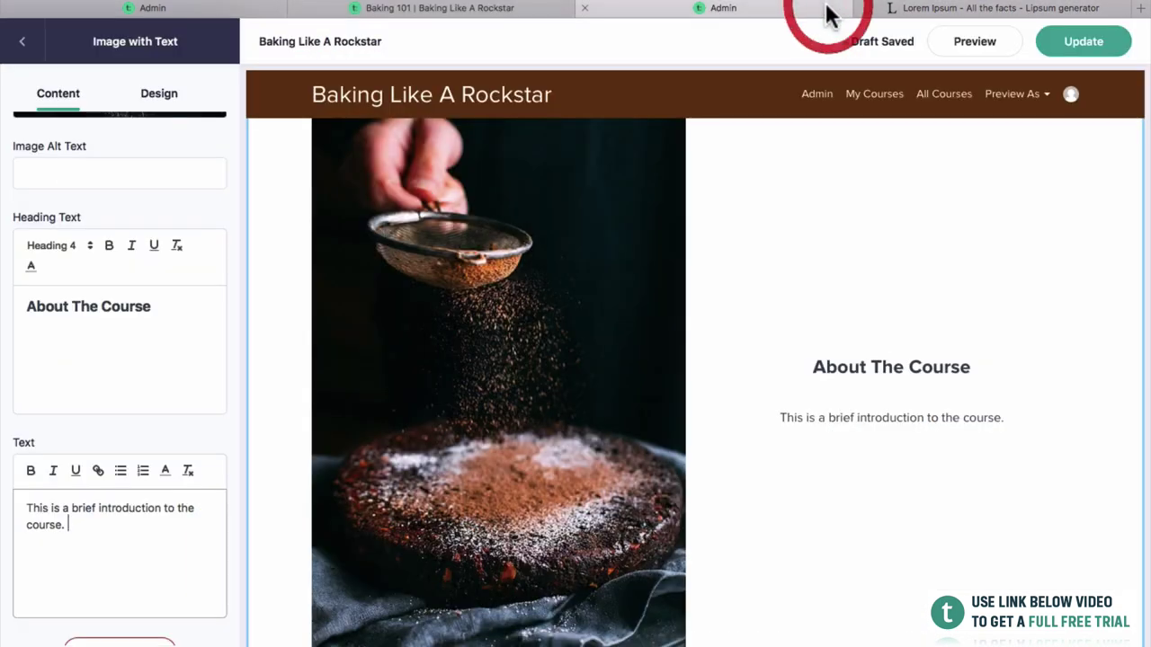
Paste the 'Sed ut perspiciatis' paragraph into the Text field and strip its quote marks.
{"action": "left_click", "coordinate": [151, 382]}
{"action": "left_click", "coordinate": [167, 596]}
{"action": "key", "text": "super+a"}
{"action": "key", "text": "super+v"}
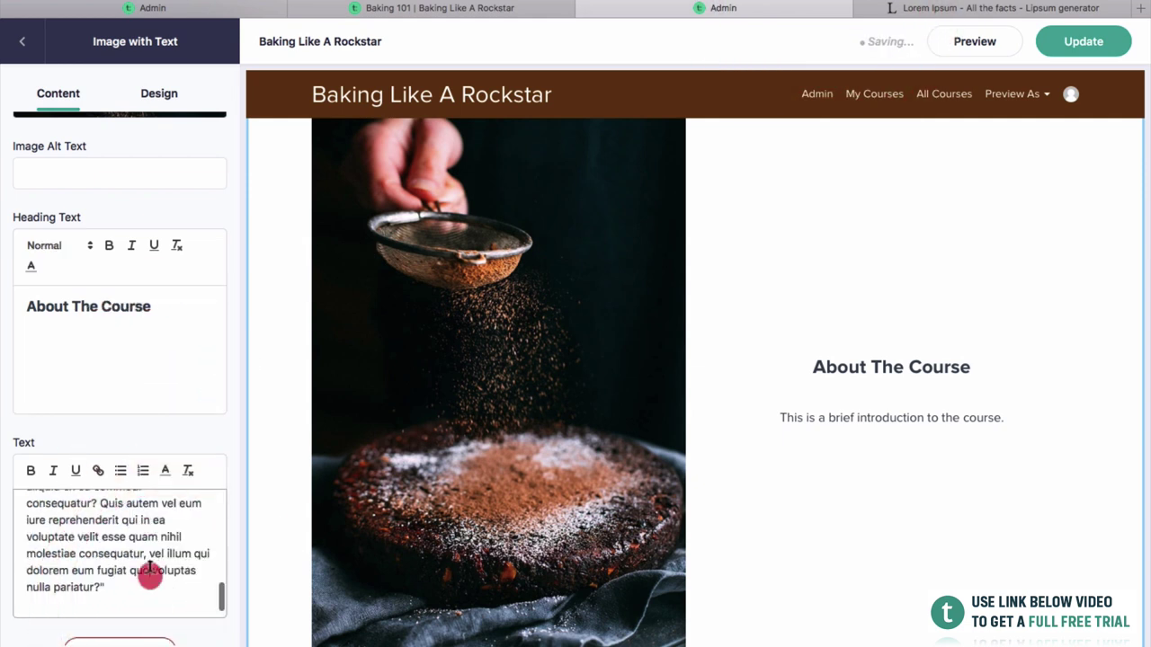
{"action": "left_click", "coordinate": [108, 587]}
{"action": "key", "text": "BackSpace"}
{"action": "key", "text": "BackSpace"}
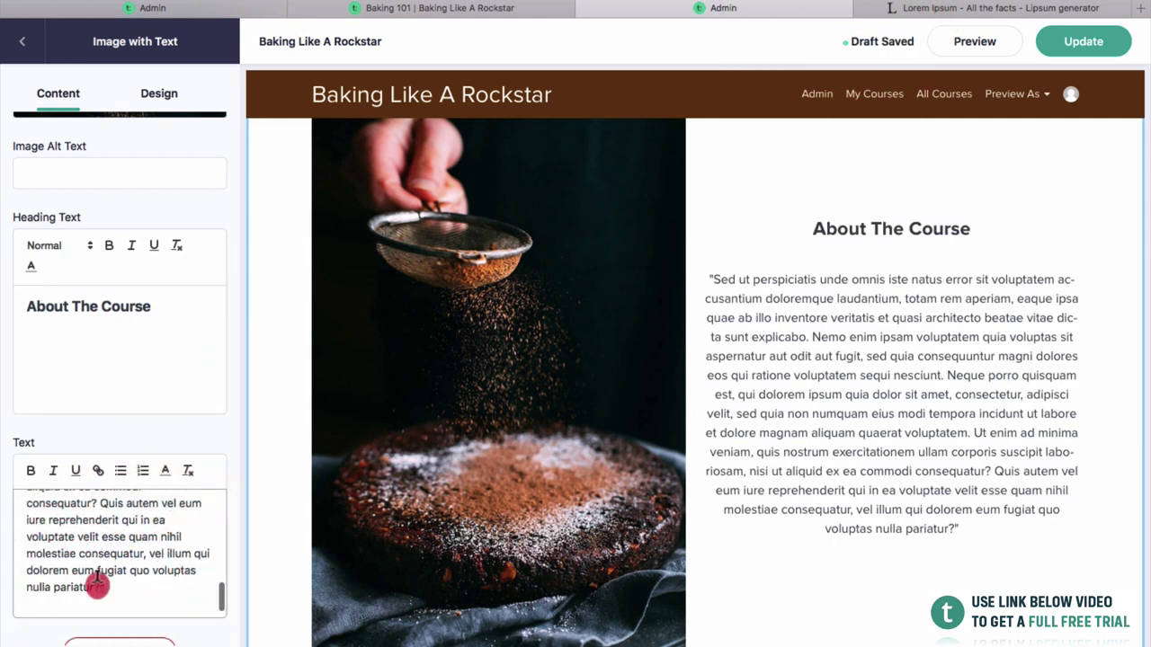
{"action": "scroll", "coordinate": [39, 503], "scroll_direction": "up", "scroll_amount": 10}
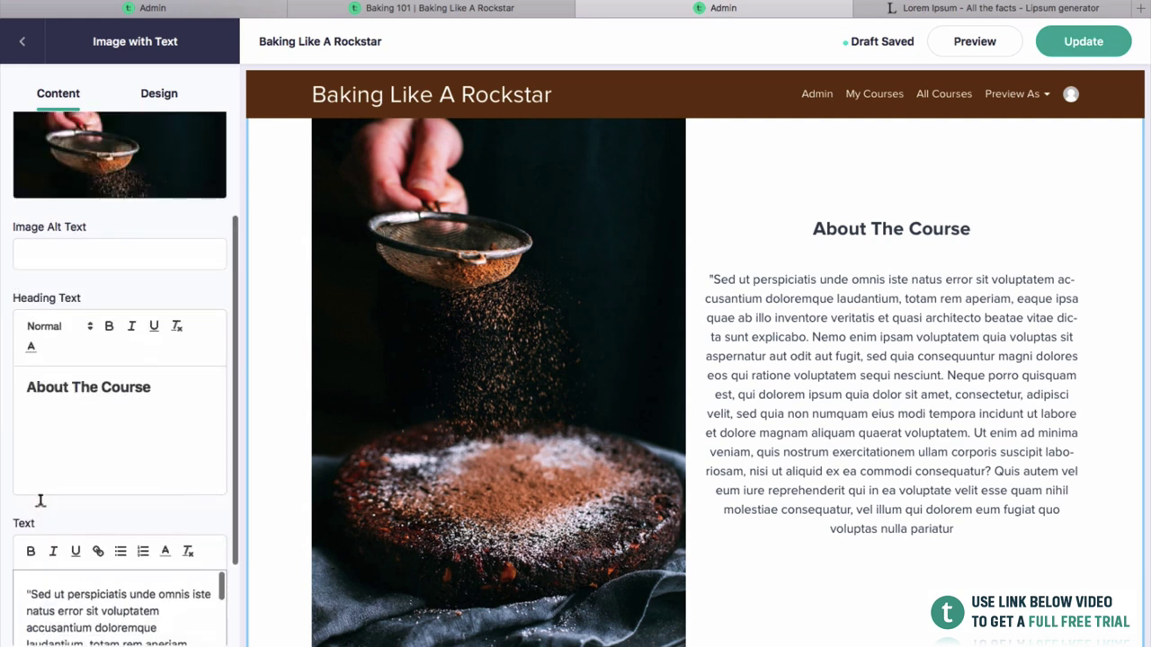
{"action": "left_click", "coordinate": [28, 585]}
{"action": "key", "text": "BackSpace"}
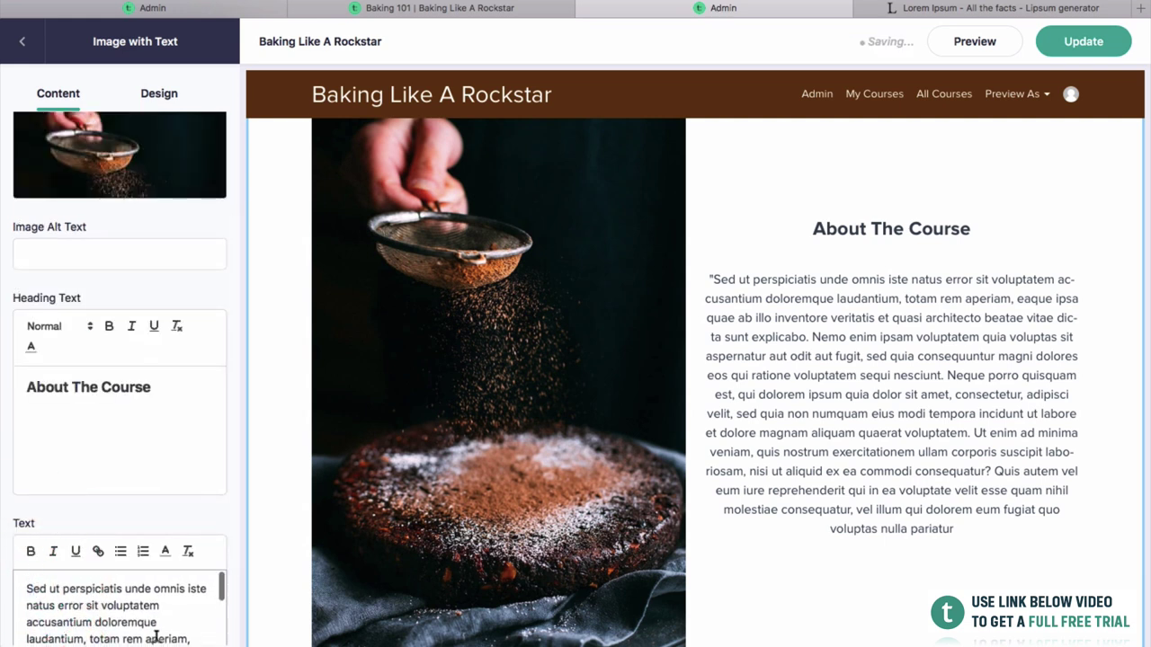
{"action": "scroll", "coordinate": [226, 480], "scroll_direction": "down", "scroll_amount": 3}
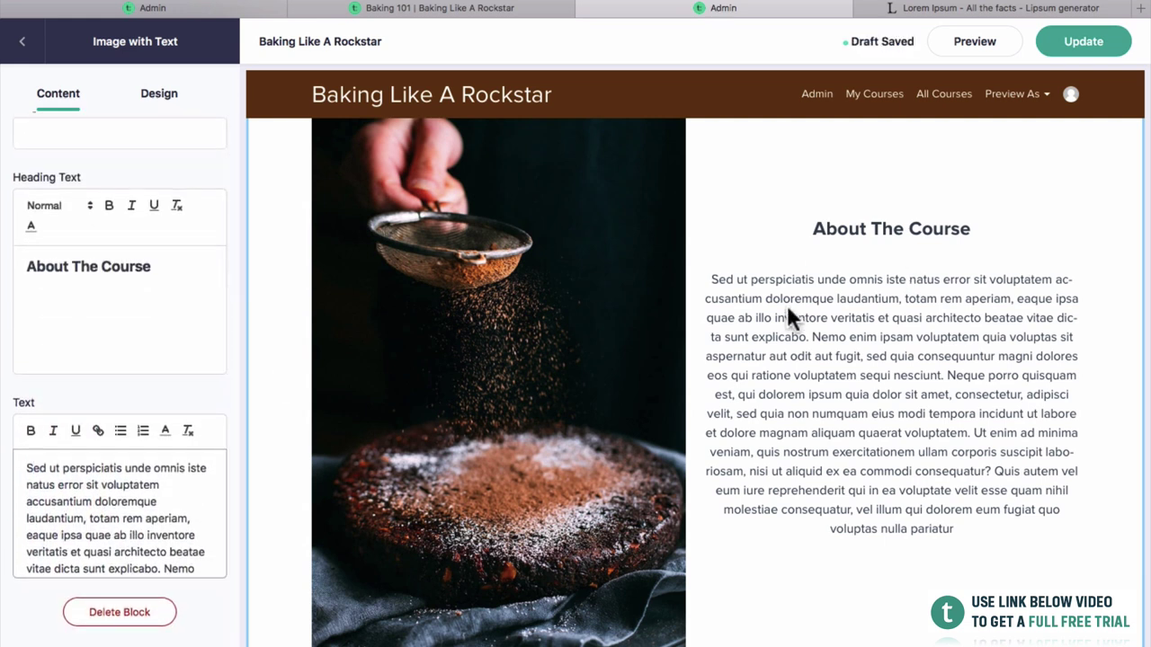
Set the block layout to Right Image, publish with Update, and open the page preview.
{"action": "left_click", "coordinate": [177, 94]}
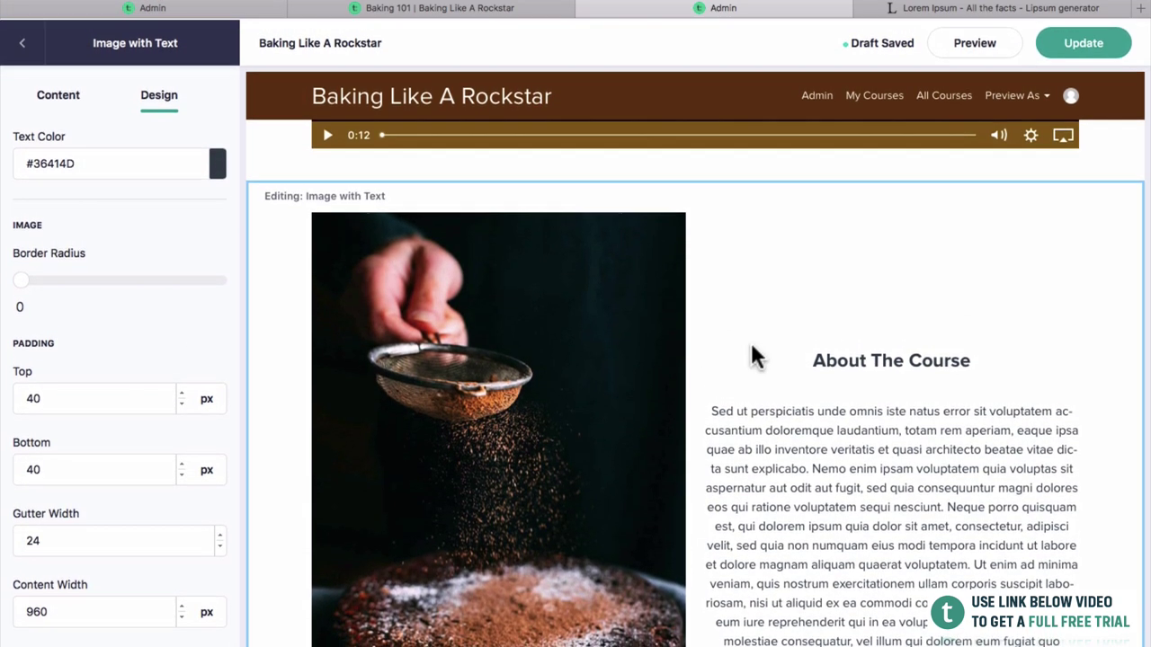
{"action": "scroll", "coordinate": [351, 485], "scroll_direction": "down", "scroll_amount": 5}
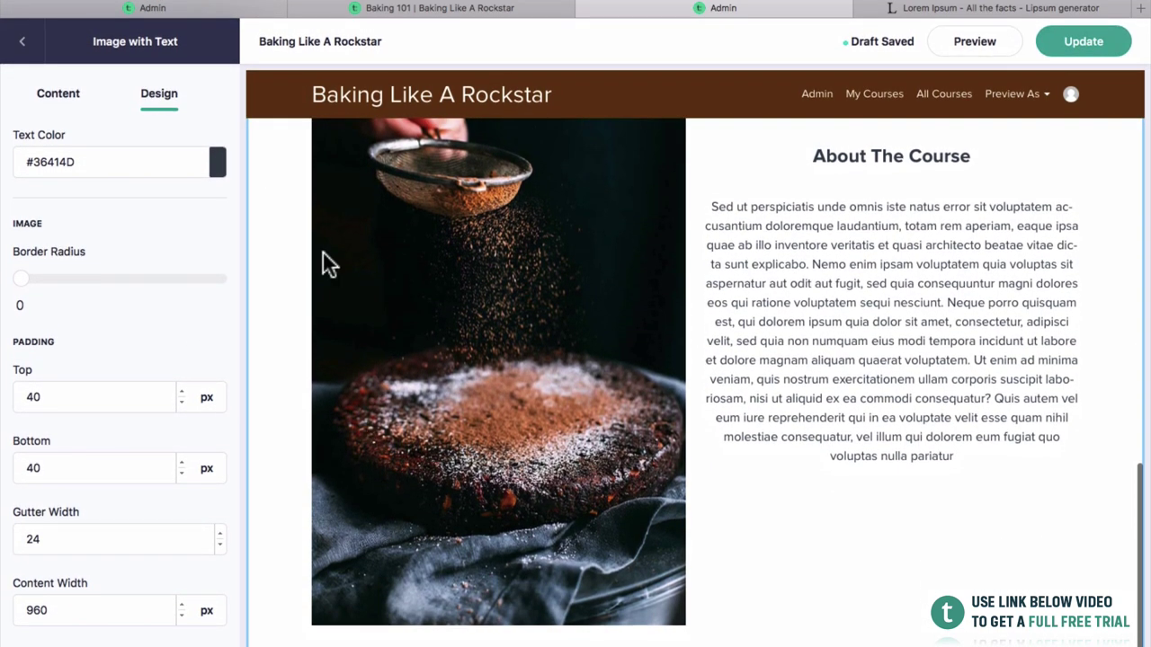
{"action": "left_click", "coordinate": [329, 260]}
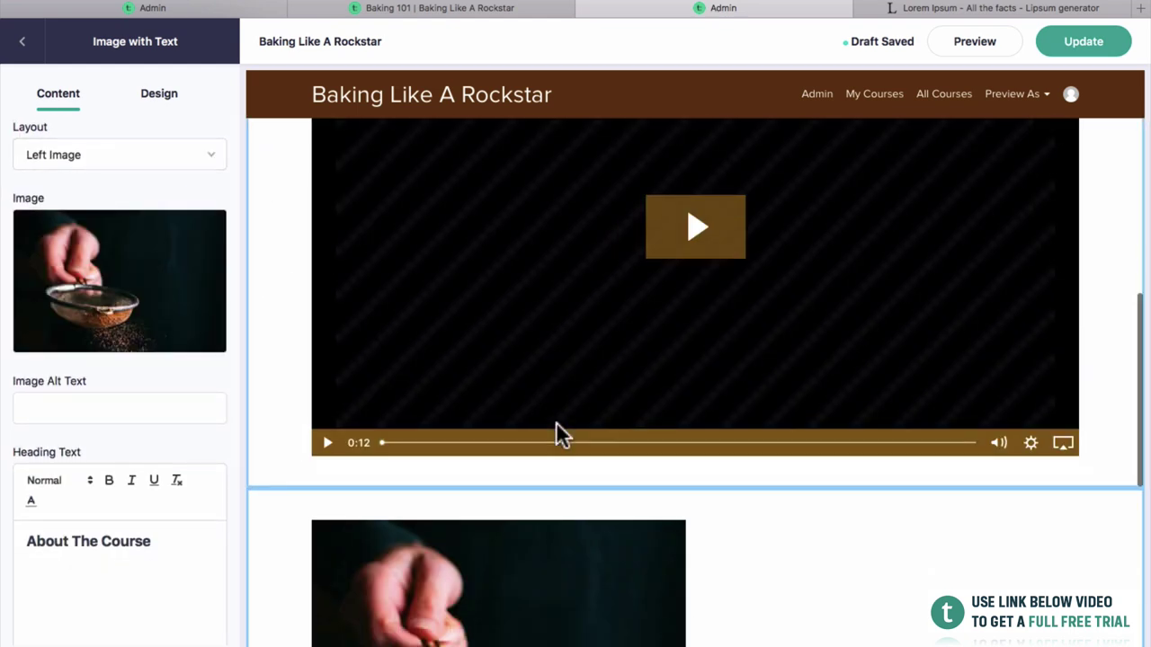
{"action": "scroll", "coordinate": [556, 422], "scroll_direction": "down", "scroll_amount": 5}
{"action": "left_click", "coordinate": [218, 164]}
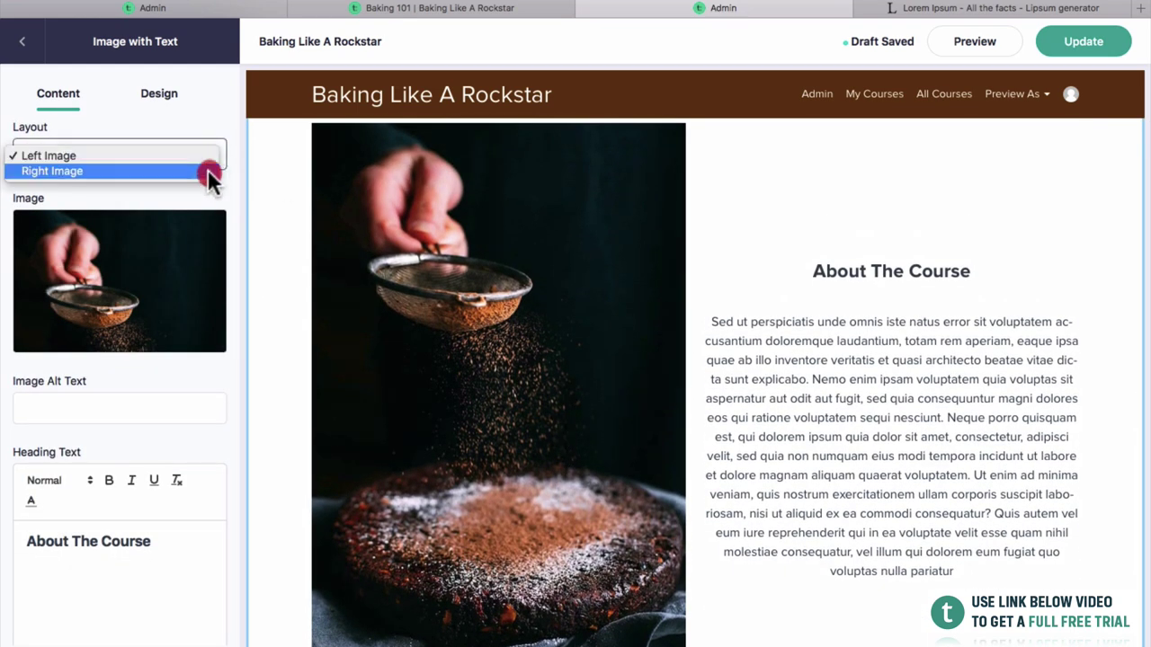
{"action": "left_click", "coordinate": [206, 172]}
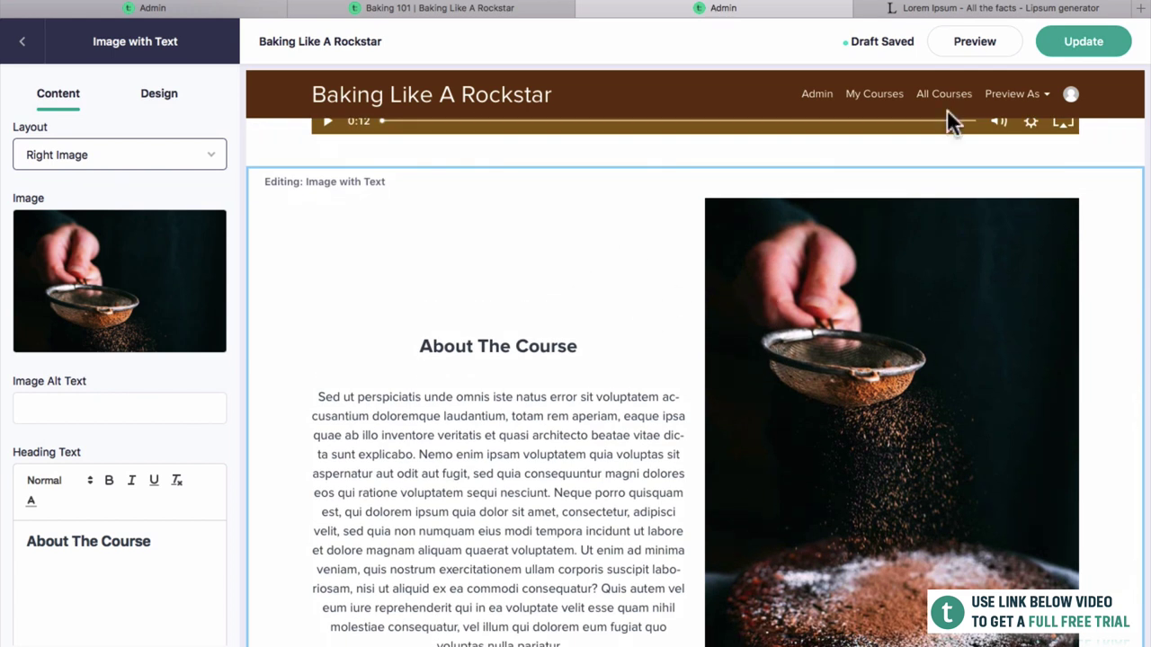
{"action": "left_click", "coordinate": [1110, 45]}
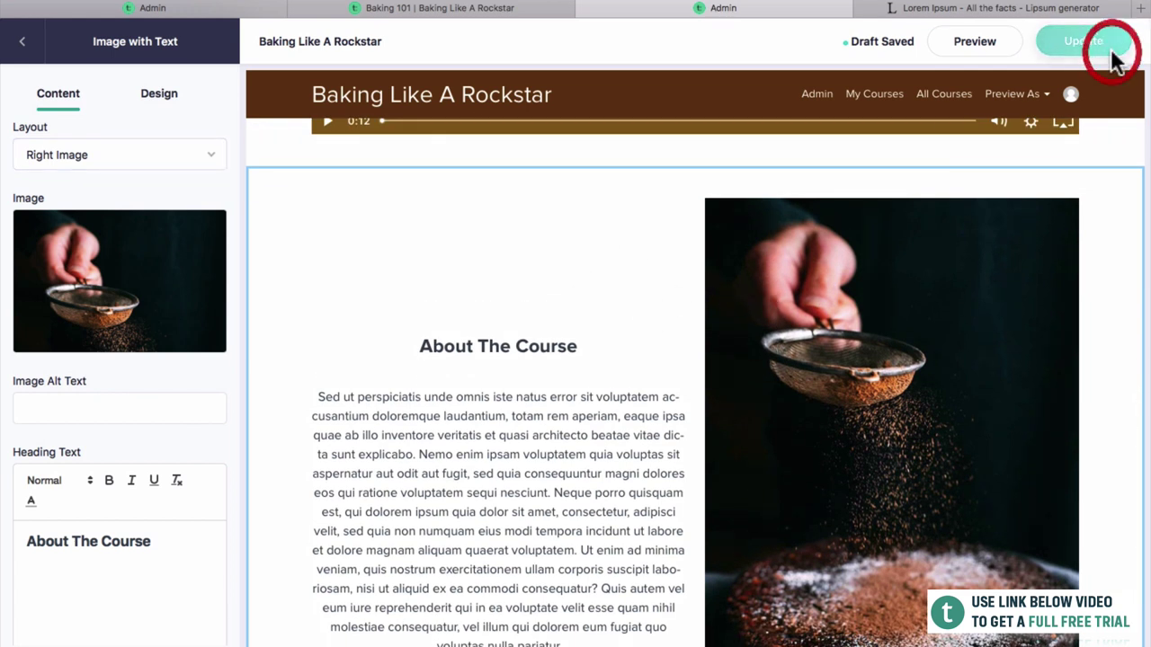
{"action": "left_click", "coordinate": [988, 46]}
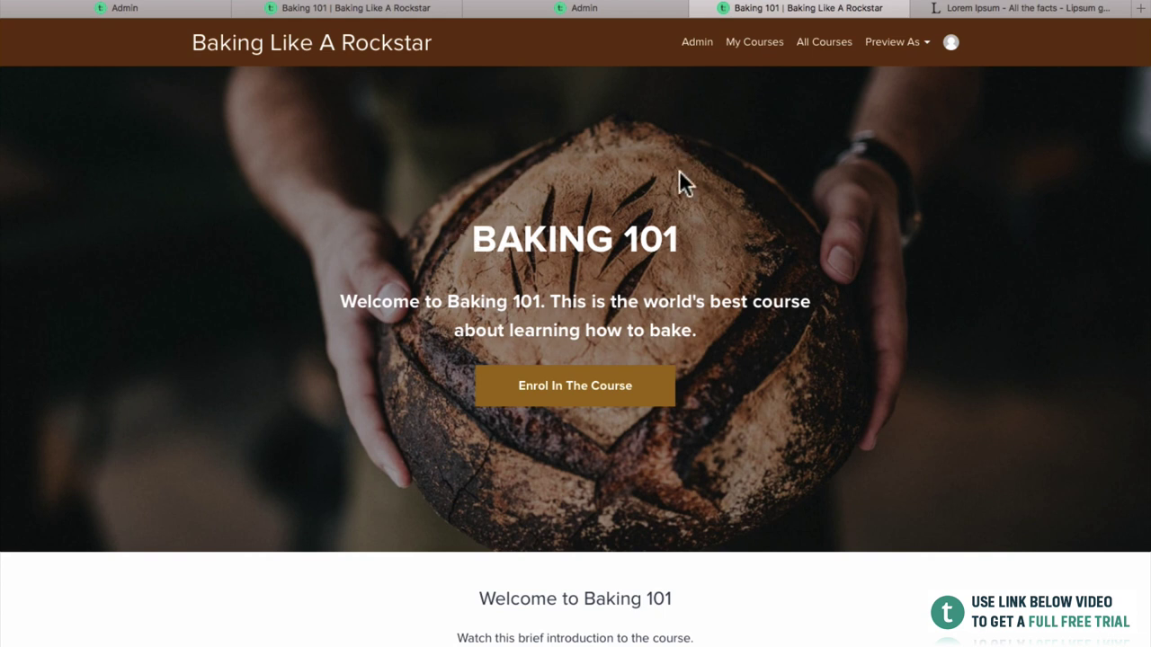
Play the intro video and review About The Course on the live page, then return to the editor.
{"action": "scroll", "coordinate": [592, 338], "scroll_direction": "down", "scroll_amount": 1}
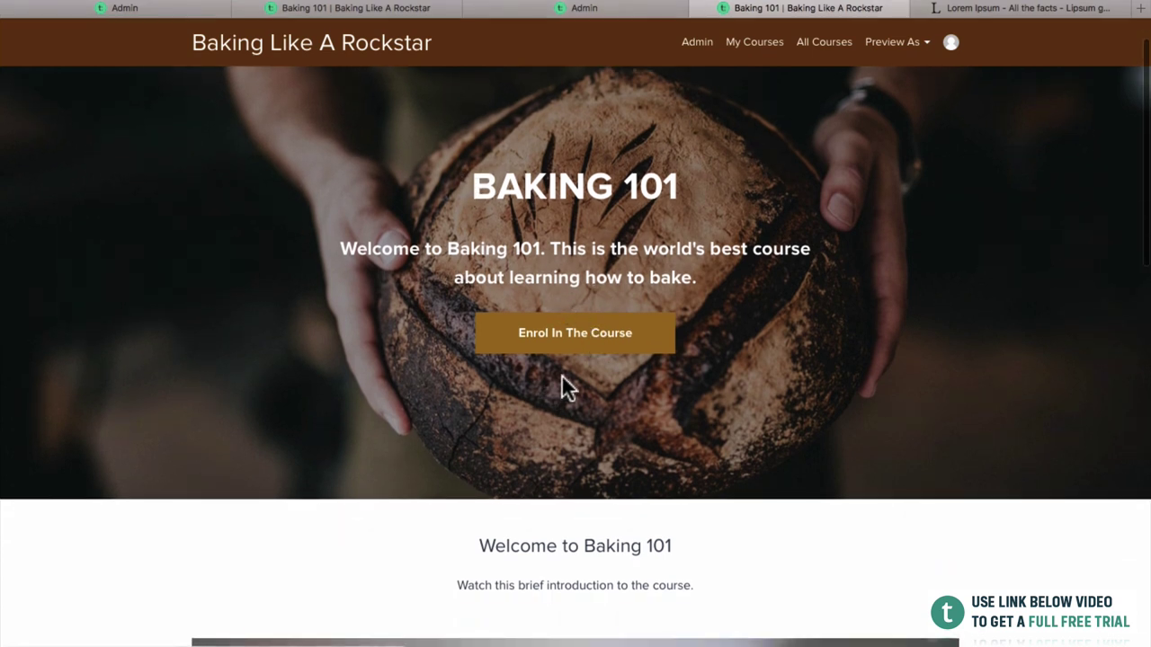
{"action": "scroll", "coordinate": [544, 344], "scroll_direction": "down", "scroll_amount": 5}
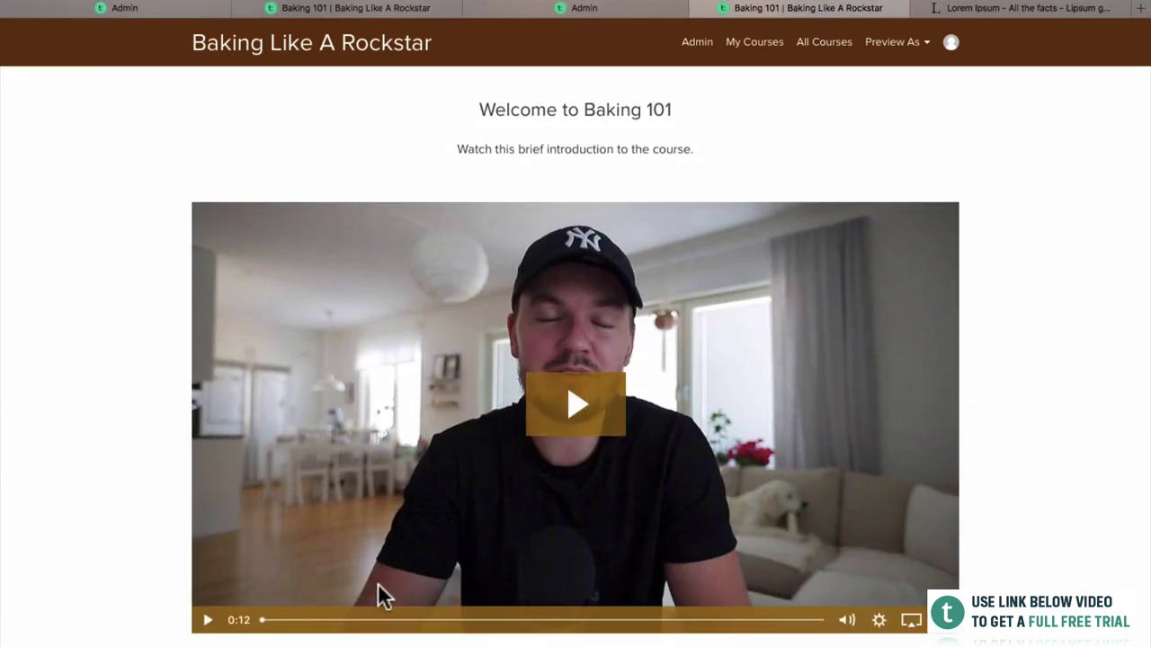
{"action": "left_click", "coordinate": [552, 398]}
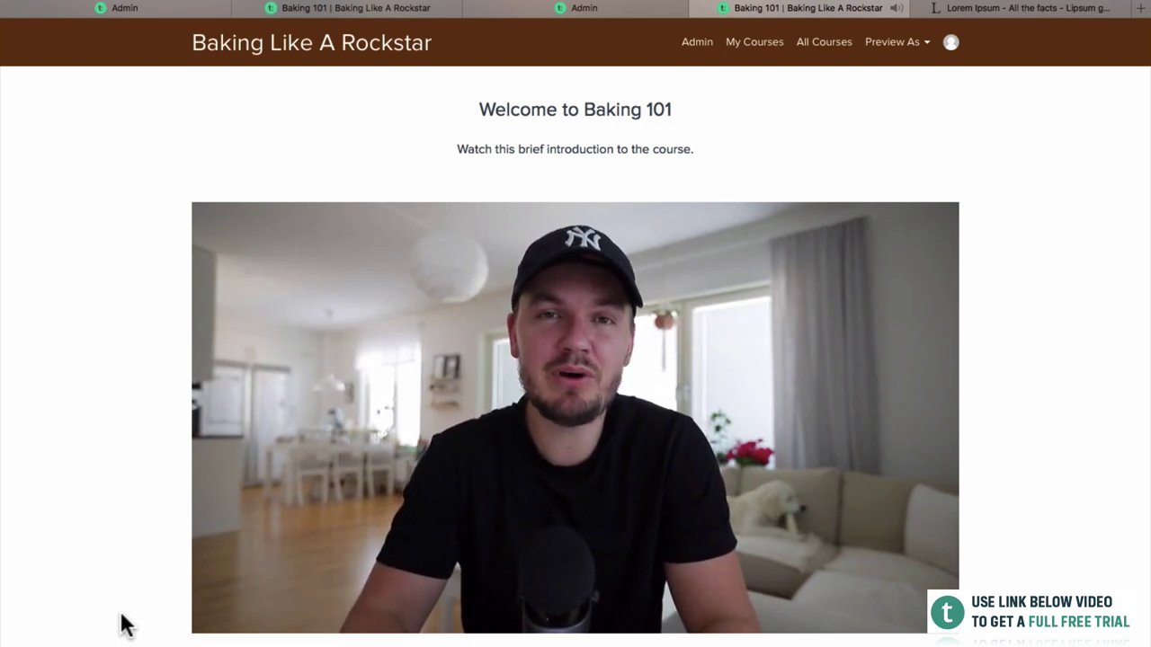
{"action": "scroll", "coordinate": [136, 623], "scroll_direction": "down", "scroll_amount": 5}
{"action": "scroll", "coordinate": [575, 369], "scroll_direction": "down", "scroll_amount": 3}
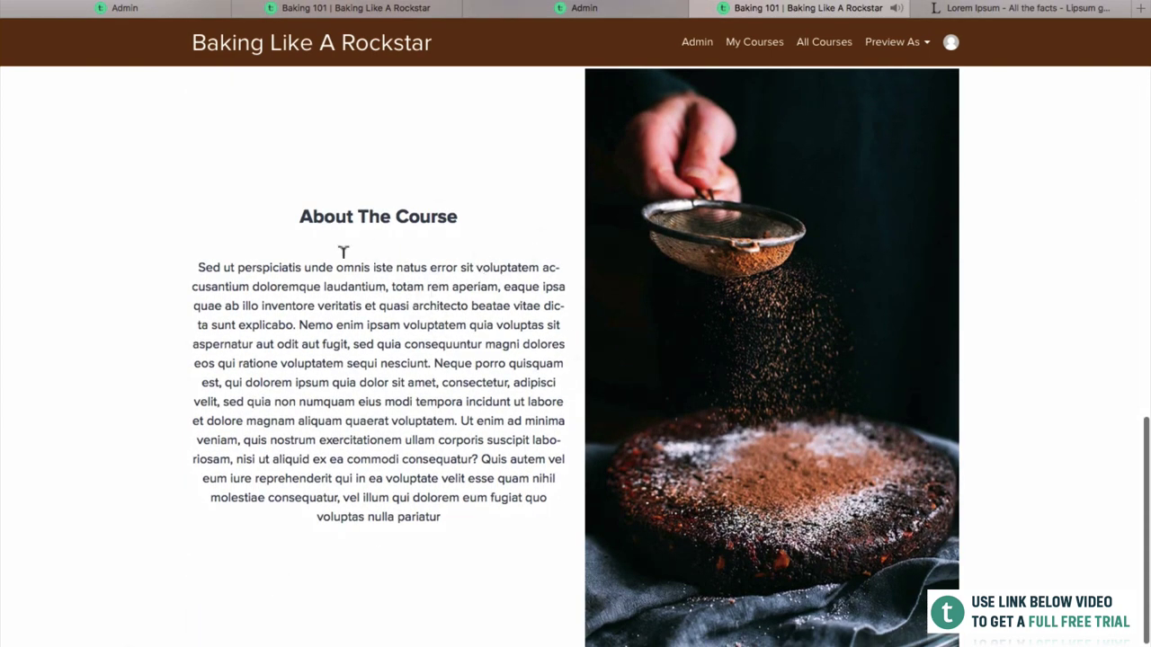
{"action": "scroll", "coordinate": [367, 416], "scroll_direction": "down", "scroll_amount": 1}
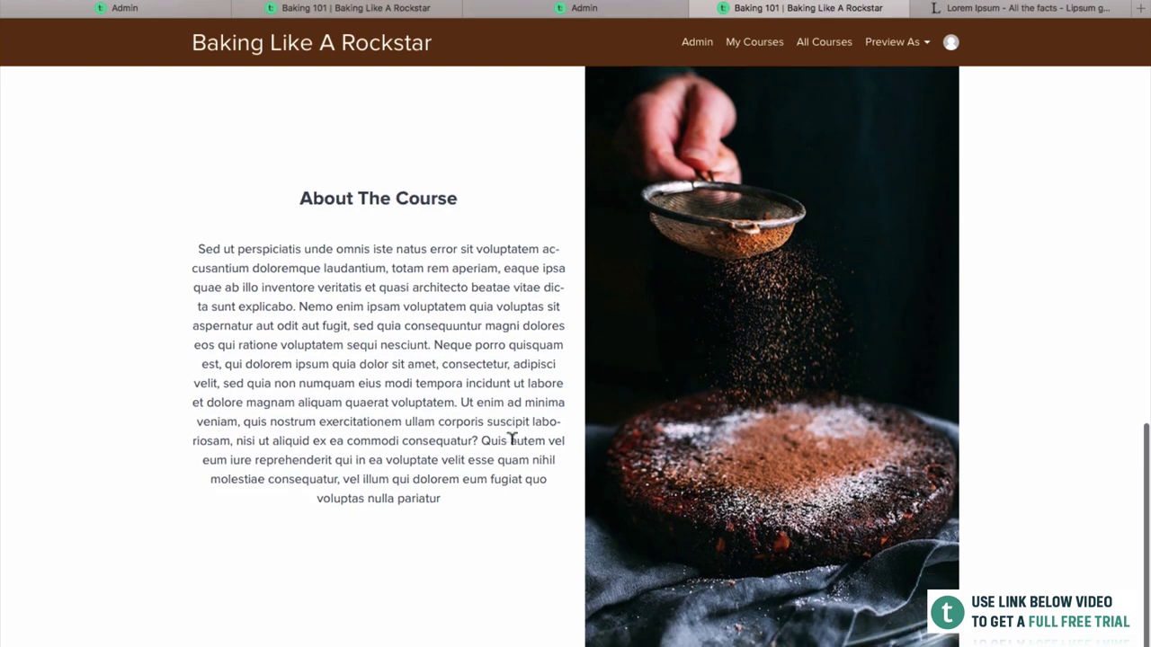
{"action": "left_click", "coordinate": [523, 13]}
Change the Image with Text block's gutter width from 24 to 48.
{"action": "scroll", "coordinate": [404, 423], "scroll_direction": "down", "scroll_amount": 3}
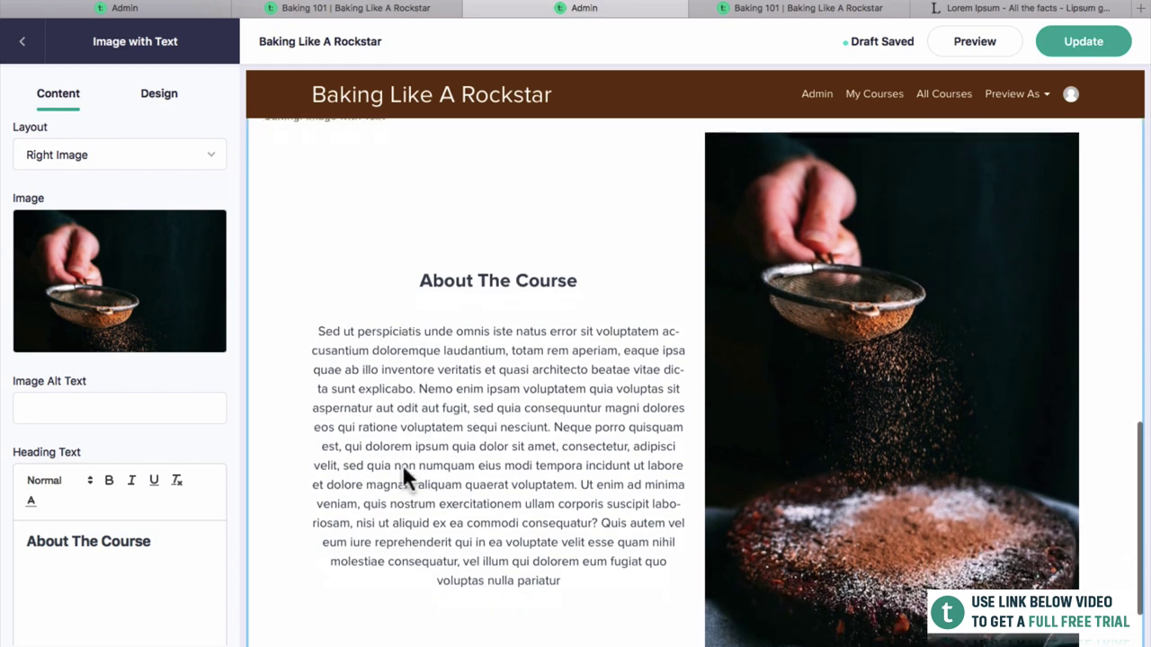
{"action": "scroll", "coordinate": [116, 614], "scroll_direction": "down", "scroll_amount": 5}
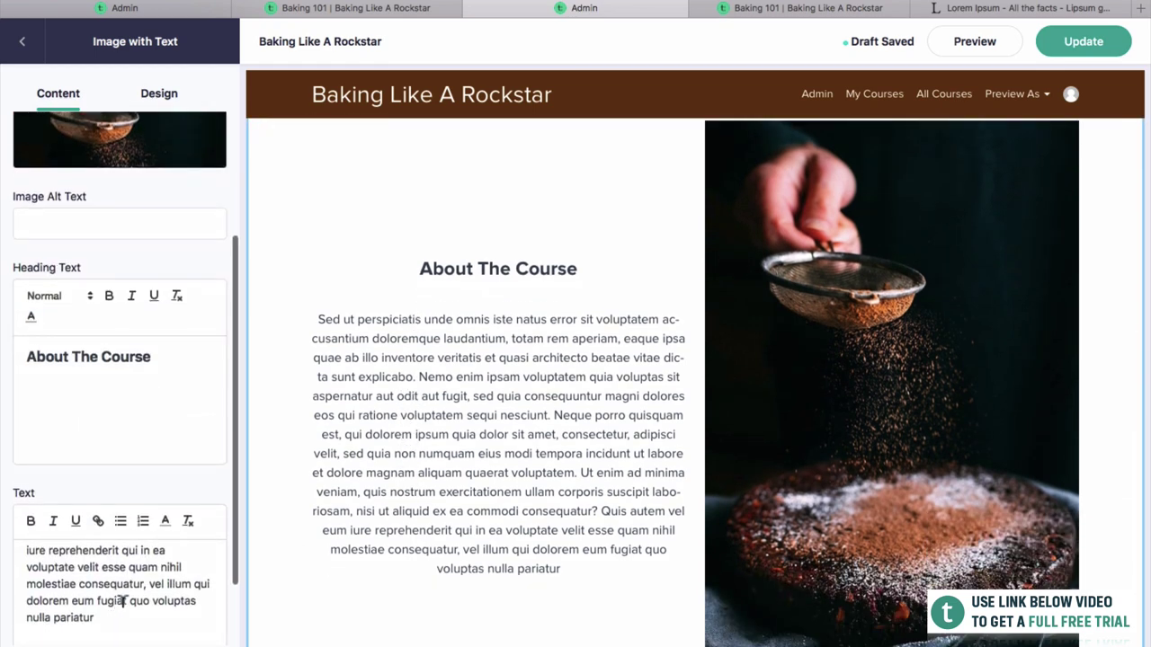
{"action": "scroll", "coordinate": [116, 616], "scroll_direction": "up", "scroll_amount": 3}
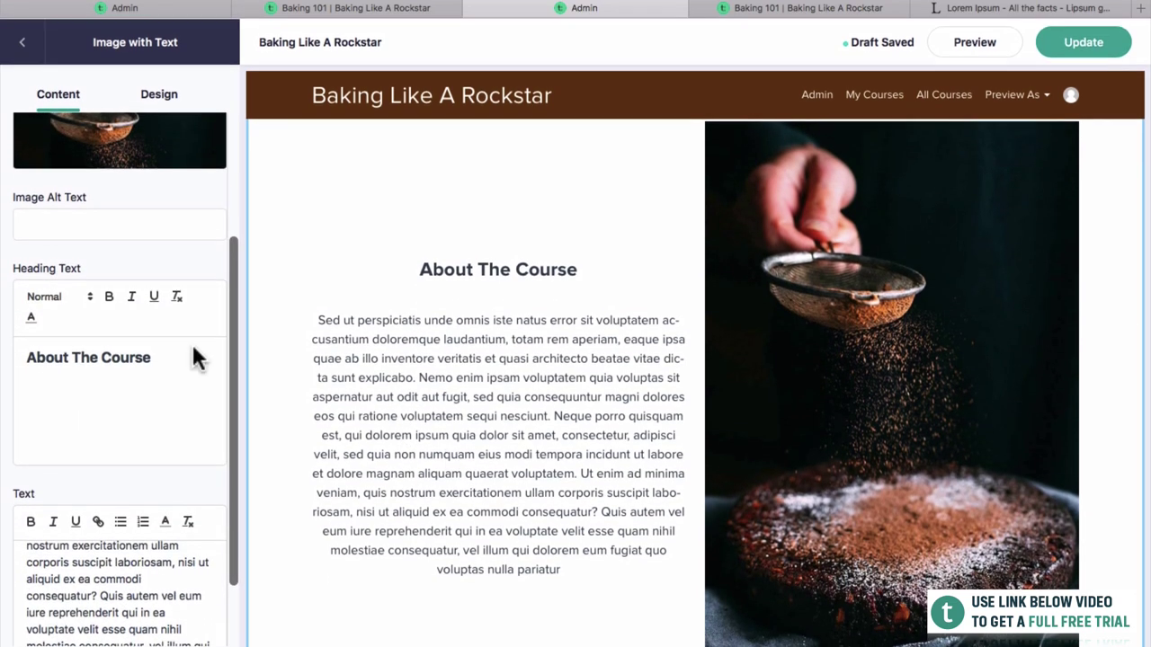
{"action": "scroll", "coordinate": [190, 346], "scroll_direction": "up", "scroll_amount": 3}
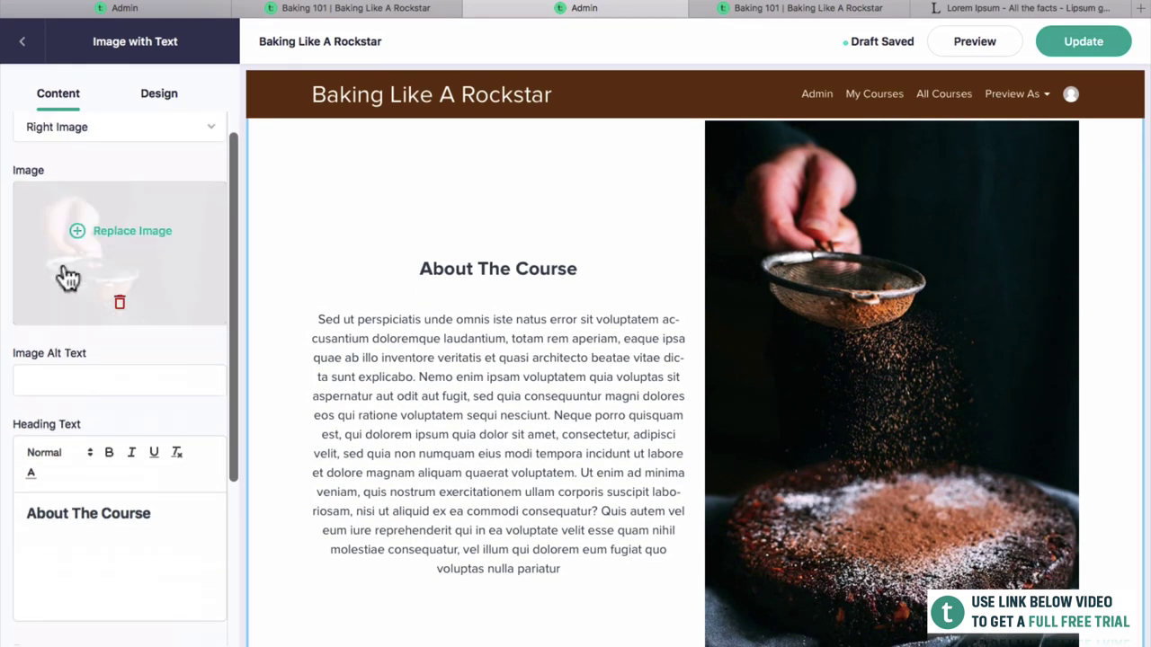
{"action": "left_click", "coordinate": [161, 95]}
{"action": "scroll", "coordinate": [134, 422], "scroll_direction": "down", "scroll_amount": 1}
{"action": "scroll", "coordinate": [130, 436], "scroll_direction": "down", "scroll_amount": 5}
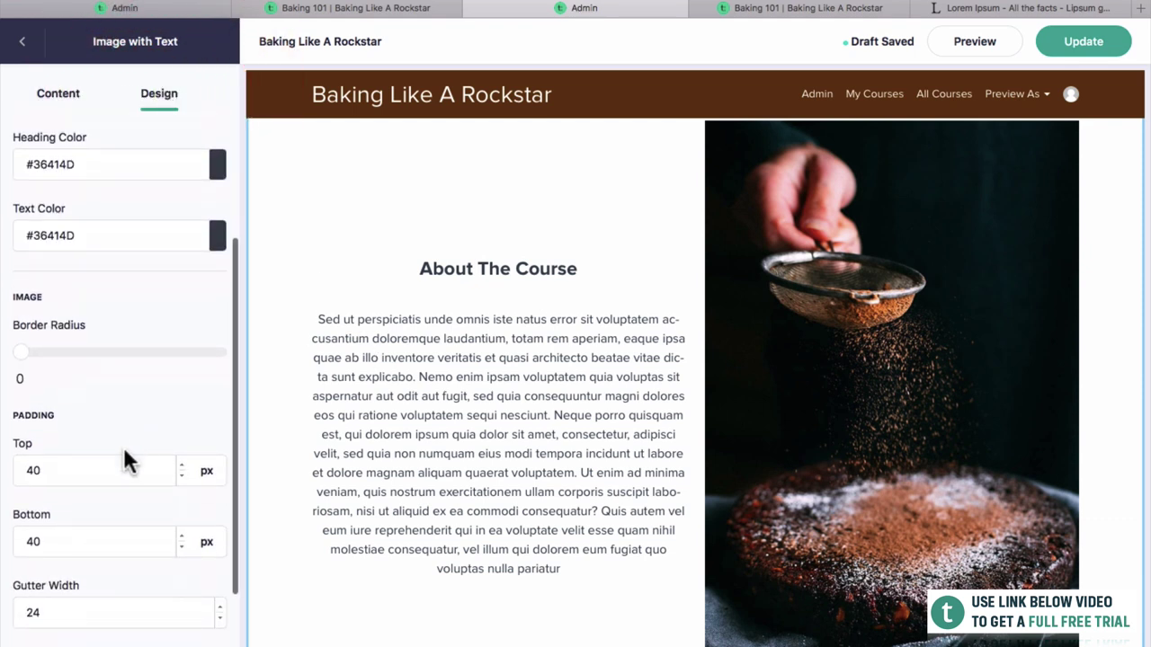
{"action": "left_click", "coordinate": [112, 539]}
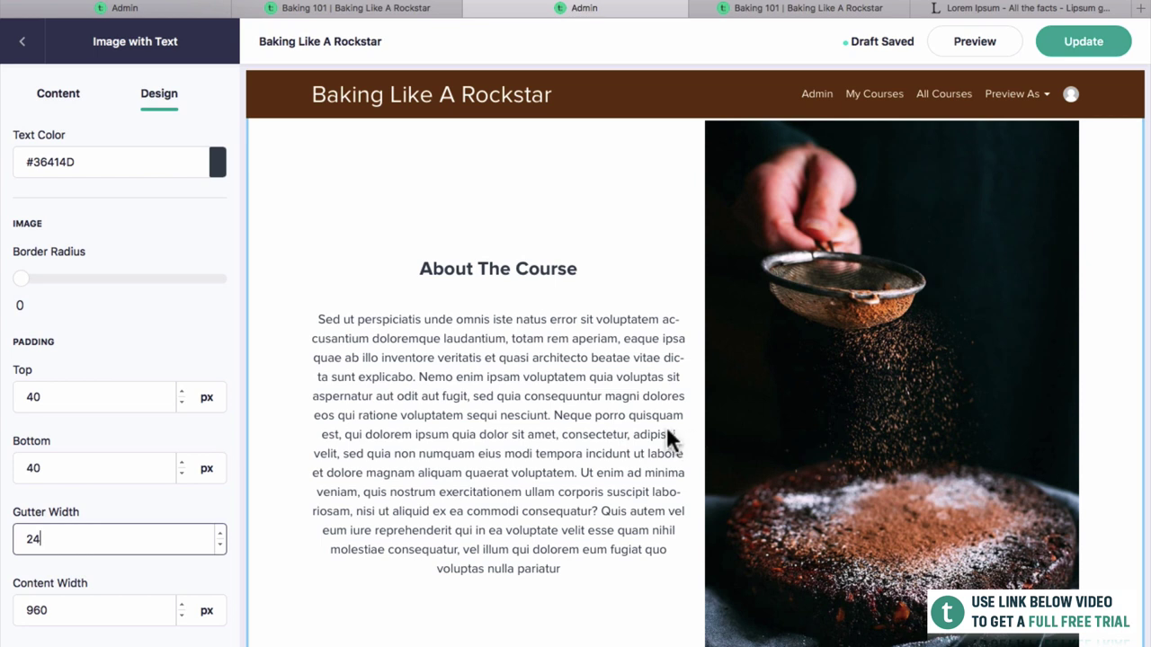
{"action": "double_click", "coordinate": [143, 542]}
{"action": "type", "text": "48"}
{"action": "left_click", "coordinate": [65, 497]}
Publish the updated sales page and go to the live course tab.
{"action": "scroll", "coordinate": [636, 481], "scroll_direction": "down", "scroll_amount": 2}
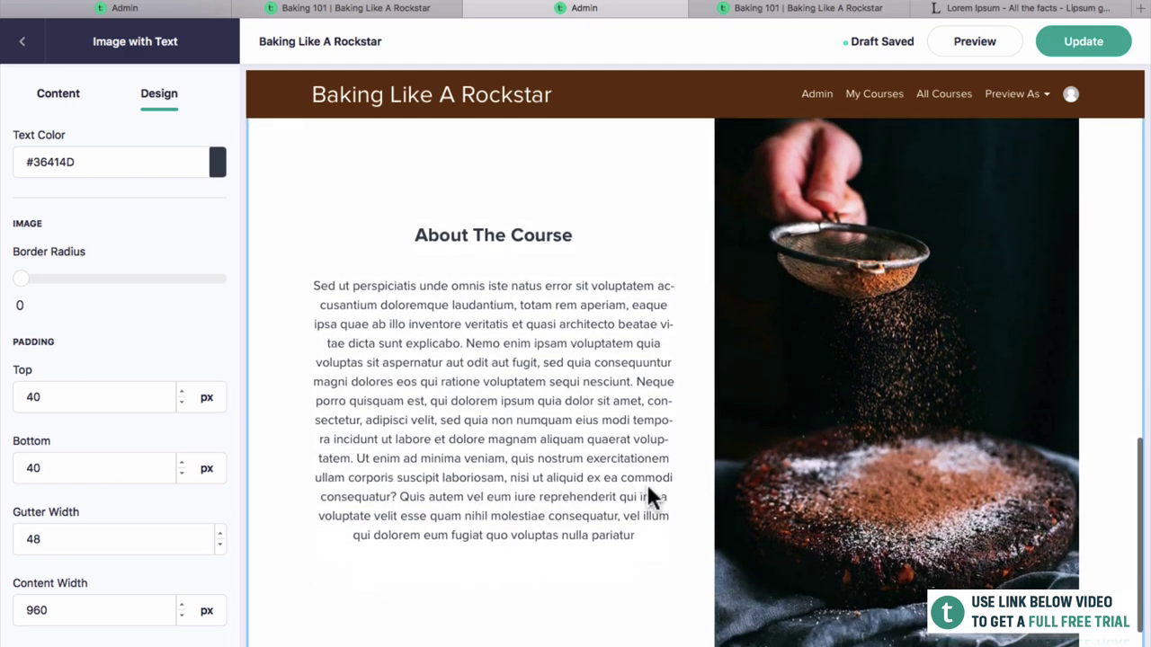
{"action": "left_click", "coordinate": [129, 539]}
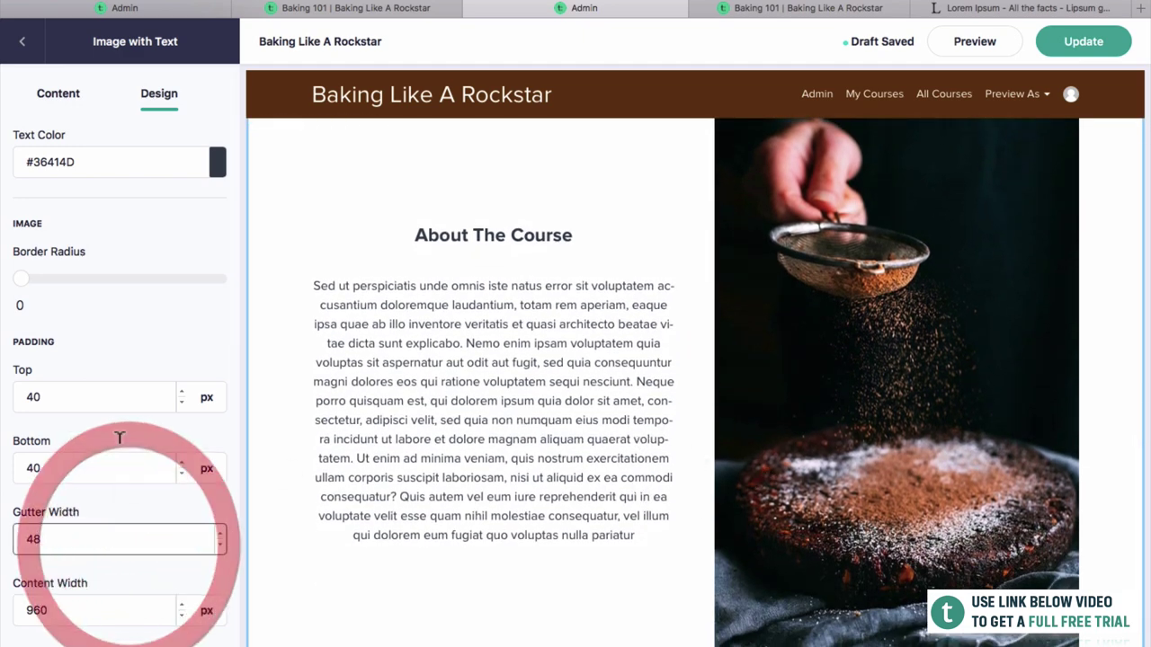
{"action": "left_click", "coordinate": [1073, 45]}
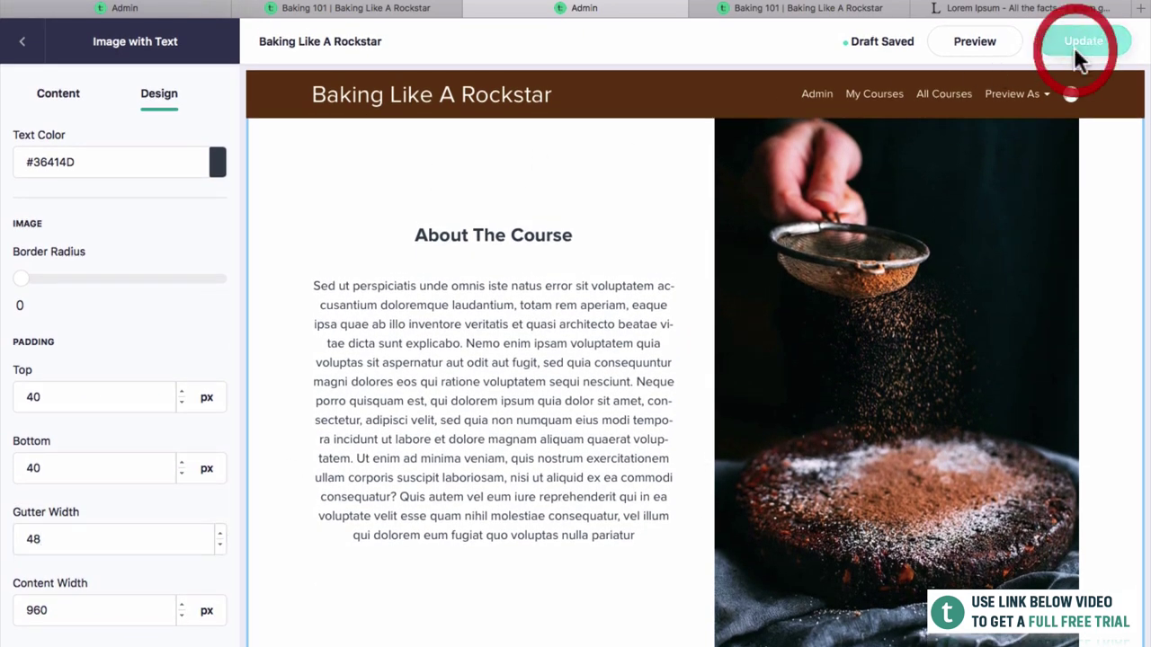
{"action": "left_click", "coordinate": [810, 8]}
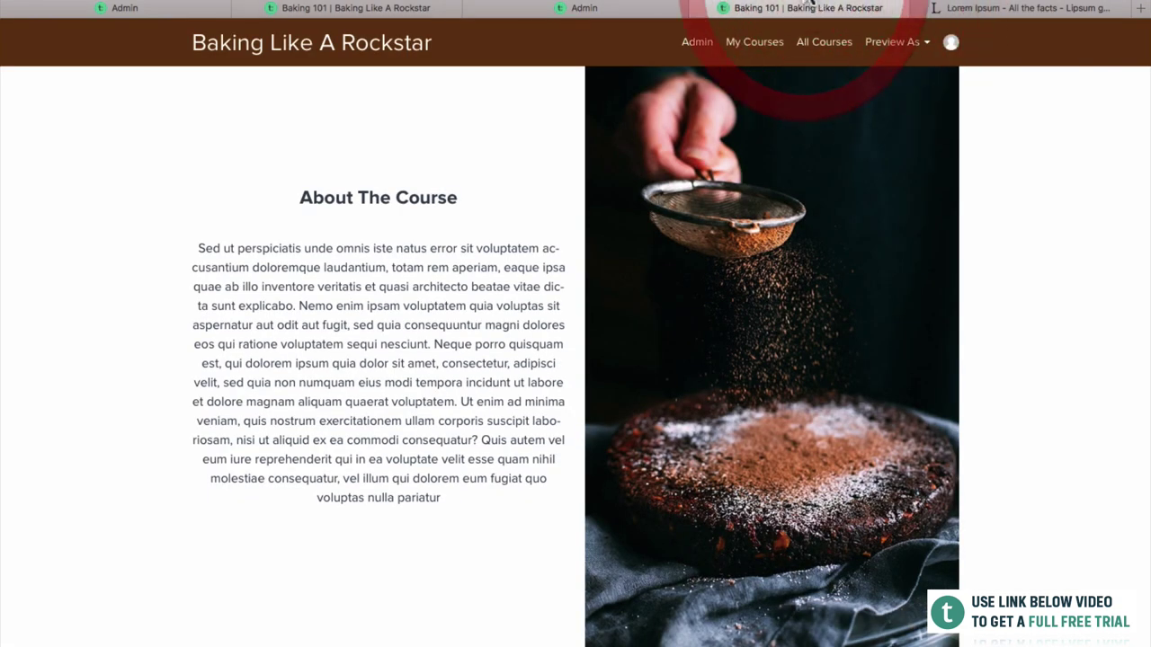
Reload the live course page to check the wider About The Course gap, then return to the editor.
{"action": "key", "text": "super+r"}
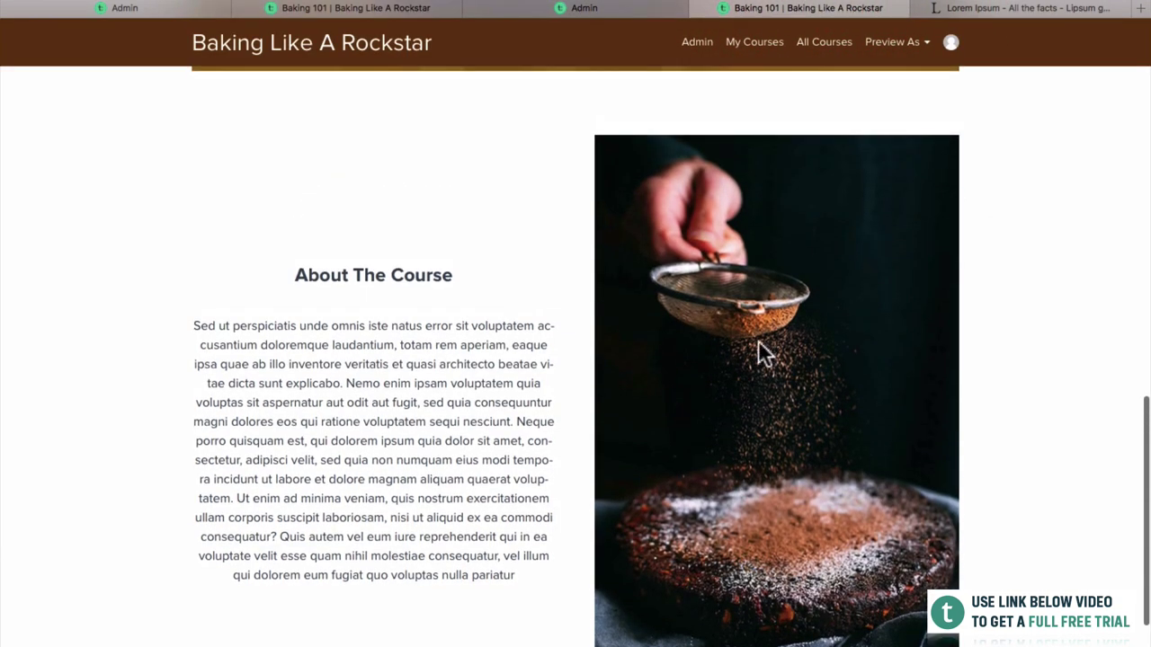
{"action": "scroll", "coordinate": [758, 342], "scroll_direction": "up", "scroll_amount": 7}
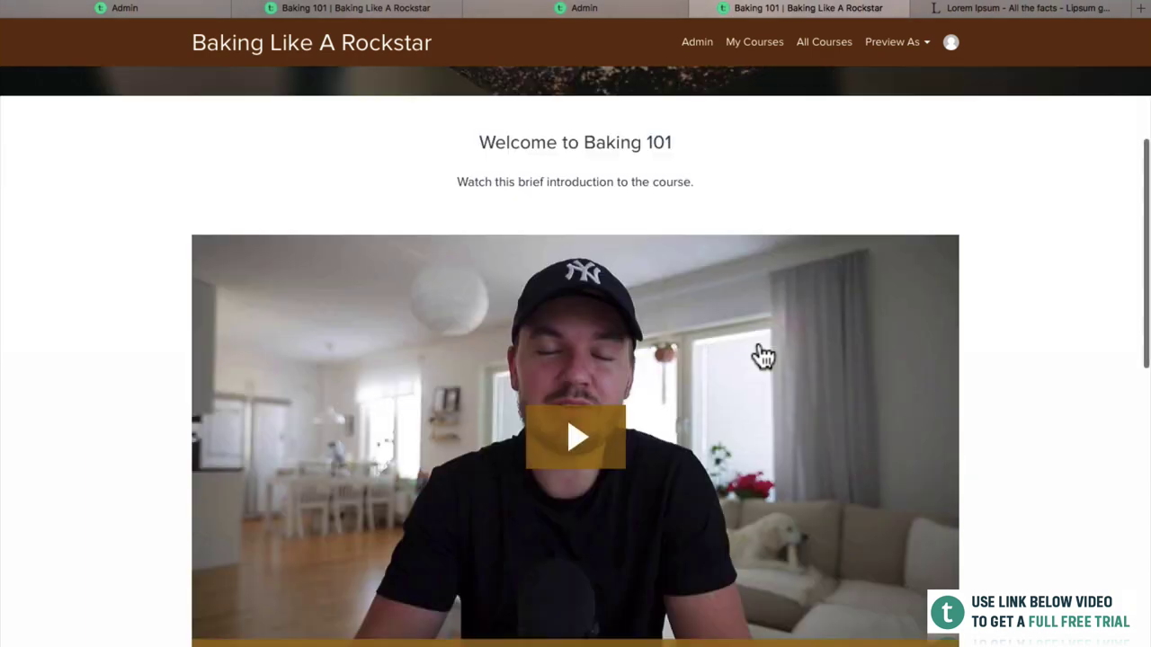
{"action": "scroll", "coordinate": [758, 355], "scroll_direction": "down", "scroll_amount": 6}
{"action": "scroll", "coordinate": [576, 70], "scroll_direction": "up", "scroll_amount": 10}
{"action": "scroll", "coordinate": [597, 497], "scroll_direction": "down", "scroll_amount": 2}
{"action": "scroll", "coordinate": [611, 379], "scroll_direction": "up", "scroll_amount": 2}
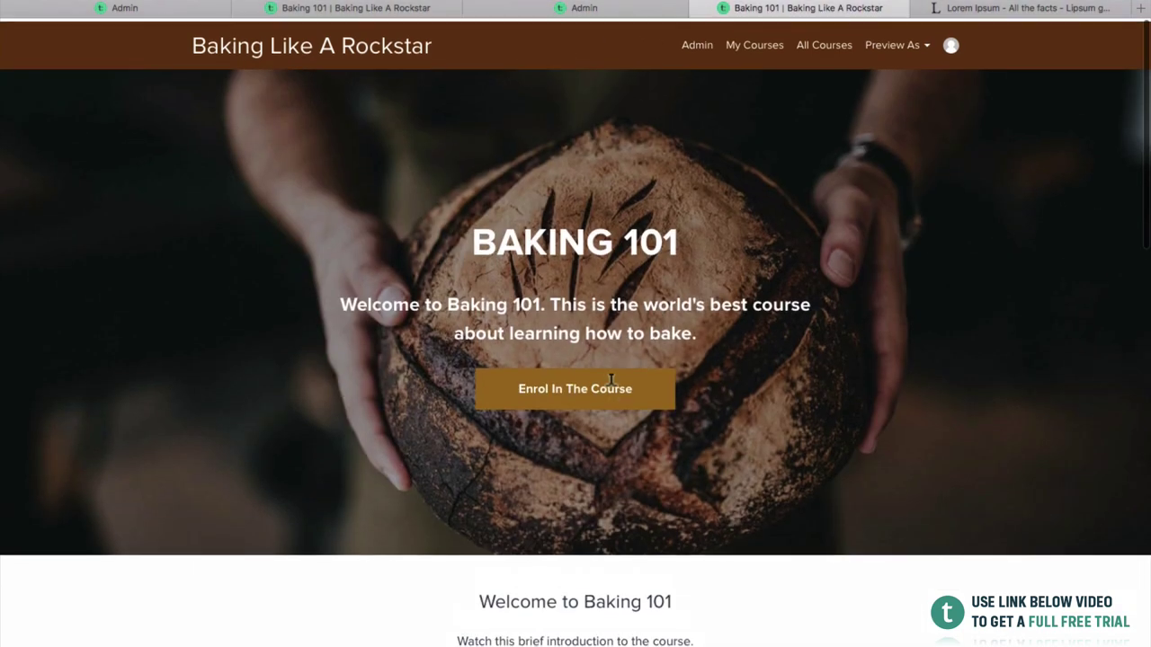
{"action": "scroll", "coordinate": [611, 380], "scroll_direction": "down", "scroll_amount": 10}
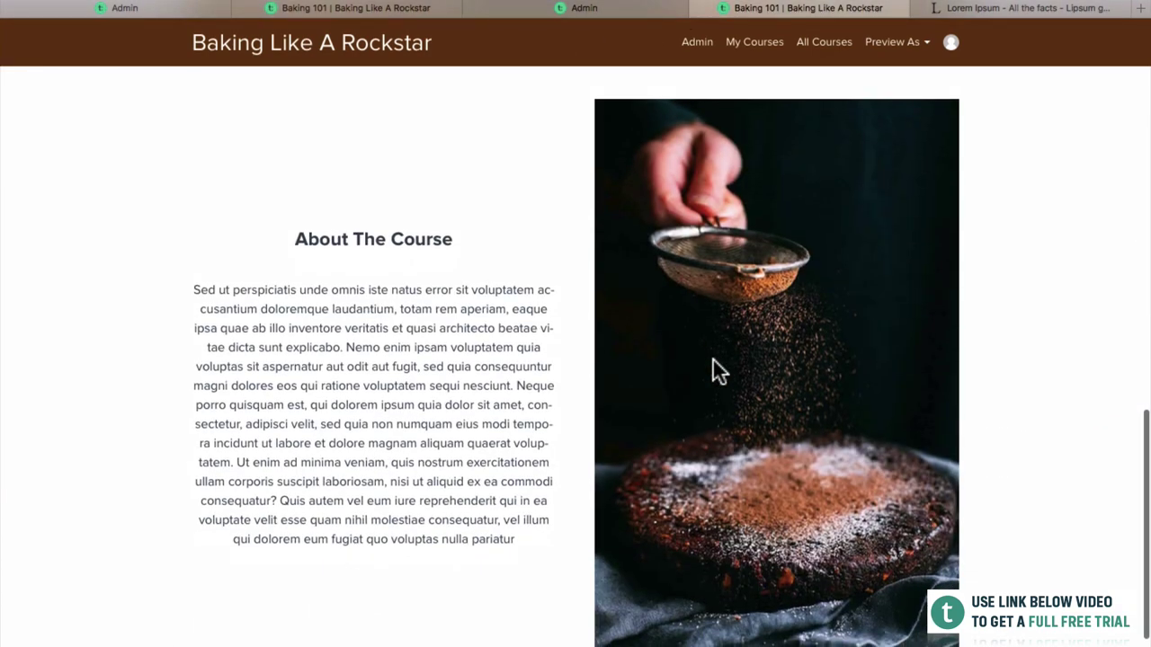
{"action": "scroll", "coordinate": [713, 361], "scroll_direction": "down", "scroll_amount": 2}
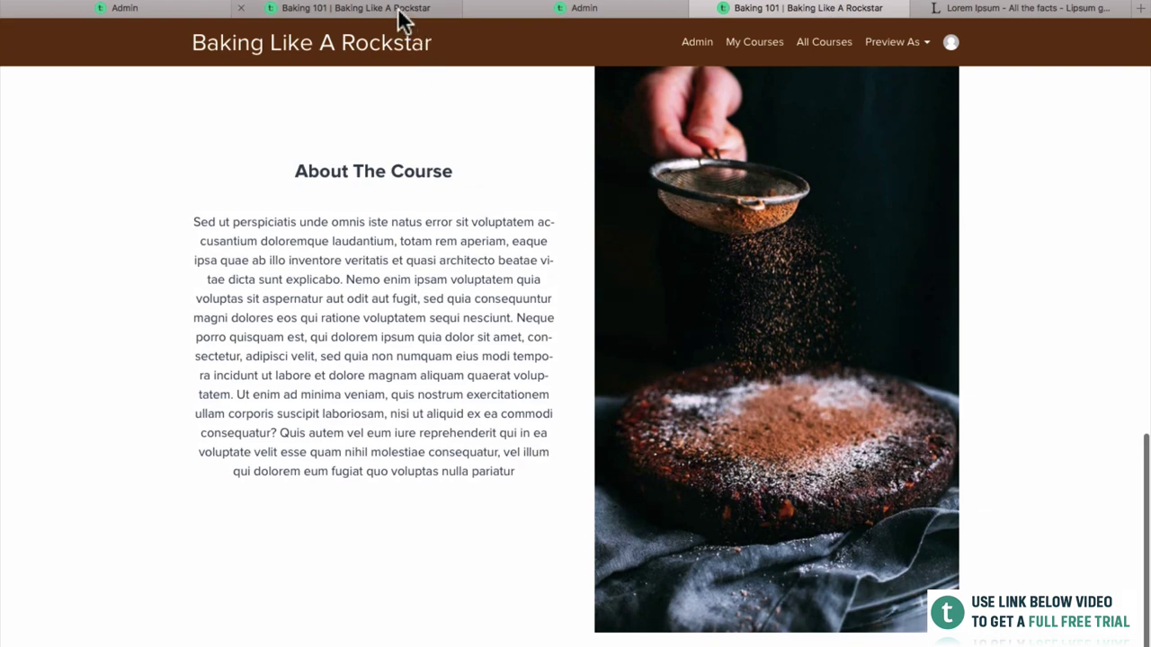
{"action": "left_click", "coordinate": [402, 20]}
{"action": "left_click", "coordinate": [508, 8]}
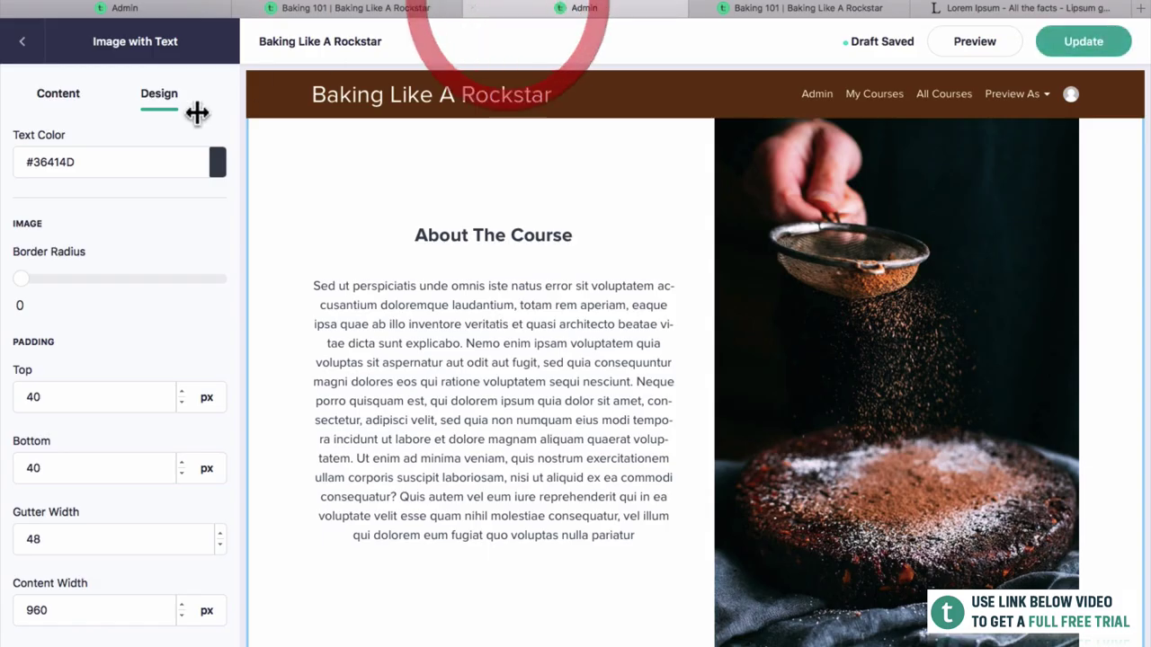
Add a Course Curriculum block to the sales page.
{"action": "left_click", "coordinate": [22, 40]}
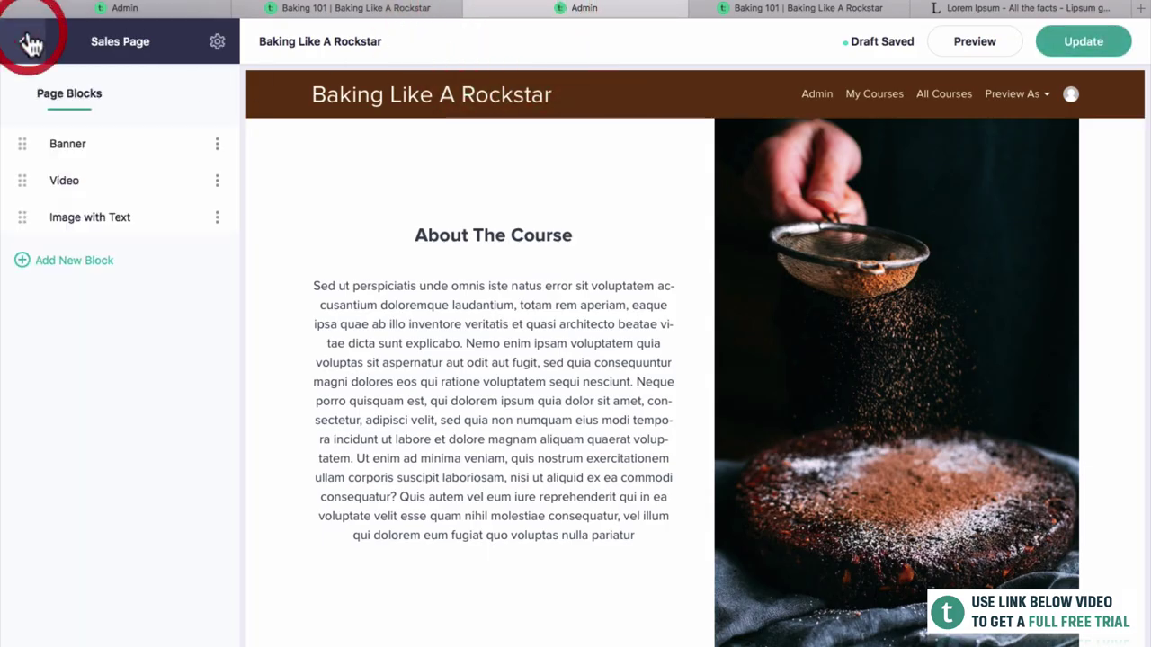
{"action": "left_click", "coordinate": [62, 261]}
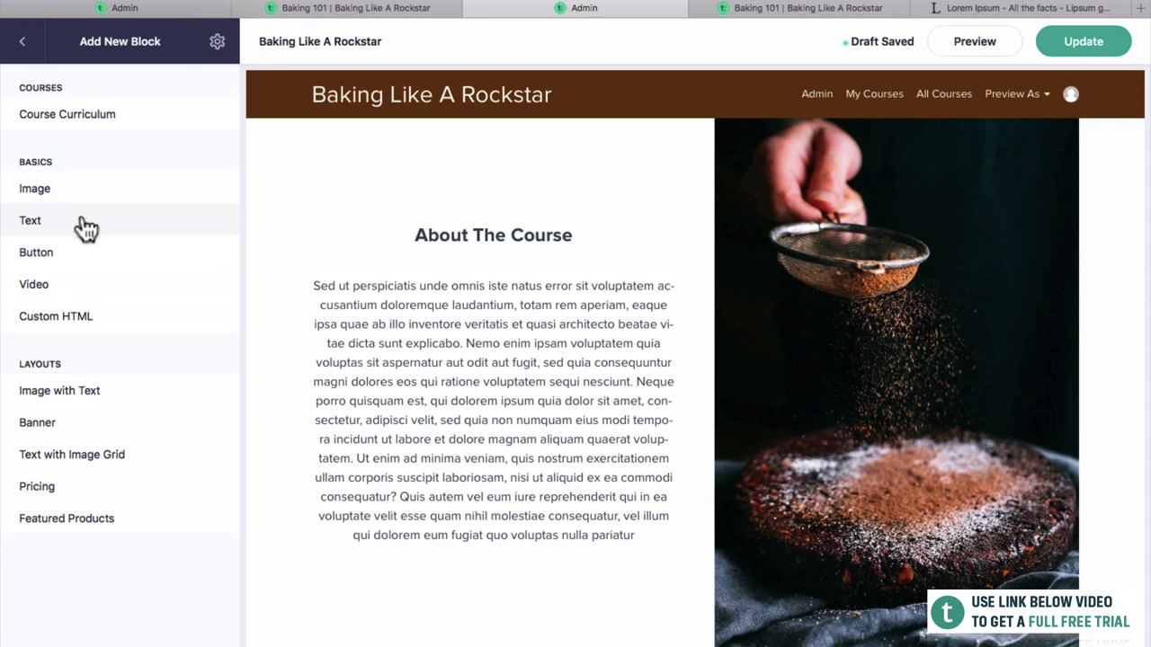
{"action": "left_click", "coordinate": [104, 122]}
{"action": "left_click", "coordinate": [220, 115]}
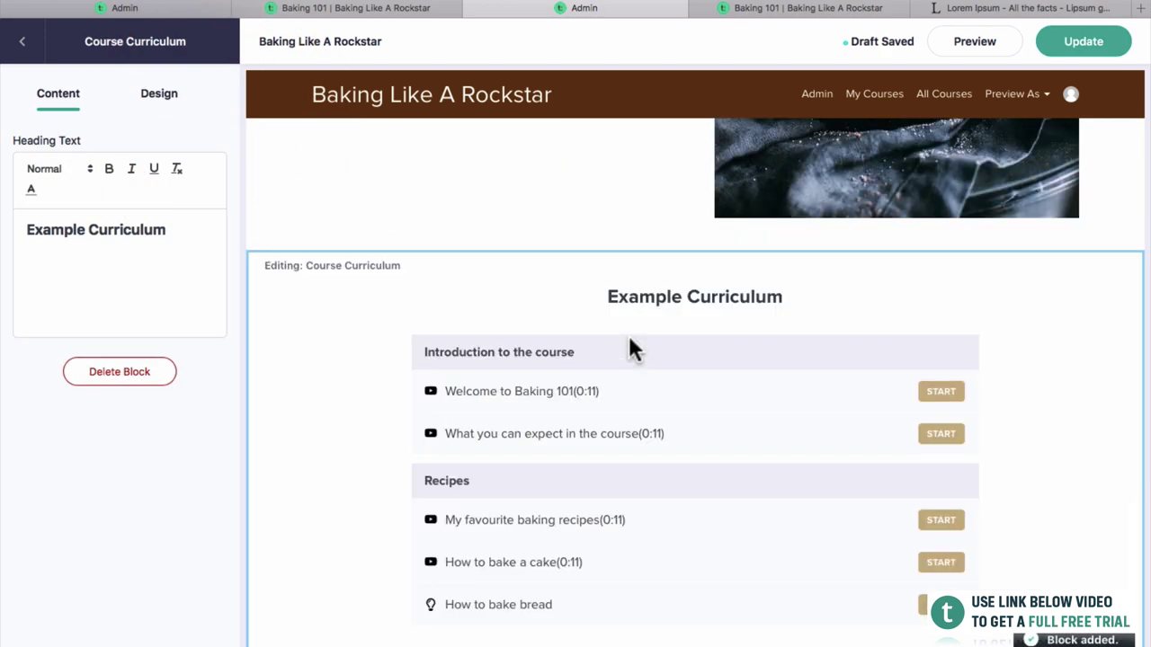
Rename the curriculum heading to 'What's In The Course' and publish the page.
{"action": "scroll", "coordinate": [623, 306], "scroll_direction": "up", "scroll_amount": 2}
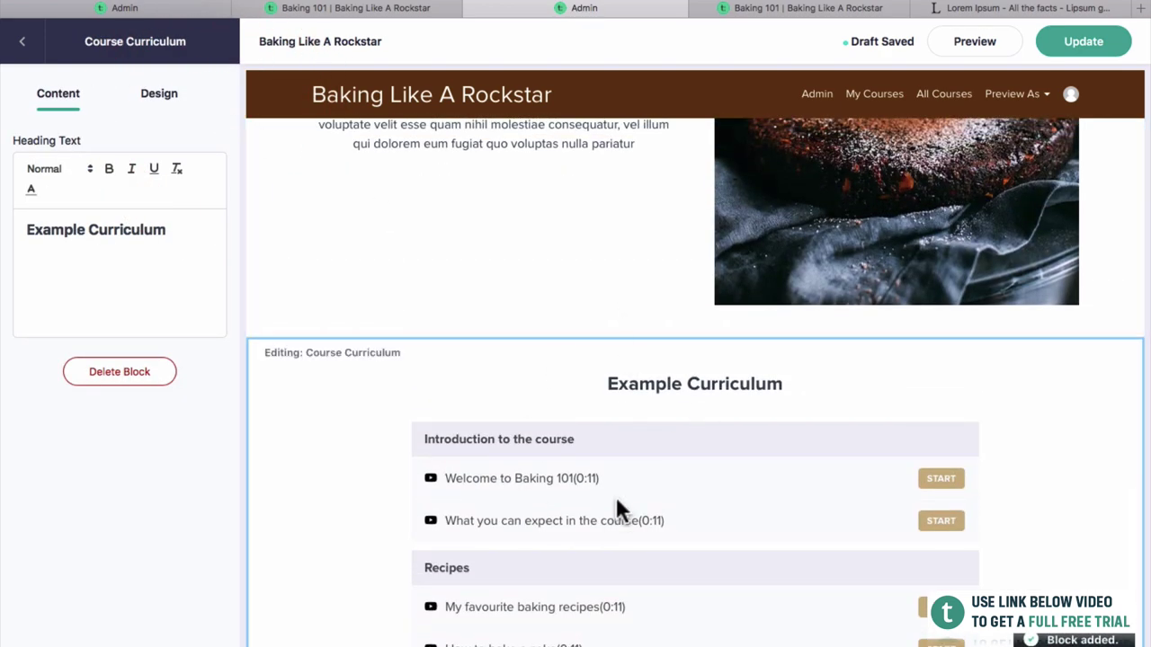
{"action": "scroll", "coordinate": [617, 503], "scroll_direction": "down", "scroll_amount": 2}
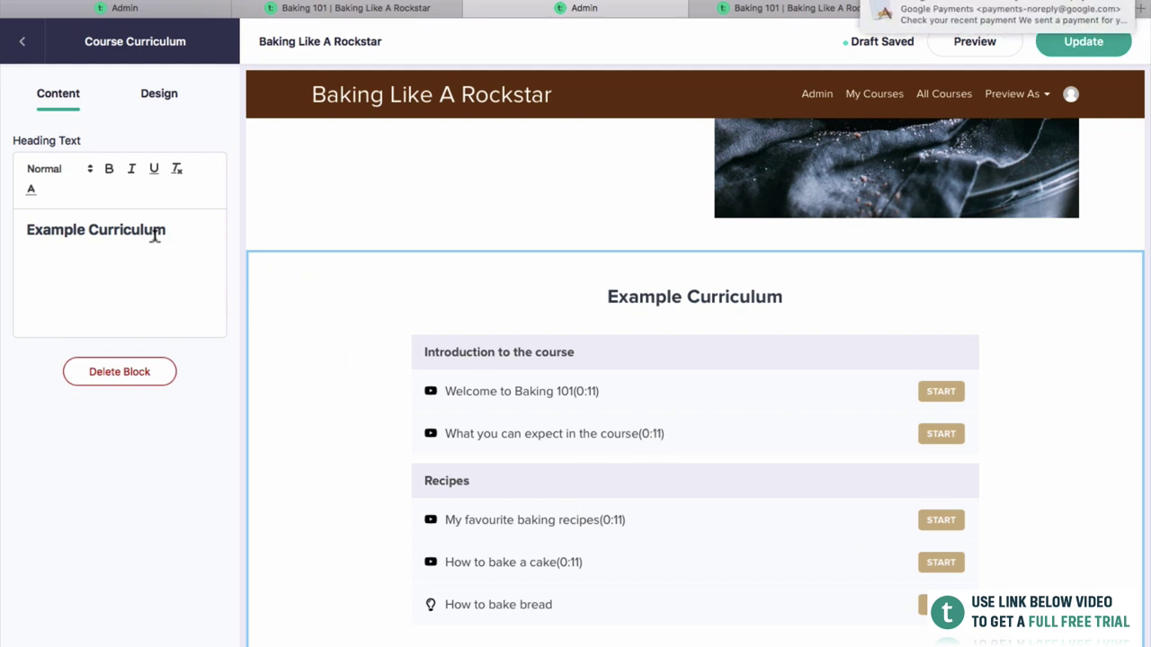
{"action": "left_click_drag", "start_coordinate": [176, 228], "coordinate": [10, 228]}
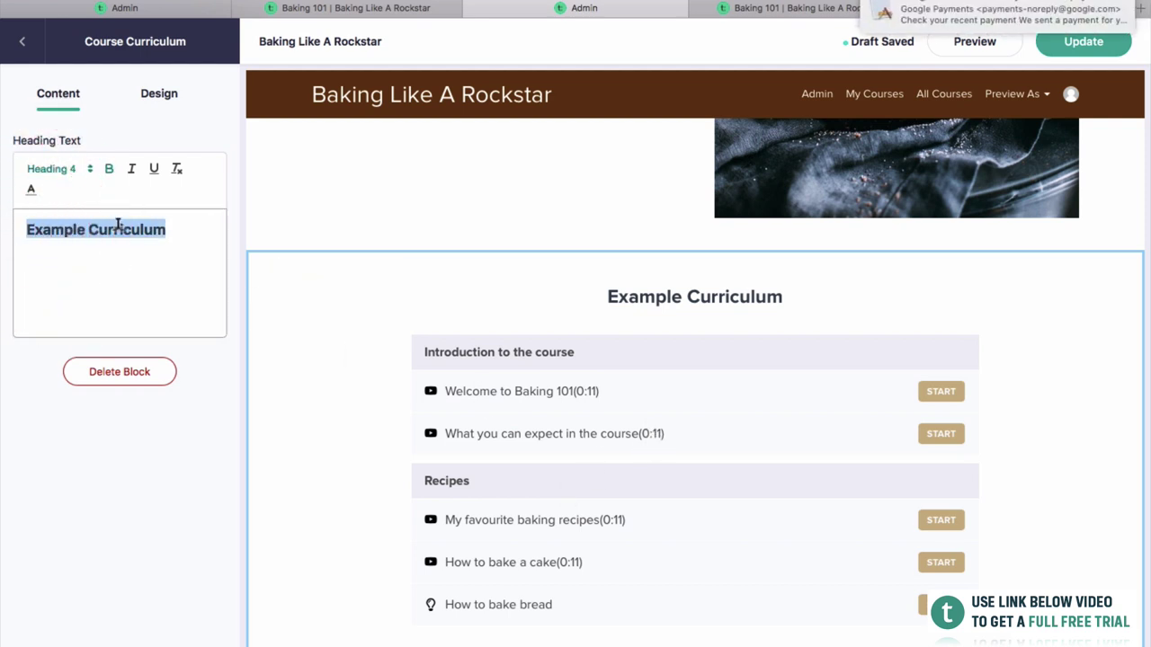
{"action": "type", "text": "What's In TH"}
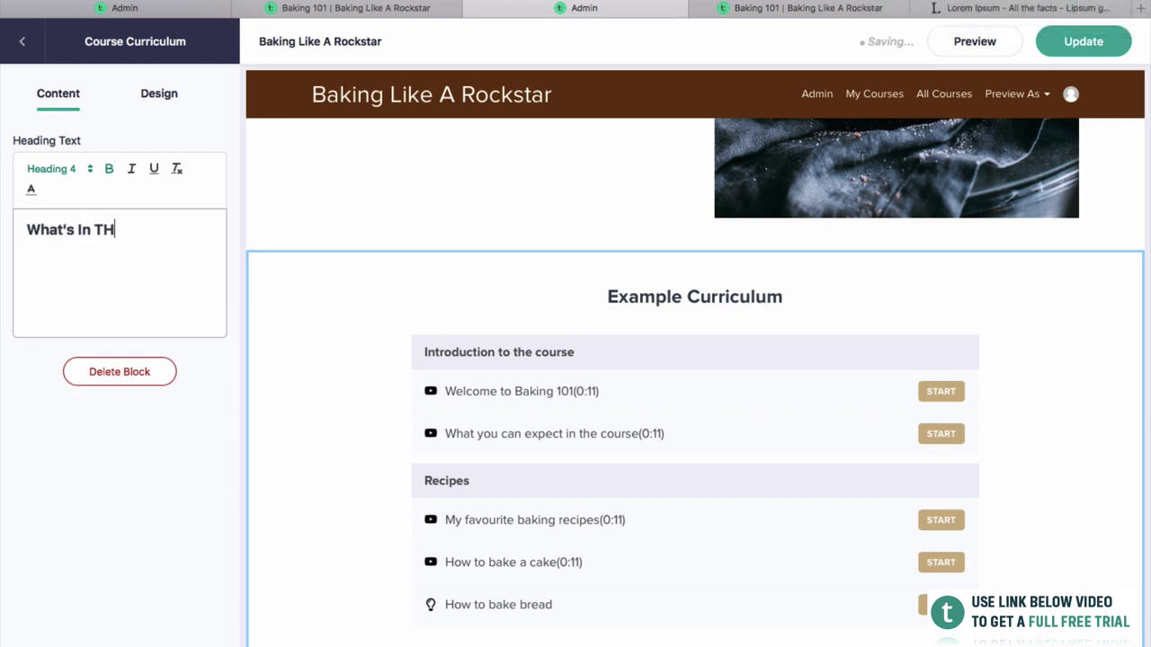
{"action": "key", "text": "BackSpace"}
{"action": "type", "text": "he Course"}
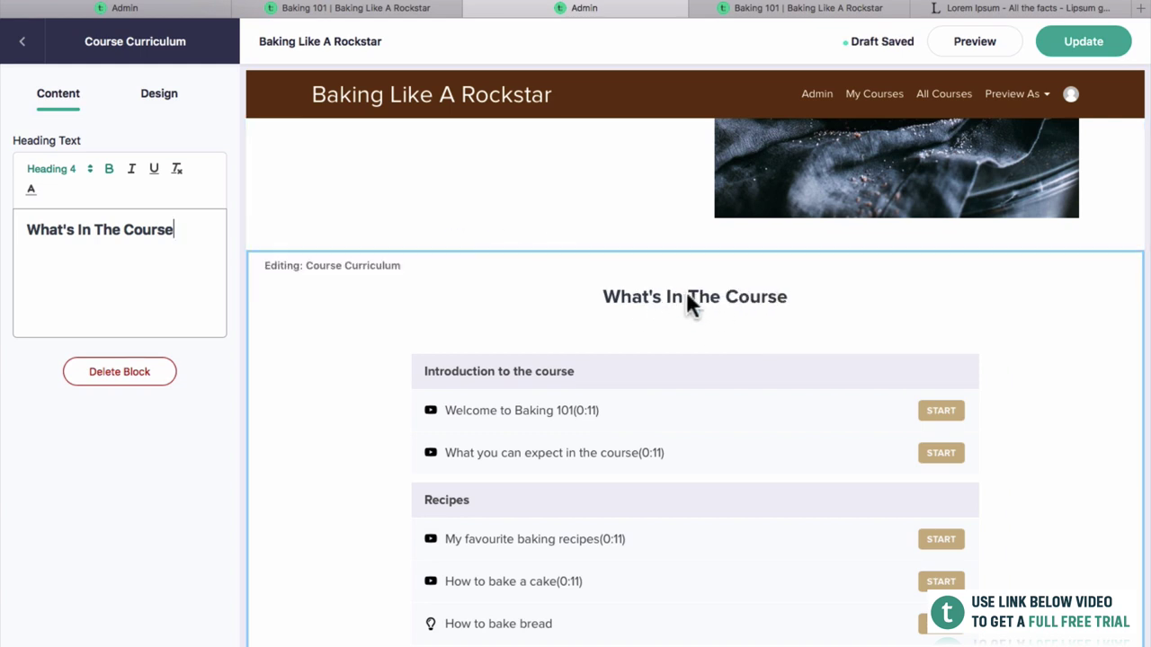
{"action": "scroll", "coordinate": [686, 296], "scroll_direction": "down", "scroll_amount": 1}
{"action": "left_click", "coordinate": [1089, 52]}
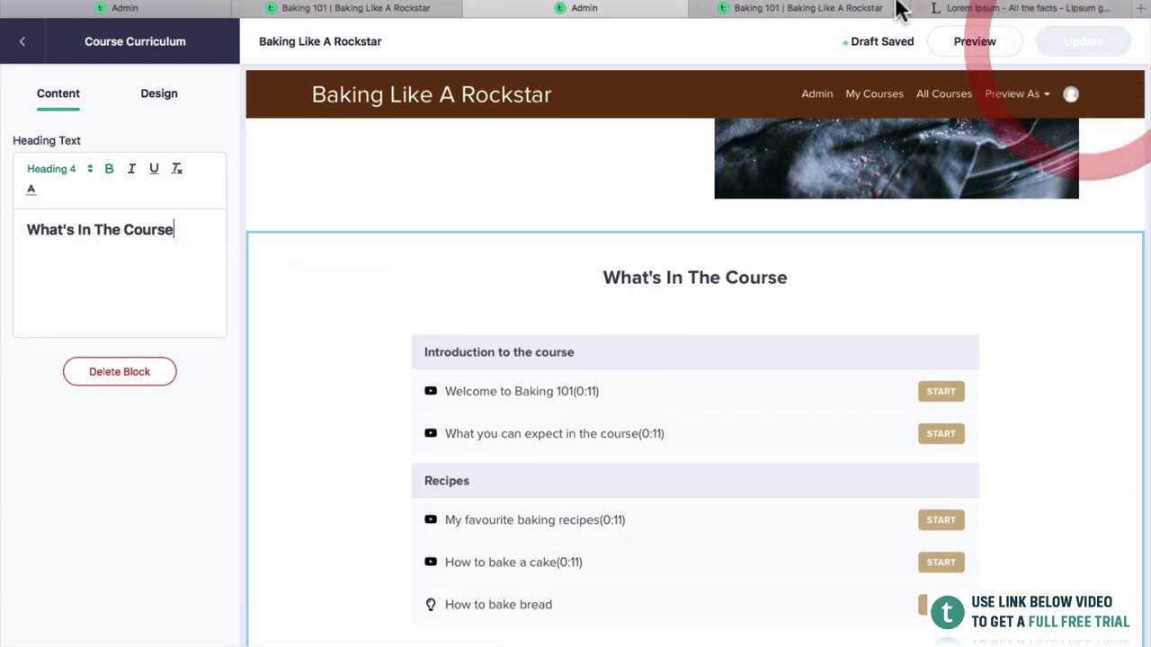
{"action": "left_click", "coordinate": [859, 13]}
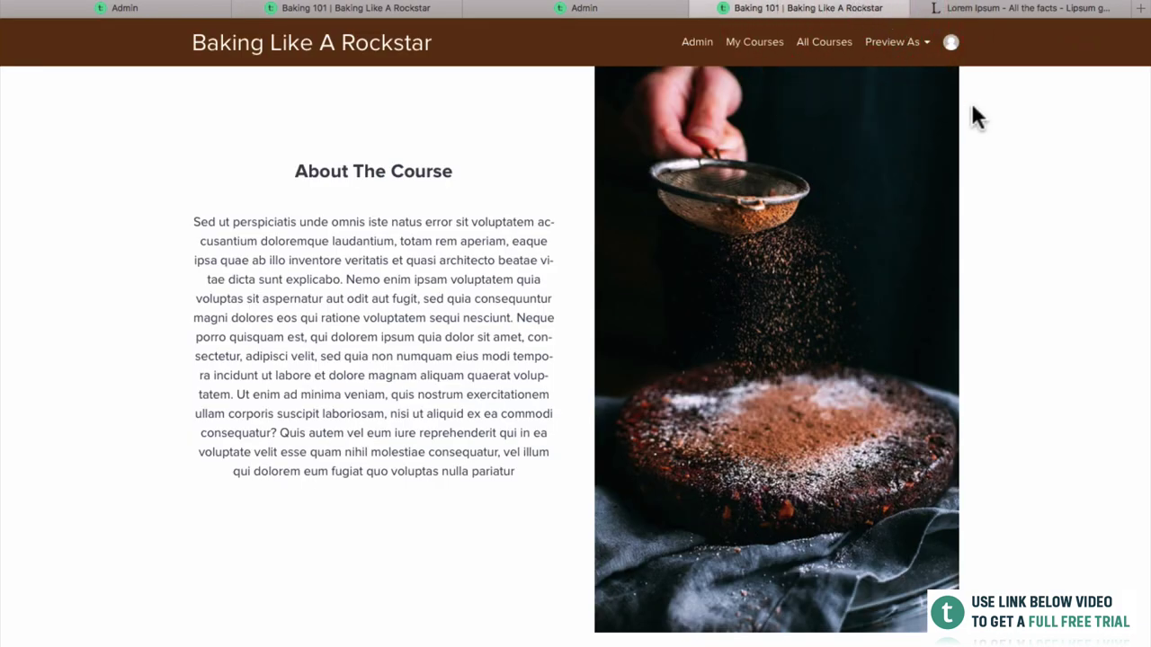
{"action": "scroll", "coordinate": [949, 346], "scroll_direction": "down", "scroll_amount": 5}
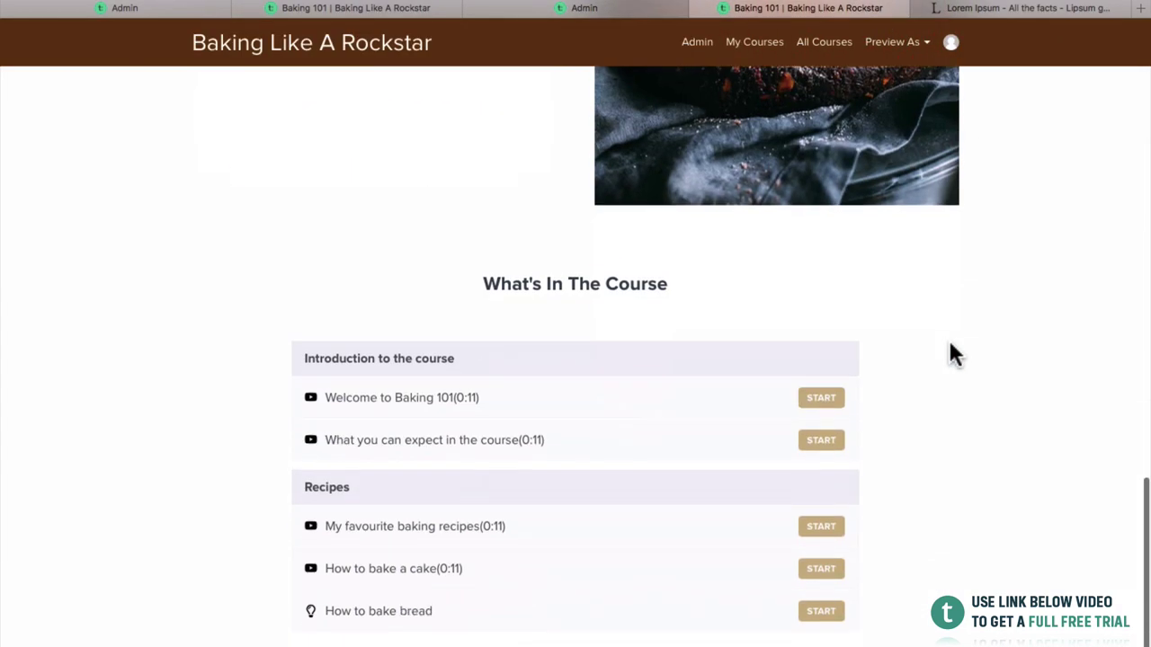
{"action": "scroll", "coordinate": [853, 406], "scroll_direction": "up", "scroll_amount": 5}
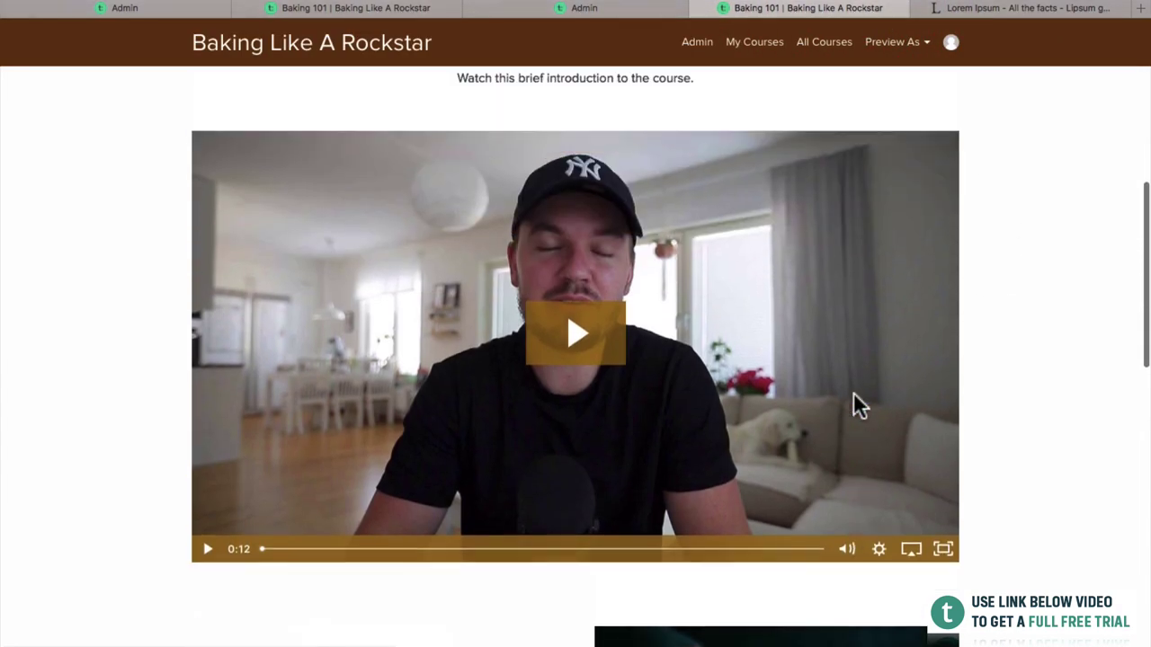
{"action": "scroll", "coordinate": [853, 394], "scroll_direction": "up", "scroll_amount": 5}
{"action": "scroll", "coordinate": [853, 394], "scroll_direction": "down", "scroll_amount": 7}
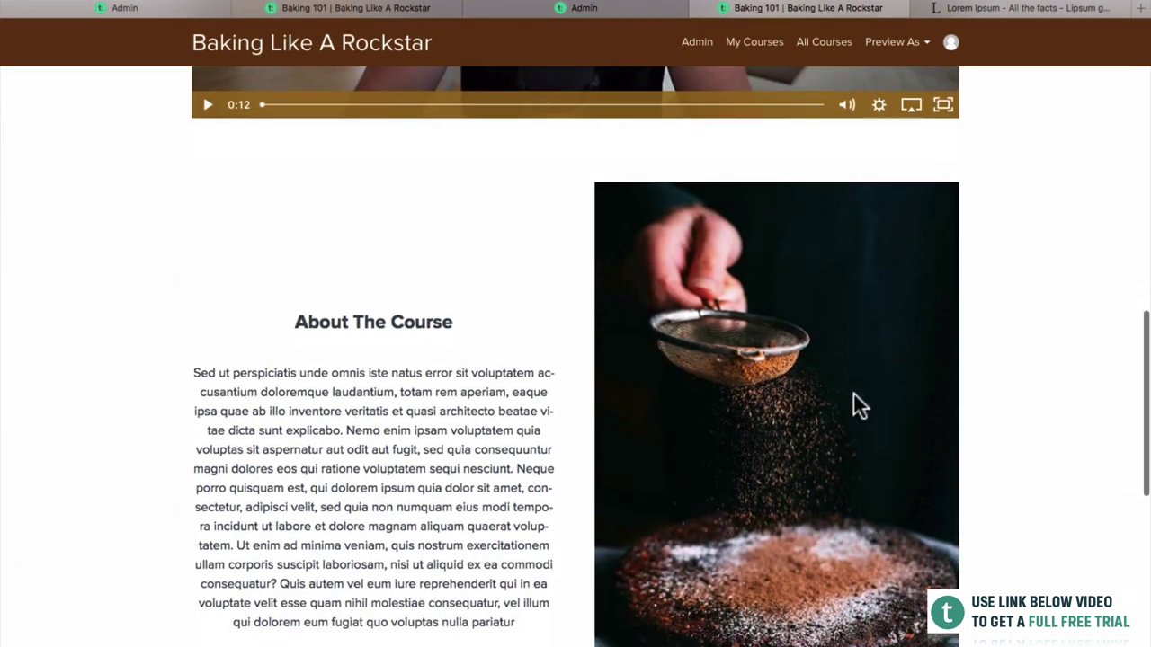
{"action": "scroll", "coordinate": [854, 393], "scroll_direction": "down", "scroll_amount": 2}
{"action": "scroll", "coordinate": [853, 393], "scroll_direction": "down", "scroll_amount": 5}
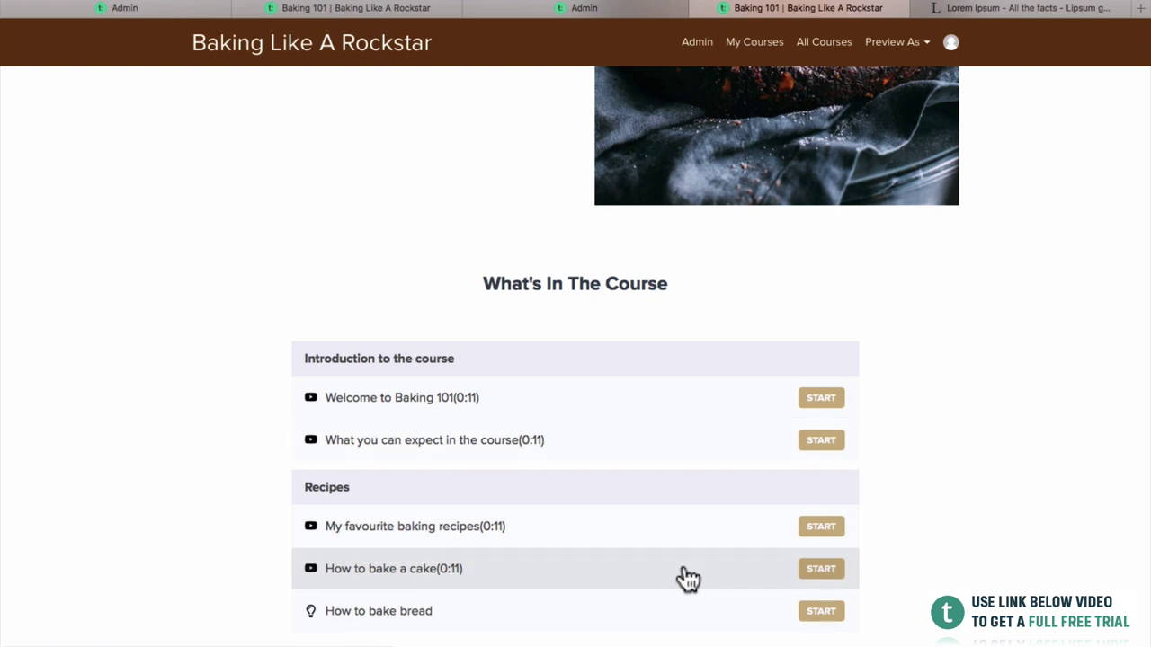
Go to the Baking 101 course curriculum in the admin dashboard.
{"action": "left_click", "coordinate": [210, 8]}
{"action": "scroll", "coordinate": [422, 369], "scroll_direction": "up", "scroll_amount": 3}
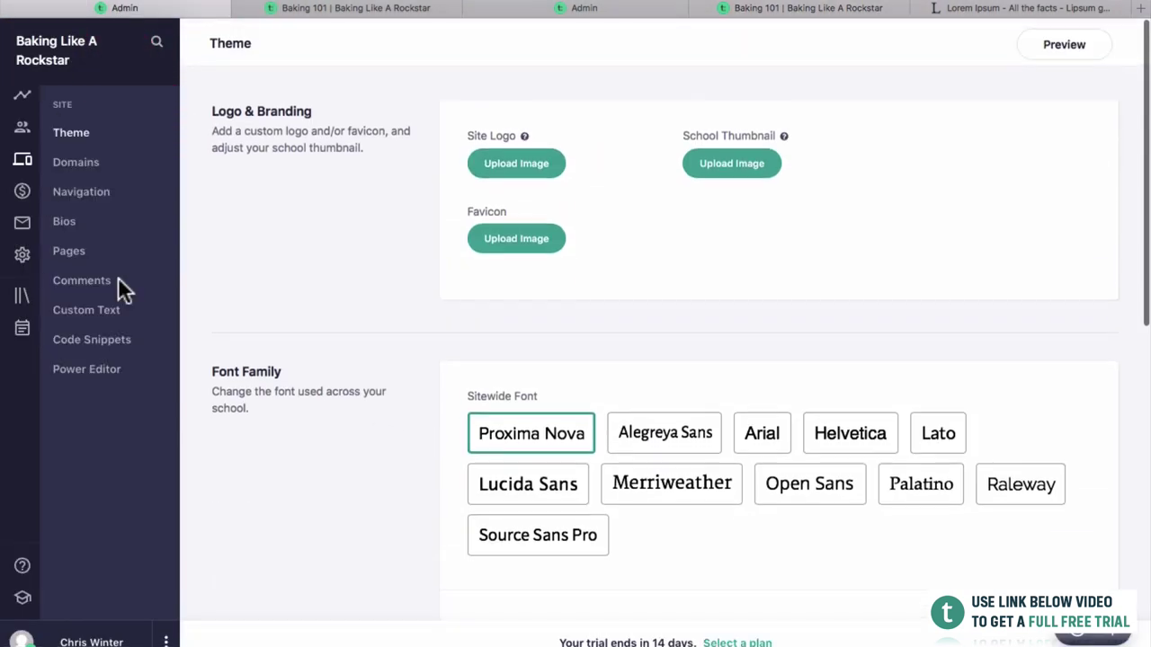
{"action": "left_click", "coordinate": [18, 297]}
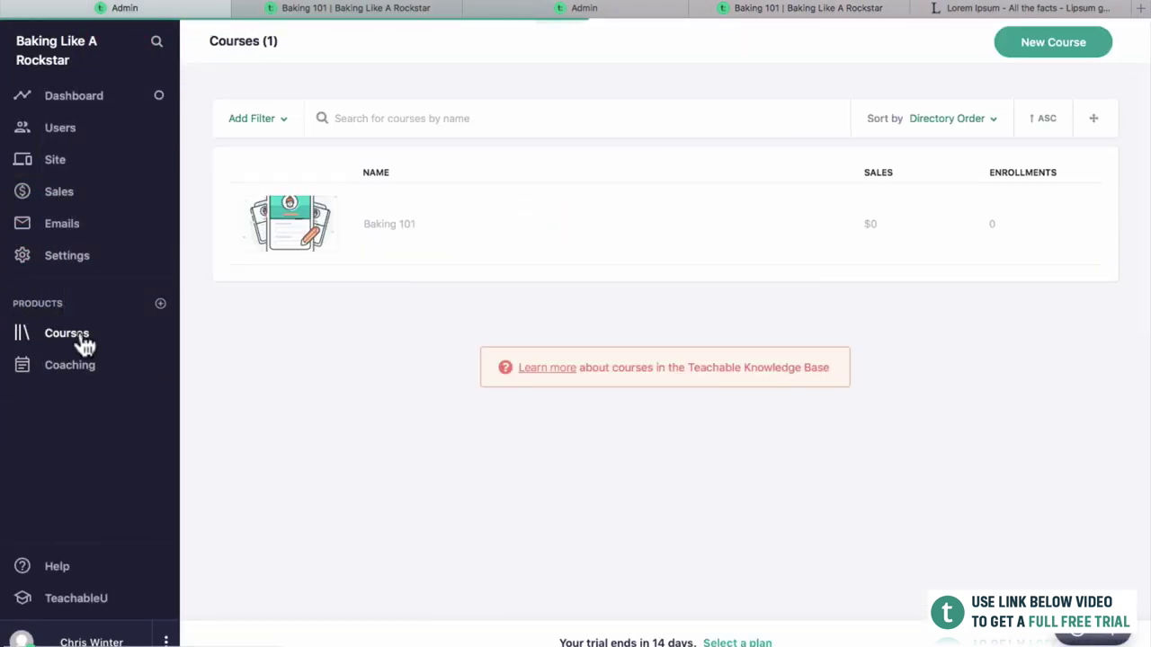
{"action": "left_click", "coordinate": [396, 222]}
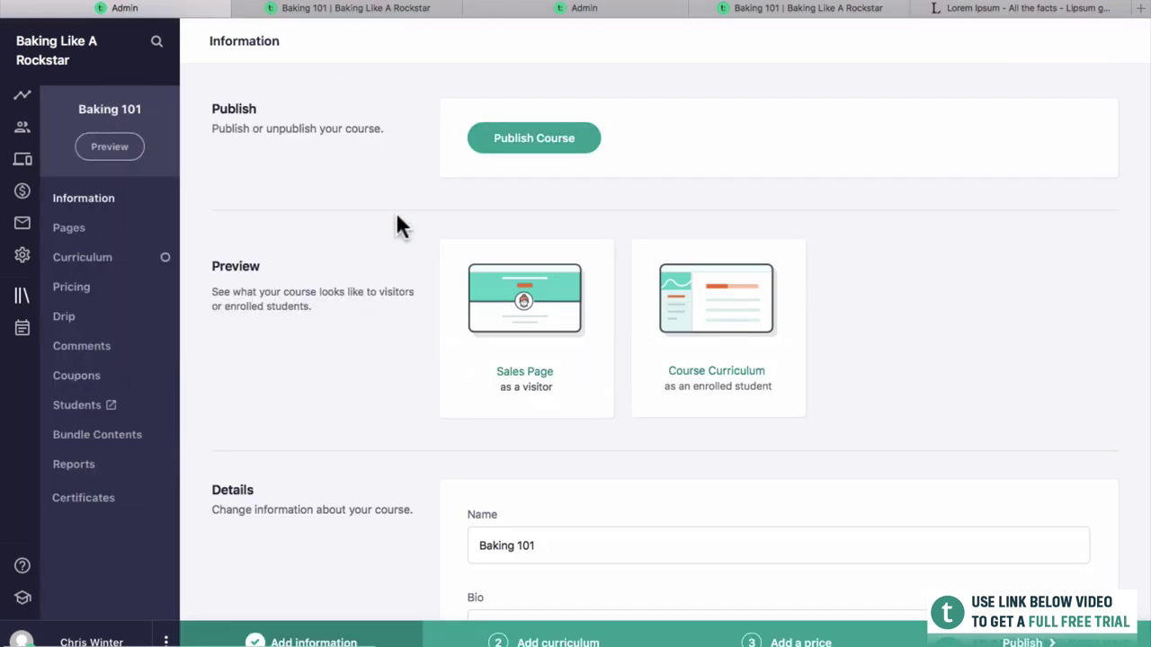
{"action": "left_click", "coordinate": [98, 263]}
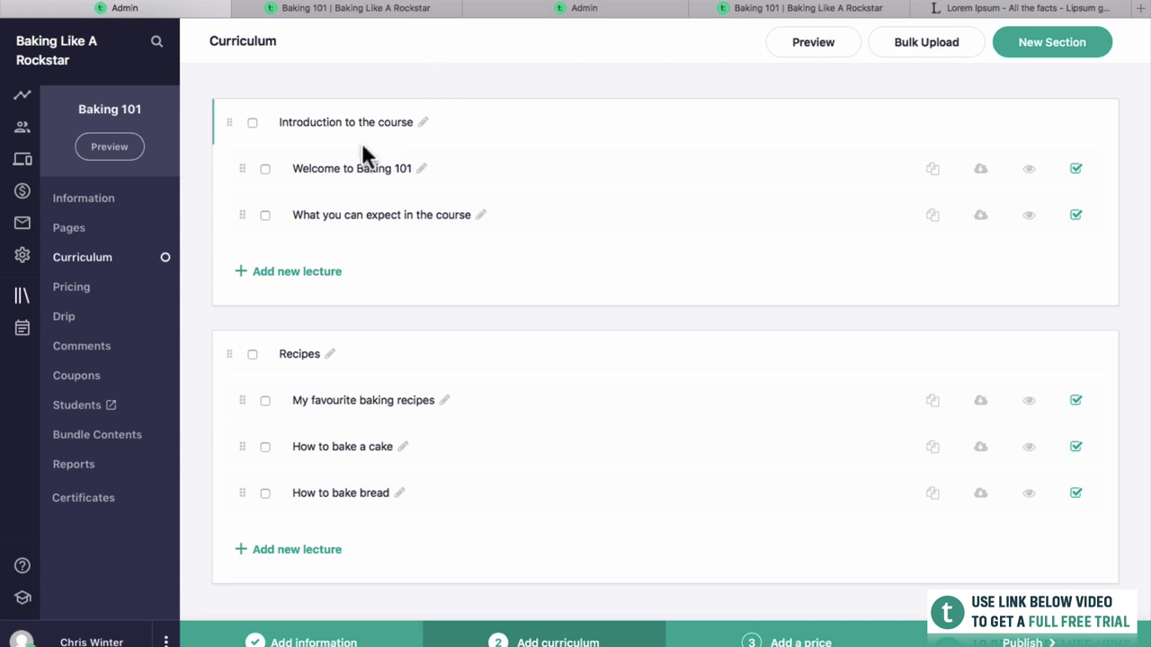
Make Welcome to Baking 101, How to bake a cake and How to bake bread free previews.
{"action": "left_click", "coordinate": [1028, 171]}
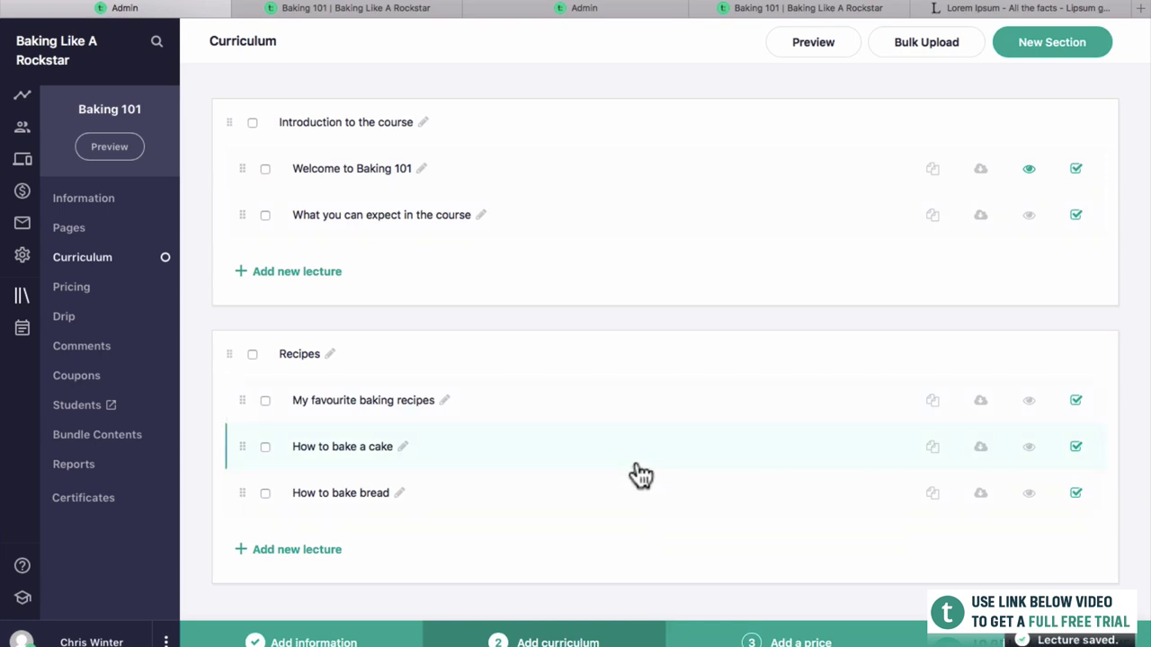
{"action": "left_click", "coordinate": [1029, 446]}
{"action": "left_click", "coordinate": [1028, 493]}
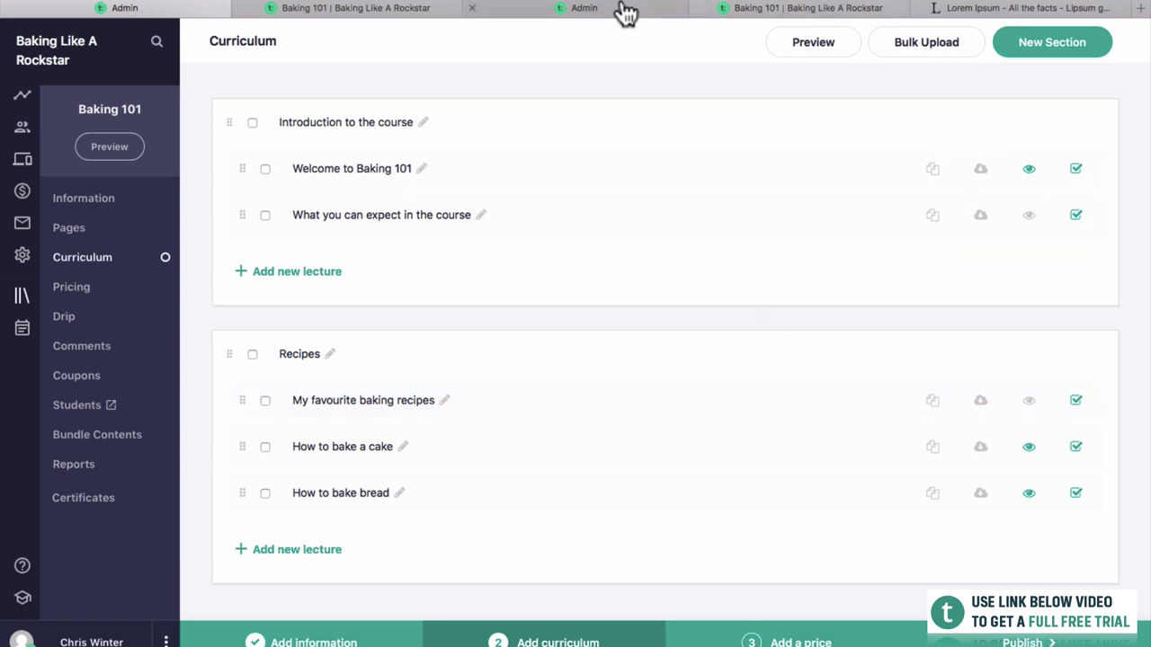
{"action": "left_click", "coordinate": [789, 8]}
Reload the sales page, play the Welcome to Baking 101 free preview, then go to the curriculum view.
{"action": "left_click", "coordinate": [800, 7]}
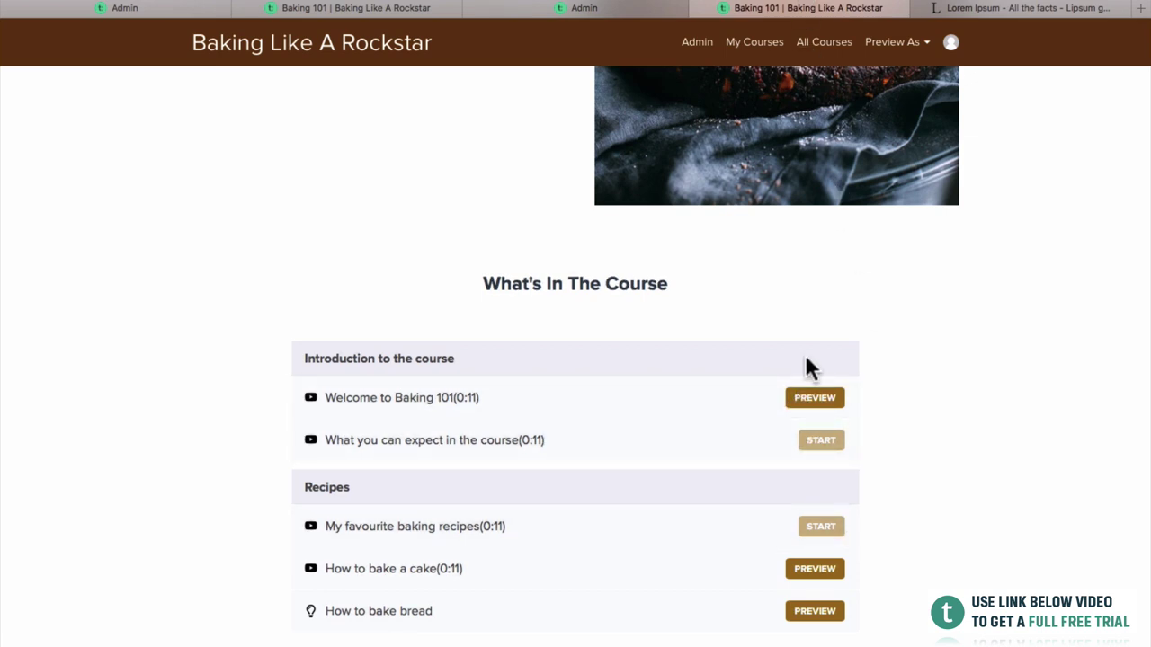
{"action": "left_click", "coordinate": [806, 398]}
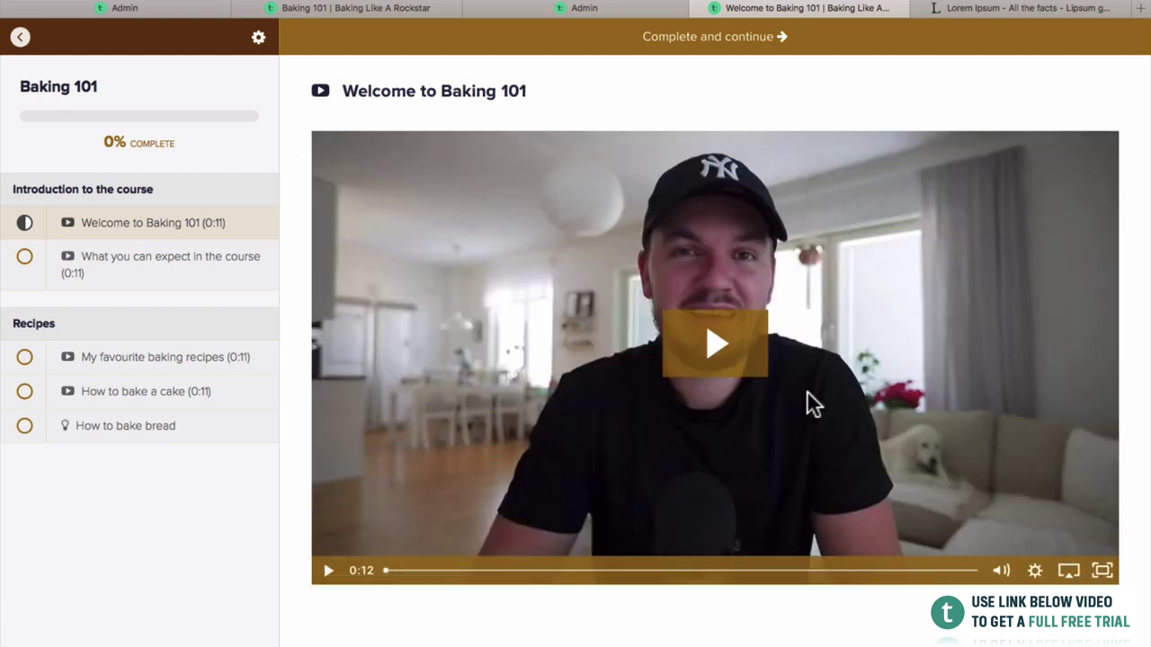
{"action": "left_click", "coordinate": [722, 355]}
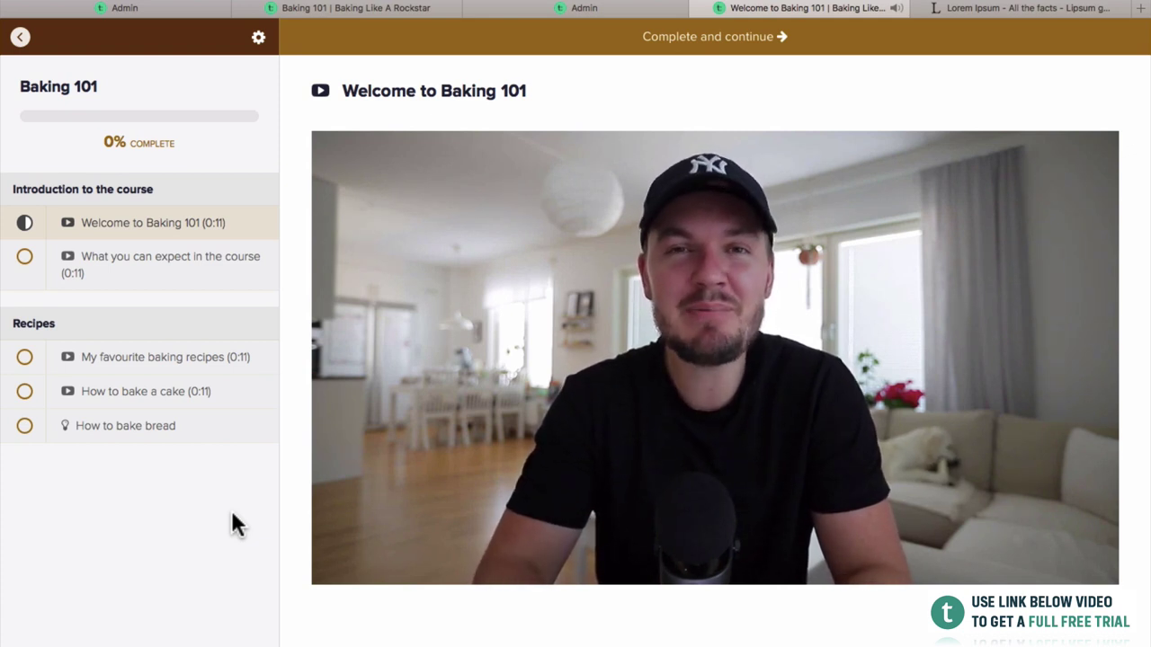
{"action": "left_click", "coordinate": [22, 43]}
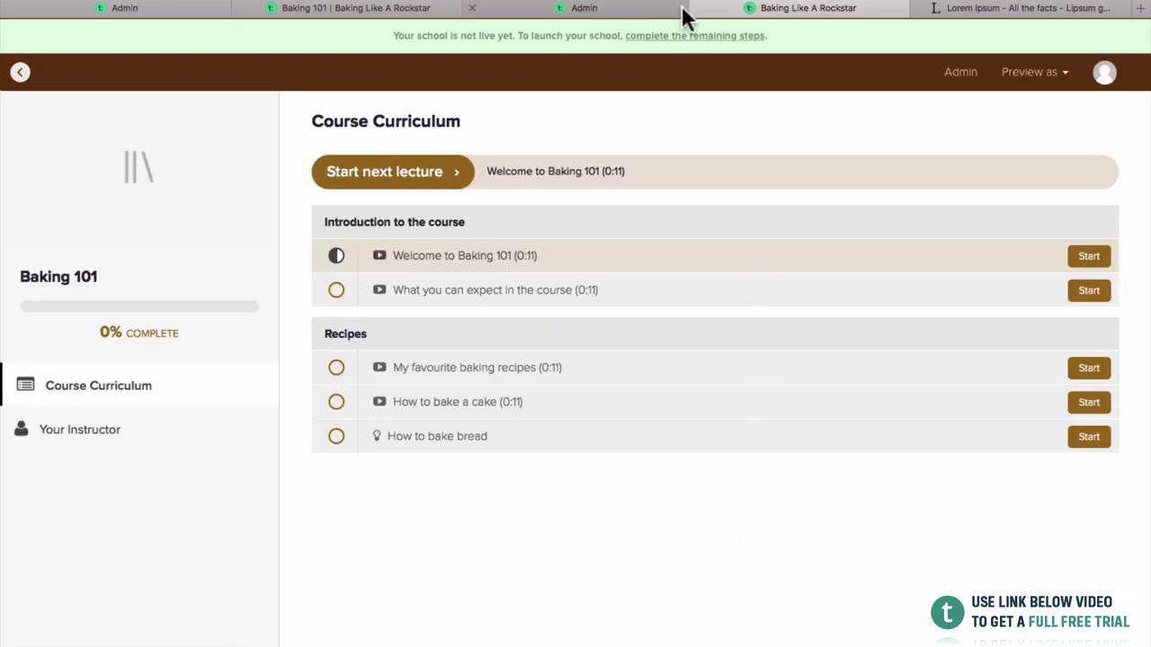
Duplicate the About The Course Image with Text block from the Page Blocks list.
{"action": "left_click", "coordinate": [685, 11]}
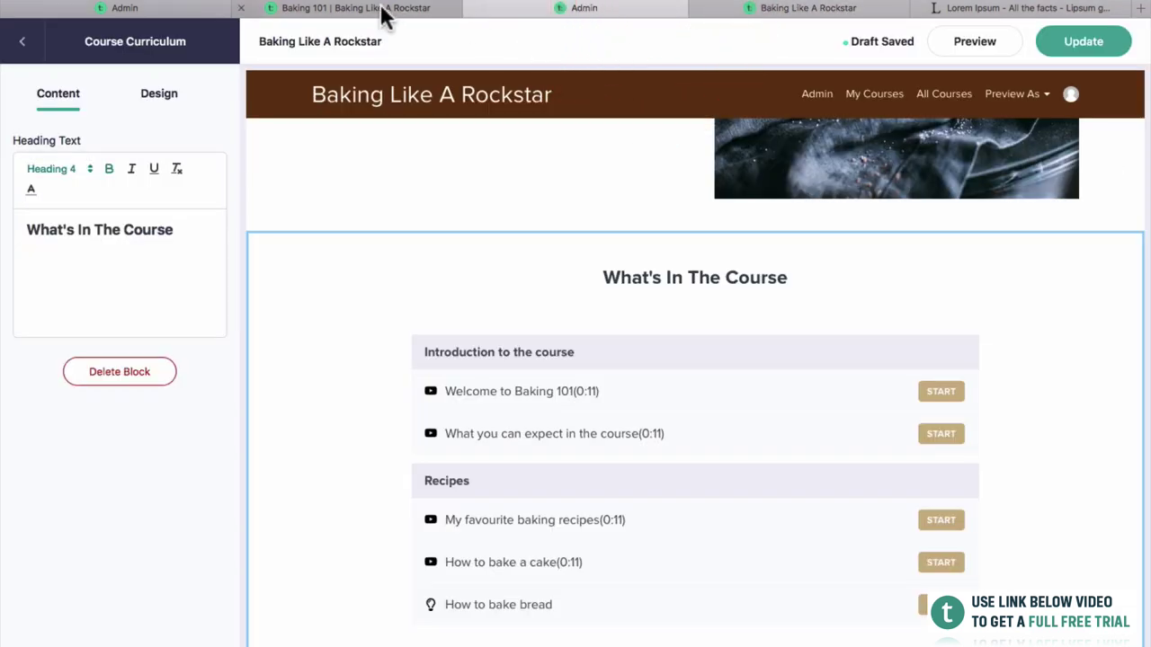
{"action": "scroll", "coordinate": [695, 413], "scroll_direction": "up", "scroll_amount": 10}
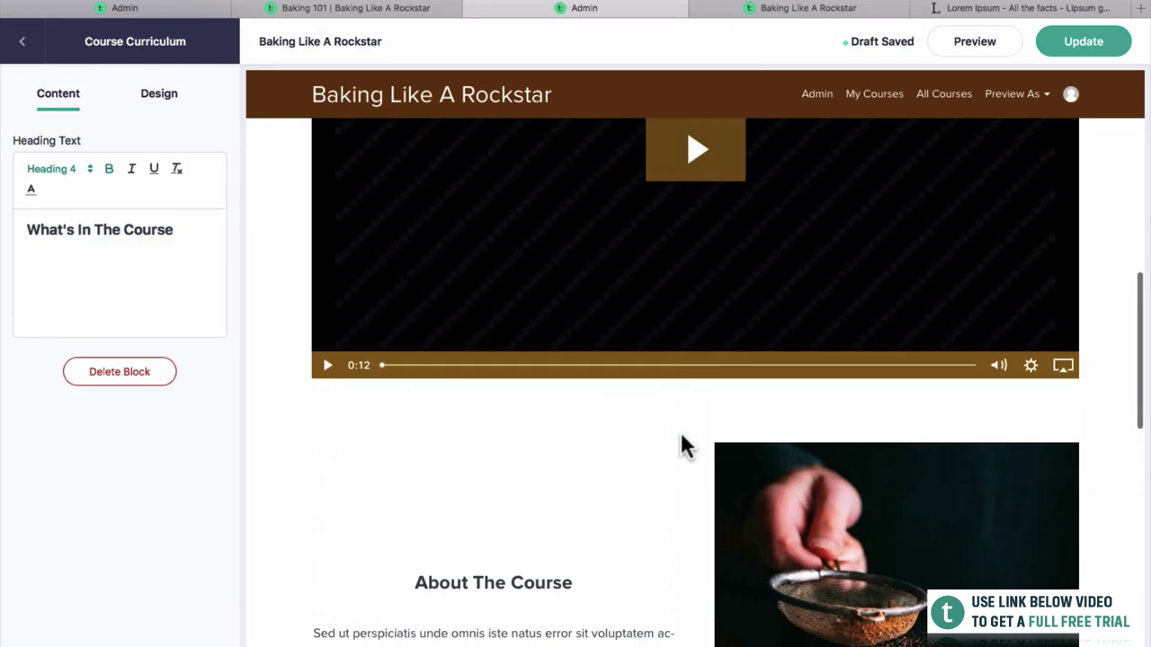
{"action": "scroll", "coordinate": [569, 371], "scroll_direction": "down", "scroll_amount": 10}
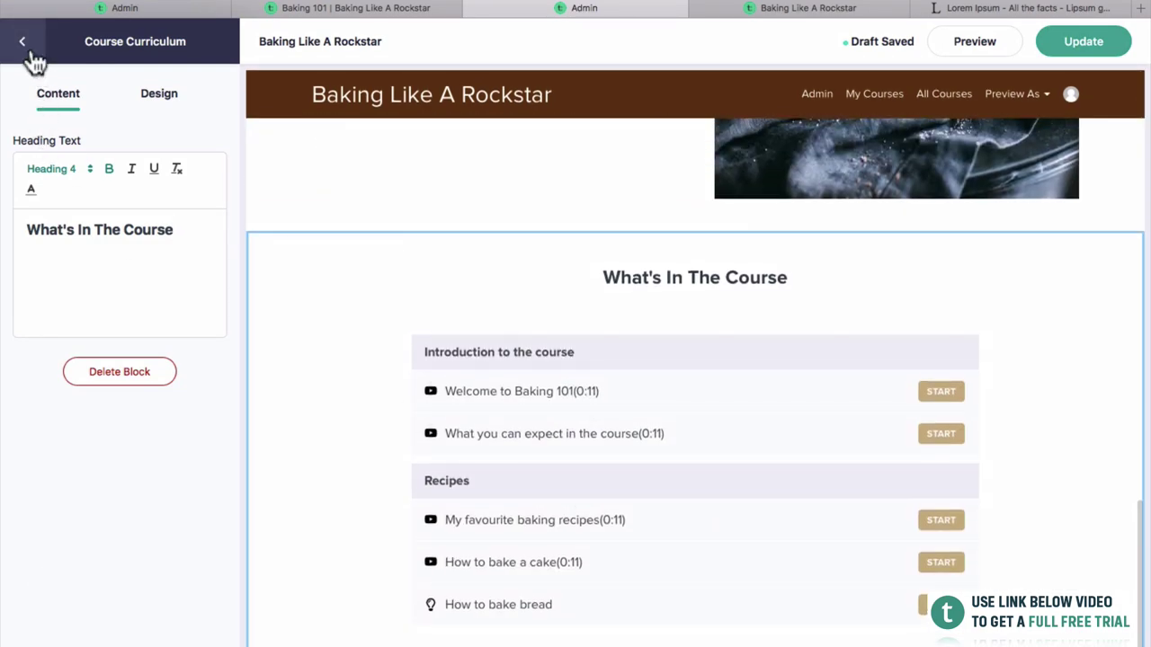
{"action": "left_click", "coordinate": [30, 50]}
{"action": "left_click", "coordinate": [64, 300]}
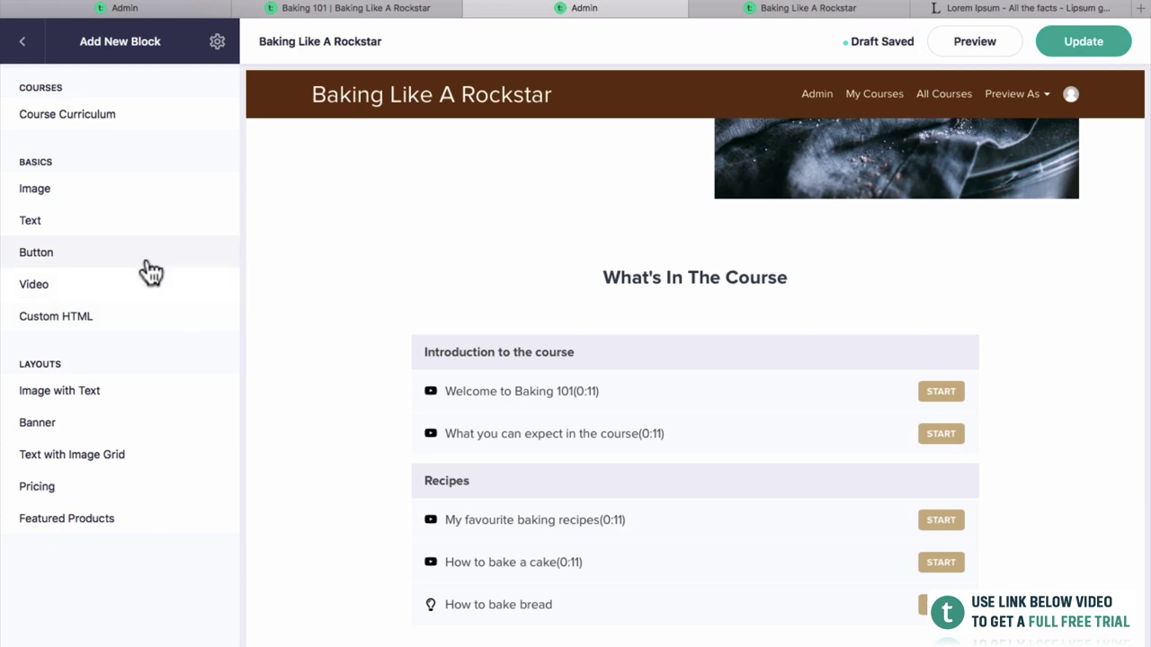
{"action": "scroll", "coordinate": [350, 495], "scroll_direction": "up", "scroll_amount": 2}
{"action": "scroll", "coordinate": [347, 484], "scroll_direction": "up", "scroll_amount": 2}
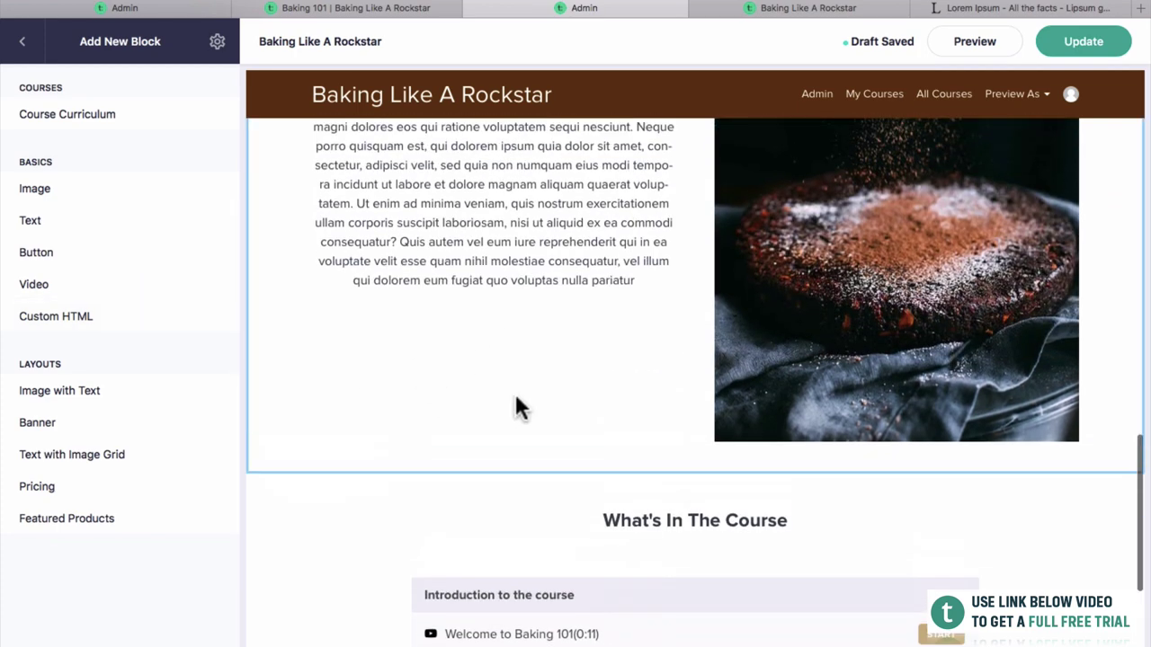
{"action": "scroll", "coordinate": [640, 327], "scroll_direction": "up", "scroll_amount": 4}
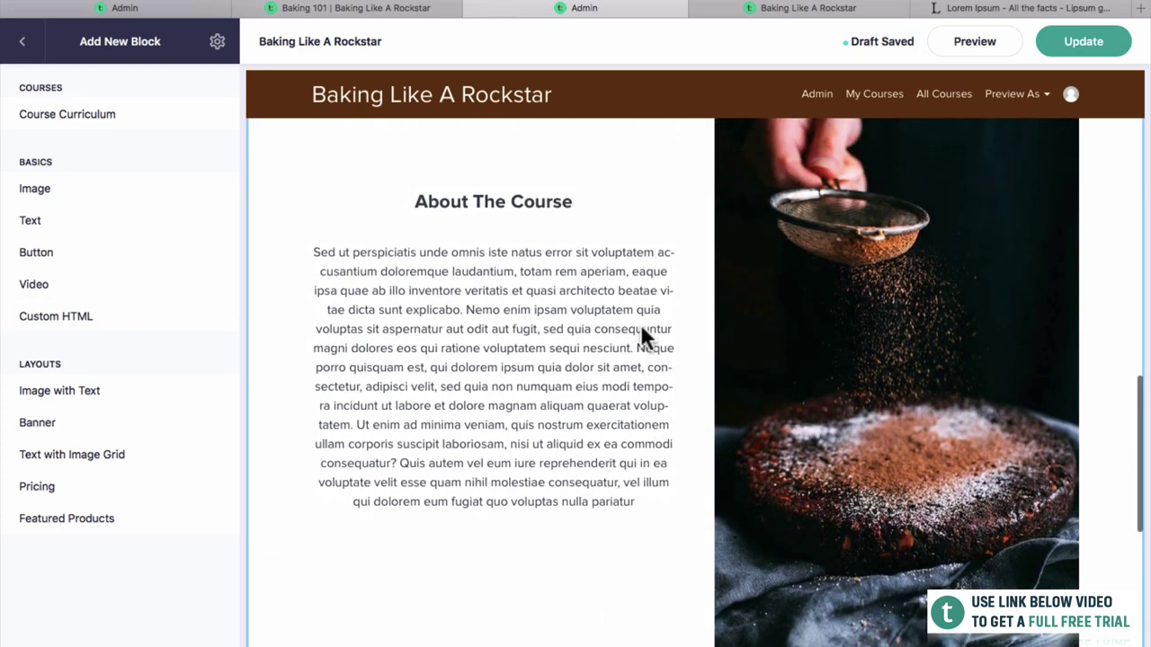
{"action": "left_click", "coordinate": [642, 335]}
{"action": "left_click", "coordinate": [27, 41]}
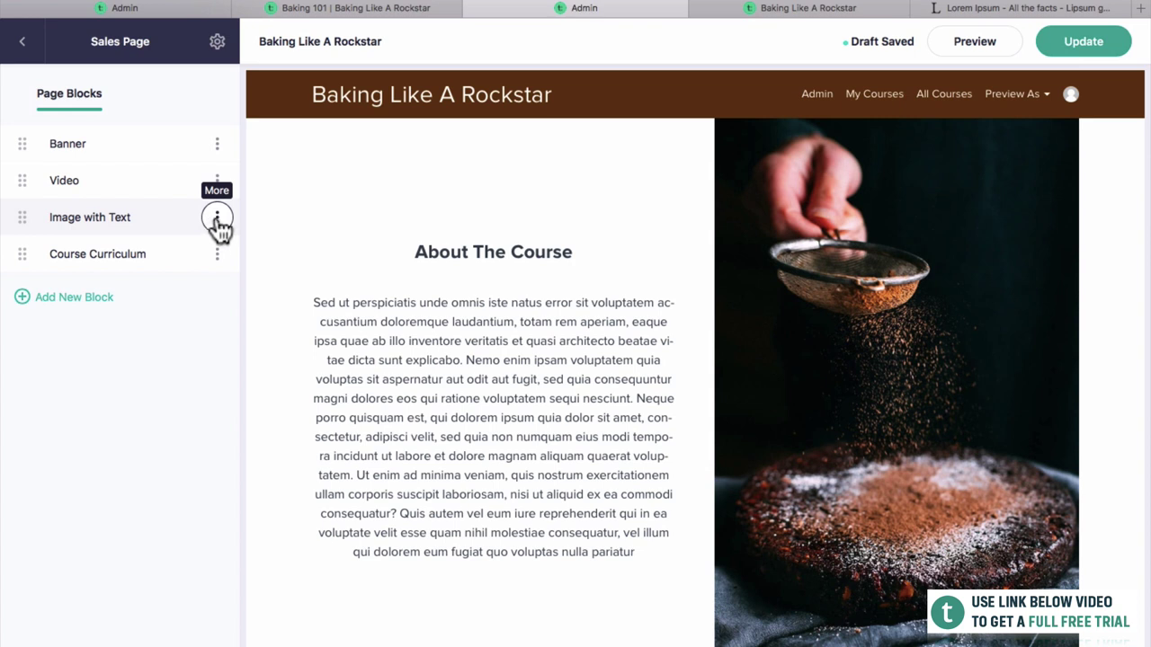
{"action": "left_click", "coordinate": [193, 290]}
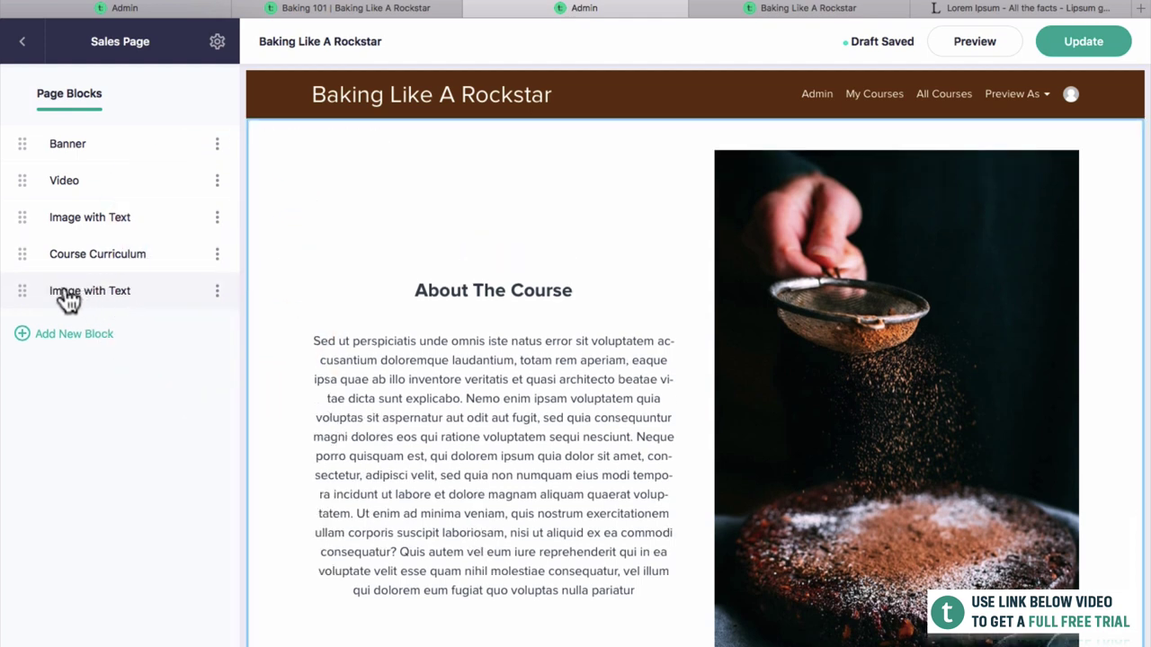
Open the duplicated Image with Text block below Course Curriculum for editing.
{"action": "scroll", "coordinate": [534, 345], "scroll_direction": "down", "scroll_amount": 2}
{"action": "scroll", "coordinate": [534, 345], "scroll_direction": "up", "scroll_amount": 10}
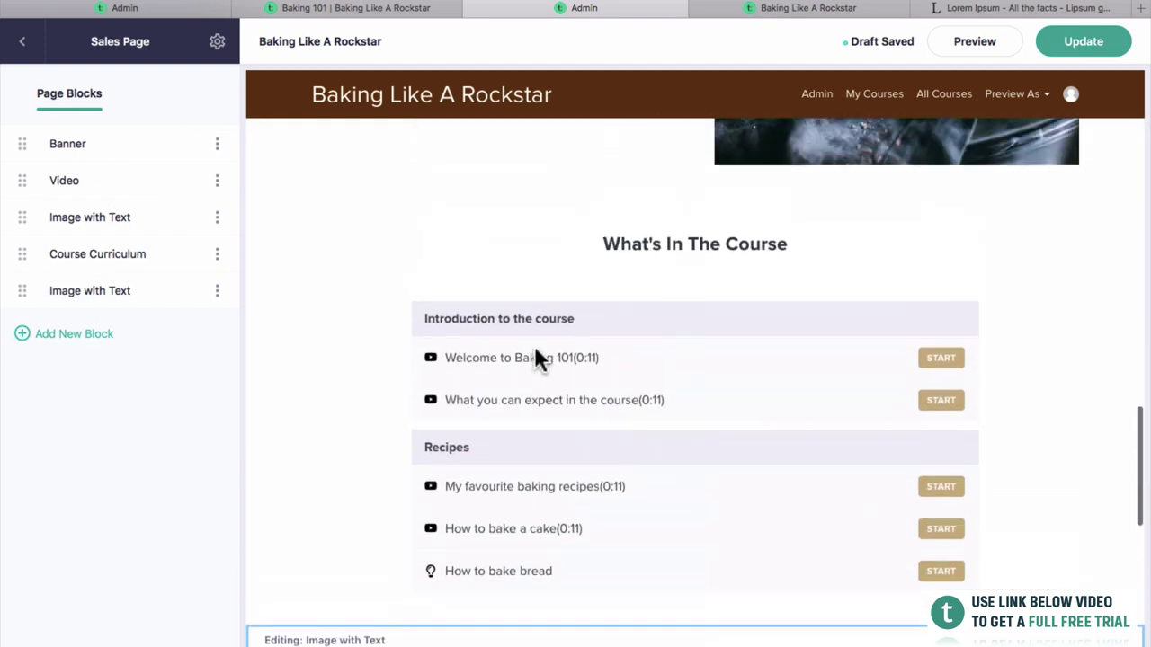
{"action": "scroll", "coordinate": [538, 360], "scroll_direction": "up", "scroll_amount": 2}
{"action": "scroll", "coordinate": [546, 404], "scroll_direction": "up", "scroll_amount": 4}
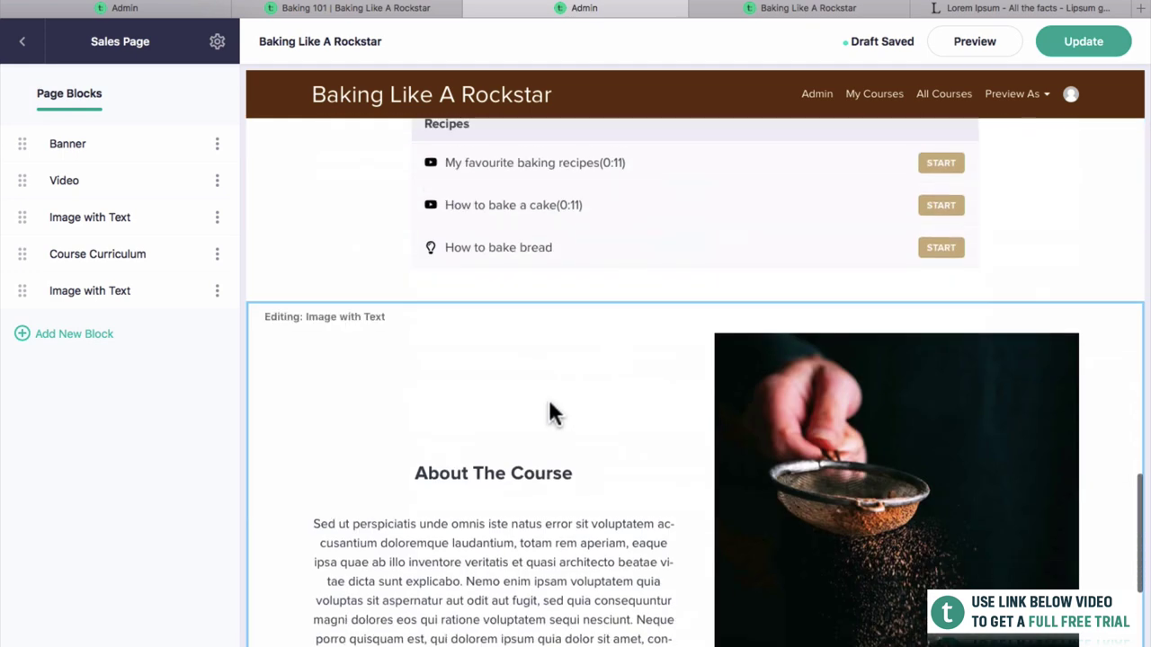
{"action": "scroll", "coordinate": [575, 467], "scroll_direction": "down", "scroll_amount": 2}
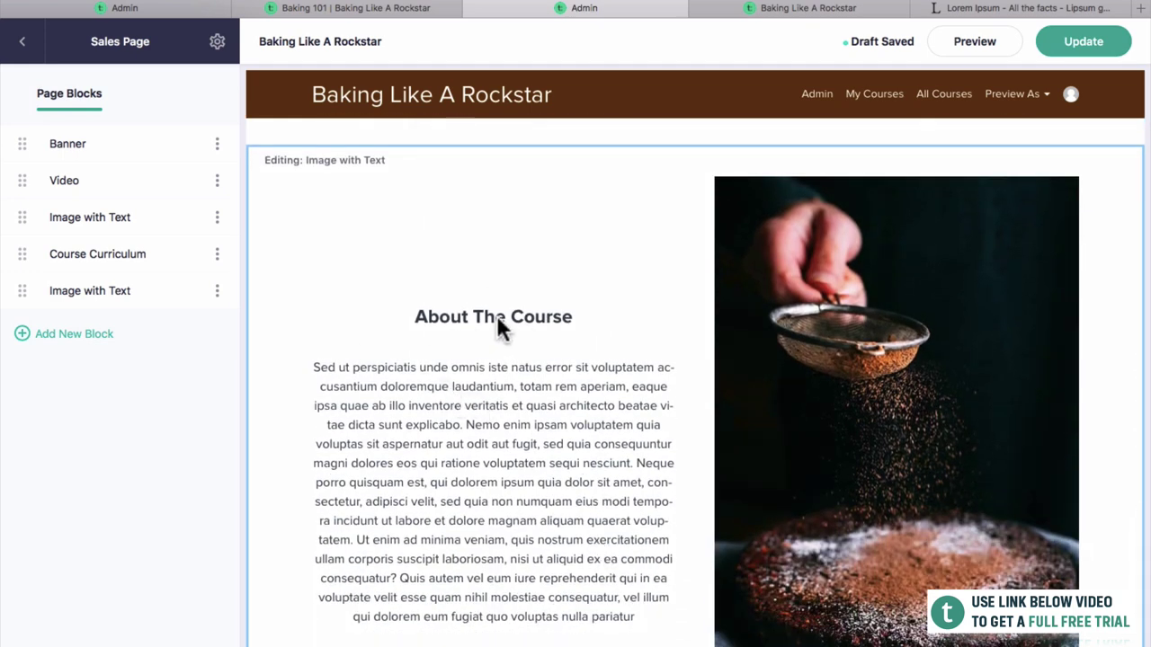
{"action": "left_click", "coordinate": [119, 305]}
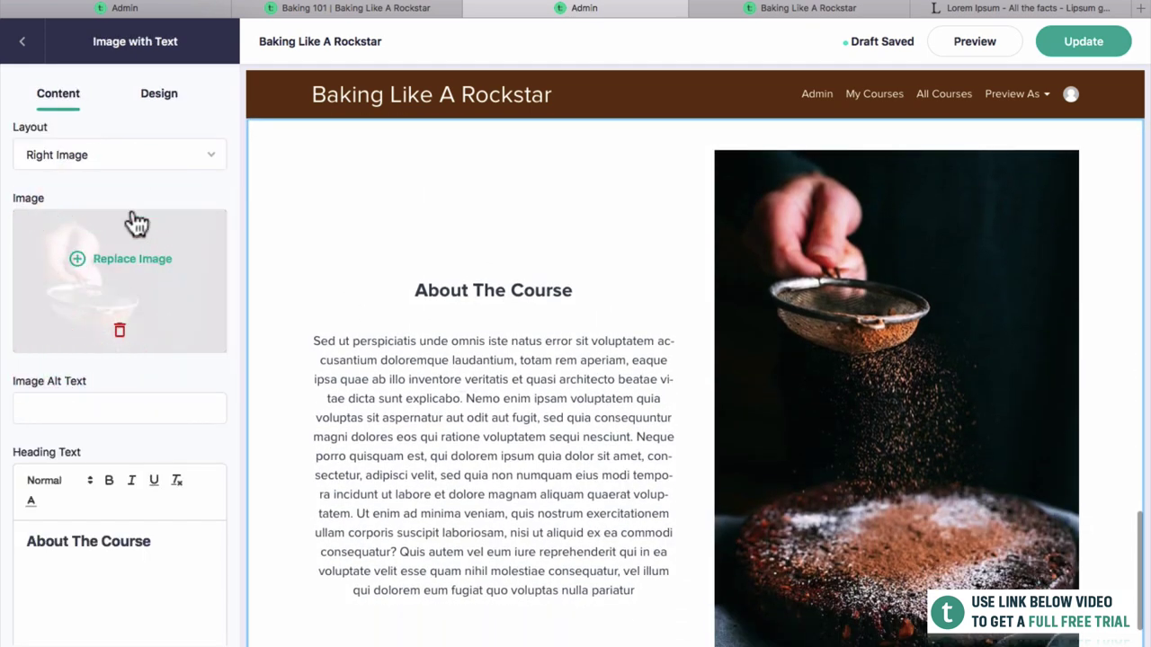
{"action": "scroll", "coordinate": [133, 234], "scroll_direction": "down", "scroll_amount": 1}
{"action": "scroll", "coordinate": [126, 208], "scroll_direction": "up", "scroll_amount": 1}
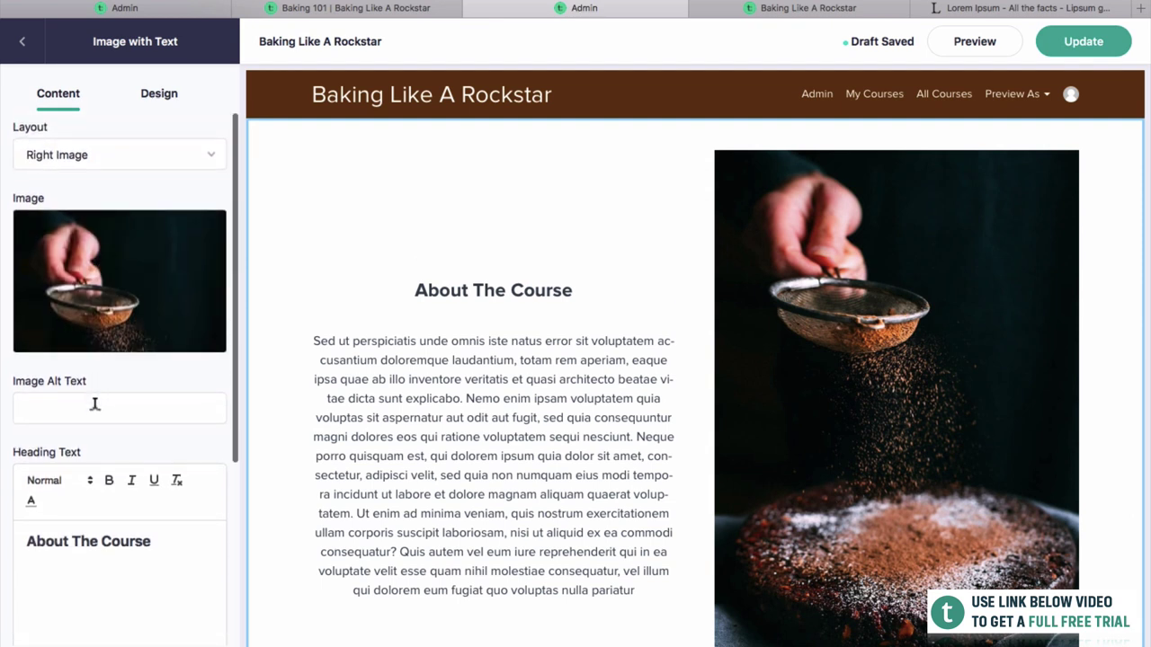
Replace its heading text with 'About The Author'.
{"action": "left_click_drag", "start_coordinate": [154, 540], "coordinate": [10, 519]}
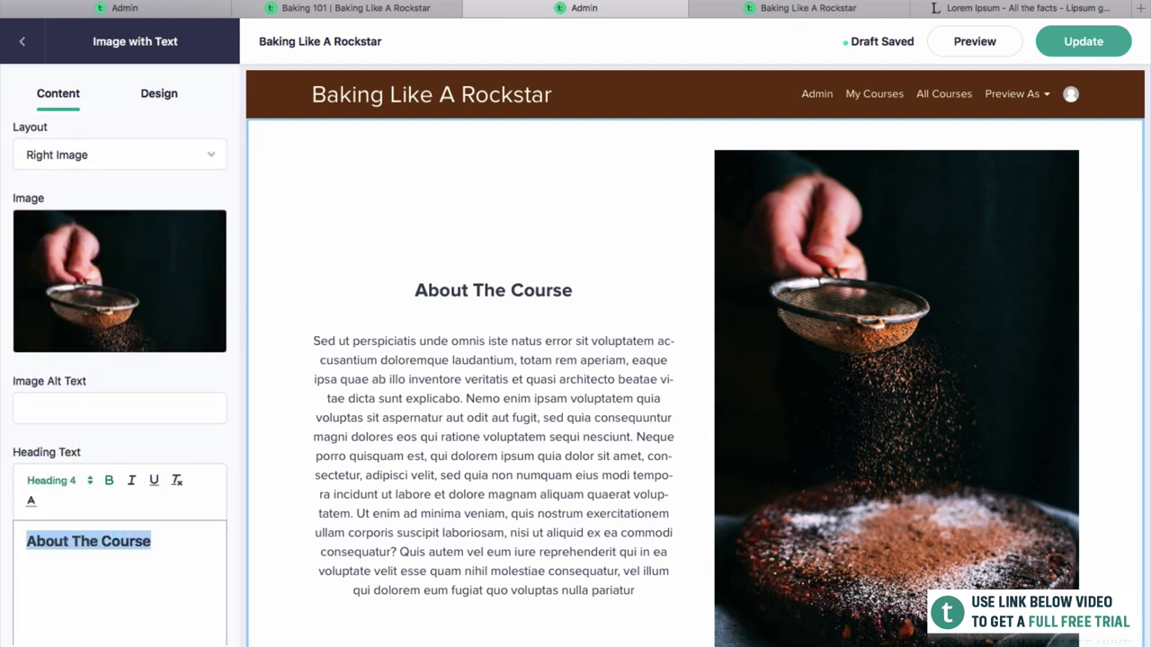
{"action": "type", "text": "About"}
{"action": "key", "text": "ctrl+a"}
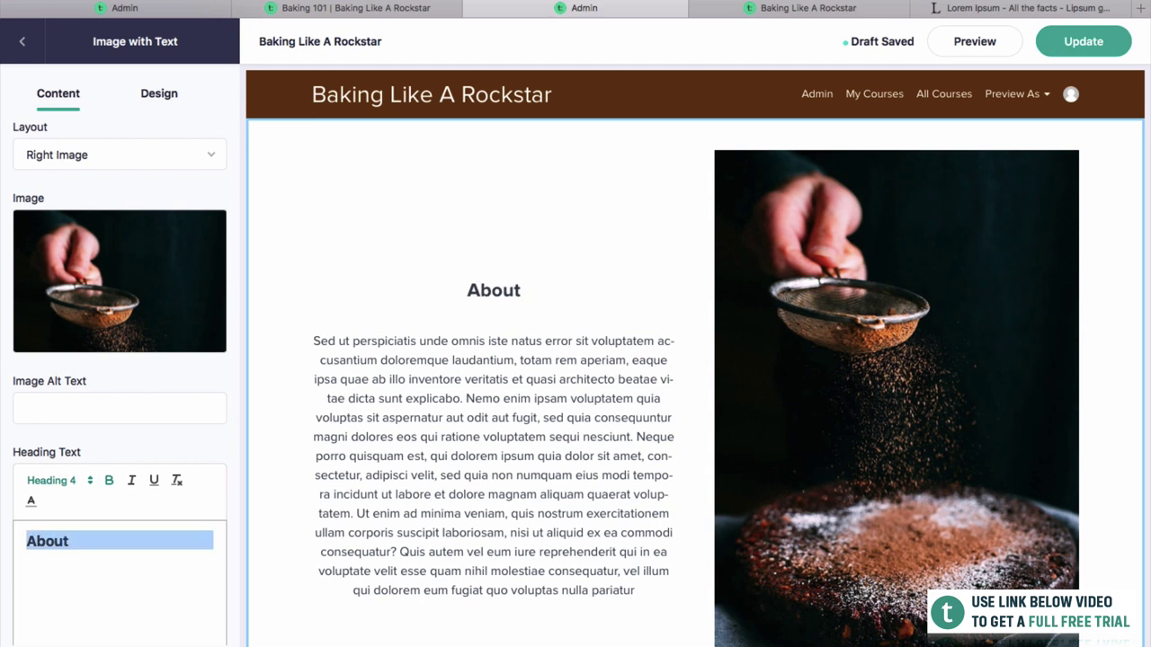
{"action": "key", "text": "Right"}
{"action": "key", "text": "Return"}
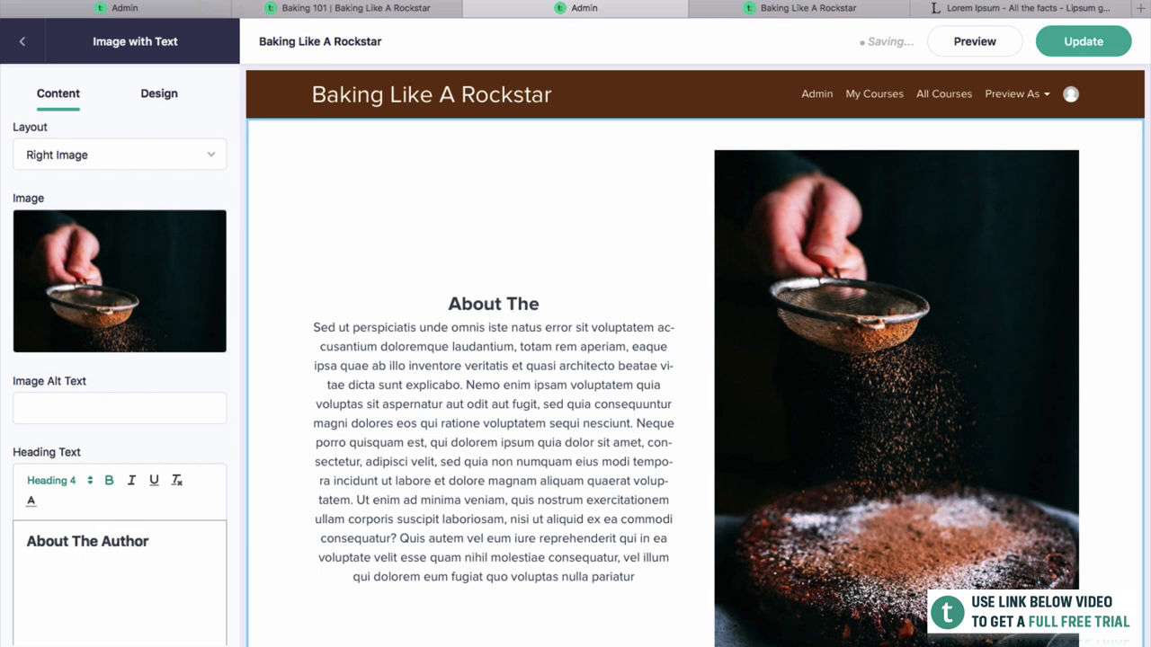
{"action": "left_click", "coordinate": [93, 269]}
Upload the eggs-and-flour photo from the Photos folder as the block's image.
{"action": "left_click_drag", "start_coordinate": [1142, 167], "coordinate": [975, 170]}
{"action": "double_click", "coordinate": [1102, 328]}
{"action": "left_click_drag", "start_coordinate": [789, 237], "coordinate": [730, 243]}
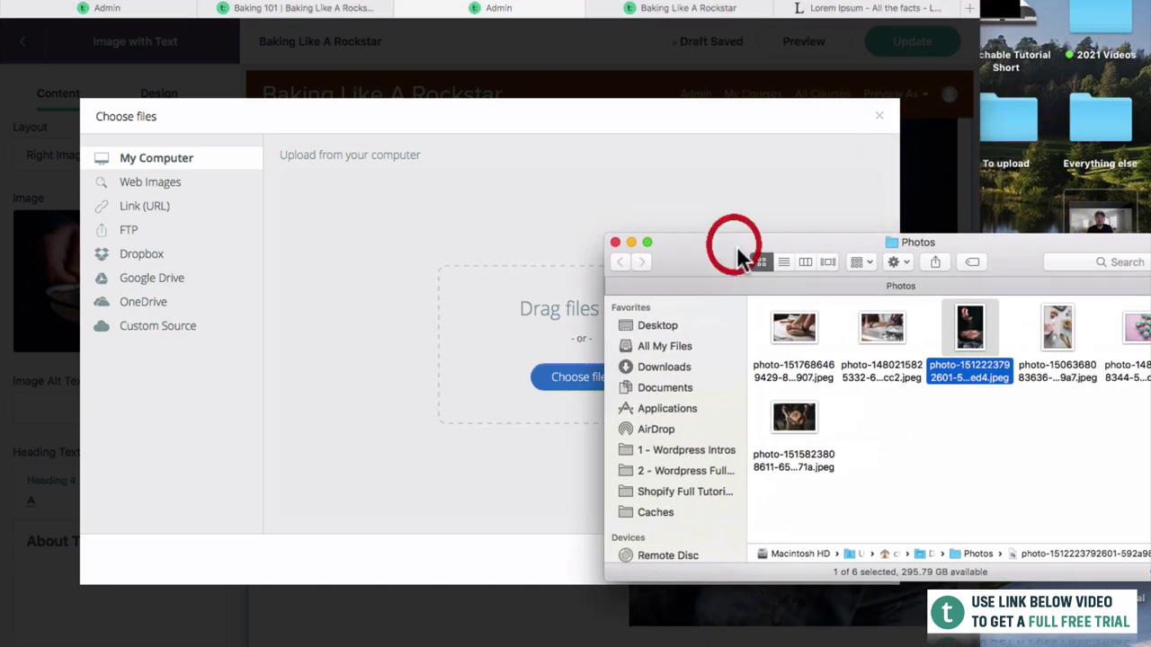
{"action": "left_click_drag", "start_coordinate": [1057, 324], "coordinate": [504, 263]}
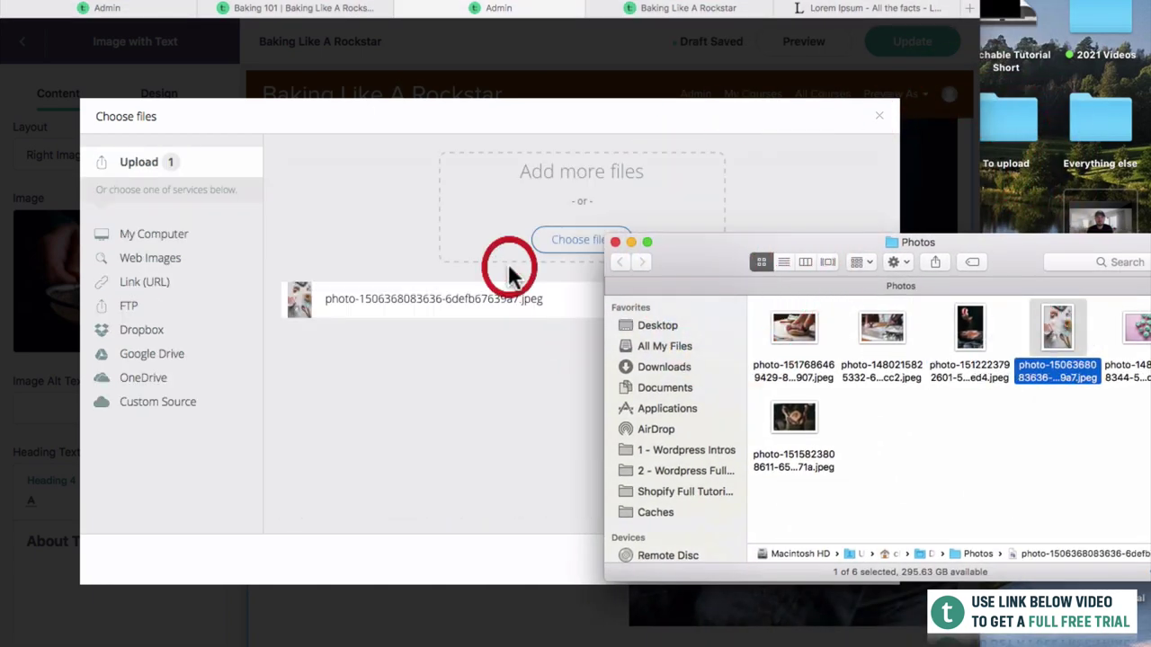
{"action": "left_click_drag", "start_coordinate": [688, 262], "coordinate": [971, 398]}
{"action": "left_click", "coordinate": [764, 470]}
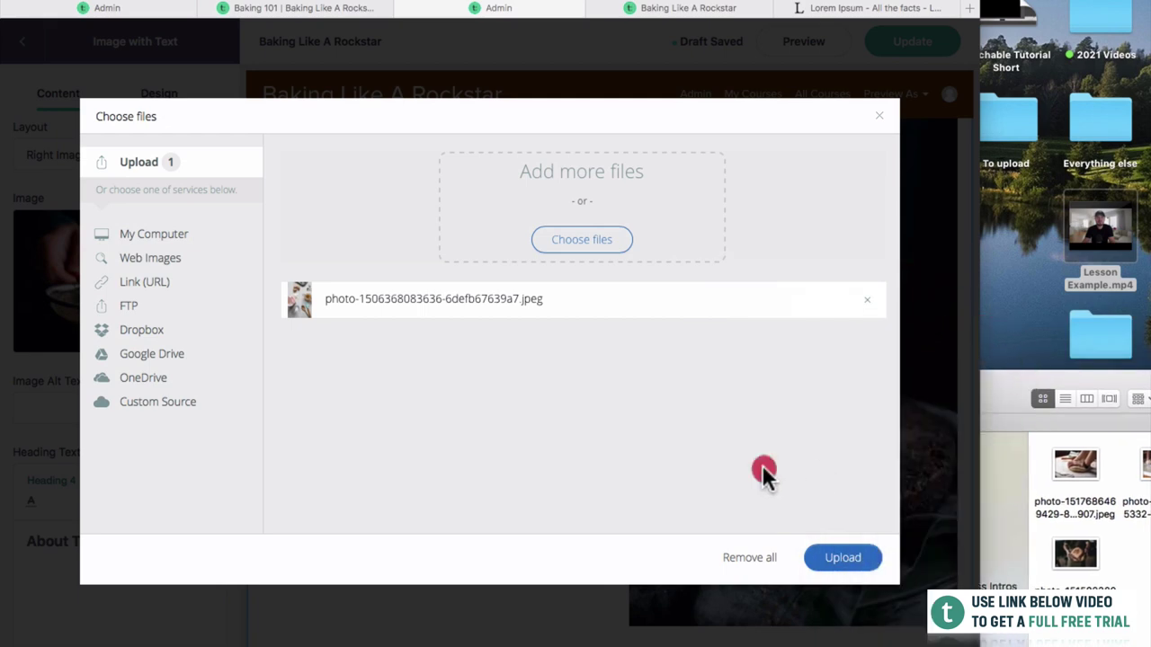
{"action": "left_click", "coordinate": [850, 561]}
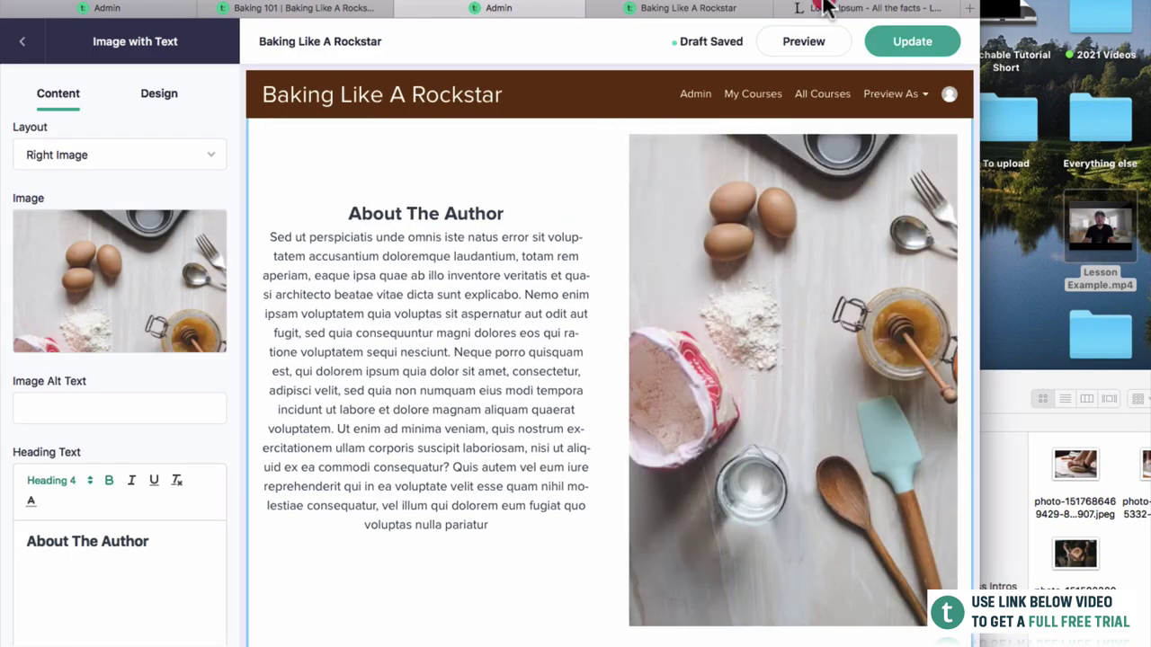
{"action": "double_click", "coordinate": [825, 9]}
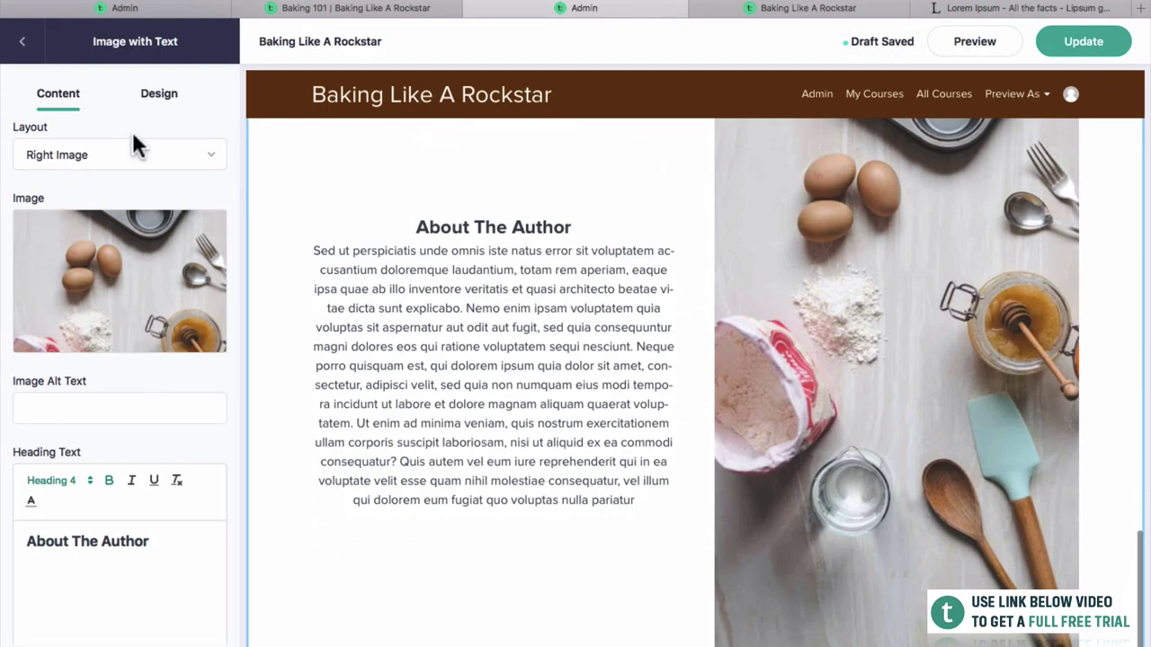
Set the block layout to Left Image and publish the page.
{"action": "left_click", "coordinate": [137, 153]}
{"action": "left_click", "coordinate": [135, 143]}
{"action": "scroll", "coordinate": [126, 269], "scroll_direction": "down", "scroll_amount": 5}
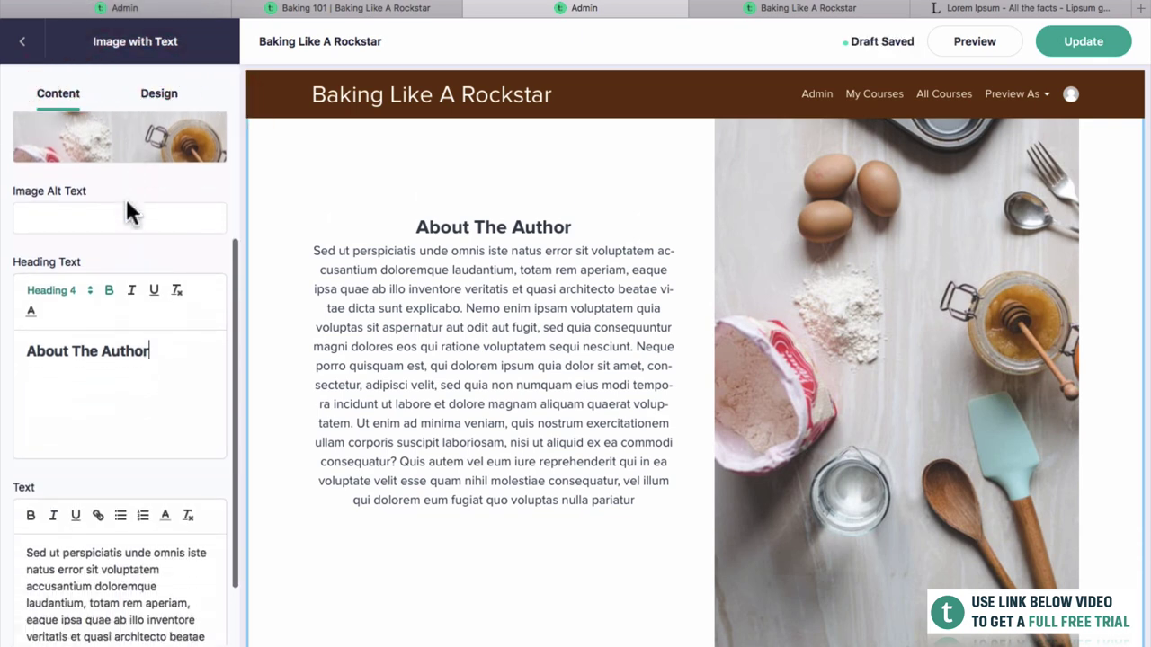
{"action": "scroll", "coordinate": [164, 539], "scroll_direction": "down", "scroll_amount": 3}
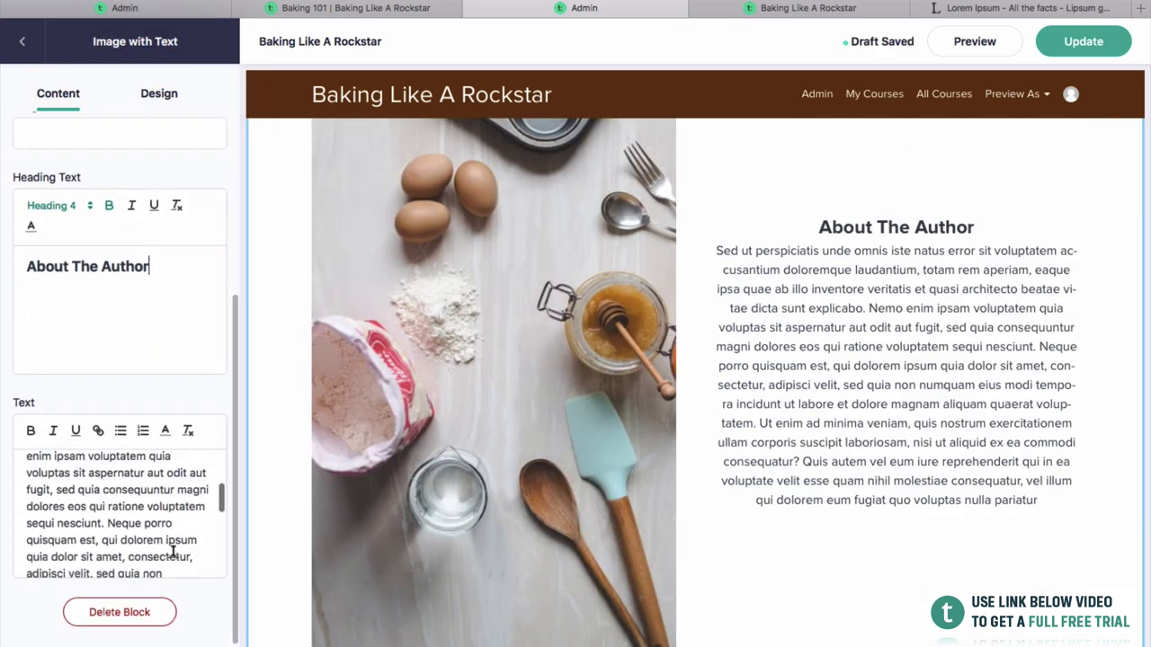
{"action": "left_click", "coordinate": [1101, 45]}
{"action": "left_click", "coordinate": [881, 13]}
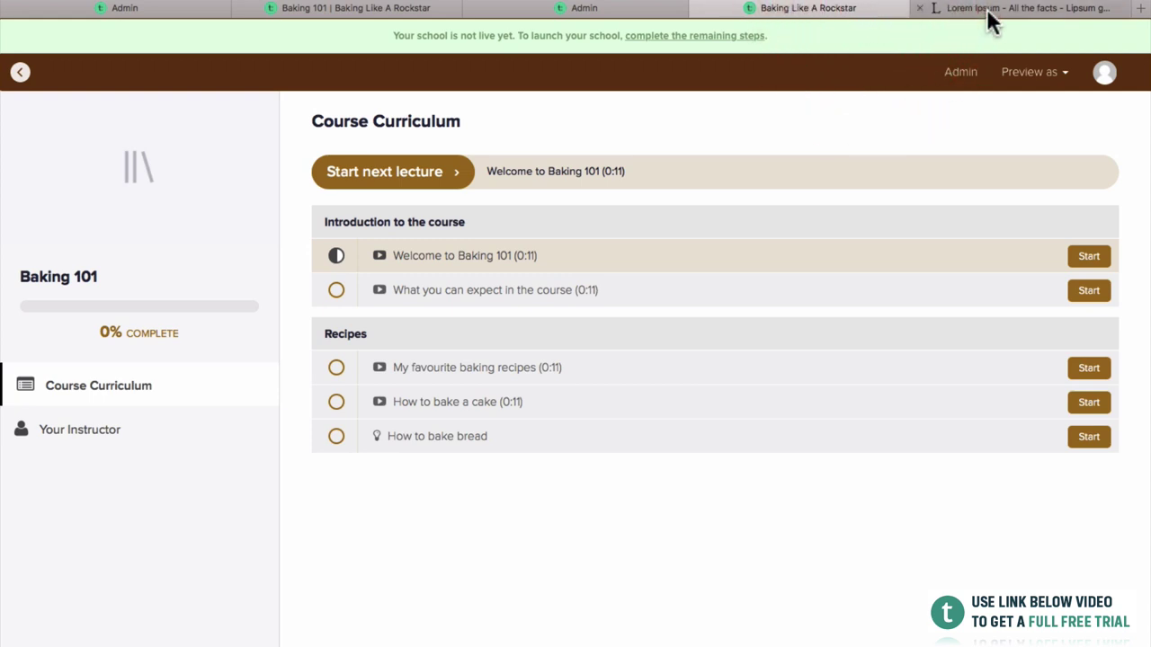
Open a preview of the sales page in a new tab and close the Lorem Ipsum tab.
{"action": "left_click", "coordinate": [549, 13]}
{"action": "left_click", "coordinate": [967, 41]}
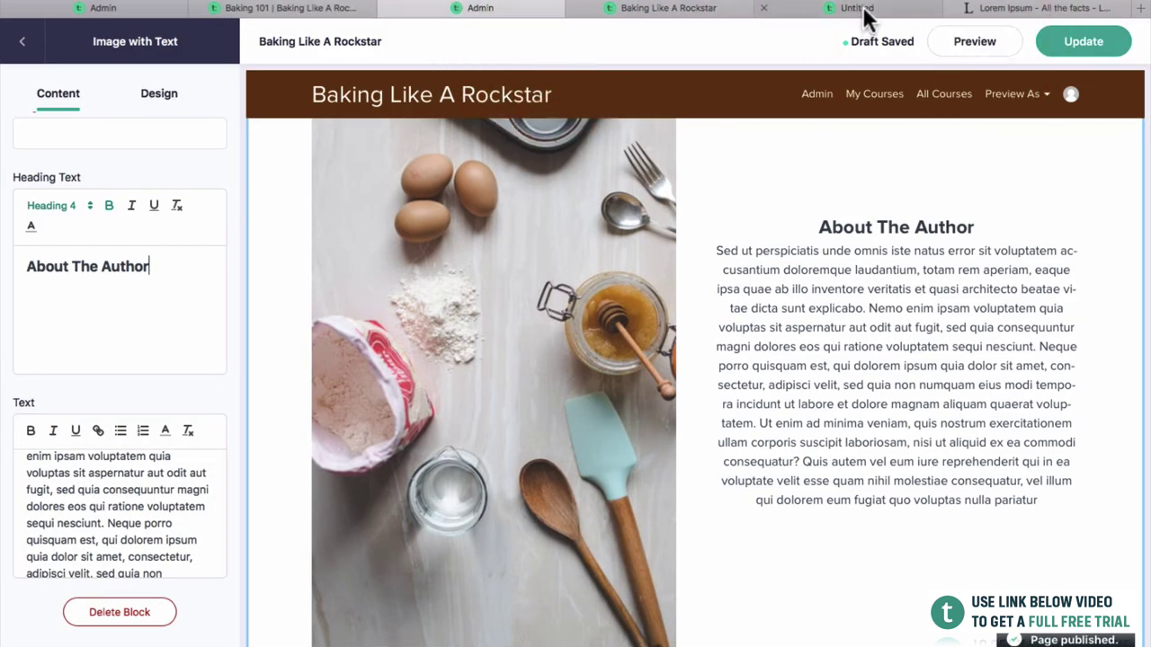
{"action": "left_click", "coordinate": [710, 16]}
{"action": "left_click", "coordinate": [957, 7]}
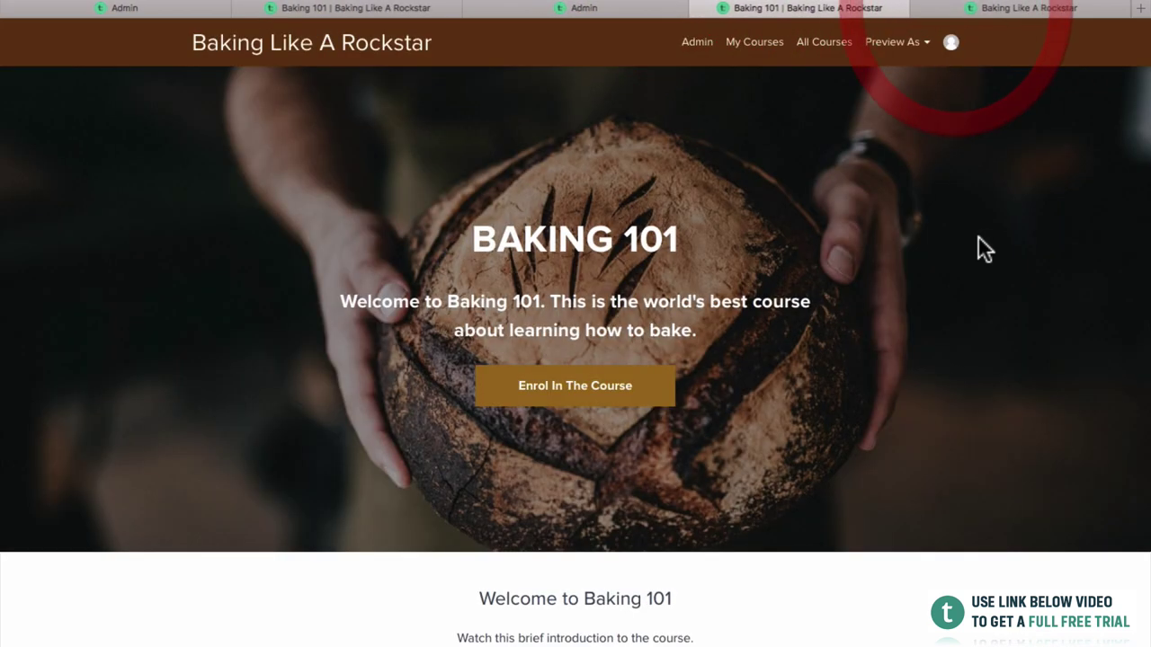
Scroll through the previewed sales page to the About The Author section, then return to the editor.
{"action": "scroll", "coordinate": [978, 237], "scroll_direction": "down", "scroll_amount": 3}
{"action": "scroll", "coordinate": [977, 238], "scroll_direction": "up", "scroll_amount": 2}
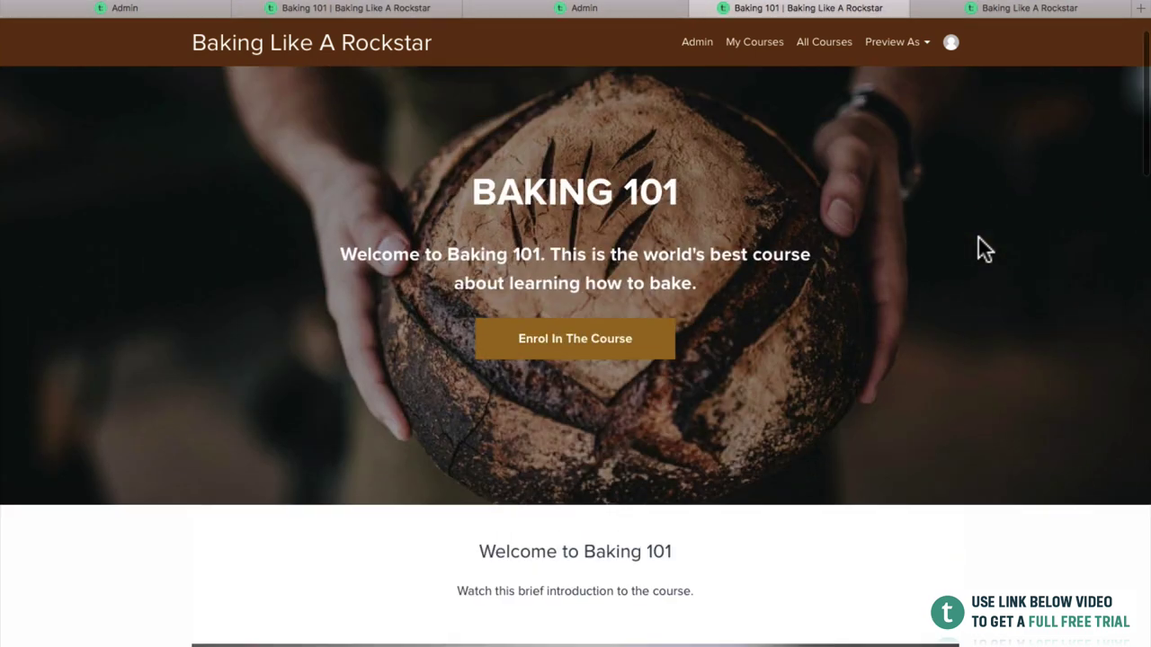
{"action": "scroll", "coordinate": [745, 368], "scroll_direction": "down", "scroll_amount": 10}
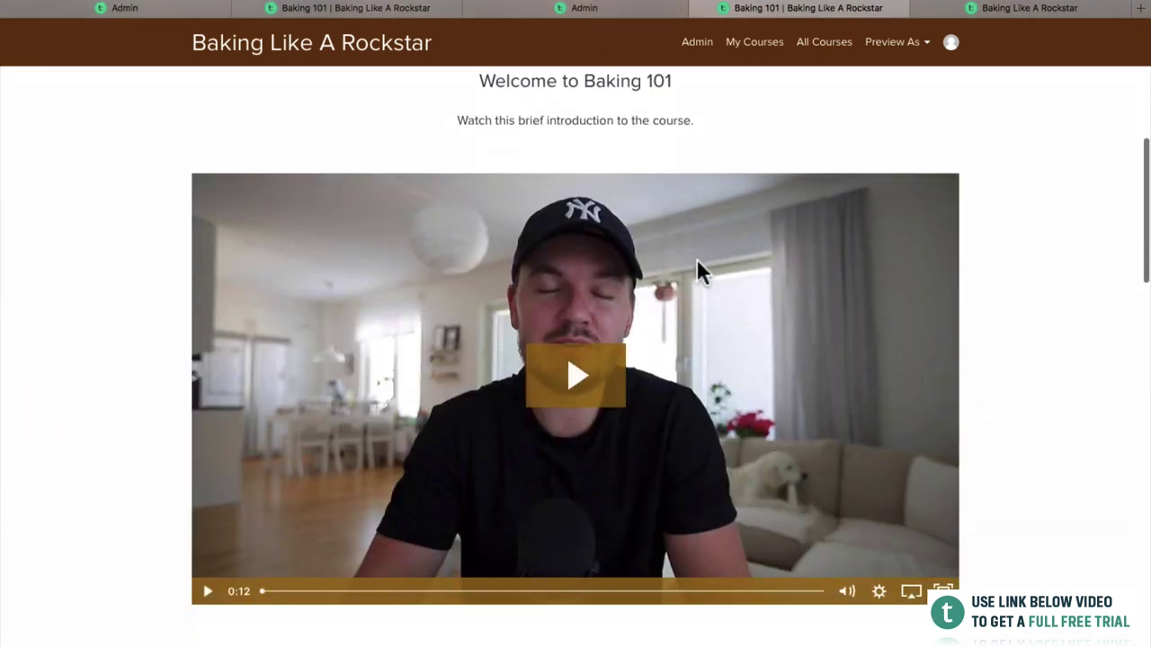
{"action": "scroll", "coordinate": [698, 267], "scroll_direction": "down", "scroll_amount": 5}
{"action": "scroll", "coordinate": [746, 314], "scroll_direction": "up", "scroll_amount": 3}
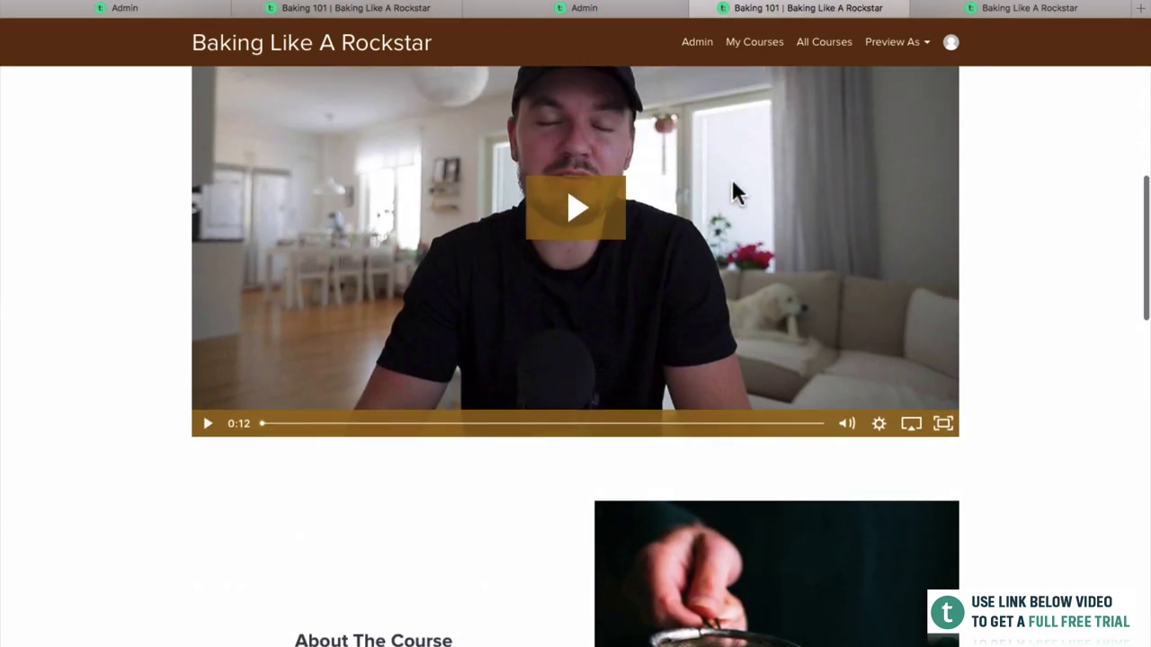
{"action": "scroll", "coordinate": [733, 182], "scroll_direction": "down", "scroll_amount": 1}
{"action": "scroll", "coordinate": [822, 225], "scroll_direction": "down", "scroll_amount": 4}
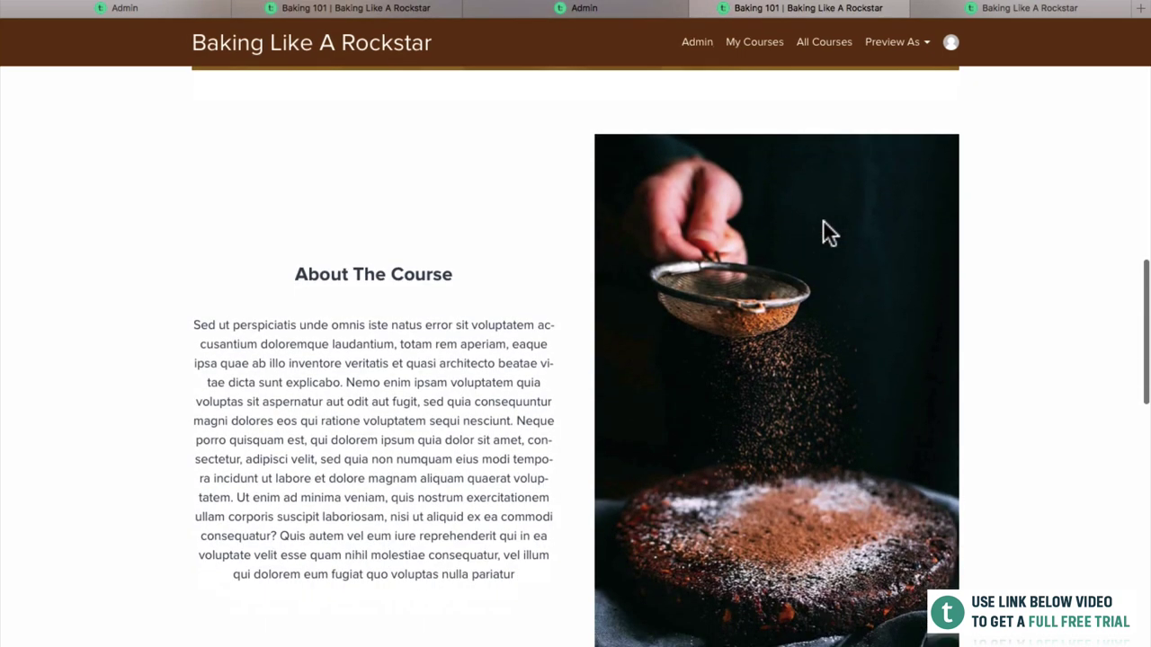
{"action": "scroll", "coordinate": [820, 225], "scroll_direction": "down", "scroll_amount": 1}
{"action": "scroll", "coordinate": [724, 225], "scroll_direction": "down", "scroll_amount": 7}
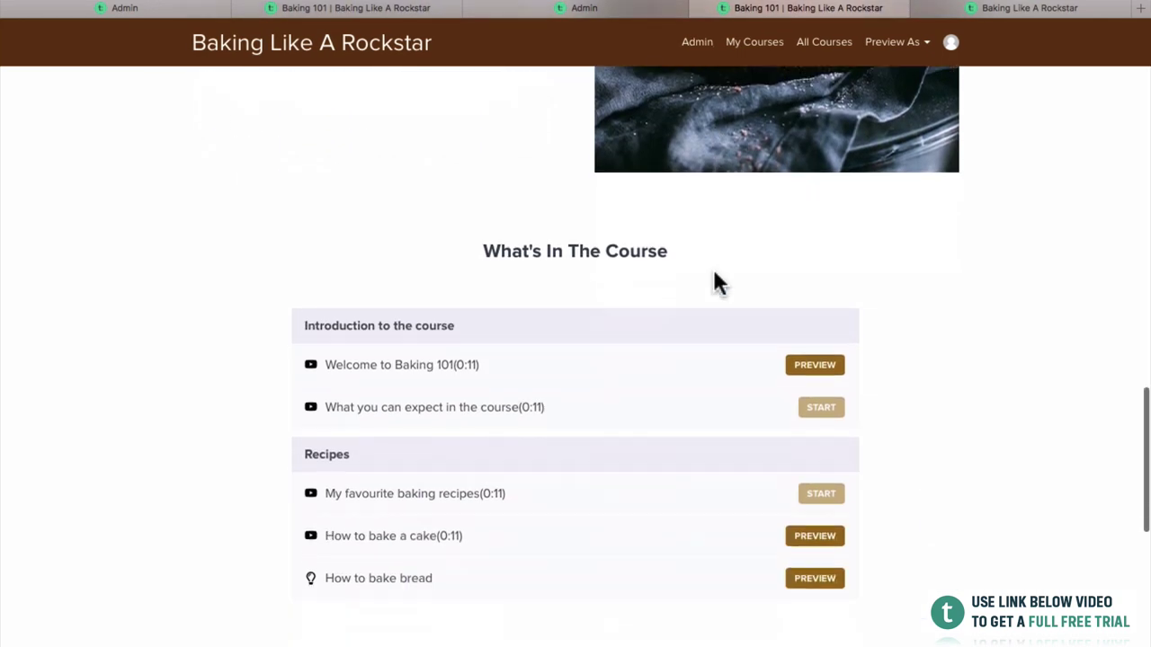
{"action": "scroll", "coordinate": [717, 282], "scroll_direction": "down", "scroll_amount": 8}
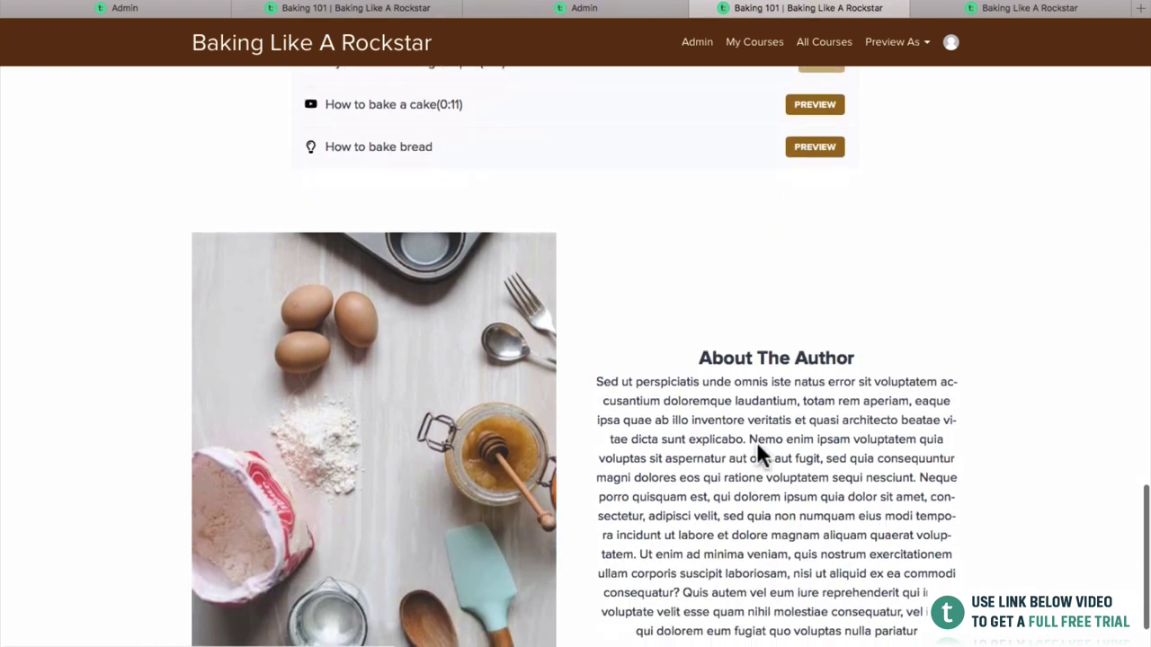
{"action": "scroll", "coordinate": [758, 446], "scroll_direction": "down", "scroll_amount": 2}
{"action": "scroll", "coordinate": [763, 381], "scroll_direction": "up", "scroll_amount": 5}
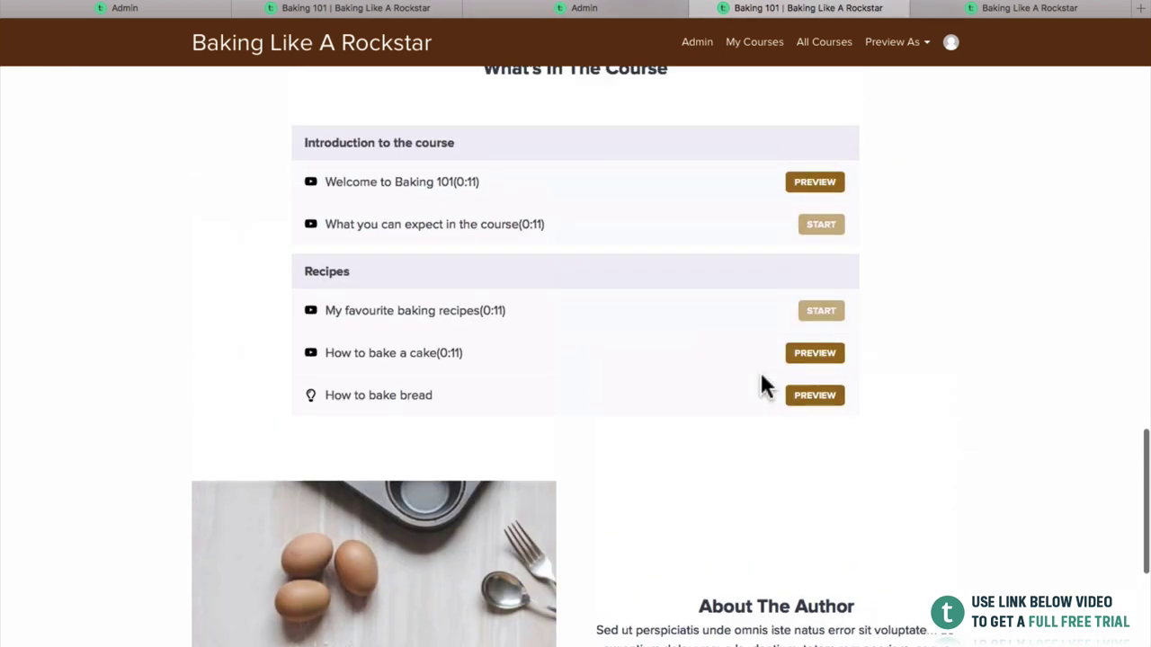
{"action": "scroll", "coordinate": [760, 384], "scroll_direction": "up", "scroll_amount": 4}
{"action": "left_click", "coordinate": [523, 9]}
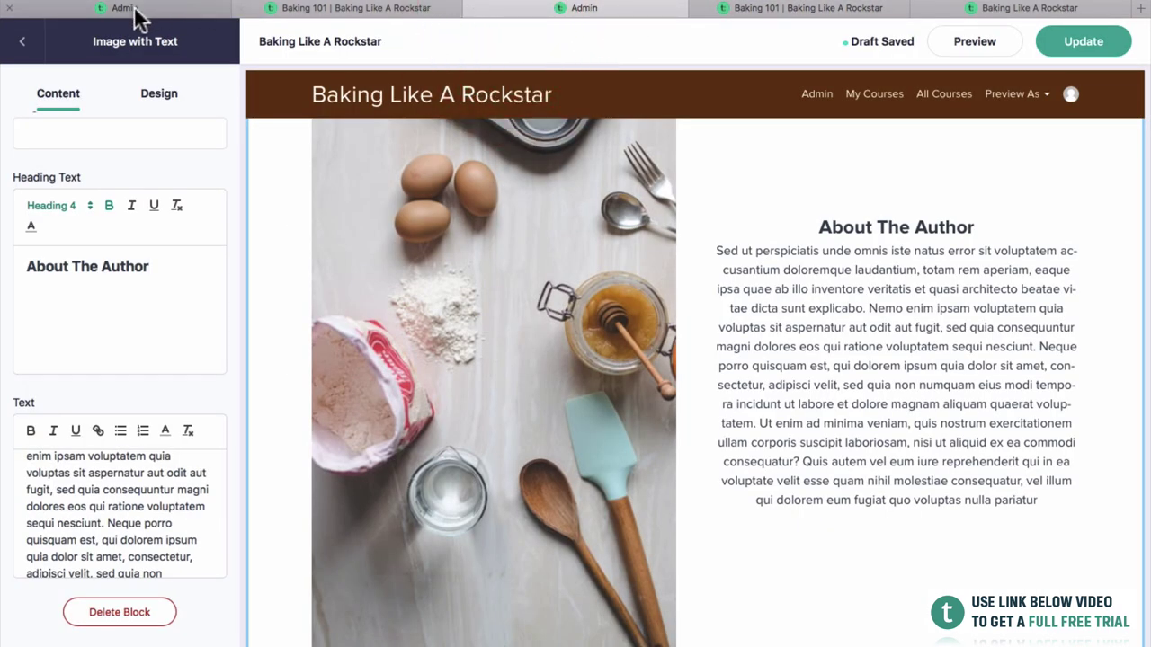
Drag About The Author above Course Curriculum, then add a three-column Text with Image Grid block.
{"action": "left_click", "coordinate": [23, 41]}
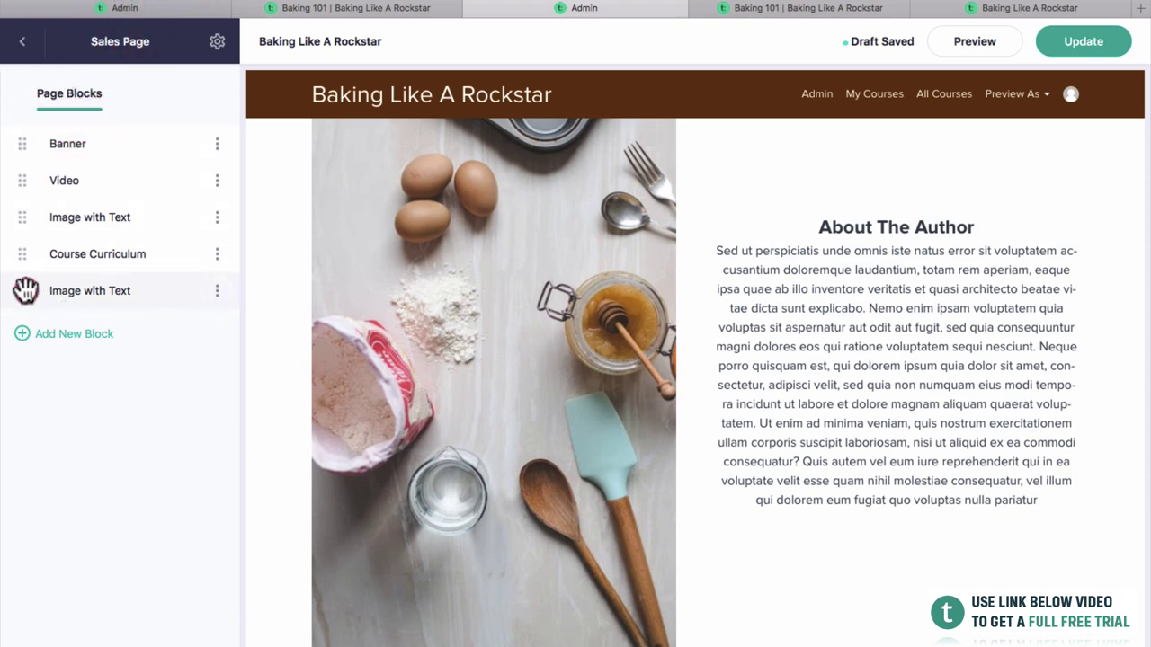
{"action": "left_click_drag", "start_coordinate": [25, 291], "coordinate": [20, 254]}
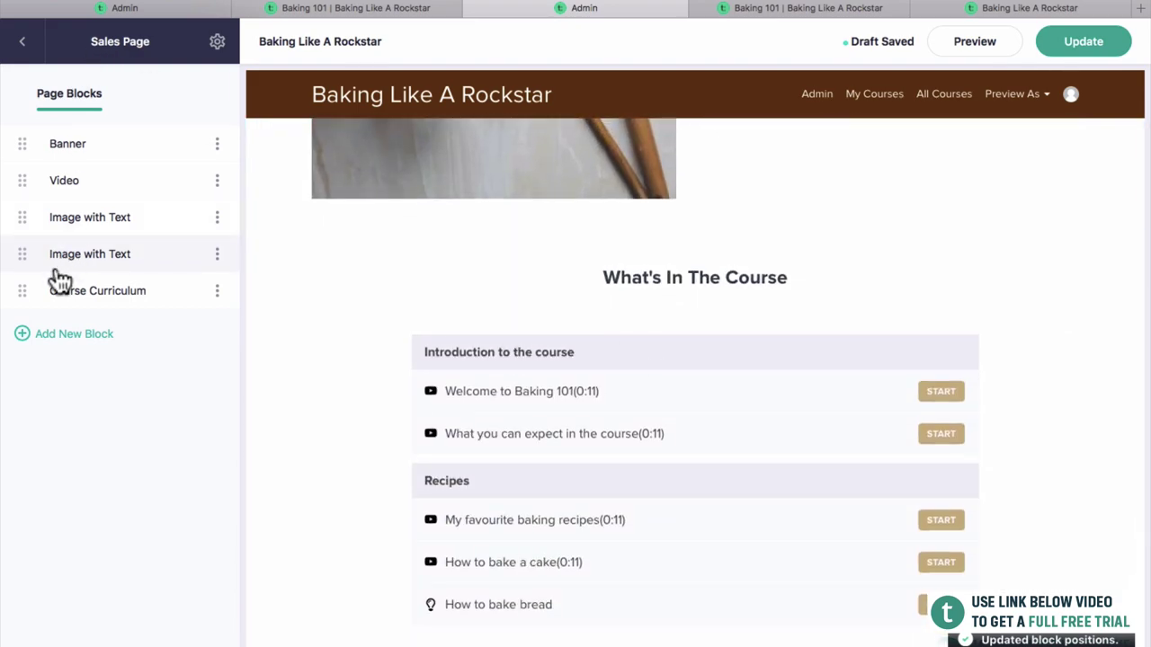
{"action": "left_click", "coordinate": [52, 333]}
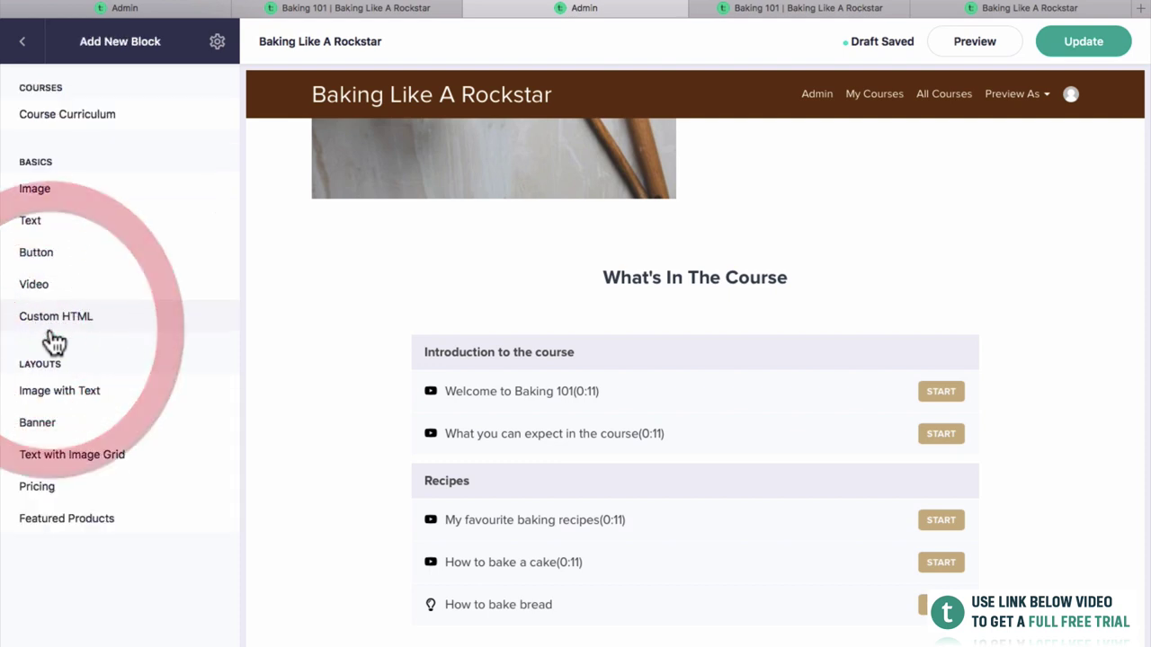
{"action": "left_click", "coordinate": [72, 456]}
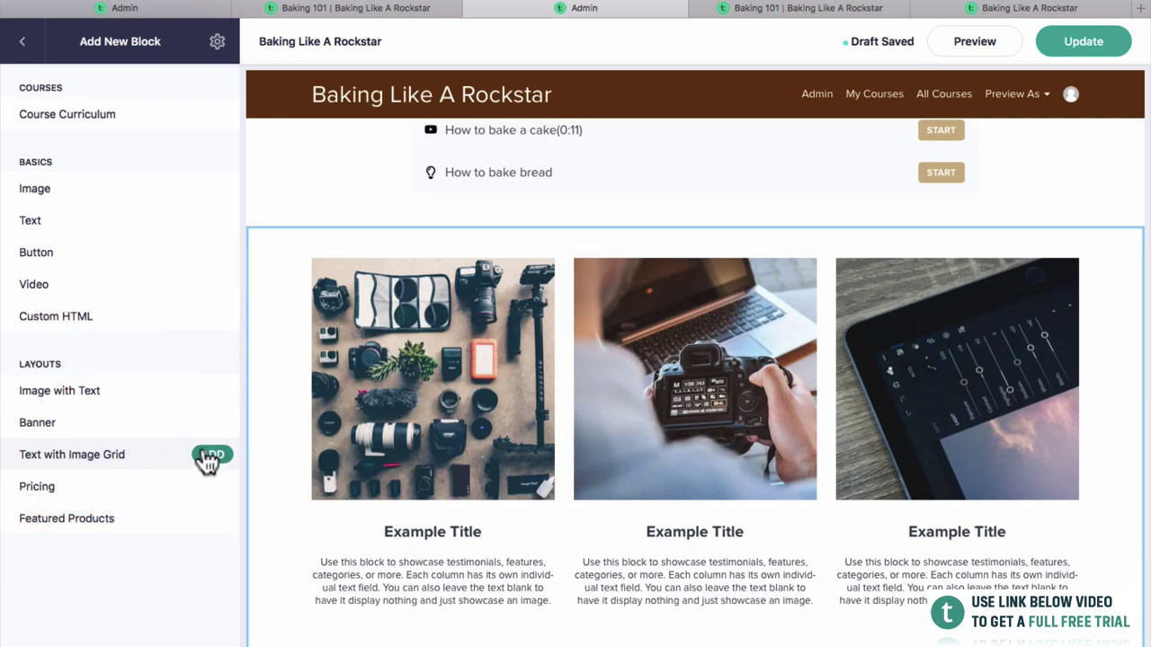
{"action": "left_click", "coordinate": [208, 456]}
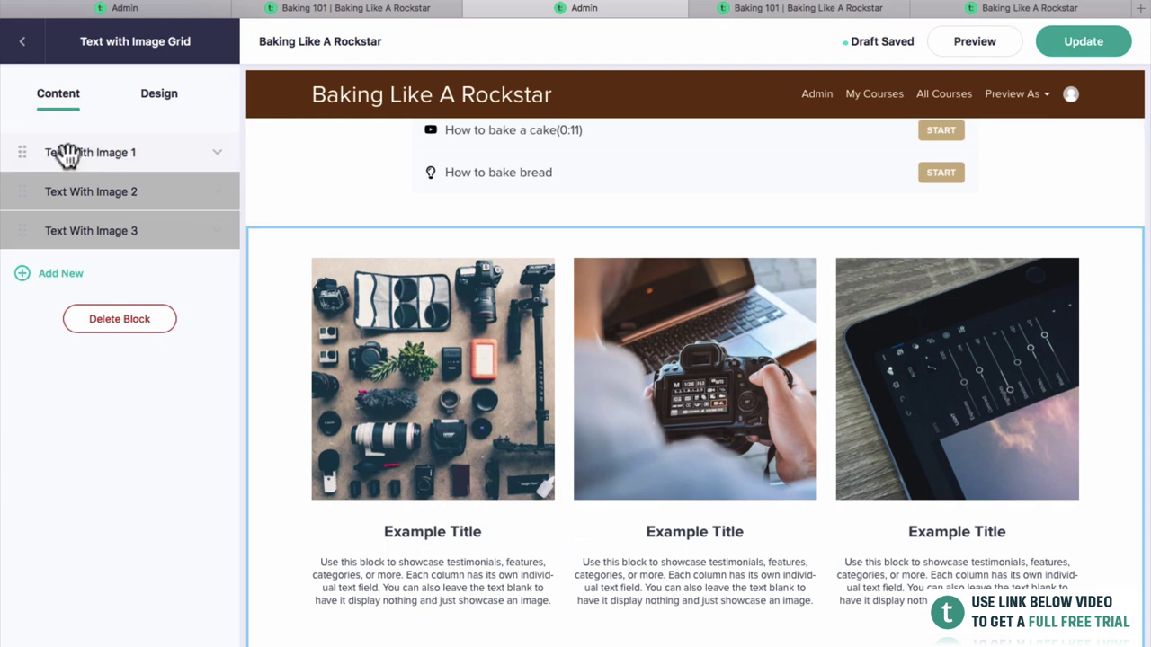
Replace the first grid column's image with the dough-kneading photo.
{"action": "left_click", "coordinate": [216, 156]}
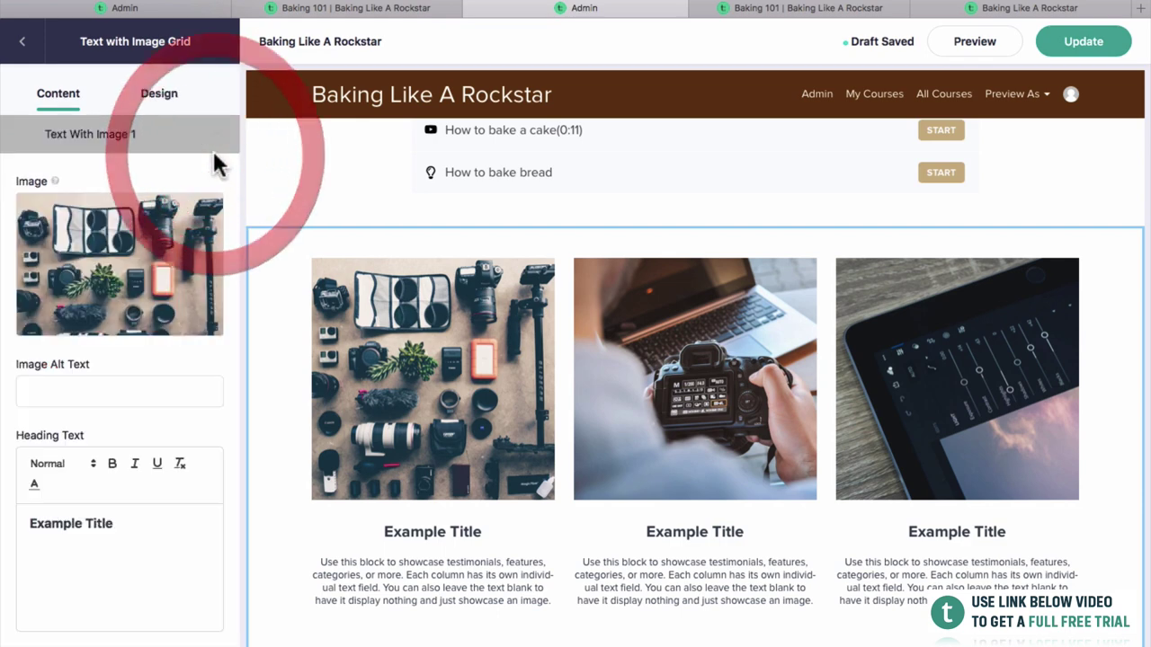
{"action": "left_click", "coordinate": [122, 256]}
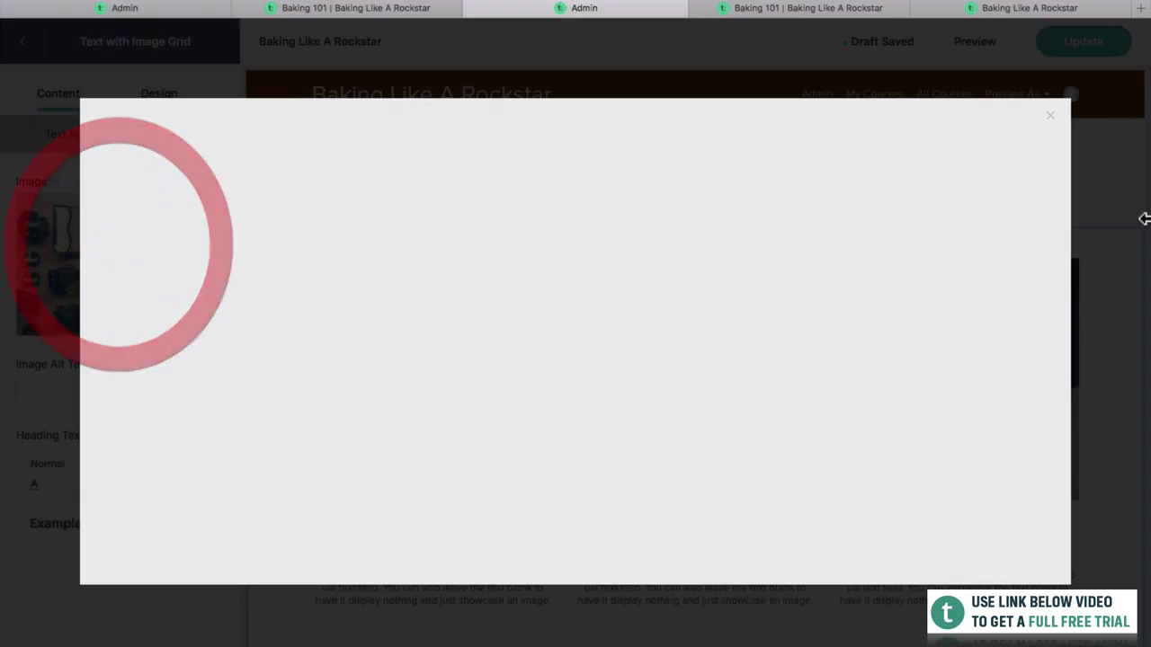
{"action": "left_click_drag", "start_coordinate": [1024, 396], "coordinate": [906, 364]}
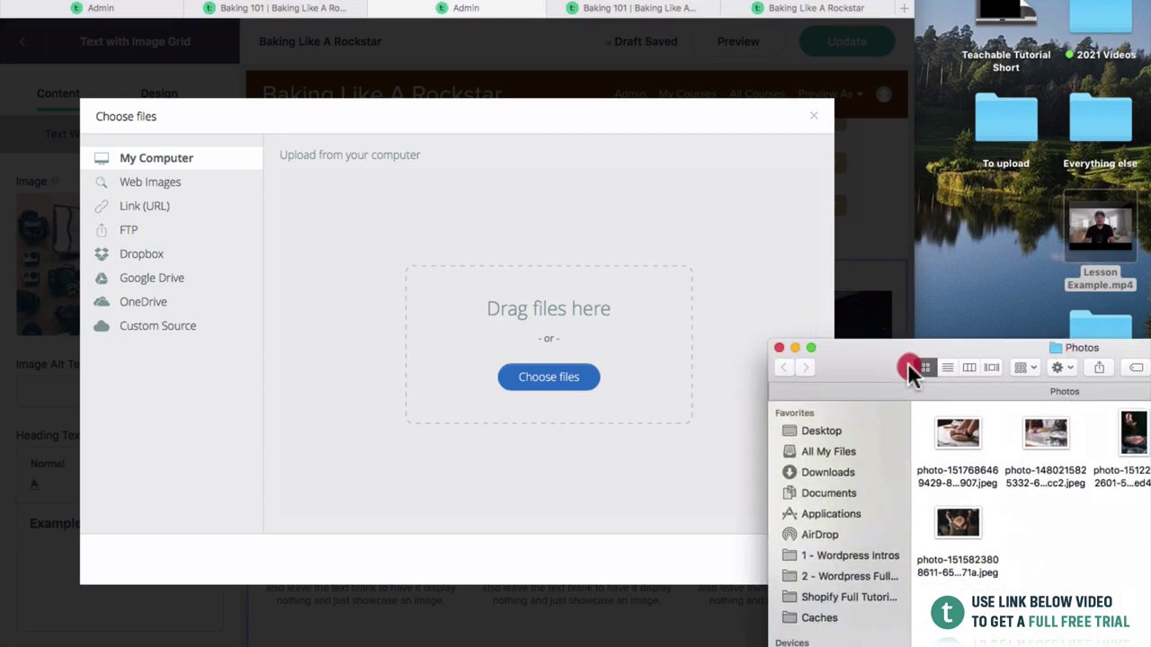
{"action": "left_click", "coordinate": [977, 436]}
{"action": "key", "text": "space"}
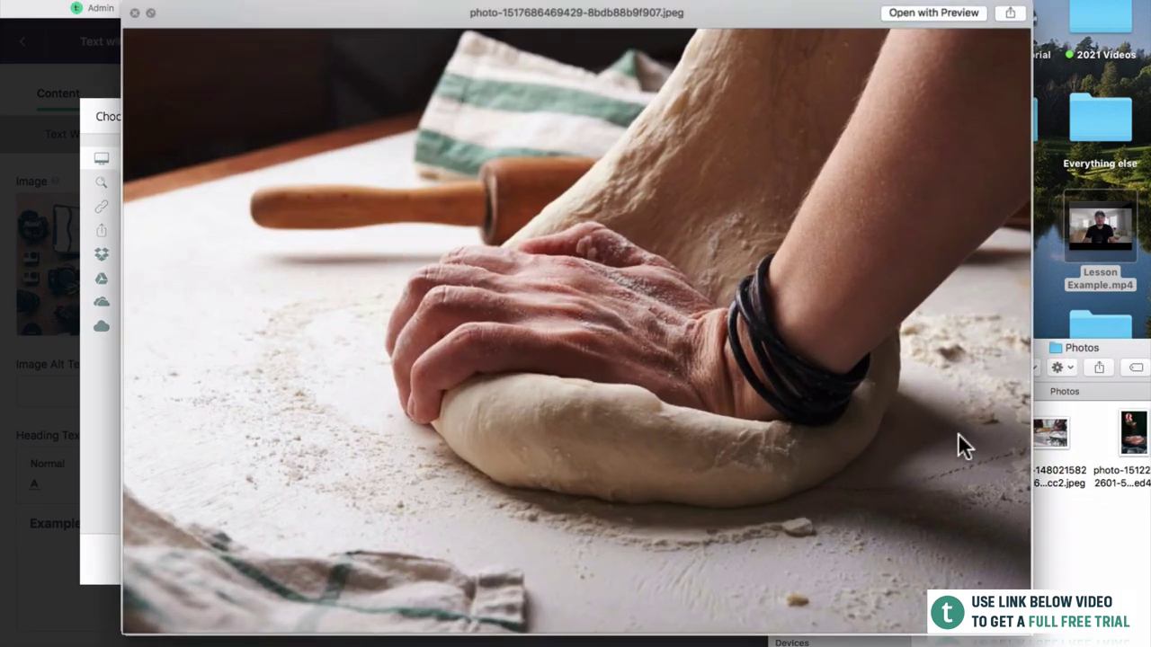
{"action": "key", "text": "space"}
{"action": "left_click_drag", "start_coordinate": [957, 433], "coordinate": [610, 471]}
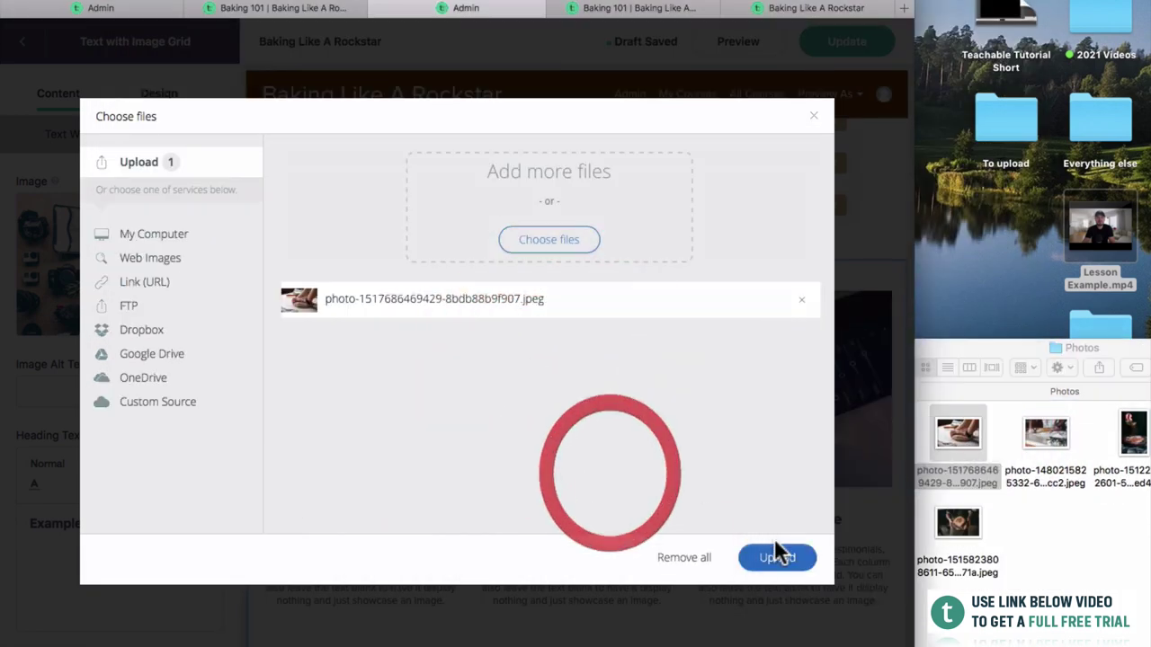
{"action": "left_click", "coordinate": [773, 557]}
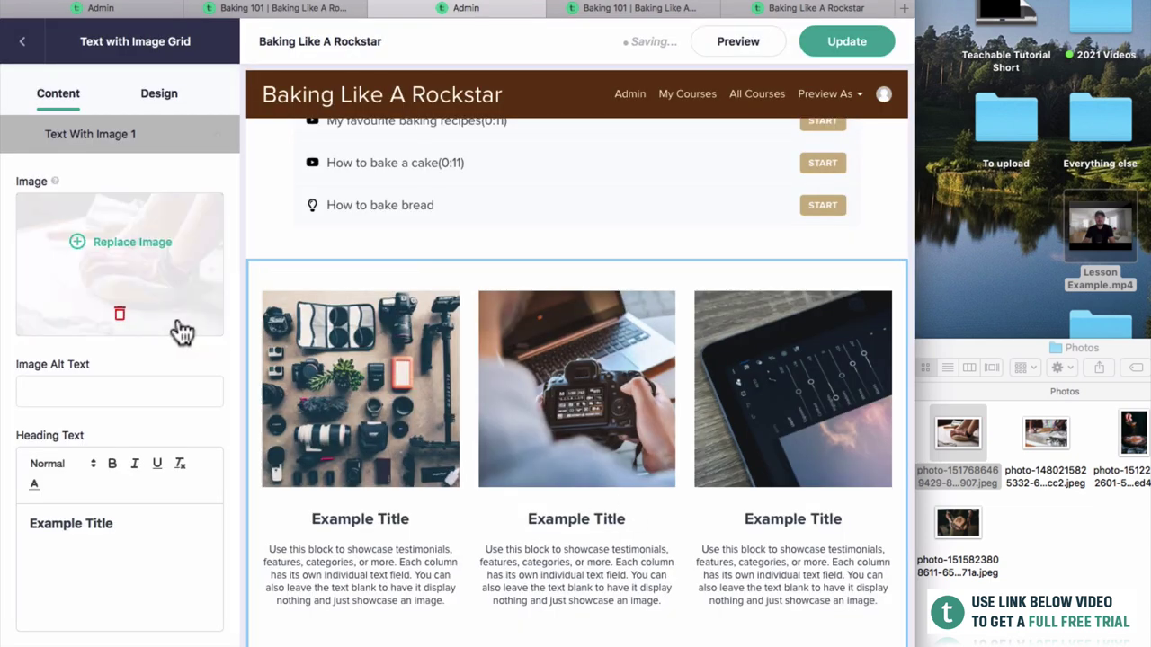
Head the first column 'How To Bake Bread' and open the second column's settings.
{"action": "left_click_drag", "start_coordinate": [113, 525], "coordinate": [22, 515]}
{"action": "type", "text": "Ho"}
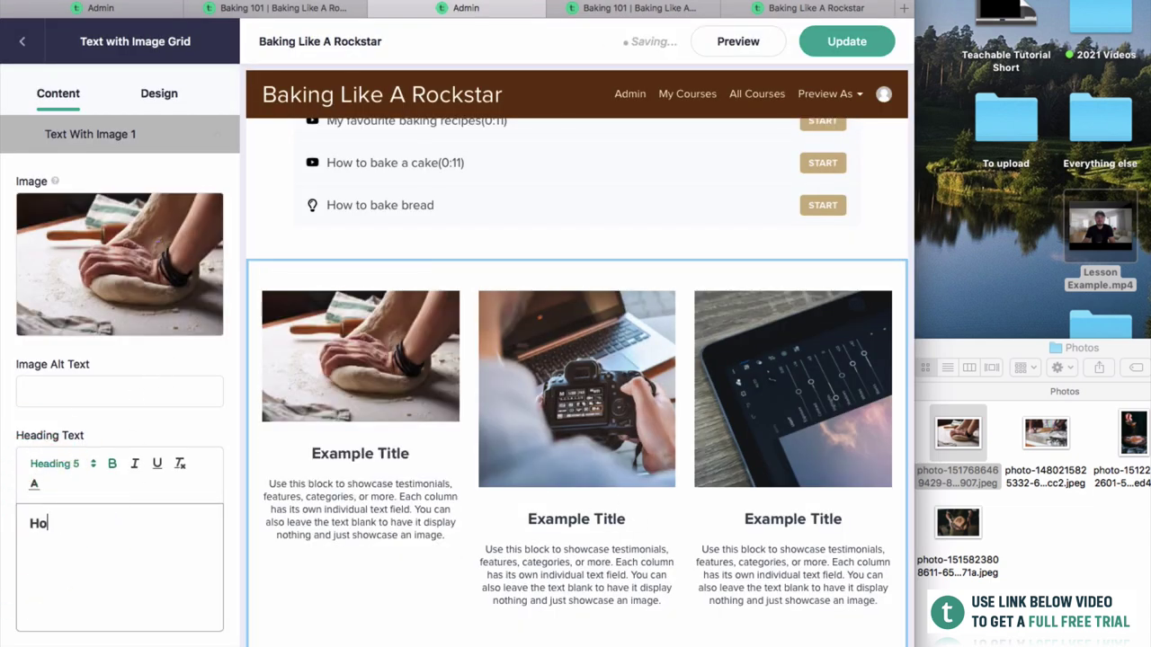
{"action": "type", "text": "w To BAk"}
{"action": "key", "text": "BackSpace"}
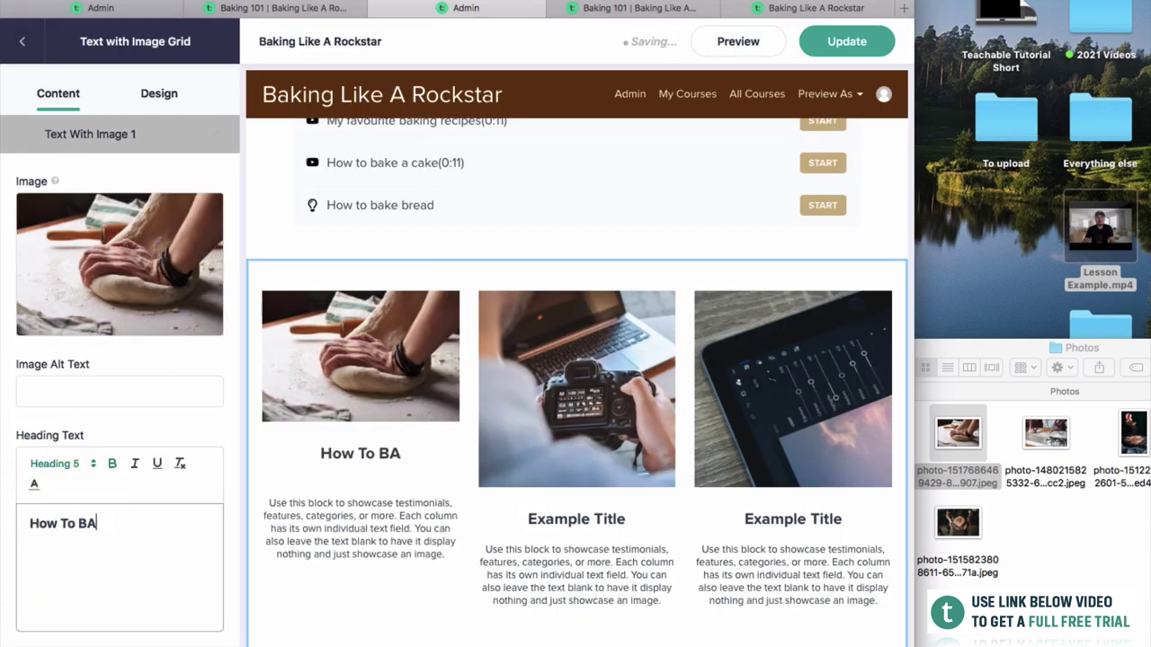
{"action": "scroll", "coordinate": [83, 465], "scroll_direction": "down", "scroll_amount": 3}
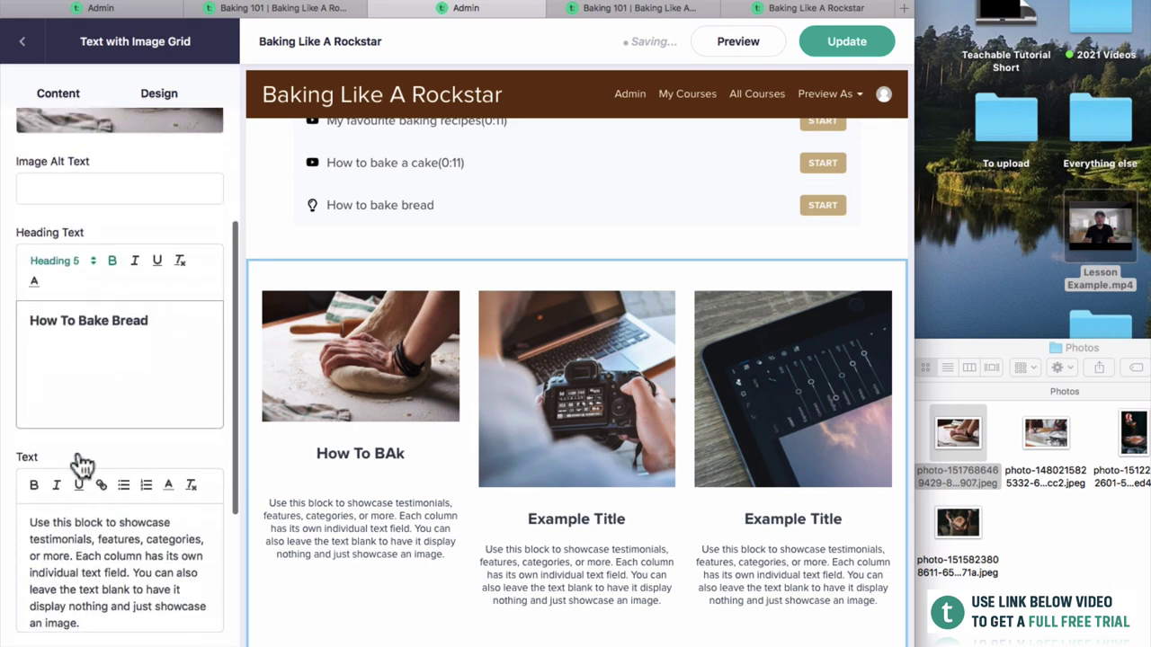
{"action": "scroll", "coordinate": [60, 498], "scroll_direction": "down", "scroll_amount": 3}
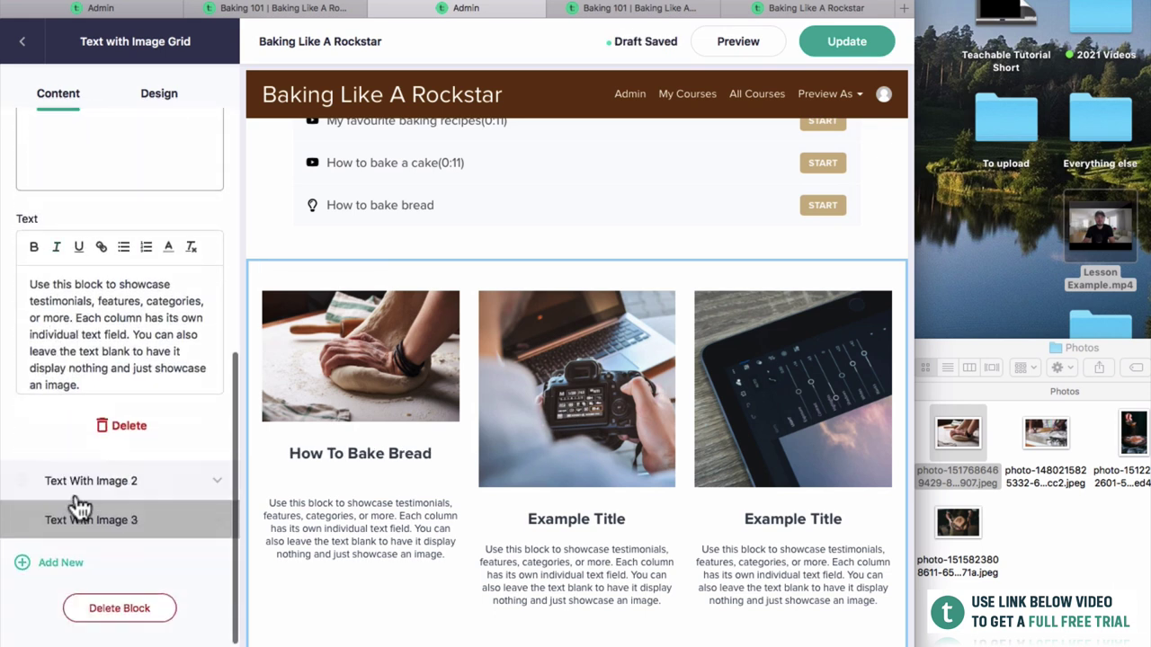
{"action": "left_click", "coordinate": [52, 490]}
{"action": "scroll", "coordinate": [99, 273], "scroll_direction": "up", "scroll_amount": 1}
{"action": "scroll", "coordinate": [98, 270], "scroll_direction": "up", "scroll_amount": 5}
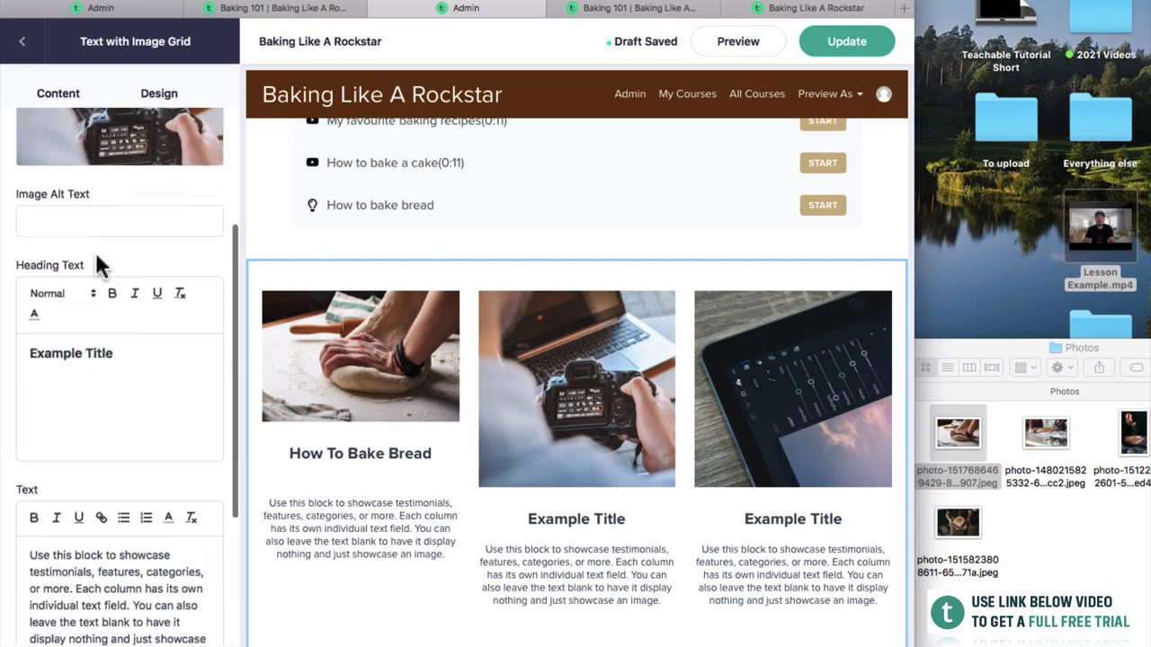
Replace the second grid column's image with the rolling-dough photo.
{"action": "left_click", "coordinate": [99, 208]}
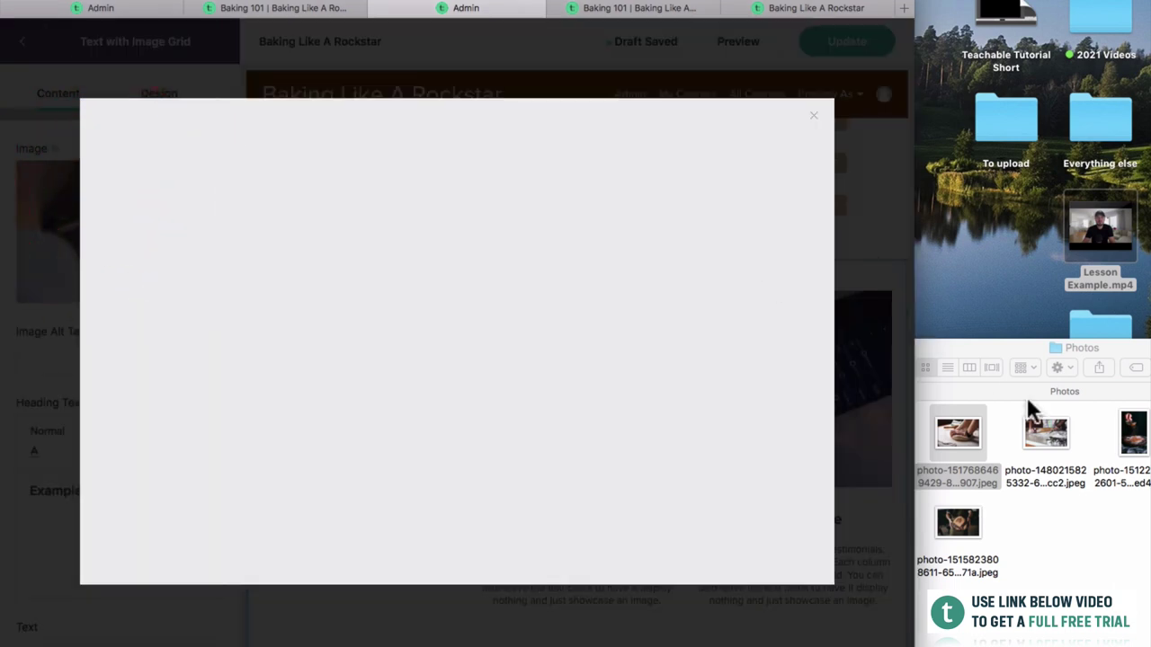
{"action": "left_click", "coordinate": [1048, 430]}
{"action": "left_click_drag", "start_coordinate": [1048, 429], "coordinate": [634, 365]}
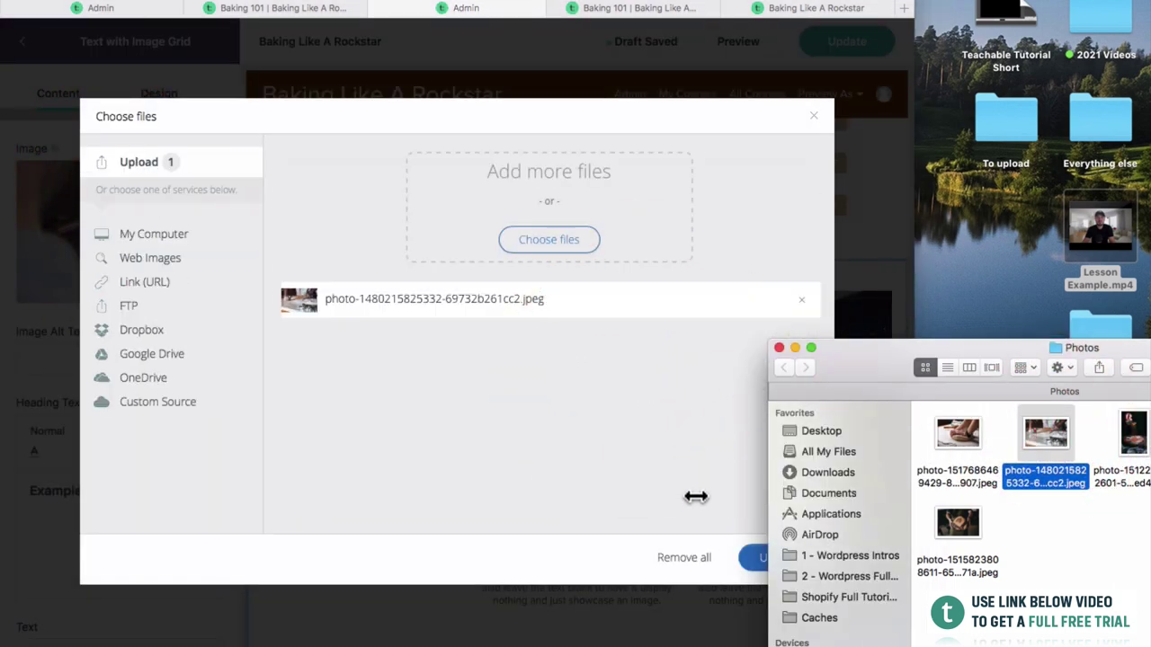
{"action": "left_click", "coordinate": [722, 524]}
{"action": "left_click", "coordinate": [768, 557]}
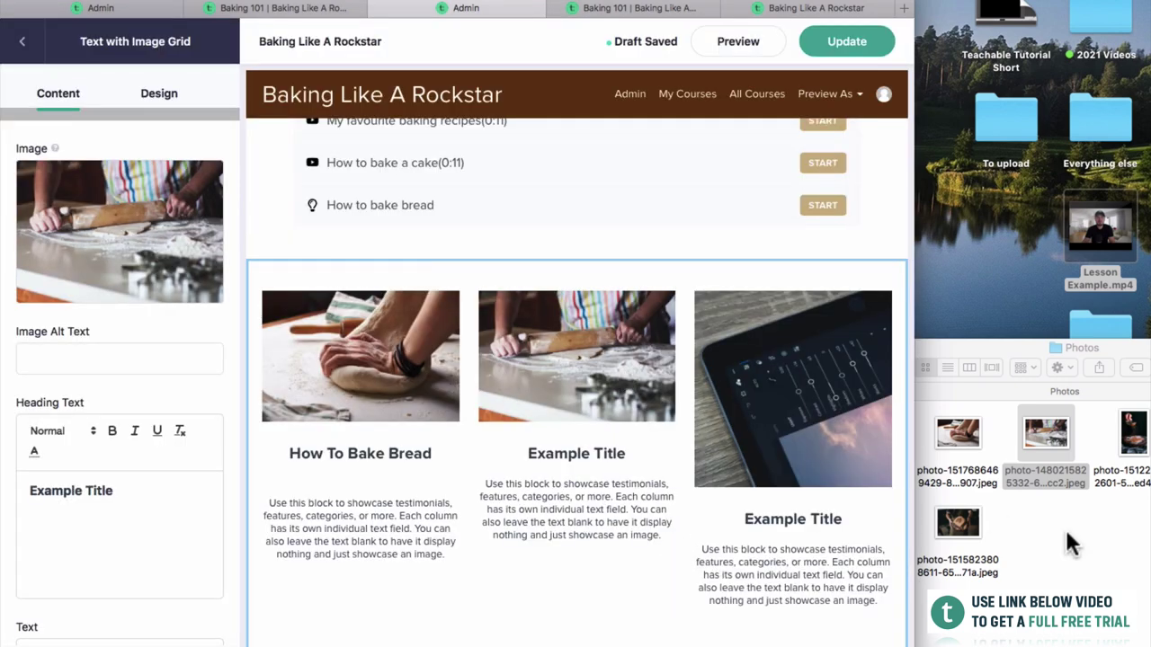
{"action": "left_click_drag", "start_coordinate": [1003, 349], "coordinate": [1098, 430]}
Head the second column 'How To Roll Dough'.
{"action": "left_click_drag", "start_coordinate": [124, 491], "coordinate": [38, 490]}
{"action": "type", "text": "How To"}
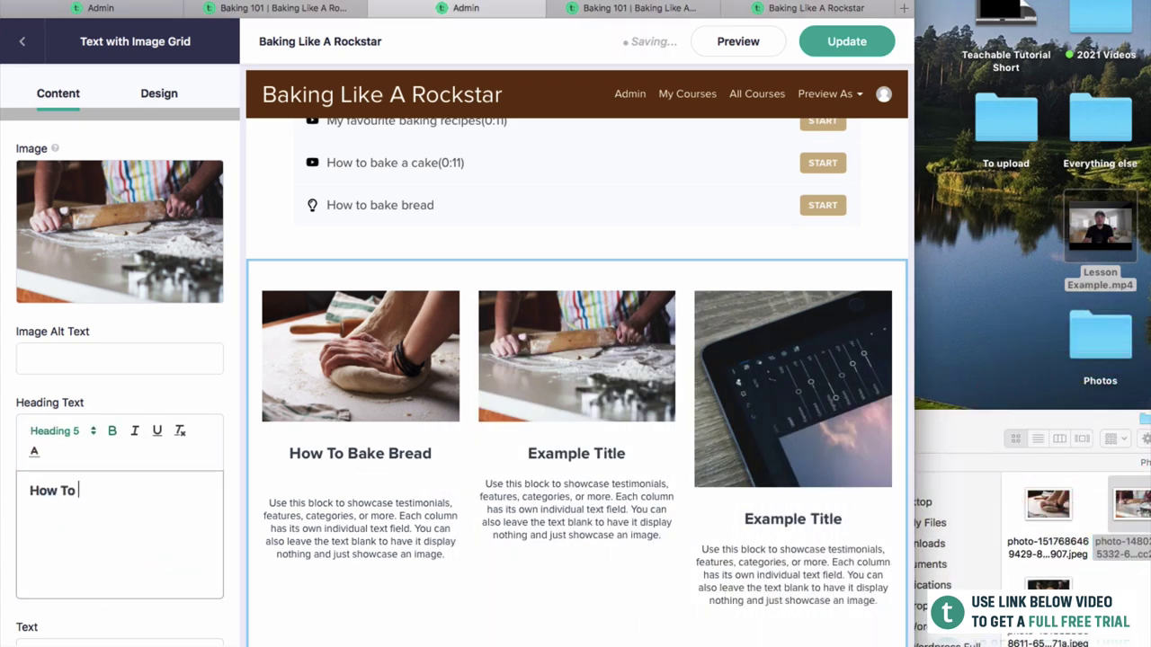
{"action": "type", "text": " Roll Bres"}
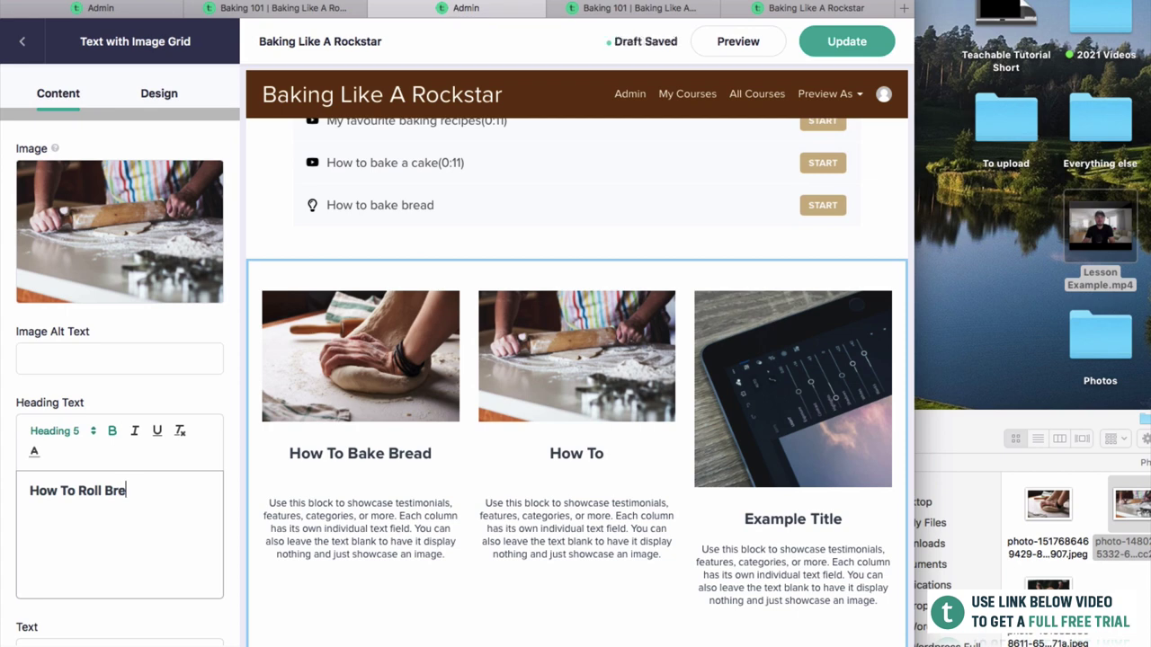
{"action": "scroll", "coordinate": [119, 378], "scroll_direction": "down", "scroll_amount": 5}
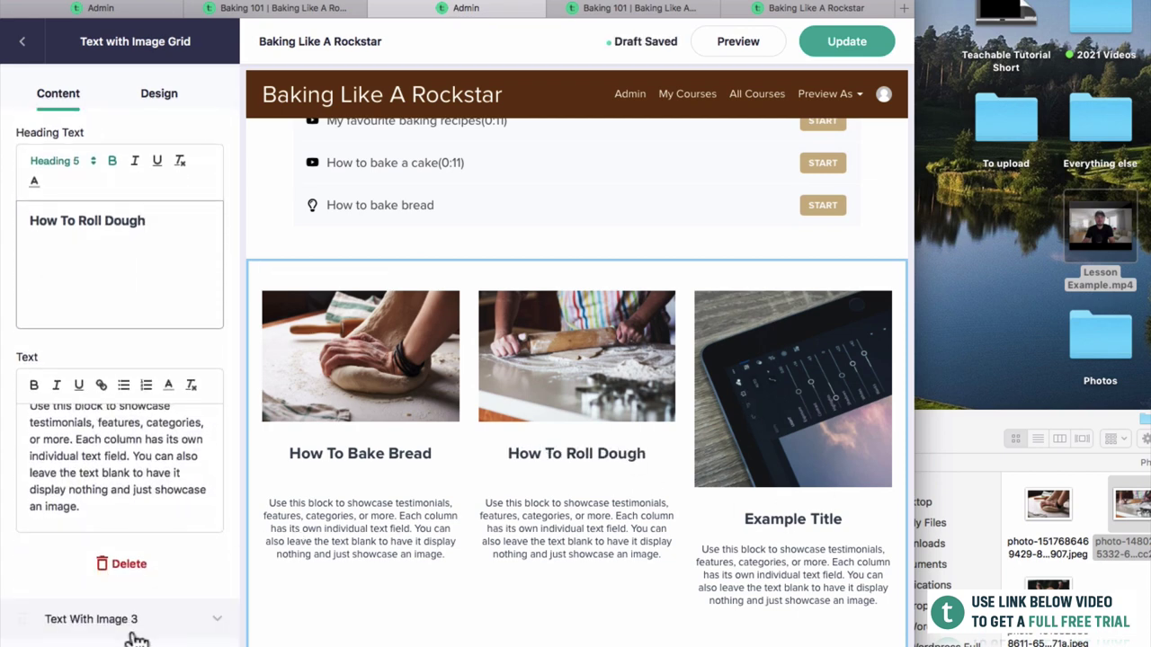
Give the third grid column the crusty round loaf photo.
{"action": "left_click", "coordinate": [135, 620]}
{"action": "scroll", "coordinate": [90, 450], "scroll_direction": "down", "scroll_amount": 2}
{"action": "scroll", "coordinate": [135, 360], "scroll_direction": "up", "scroll_amount": 6}
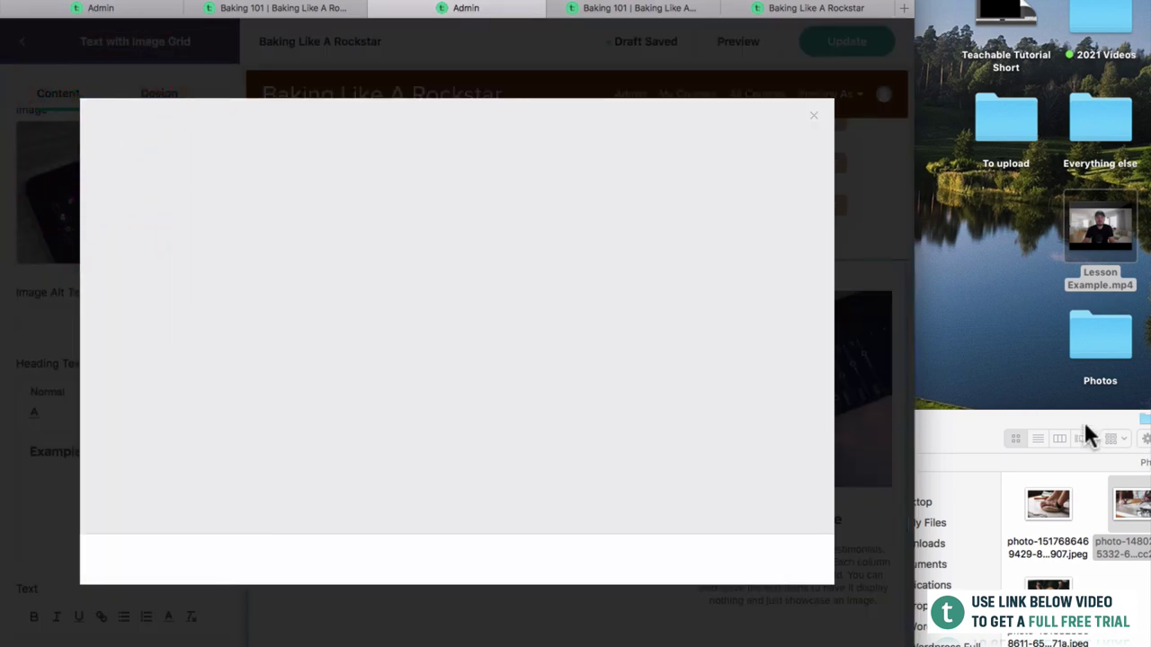
{"action": "left_click_drag", "start_coordinate": [1083, 420], "coordinate": [839, 344]}
{"action": "left_click", "coordinate": [827, 522]}
{"action": "key", "text": "space"}
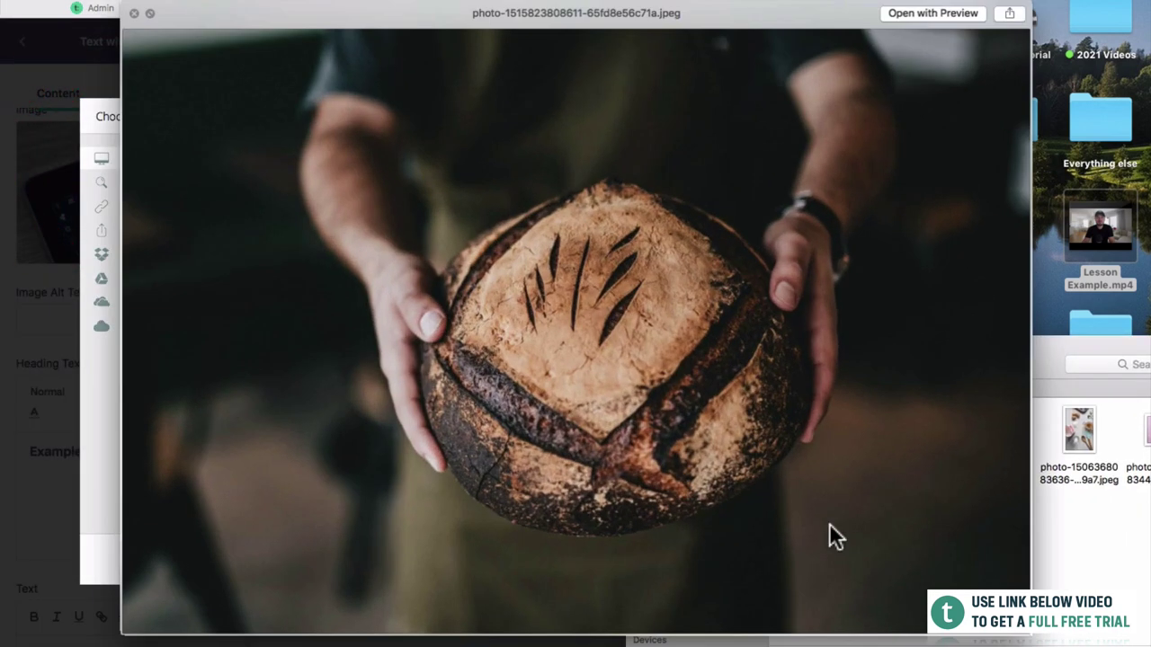
{"action": "key", "text": "Up"}
{"action": "key", "text": "Down"}
{"action": "key", "text": "space"}
{"action": "left_click_drag", "start_coordinate": [854, 559], "coordinate": [527, 309]}
{"action": "left_click_drag", "start_coordinate": [675, 348], "coordinate": [912, 403]}
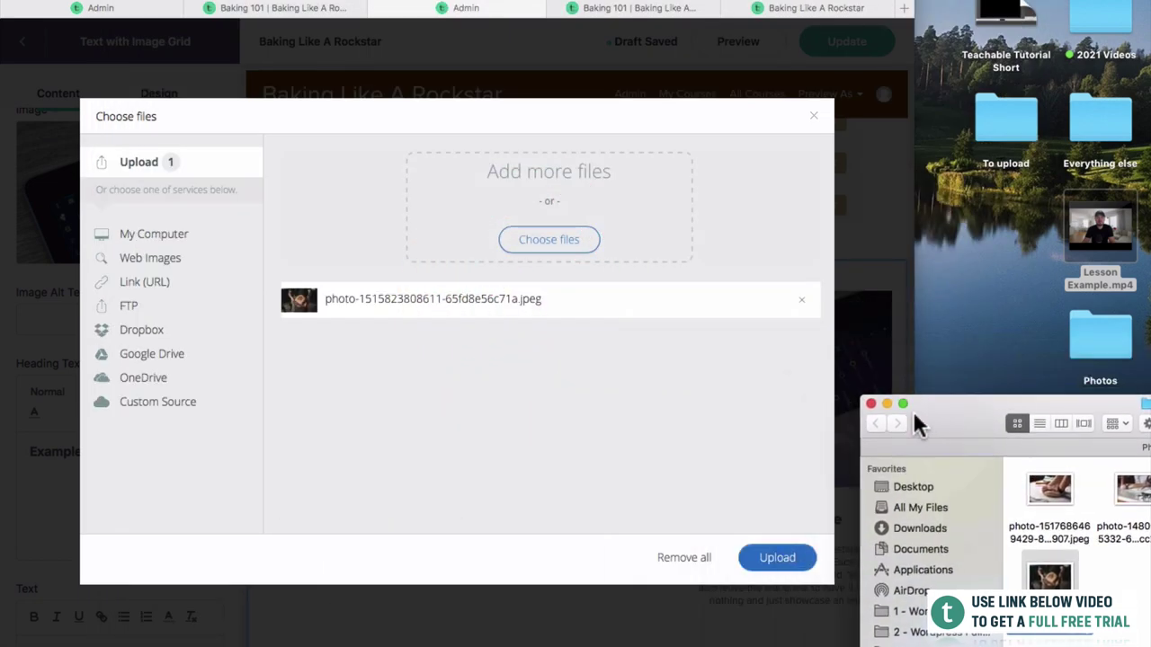
{"action": "left_click", "coordinate": [755, 553]}
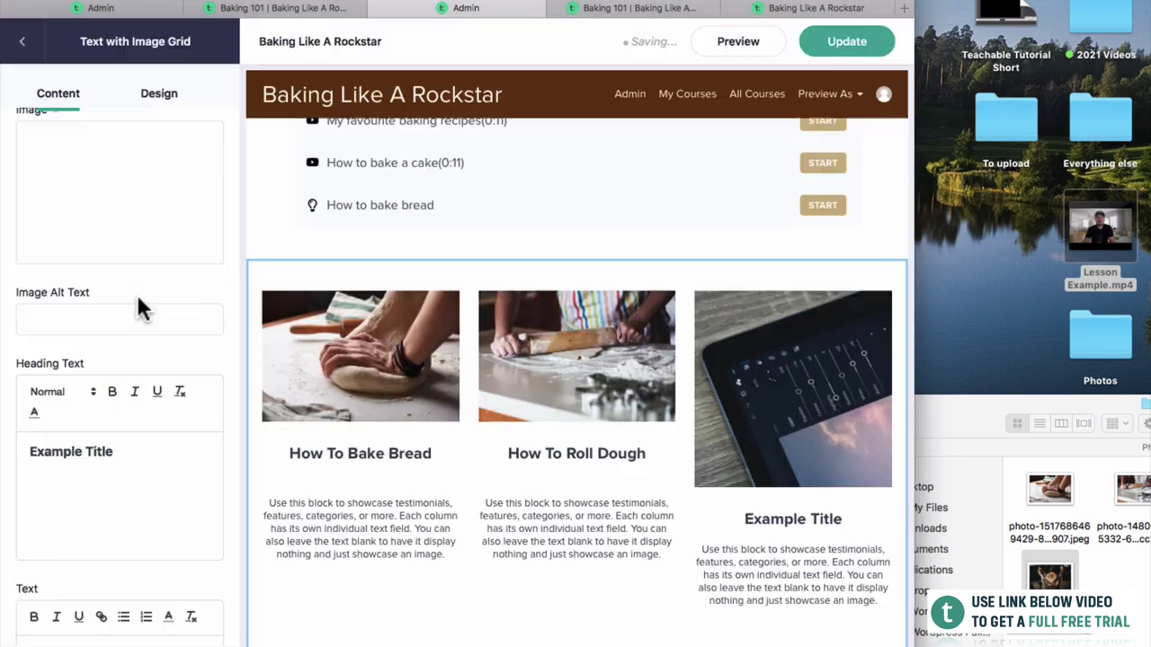
Head the third column 'How To Score Bread', styled like the second column's heading.
{"action": "left_click_drag", "start_coordinate": [134, 441], "coordinate": [17, 442]}
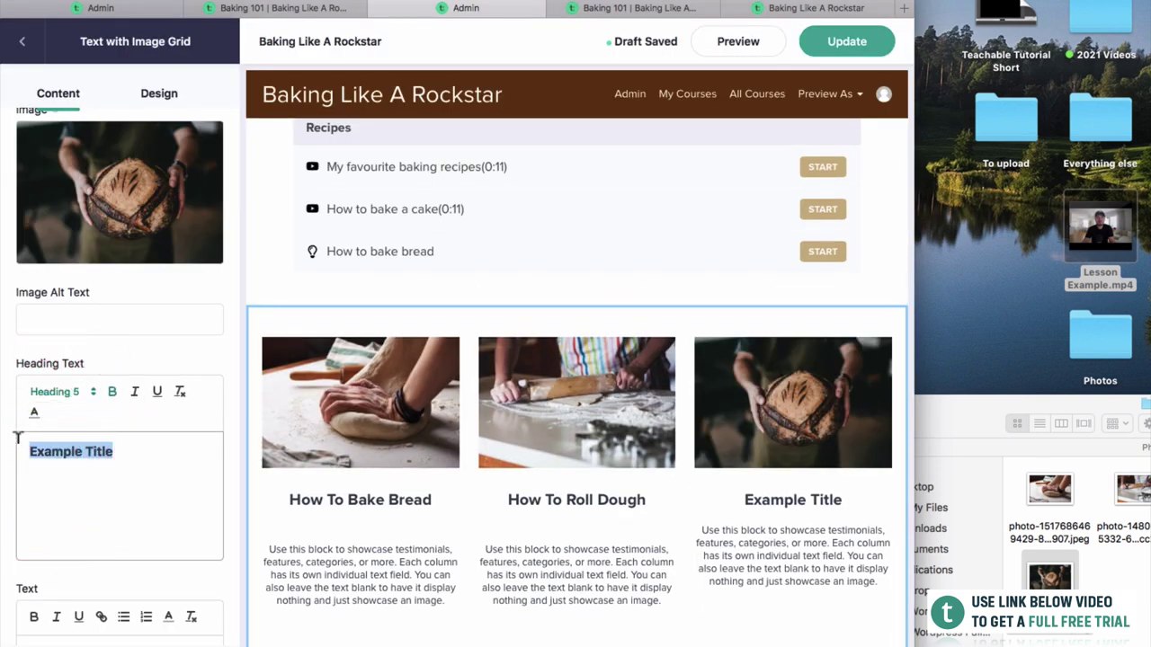
{"action": "type", "text": "Th"}
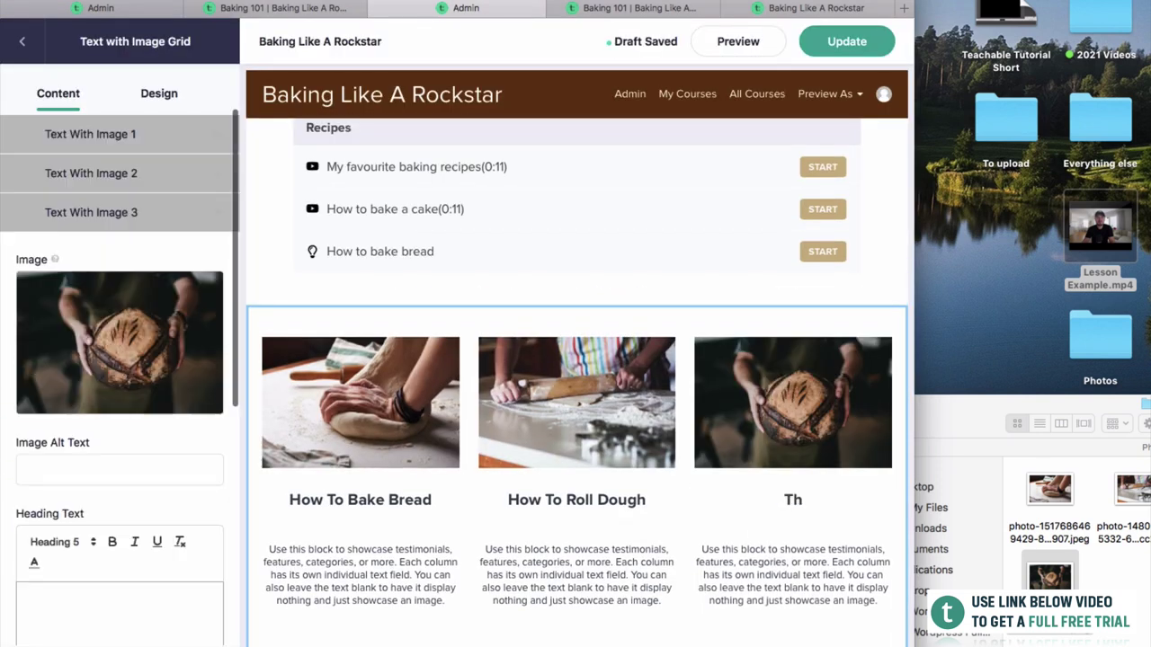
{"action": "type", "text": "How To Score Bread"}
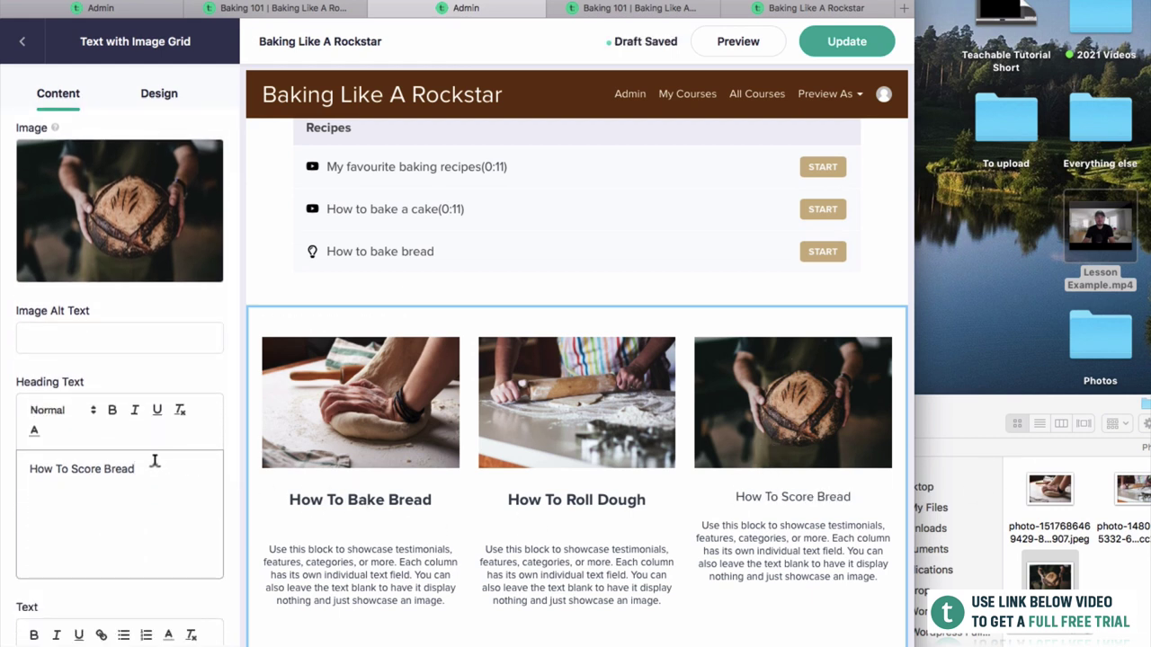
{"action": "left_click_drag", "start_coordinate": [145, 468], "coordinate": [26, 476]}
{"action": "scroll", "coordinate": [112, 420], "scroll_direction": "up", "scroll_amount": 3}
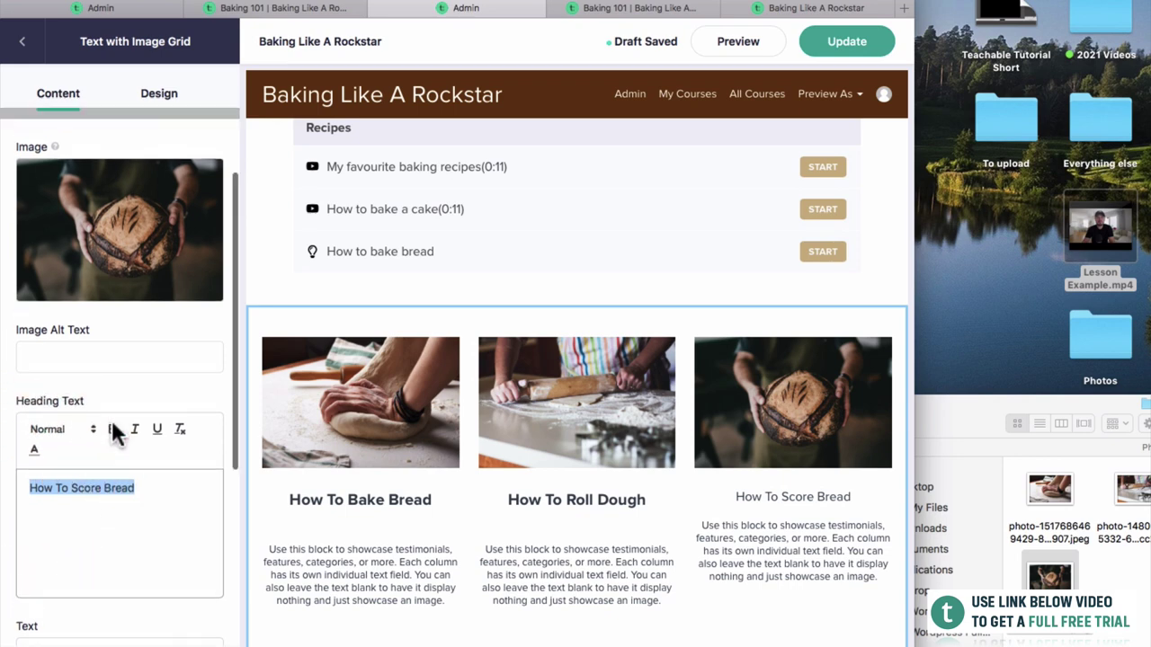
{"action": "left_click", "coordinate": [93, 175]}
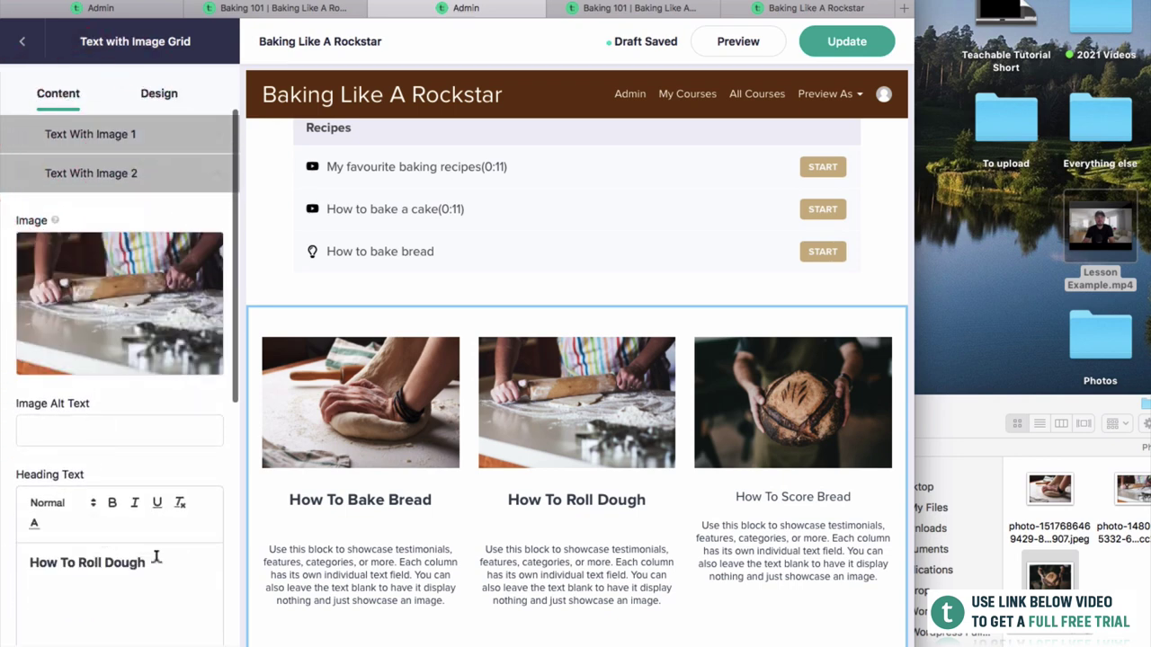
{"action": "left_click_drag", "start_coordinate": [155, 557], "coordinate": [12, 554]}
{"action": "key", "text": "super+c"}
{"action": "scroll", "coordinate": [117, 377], "scroll_direction": "down", "scroll_amount": 5}
{"action": "left_click", "coordinate": [110, 537]}
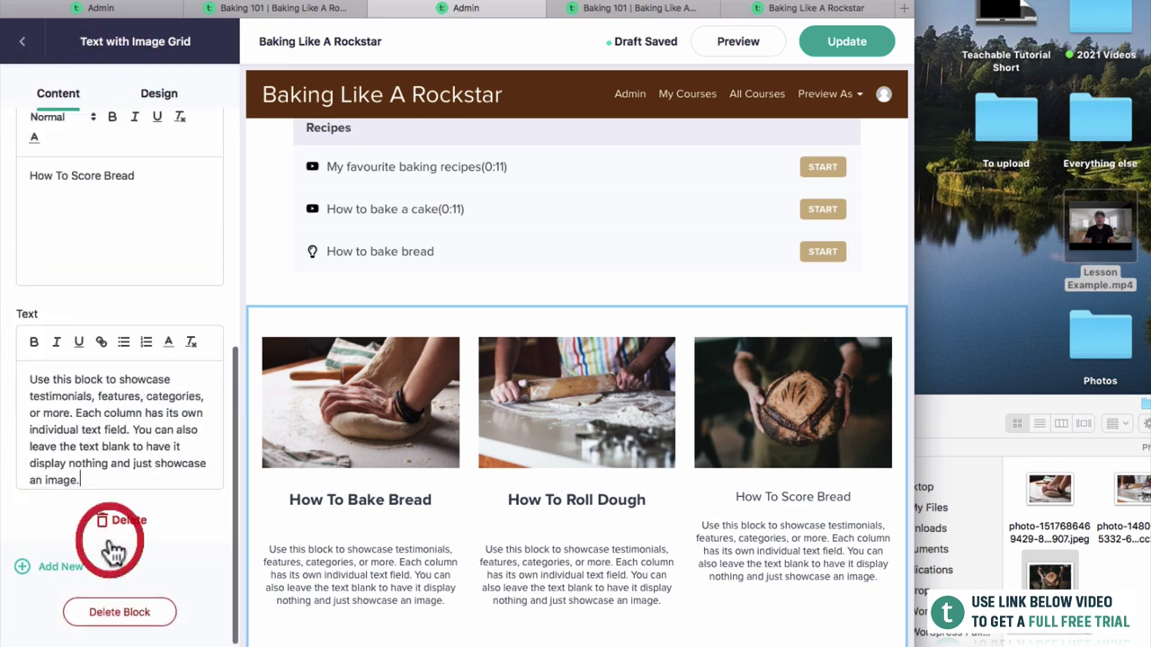
{"action": "left_click_drag", "start_coordinate": [128, 185], "coordinate": [9, 185]}
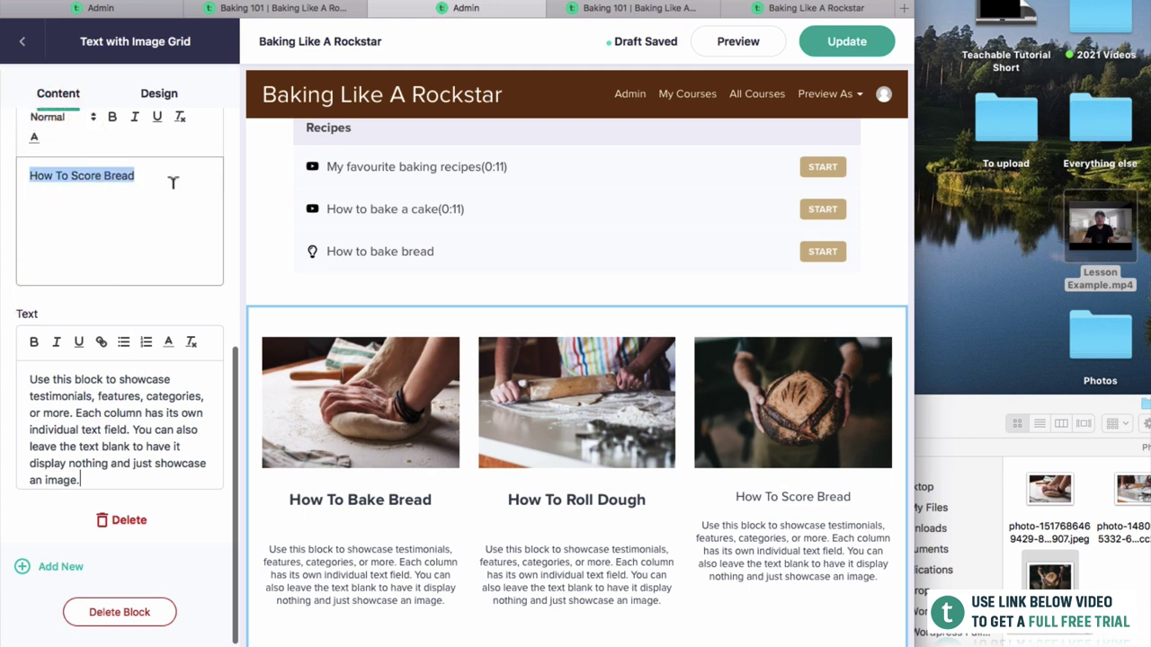
{"action": "key", "text": "super+v"}
{"action": "double_click", "coordinate": [81, 195]}
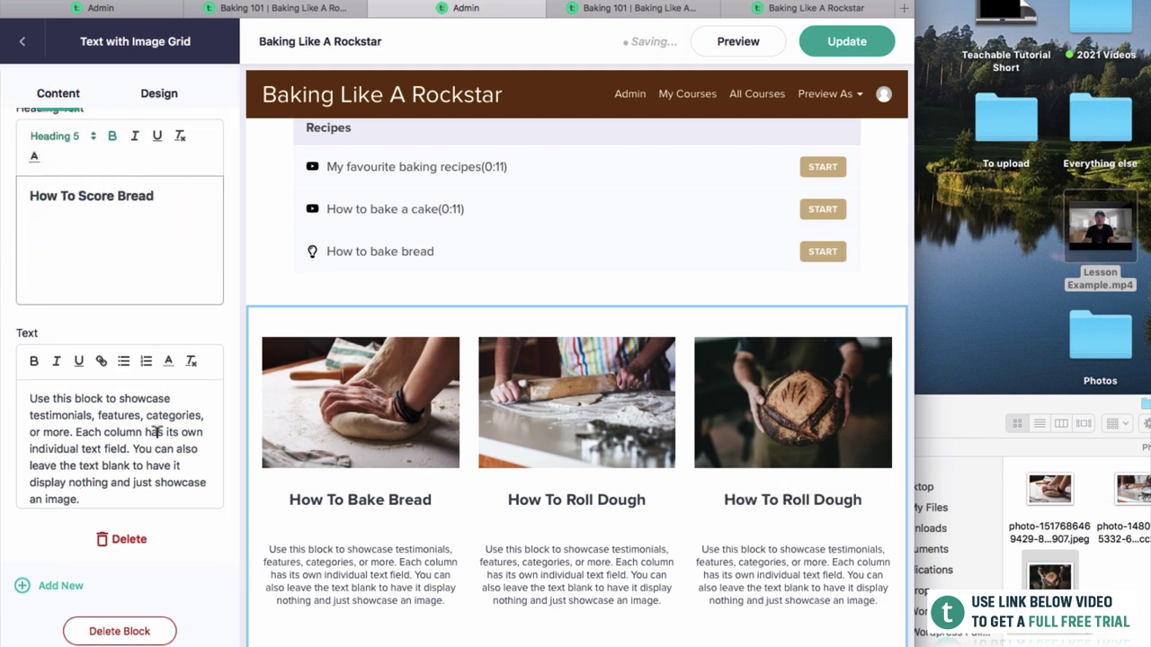
Review all three column headings and publish the page changes.
{"action": "scroll", "coordinate": [106, 310], "scroll_direction": "up", "scroll_amount": 10}
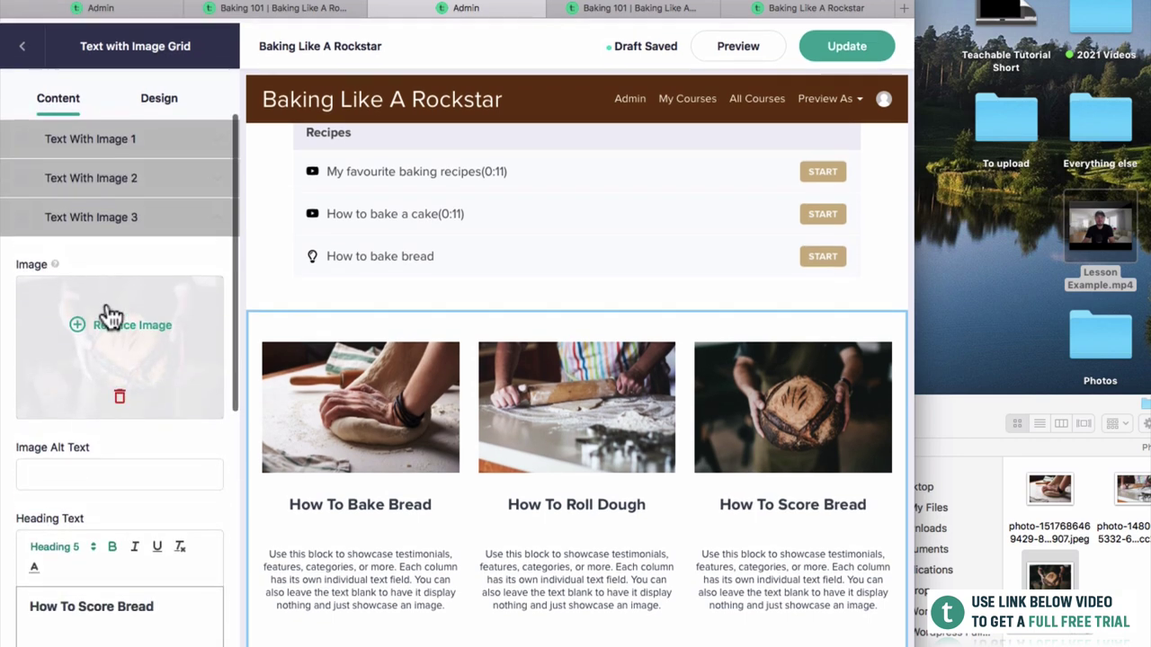
{"action": "scroll", "coordinate": [116, 449], "scroll_direction": "down", "scroll_amount": 3}
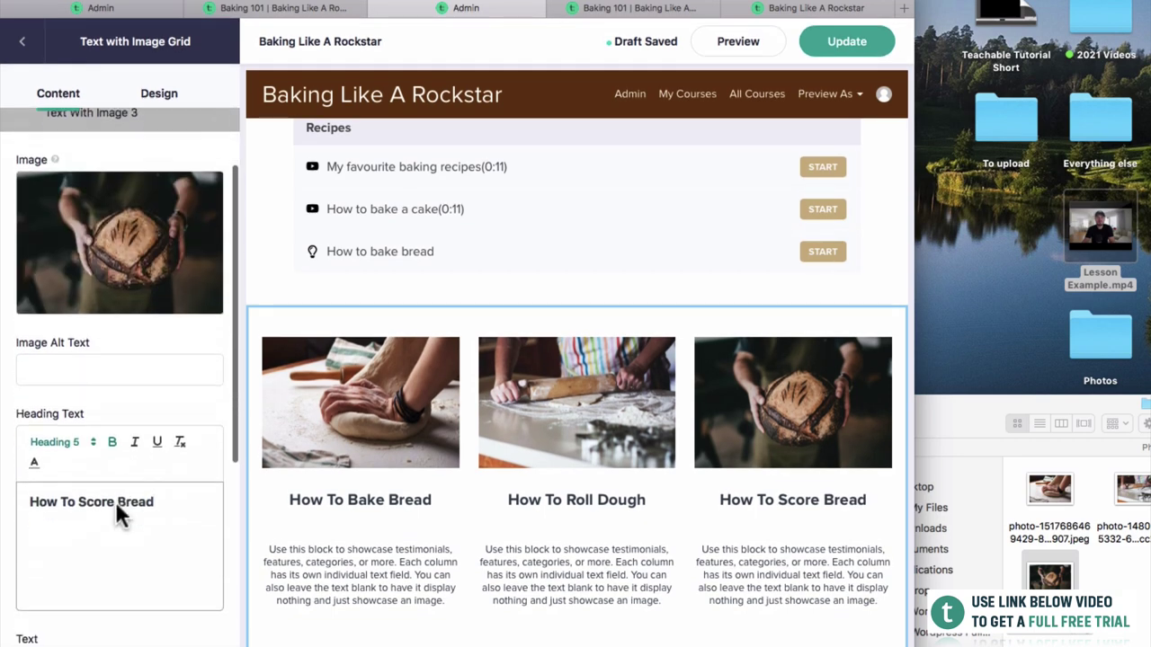
{"action": "scroll", "coordinate": [116, 502], "scroll_direction": "down", "scroll_amount": 1}
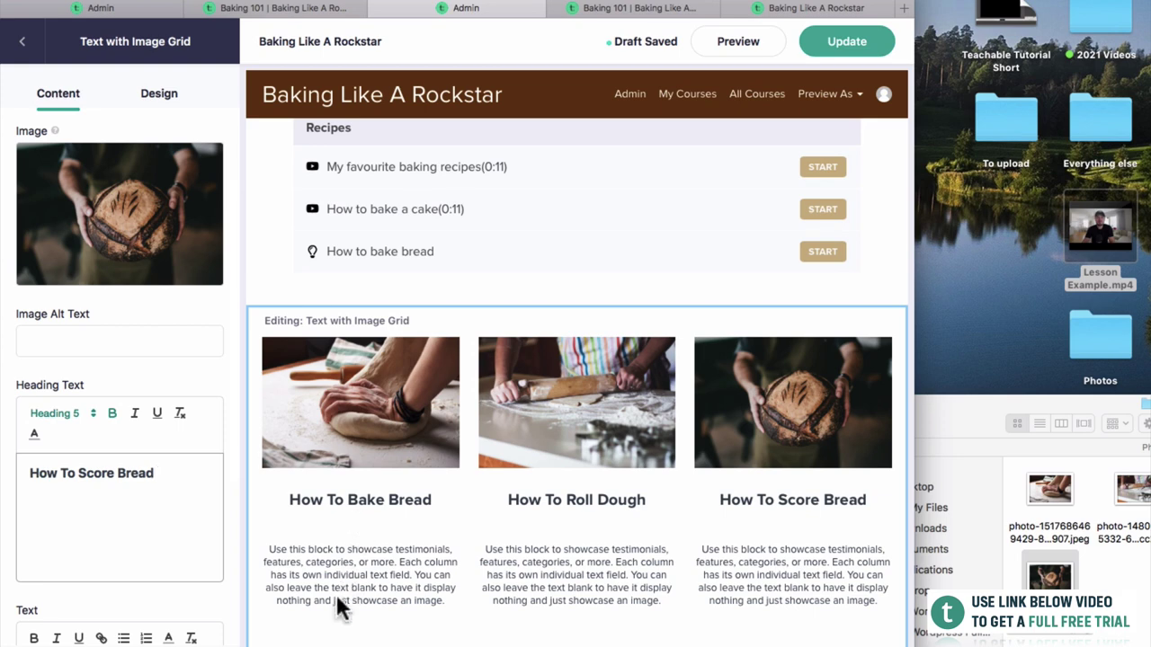
{"action": "scroll", "coordinate": [126, 521], "scroll_direction": "down", "scroll_amount": 4}
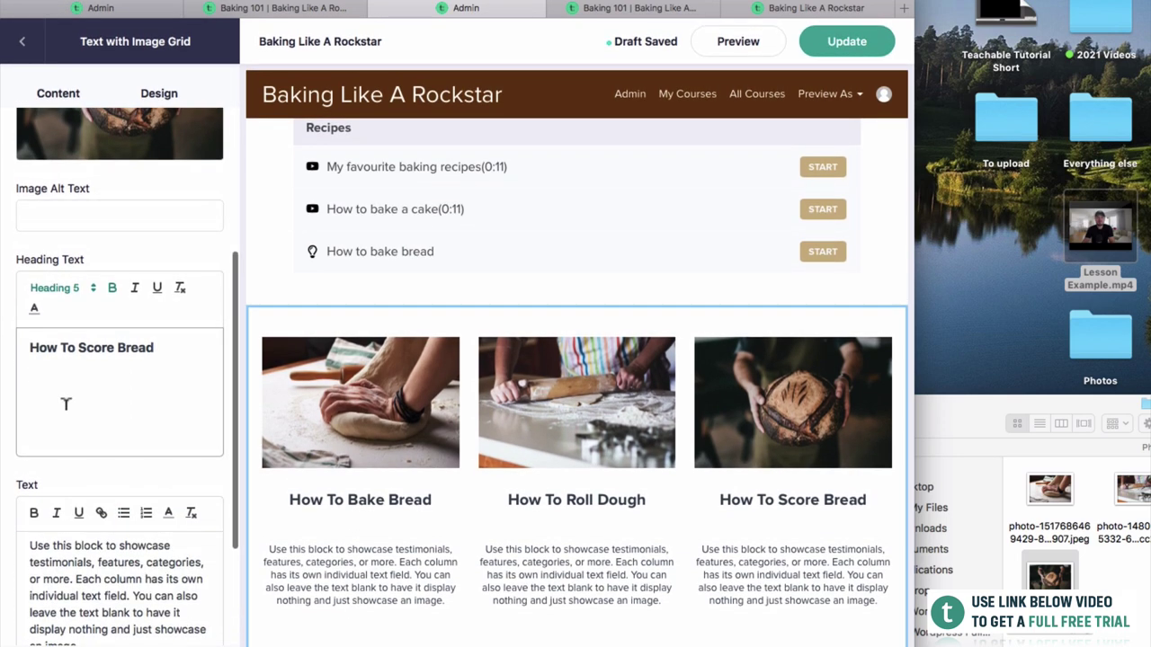
{"action": "scroll", "coordinate": [66, 403], "scroll_direction": "up", "scroll_amount": 6}
{"action": "left_click", "coordinate": [77, 167]}
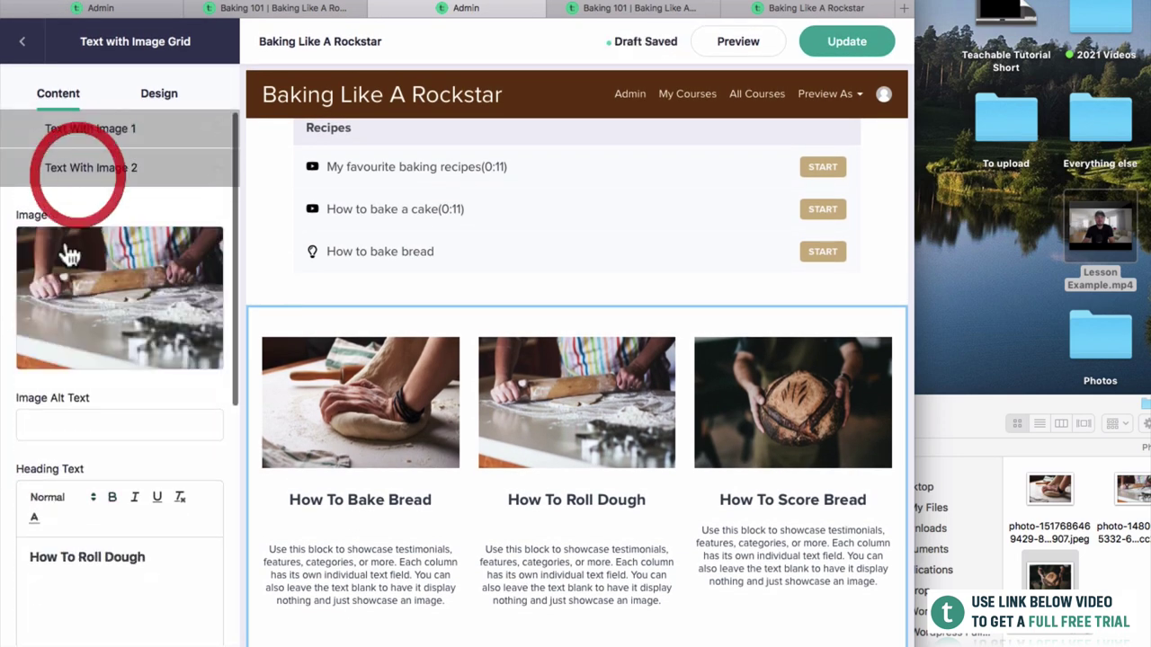
{"action": "left_click", "coordinate": [63, 558]}
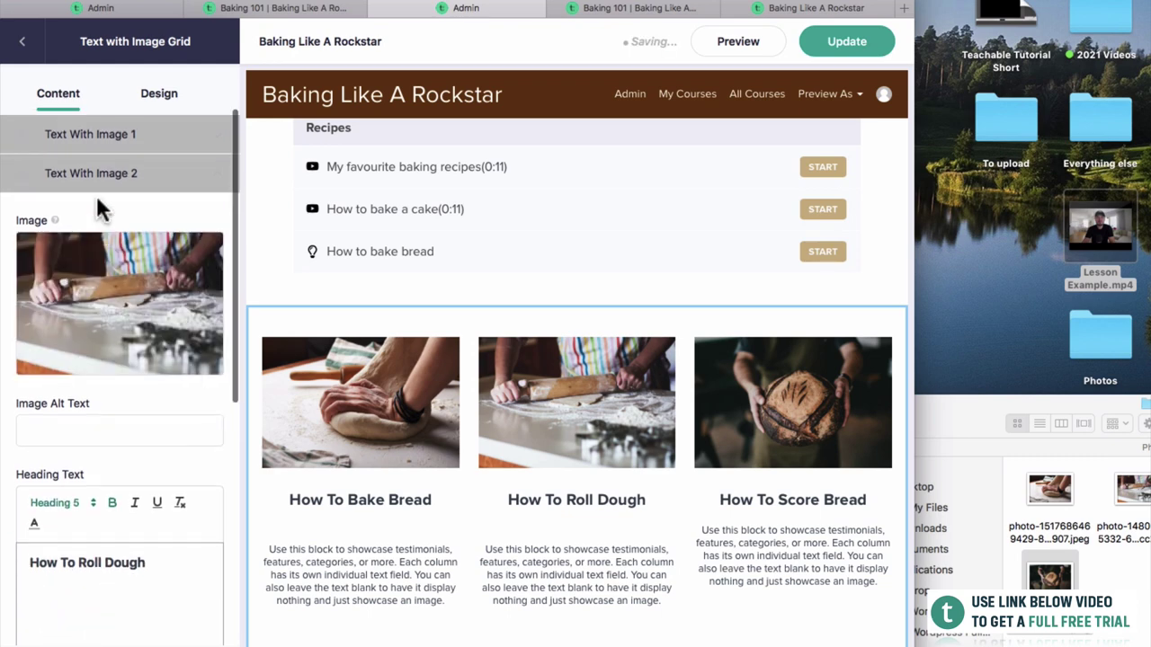
{"action": "left_click", "coordinate": [85, 134]}
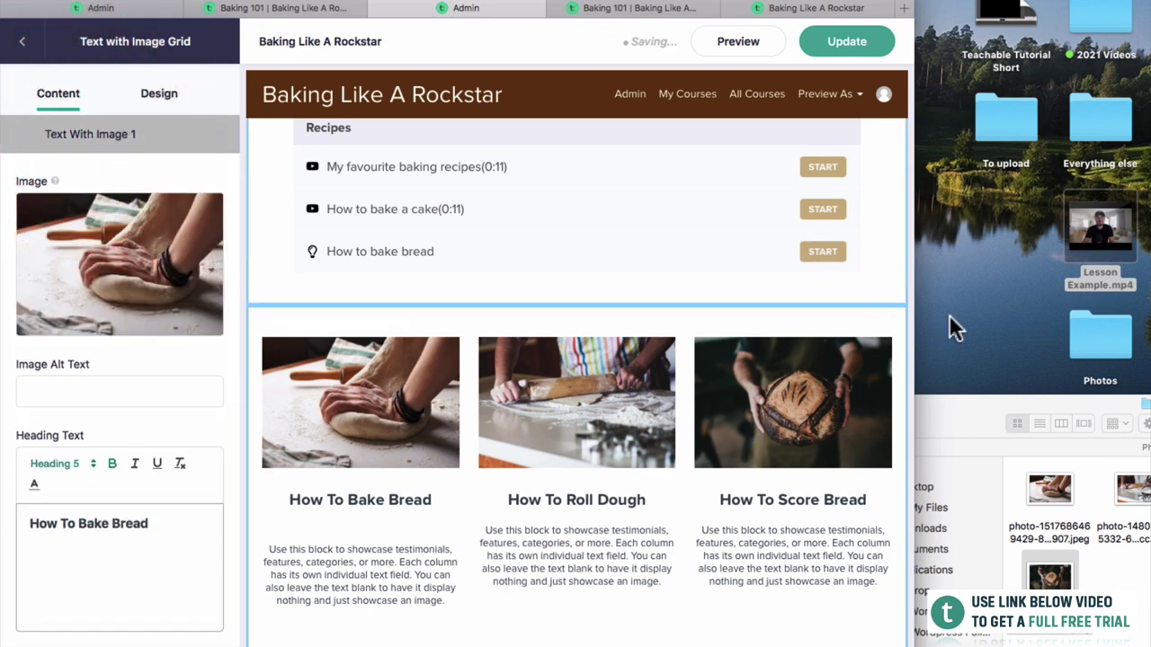
{"action": "left_click", "coordinate": [846, 42]}
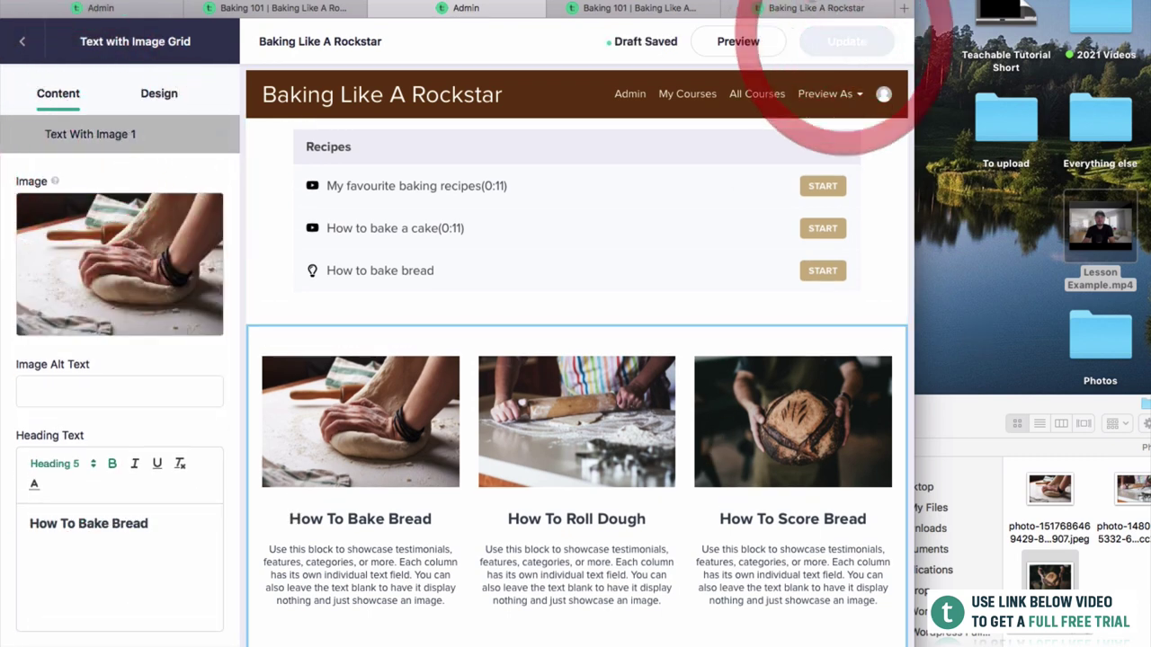
{"action": "left_click", "coordinate": [814, 9]}
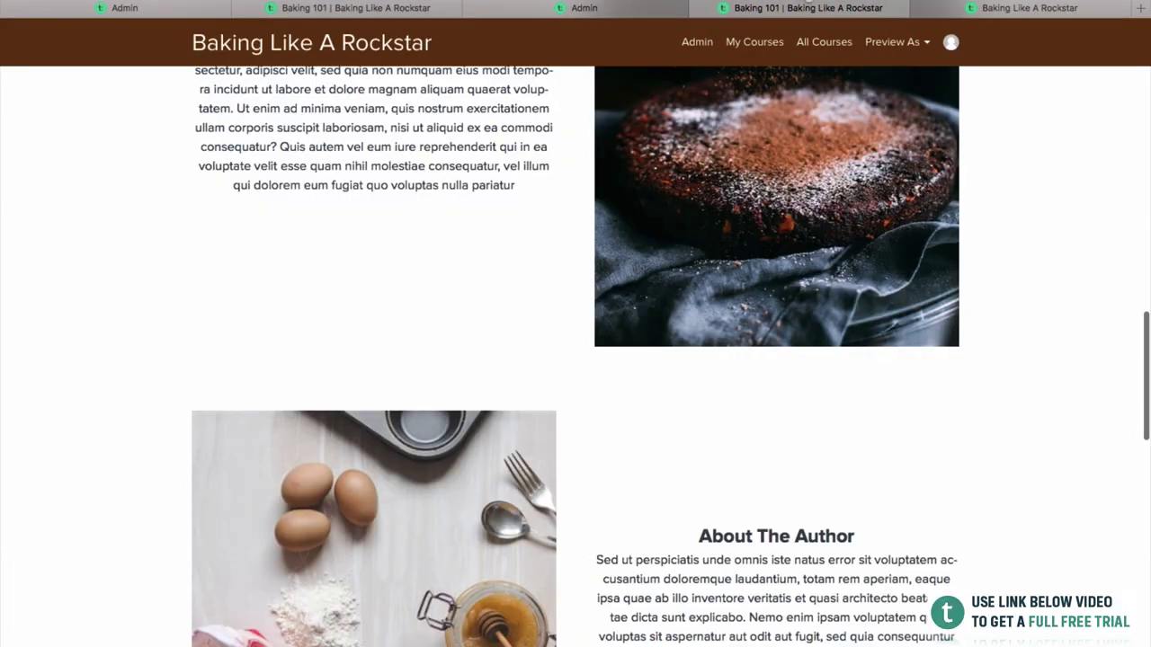
{"action": "scroll", "coordinate": [813, 199], "scroll_direction": "up", "scroll_amount": 10}
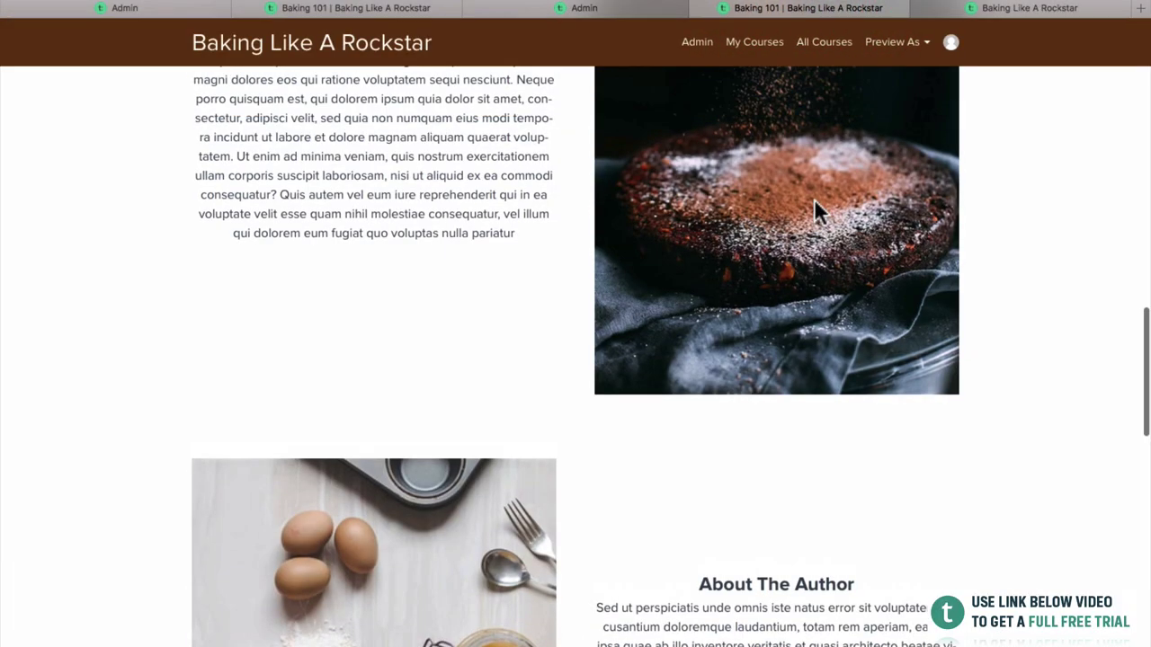
{"action": "scroll", "coordinate": [813, 228], "scroll_direction": "down", "scroll_amount": 11}
{"action": "scroll", "coordinate": [813, 227], "scroll_direction": "down", "scroll_amount": 8}
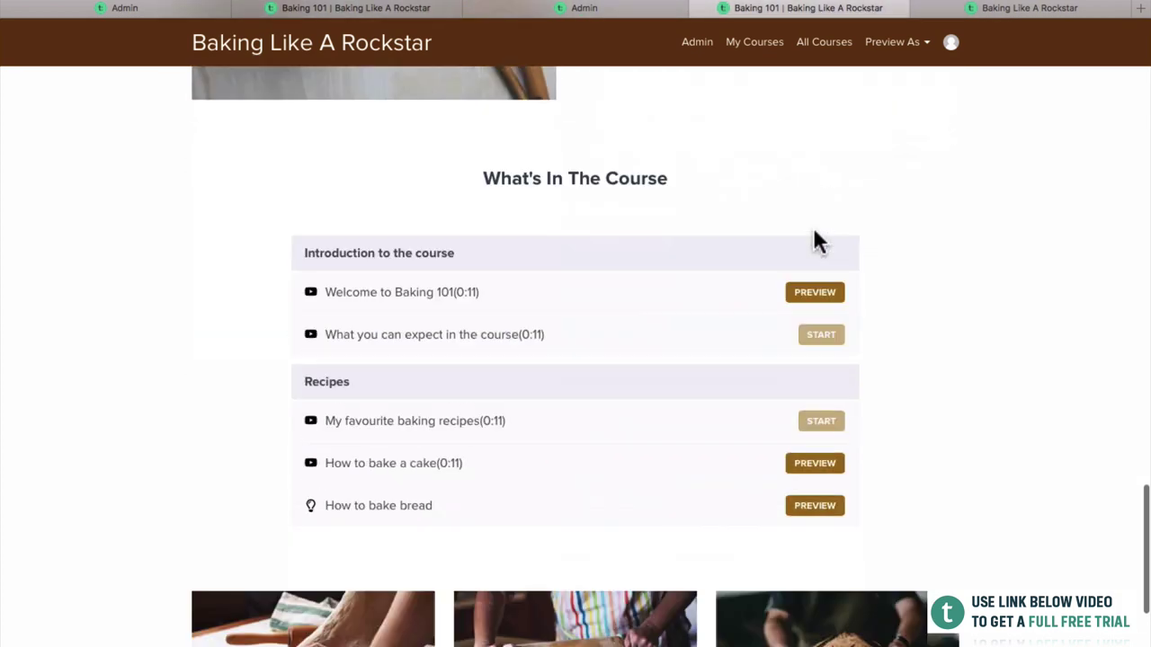
{"action": "scroll", "coordinate": [650, 405], "scroll_direction": "down", "scroll_amount": 3}
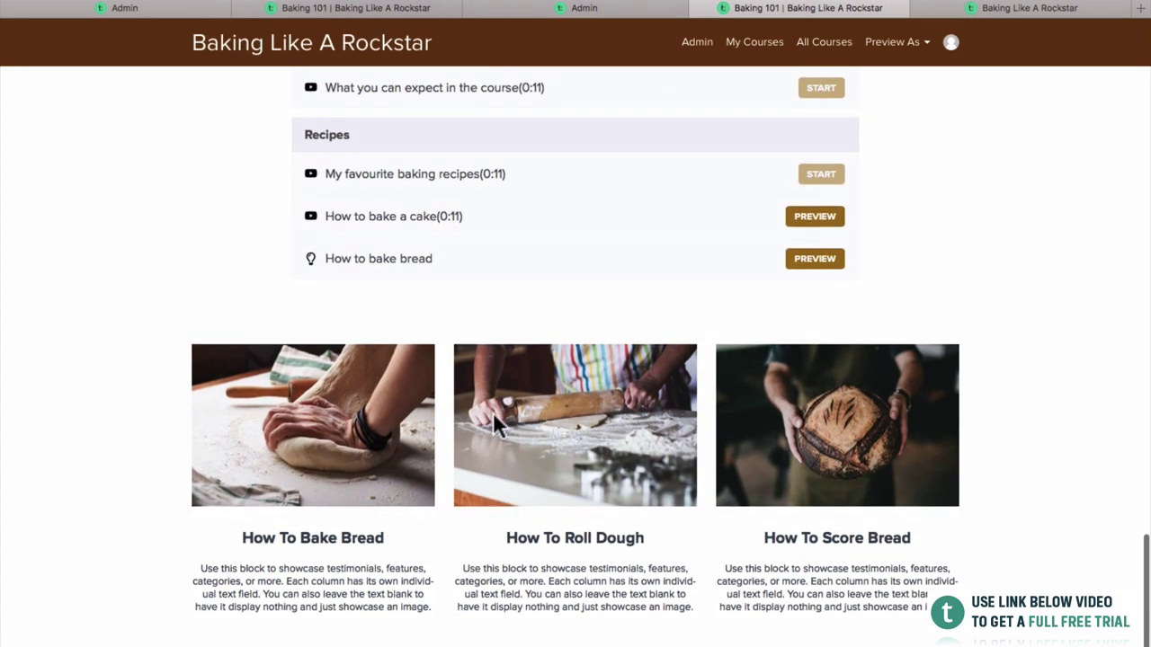
{"action": "left_click", "coordinate": [598, 8]}
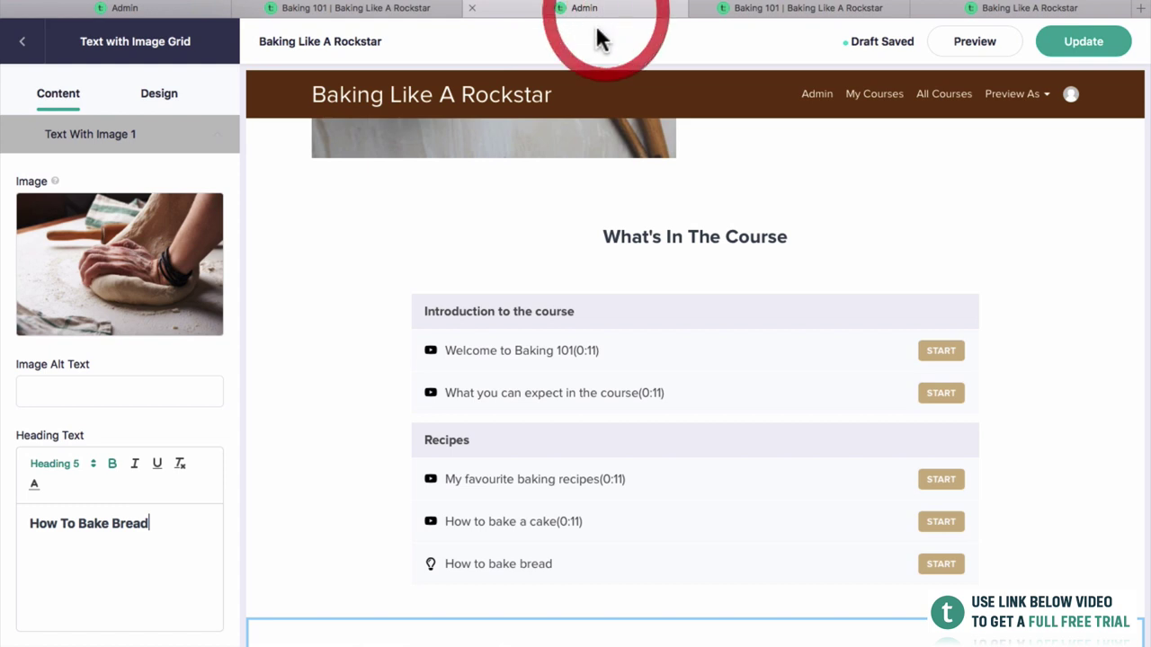
Set the grid block's gutter width to 40 in its Design settings.
{"action": "left_click", "coordinate": [159, 112]}
{"action": "scroll", "coordinate": [547, 452], "scroll_direction": "down", "scroll_amount": 4}
{"action": "scroll", "coordinate": [176, 520], "scroll_direction": "down", "scroll_amount": 2}
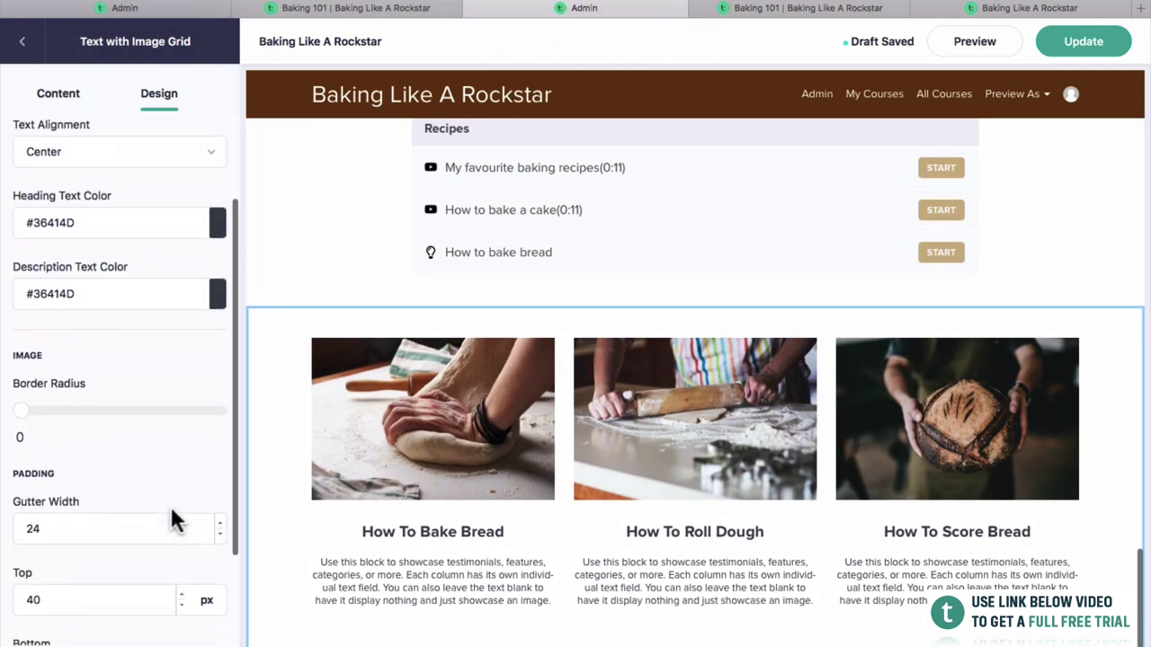
{"action": "scroll", "coordinate": [169, 504], "scroll_direction": "down", "scroll_amount": 3}
{"action": "double_click", "coordinate": [97, 396]}
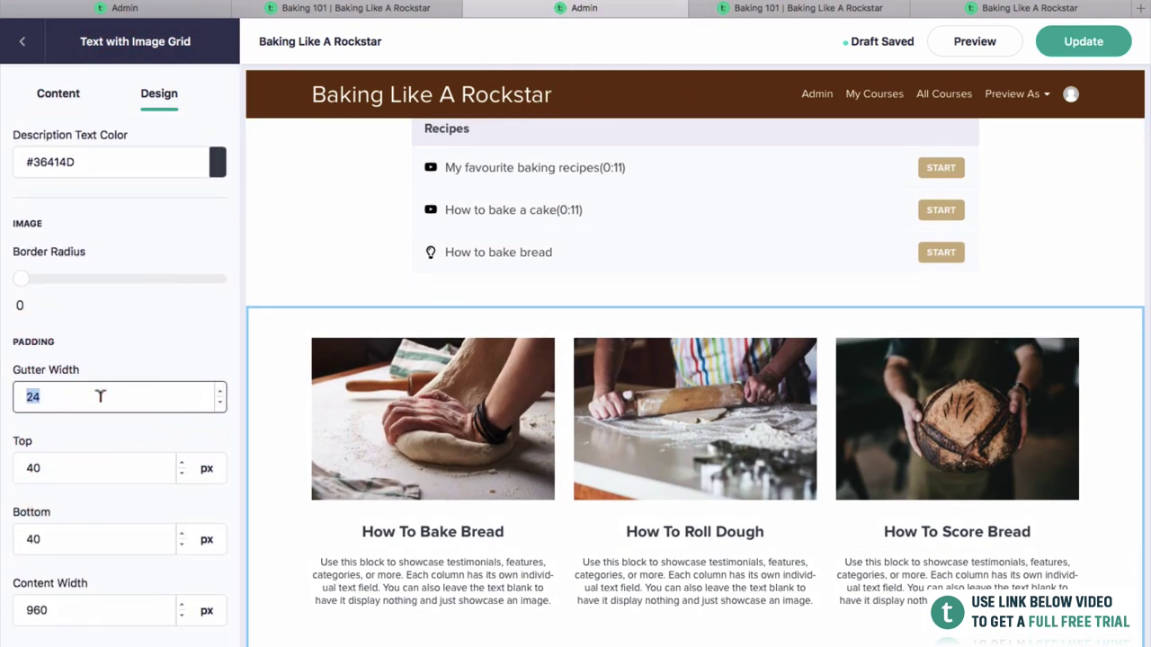
{"action": "type", "text": "40"}
{"action": "left_click", "coordinate": [131, 428]}
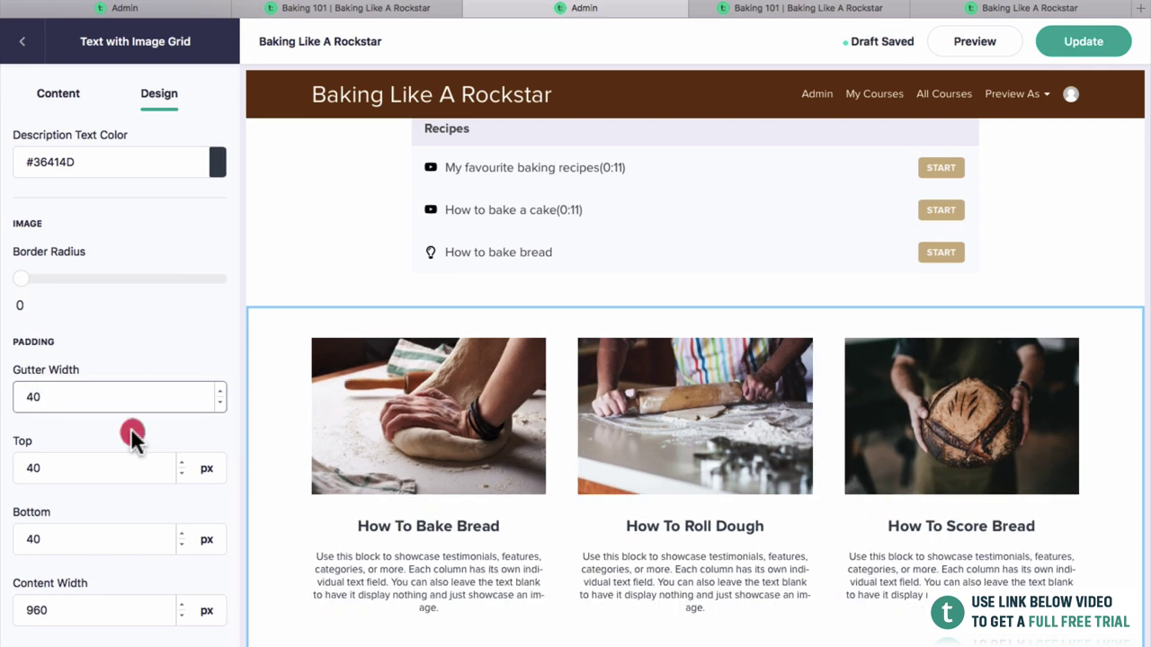
Set the grid block's content width to 1040 px.
{"action": "scroll", "coordinate": [135, 444], "scroll_direction": "up", "scroll_amount": 3}
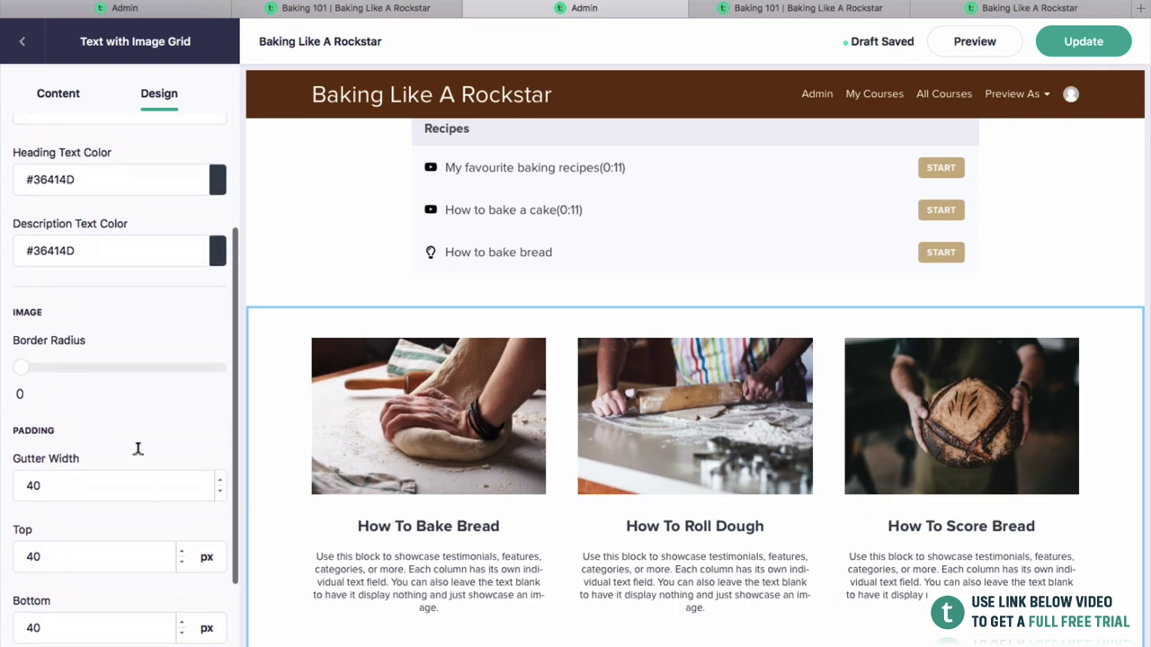
{"action": "scroll", "coordinate": [136, 452], "scroll_direction": "down", "scroll_amount": 3}
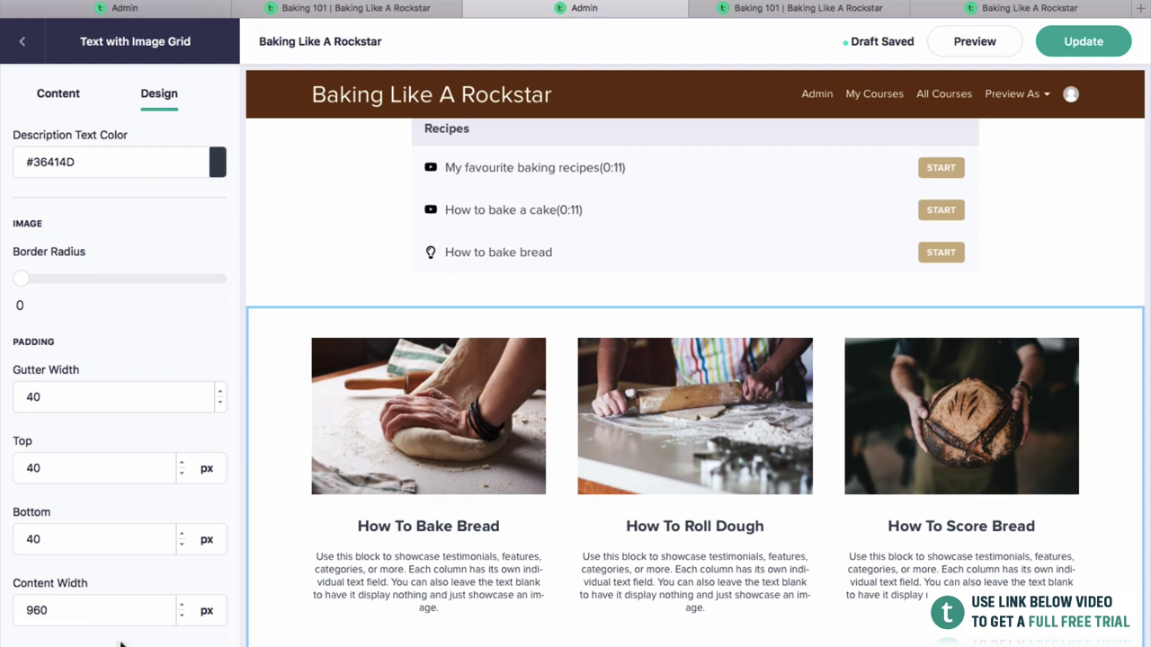
{"action": "double_click", "coordinate": [96, 610]}
{"action": "type", "text": "10"}
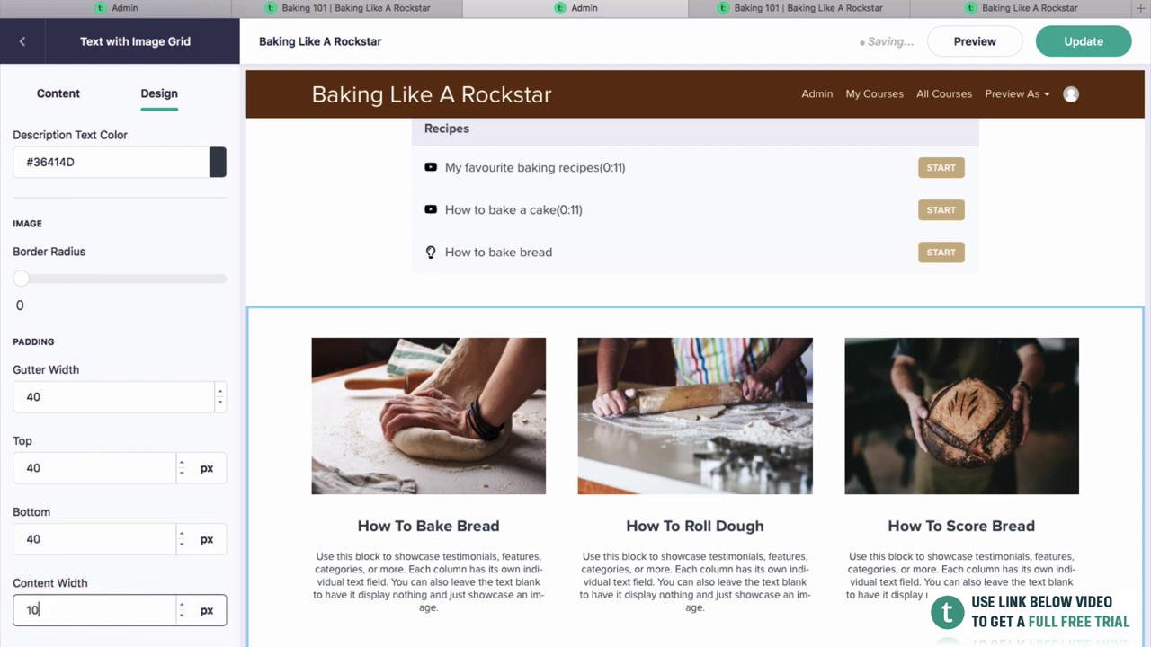
{"action": "type", "text": "40"}
{"action": "left_click", "coordinate": [122, 578]}
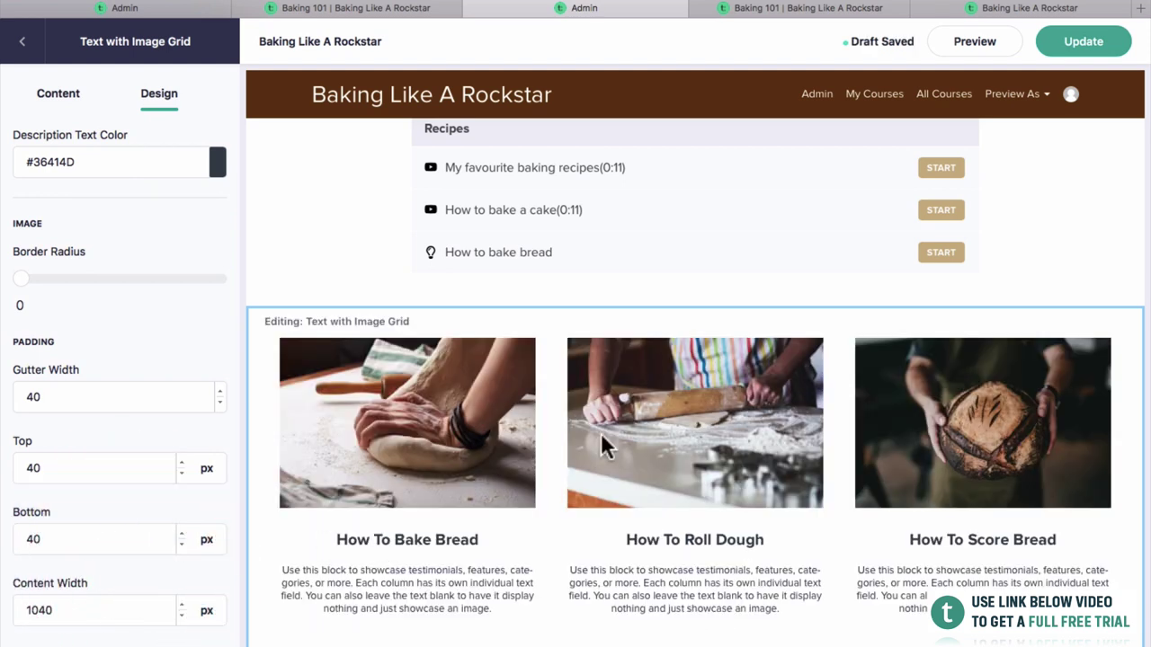
{"action": "scroll", "coordinate": [119, 342], "scroll_direction": "up", "scroll_amount": 5}
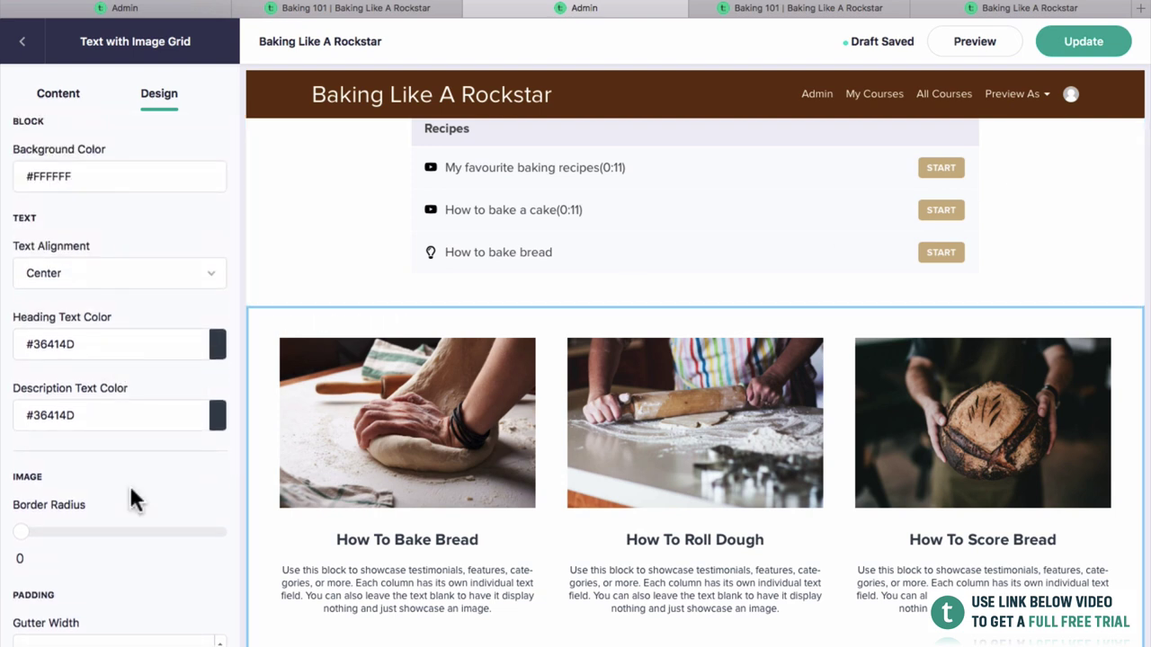
{"action": "scroll", "coordinate": [130, 490], "scroll_direction": "down", "scroll_amount": 5}
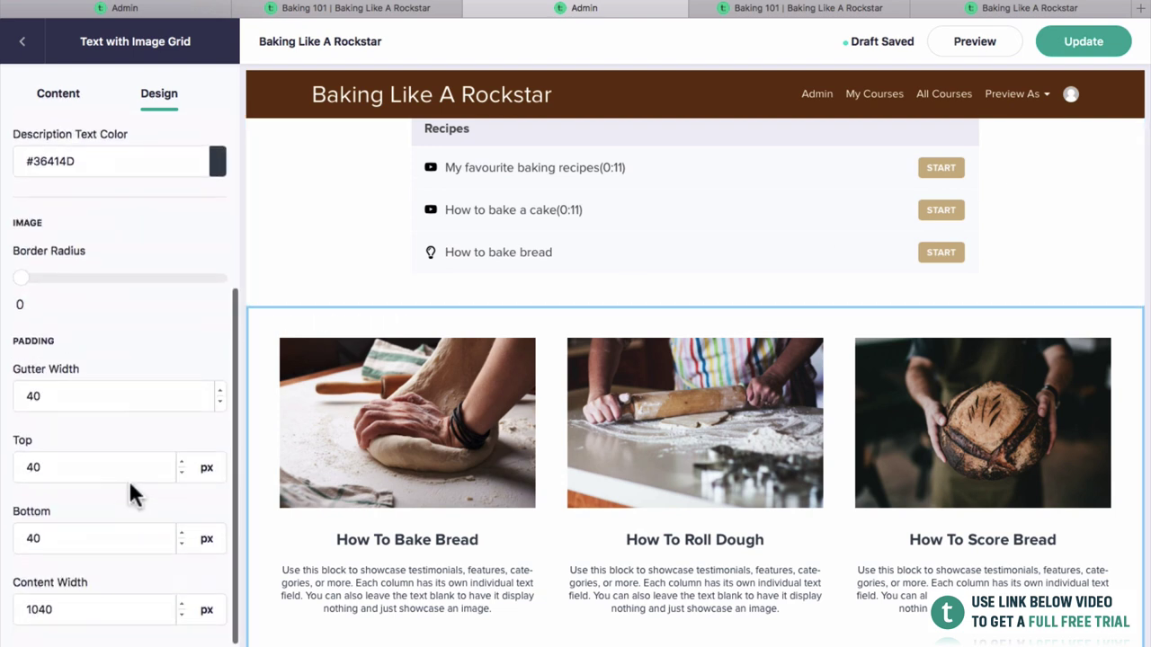
{"action": "scroll", "coordinate": [128, 465], "scroll_direction": "up", "scroll_amount": 5}
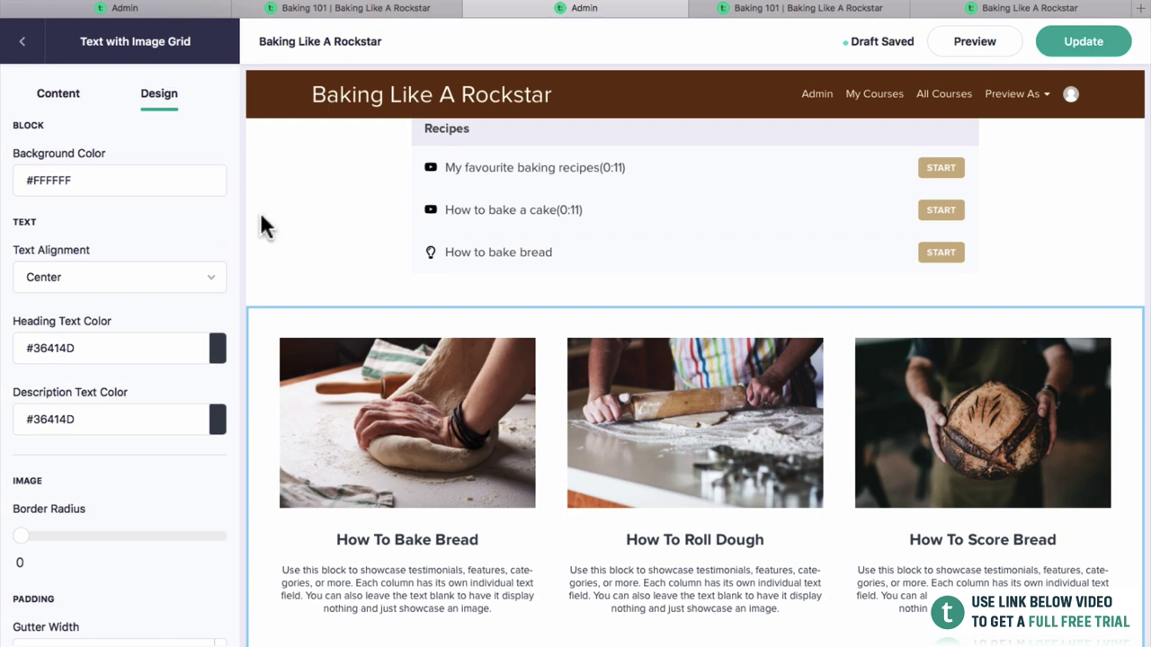
{"action": "scroll", "coordinate": [360, 270], "scroll_direction": "up", "scroll_amount": 3}
Publish the wider grid, check it on the live Baking 101 course page, and return to the editor.
{"action": "scroll", "coordinate": [584, 377], "scroll_direction": "down", "scroll_amount": 3}
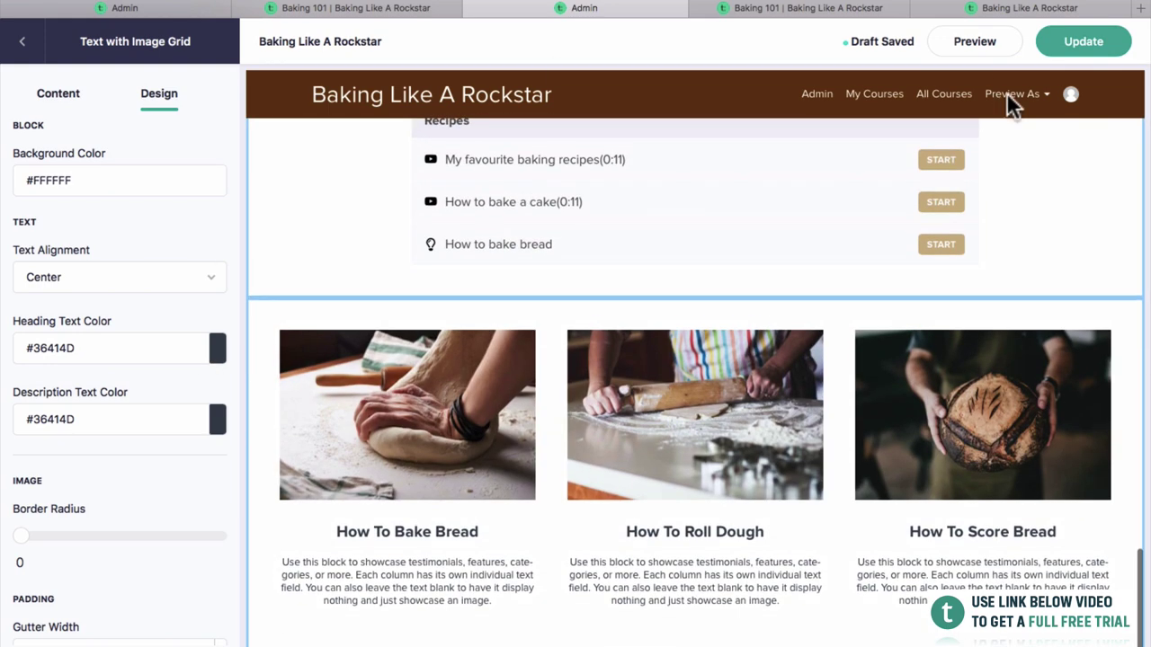
{"action": "left_click", "coordinate": [1094, 38]}
{"action": "left_click", "coordinate": [826, 9]}
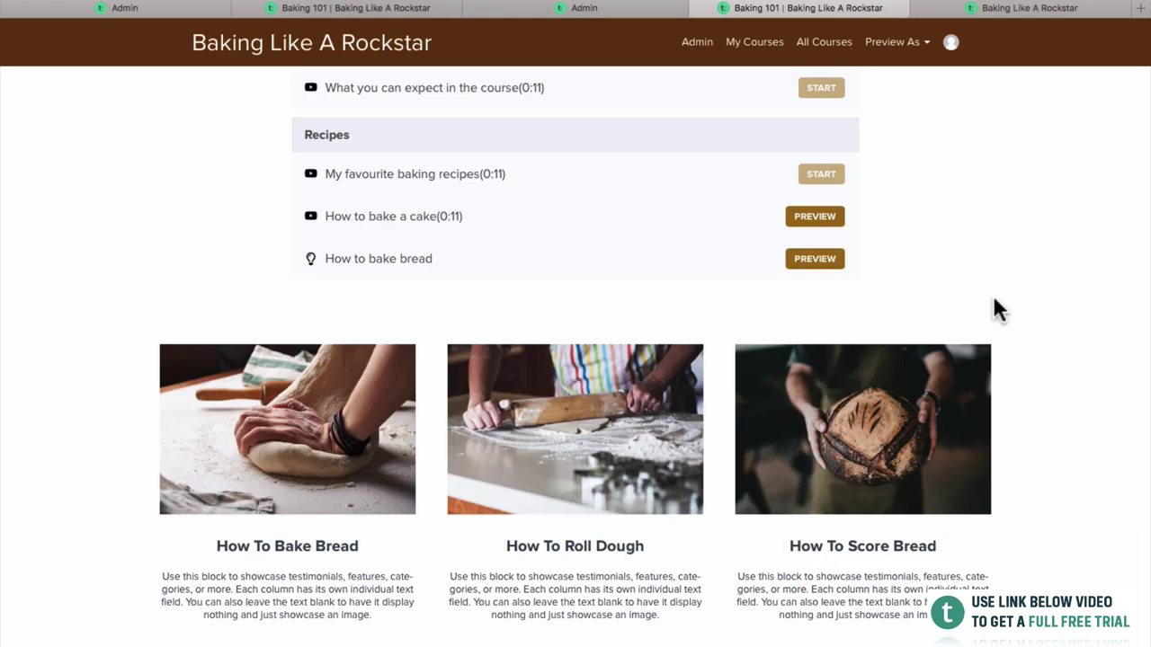
{"action": "scroll", "coordinate": [994, 302], "scroll_direction": "up", "scroll_amount": 3}
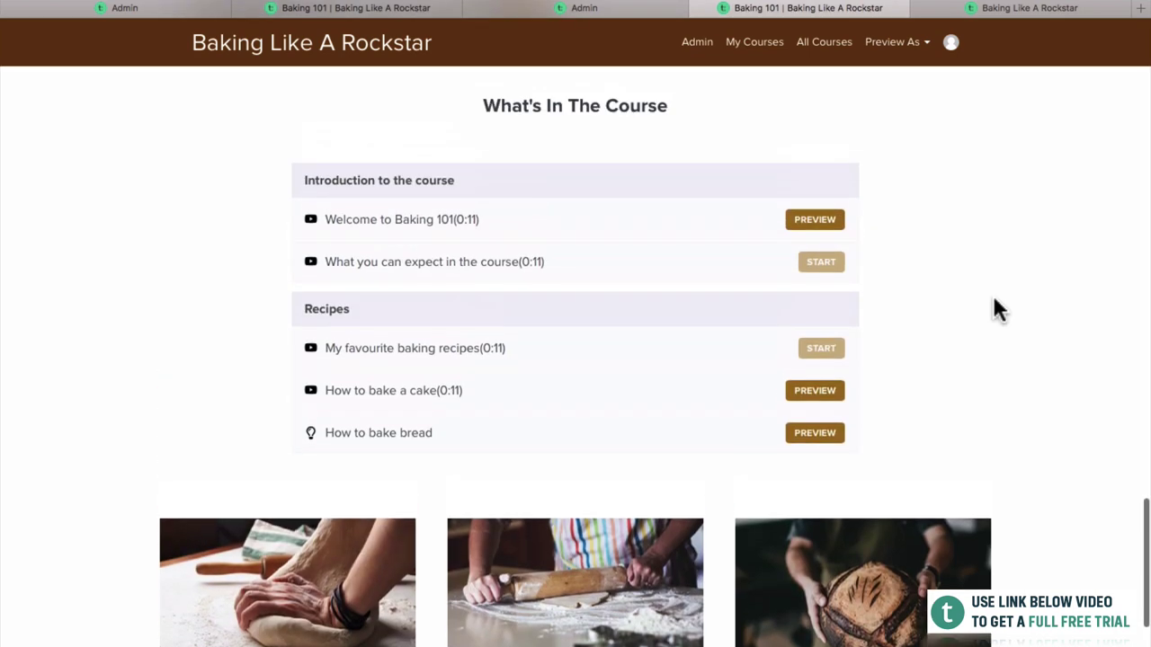
{"action": "scroll", "coordinate": [995, 302], "scroll_direction": "up", "scroll_amount": 5}
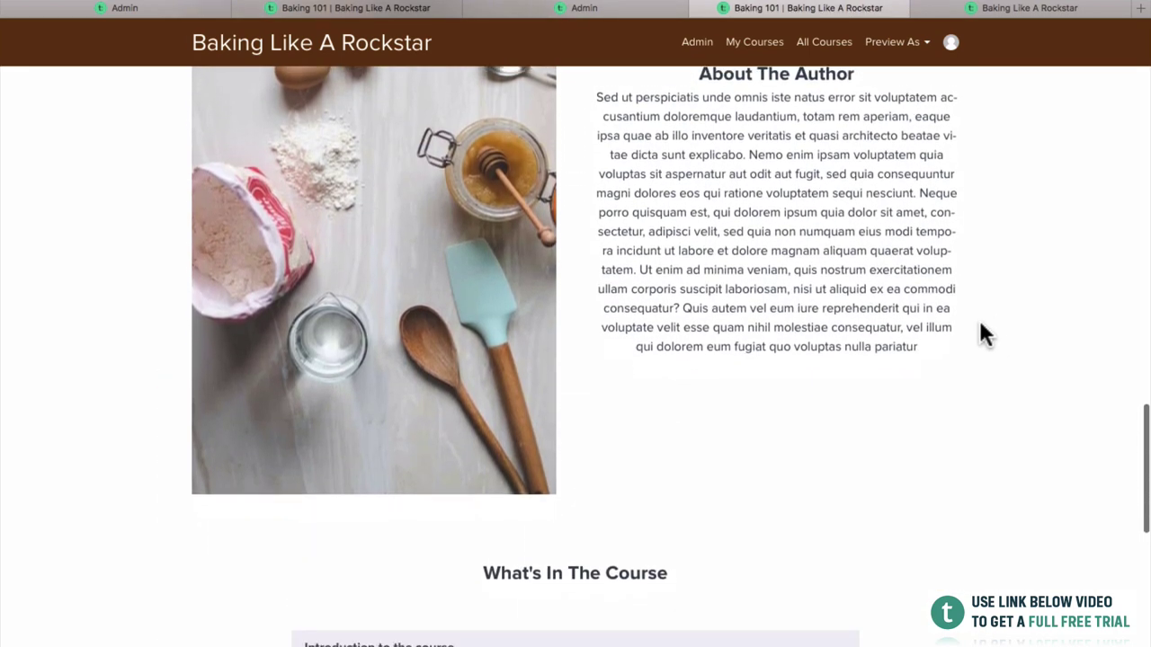
{"action": "scroll", "coordinate": [980, 332], "scroll_direction": "down", "scroll_amount": 5}
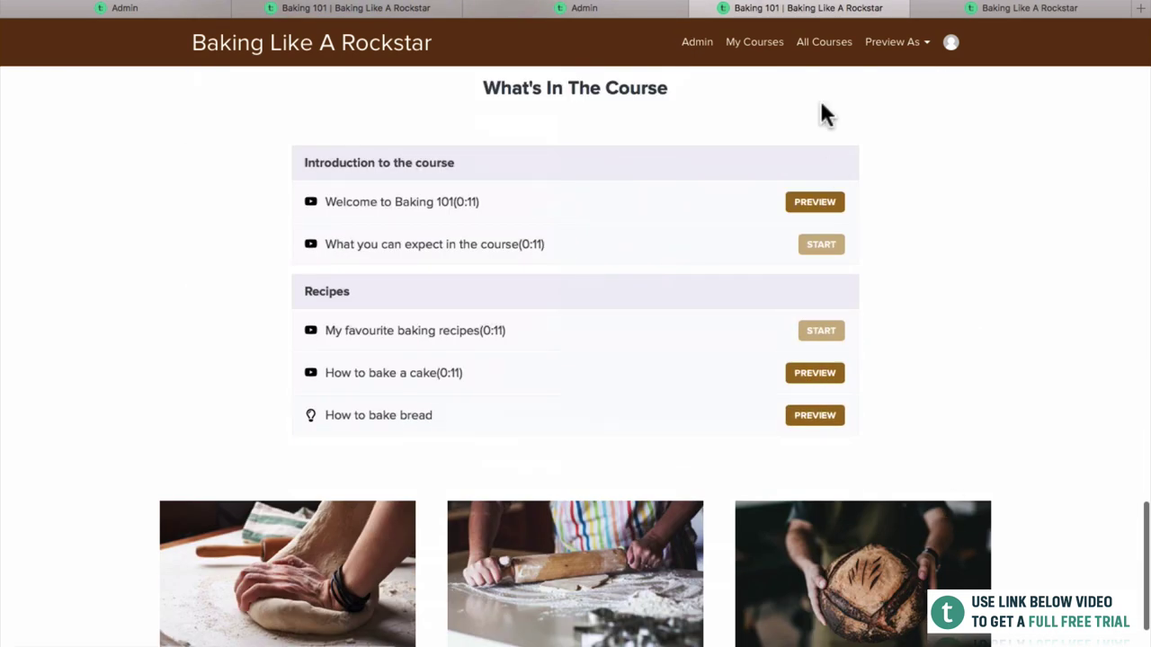
{"action": "scroll", "coordinate": [979, 239], "scroll_direction": "up", "scroll_amount": 1}
{"action": "scroll", "coordinate": [979, 239], "scroll_direction": "down", "scroll_amount": 3}
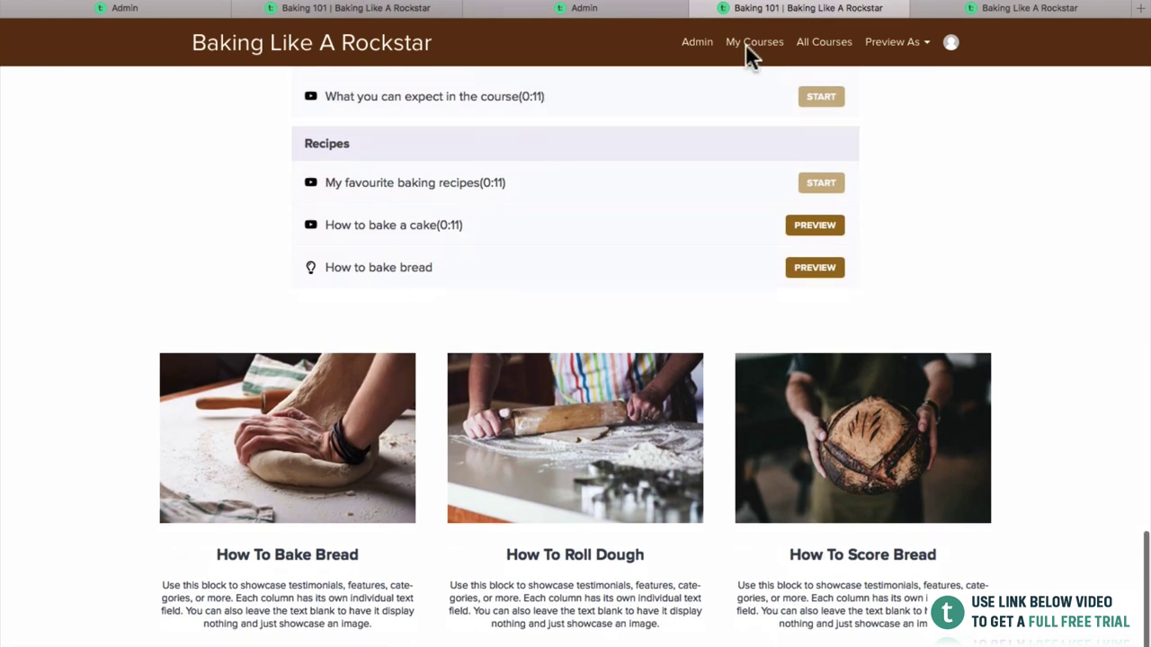
{"action": "left_click", "coordinate": [629, 9]}
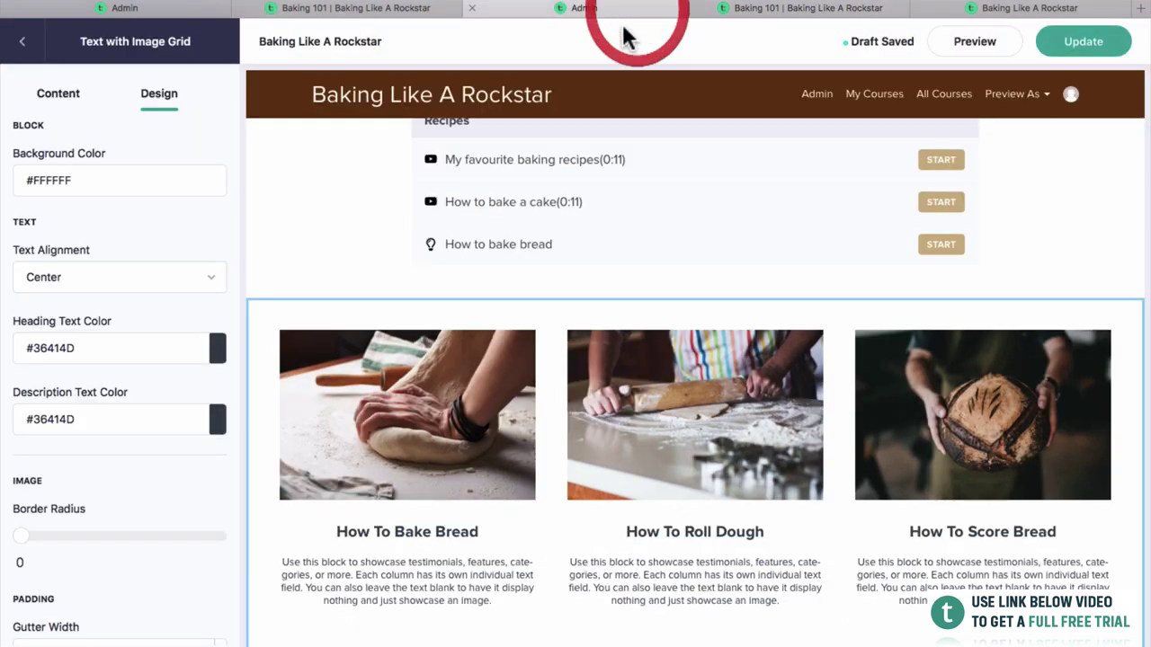
In Page Blocks, drag Text with Image Grid above the Course Curriculum block.
{"action": "left_click", "coordinate": [22, 40]}
{"action": "left_click_drag", "start_coordinate": [23, 327], "coordinate": [24, 290]}
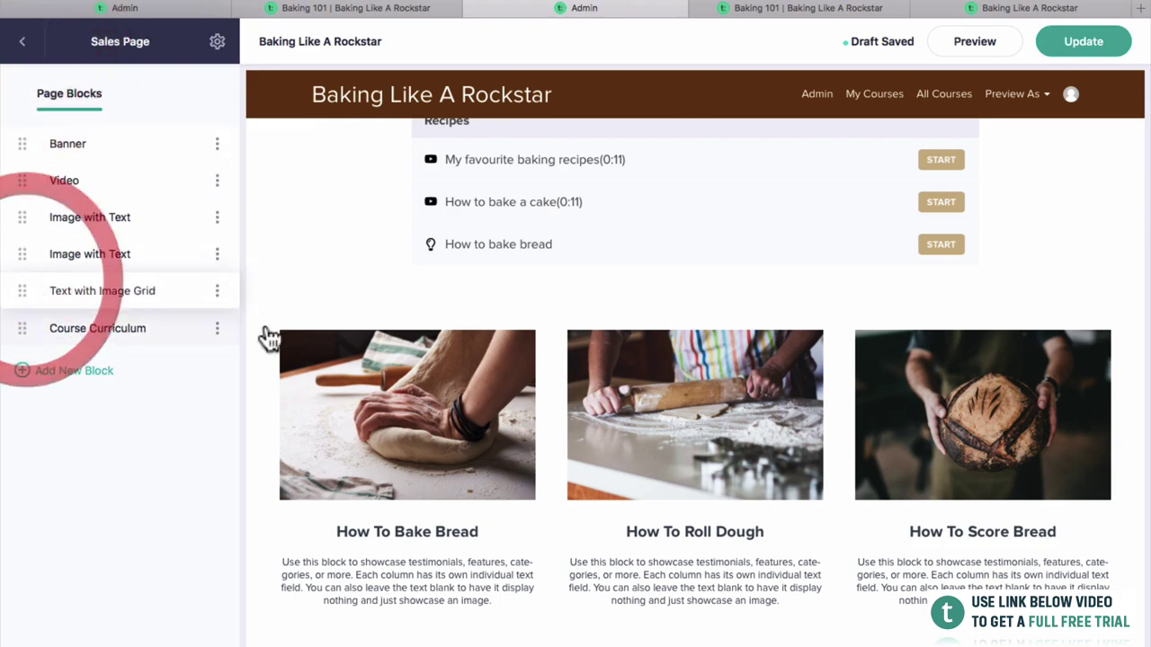
{"action": "scroll", "coordinate": [474, 373], "scroll_direction": "up", "scroll_amount": 6}
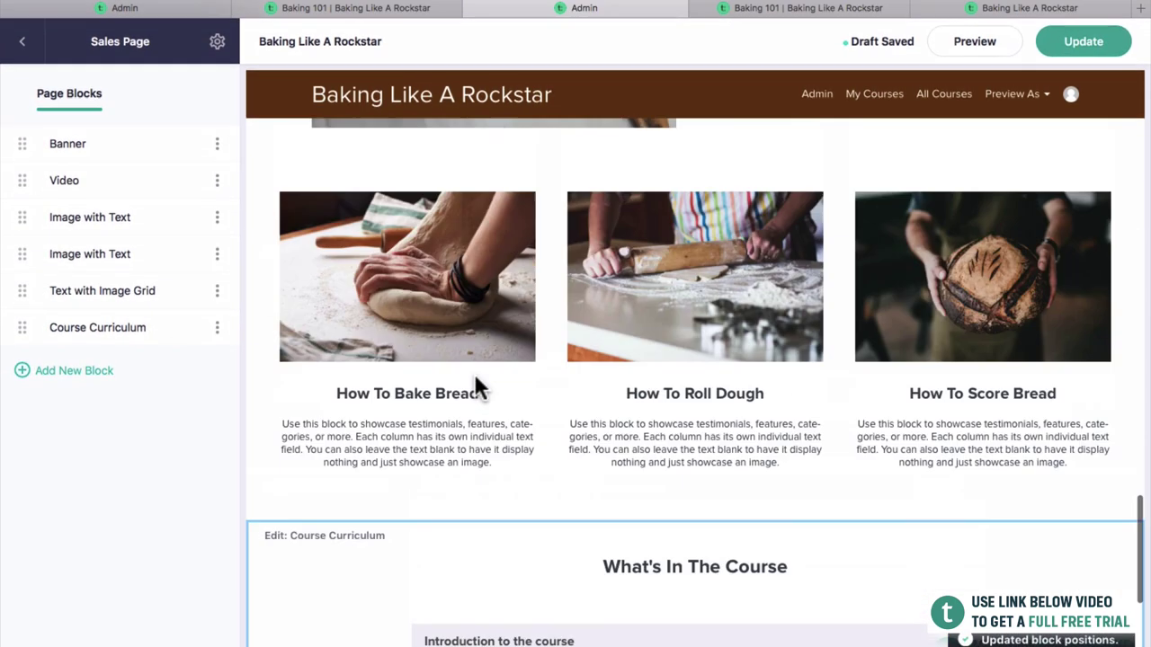
{"action": "scroll", "coordinate": [492, 360], "scroll_direction": "down", "scroll_amount": 2}
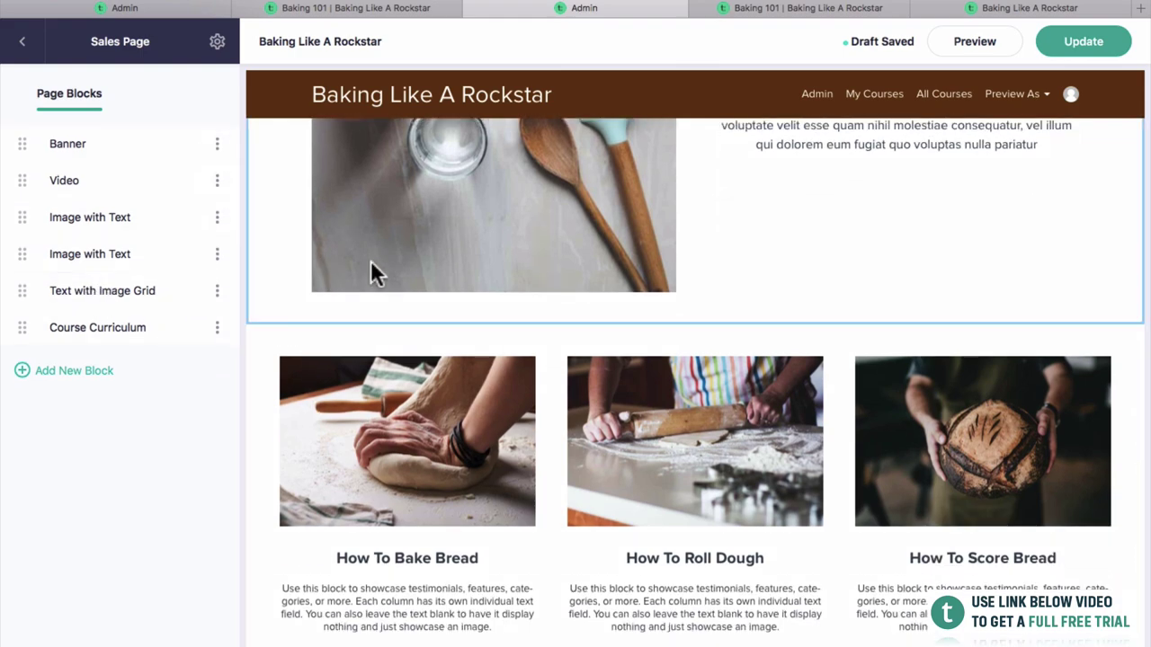
{"action": "scroll", "coordinate": [373, 287], "scroll_direction": "up", "scroll_amount": 8}
{"action": "scroll", "coordinate": [365, 324], "scroll_direction": "up", "scroll_amount": 10}
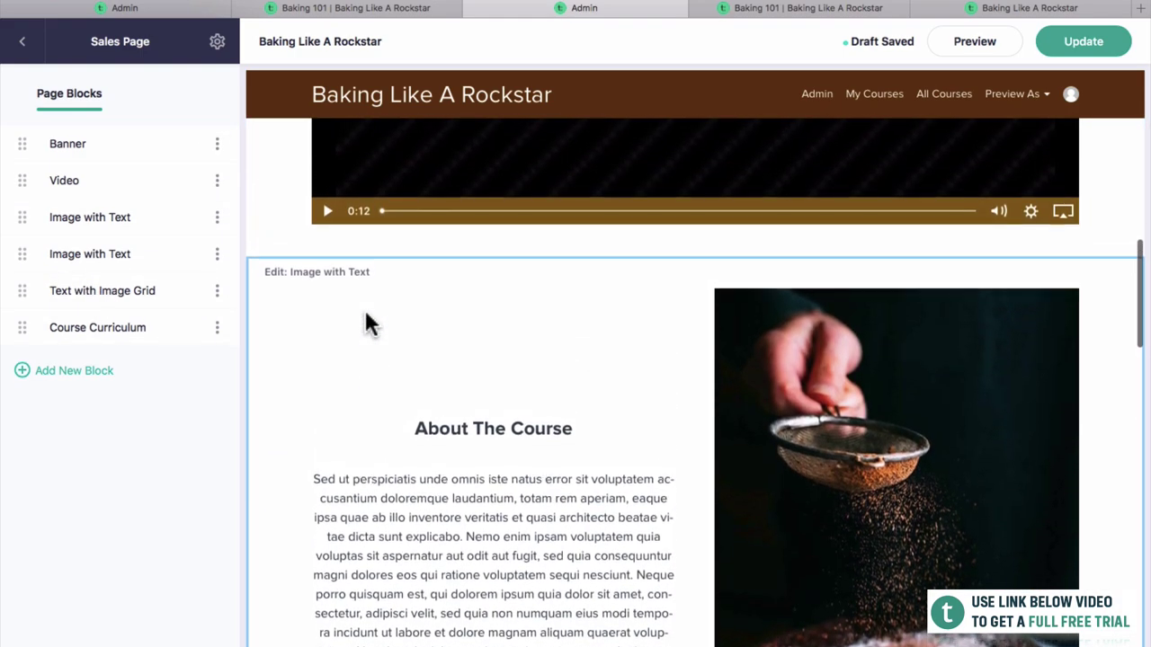
{"action": "scroll", "coordinate": [376, 335], "scroll_direction": "up", "scroll_amount": 1}
{"action": "scroll", "coordinate": [520, 396], "scroll_direction": "down", "scroll_amount": 5}
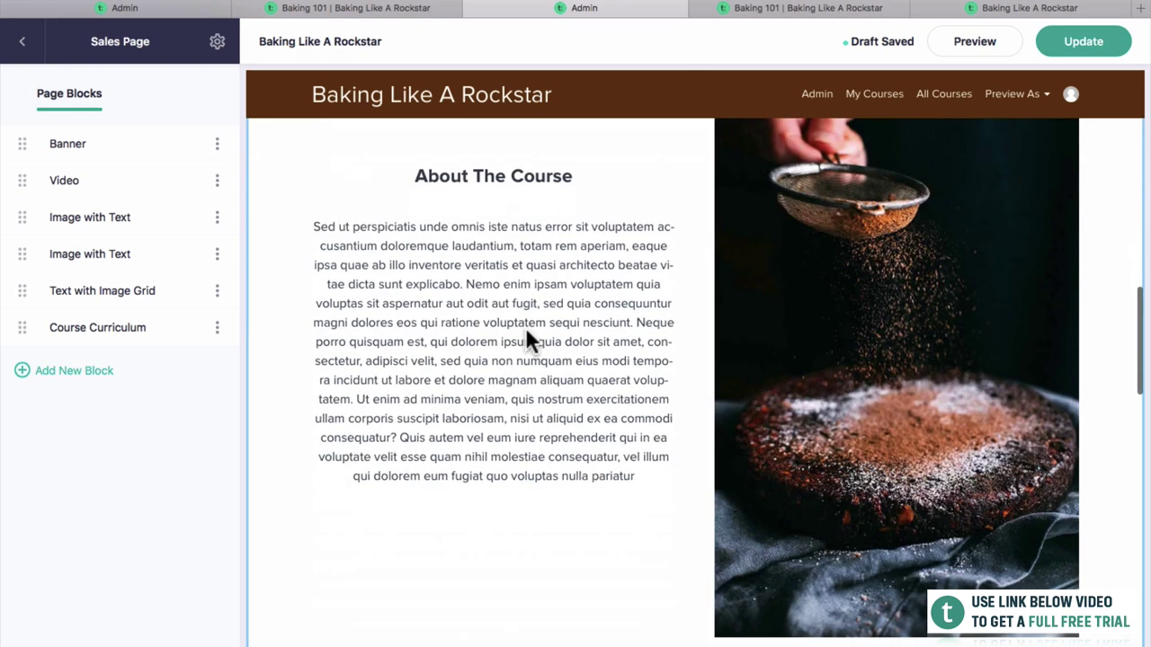
Rename the blocks to About The Course, About The Author and Image Grid.
{"action": "left_click", "coordinate": [217, 218]}
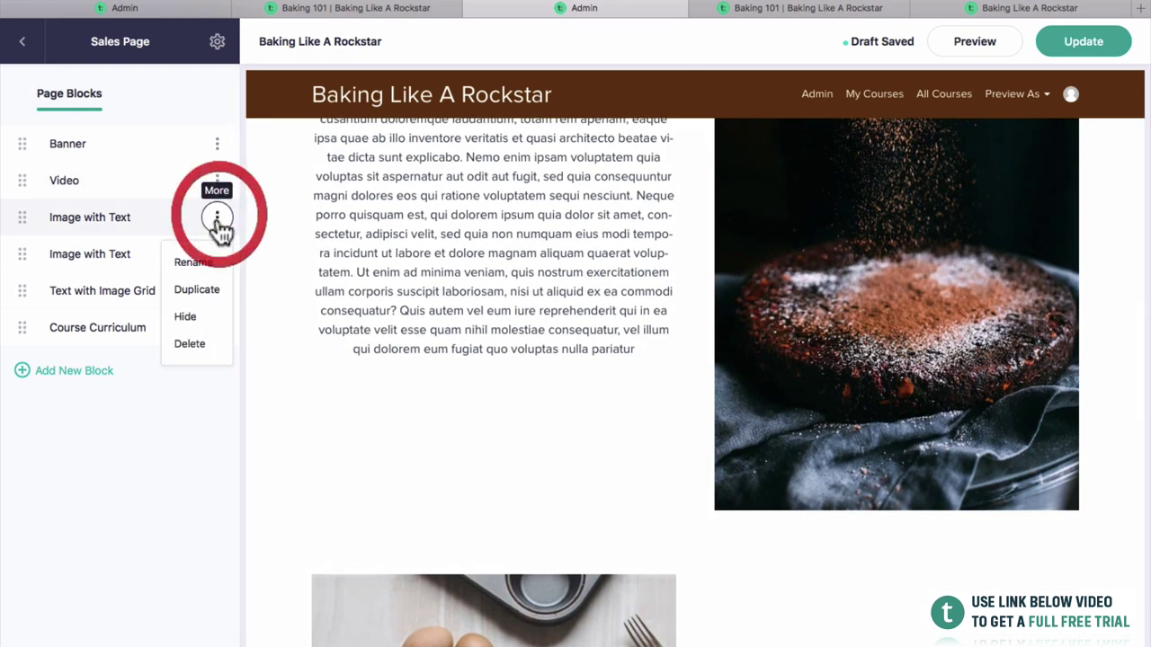
{"action": "left_click", "coordinate": [175, 262]}
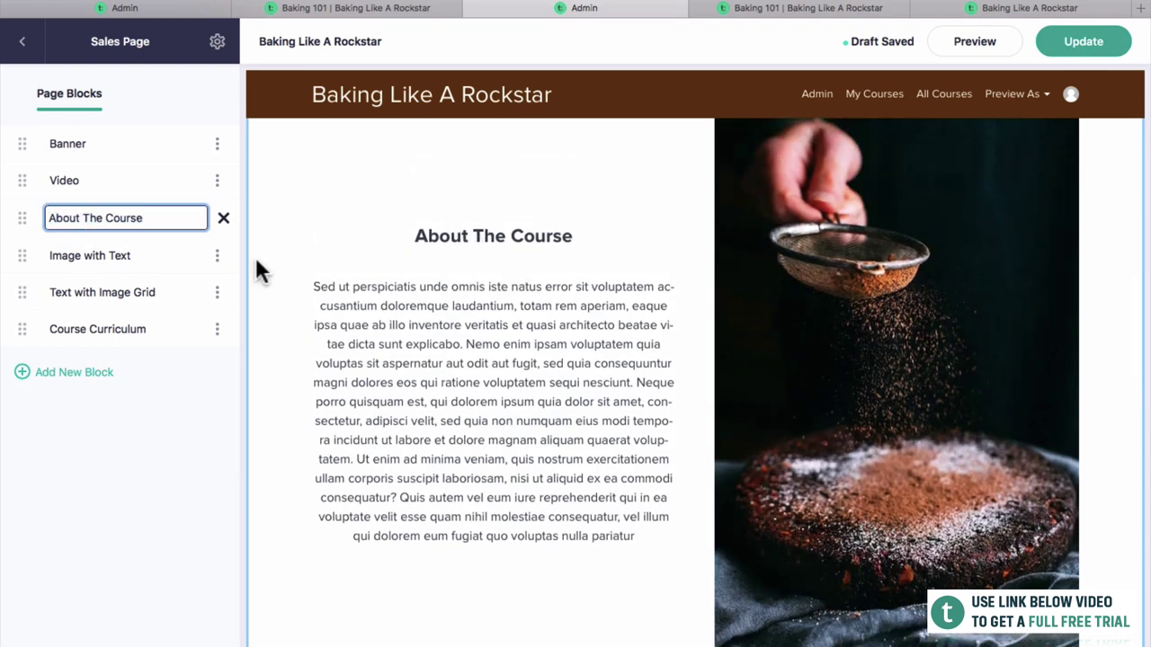
{"action": "scroll", "coordinate": [314, 288], "scroll_direction": "down", "scroll_amount": 7}
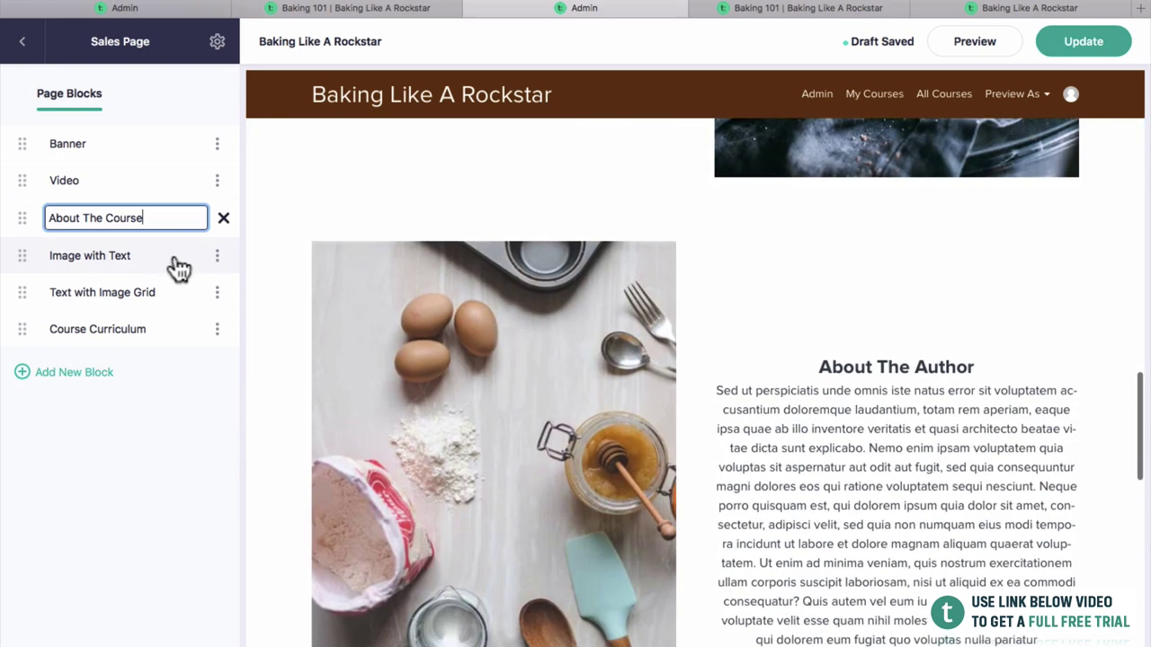
{"action": "left_click", "coordinate": [216, 255]}
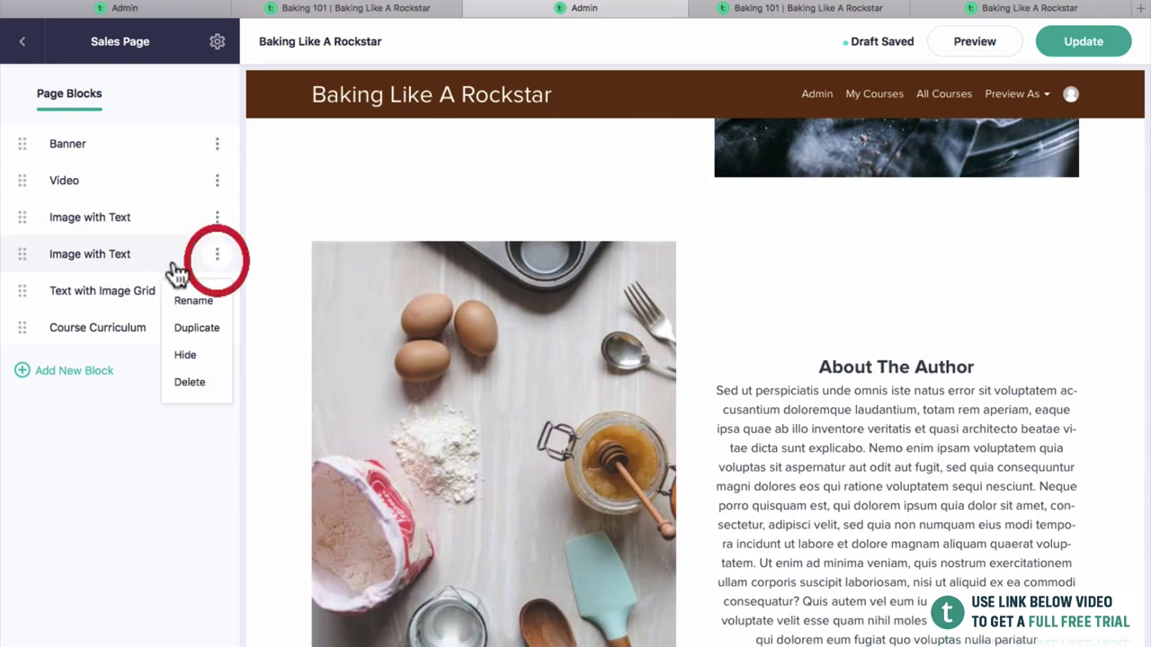
{"action": "left_click", "coordinate": [191, 301]}
{"action": "type", "text": "Abou"}
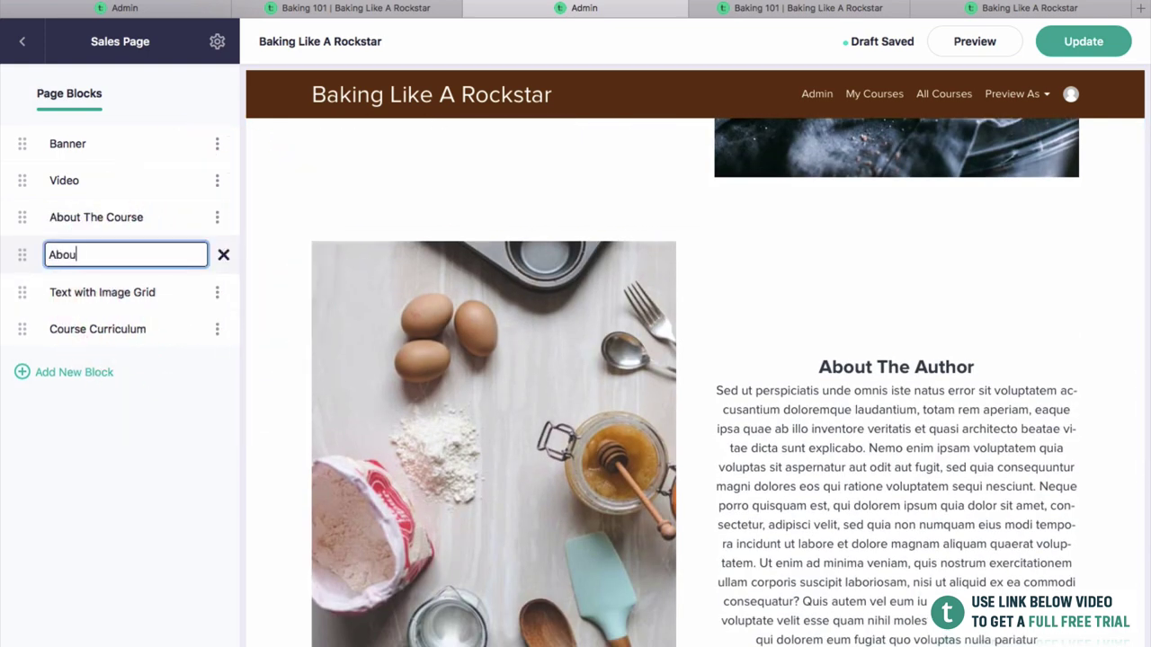
{"action": "type", "text": "t The Author"}
{"action": "scroll", "coordinate": [485, 350], "scroll_direction": "down", "scroll_amount": 7}
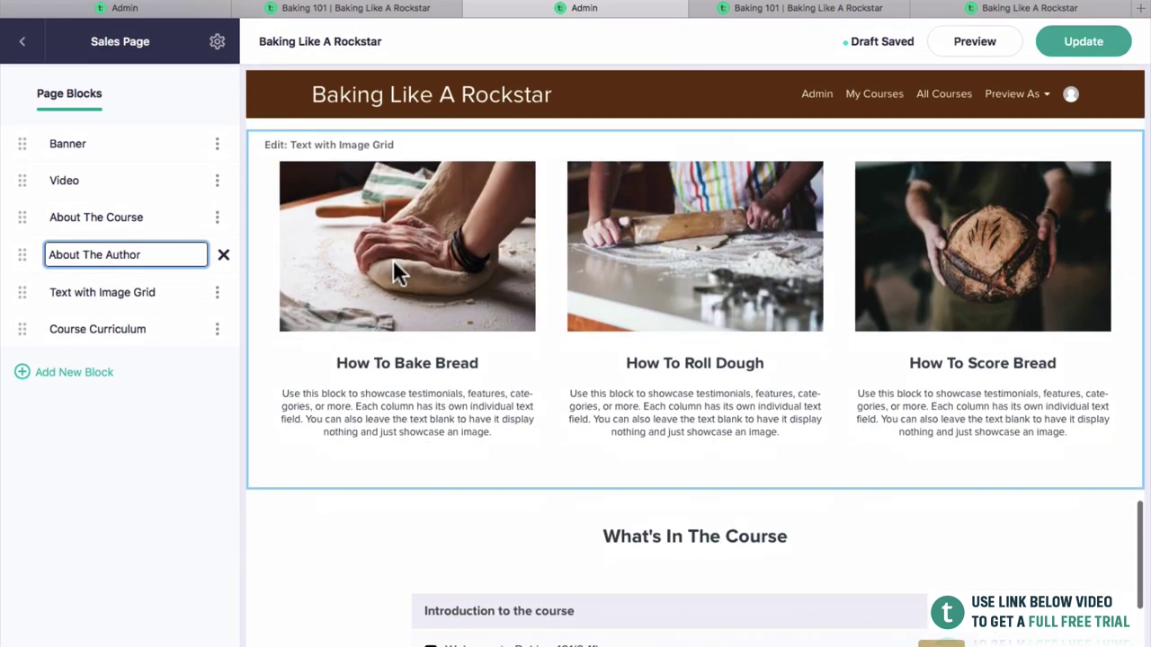
{"action": "left_click", "coordinate": [217, 292]}
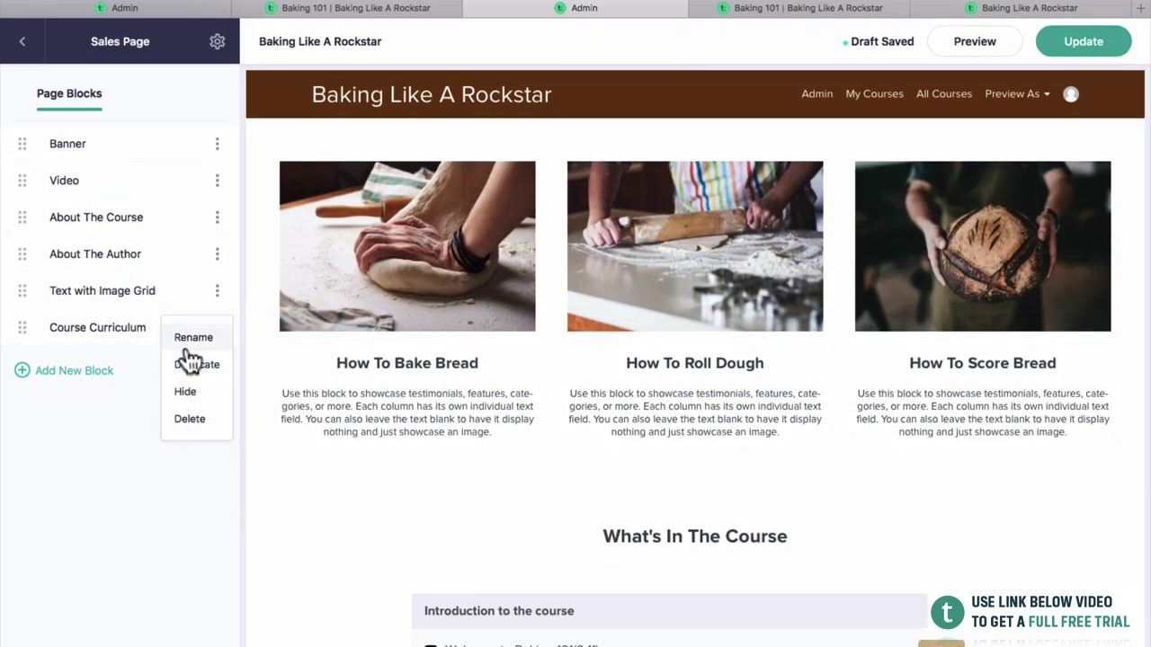
{"action": "left_click", "coordinate": [187, 347]}
{"action": "scroll", "coordinate": [471, 386], "scroll_direction": "up", "scroll_amount": 2}
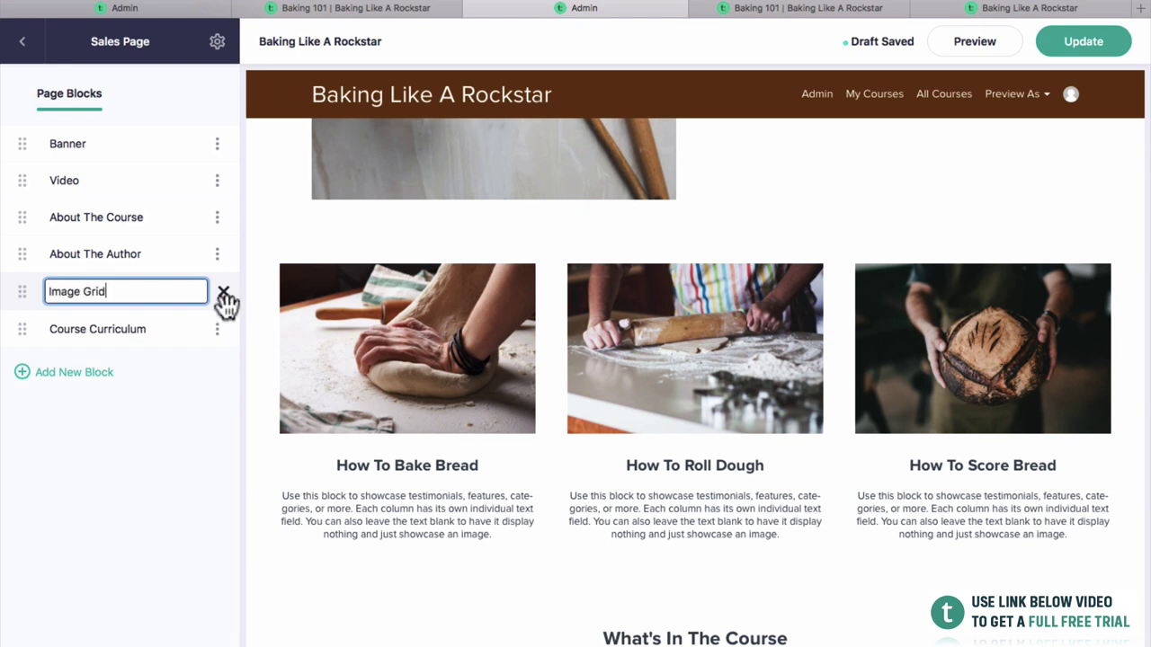
{"action": "left_click", "coordinate": [175, 331]}
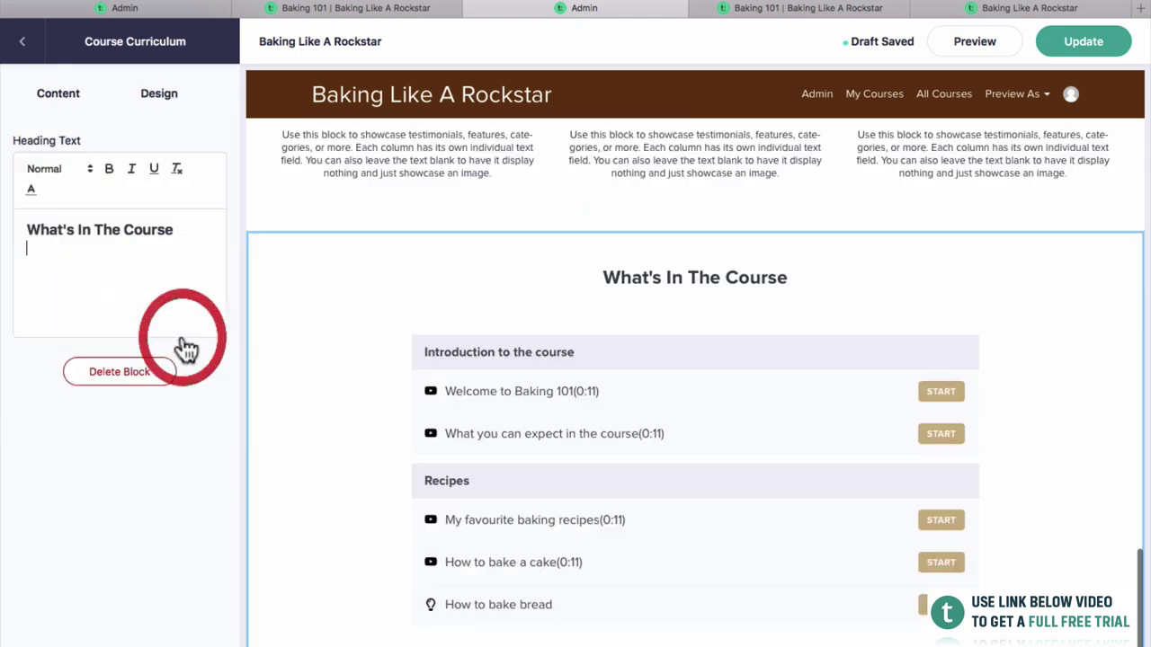
Publish the sales page from Page Blocks and scroll the preview back to the top banner.
{"action": "left_click", "coordinate": [24, 42]}
{"action": "left_click", "coordinate": [1057, 47]}
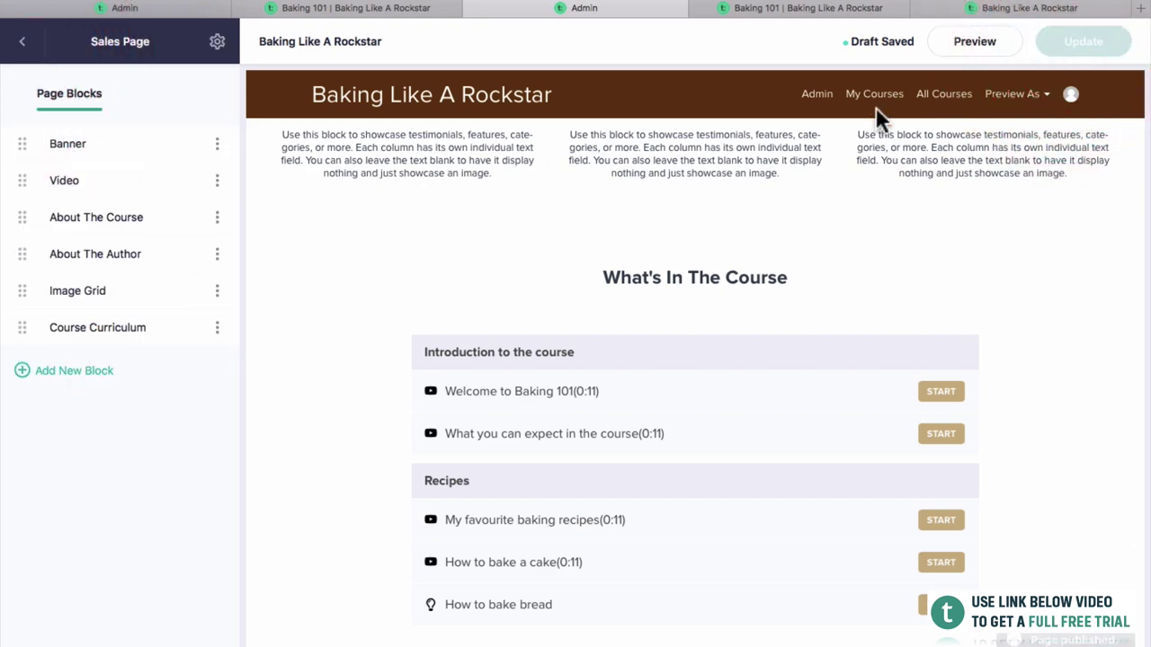
{"action": "scroll", "coordinate": [900, 310], "scroll_direction": "up", "scroll_amount": 10}
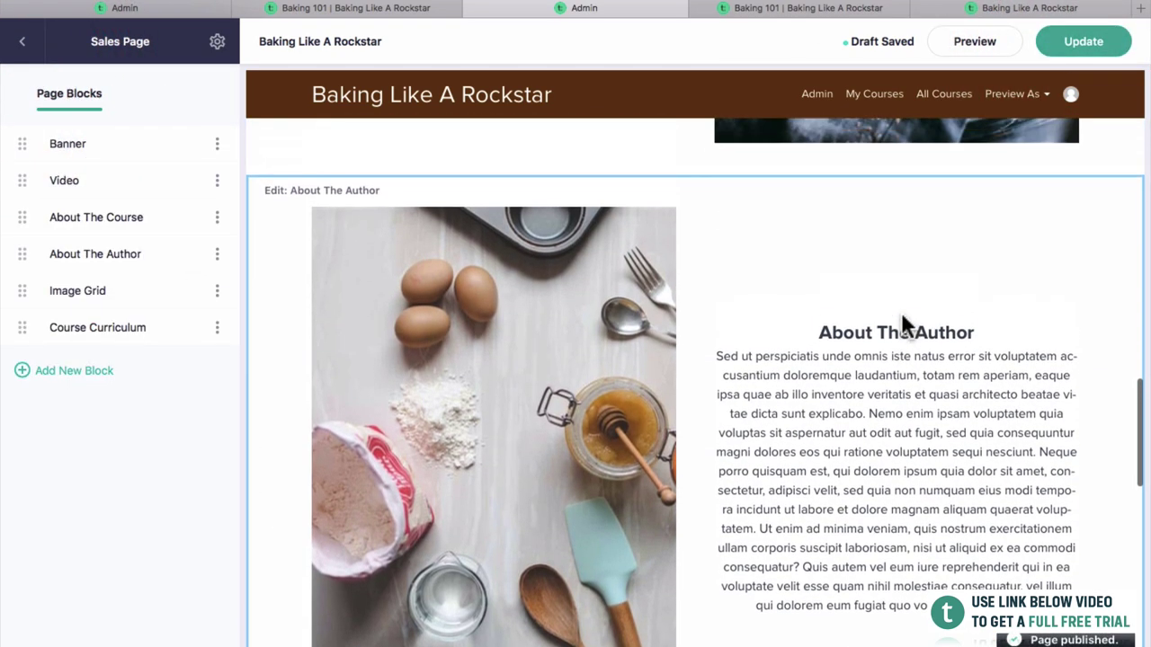
{"action": "scroll", "coordinate": [901, 312], "scroll_direction": "up", "scroll_amount": 10}
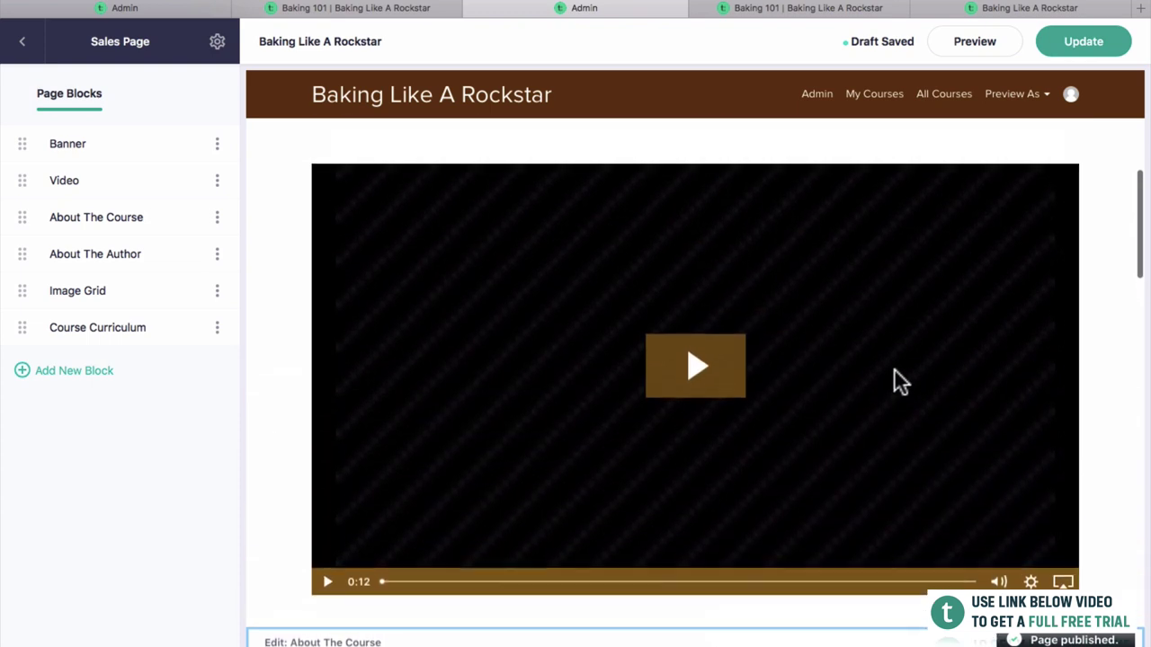
{"action": "scroll", "coordinate": [895, 378], "scroll_direction": "up", "scroll_amount": 5}
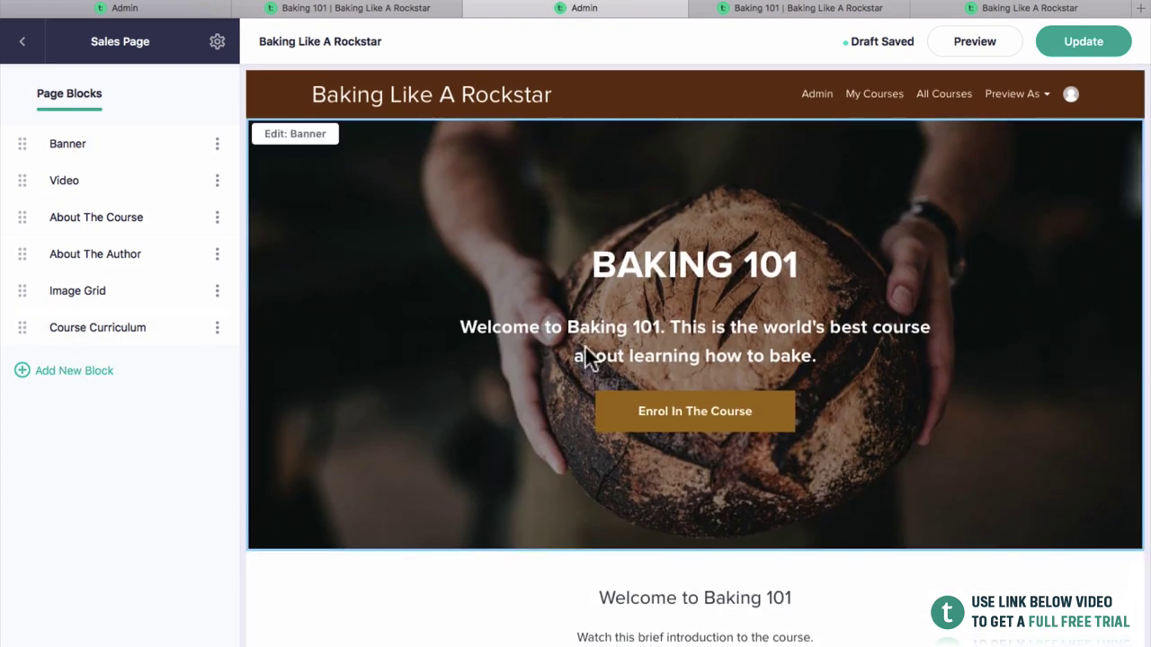
{"action": "scroll", "coordinate": [585, 356], "scroll_direction": "down", "scroll_amount": 5}
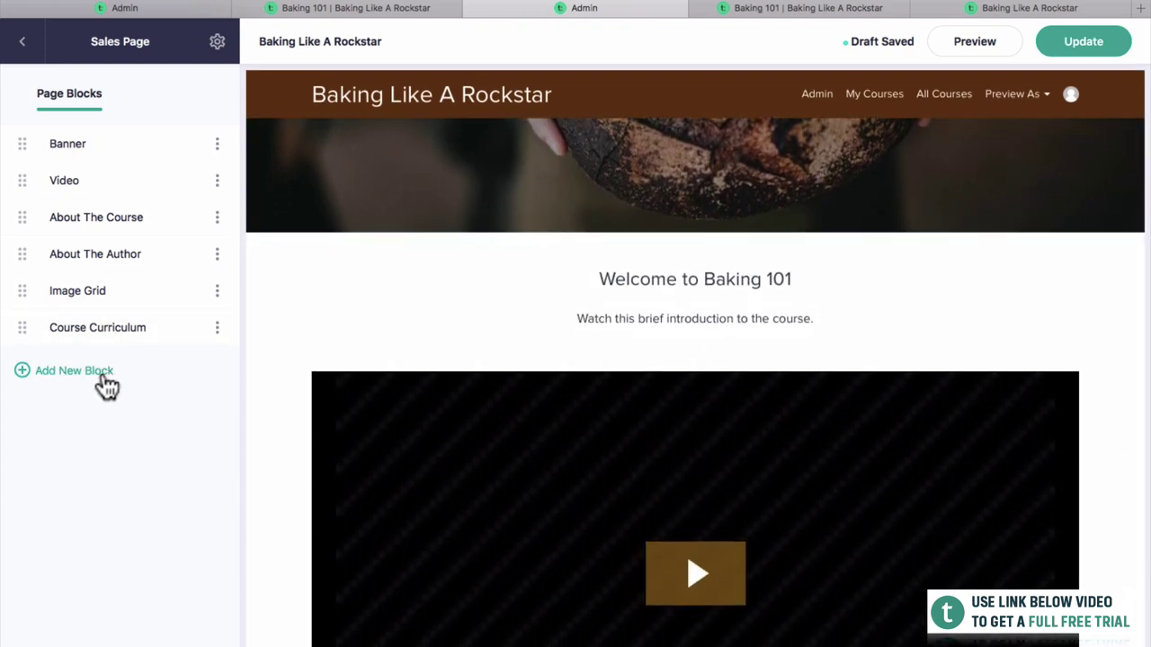
Insert a Layouts Pricing block offering a $125 plan with an Enroll now button.
{"action": "left_click", "coordinate": [107, 385]}
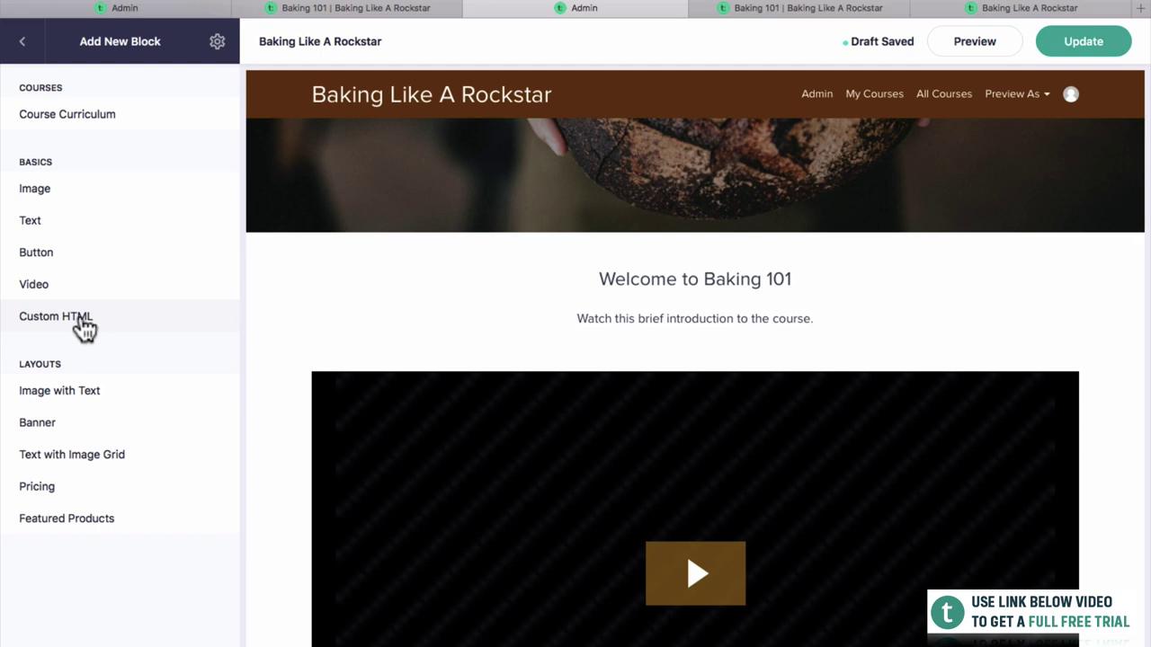
{"action": "scroll", "coordinate": [303, 371], "scroll_direction": "down", "scroll_amount": 7}
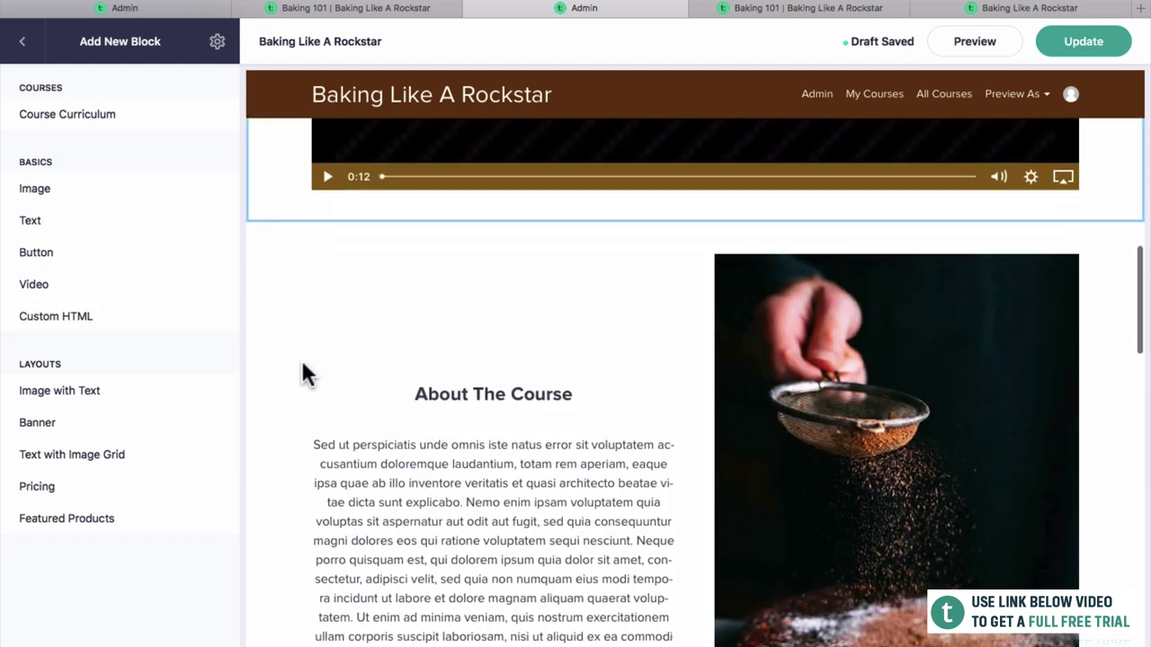
{"action": "scroll", "coordinate": [302, 365], "scroll_direction": "down", "scroll_amount": 2}
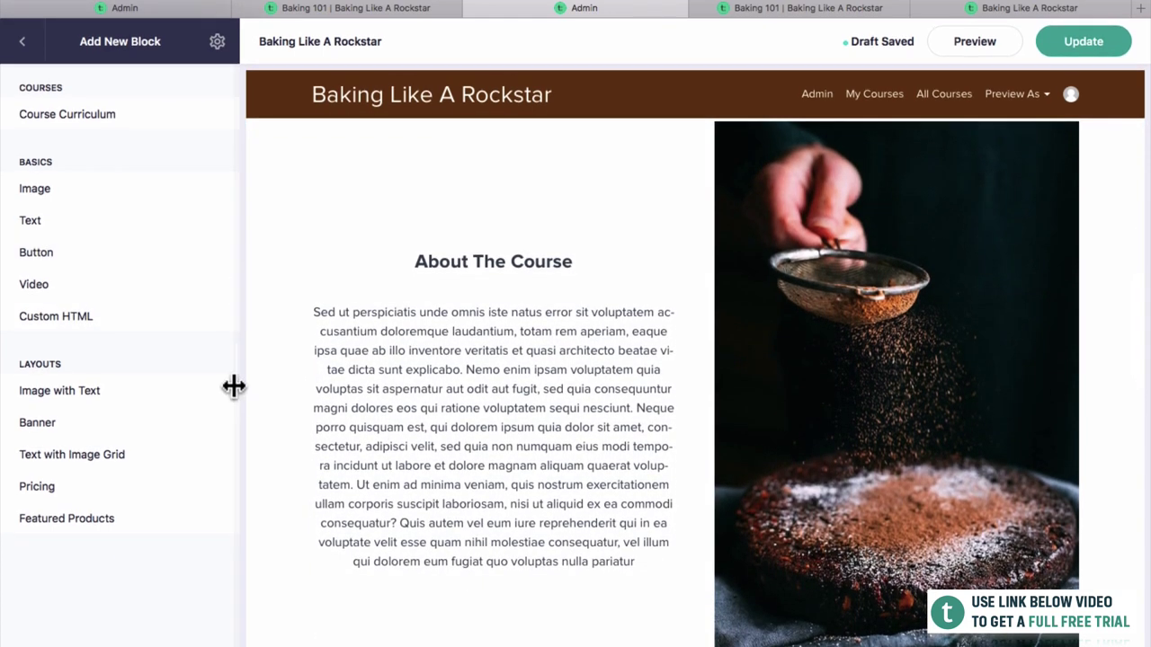
{"action": "scroll", "coordinate": [347, 471], "scroll_direction": "down", "scroll_amount": 1}
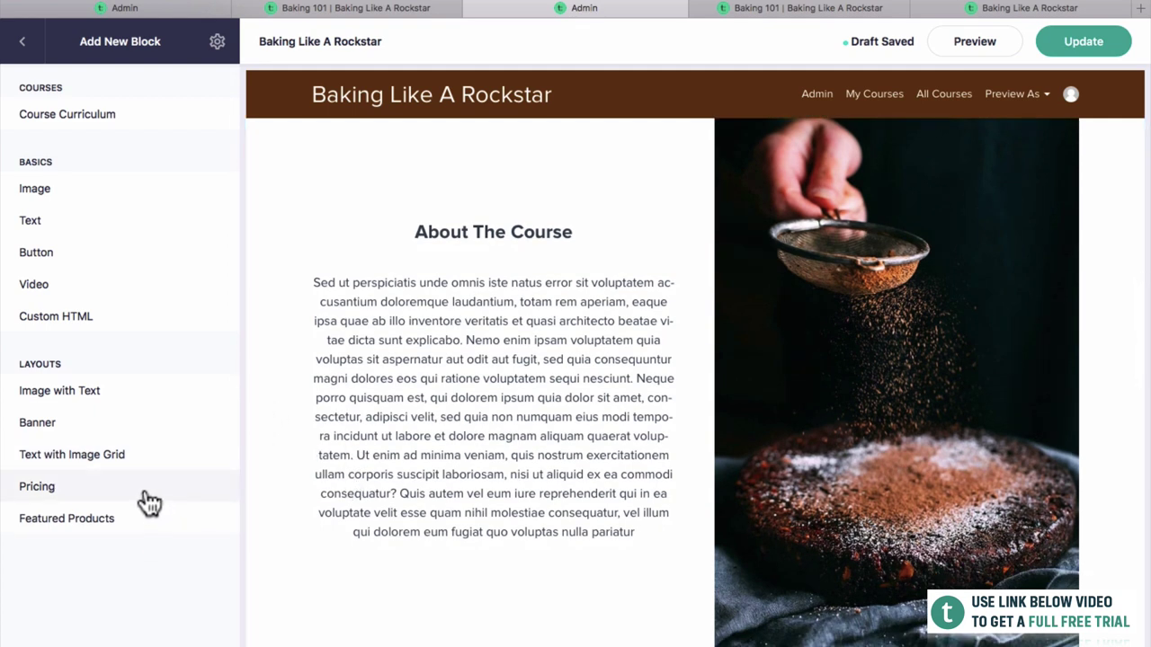
{"action": "scroll", "coordinate": [391, 511], "scroll_direction": "down", "scroll_amount": 5}
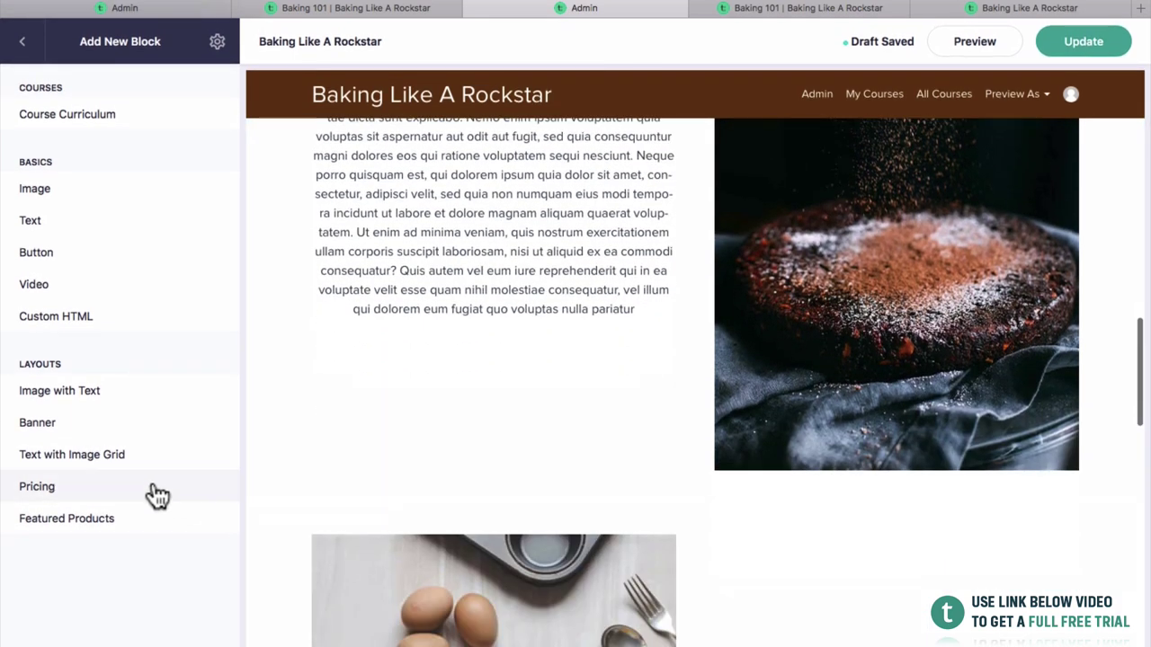
{"action": "left_click", "coordinate": [150, 499]}
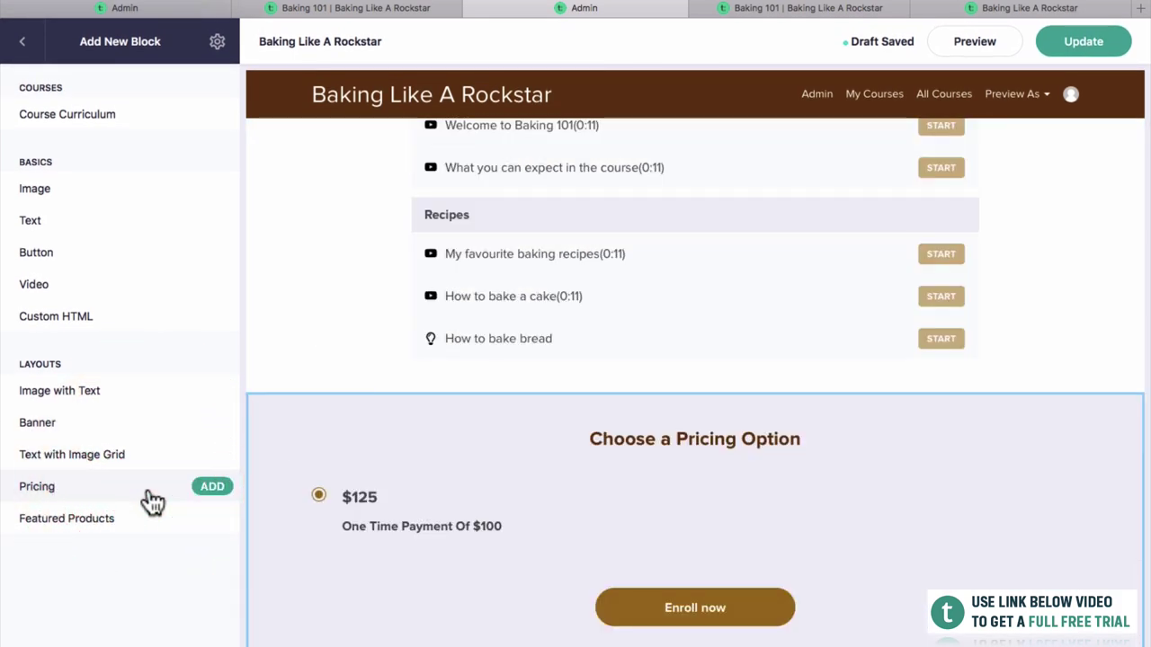
{"action": "left_click", "coordinate": [211, 490]}
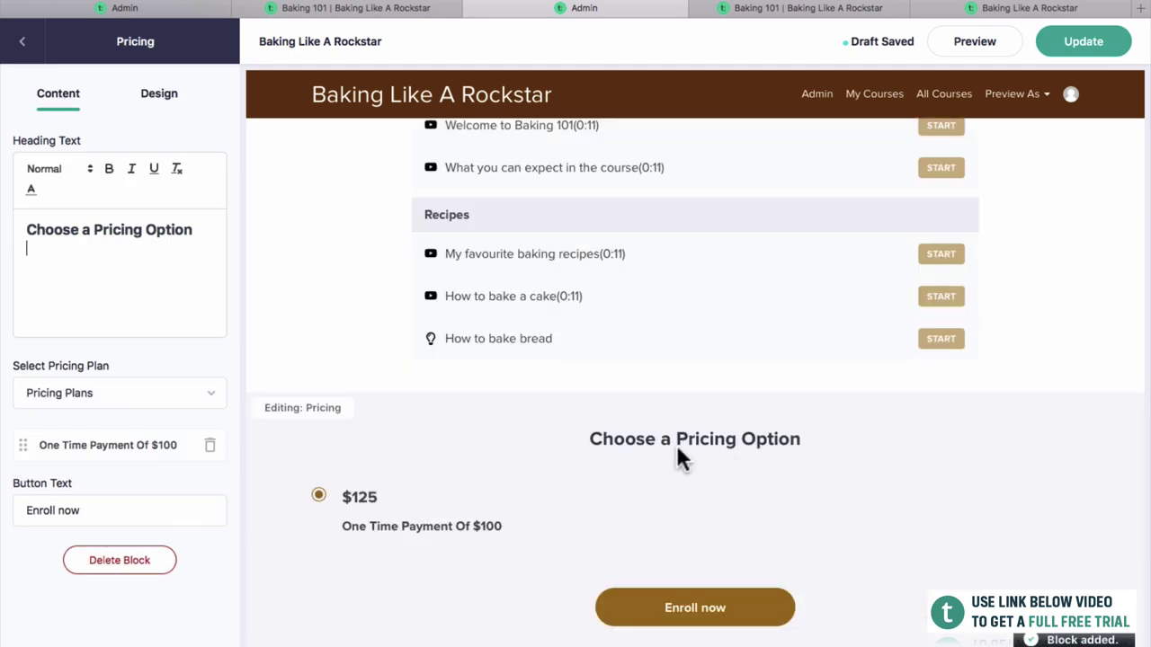
Replace the pricing block heading with 'Are You Ready To Bake?'.
{"action": "scroll", "coordinate": [702, 437], "scroll_direction": "up", "scroll_amount": 3}
{"action": "scroll", "coordinate": [702, 437], "scroll_direction": "down", "scroll_amount": 3}
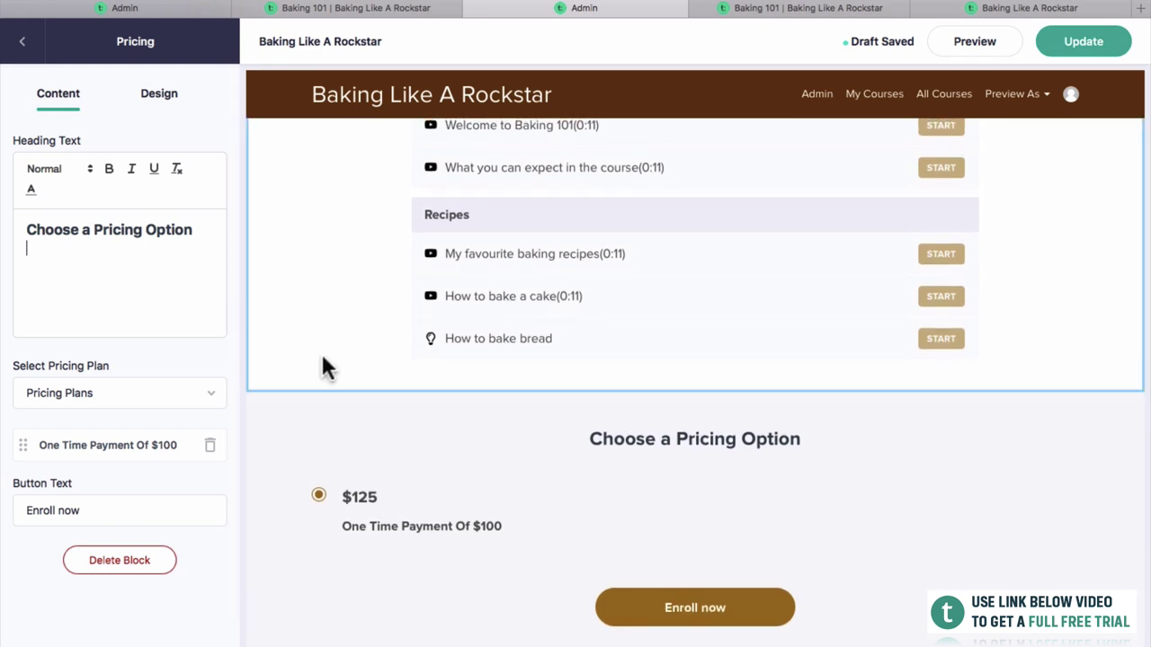
{"action": "left_click_drag", "start_coordinate": [196, 230], "coordinate": [12, 218]}
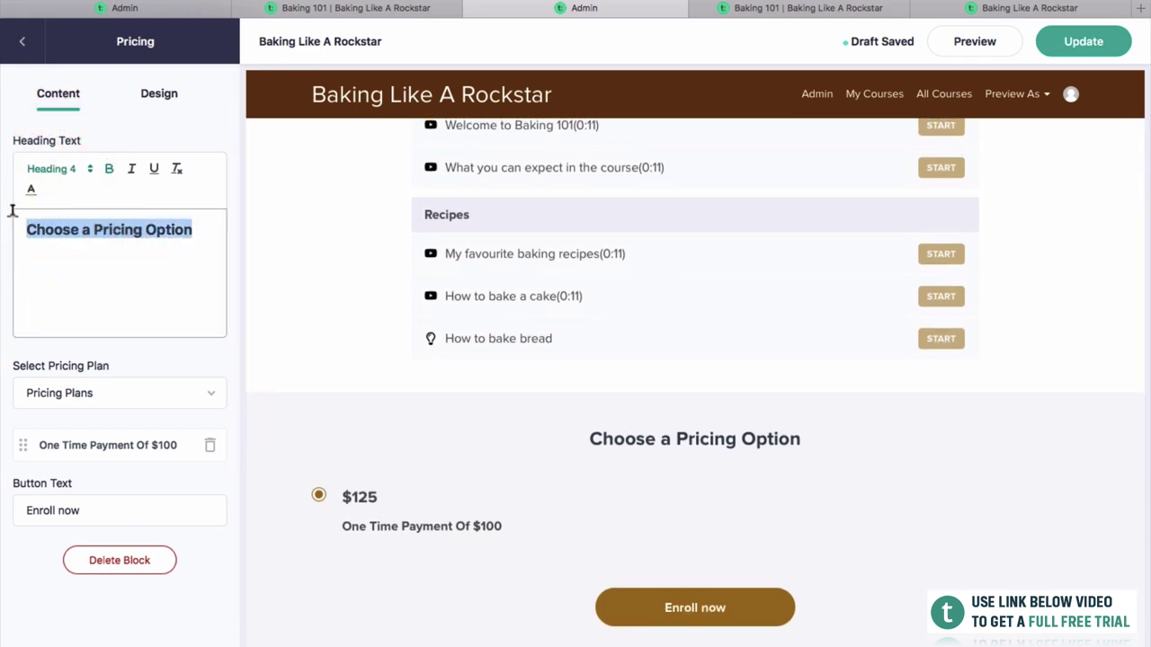
{"action": "type", "text": "Are You"}
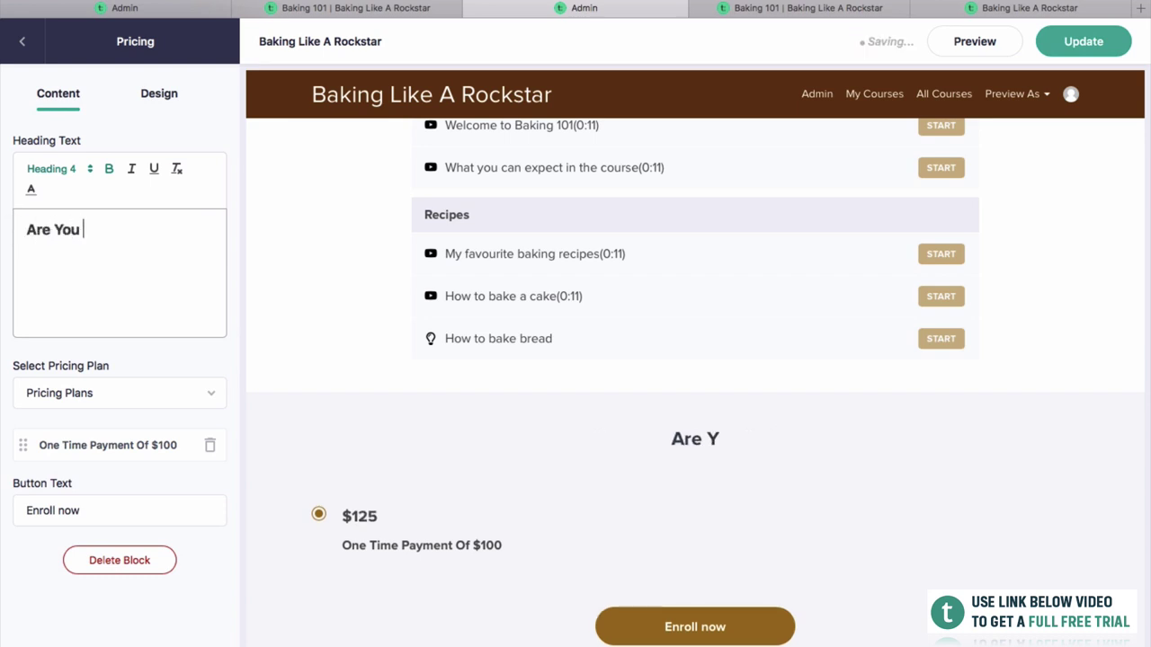
{"action": "type", "text": "ake?"}
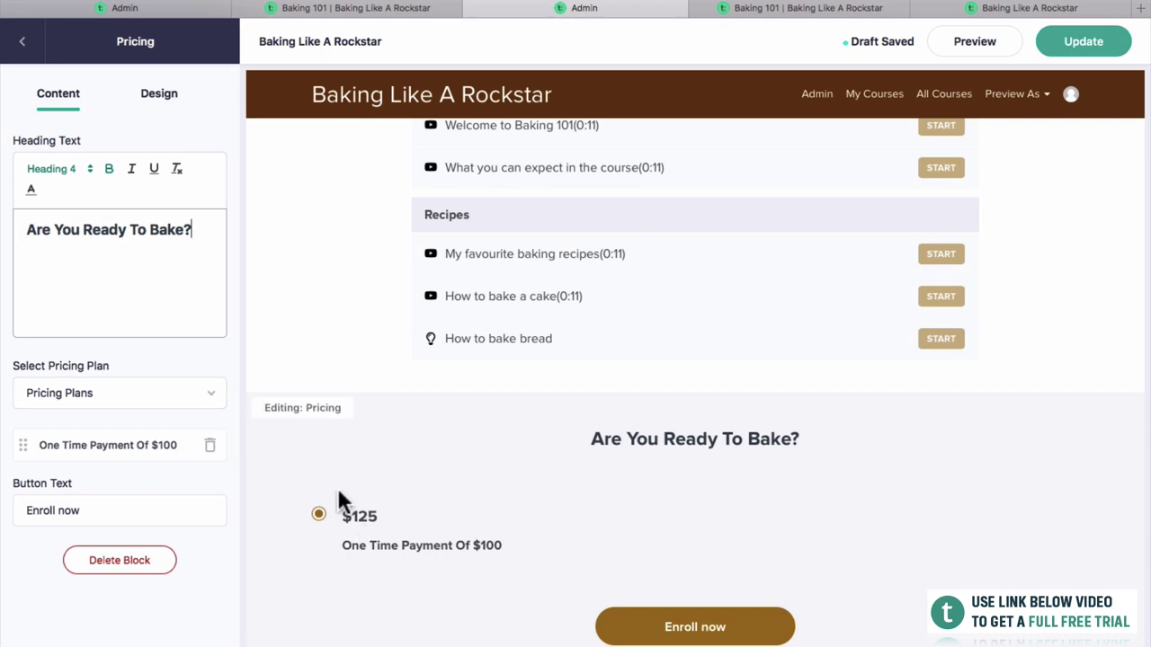
Add the '3 Payments Of $40' plan alongside the one-time payment.
{"action": "left_click", "coordinate": [164, 402]}
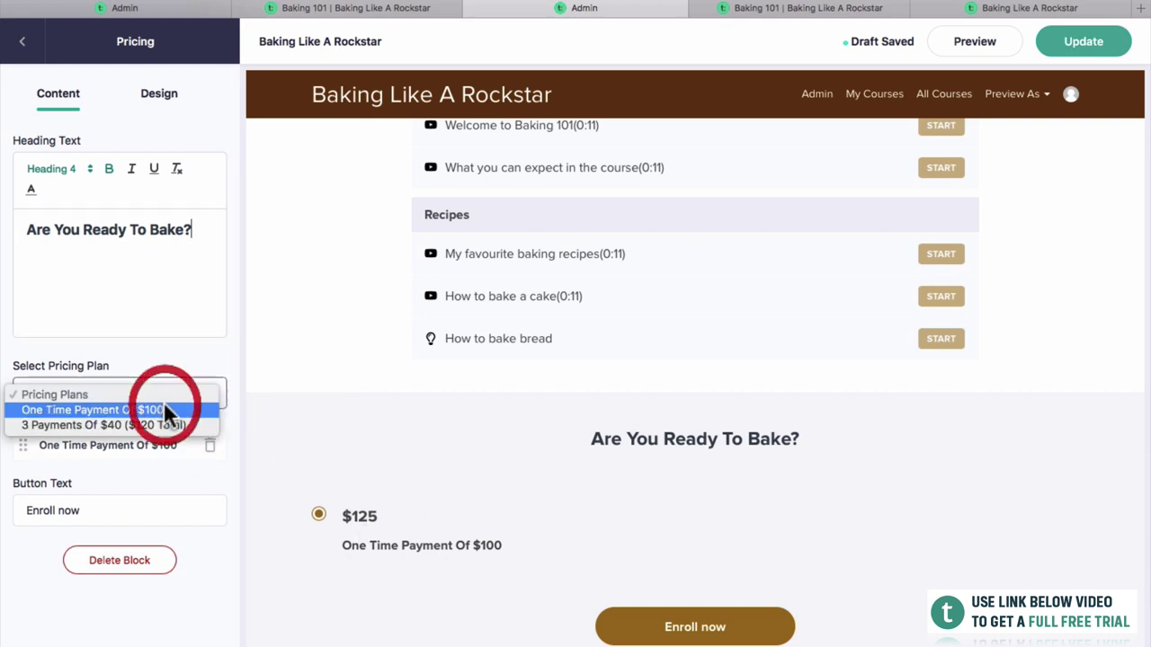
{"action": "left_click", "coordinate": [160, 424]}
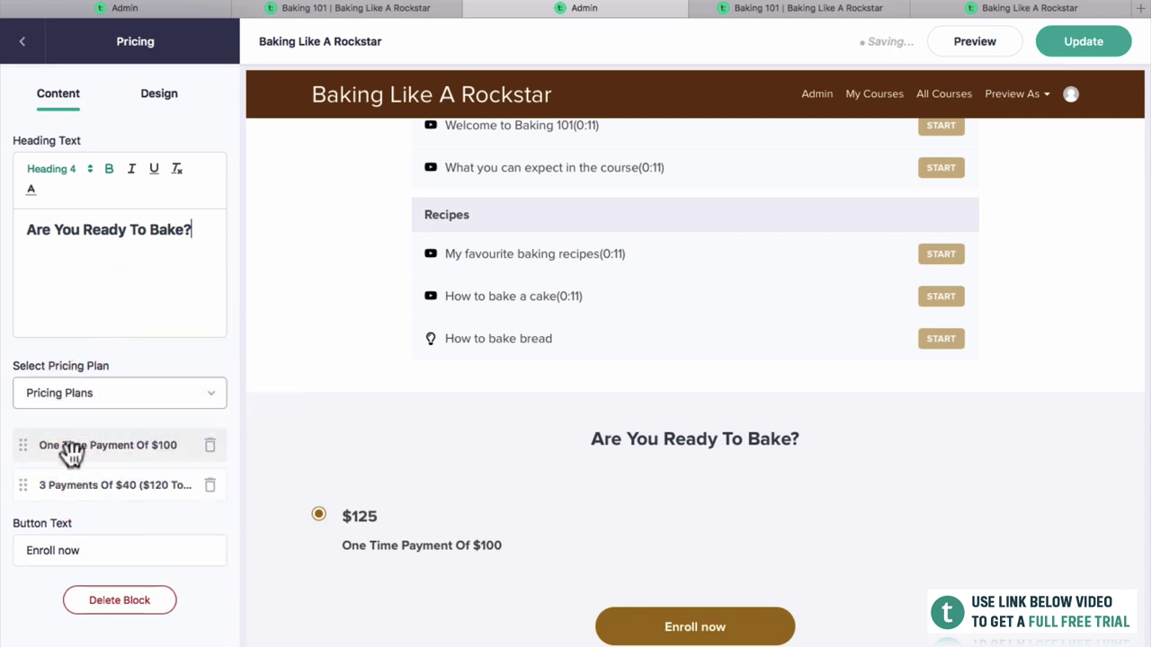
{"action": "scroll", "coordinate": [502, 571], "scroll_direction": "down", "scroll_amount": 3}
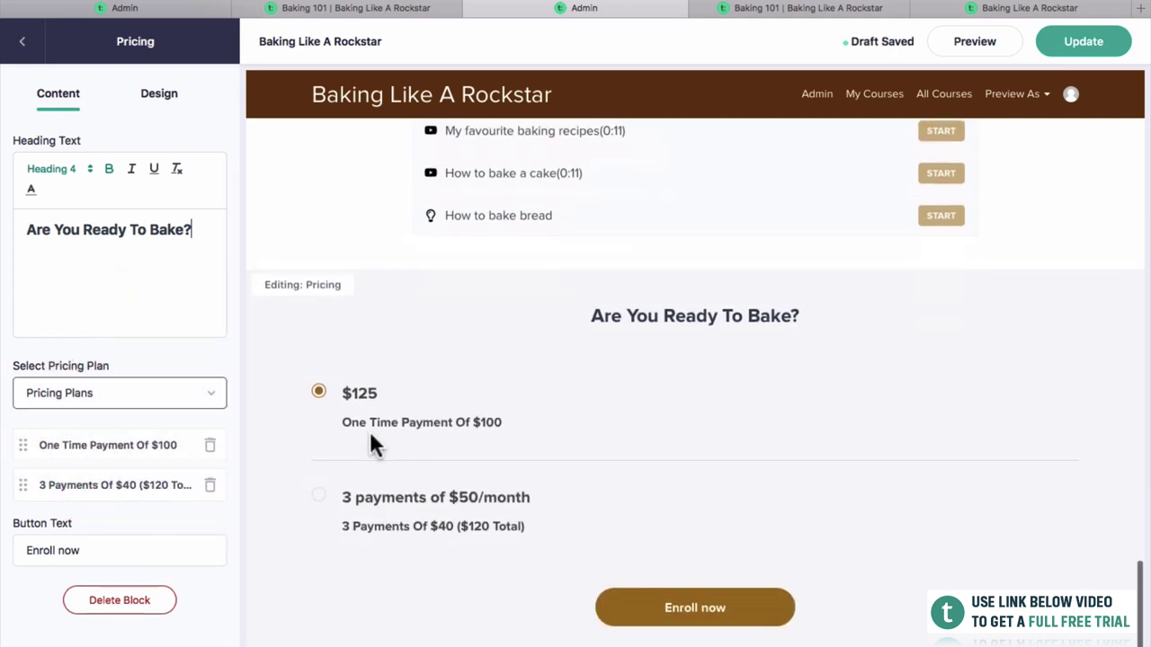
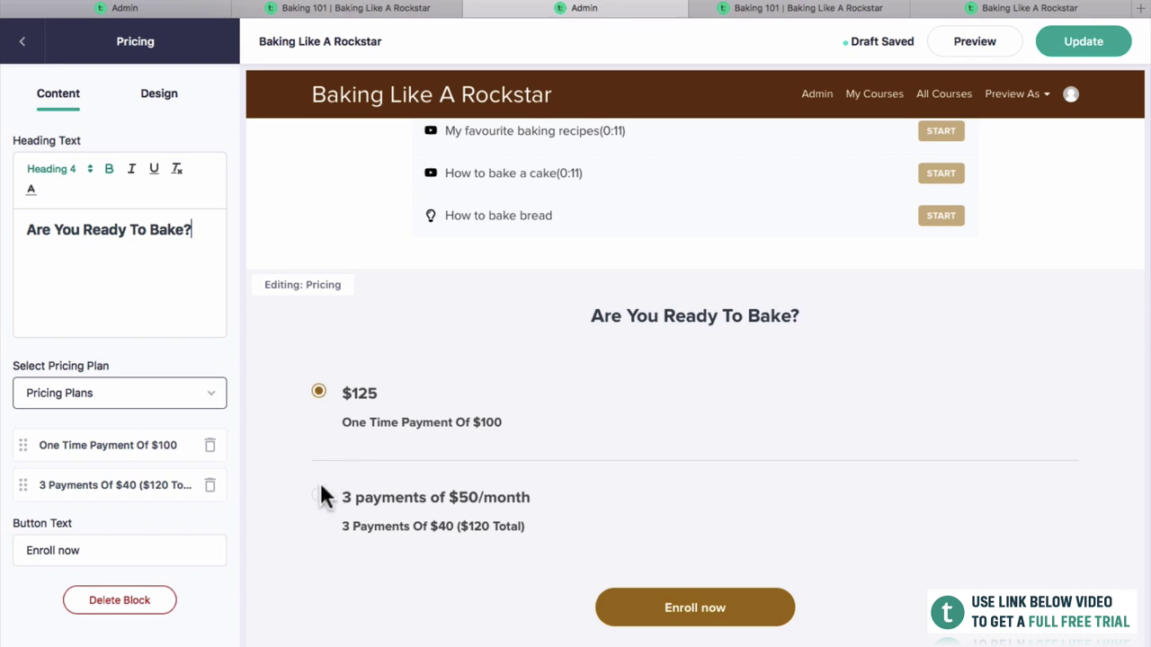
Relabel the pricing button 'Let's Get Started Baking!' and publish the sales page.
{"action": "triple_click", "coordinate": [154, 548]}
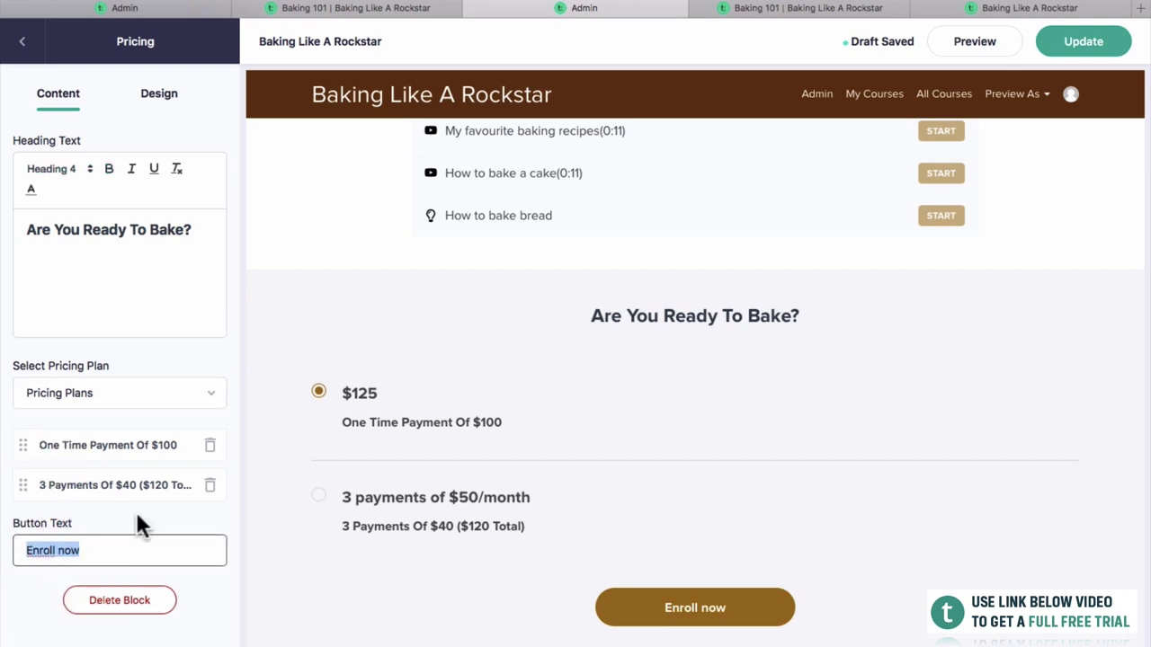
{"action": "type", "text": "Let's Get S"}
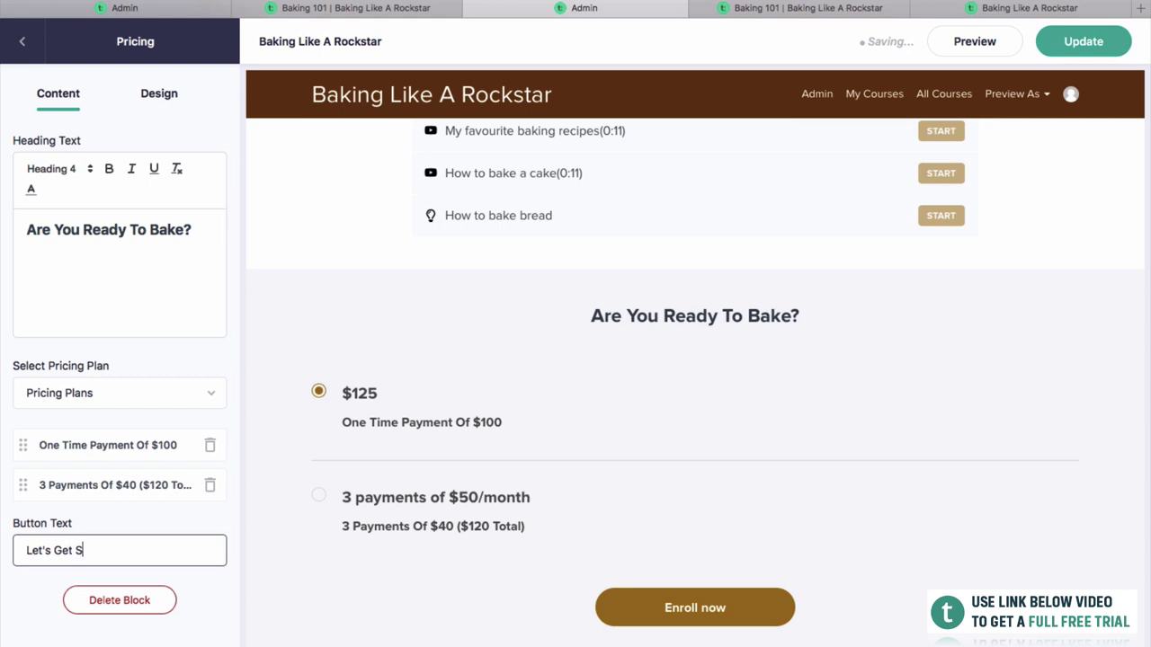
{"action": "type", "text": "tarted Baking!"}
{"action": "left_click", "coordinate": [151, 506]}
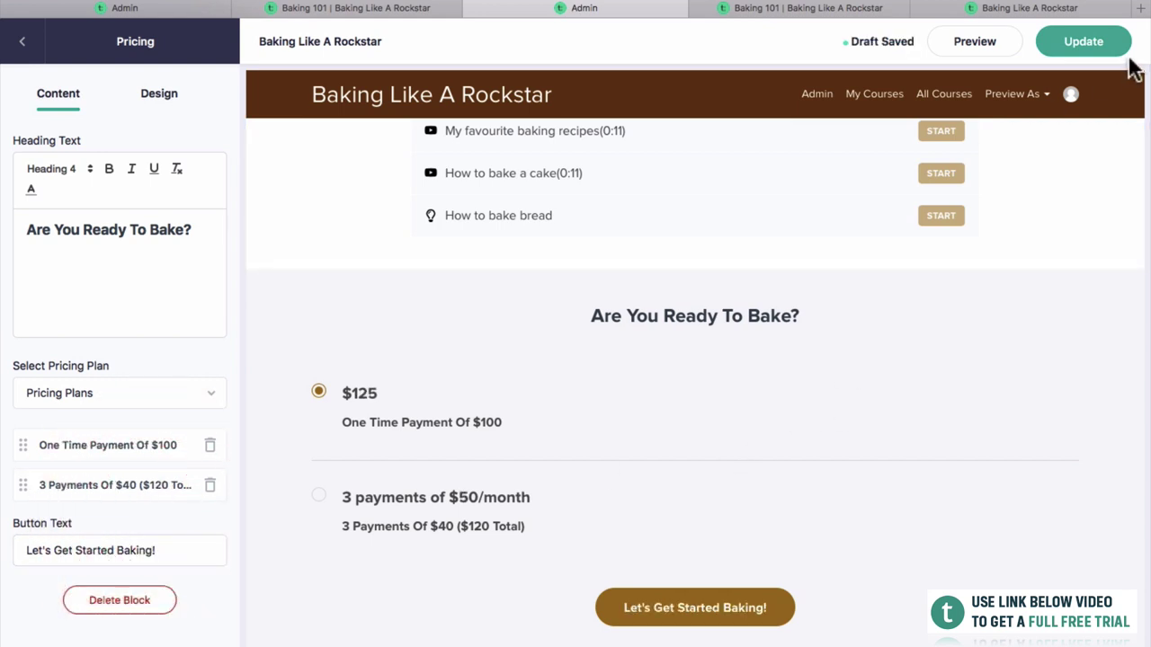
{"action": "left_click", "coordinate": [1105, 45]}
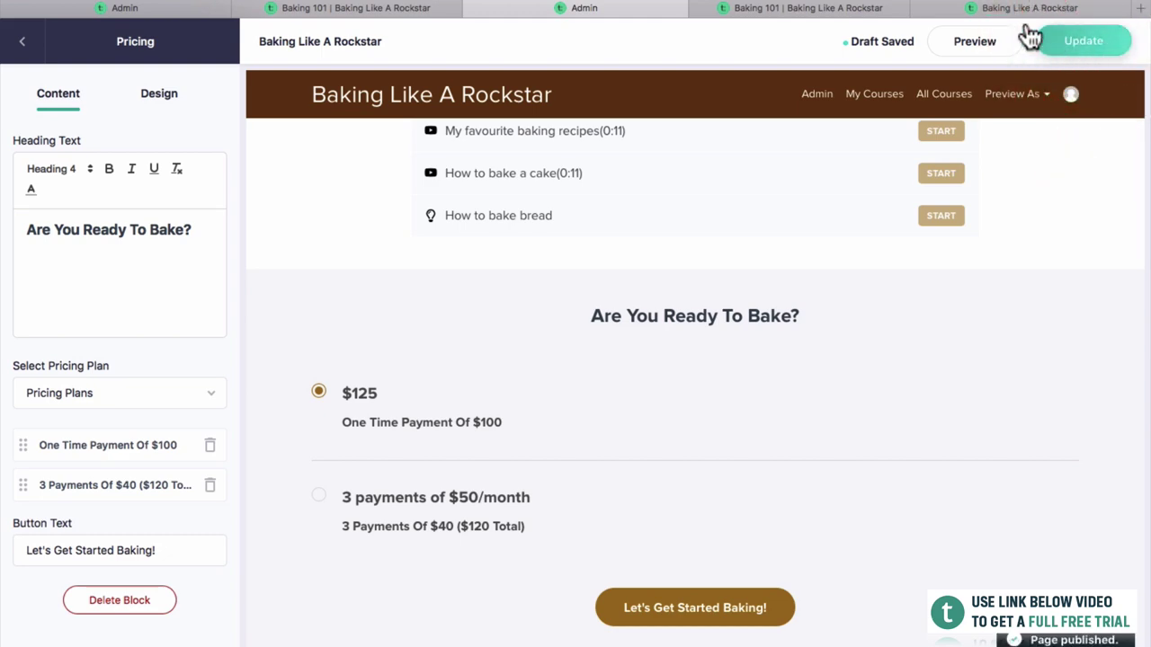
{"action": "left_click", "coordinate": [999, 9]}
View the live Baking 101 sales page from the top and play the intro video.
{"action": "left_click", "coordinate": [786, 9]}
{"action": "scroll", "coordinate": [1018, 253], "scroll_direction": "up", "scroll_amount": 5}
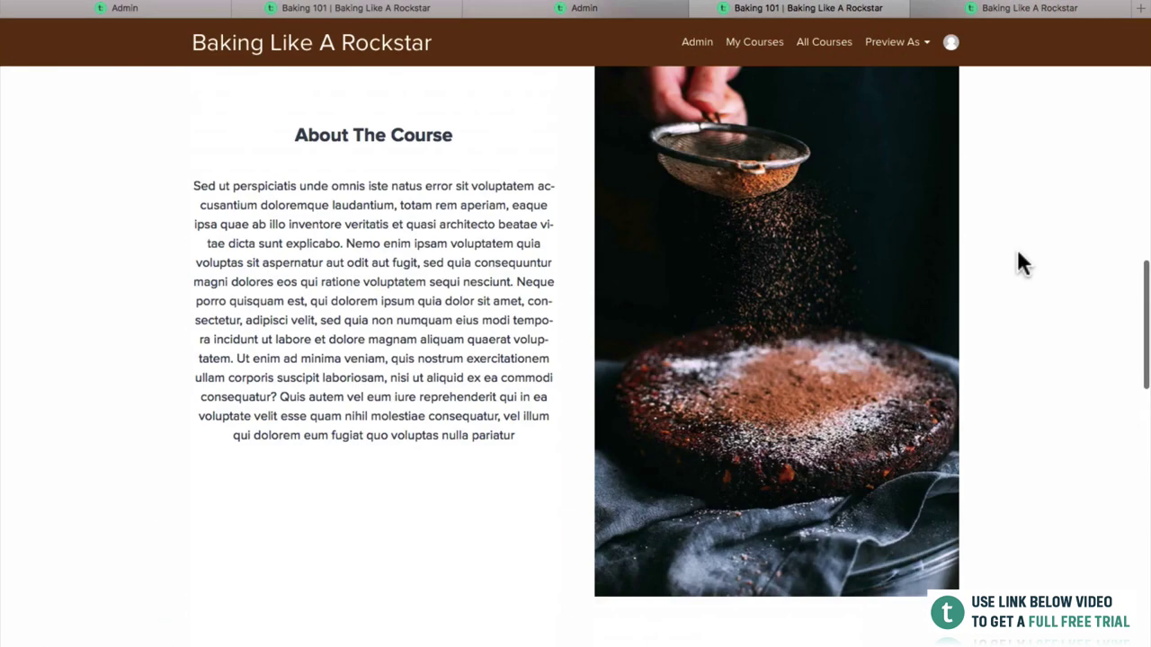
{"action": "scroll", "coordinate": [1016, 246], "scroll_direction": "up", "scroll_amount": 10}
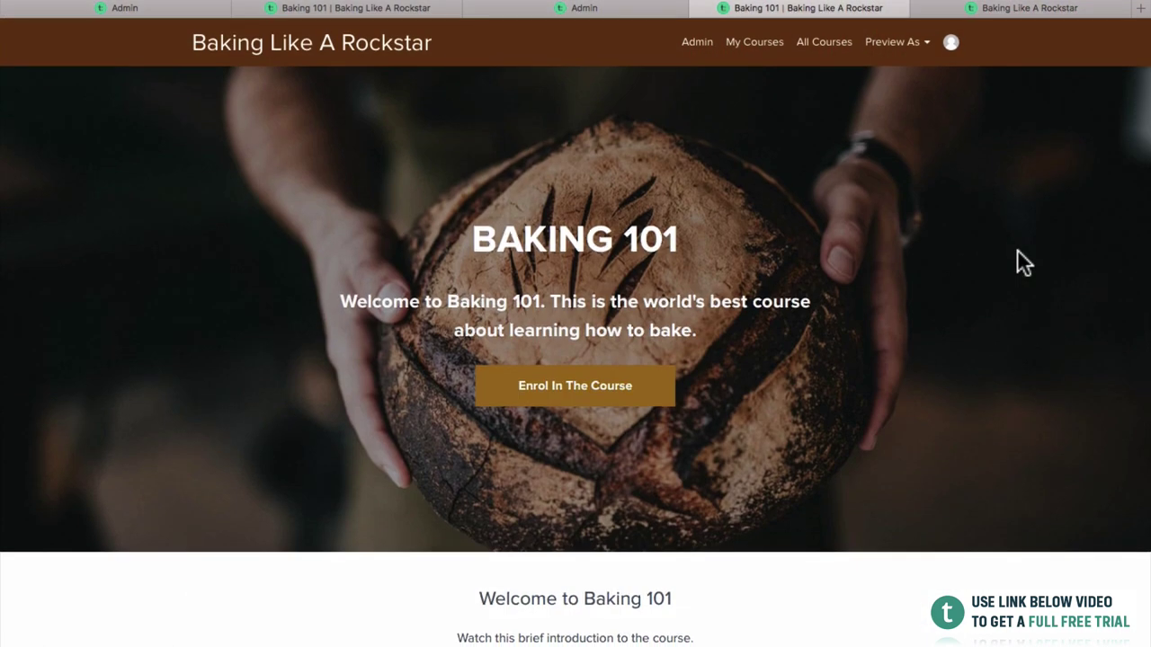
{"action": "scroll", "coordinate": [1017, 250], "scroll_direction": "up", "scroll_amount": 2}
{"action": "scroll", "coordinate": [527, 405], "scroll_direction": "down", "scroll_amount": 4}
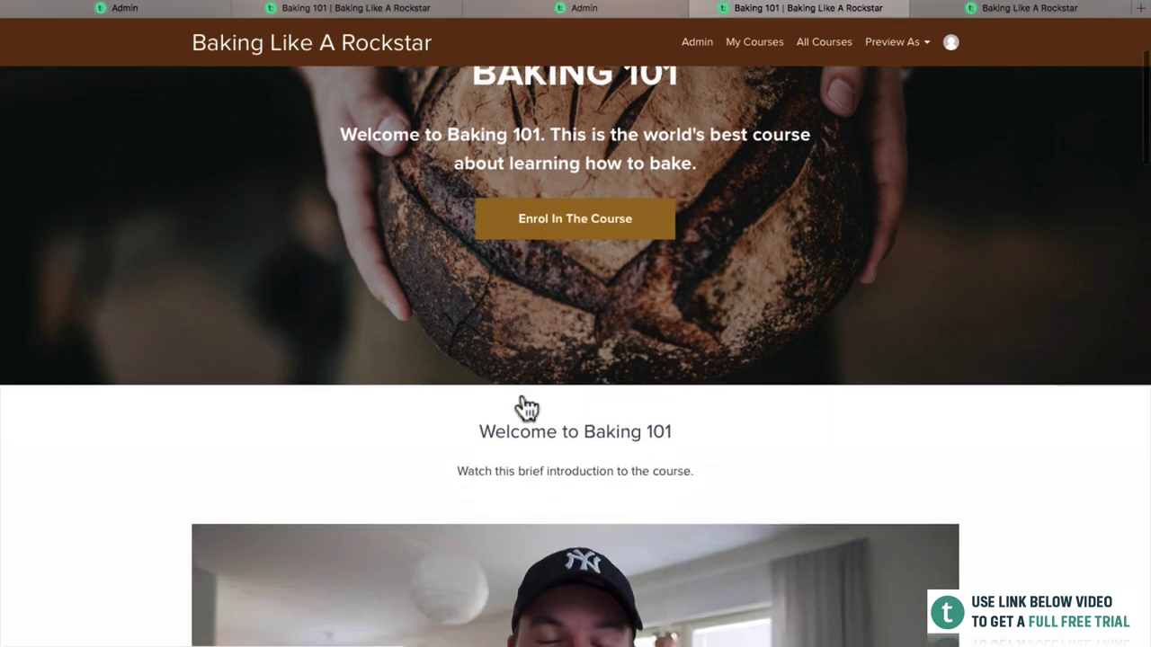
{"action": "scroll", "coordinate": [596, 248], "scroll_direction": "down", "scroll_amount": 2}
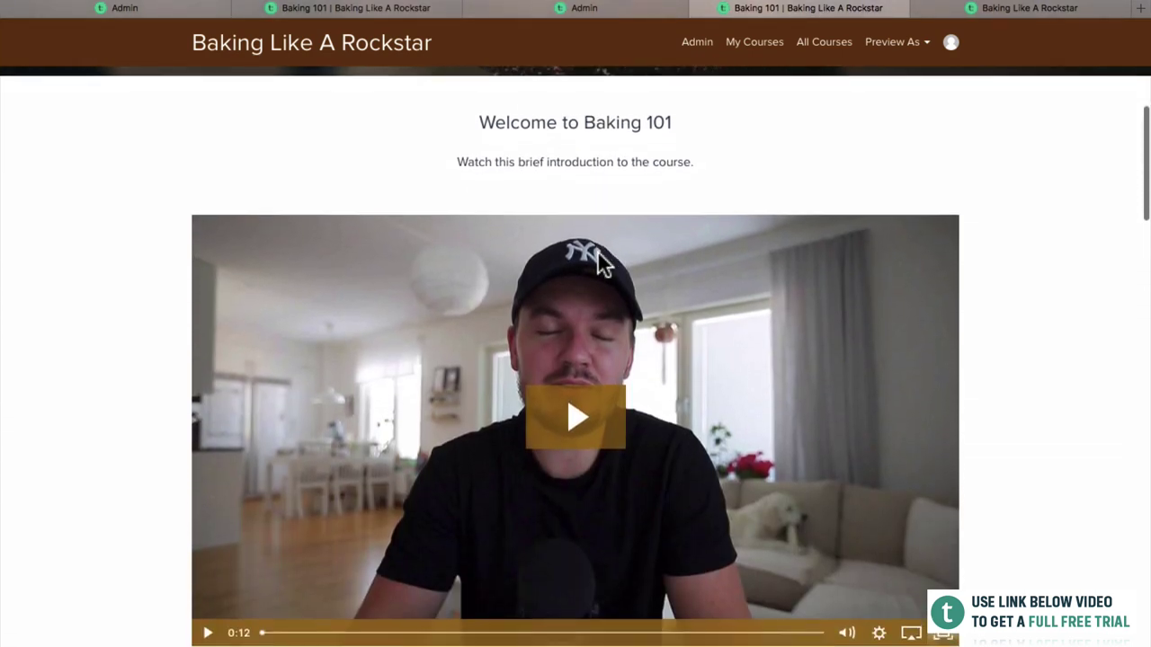
{"action": "left_click", "coordinate": [574, 406]}
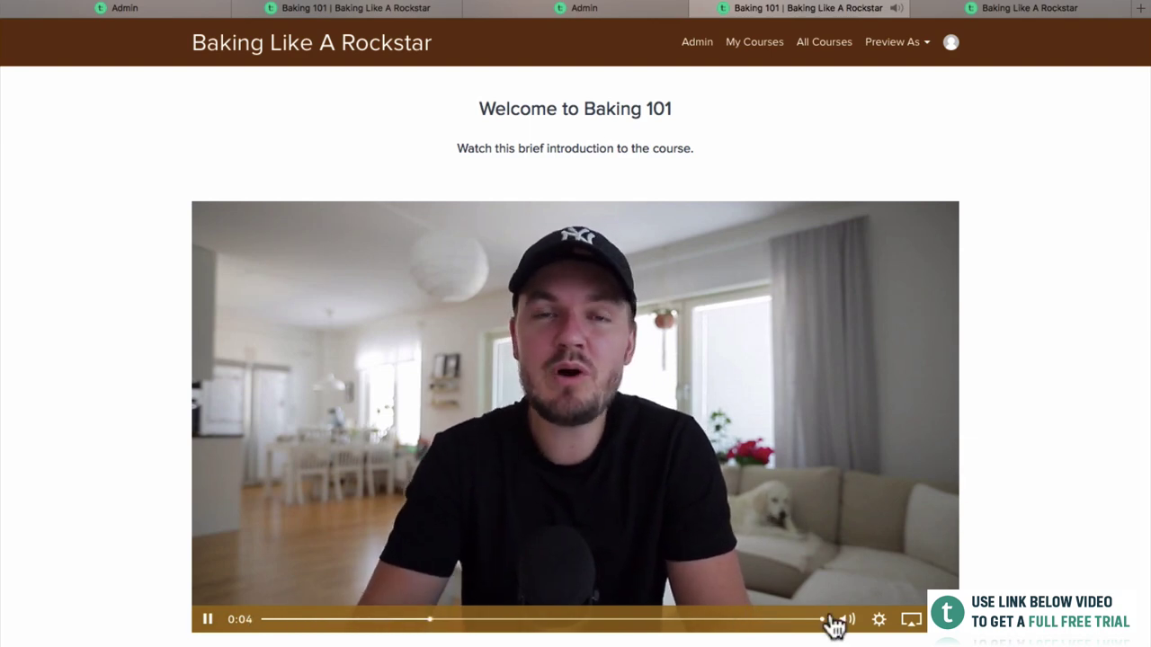
Scroll down to the pricing section and select the 3 payments of $50/month plan.
{"action": "scroll", "coordinate": [672, 630], "scroll_direction": "down", "scroll_amount": 10}
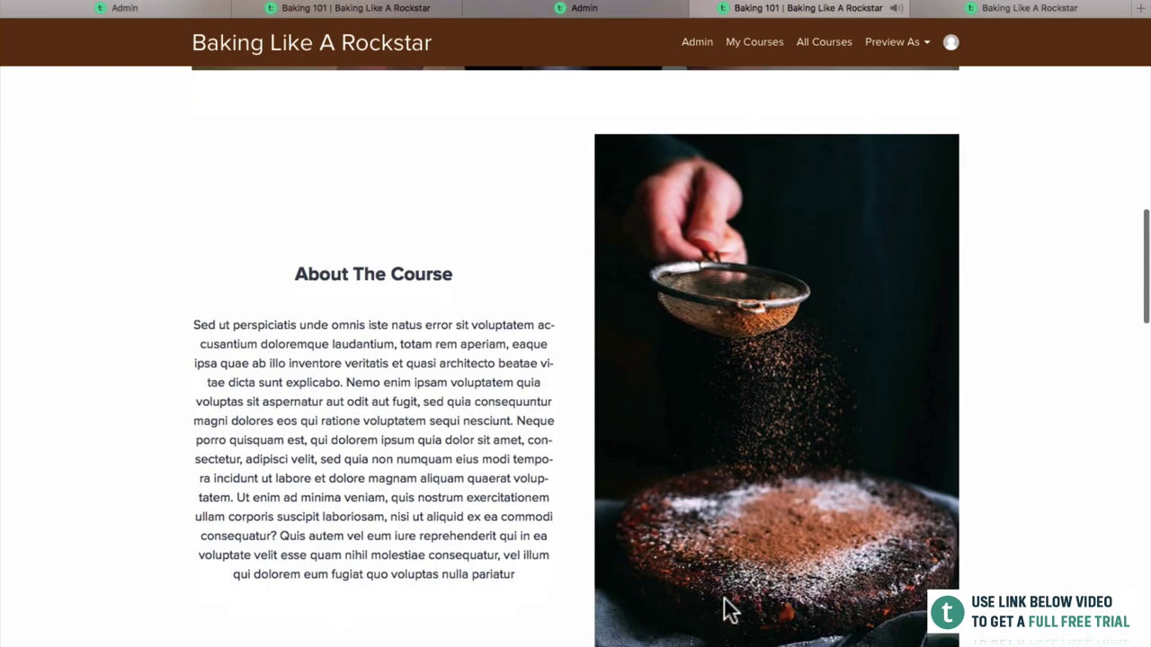
{"action": "scroll", "coordinate": [798, 412], "scroll_direction": "down", "scroll_amount": 1}
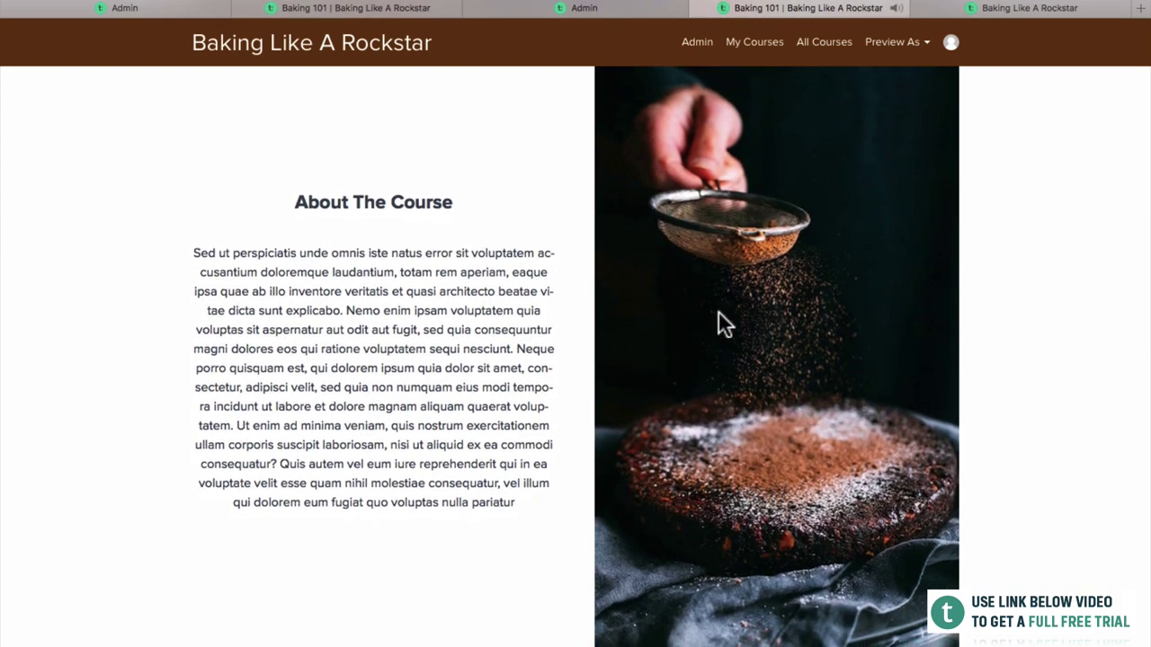
{"action": "scroll", "coordinate": [342, 335], "scroll_direction": "down", "scroll_amount": 8}
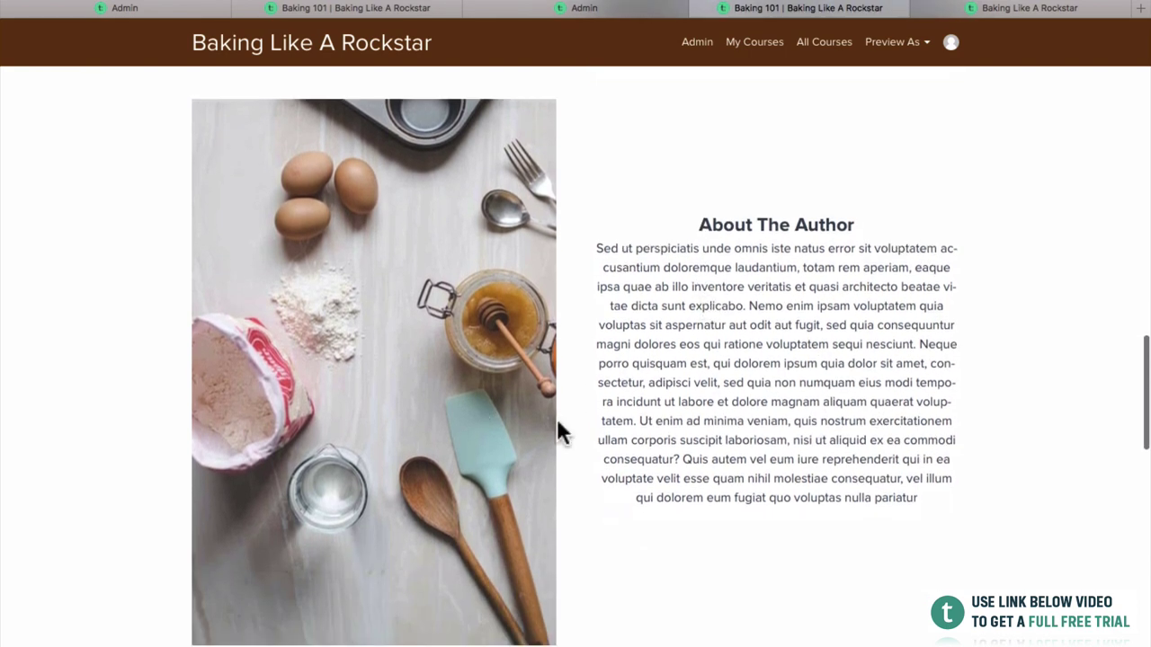
{"action": "scroll", "coordinate": [557, 418], "scroll_direction": "down", "scroll_amount": 5}
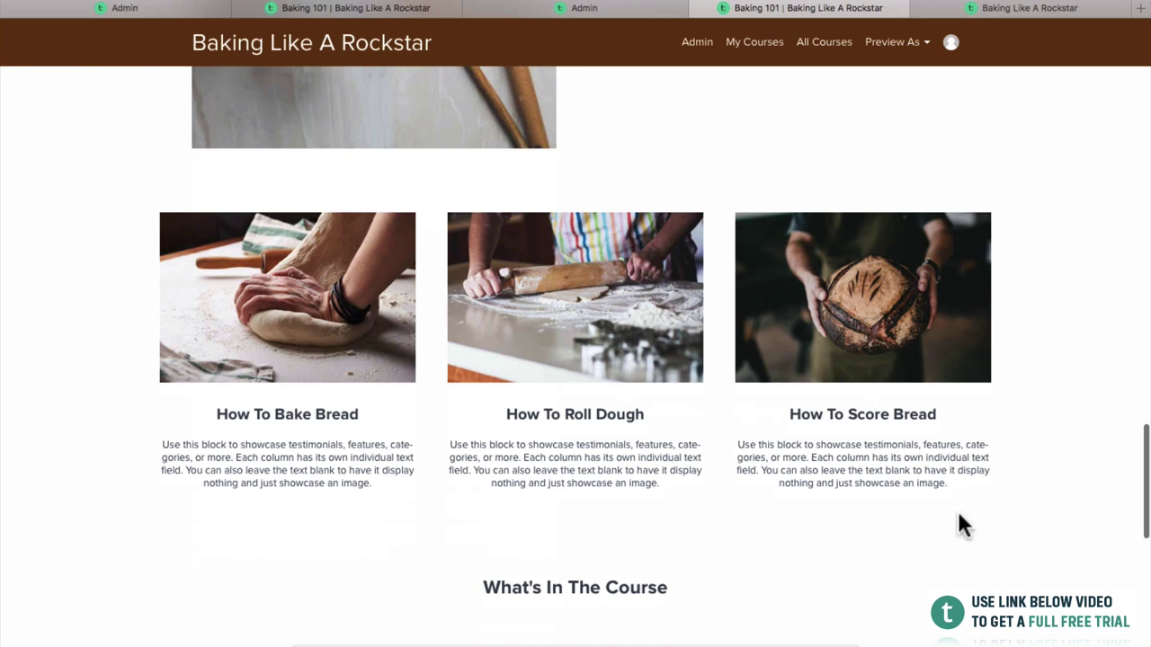
{"action": "scroll", "coordinate": [740, 428], "scroll_direction": "down", "scroll_amount": 4}
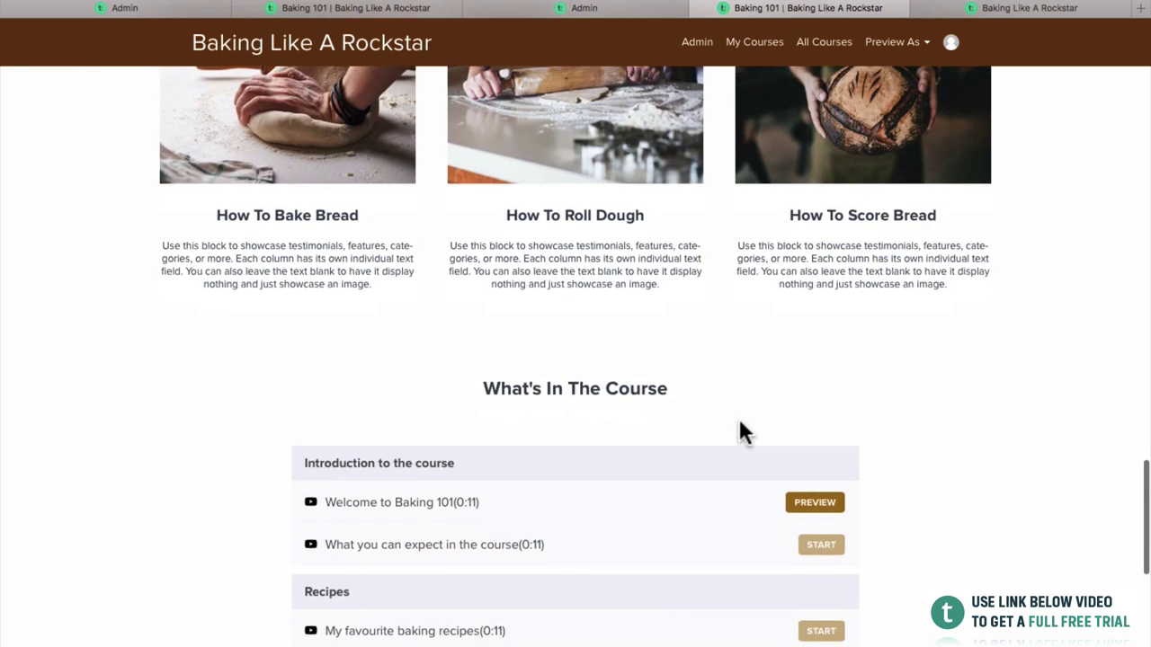
{"action": "scroll", "coordinate": [739, 425], "scroll_direction": "down", "scroll_amount": 3}
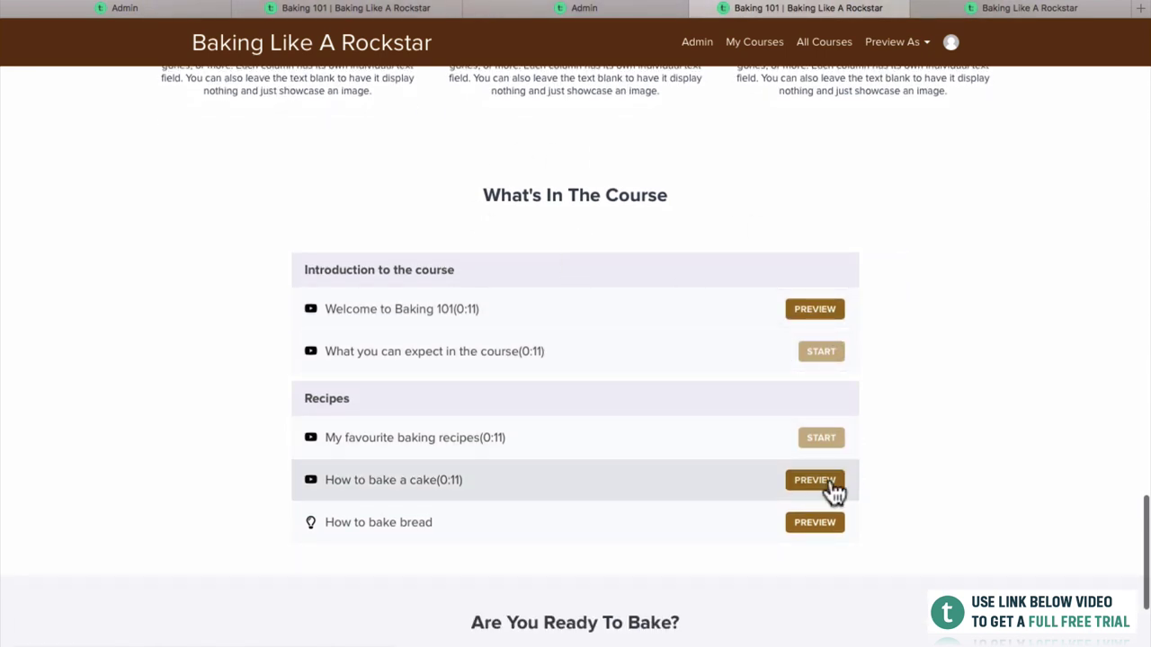
{"action": "scroll", "coordinate": [824, 473], "scroll_direction": "down", "scroll_amount": 3}
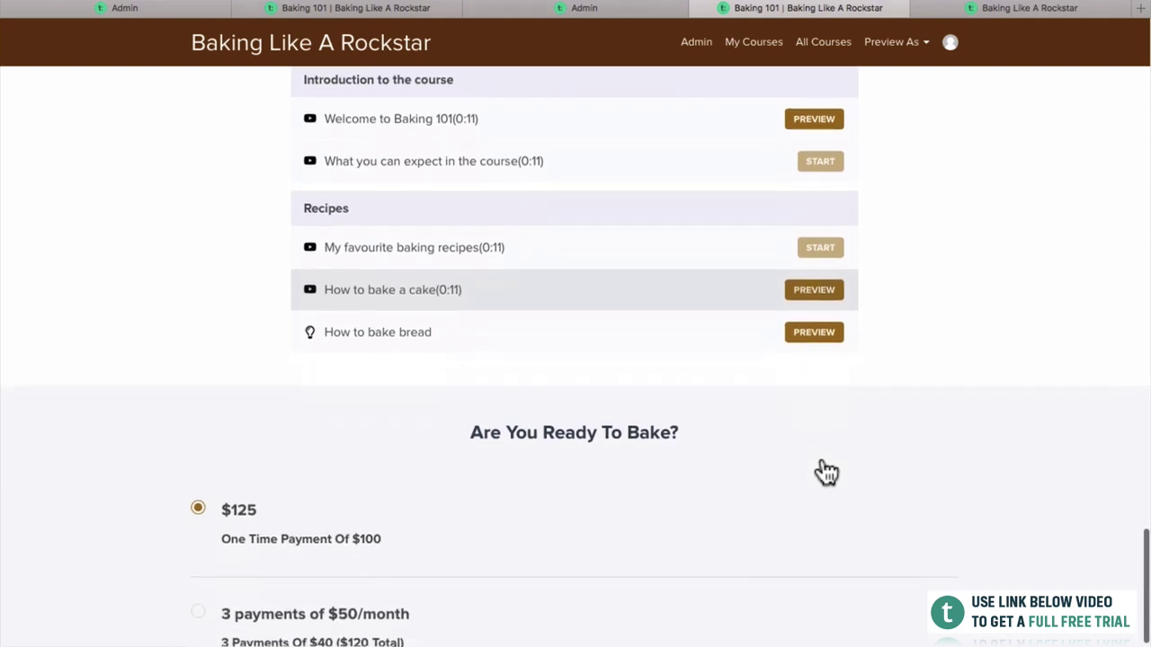
{"action": "scroll", "coordinate": [824, 471], "scroll_direction": "down", "scroll_amount": 2}
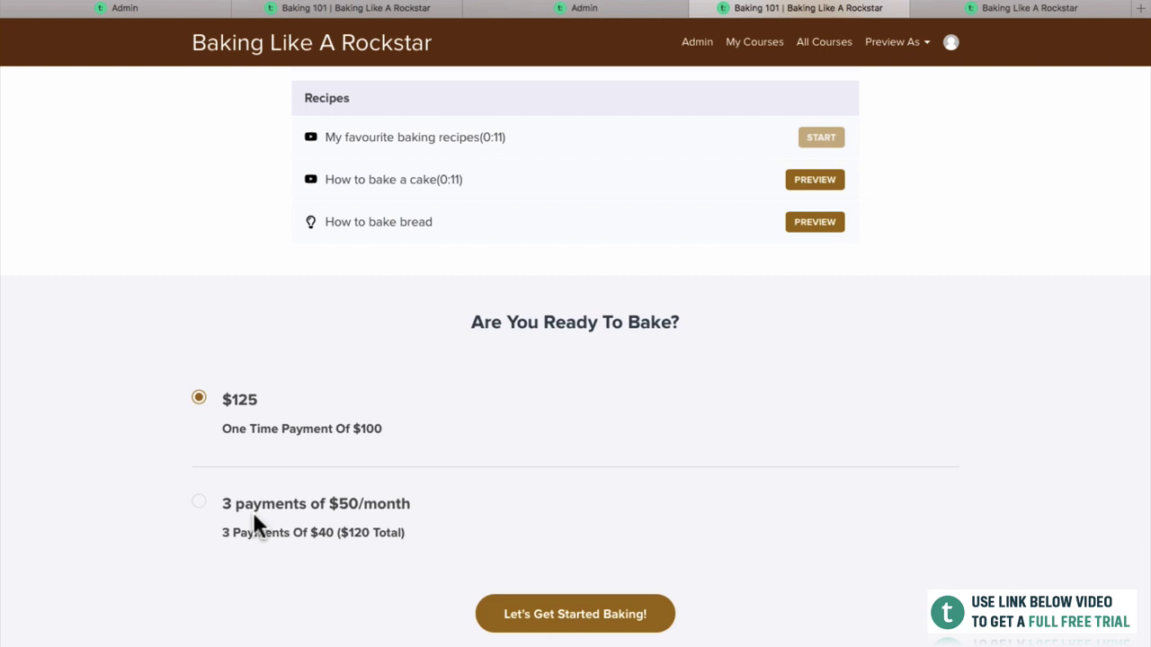
{"action": "left_click", "coordinate": [199, 501]}
Go to checkout and inspect the three-payment and VAT 25% (Sweden) order summary lines.
{"action": "left_click", "coordinate": [631, 632]}
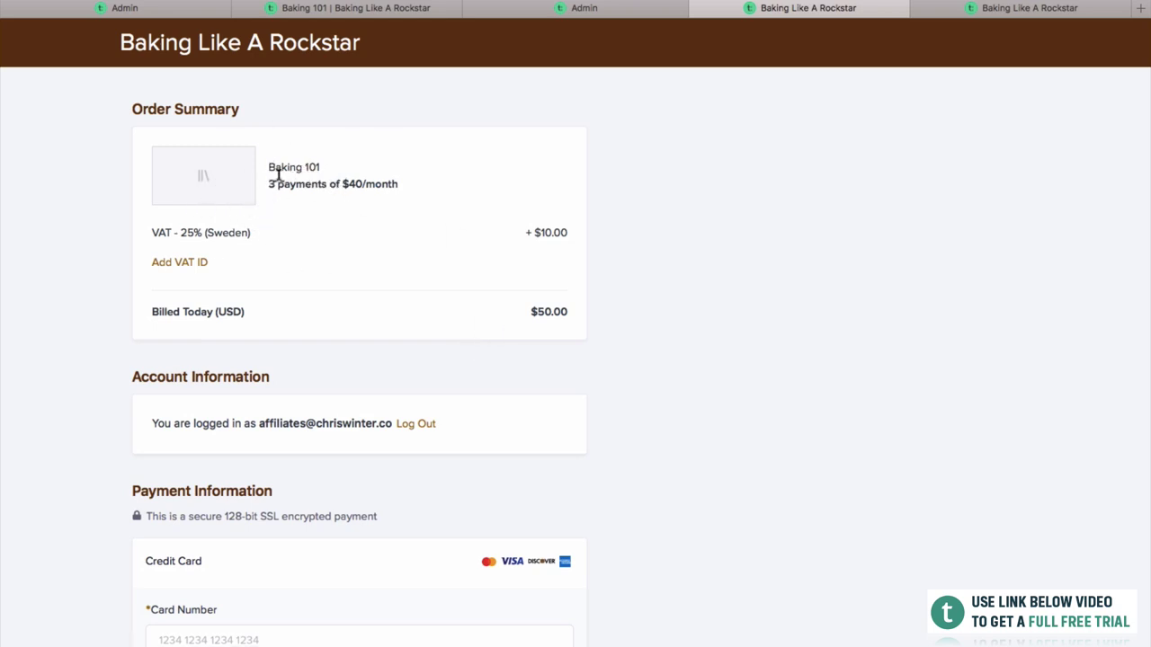
{"action": "left_click_drag", "start_coordinate": [269, 183], "coordinate": [400, 181]}
{"action": "left_click", "coordinate": [401, 183]}
{"action": "left_click_drag", "start_coordinate": [170, 232], "coordinate": [245, 225]}
{"action": "left_click", "coordinate": [241, 219]}
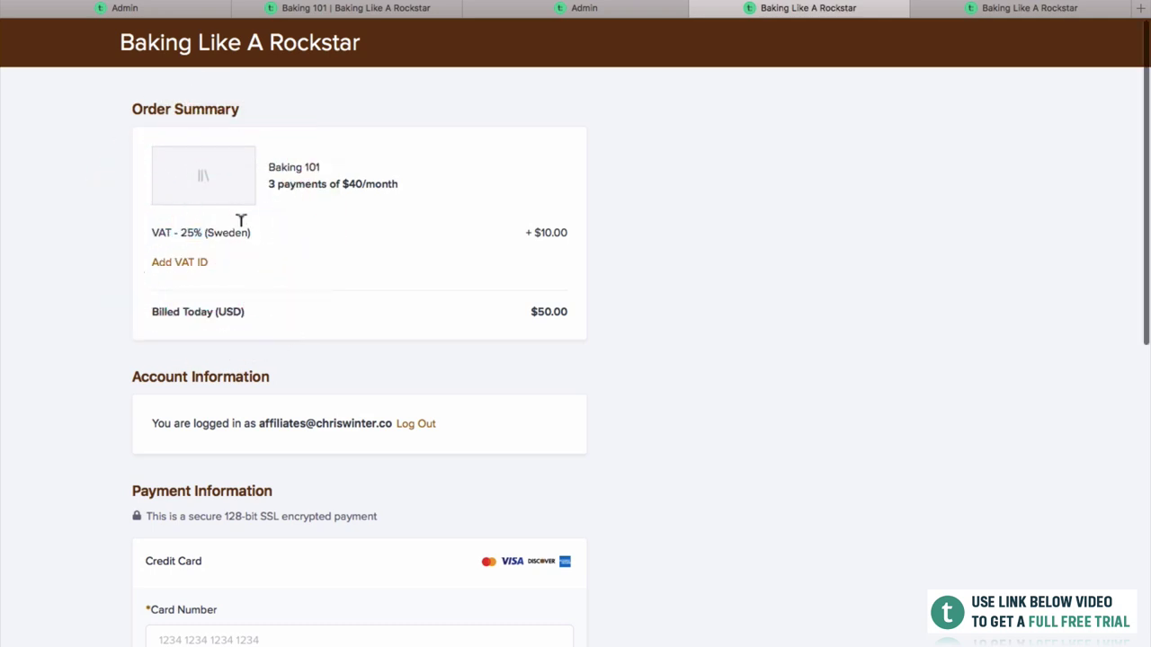
Scroll through the Payment Information and Billing Address sections down to Buy Now.
{"action": "scroll", "coordinate": [241, 219], "scroll_direction": "down", "scroll_amount": 5}
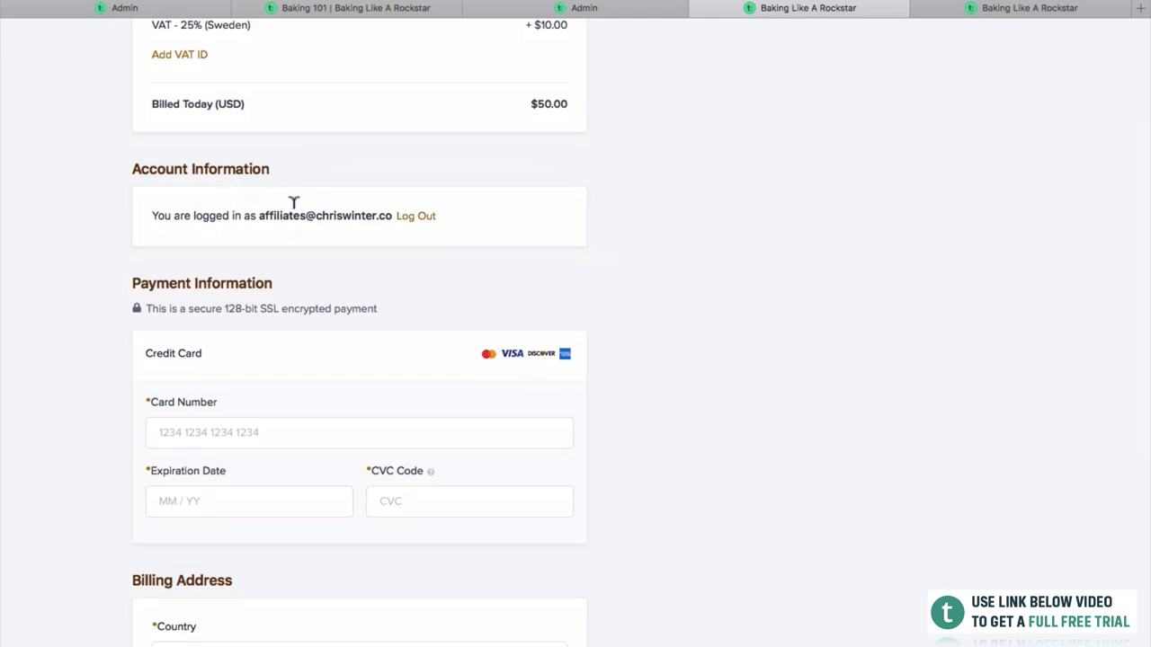
{"action": "scroll", "coordinate": [326, 412], "scroll_direction": "down", "scroll_amount": 2}
{"action": "scroll", "coordinate": [267, 357], "scroll_direction": "down", "scroll_amount": 2}
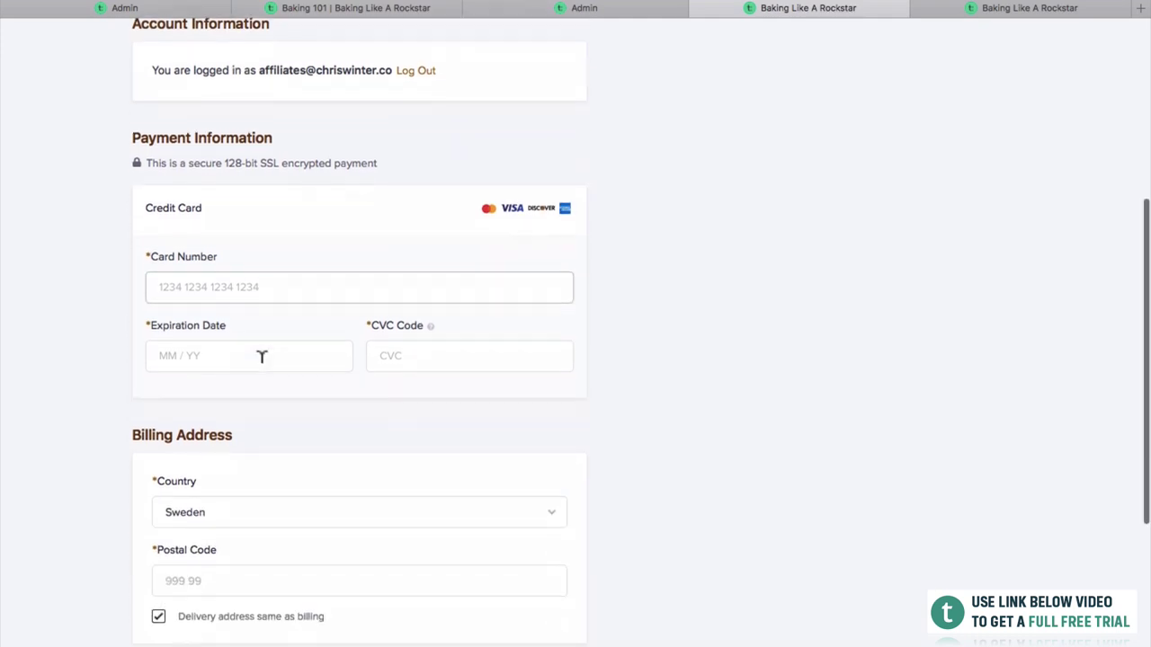
{"action": "left_click", "coordinate": [257, 274]}
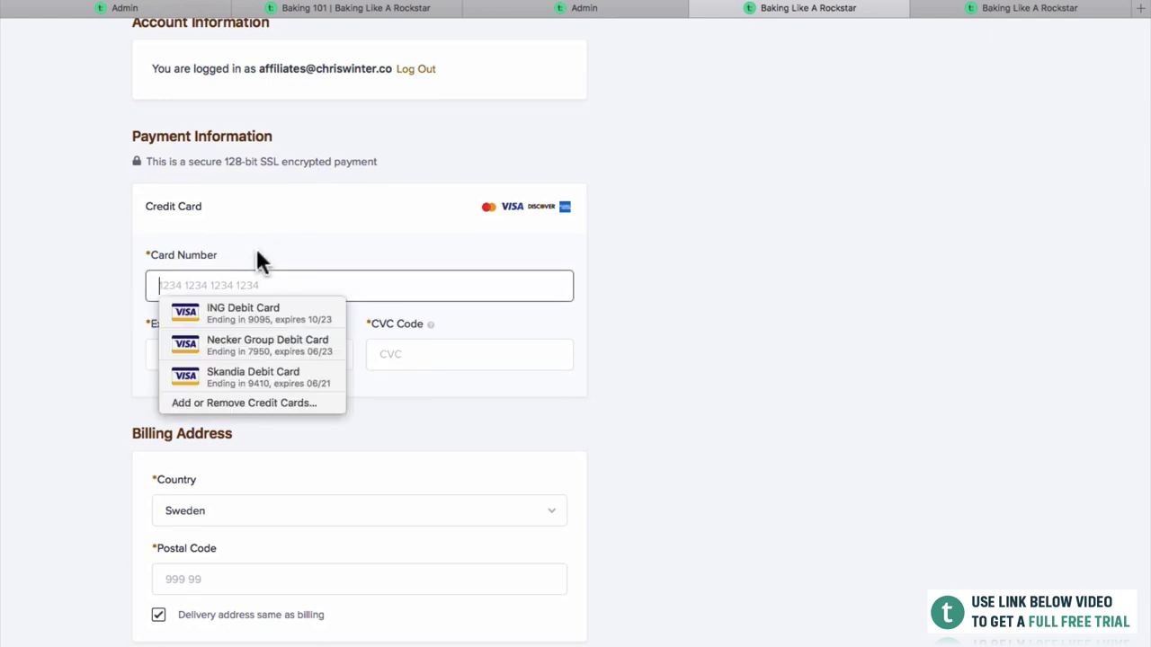
{"action": "left_click", "coordinate": [641, 280]}
{"action": "scroll", "coordinate": [640, 277], "scroll_direction": "down", "scroll_amount": 3}
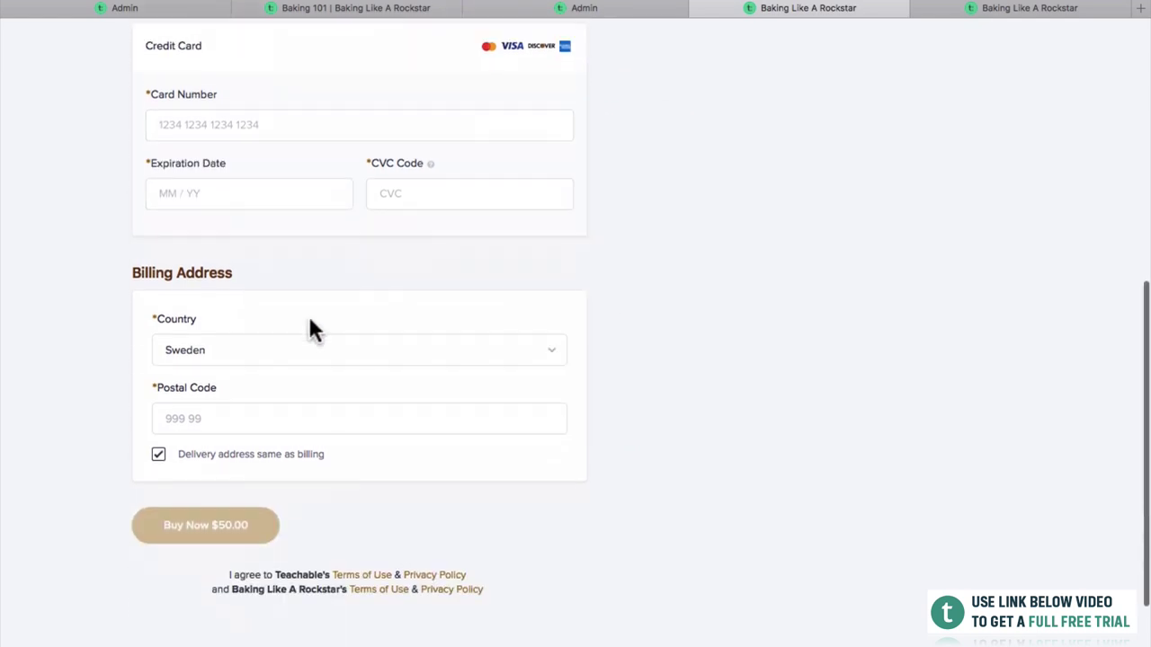
{"action": "scroll", "coordinate": [319, 396], "scroll_direction": "down", "scroll_amount": 2}
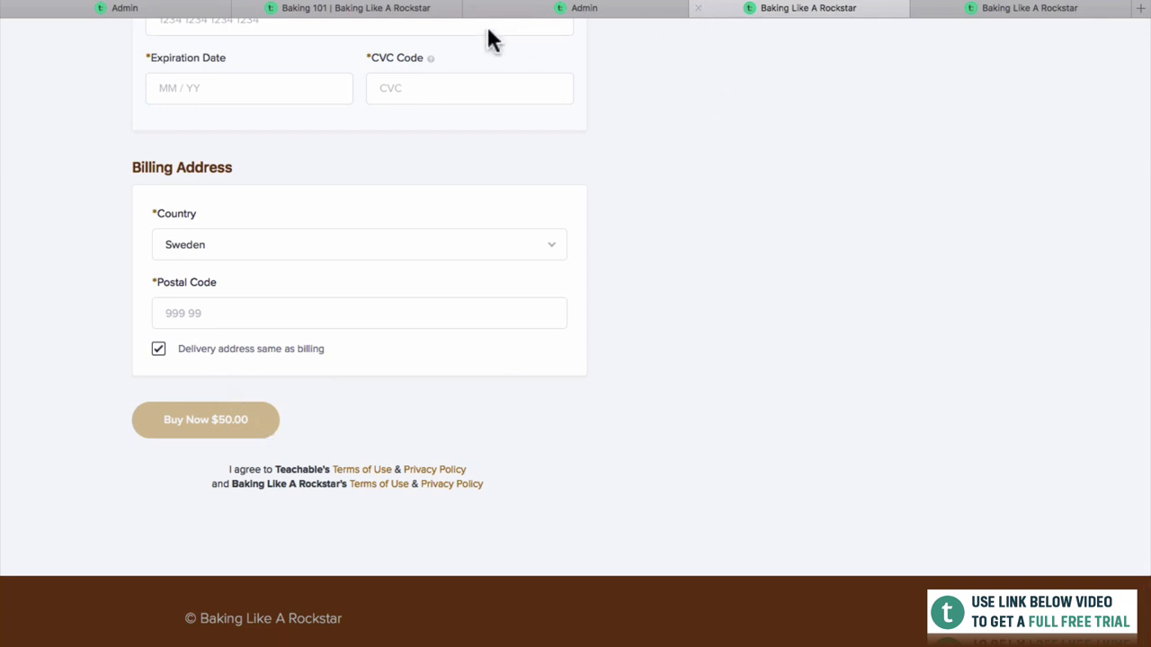
Return to the Baking 101 admin's Pages list and edit the unpublished Checkout page.
{"action": "left_click", "coordinate": [422, 9]}
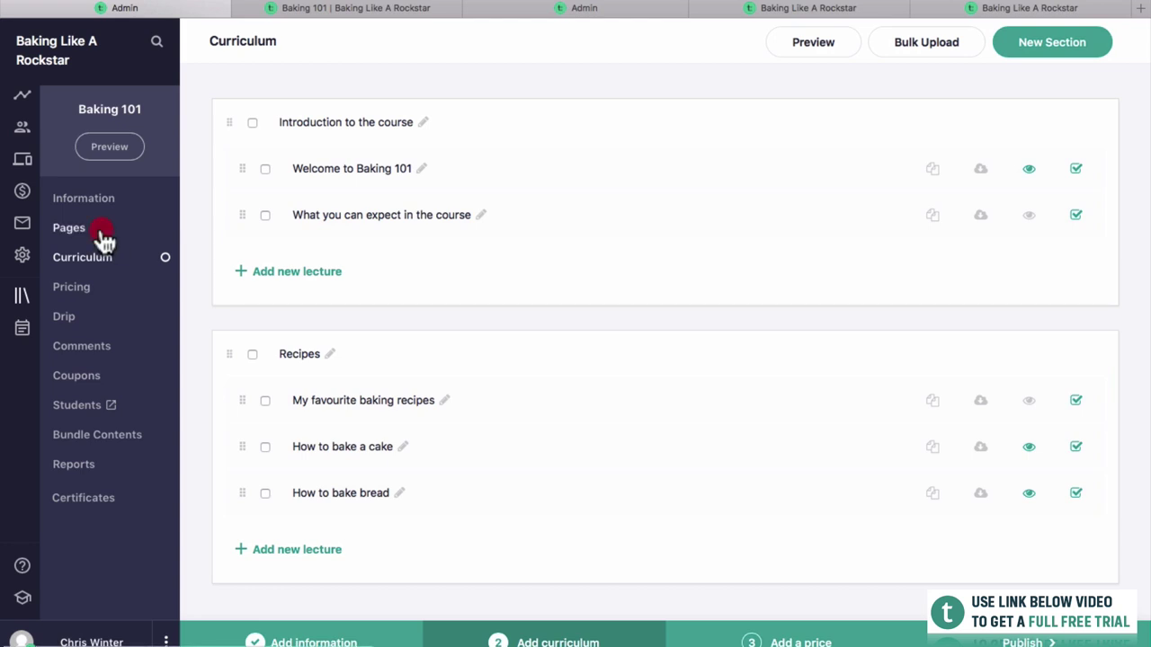
{"action": "left_click", "coordinate": [101, 230]}
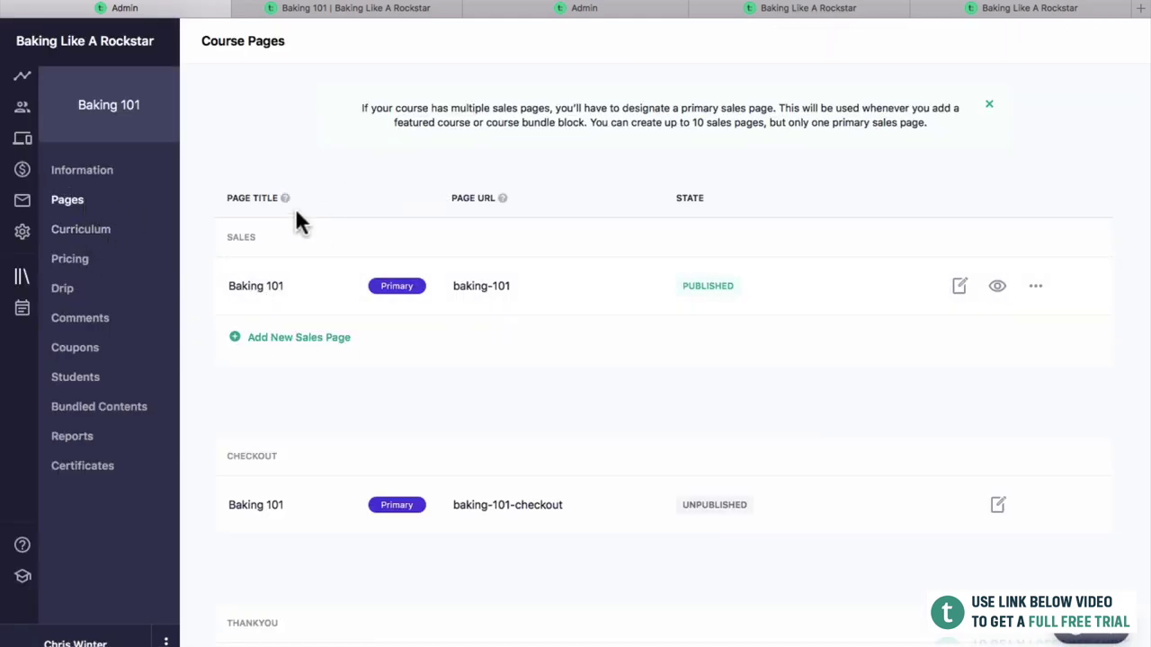
{"action": "scroll", "coordinate": [290, 502], "scroll_direction": "down", "scroll_amount": 2}
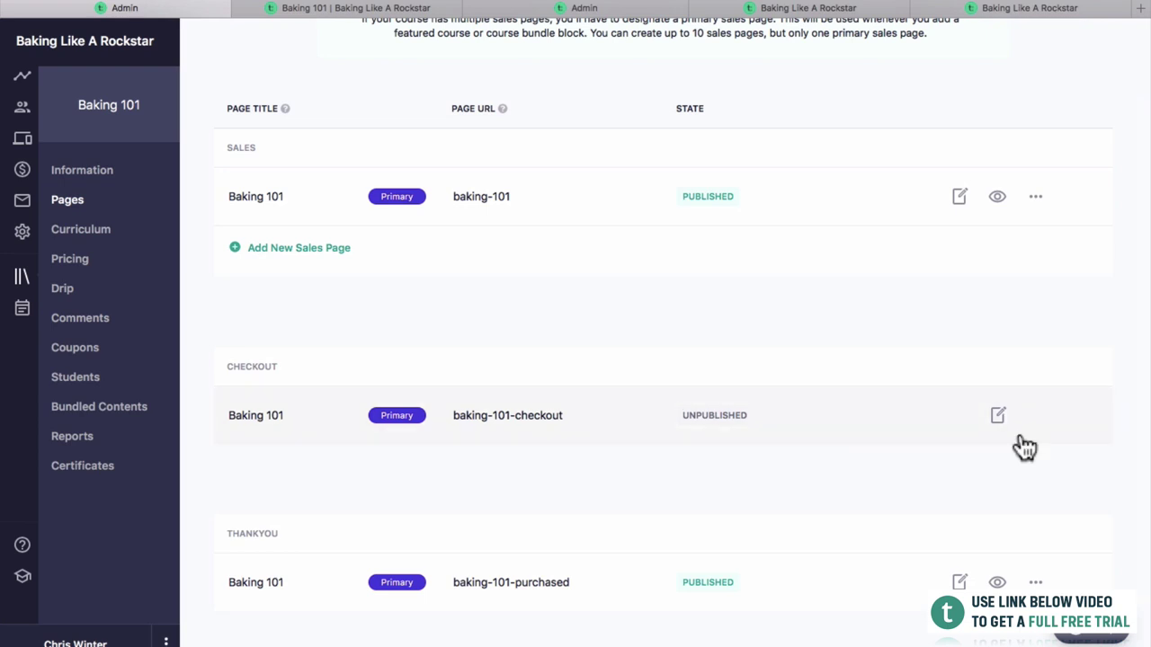
{"action": "left_click", "coordinate": [997, 415]}
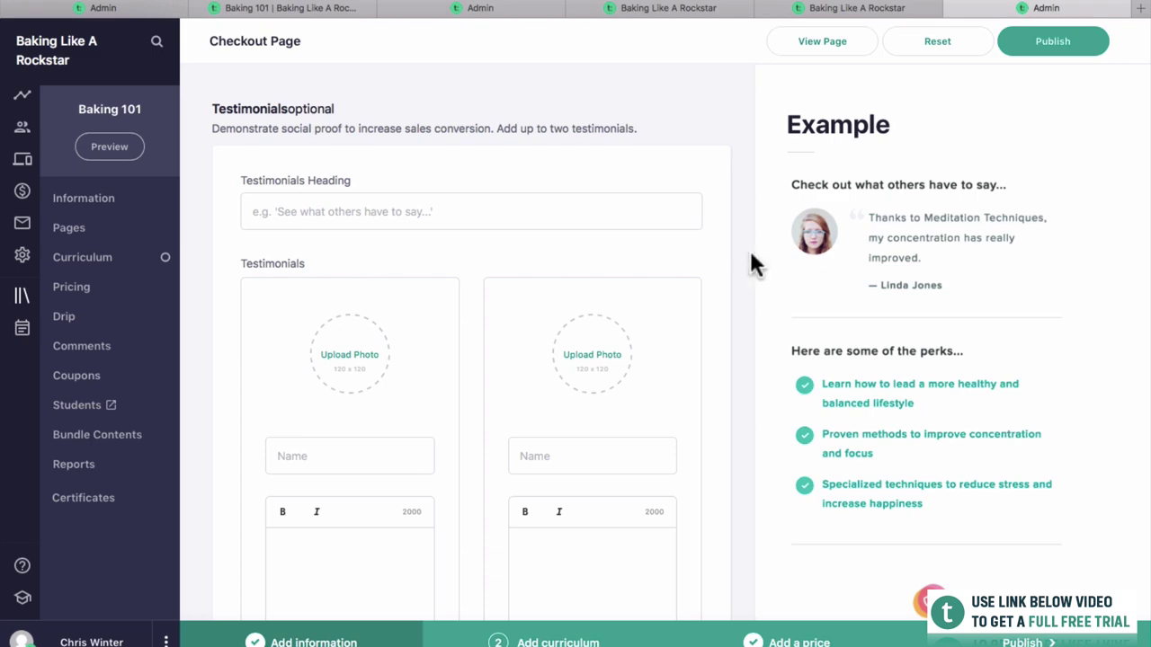
{"action": "scroll", "coordinate": [688, 255], "scroll_direction": "down", "scroll_amount": 3}
{"action": "scroll", "coordinate": [688, 243], "scroll_direction": "down", "scroll_amount": 5}
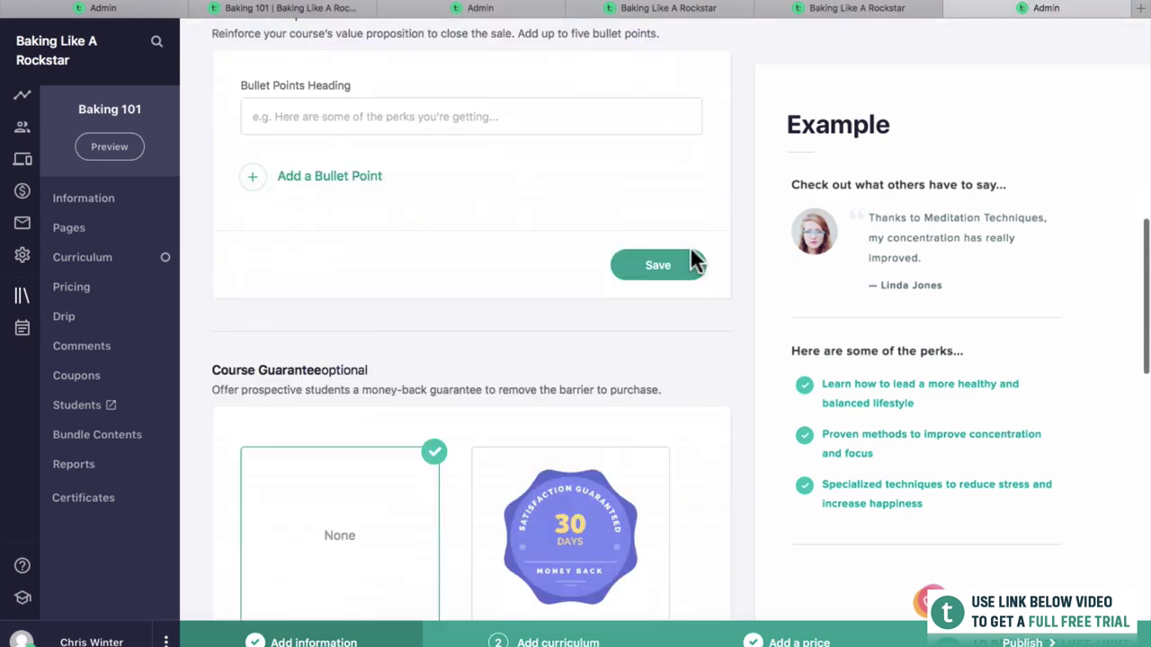
{"action": "scroll", "coordinate": [689, 244], "scroll_direction": "up", "scroll_amount": 3}
{"action": "scroll", "coordinate": [688, 243], "scroll_direction": "up", "scroll_amount": 3}
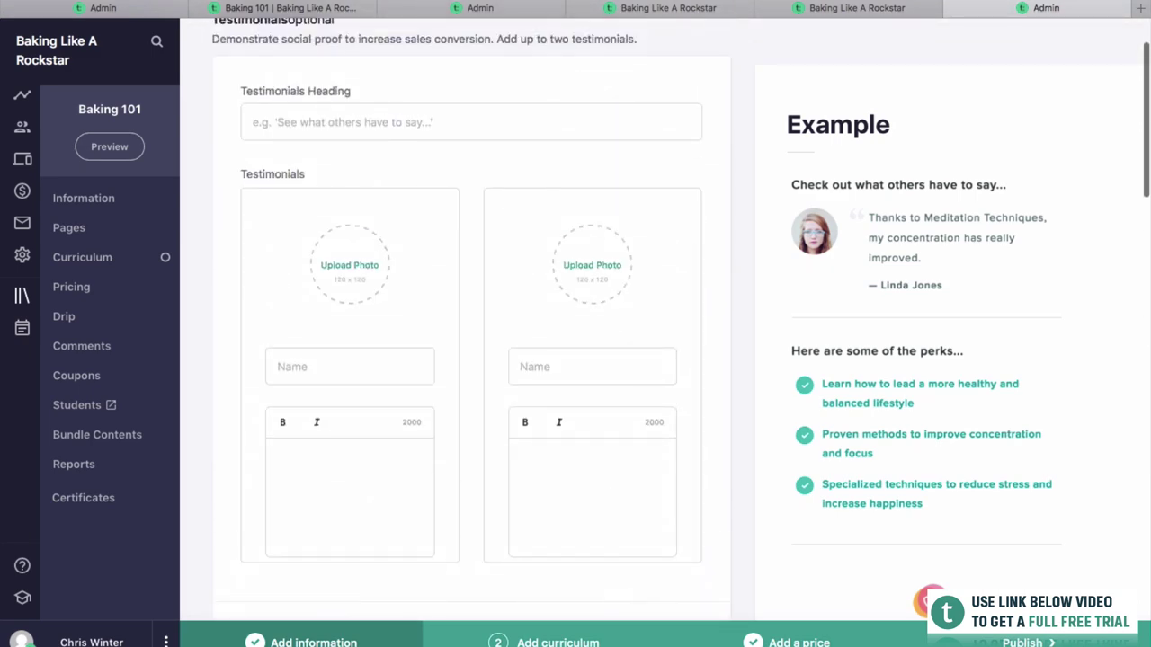
{"action": "left_click", "coordinate": [801, 8]}
{"action": "left_click", "coordinate": [688, 11]}
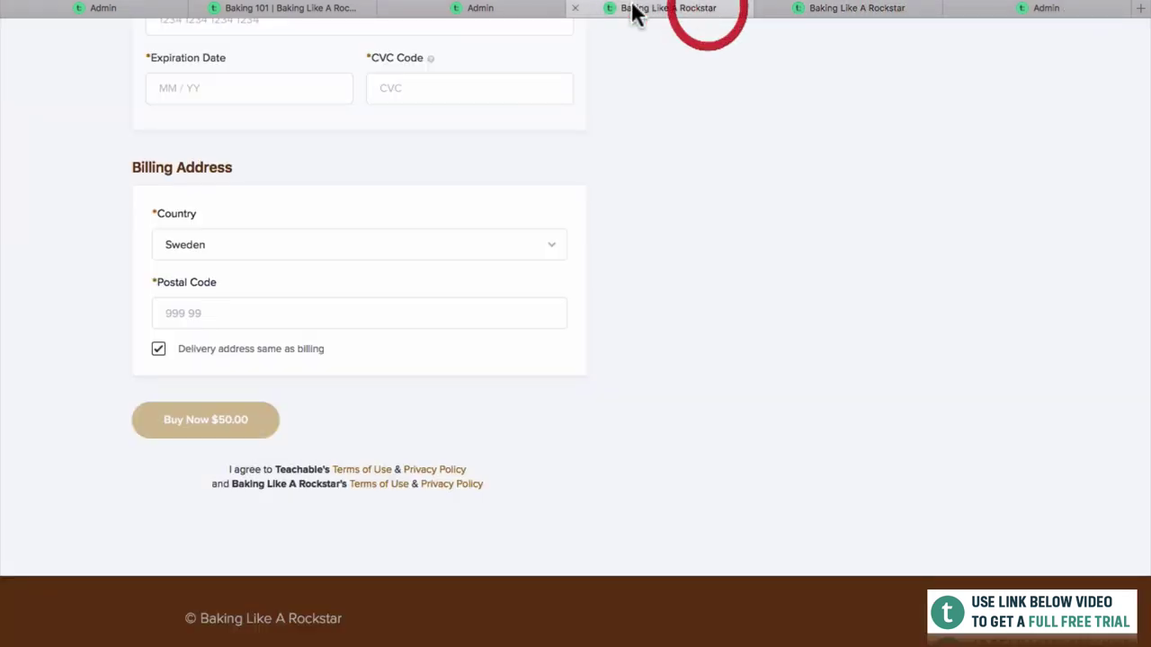
{"action": "scroll", "coordinate": [566, 126], "scroll_direction": "up", "scroll_amount": 10}
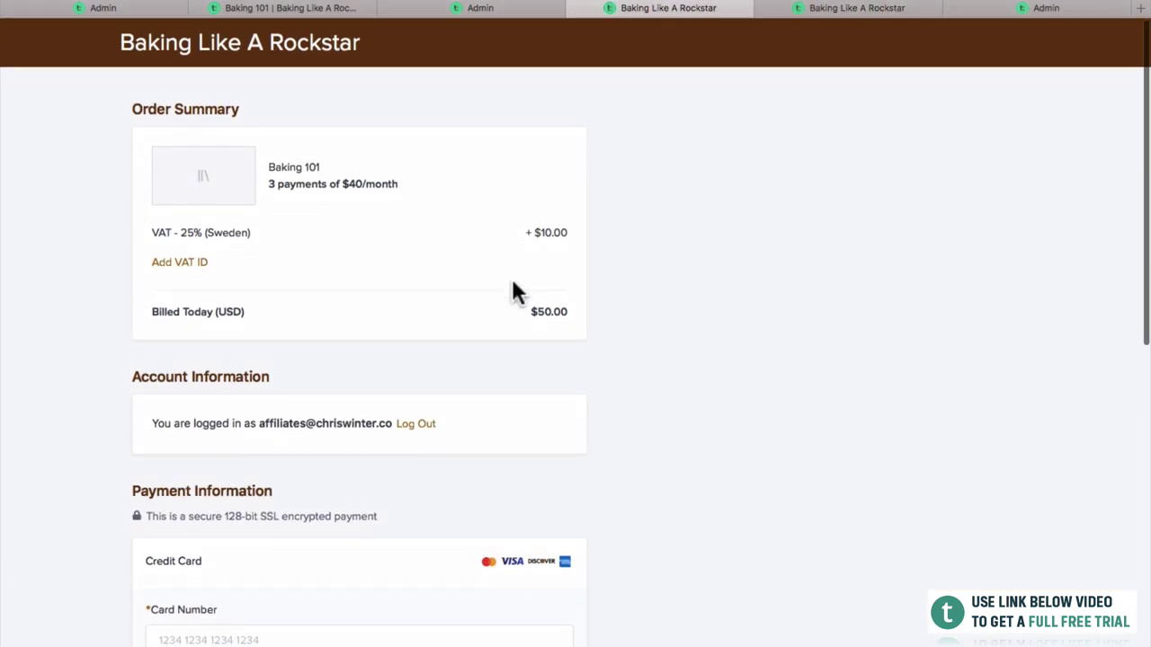
{"action": "left_click_drag", "start_coordinate": [983, 8], "coordinate": [863, 9]}
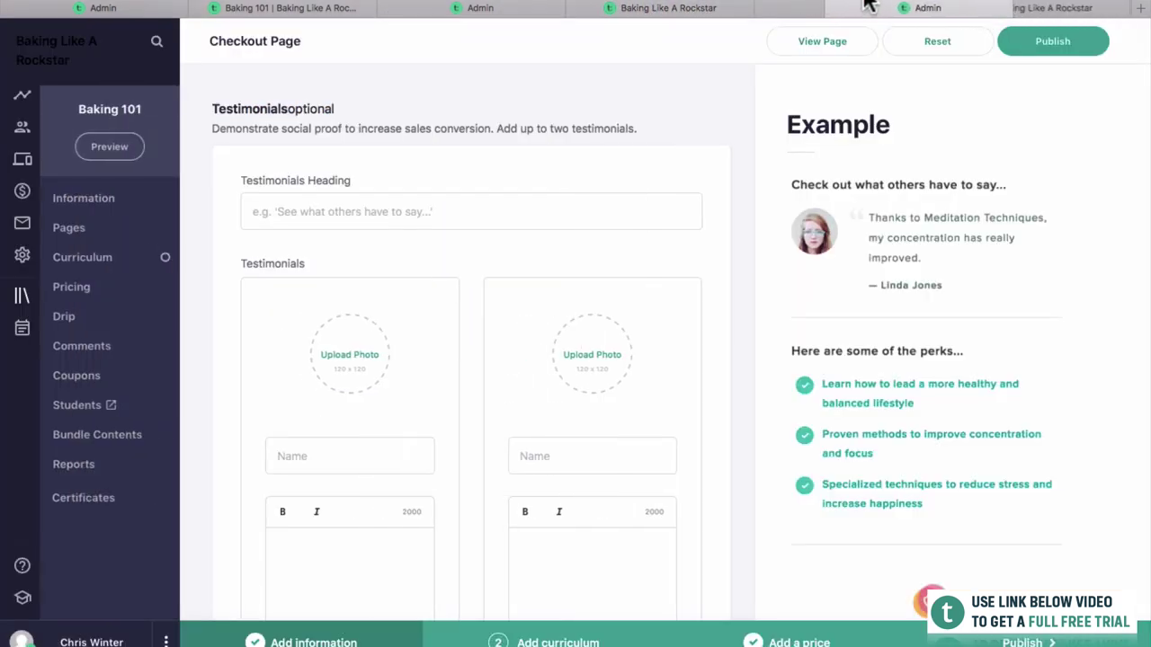
Enter the testimonials heading and a first testimonial, 'The course was fantastic!', with its author's name.
{"action": "left_click", "coordinate": [459, 215]}
{"action": "type", "text": "S"}
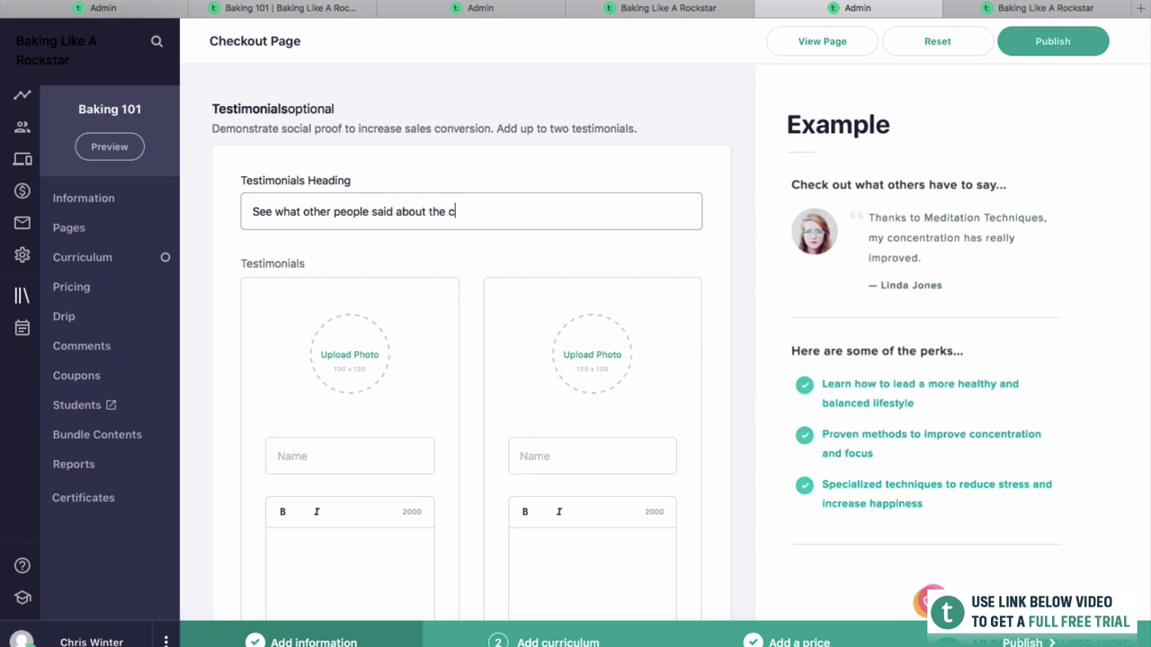
{"action": "scroll", "coordinate": [542, 277], "scroll_direction": "down", "scroll_amount": 2}
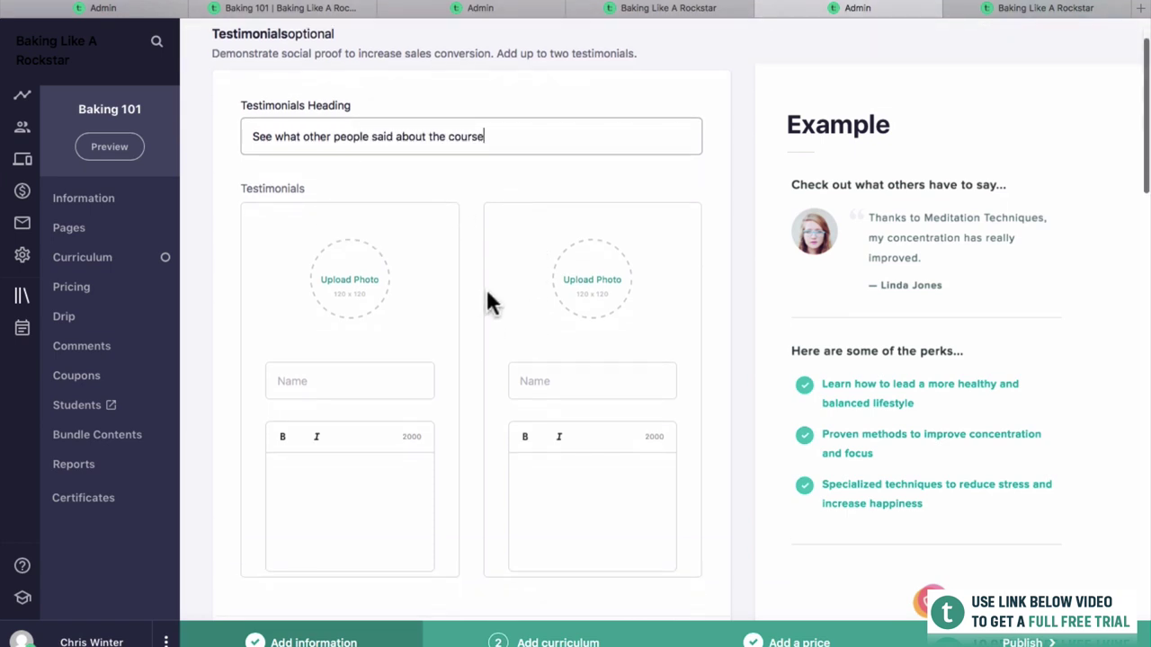
{"action": "scroll", "coordinate": [485, 287], "scroll_direction": "down", "scroll_amount": 1}
{"action": "left_click", "coordinate": [391, 316]}
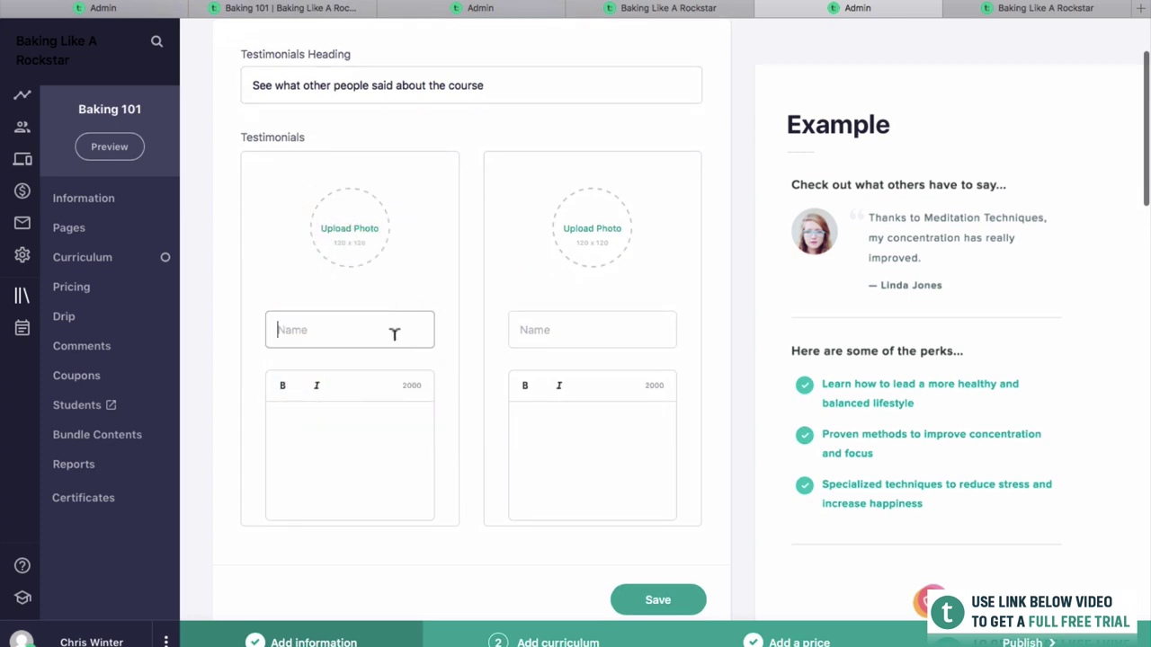
{"action": "type", "text": "John Doe"}
{"action": "key", "text": "Tab"}
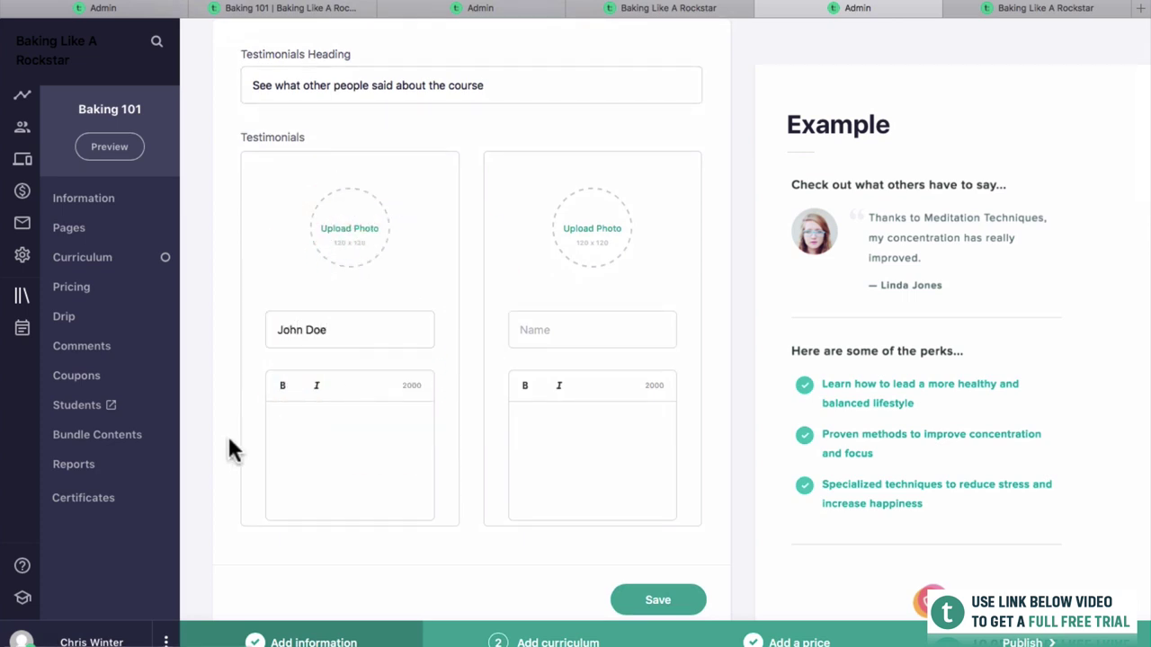
{"action": "type", "text": "The"}
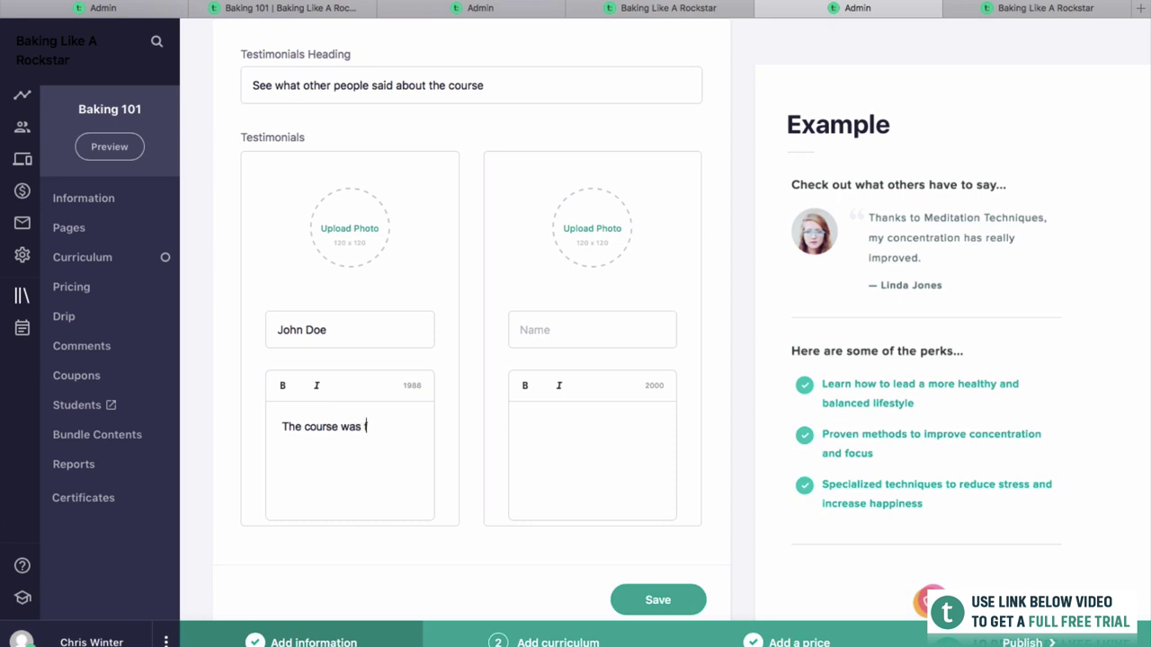
{"action": "type", "text": " course was fantastic!"}
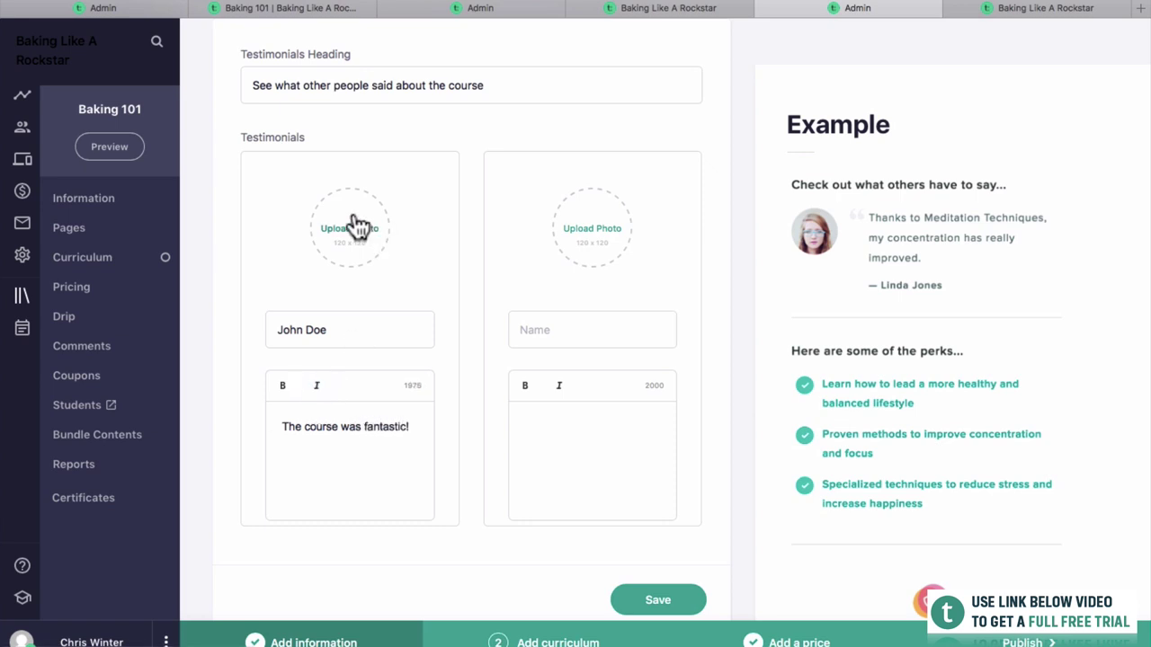
Add a second testimonial, 'I love bread now that I can make it', and save.
{"action": "left_click", "coordinate": [598, 329]}
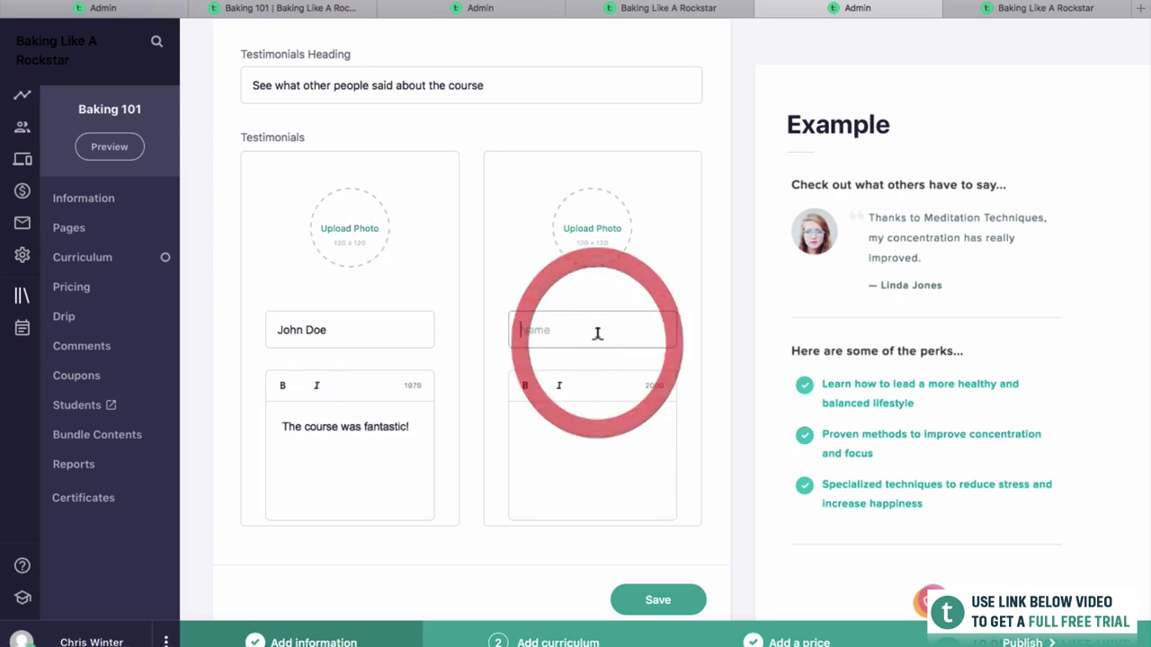
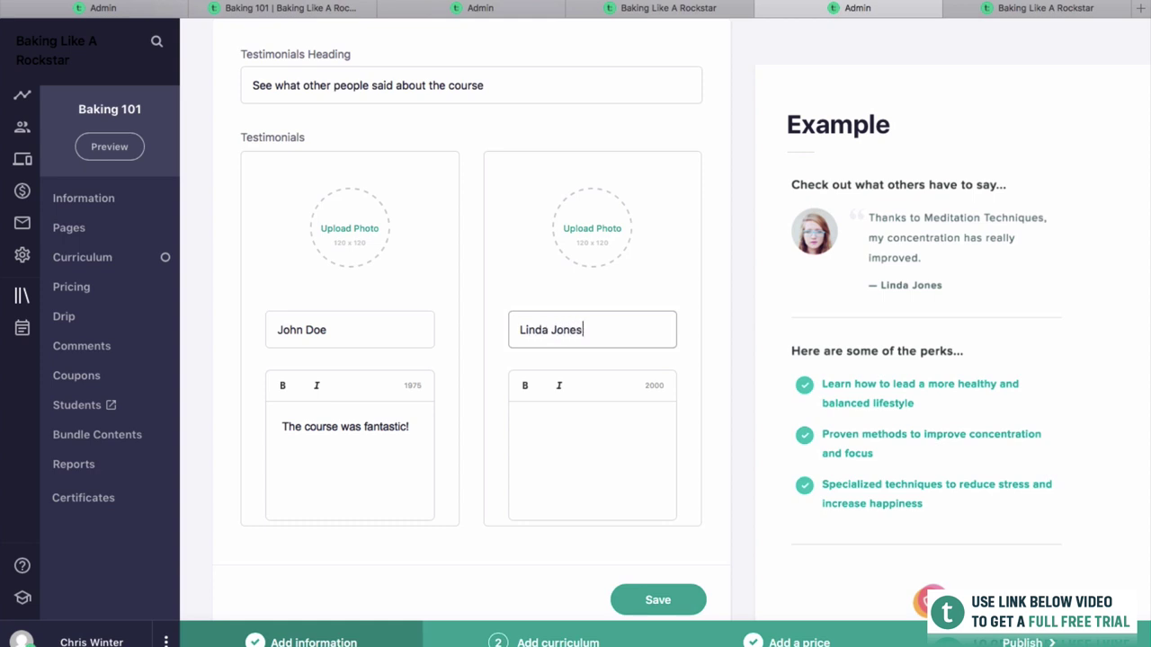
{"action": "key", "text": "Tab"}
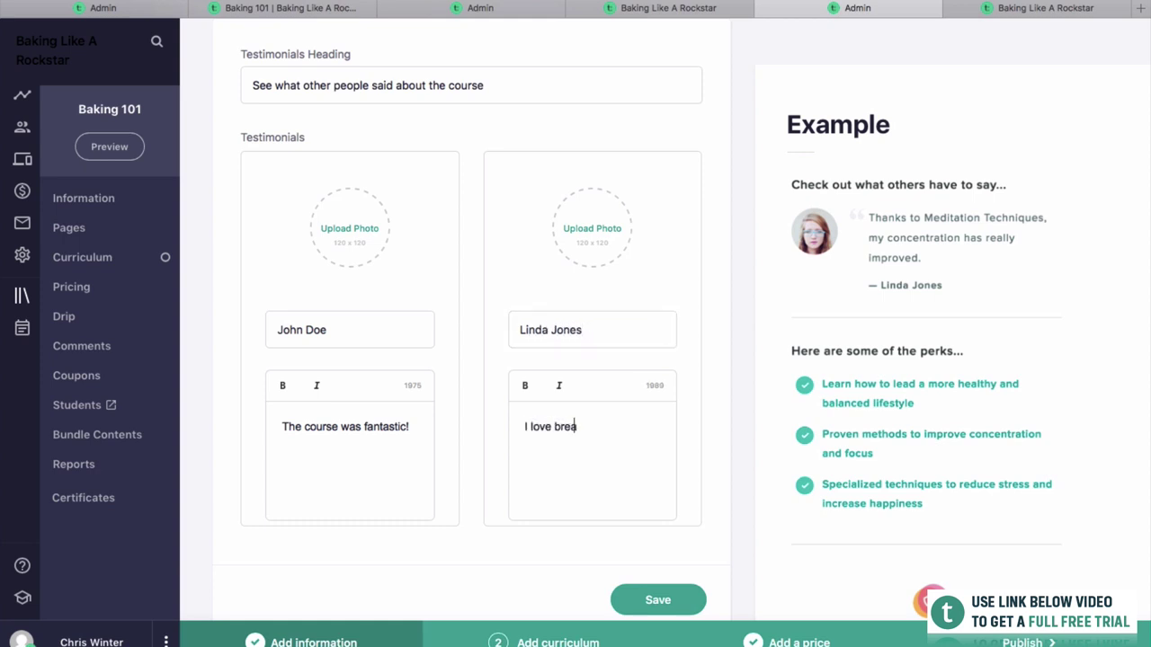
{"action": "type", "text": "I love bread now that I can make it"}
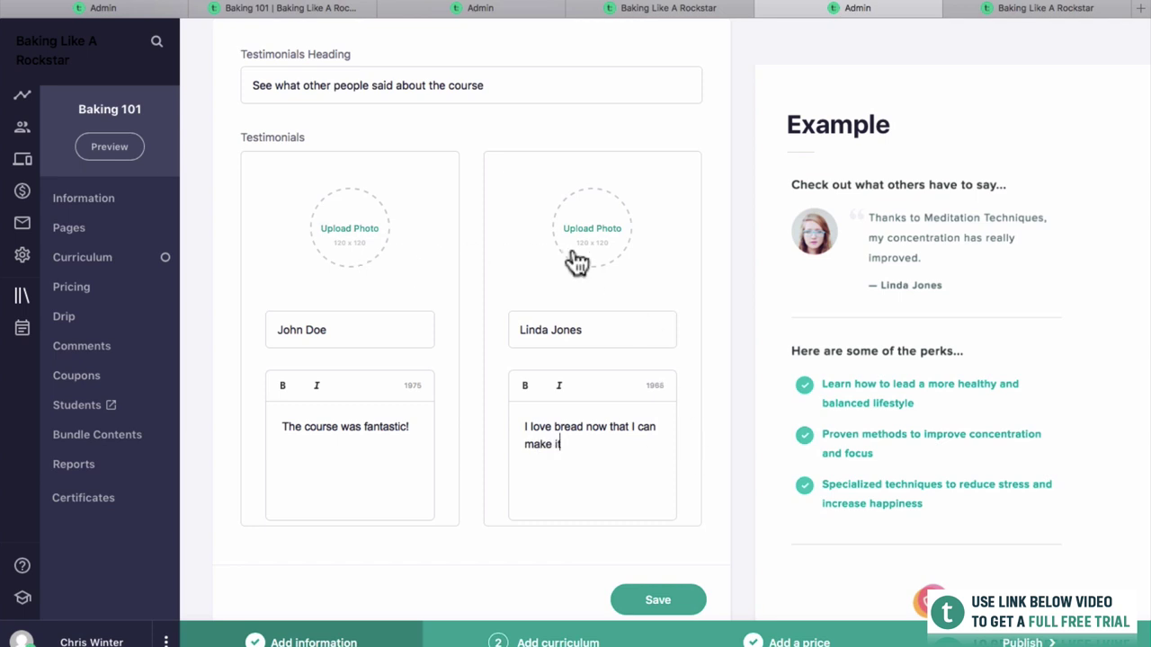
{"action": "scroll", "coordinate": [562, 412], "scroll_direction": "down", "scroll_amount": 2}
{"action": "scroll", "coordinate": [558, 412], "scroll_direction": "up", "scroll_amount": 1}
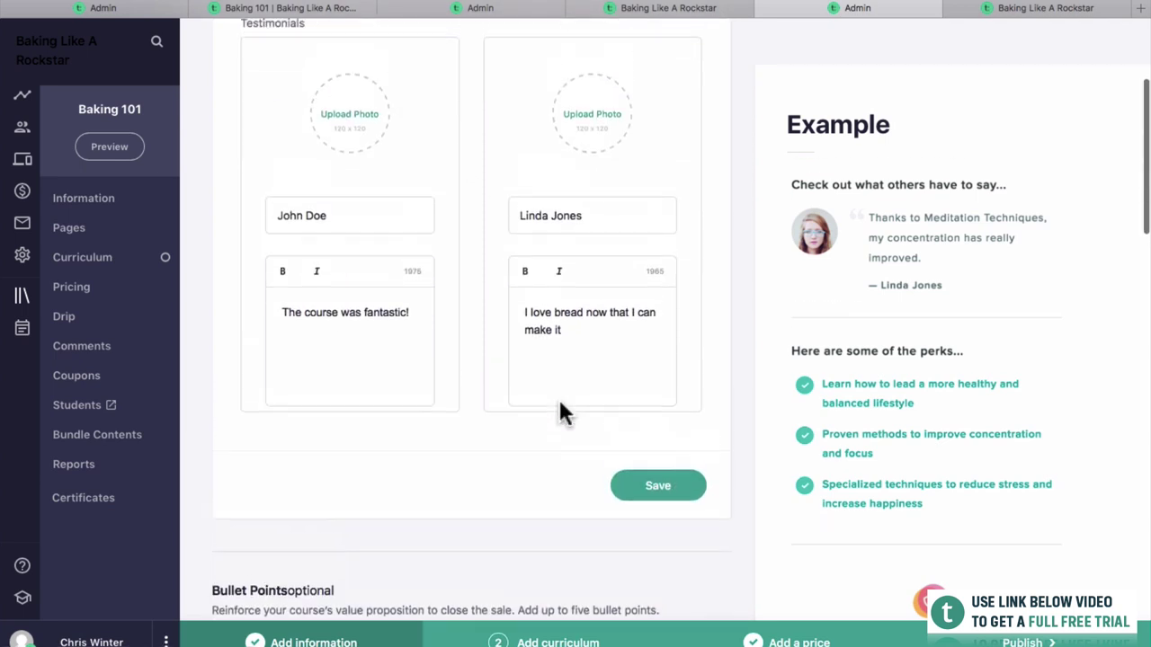
{"action": "left_click", "coordinate": [629, 483]}
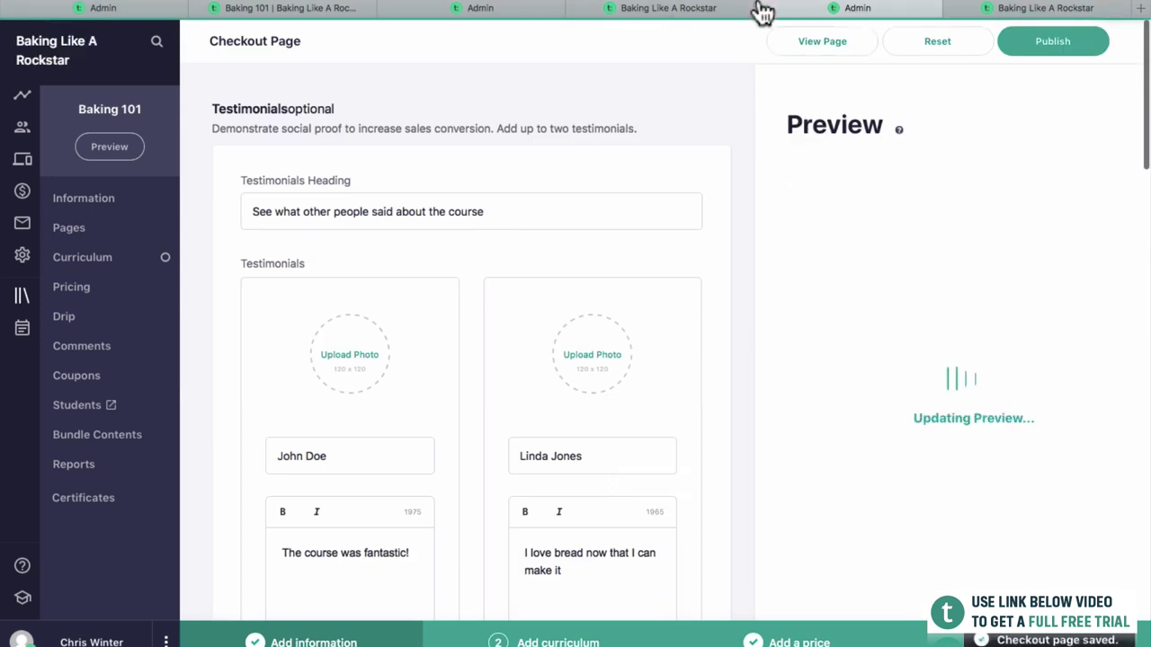
Reload the live checkout page to look for the new testimonials.
{"action": "left_click", "coordinate": [709, 9]}
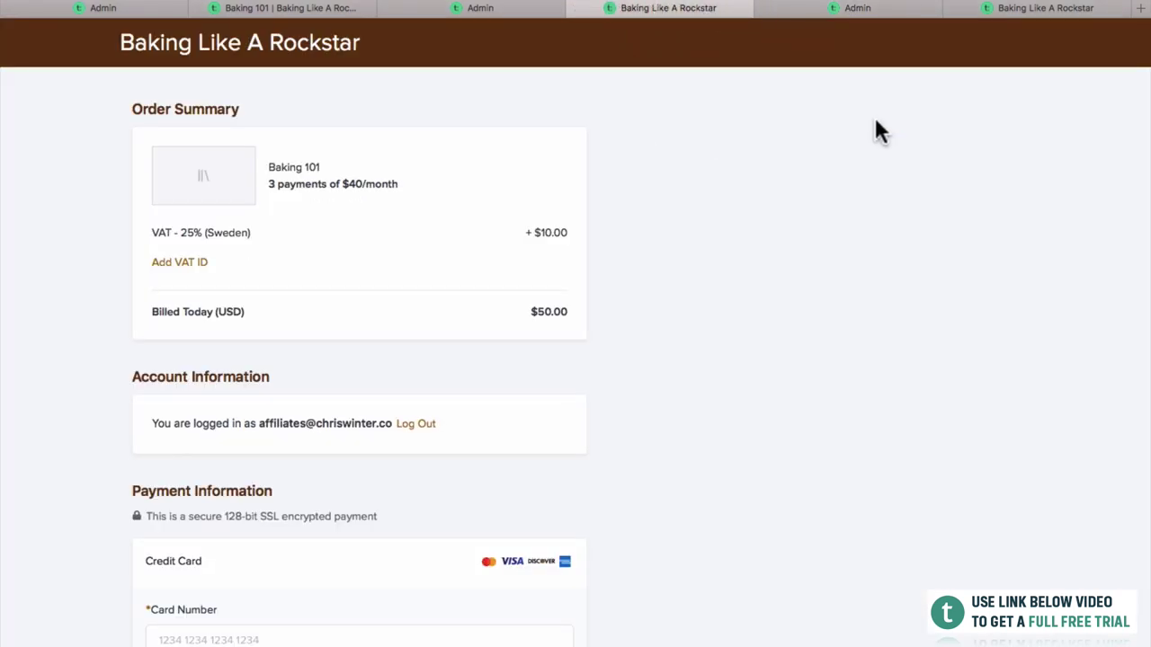
{"action": "key", "text": "super+r"}
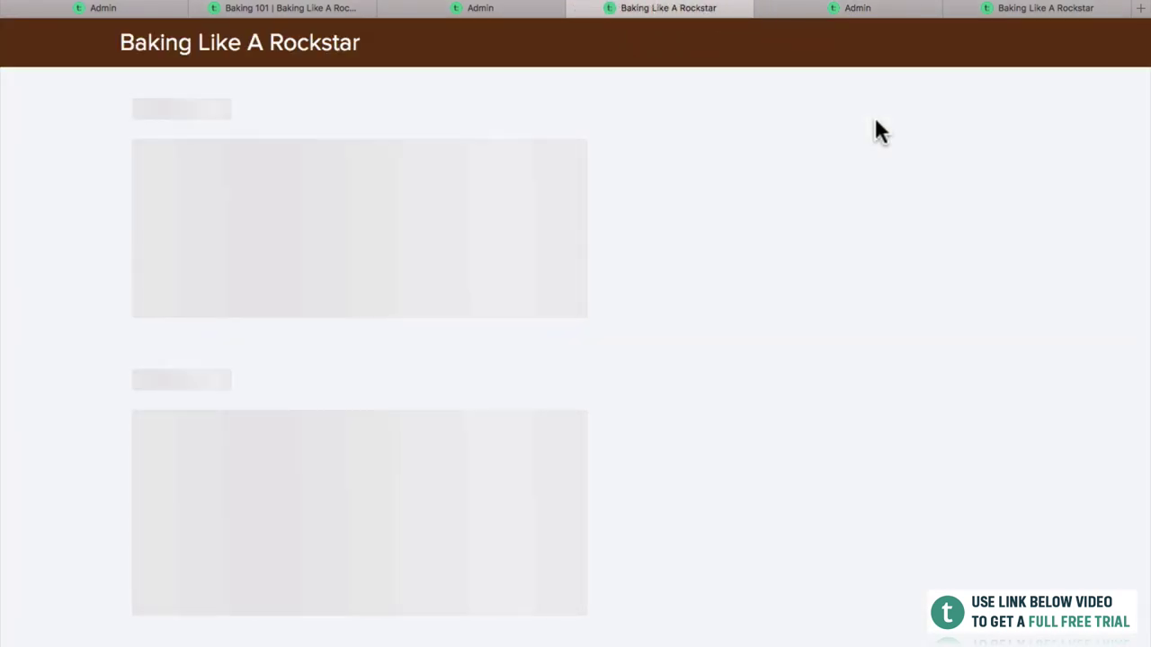
{"action": "scroll", "coordinate": [857, 203], "scroll_direction": "down", "scroll_amount": 7}
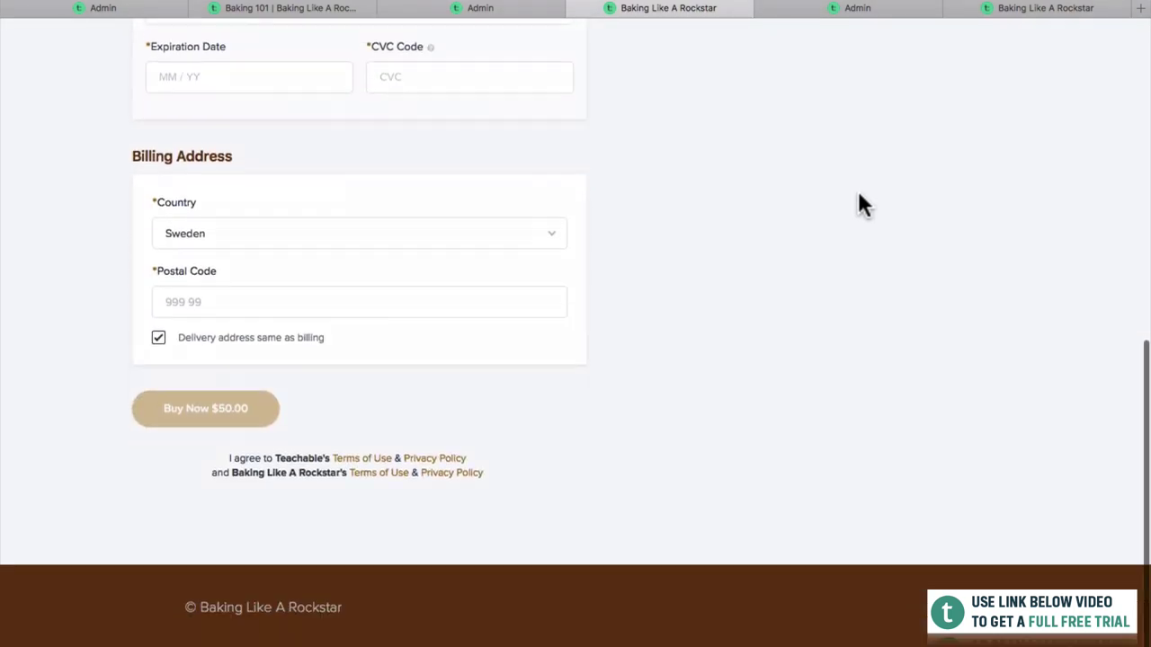
{"action": "scroll", "coordinate": [836, 117], "scroll_direction": "up", "scroll_amount": 5}
Publish the checkout page, then reload the live checkout to confirm the testimonials appear.
{"action": "left_click", "coordinate": [811, 11]}
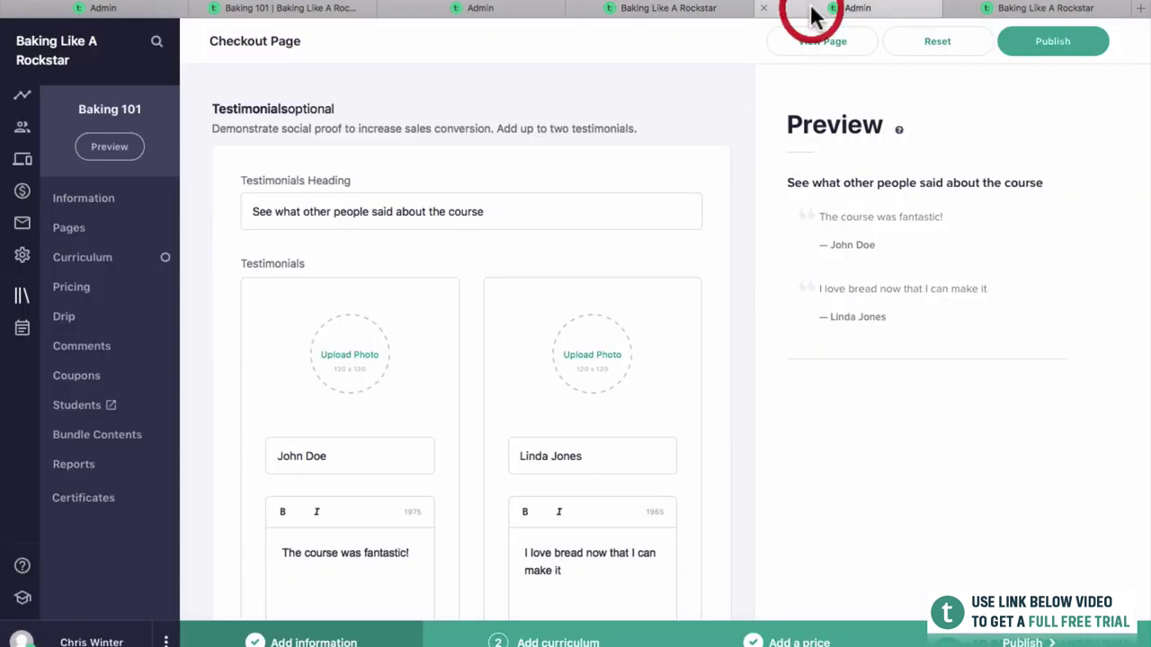
{"action": "left_click", "coordinate": [1077, 42]}
{"action": "left_click", "coordinate": [722, 9]}
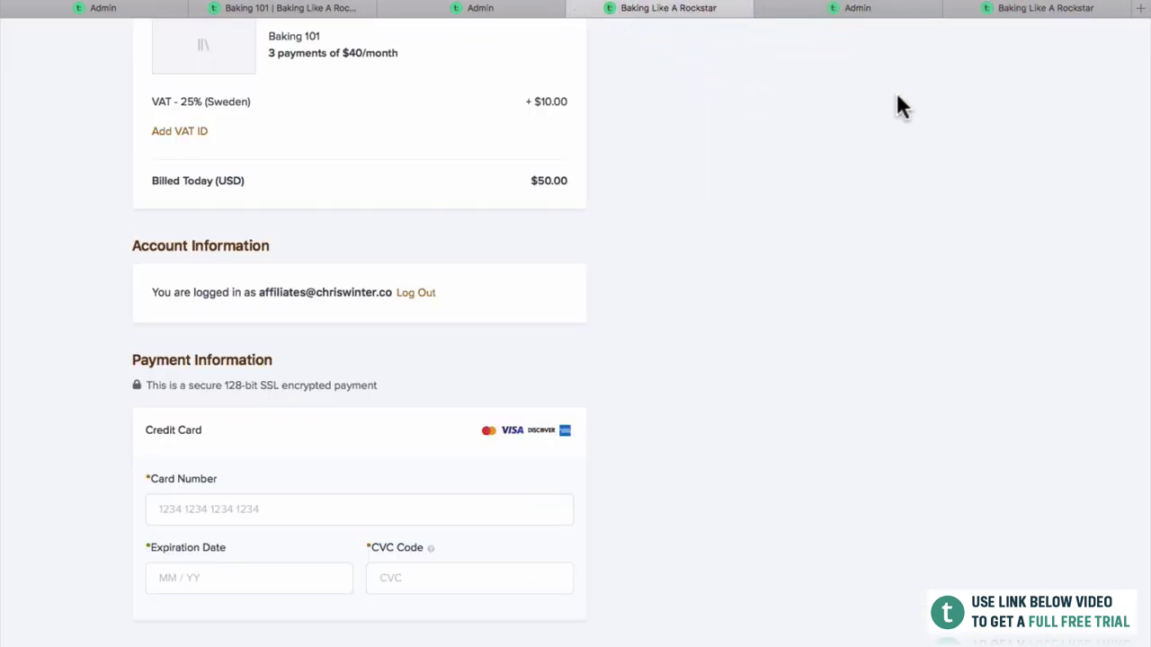
{"action": "scroll", "coordinate": [899, 106], "scroll_direction": "up", "scroll_amount": 2}
{"action": "key", "text": "super+r"}
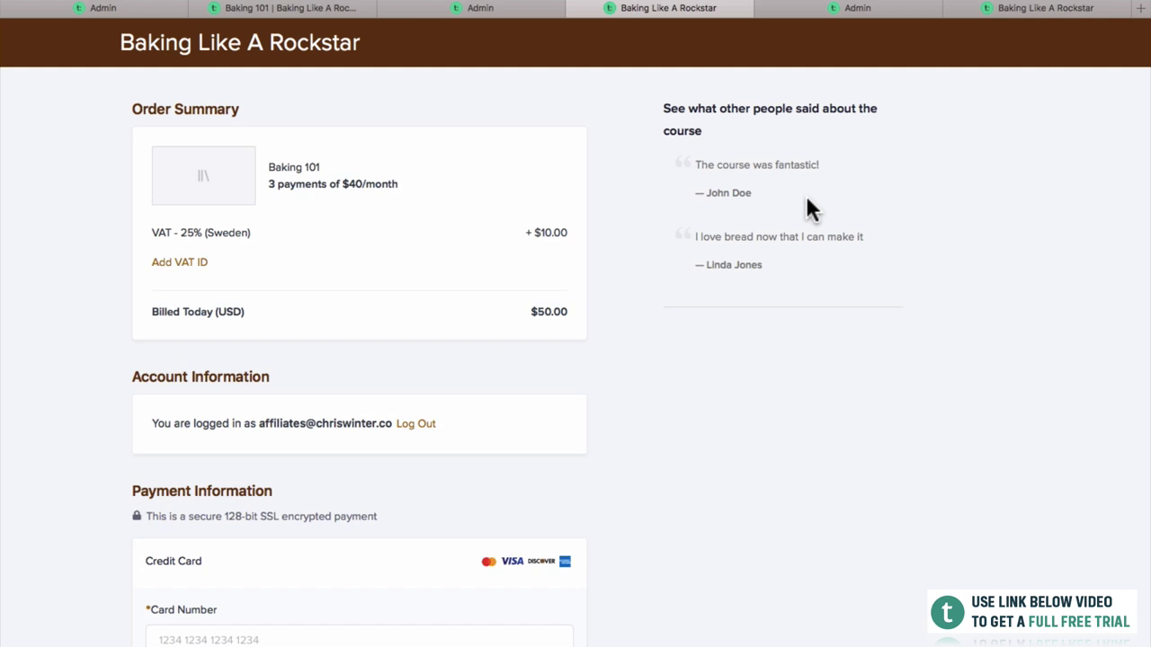
{"action": "left_click", "coordinate": [872, 13]}
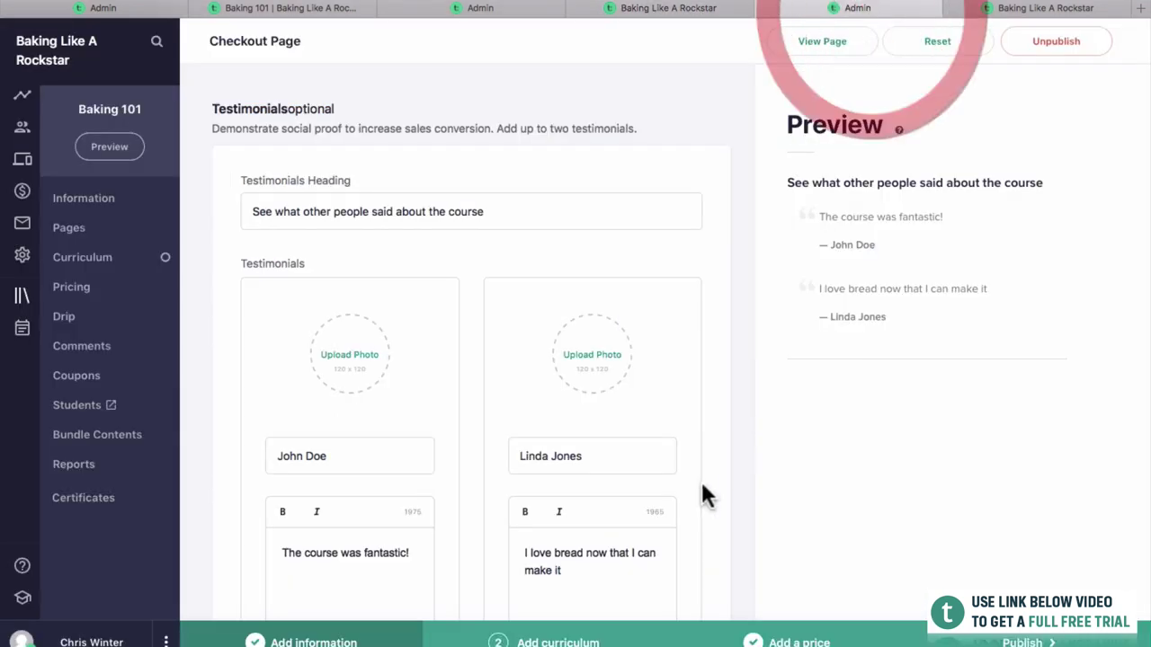
Set the bullet points heading to 'Here's what you're getting with the course'.
{"action": "scroll", "coordinate": [703, 486], "scroll_direction": "down", "scroll_amount": 7}
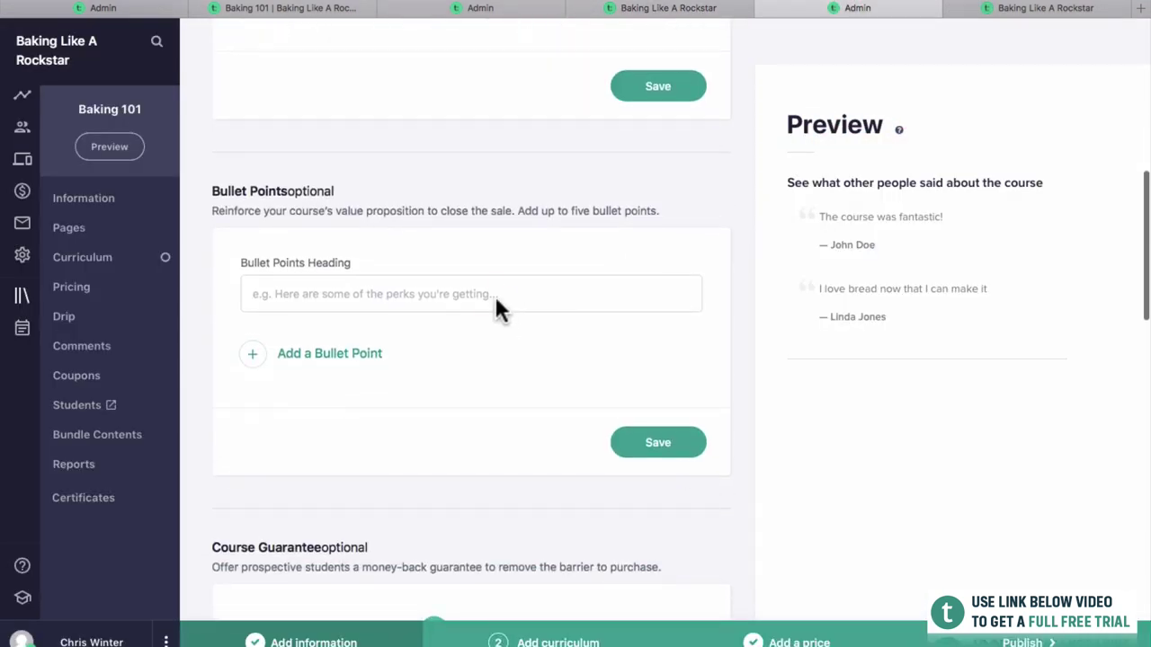
{"action": "left_click", "coordinate": [477, 295]}
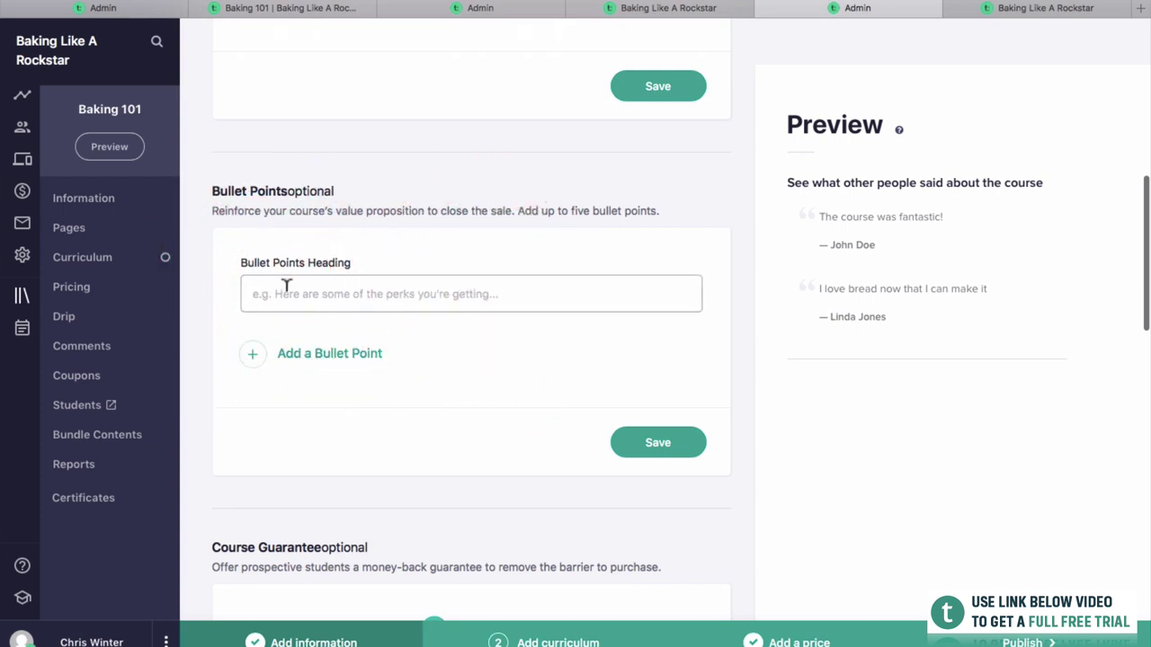
{"action": "type", "text": "Here's what you're getting with"}
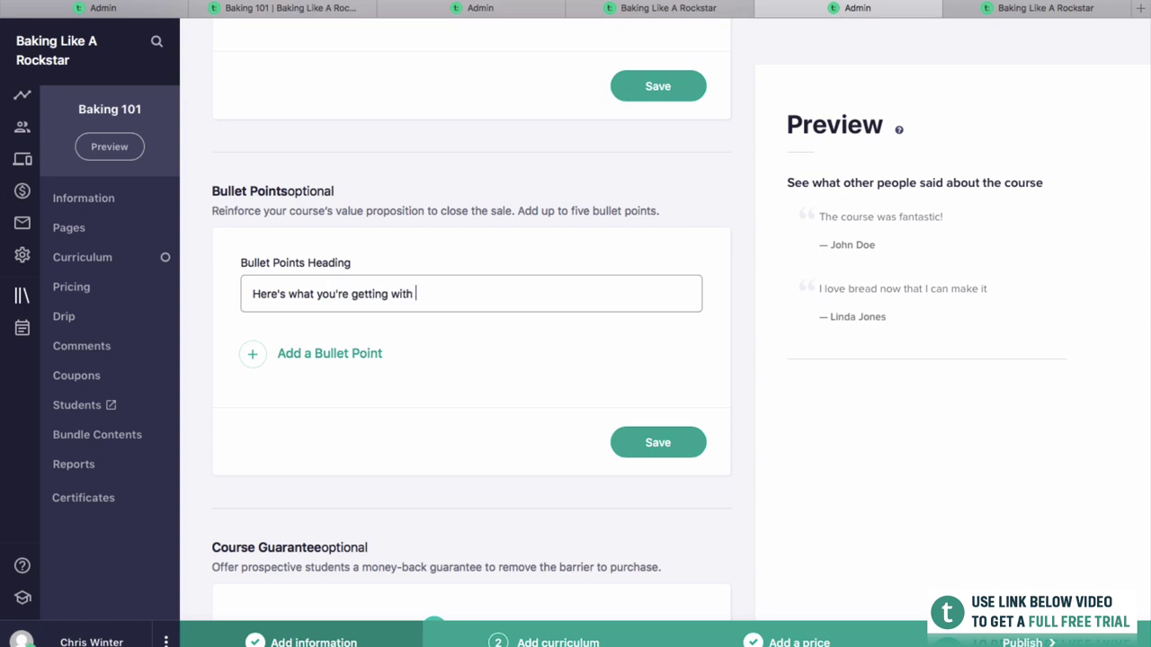
Add bullet points '3 Hours of video content' and 'Self help book'.
{"action": "left_click", "coordinate": [278, 356]}
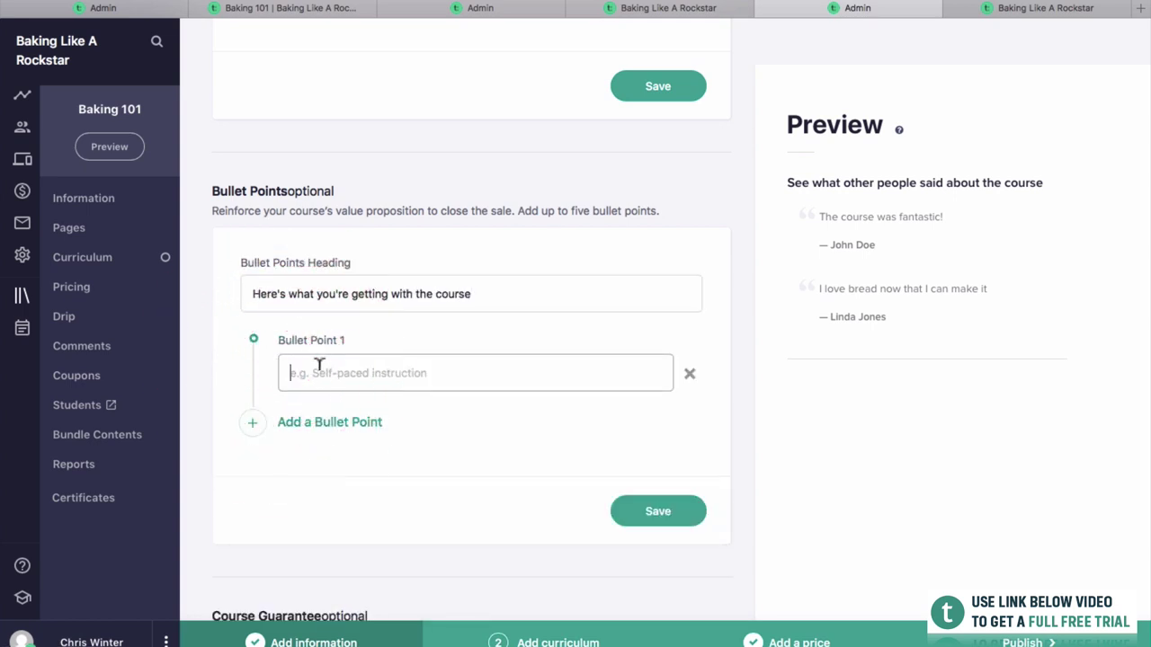
{"action": "left_click", "coordinate": [319, 366]}
{"action": "type", "text": "8"}
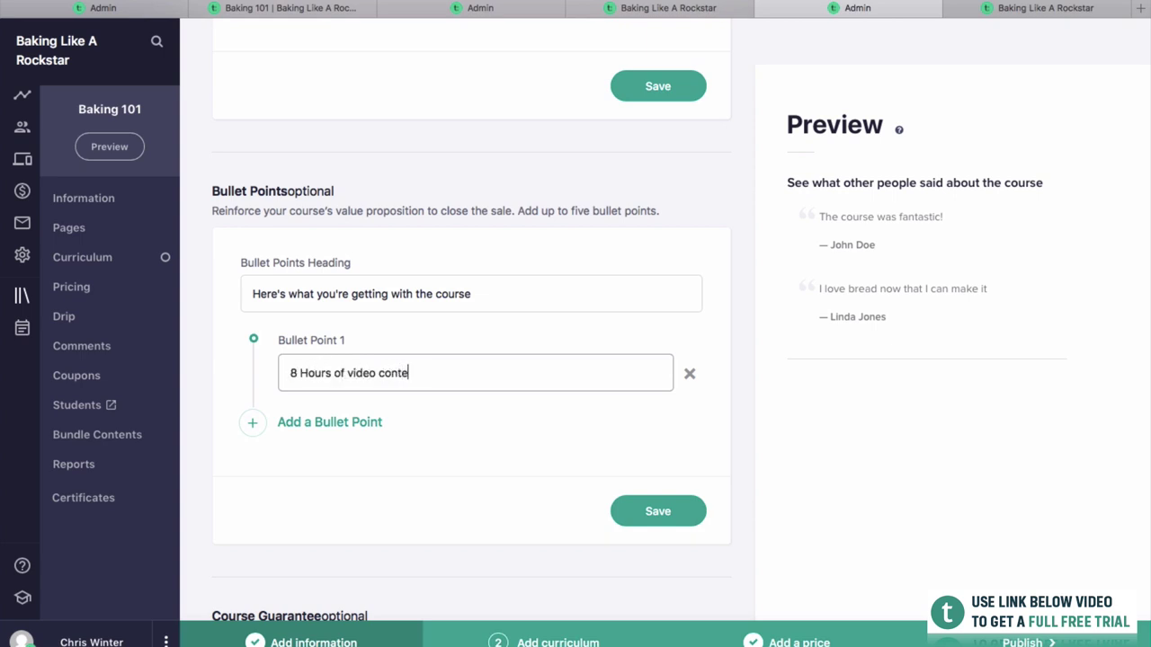
{"action": "left_click", "coordinate": [329, 424]}
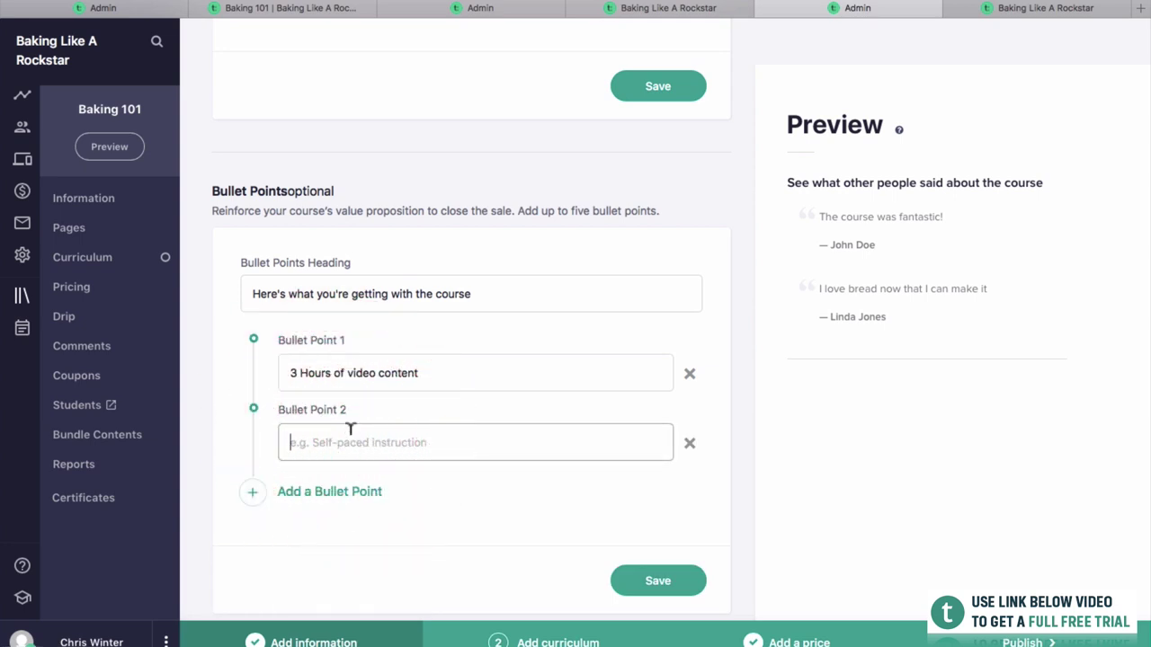
{"action": "type", "text": "Self help b"}
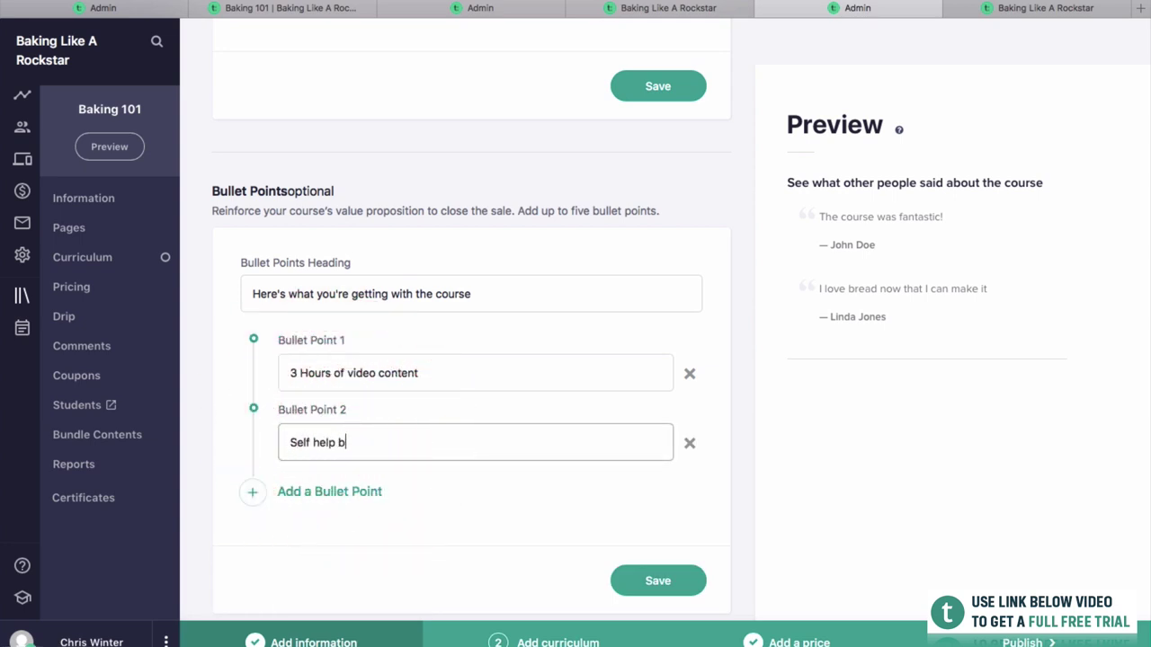
{"action": "type", "text": "ook"}
Add bullet points '50 bread recipes' and 'A great community', then save the section.
{"action": "left_click", "coordinate": [333, 492]}
{"action": "type", "text": "50 bread recipes"}
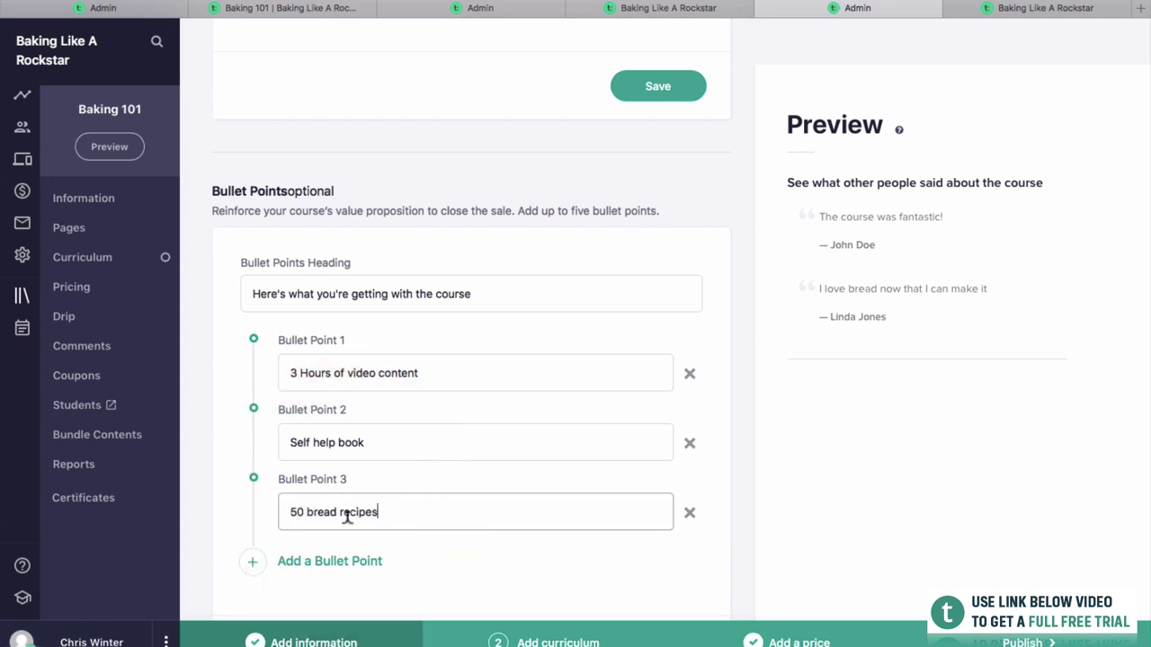
{"action": "left_click", "coordinate": [365, 563]}
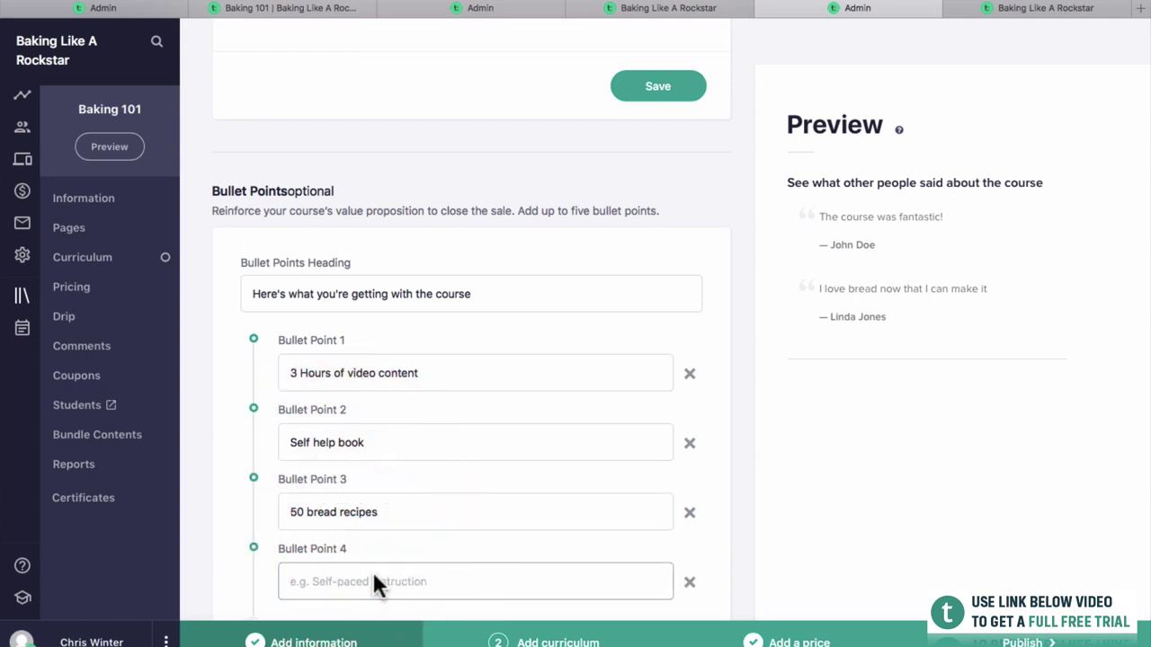
{"action": "type", "text": "A c"}
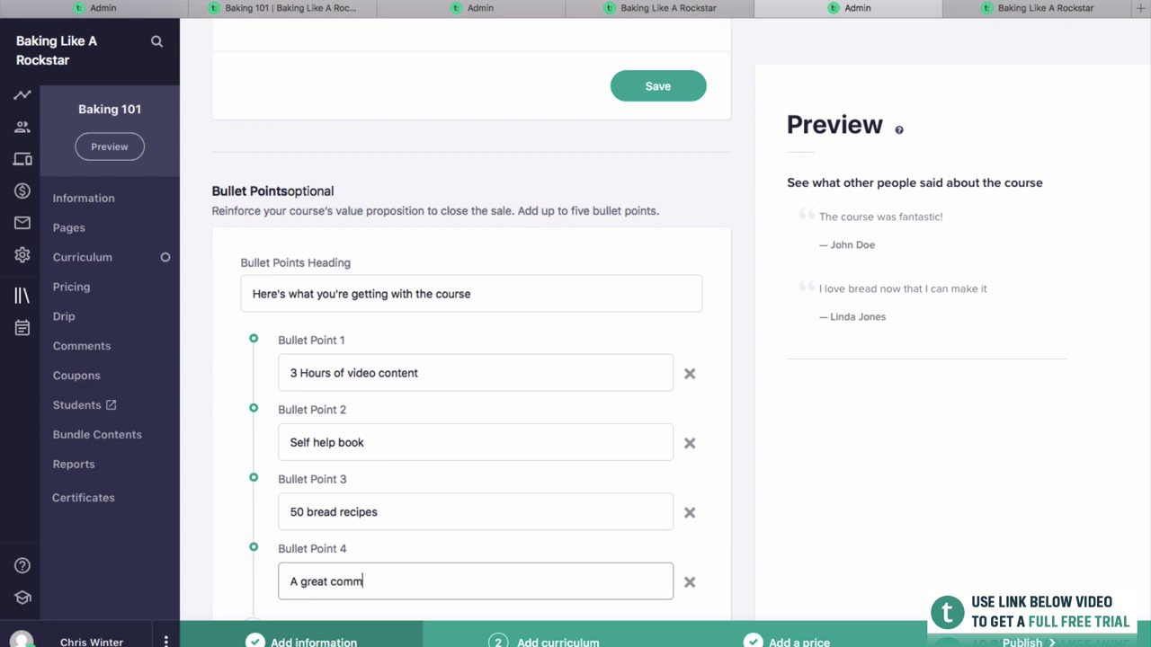
{"action": "scroll", "coordinate": [658, 518], "scroll_direction": "down", "scroll_amount": 3}
{"action": "left_click", "coordinate": [659, 512]}
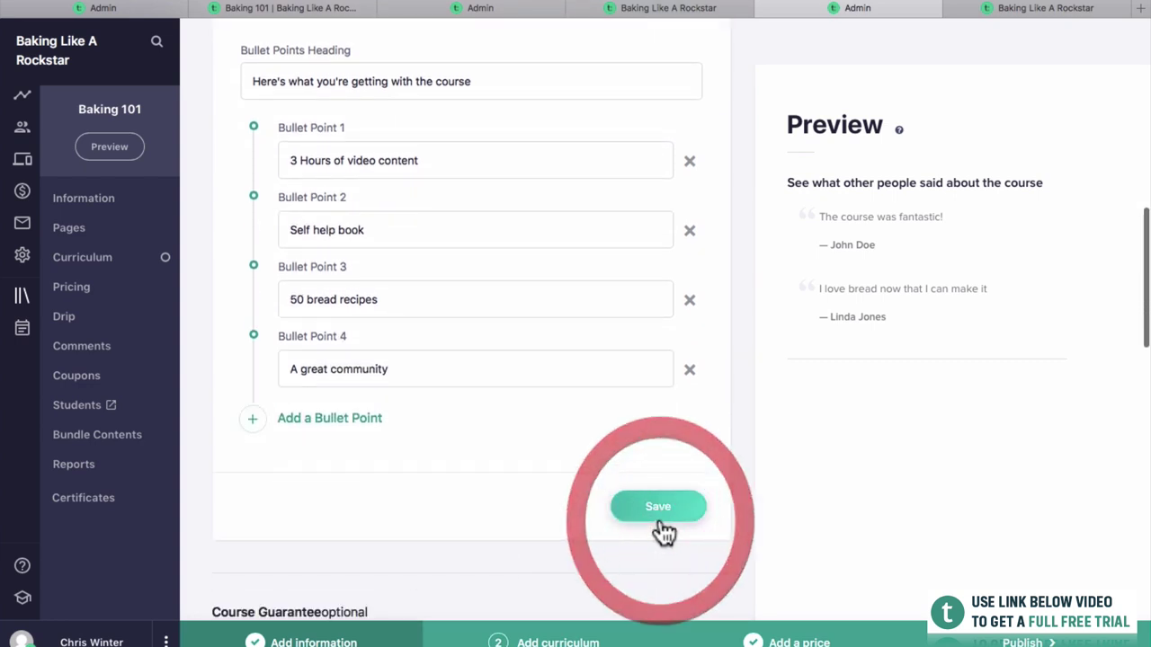
{"action": "scroll", "coordinate": [658, 521], "scroll_direction": "up", "scroll_amount": 10}
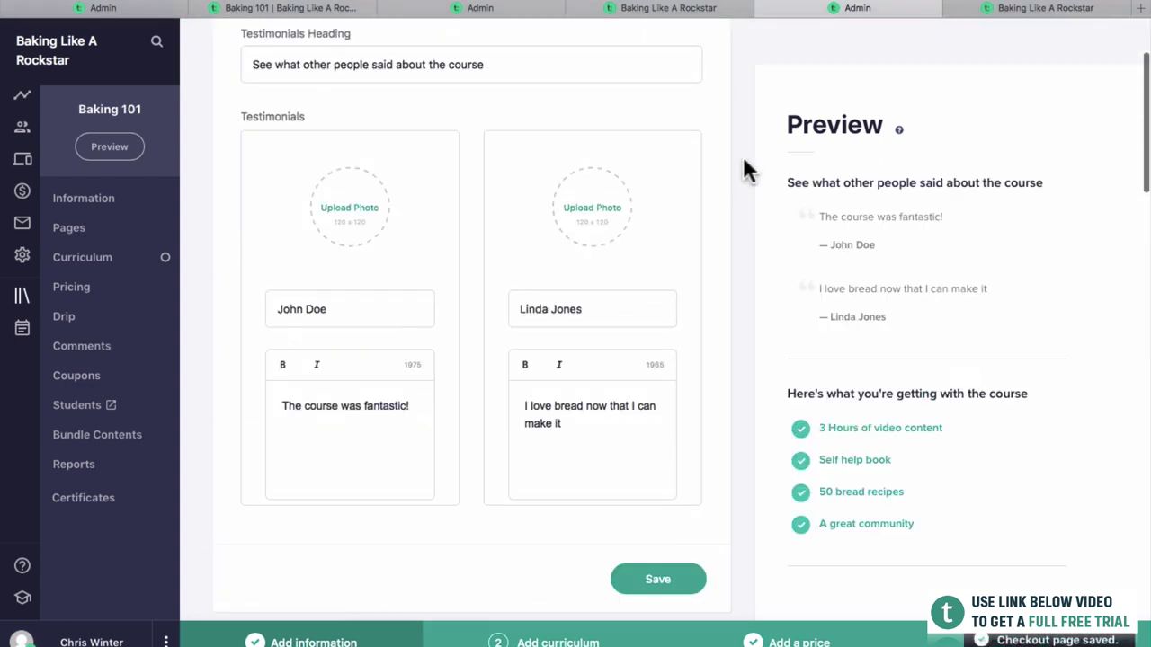
{"action": "scroll", "coordinate": [746, 170], "scroll_direction": "up", "scroll_amount": 2}
Reload the live checkout to see the four bullet points, then scroll the editor to Course Guarantee.
{"action": "left_click", "coordinate": [711, 9]}
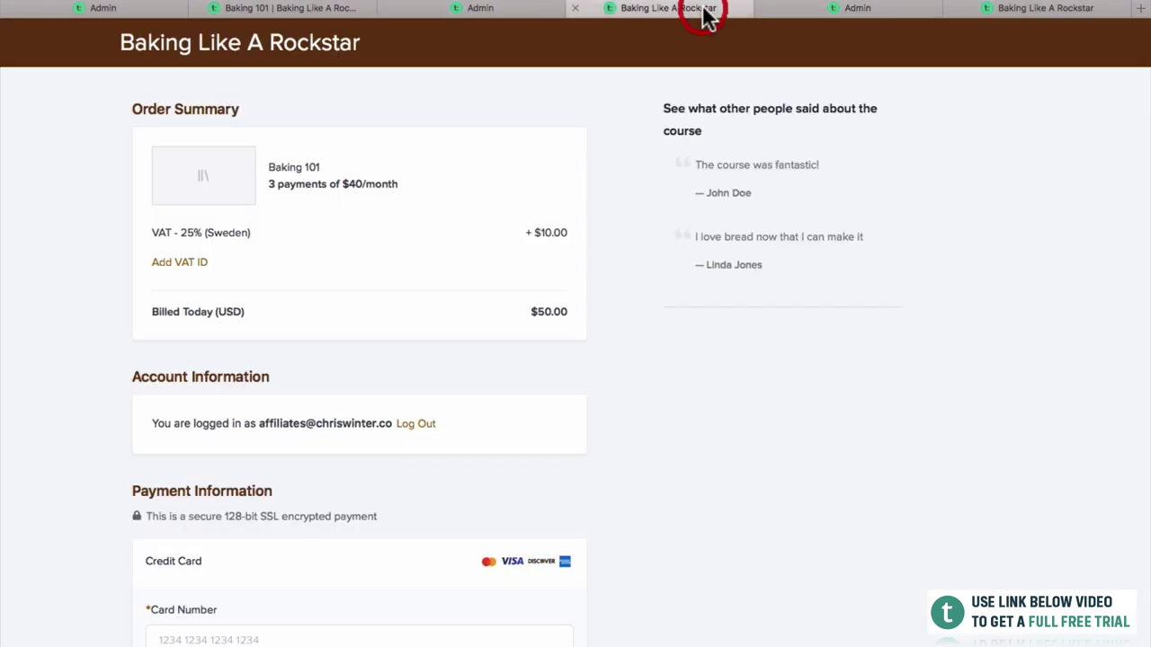
{"action": "key", "text": "super+r"}
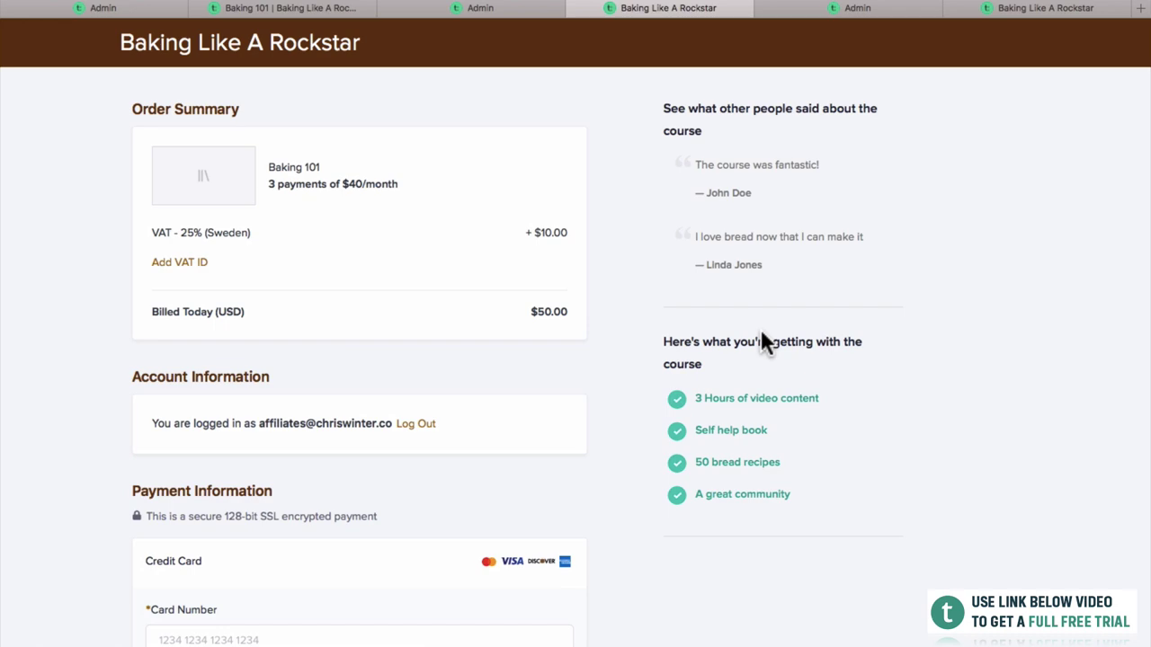
{"action": "left_click", "coordinate": [835, 18]}
{"action": "scroll", "coordinate": [634, 485], "scroll_direction": "down", "scroll_amount": 10}
{"action": "scroll", "coordinate": [504, 310], "scroll_direction": "down", "scroll_amount": 5}
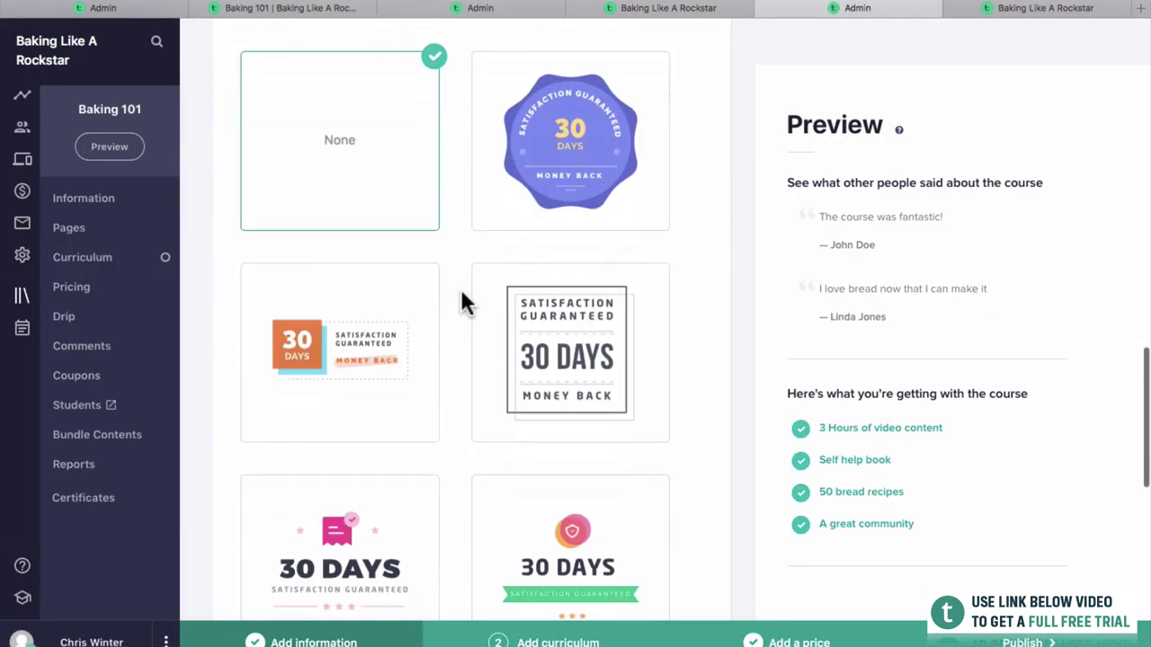
Choose the boxed 'Satisfaction Guaranteed 30 Days Money Back' badge and save it.
{"action": "scroll", "coordinate": [456, 282], "scroll_direction": "down", "scroll_amount": 1}
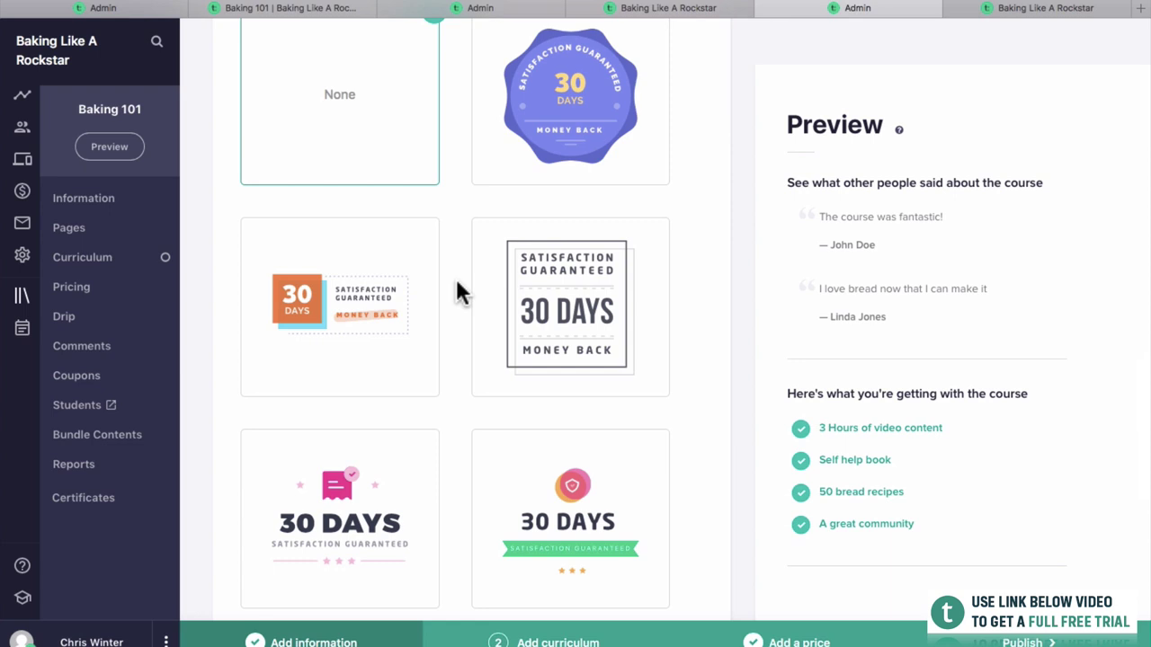
{"action": "scroll", "coordinate": [457, 289], "scroll_direction": "down", "scroll_amount": 8}
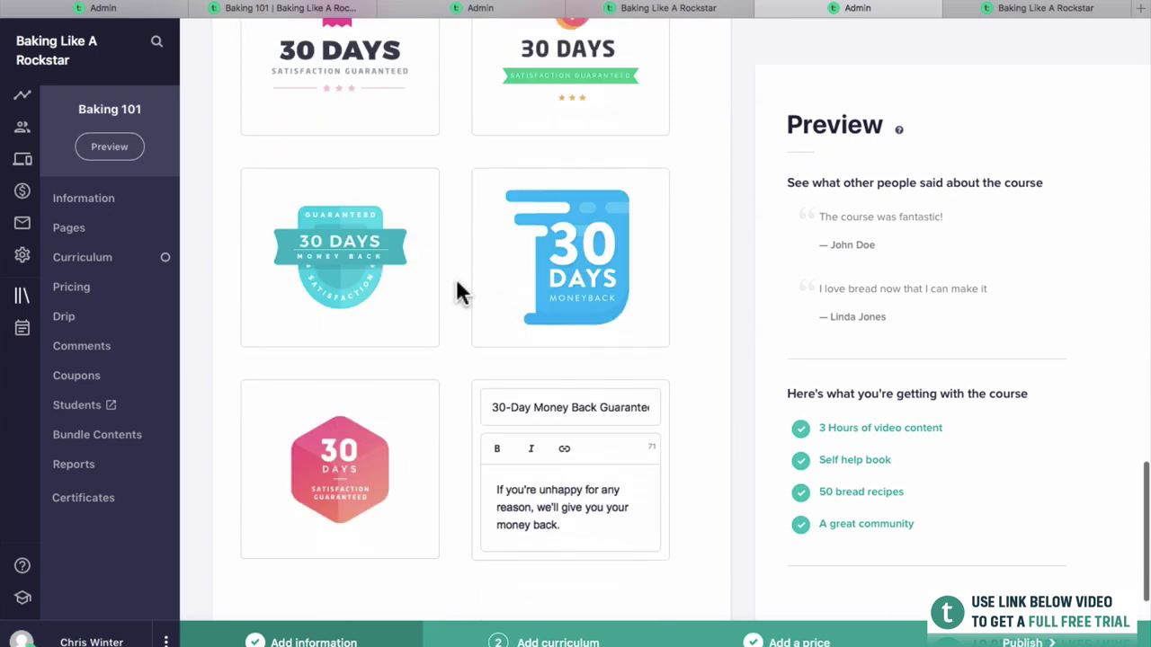
{"action": "scroll", "coordinate": [342, 514], "scroll_direction": "down", "scroll_amount": 3}
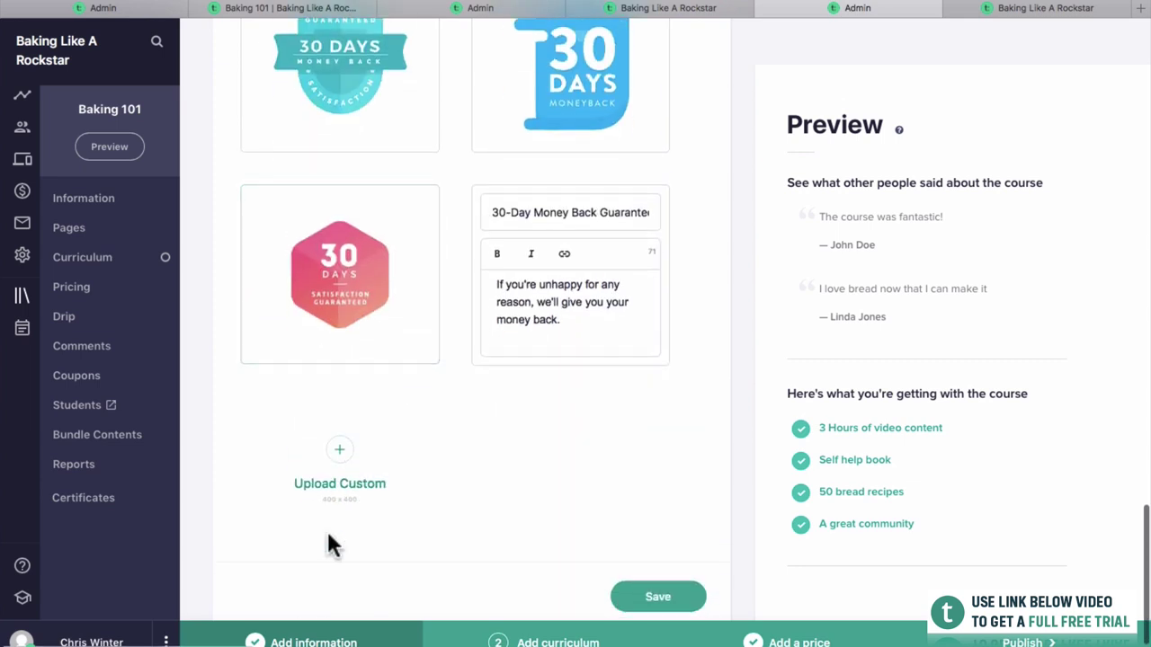
{"action": "scroll", "coordinate": [329, 545], "scroll_direction": "up", "scroll_amount": 3}
{"action": "scroll", "coordinate": [365, 462], "scroll_direction": "up", "scroll_amount": 6}
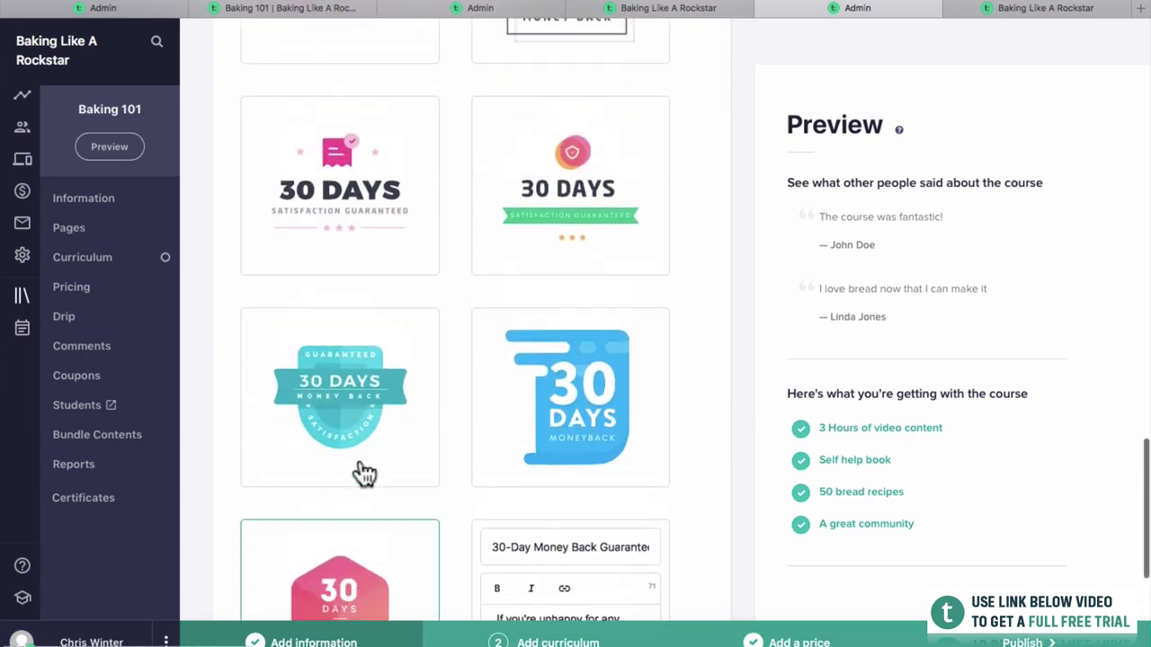
{"action": "scroll", "coordinate": [539, 355], "scroll_direction": "up", "scroll_amount": 1}
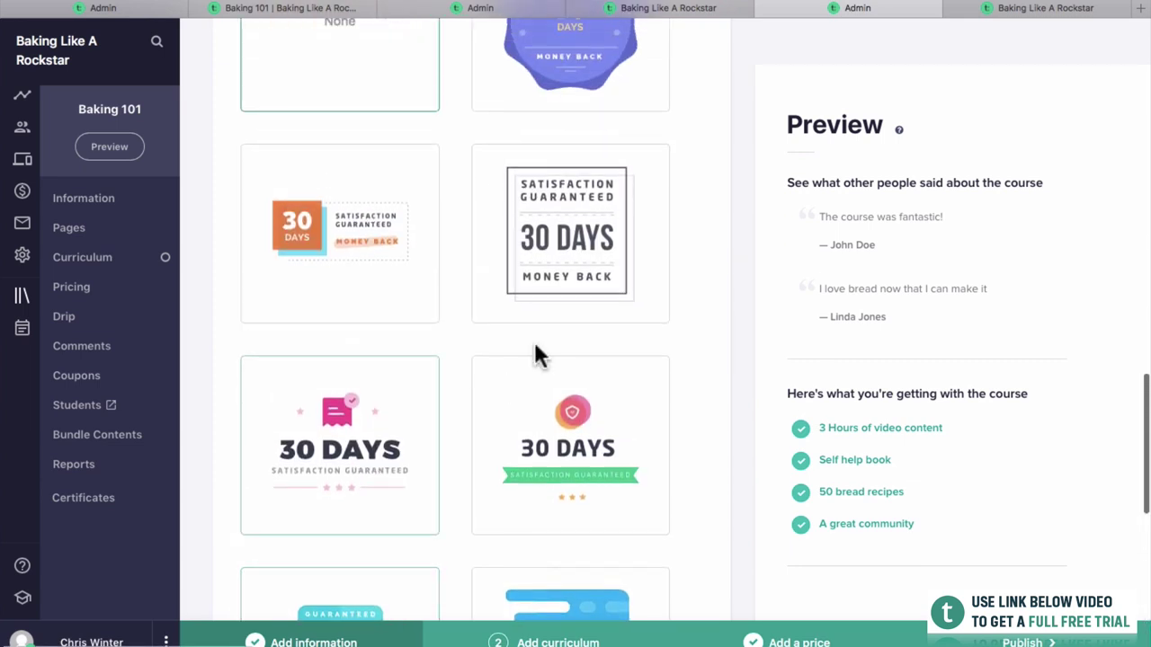
{"action": "left_click", "coordinate": [543, 278]}
{"action": "scroll", "coordinate": [545, 280], "scroll_direction": "up", "scroll_amount": 4}
{"action": "scroll", "coordinate": [545, 282], "scroll_direction": "down", "scroll_amount": 10}
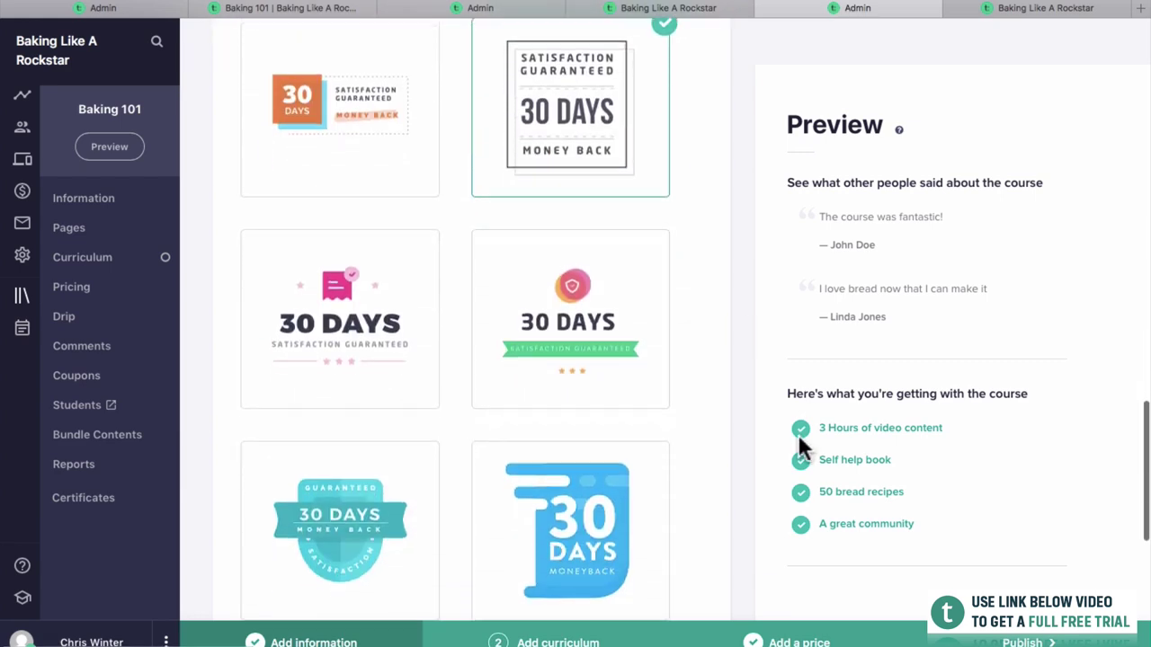
{"action": "left_click", "coordinate": [699, 598]}
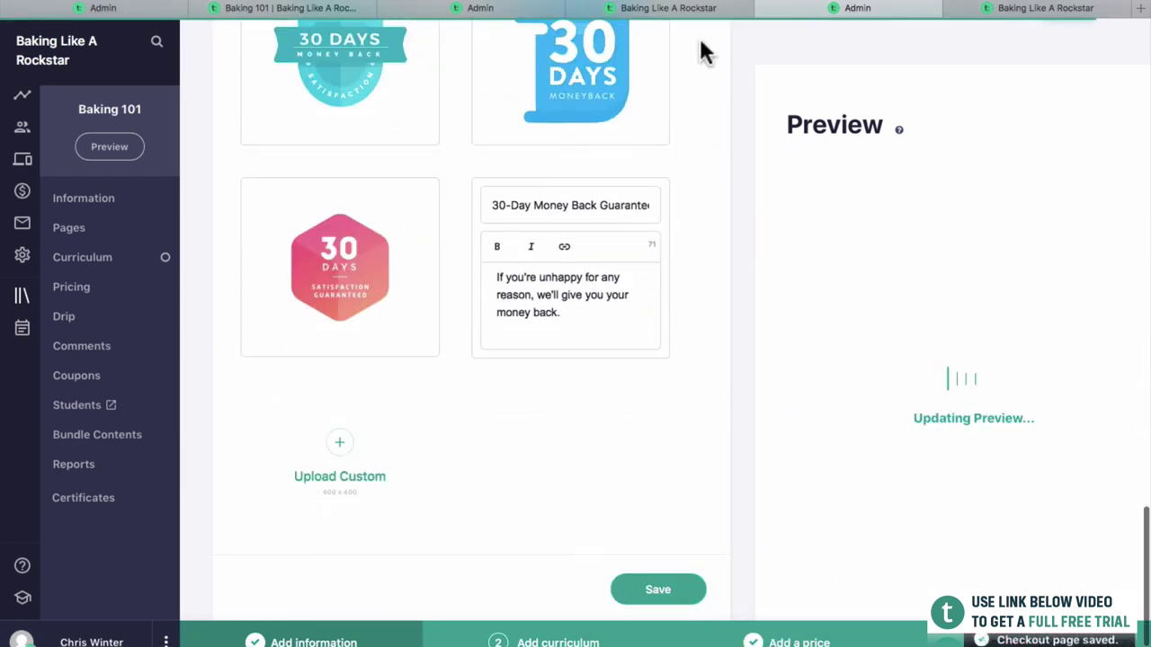
{"action": "left_click", "coordinate": [696, 9]}
Reload the live checkout to see the 30 Days Money Back badge, then open the Course Pages list.
{"action": "key", "text": "super+r"}
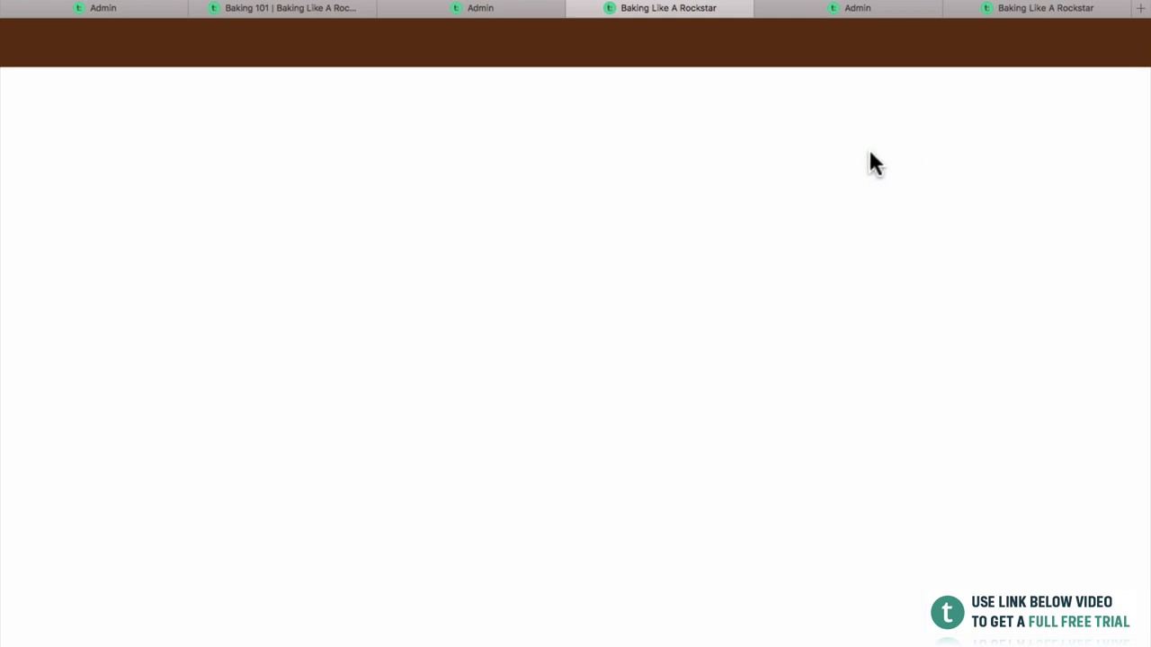
{"action": "scroll", "coordinate": [795, 377], "scroll_direction": "down", "scroll_amount": 4}
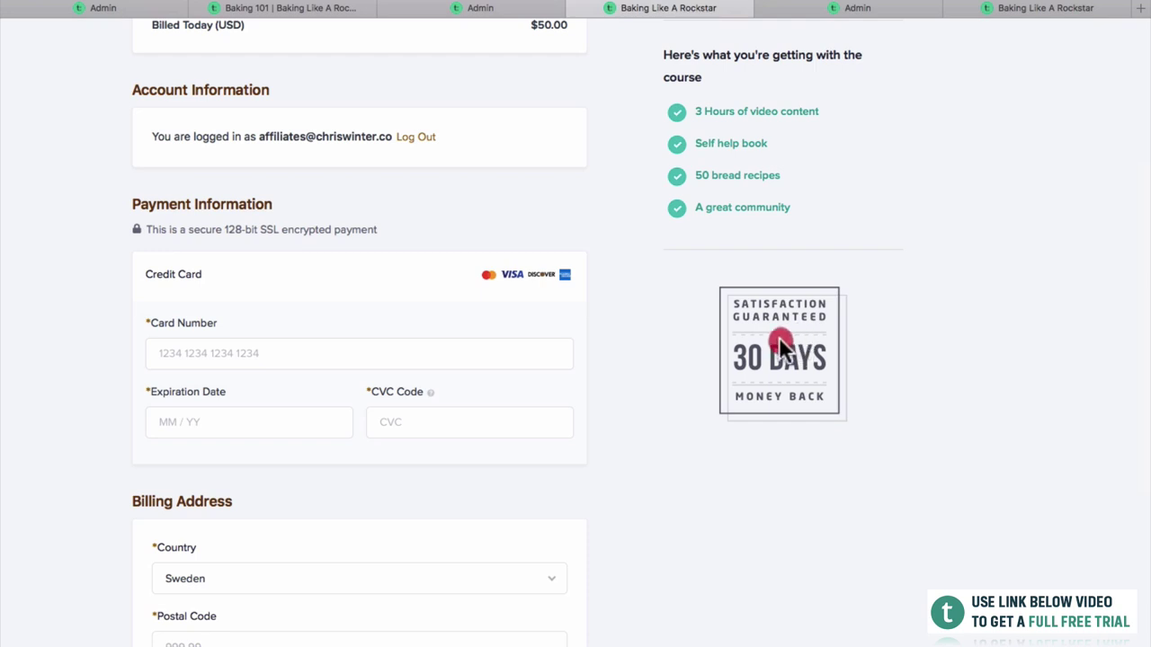
{"action": "scroll", "coordinate": [919, 337], "scroll_direction": "down", "scroll_amount": 2}
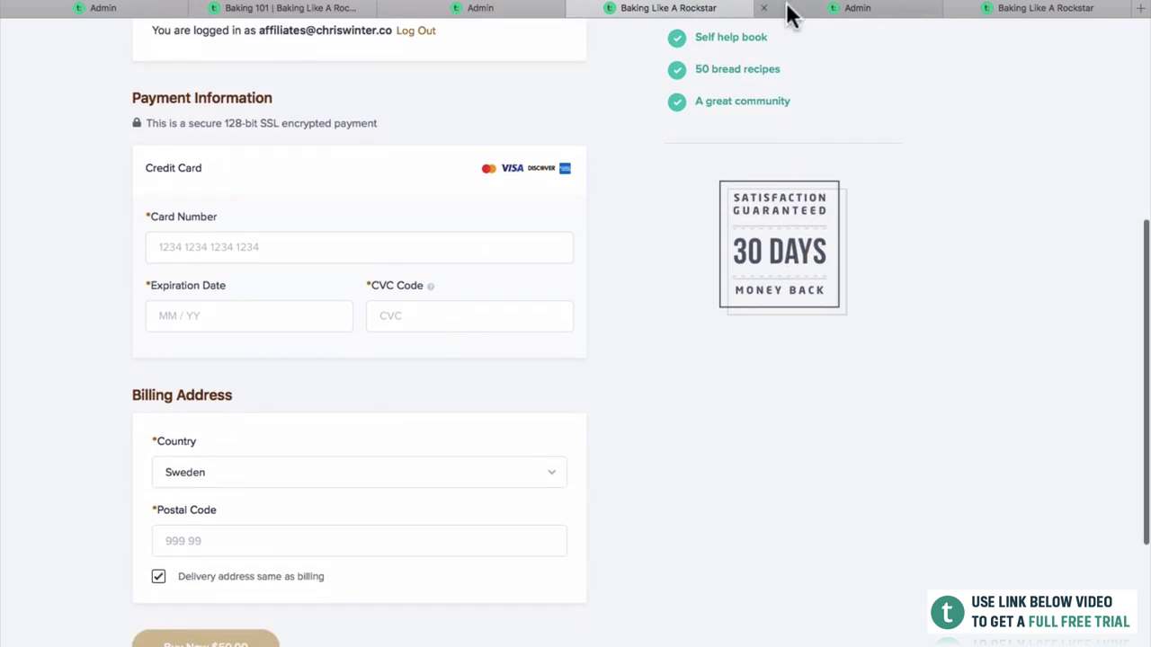
{"action": "left_click", "coordinate": [852, 9]}
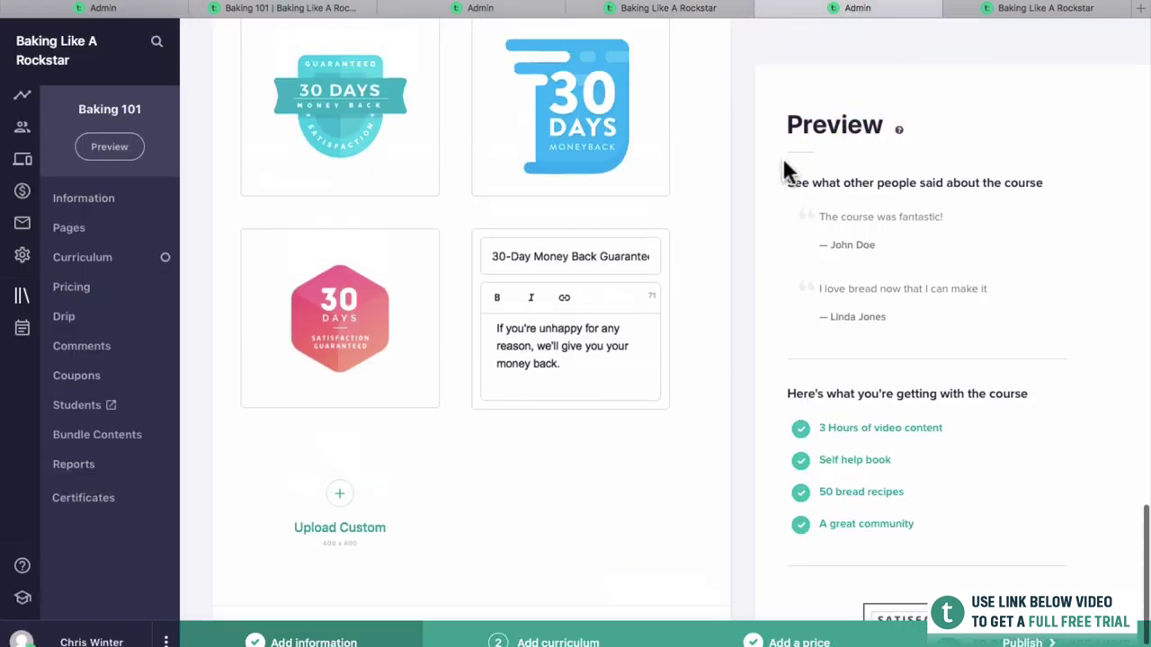
{"action": "scroll", "coordinate": [781, 154], "scroll_direction": "up", "scroll_amount": 10}
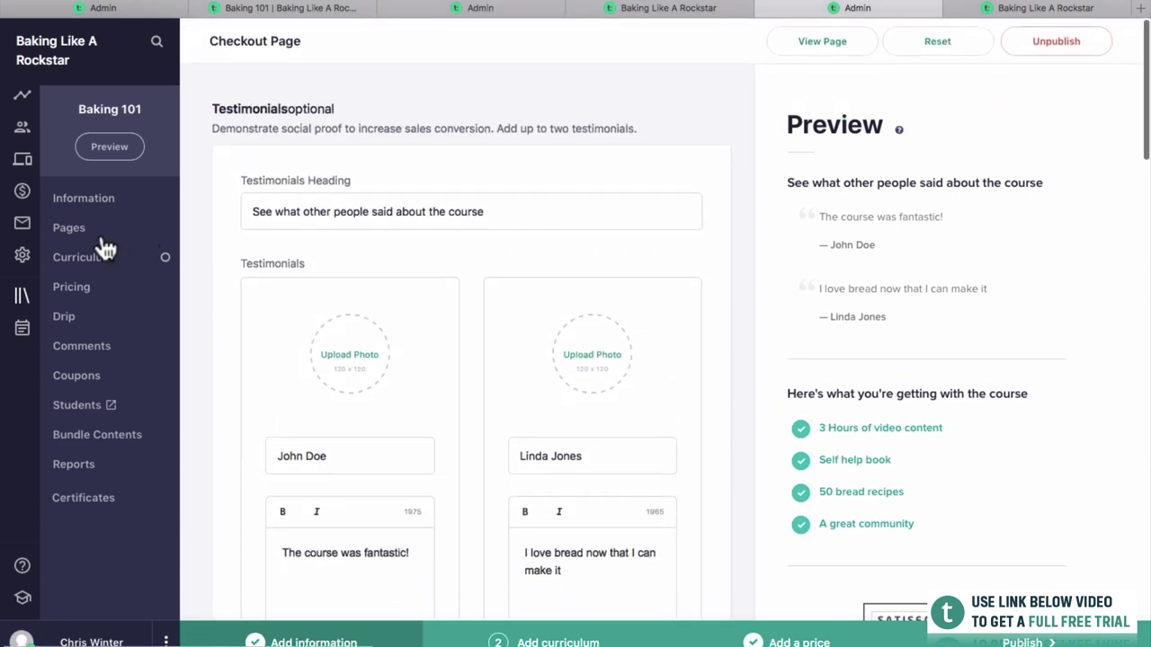
{"action": "left_click", "coordinate": [96, 228]}
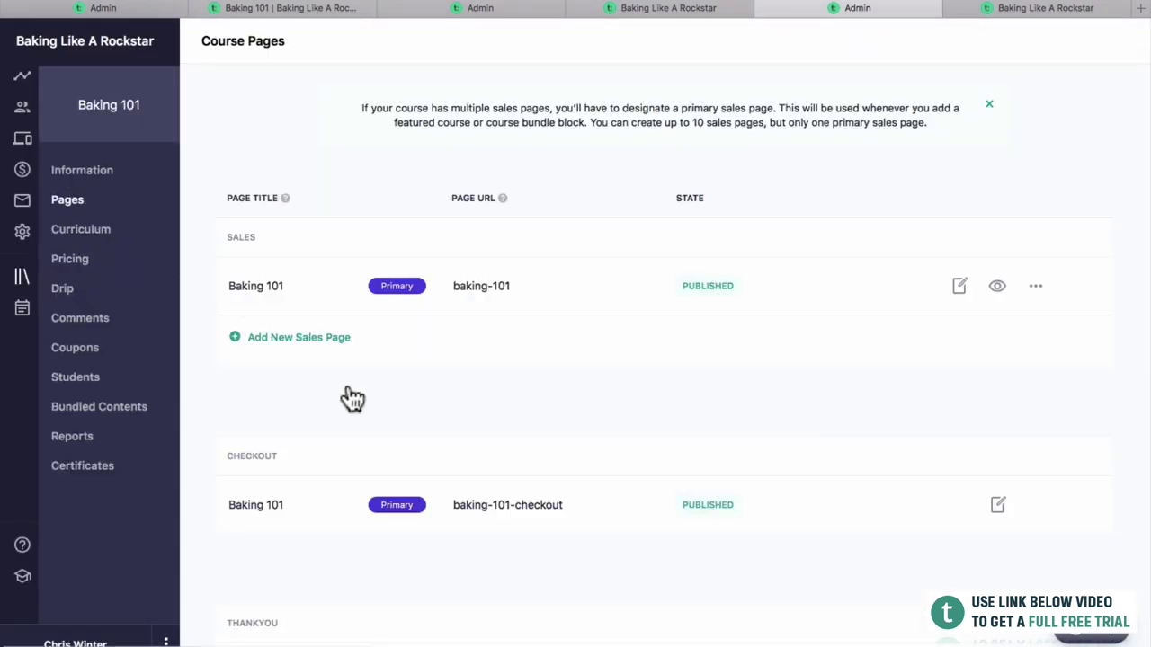
{"action": "scroll", "coordinate": [351, 398], "scroll_direction": "down", "scroll_amount": 2}
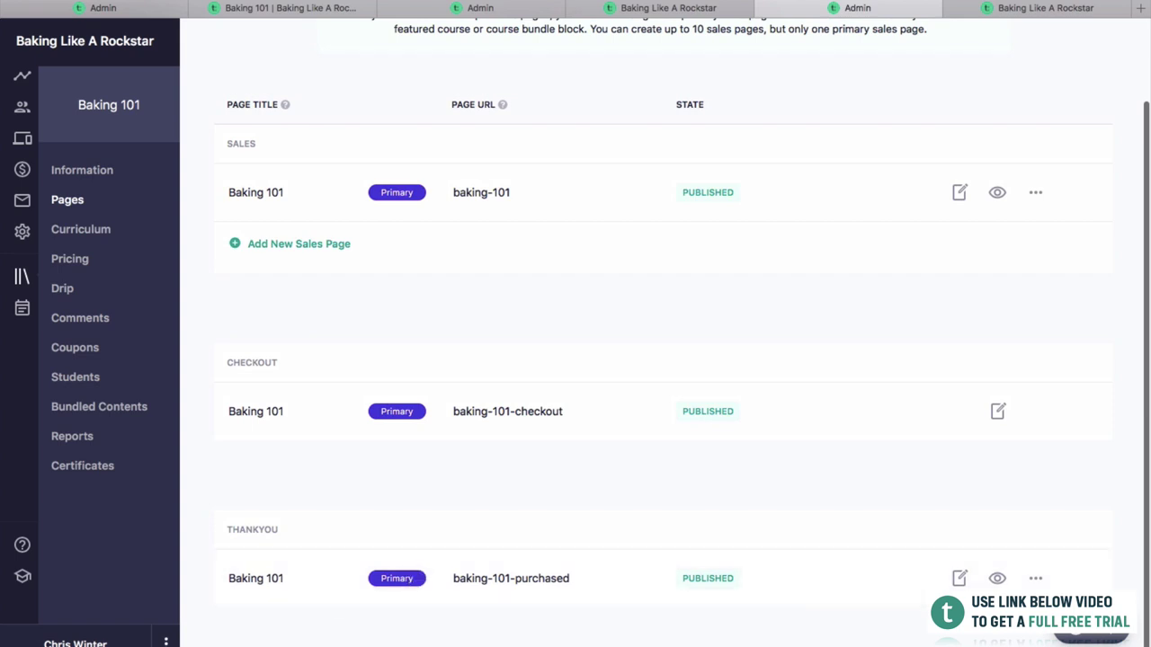
Preview the Baking 1O1 Thank You page as a visitor, then open that page in the editor.
{"action": "left_click", "coordinate": [997, 578]}
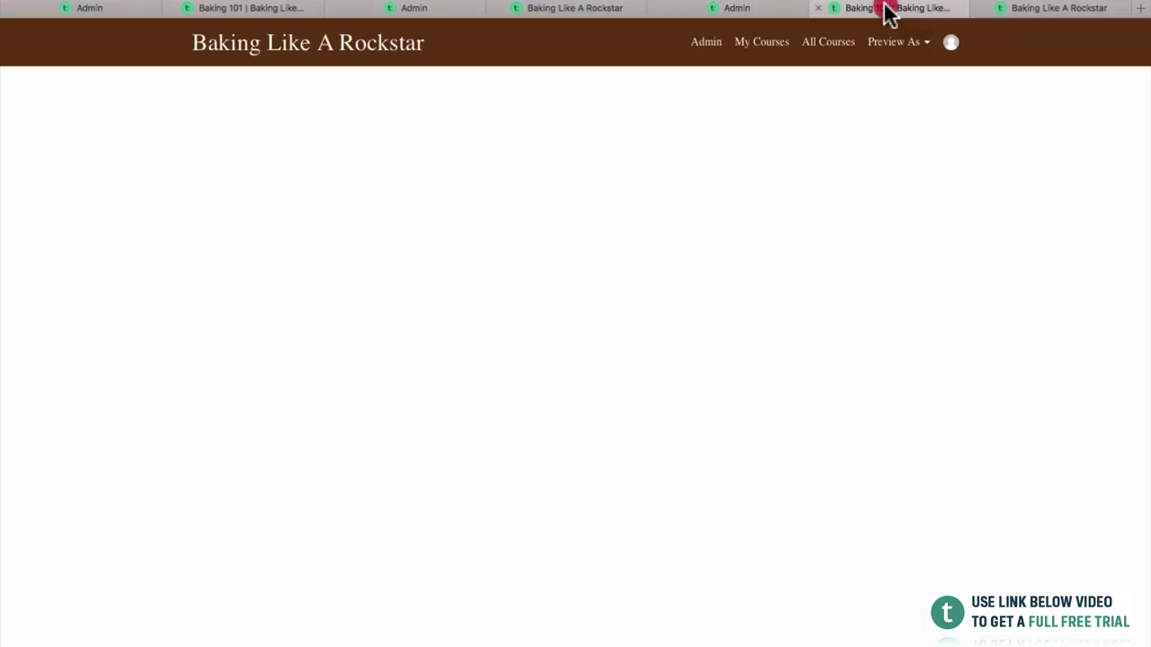
{"action": "left_click", "coordinate": [888, 14]}
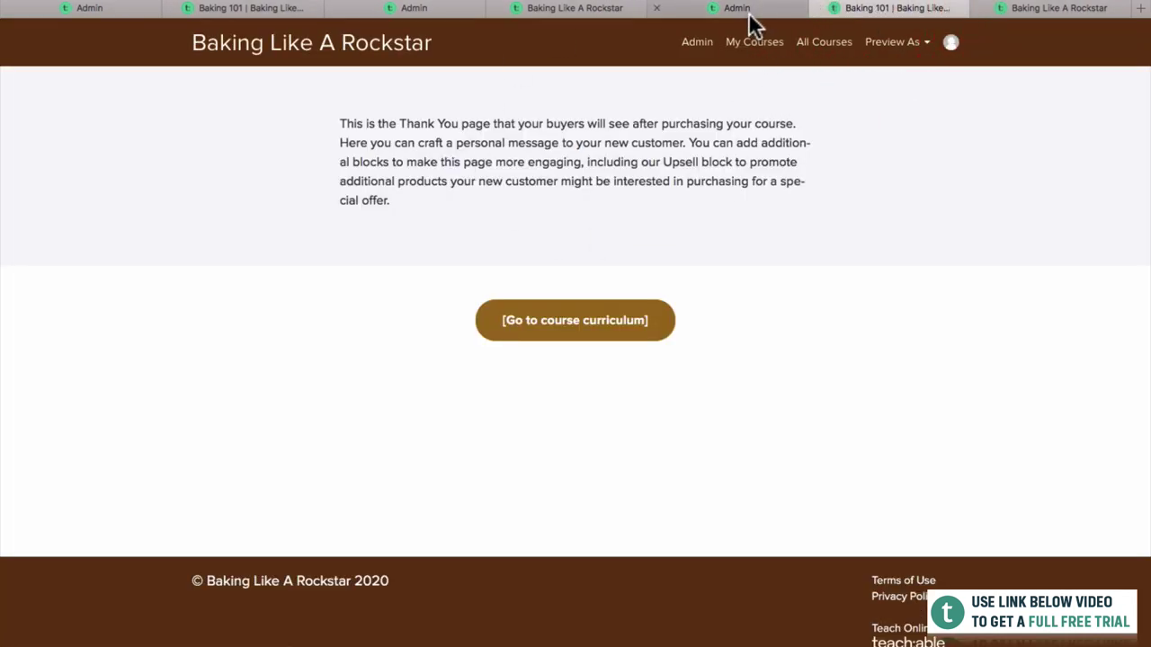
{"action": "left_click", "coordinate": [748, 11]}
{"action": "left_click", "coordinate": [960, 573]}
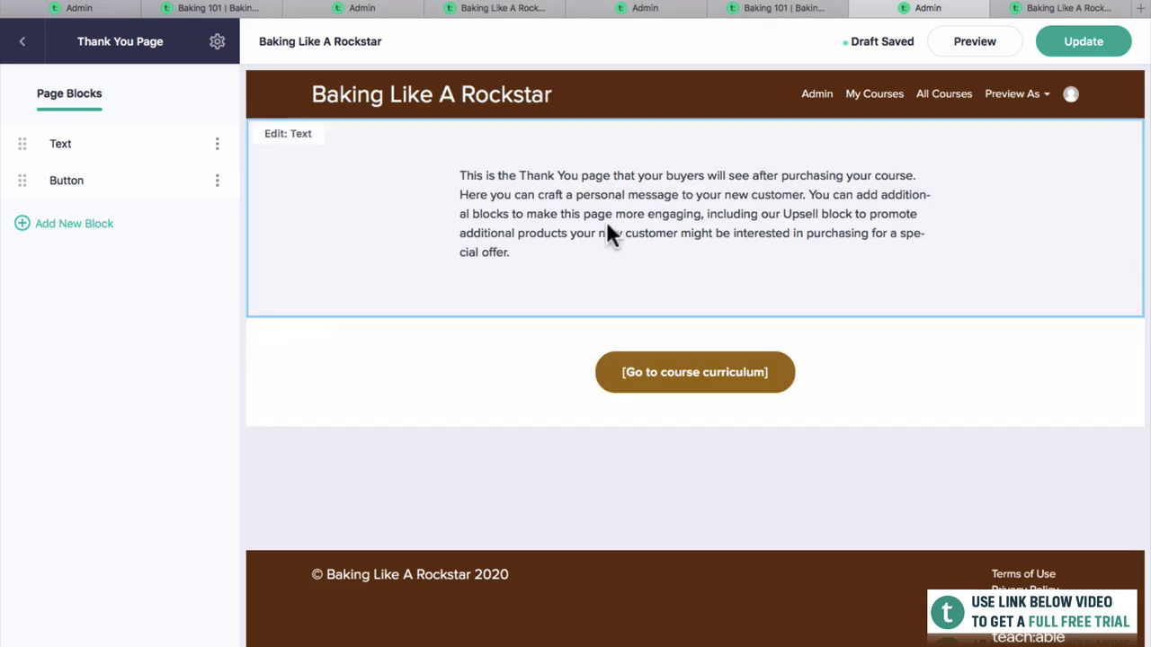
Add a Video block to the Thank You page.
{"action": "left_click", "coordinate": [34, 225]}
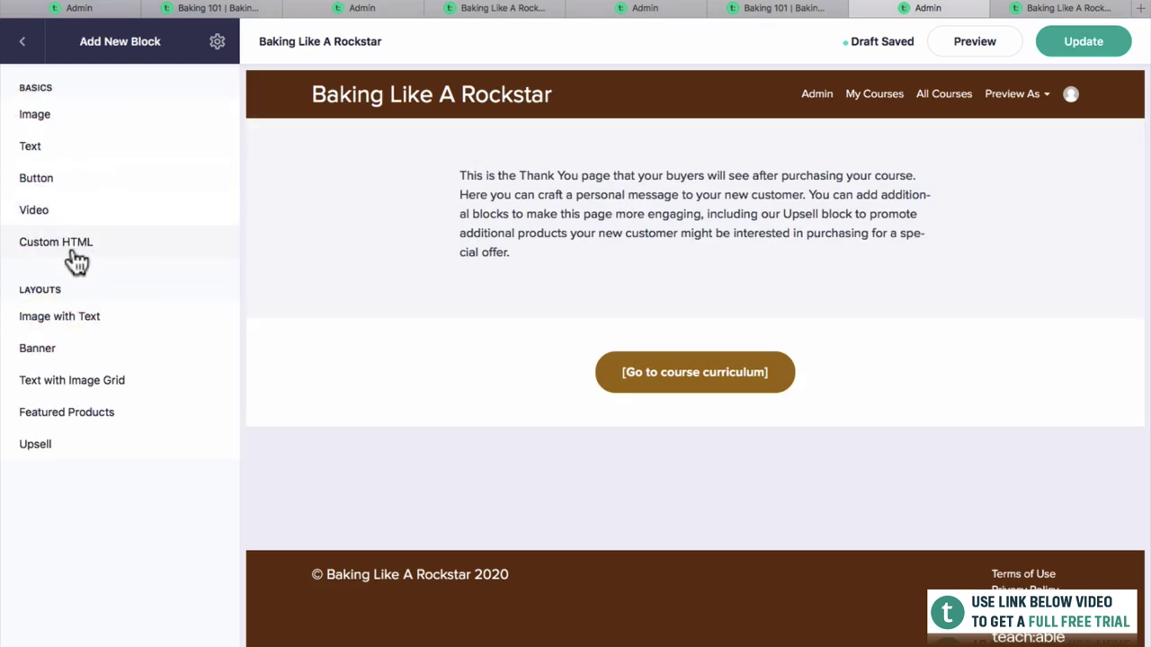
{"action": "left_click", "coordinate": [36, 213]}
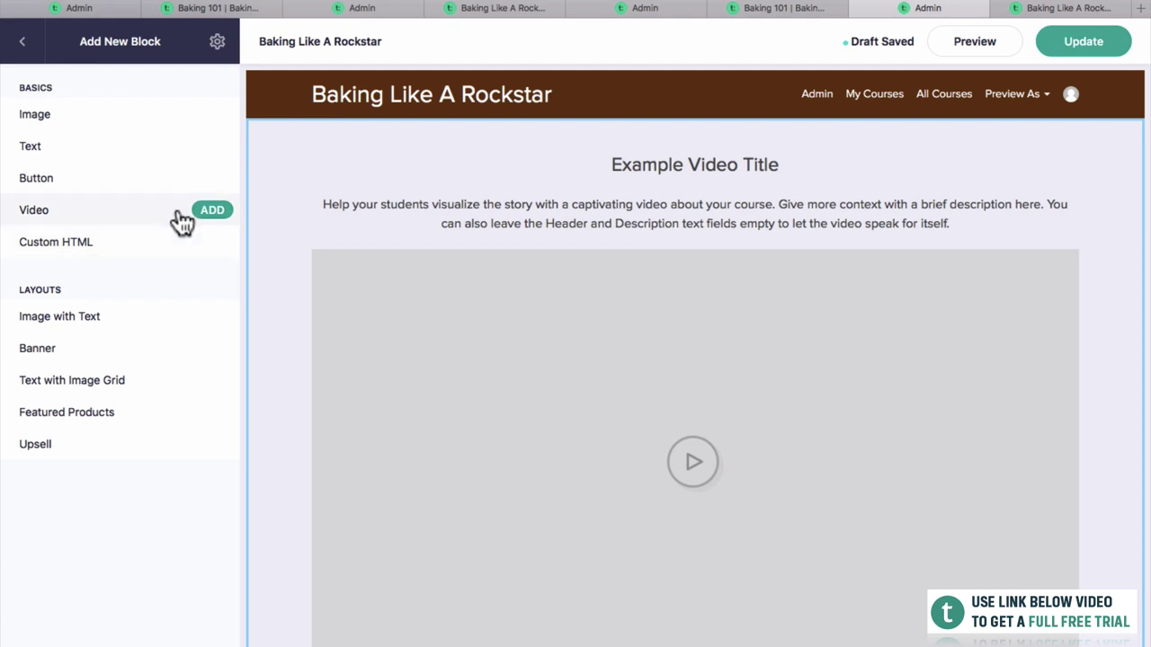
{"action": "left_click", "coordinate": [214, 216]}
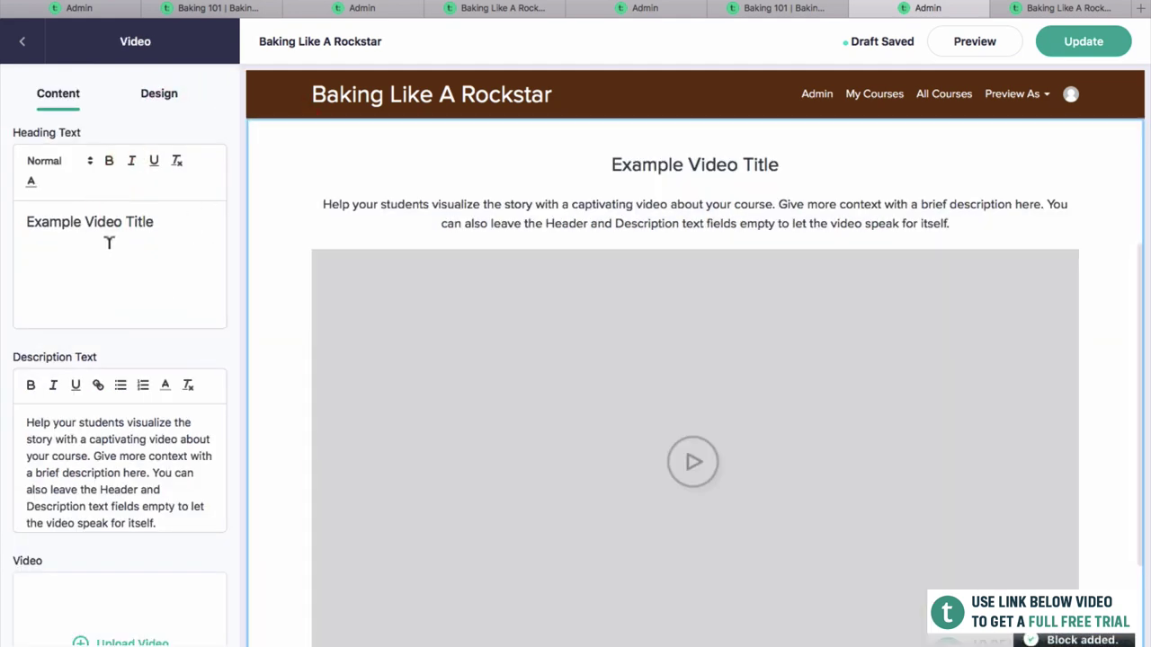
Clear the video's placeholder description and set its heading to 'Thank For Purching The Course'.
{"action": "triple_click", "coordinate": [195, 452]}
{"action": "key", "text": "BackSpace"}
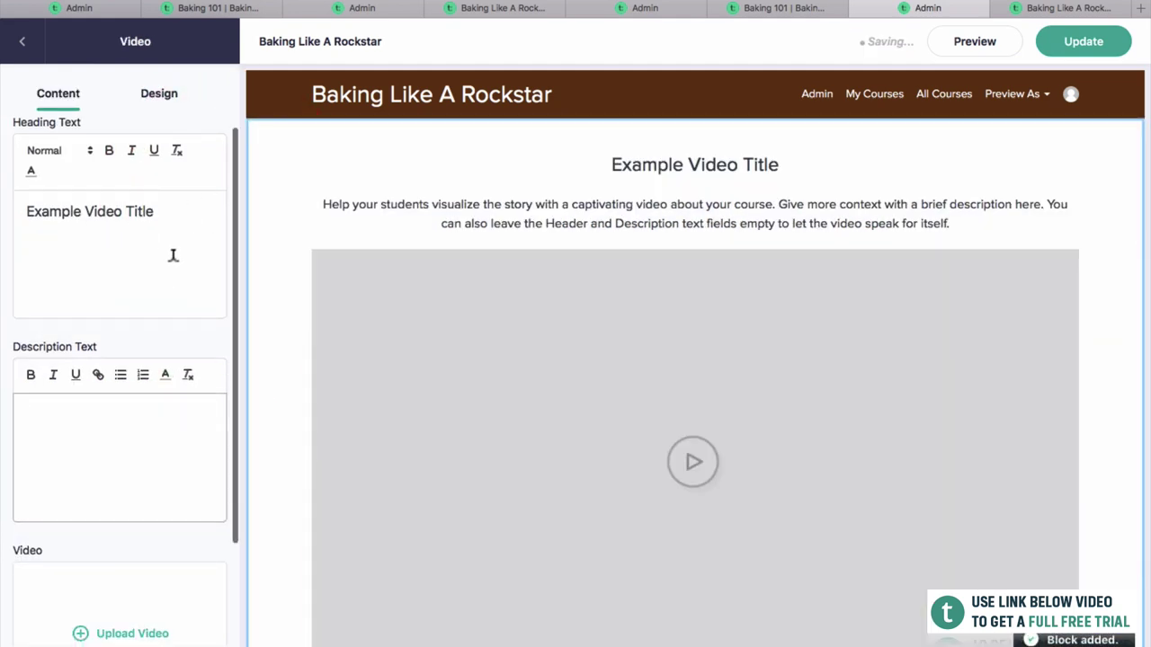
{"action": "left_click_drag", "start_coordinate": [172, 254], "coordinate": [21, 211]}
{"action": "type", "text": "Thank For"}
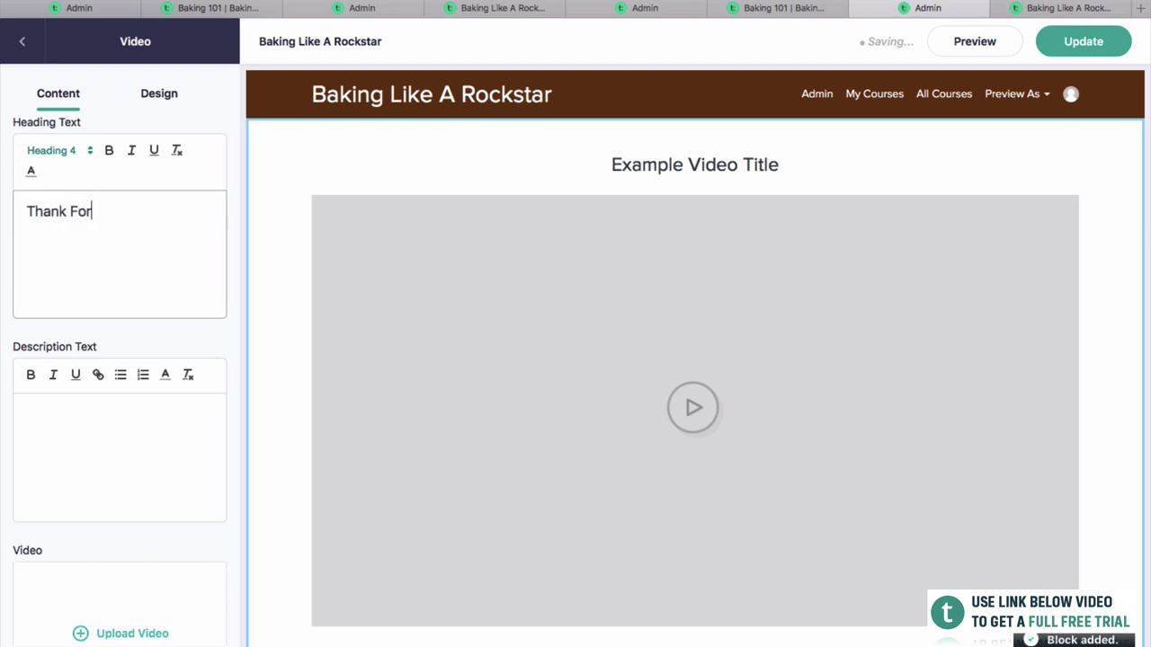
{"action": "type", "text": " Purching The Course"}
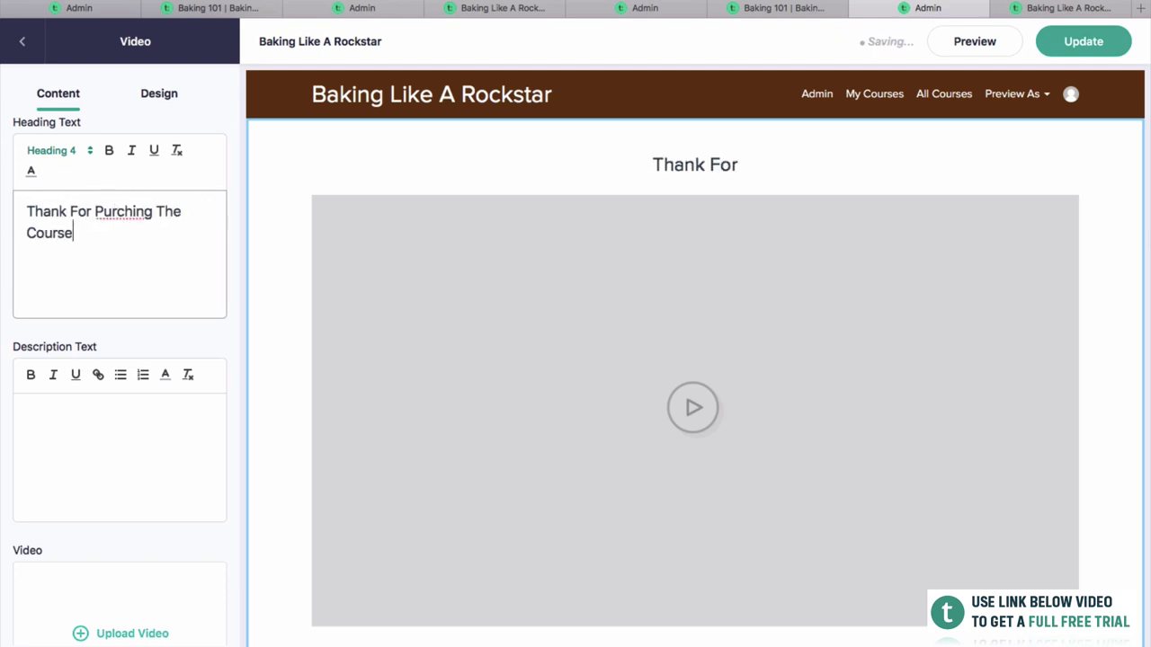
{"action": "left_click", "coordinate": [67, 454]}
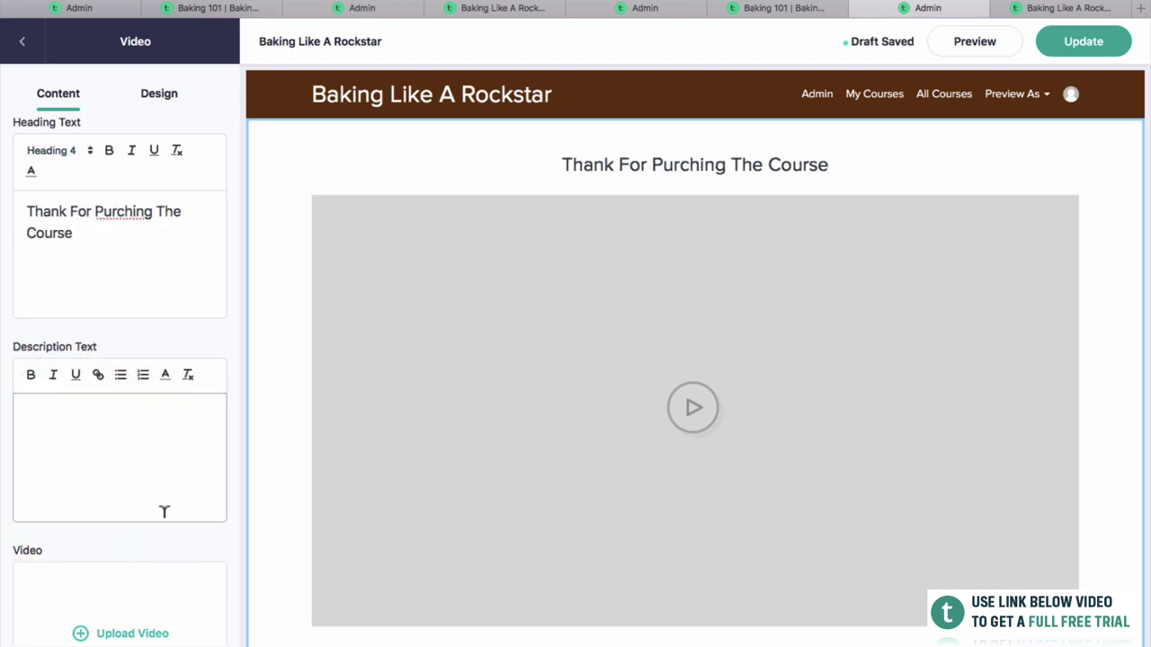
{"action": "scroll", "coordinate": [162, 512], "scroll_direction": "down", "scroll_amount": 2}
Upload Lesson Example.mp4 into the Video block and return to the page's block list.
{"action": "left_click", "coordinate": [133, 533]}
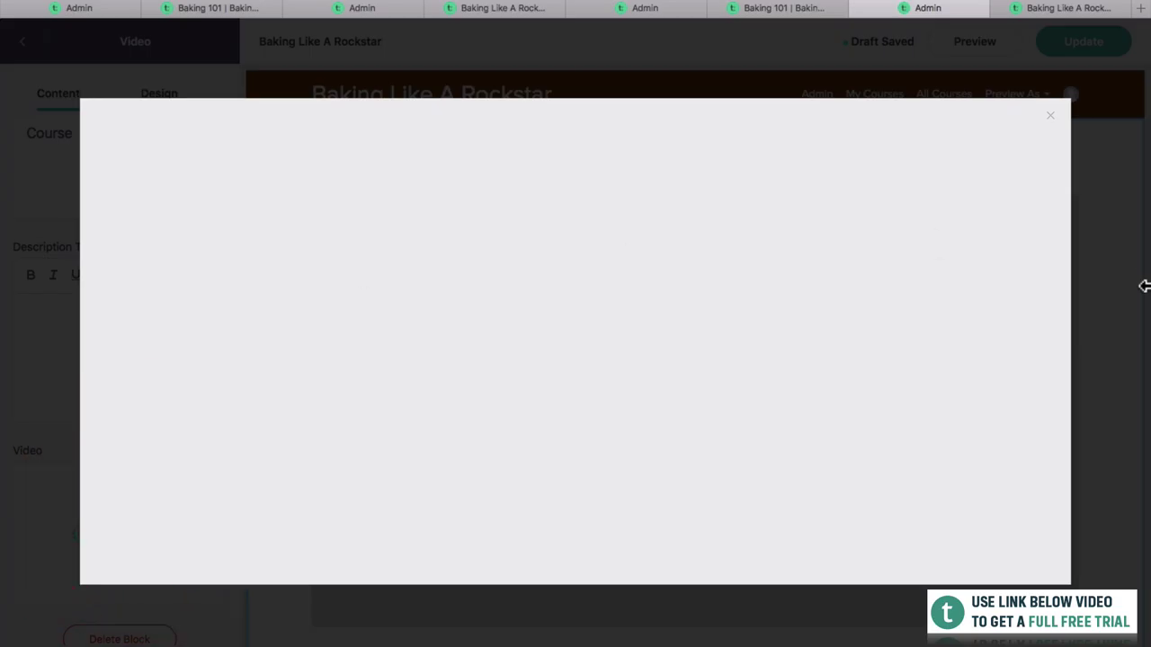
{"action": "left_click", "coordinate": [1025, 261]}
{"action": "left_click_drag", "start_coordinate": [1147, 270], "coordinate": [791, 368]}
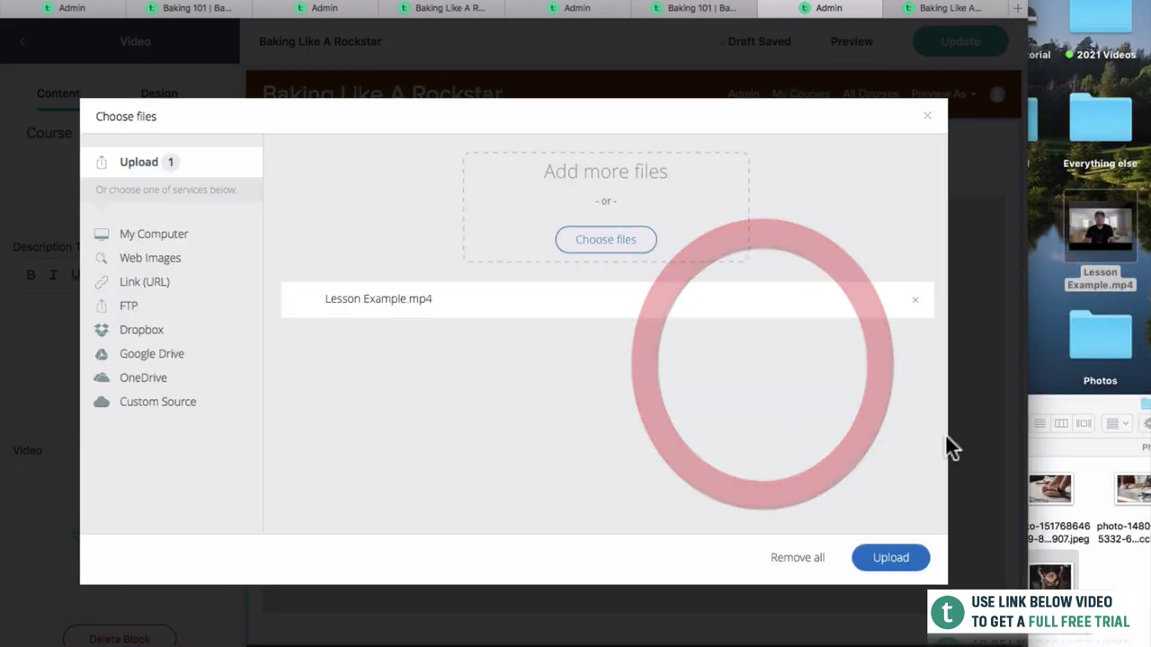
{"action": "left_click", "coordinate": [913, 562]}
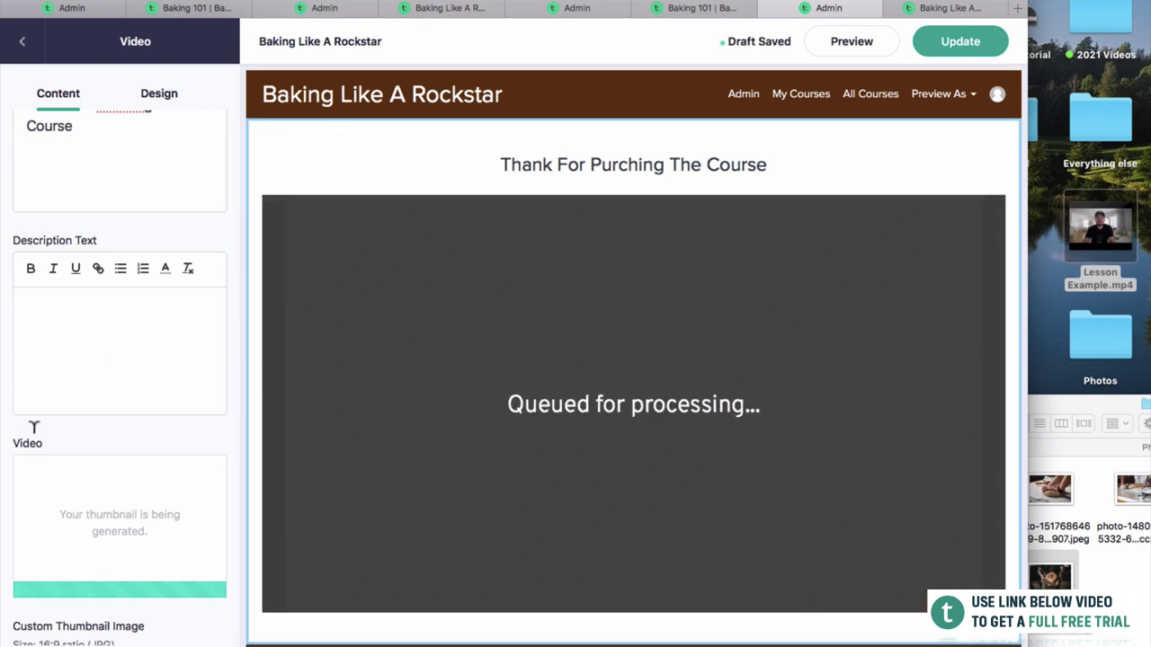
{"action": "scroll", "coordinate": [45, 450], "scroll_direction": "down", "scroll_amount": 5}
{"action": "left_click", "coordinate": [23, 49]}
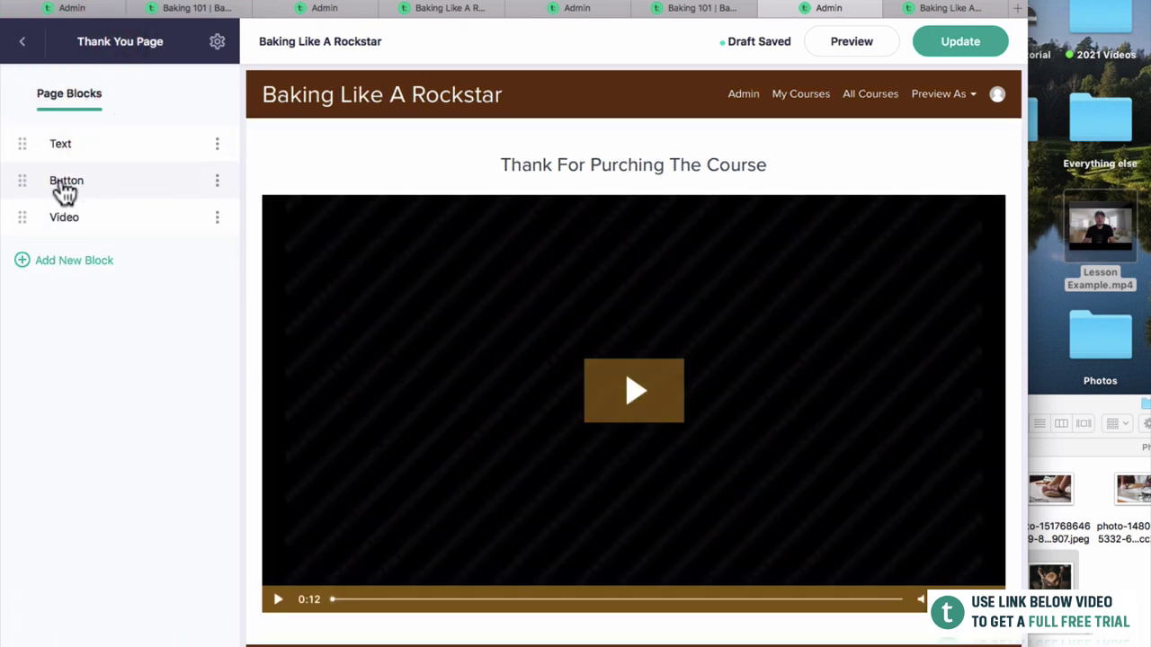
Move the Button block below the Video and relabel it 'Get Started With The Course'.
{"action": "left_click_drag", "start_coordinate": [21, 180], "coordinate": [30, 218]}
{"action": "left_click", "coordinate": [177, 229]}
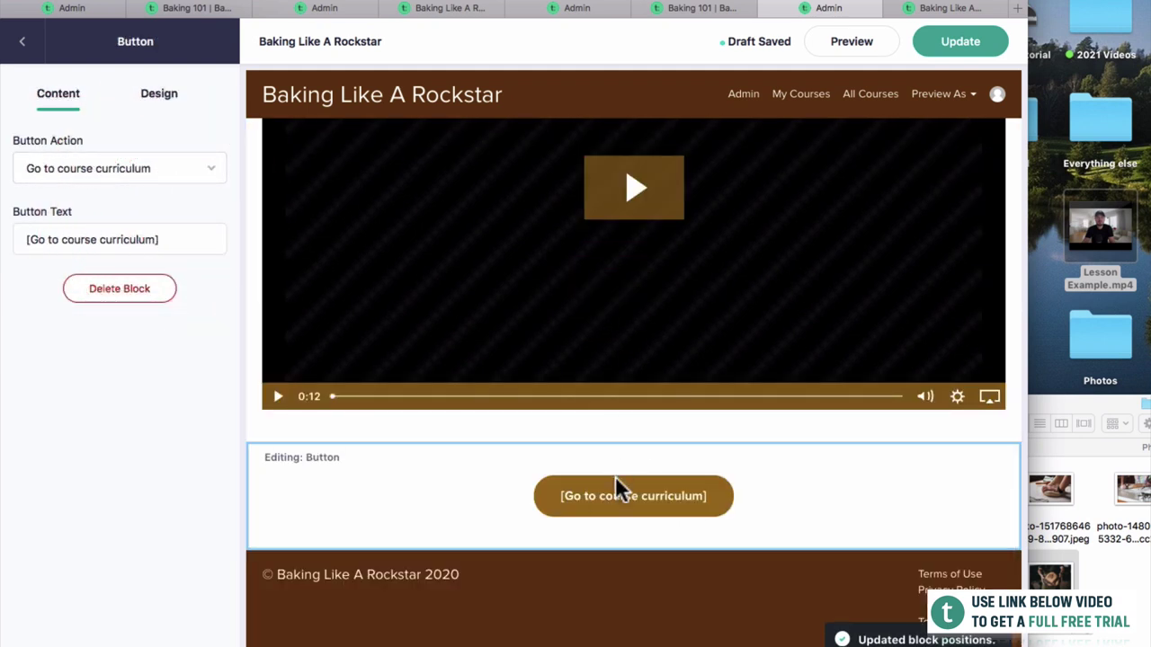
{"action": "left_click_drag", "start_coordinate": [193, 241], "coordinate": [10, 241]}
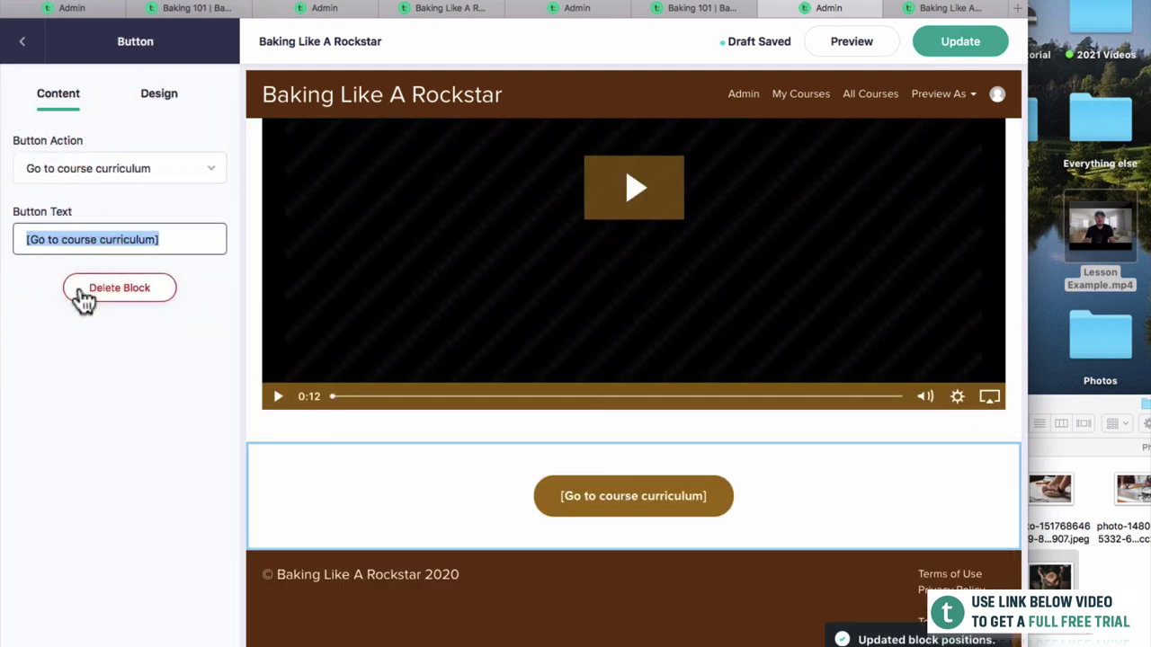
{"action": "type", "text": "Get Started With"}
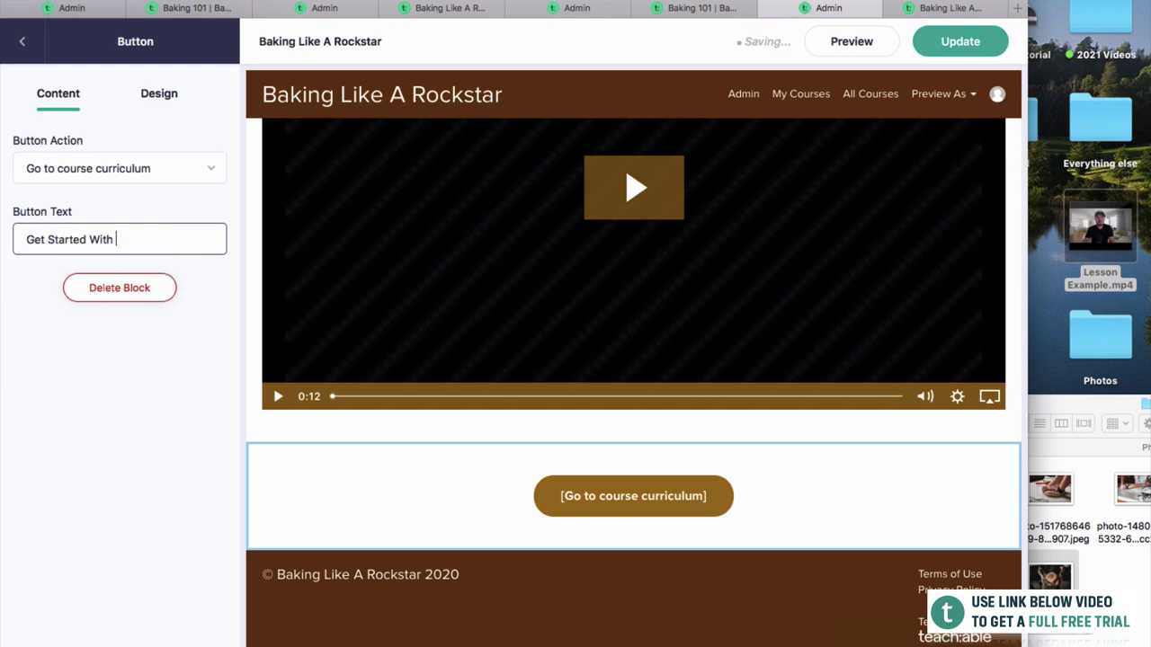
{"action": "type", "text": " The Course"}
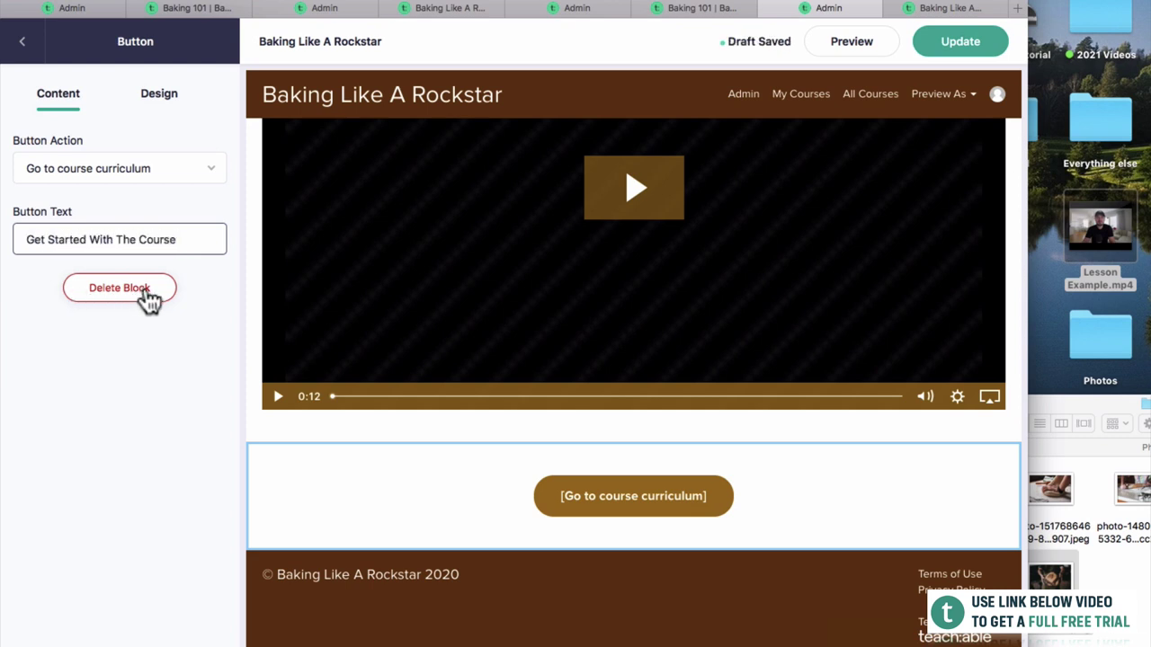
Publish the Thank You page changes.
{"action": "left_click", "coordinate": [957, 43]}
{"action": "key", "text": "ctrl+super+f"}
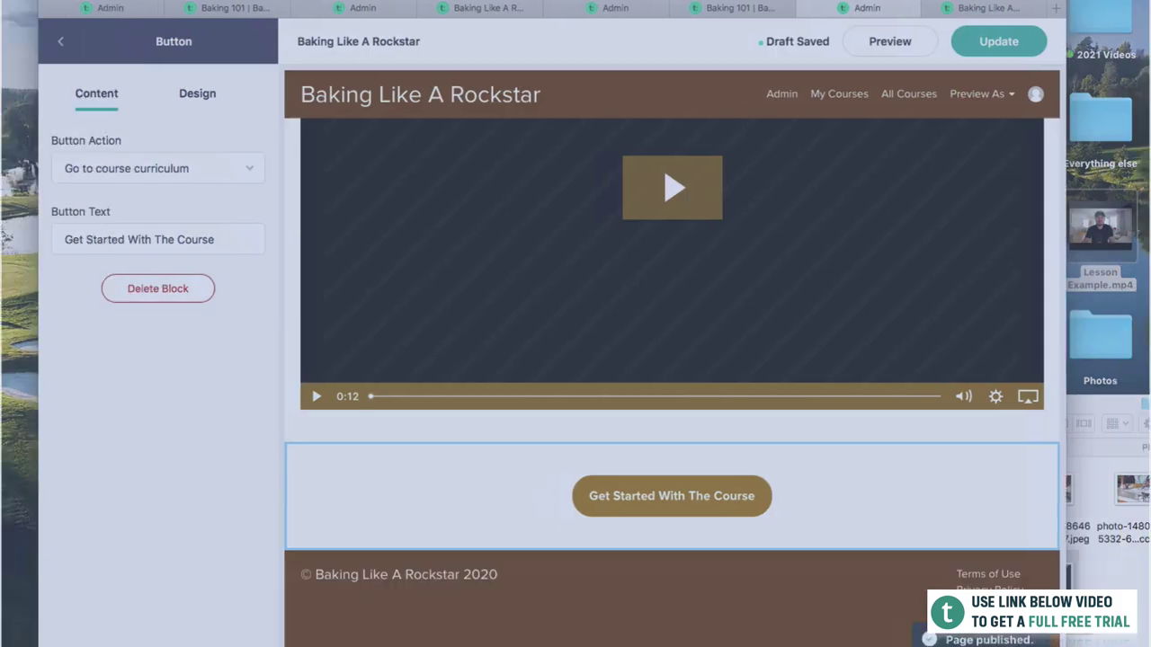
{"action": "scroll", "coordinate": [915, 285], "scroll_direction": "up", "scroll_amount": 5}
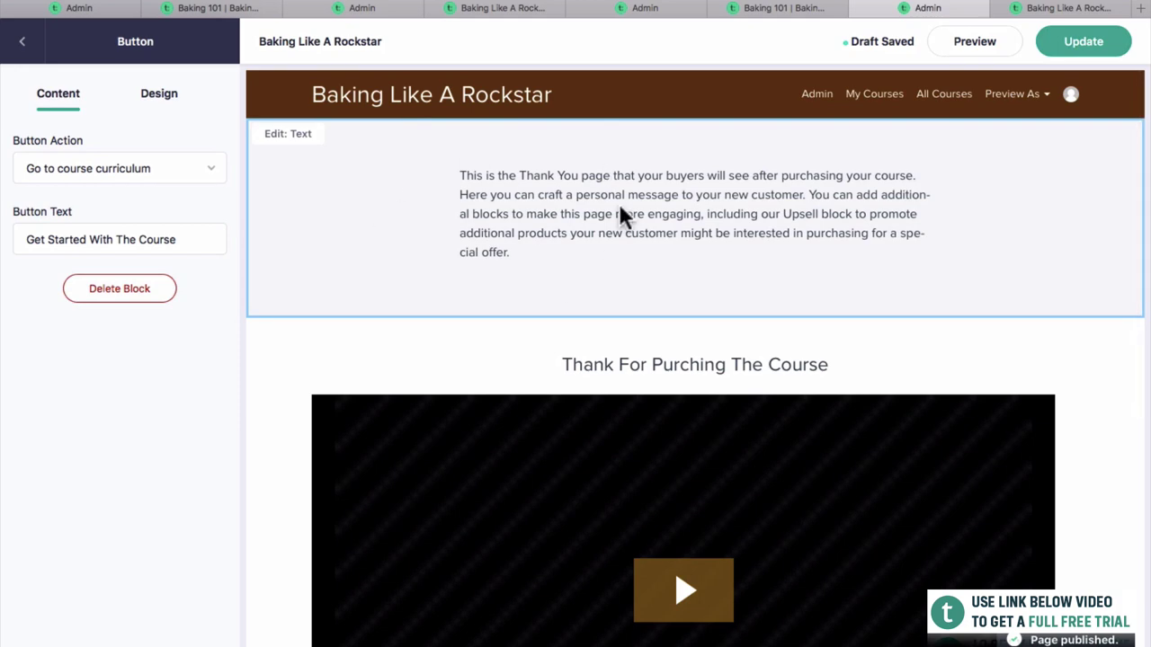
Delete the introductory Text block from the Thank You page.
{"action": "left_click", "coordinate": [23, 43]}
{"action": "left_click", "coordinate": [216, 144]}
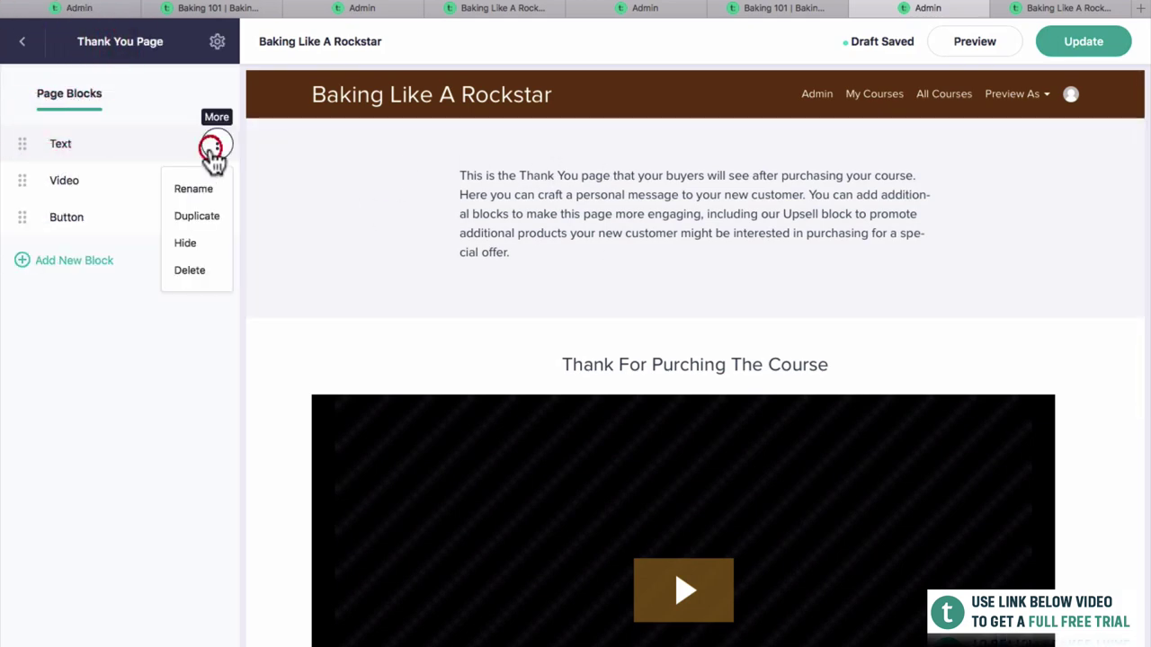
{"action": "left_click", "coordinate": [192, 268]}
{"action": "left_click", "coordinate": [626, 378]}
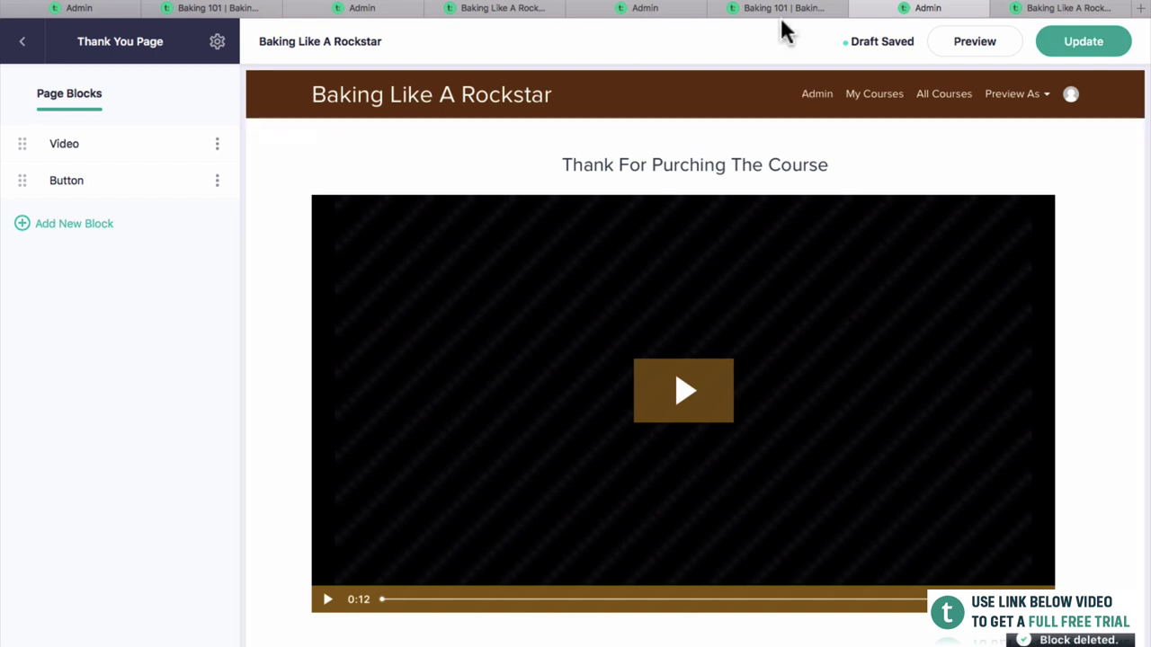
Publish the updated Thank You page and bring up its preview.
{"action": "left_click", "coordinate": [778, 9]}
{"action": "left_click", "coordinate": [643, 9]}
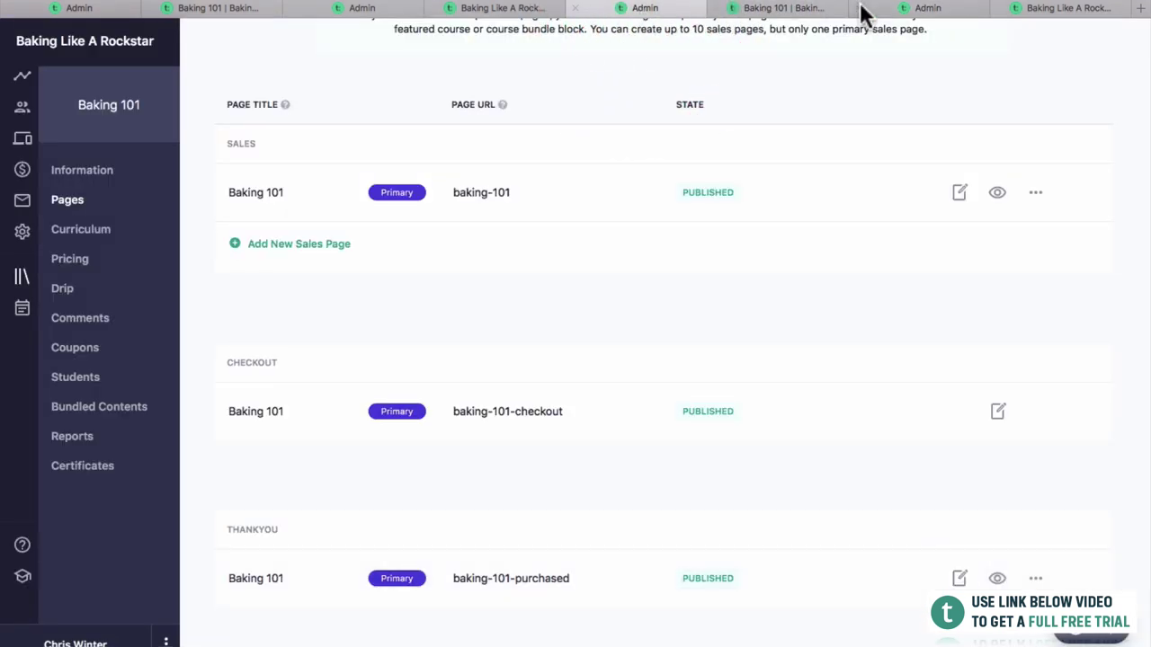
{"action": "left_click", "coordinate": [930, 11]}
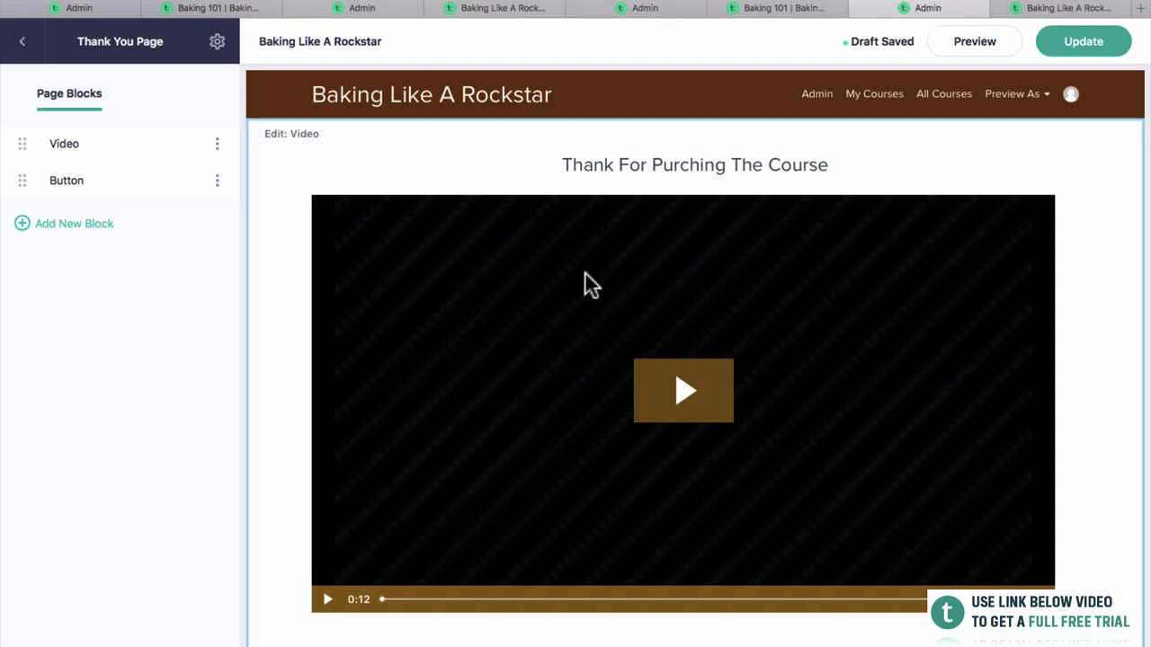
{"action": "scroll", "coordinate": [661, 445], "scroll_direction": "down", "scroll_amount": 5}
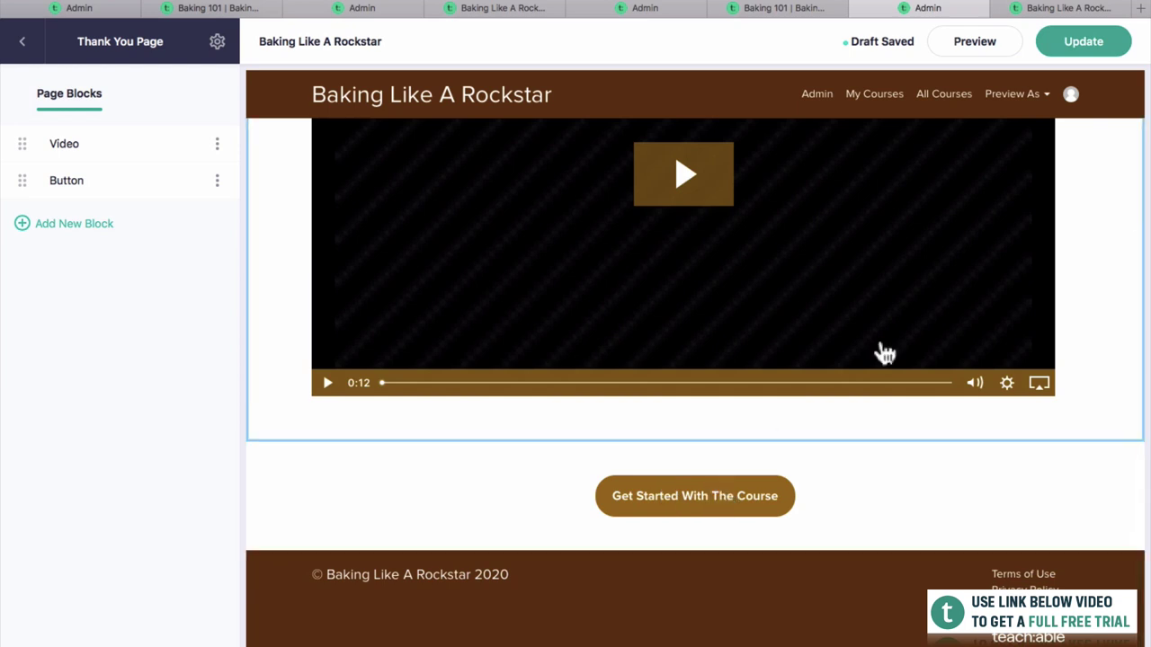
{"action": "left_click", "coordinate": [1090, 43]}
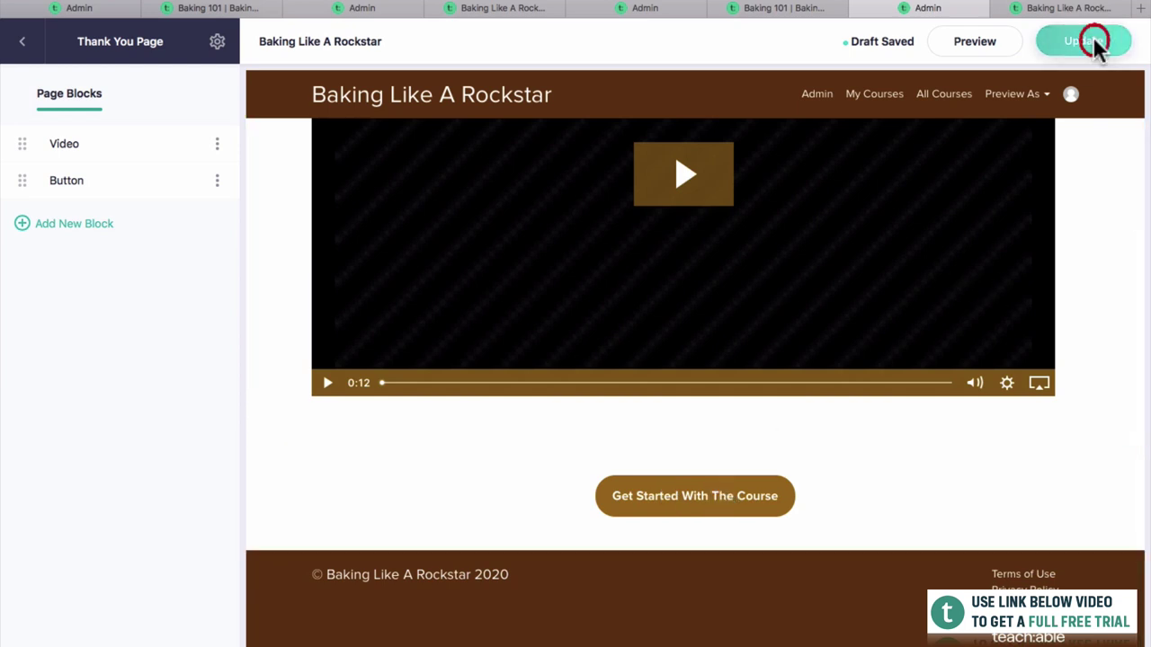
{"action": "left_click", "coordinate": [996, 45]}
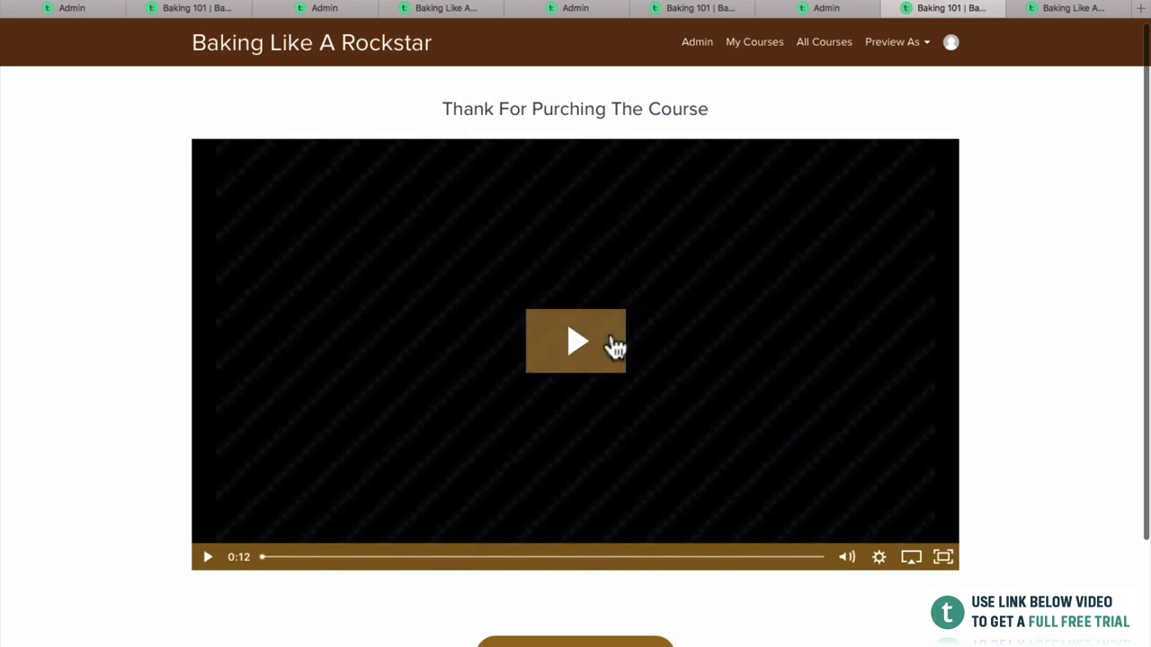
Play the thank-you video on the live Thank You page.
{"action": "left_click", "coordinate": [615, 347]}
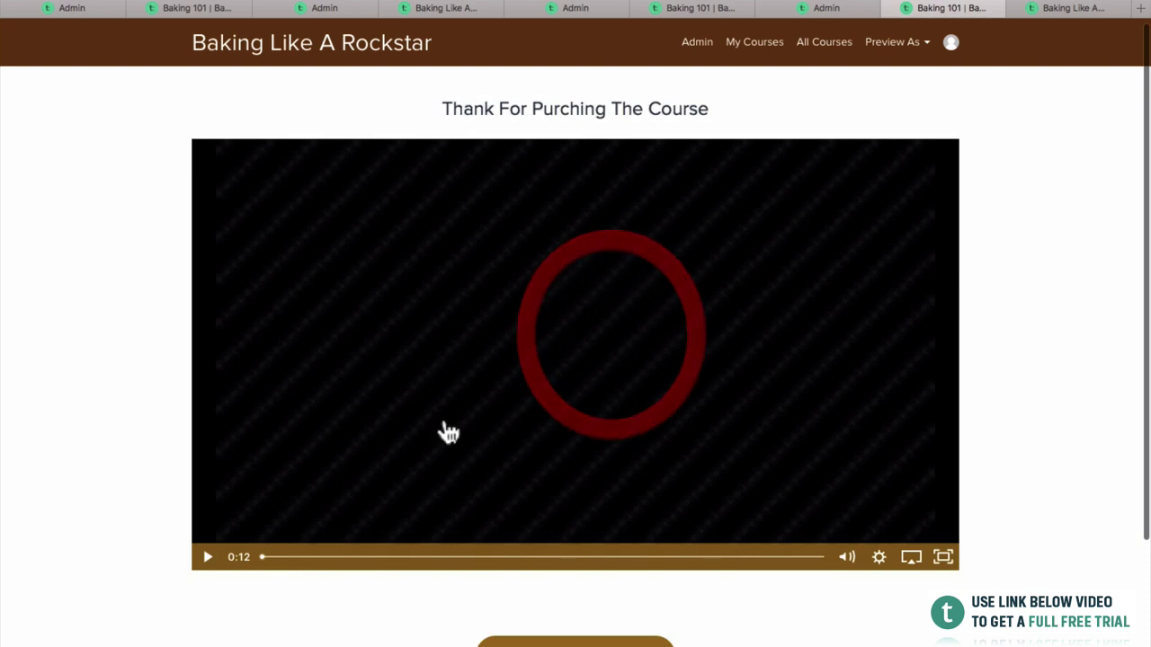
{"action": "scroll", "coordinate": [435, 503], "scroll_direction": "down", "scroll_amount": 2}
{"action": "scroll", "coordinate": [437, 557], "scroll_direction": "up", "scroll_amount": 1}
{"action": "scroll", "coordinate": [437, 554], "scroll_direction": "up", "scroll_amount": 1}
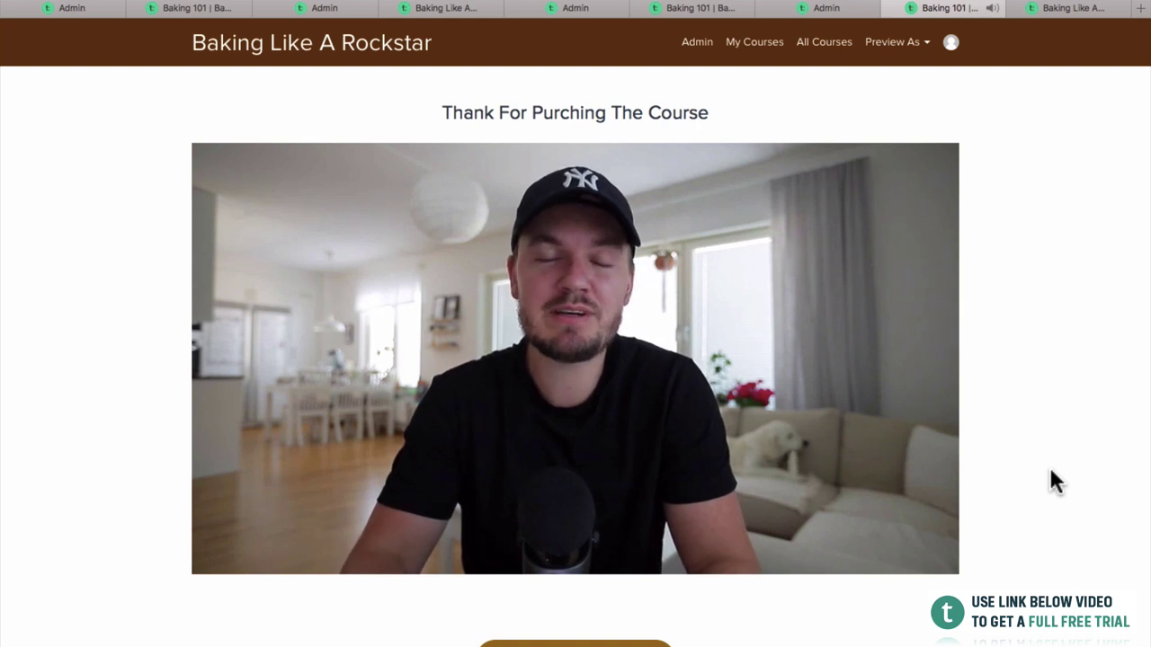
{"action": "scroll", "coordinate": [1052, 315], "scroll_direction": "down", "scroll_amount": 3}
{"action": "scroll", "coordinate": [815, 141], "scroll_direction": "up", "scroll_amount": 3}
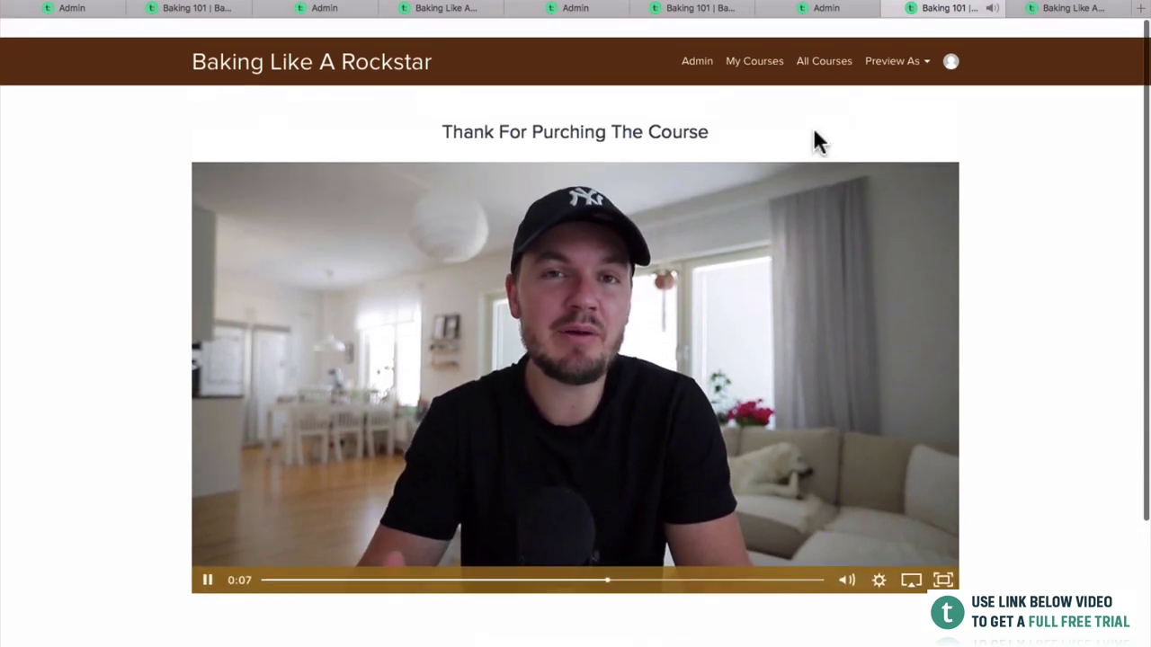
{"action": "scroll", "coordinate": [1021, 205], "scroll_direction": "down", "scroll_amount": 3}
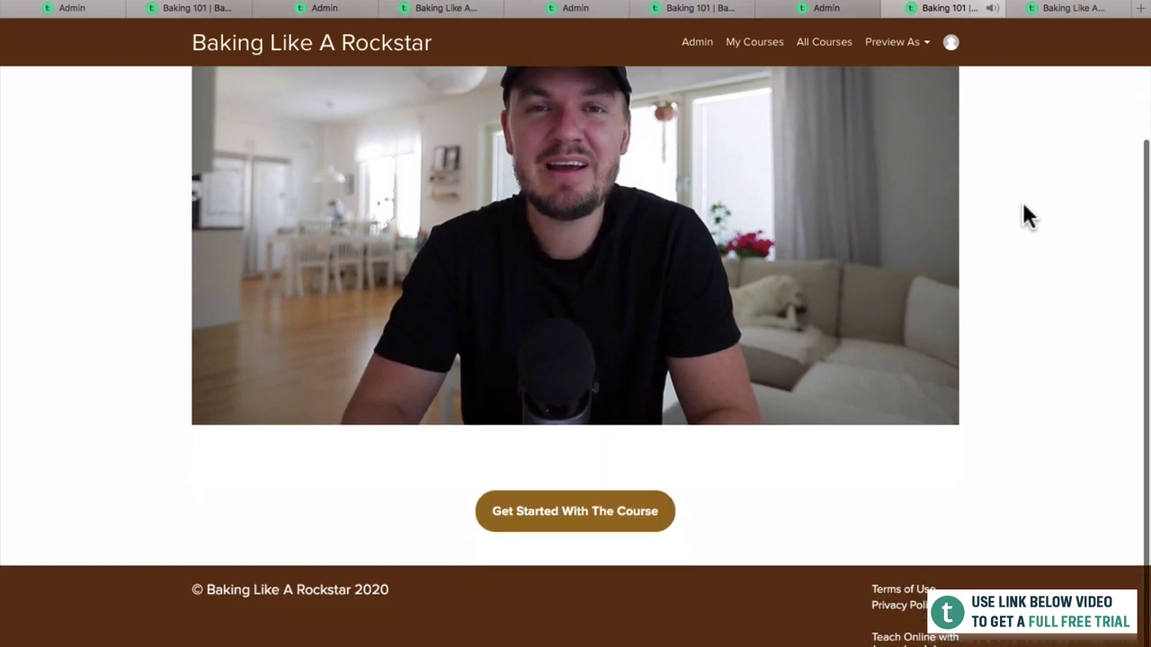
Confirm 'Get Started With The Course' leads to the curriculum, then return to Course Pages.
{"action": "left_click", "coordinate": [593, 501]}
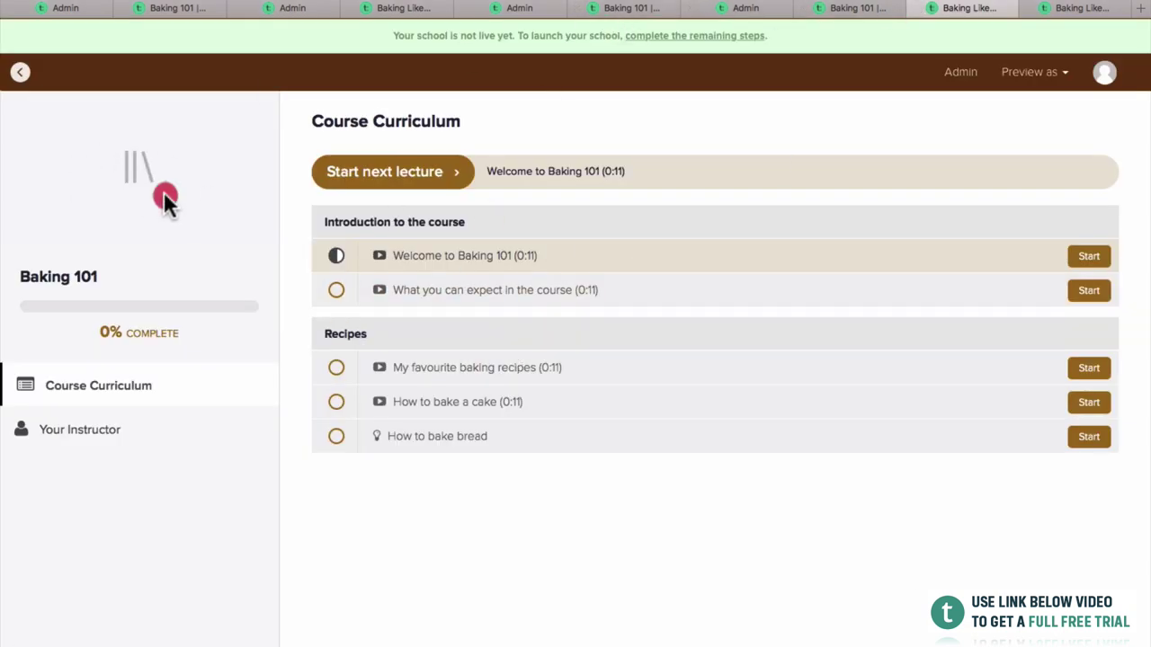
{"action": "left_click", "coordinate": [915, 8]}
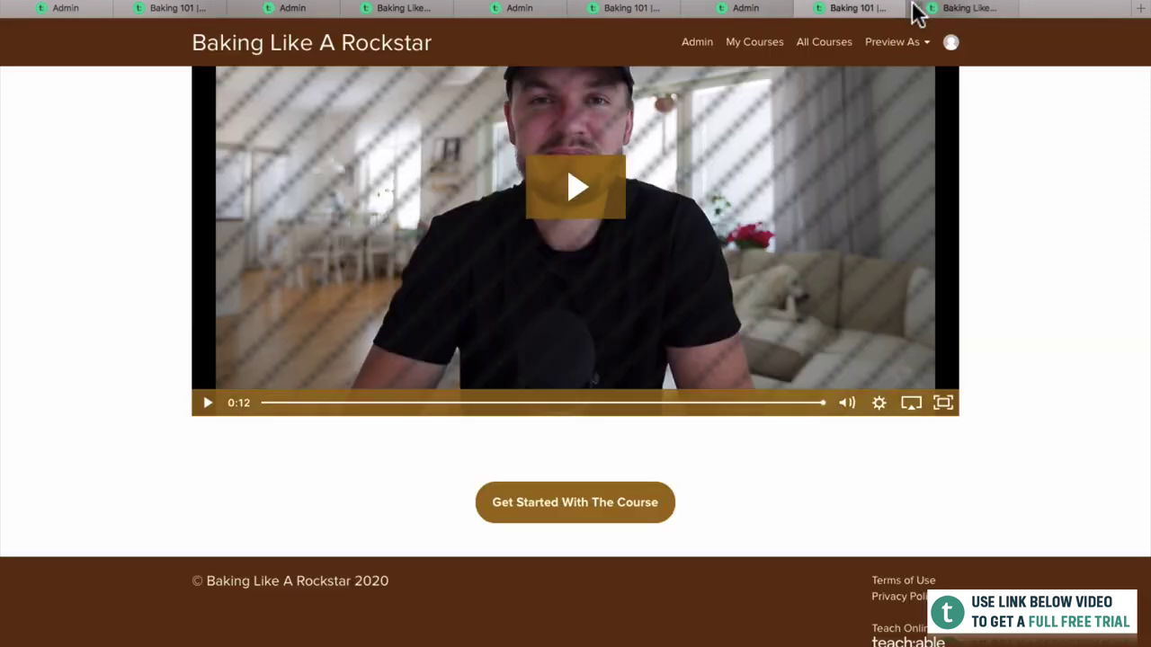
{"action": "left_click", "coordinate": [604, 11]}
{"action": "scroll", "coordinate": [281, 87], "scroll_direction": "up", "scroll_amount": 2}
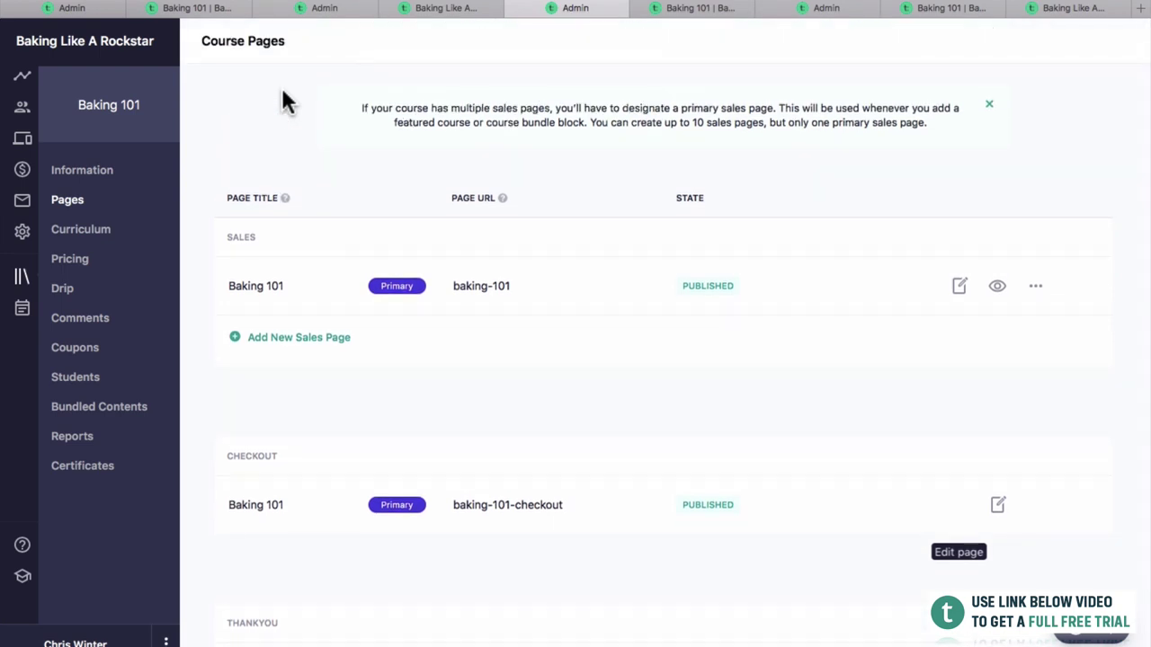
Go to Baking 101's Information settings and check the recommended 960x540px thumbnail size.
{"action": "left_click", "coordinate": [100, 173]}
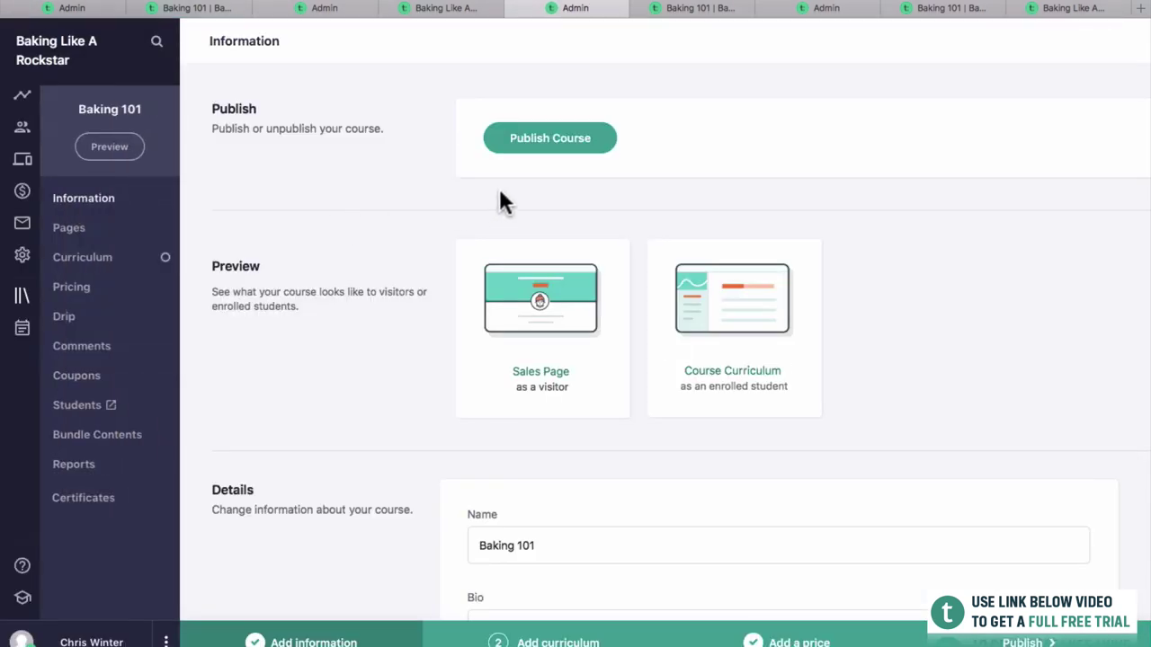
{"action": "scroll", "coordinate": [393, 216], "scroll_direction": "down", "scroll_amount": 3}
{"action": "scroll", "coordinate": [392, 216], "scroll_direction": "down", "scroll_amount": 15}
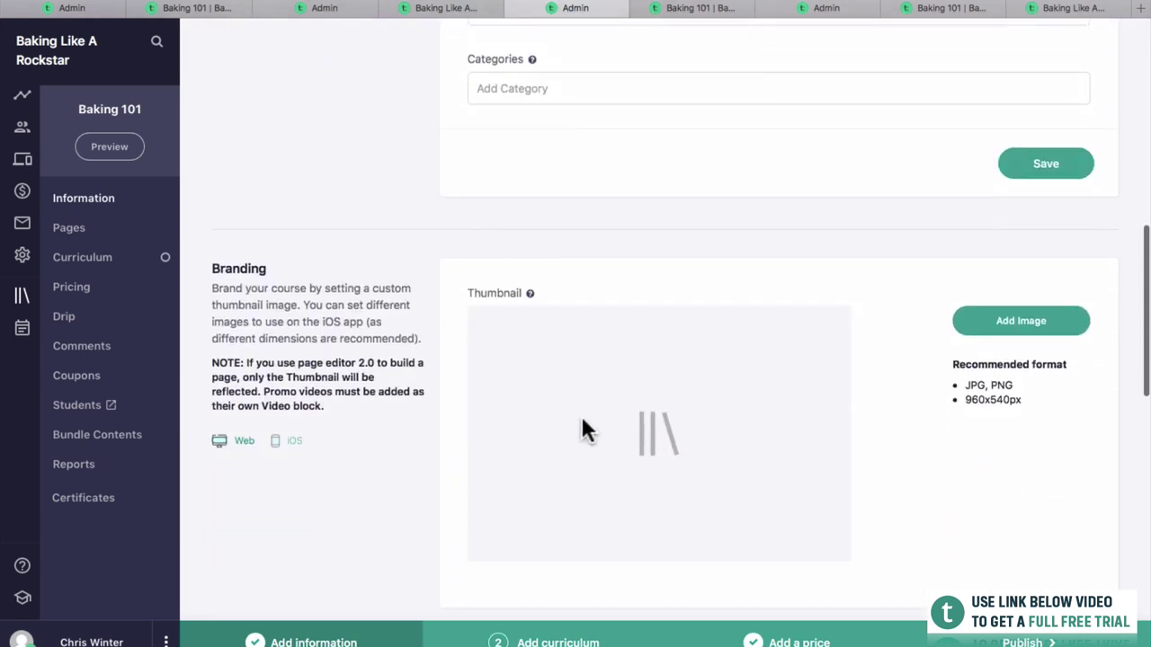
{"action": "scroll", "coordinate": [597, 378], "scroll_direction": "down", "scroll_amount": 2}
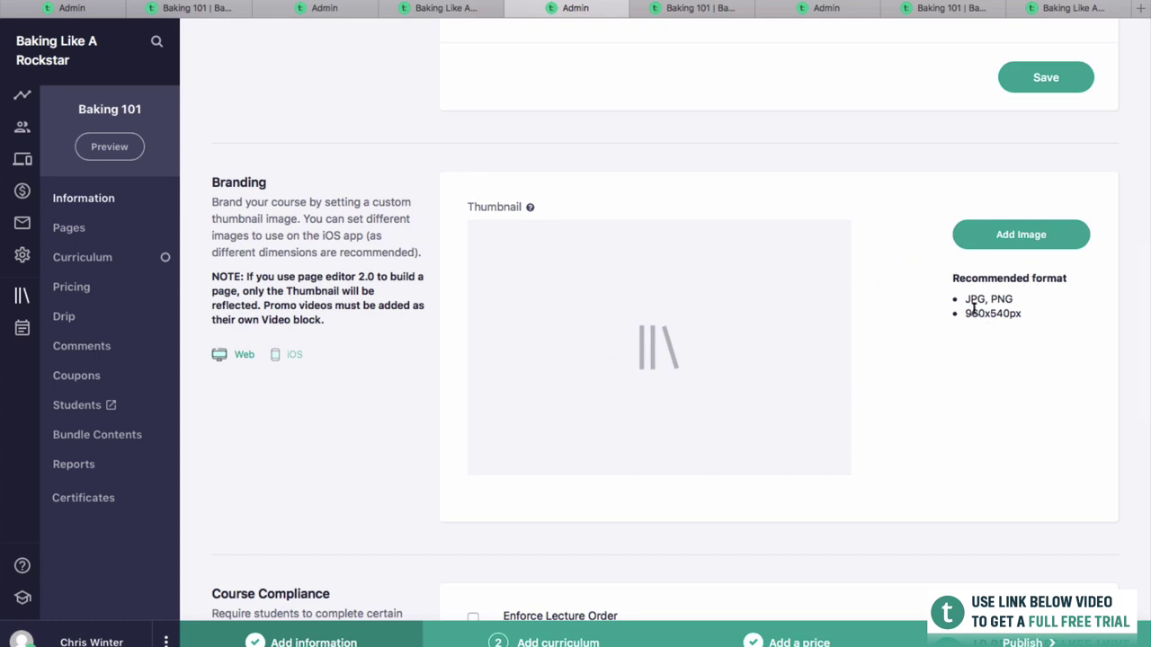
{"action": "left_click_drag", "start_coordinate": [965, 314], "coordinate": [1024, 309]}
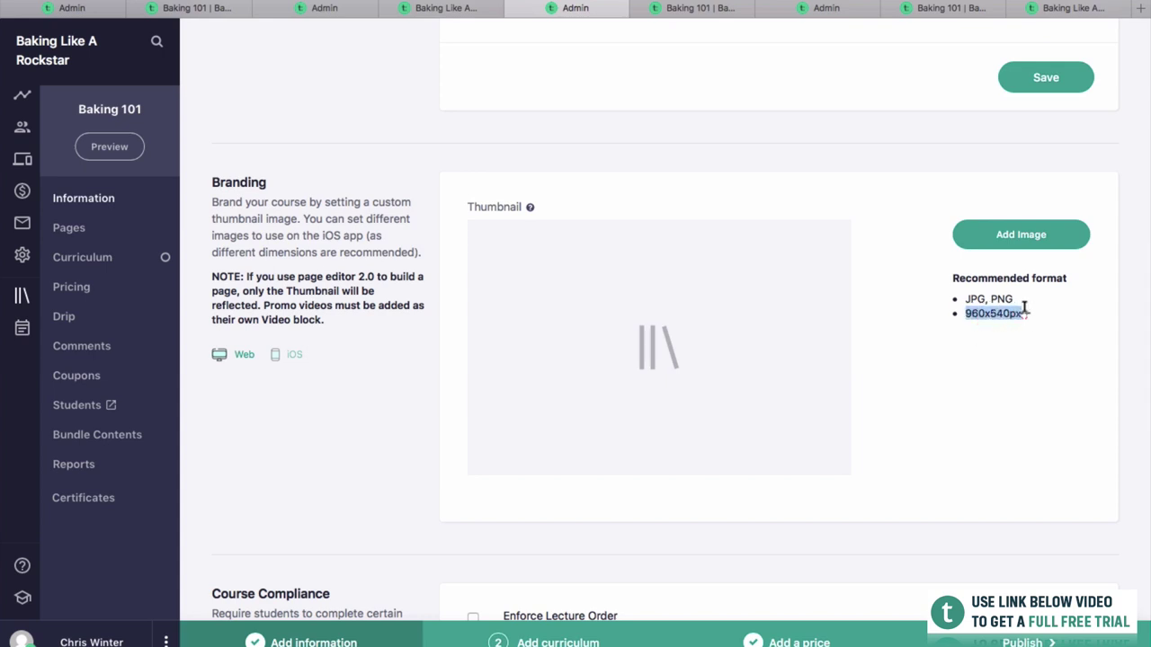
{"action": "left_click", "coordinate": [1024, 309]}
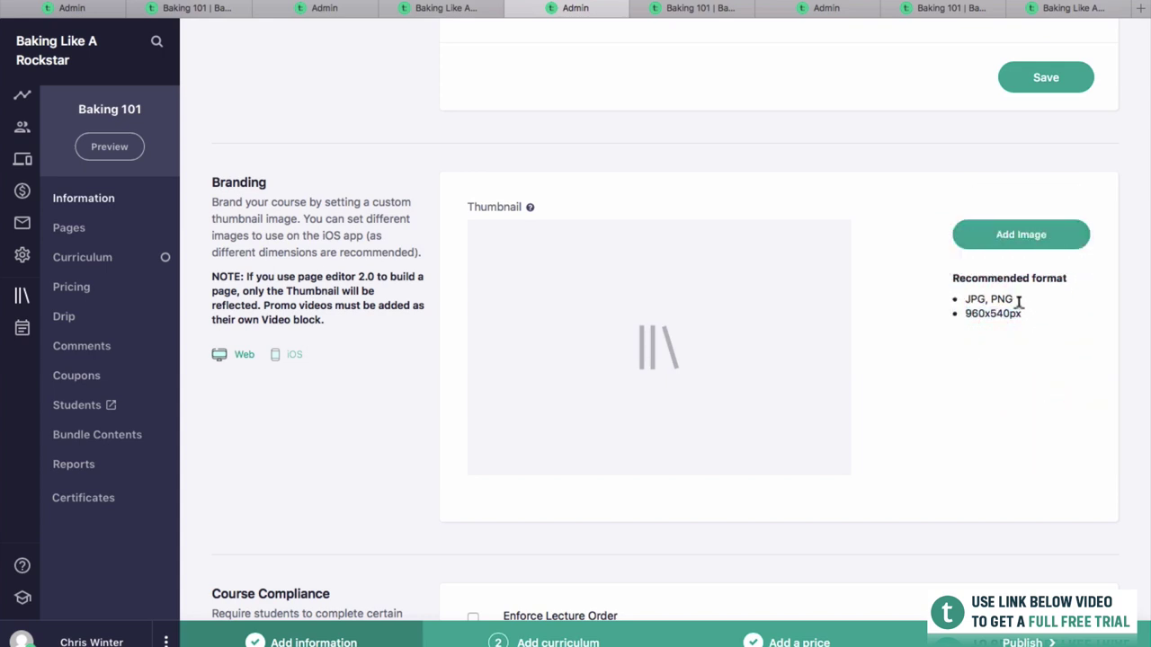
Upload the bread photo from the computer as the course thumbnail.
{"action": "left_click", "coordinate": [1025, 235]}
{"action": "left_click_drag", "start_coordinate": [1147, 180], "coordinate": [1007, 144]}
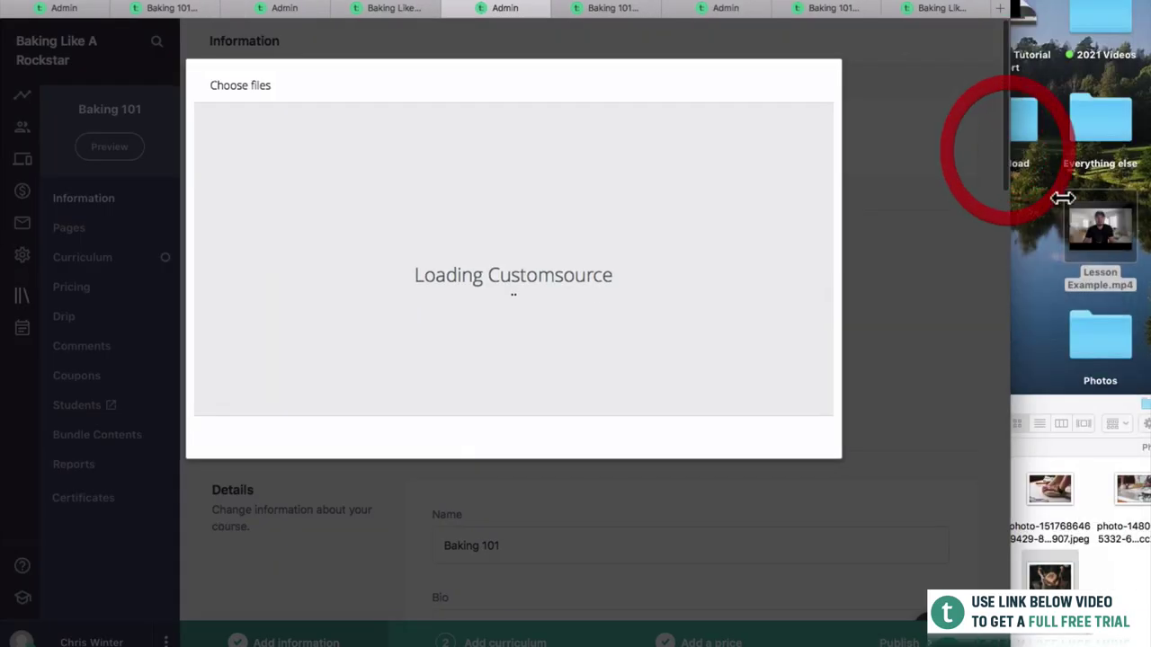
{"action": "left_click_drag", "start_coordinate": [1052, 489], "coordinate": [908, 551]}
{"action": "left_click", "coordinate": [248, 151]}
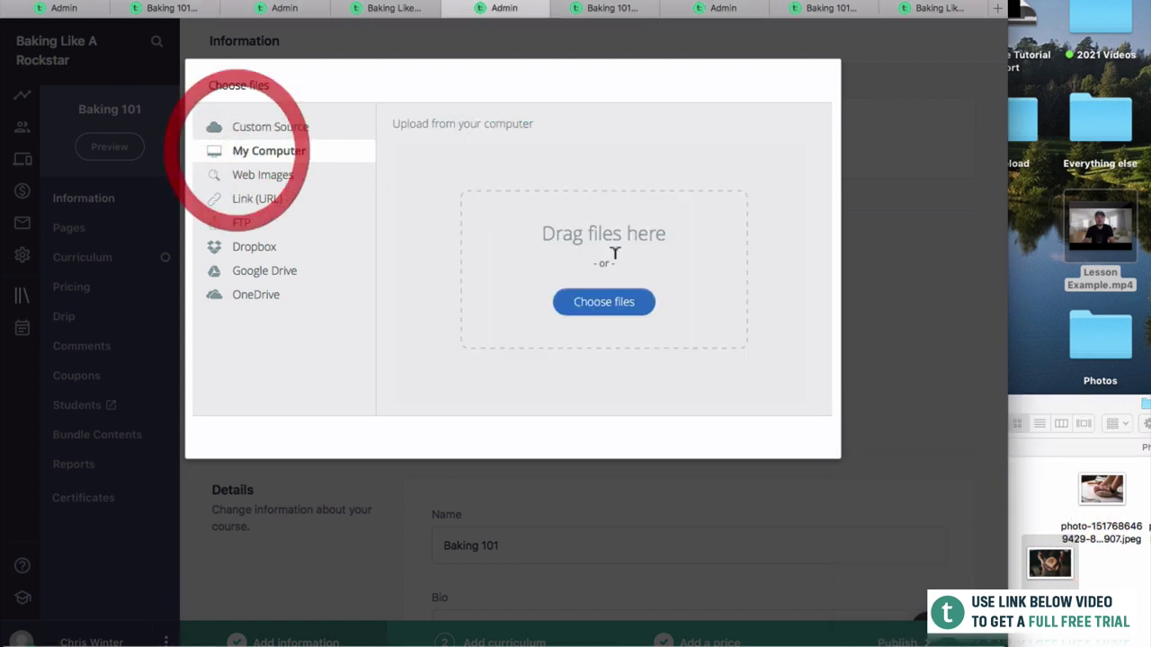
{"action": "left_click_drag", "start_coordinate": [1047, 562], "coordinate": [611, 279]}
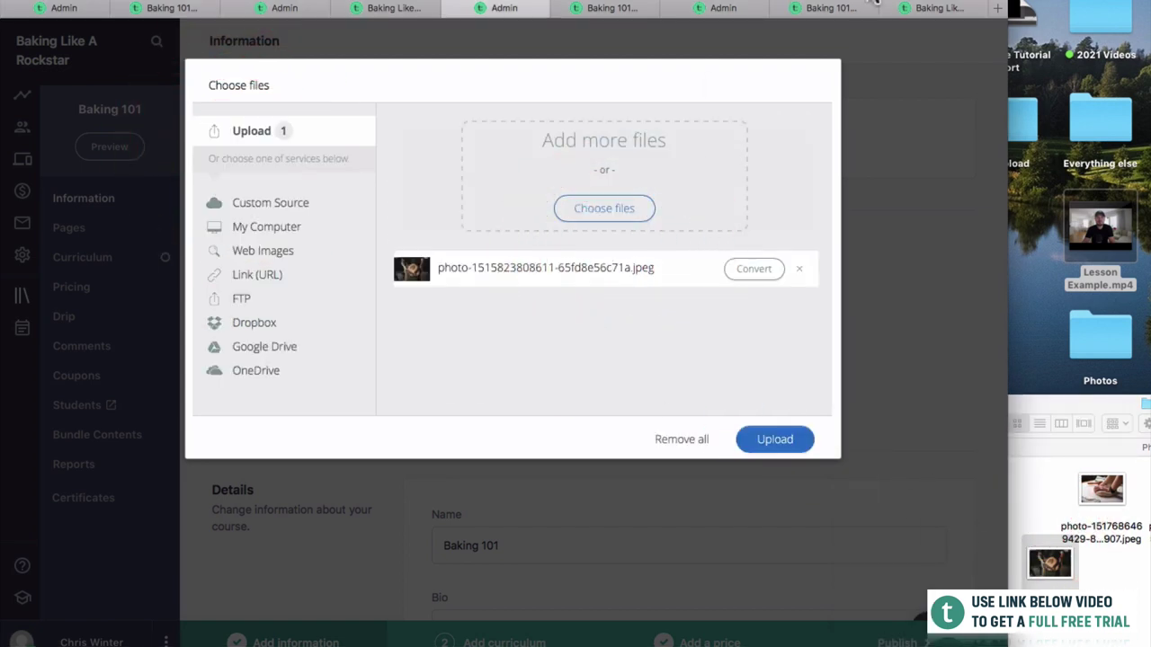
{"action": "left_click_drag", "start_coordinate": [932, 9], "coordinate": [981, 9]}
{"action": "left_click", "coordinate": [824, 440]}
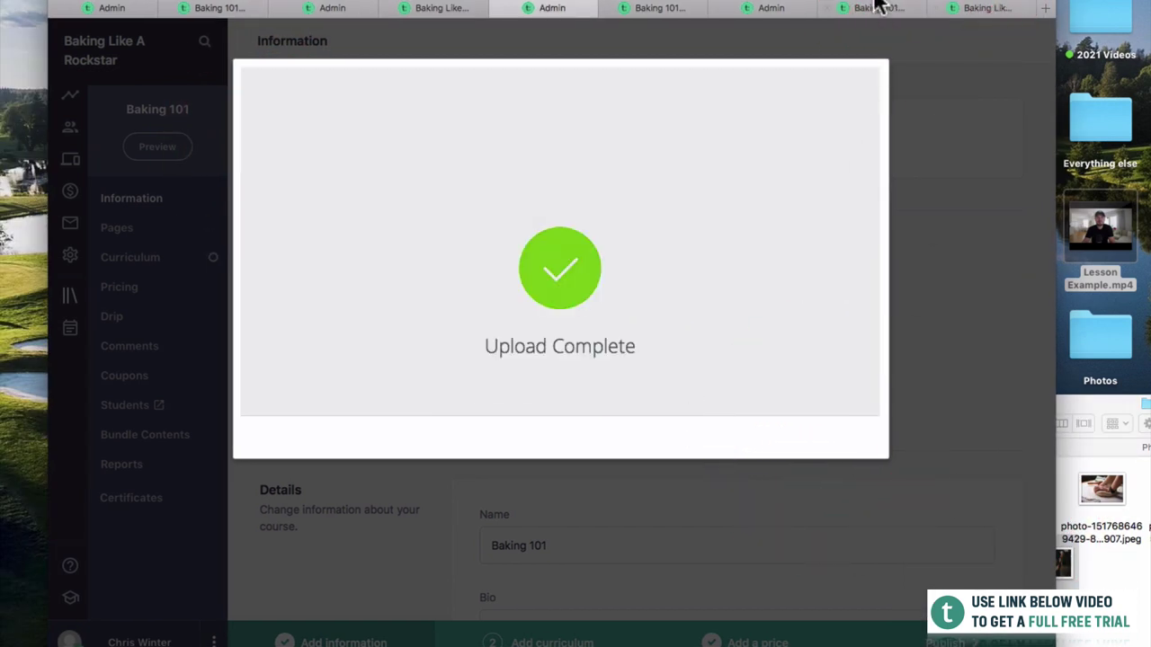
{"action": "double_click", "coordinate": [876, 7]}
Save the course information and switch to the student-facing Baking 101 tab.
{"action": "scroll", "coordinate": [914, 383], "scroll_direction": "down", "scroll_amount": 15}
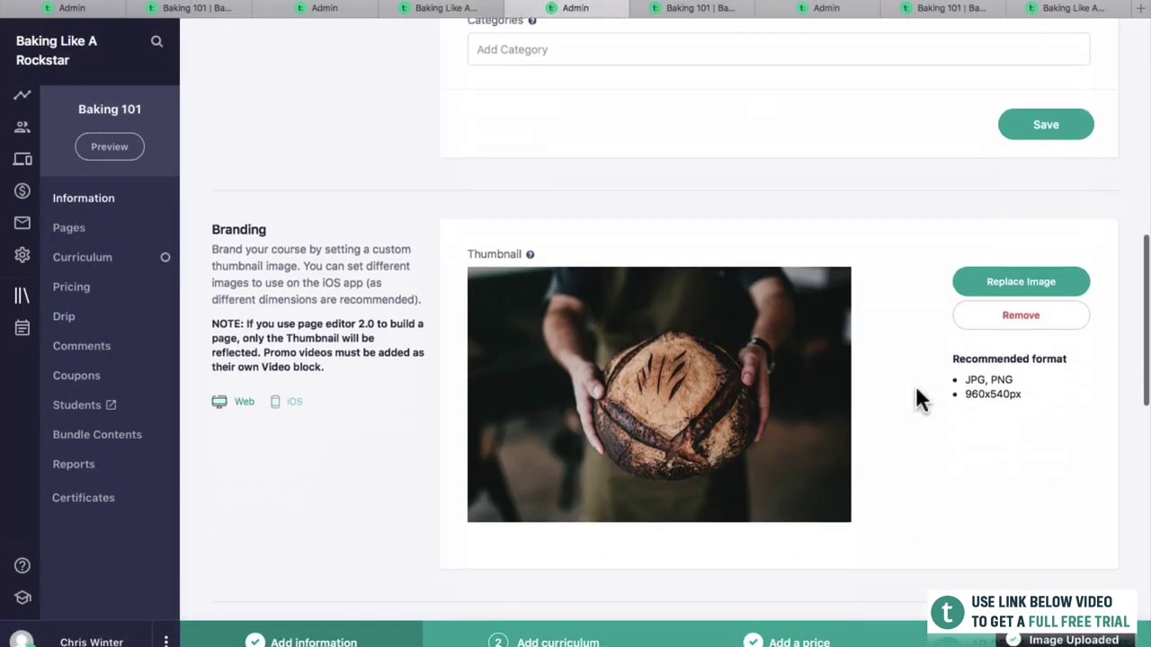
{"action": "scroll", "coordinate": [664, 331], "scroll_direction": "down", "scroll_amount": 5}
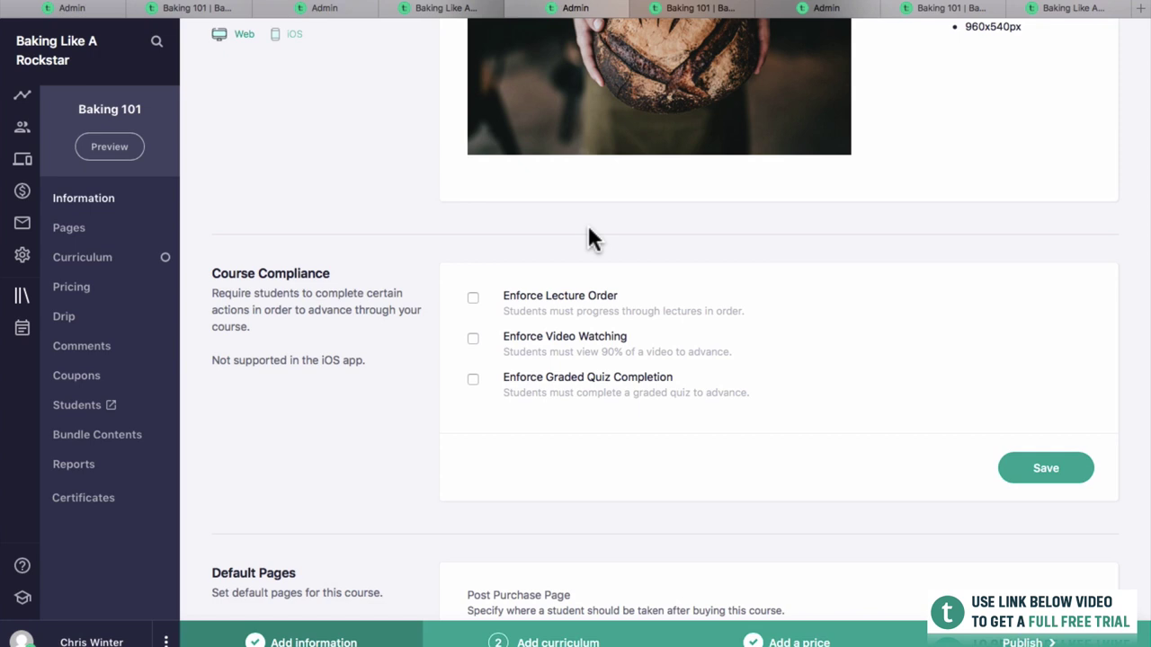
{"action": "scroll", "coordinate": [735, 390], "scroll_direction": "down", "scroll_amount": 4}
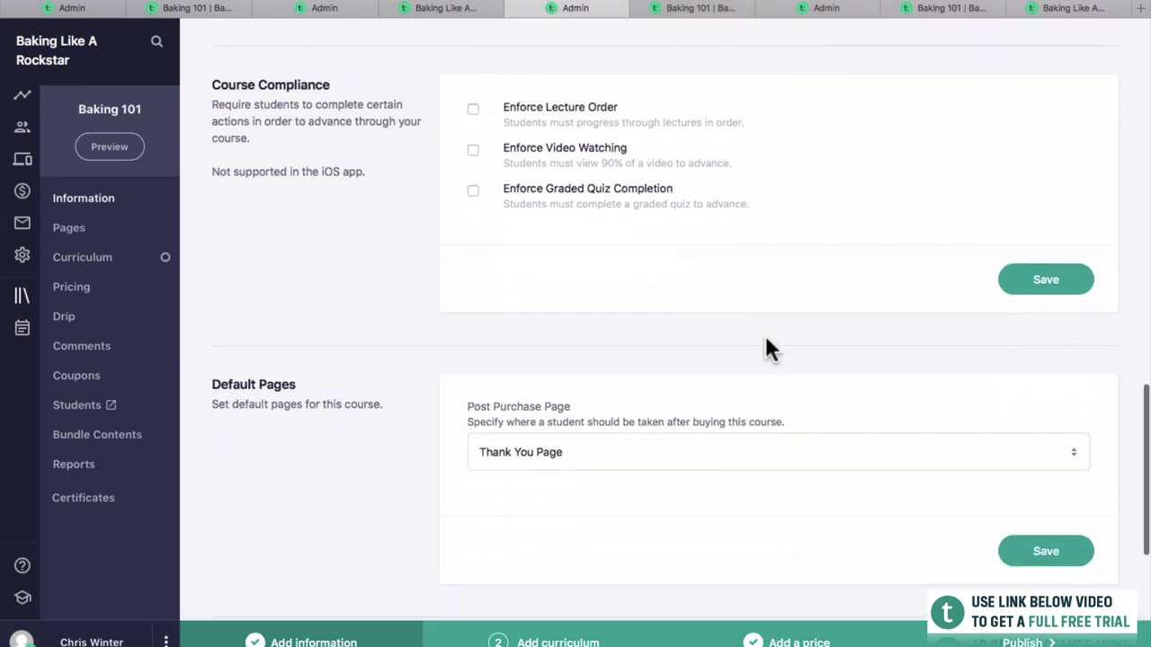
{"action": "scroll", "coordinate": [770, 349], "scroll_direction": "down", "scroll_amount": 8}
{"action": "scroll", "coordinate": [926, 501], "scroll_direction": "up", "scroll_amount": 5}
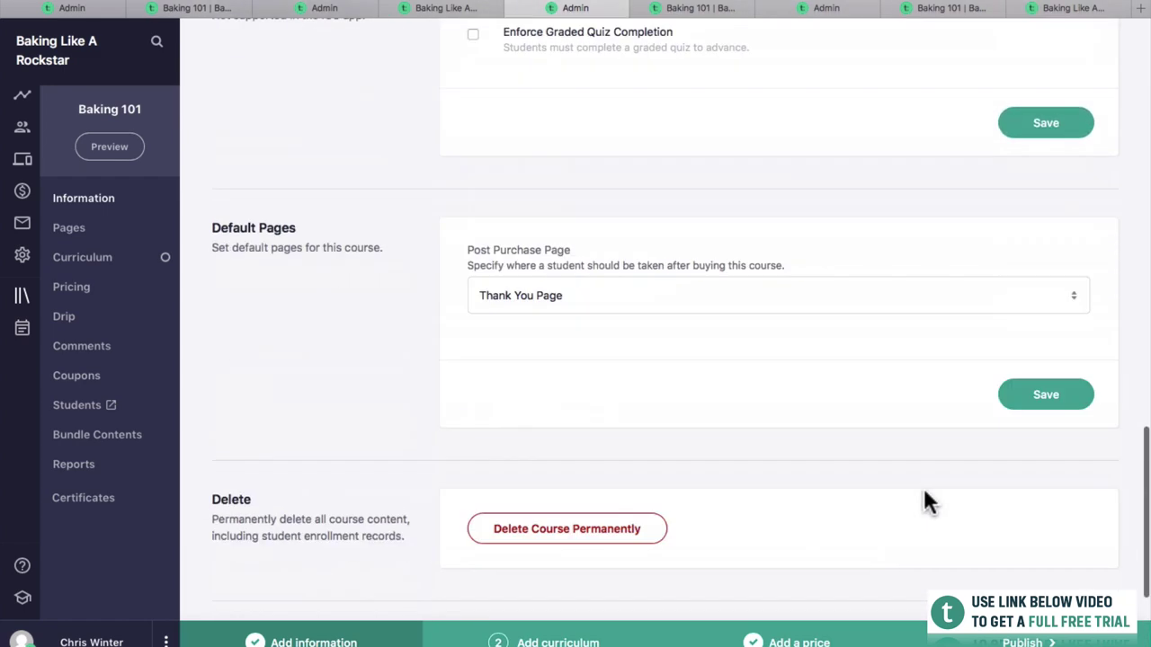
{"action": "scroll", "coordinate": [926, 502], "scroll_direction": "up", "scroll_amount": 20}
{"action": "scroll", "coordinate": [779, 175], "scroll_direction": "down", "scroll_amount": 6}
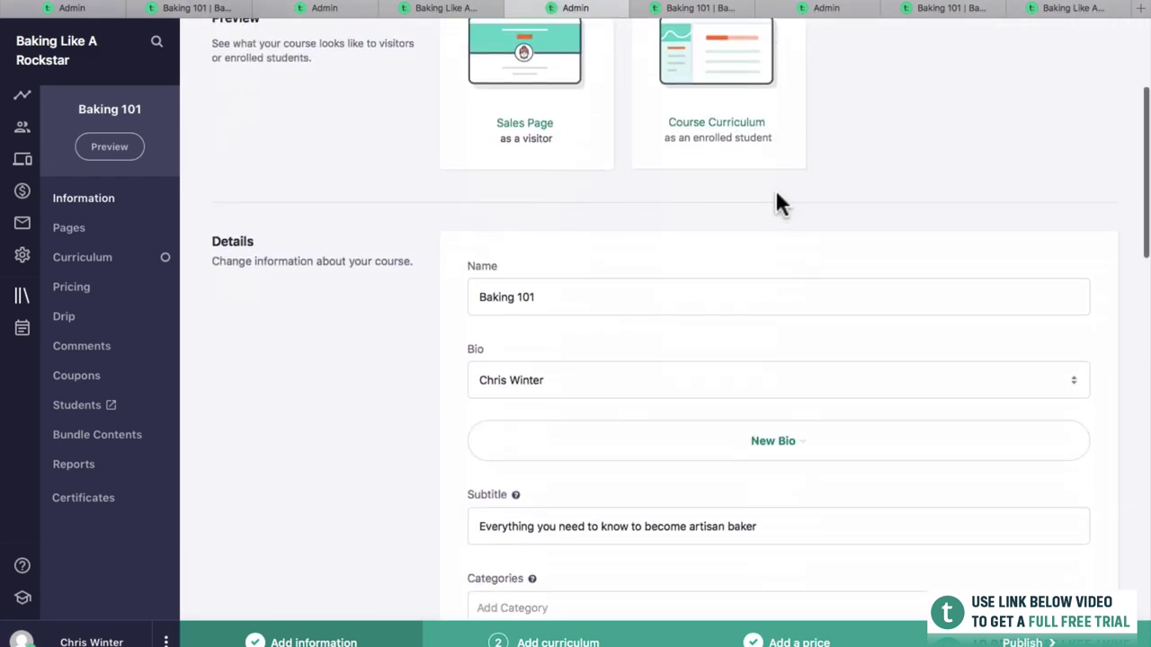
{"action": "scroll", "coordinate": [779, 204], "scroll_direction": "down", "scroll_amount": 10}
{"action": "left_click", "coordinate": [1045, 225]}
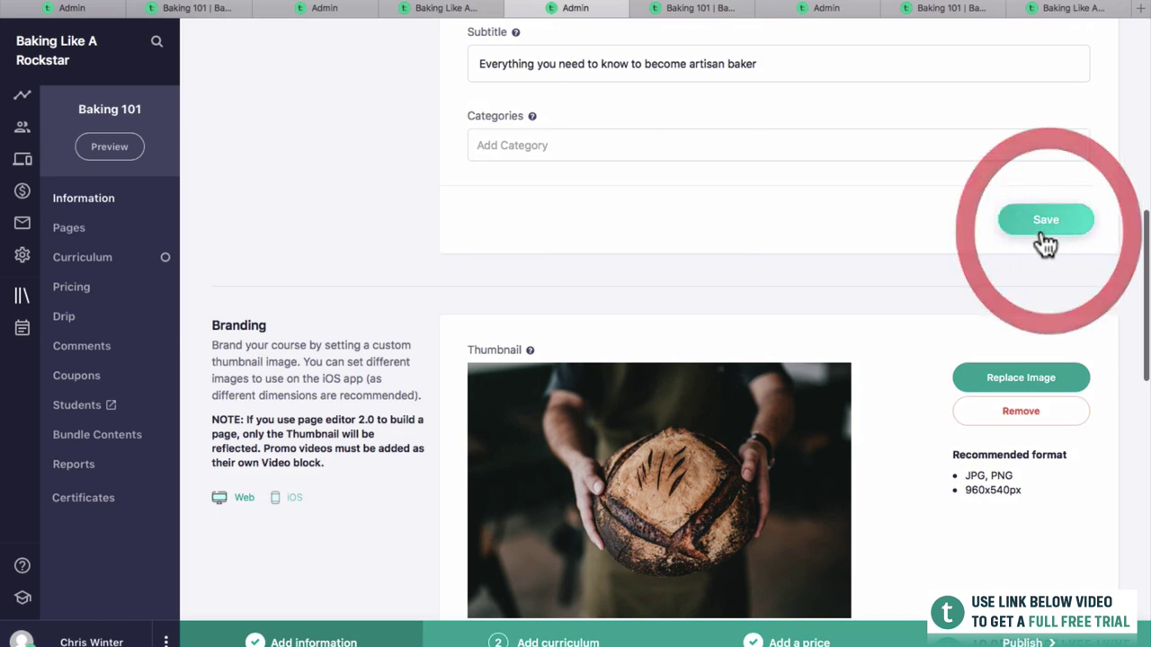
{"action": "scroll", "coordinate": [794, 33], "scroll_direction": "down", "scroll_amount": 3}
{"action": "left_click", "coordinate": [732, 8]}
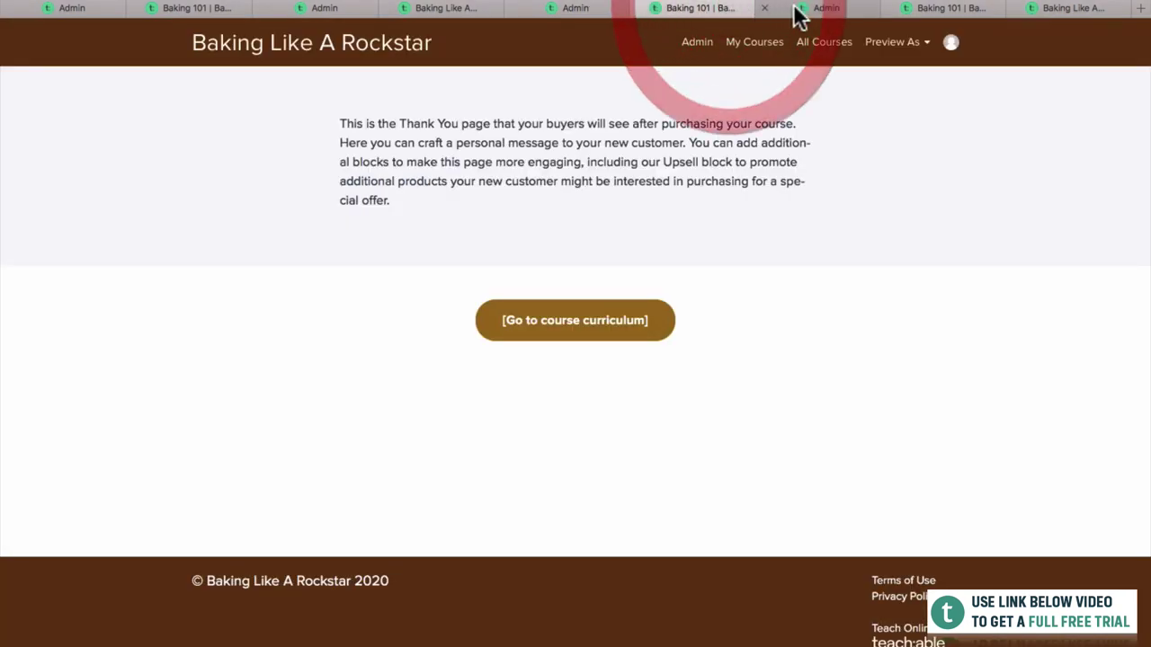
View the Baking 101 curriculum and Welcome to Baking 101 lecture as a student, then return to Admin.
{"action": "left_click", "coordinate": [814, 9]}
{"action": "left_click", "coordinate": [676, 10]}
{"action": "left_click", "coordinate": [637, 313]}
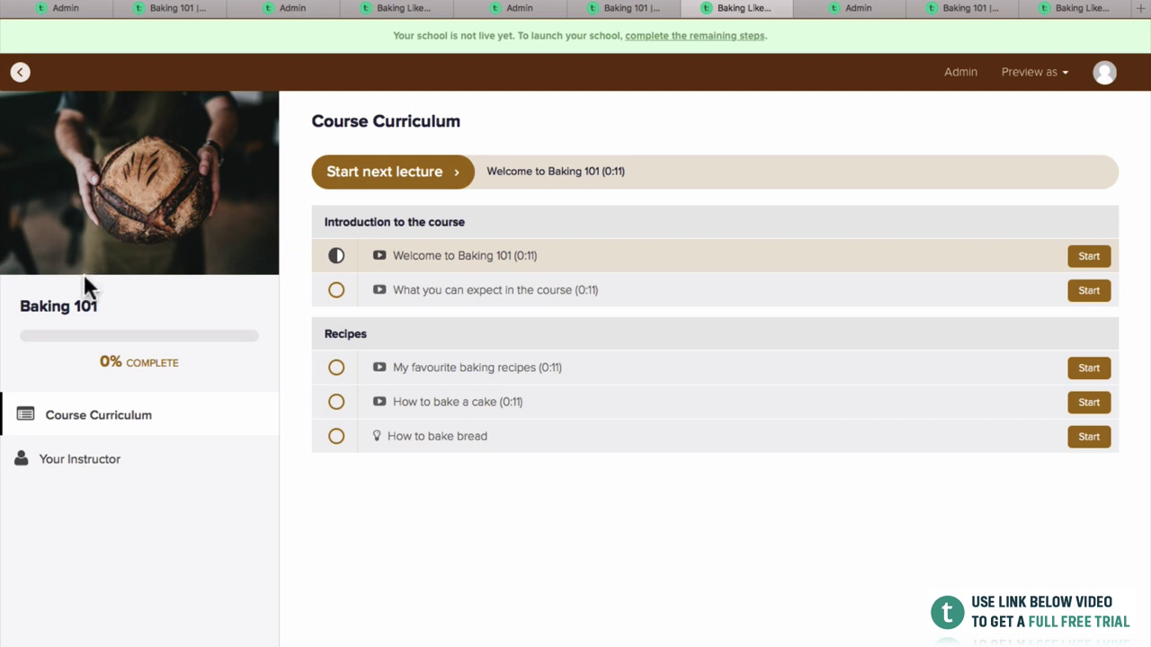
{"action": "left_click", "coordinate": [416, 185]}
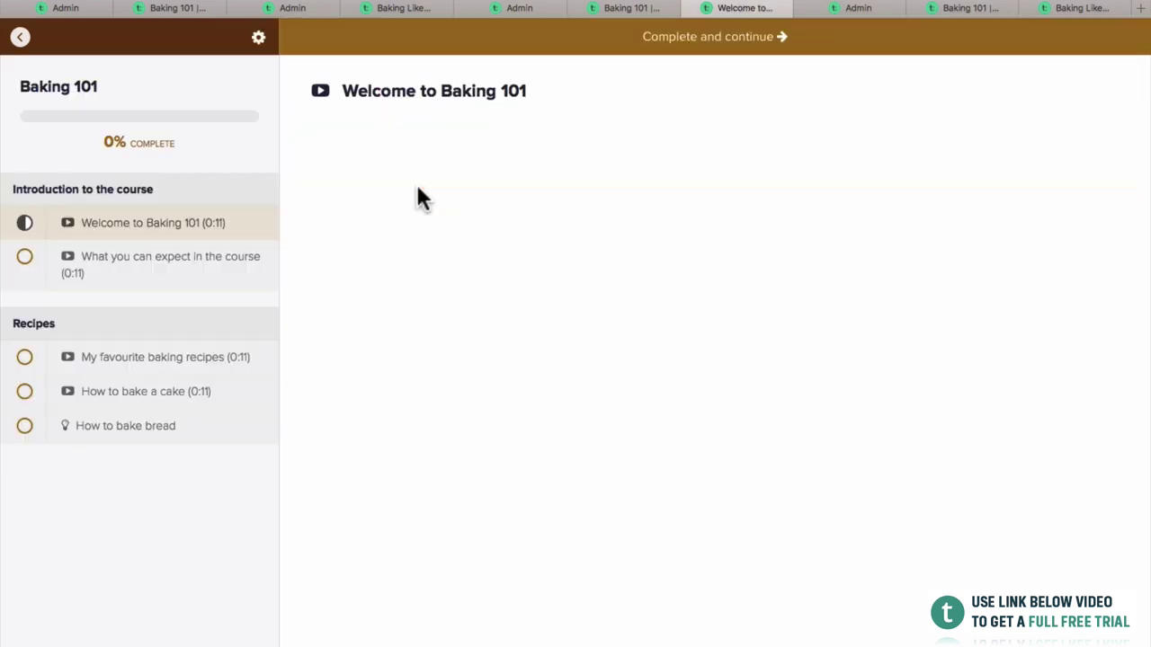
{"action": "left_click", "coordinate": [689, 9]}
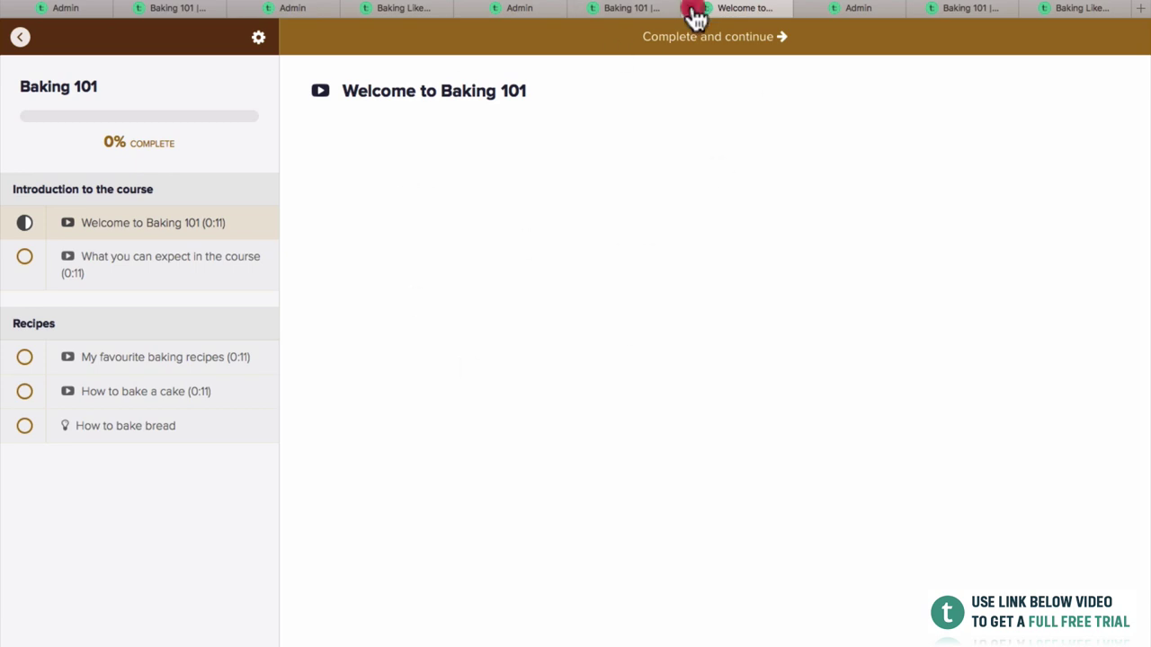
{"action": "left_click", "coordinate": [661, 11]}
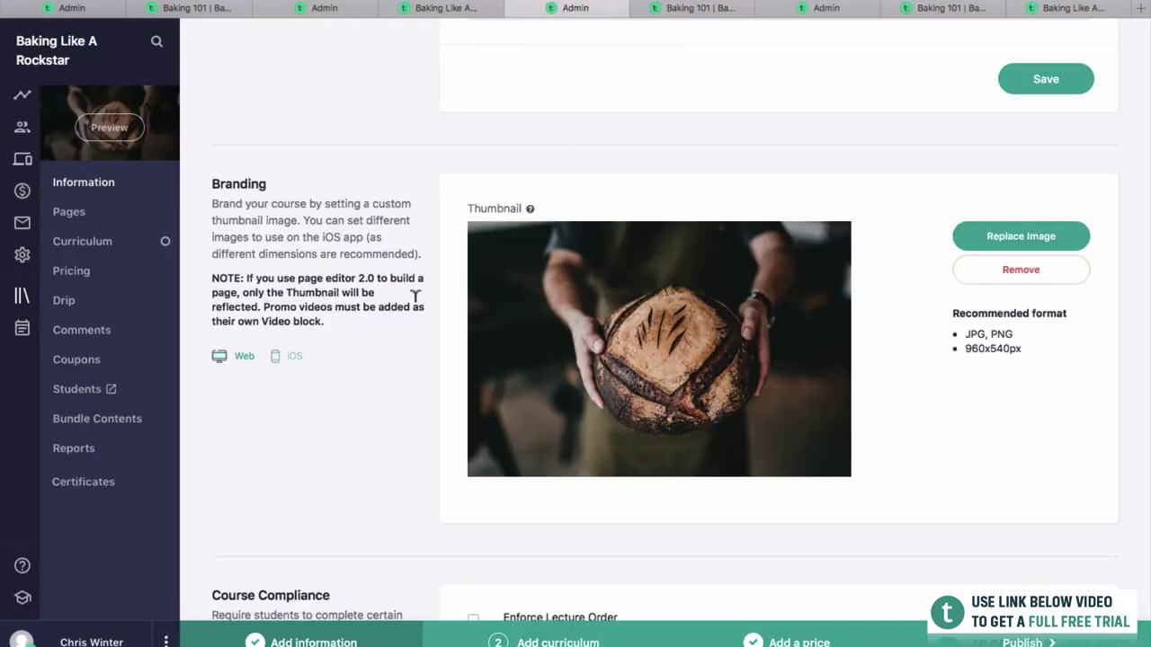
Go to the Baking 101 Coupons page from the course sidebar.
{"action": "scroll", "coordinate": [413, 298], "scroll_direction": "up", "scroll_amount": 5}
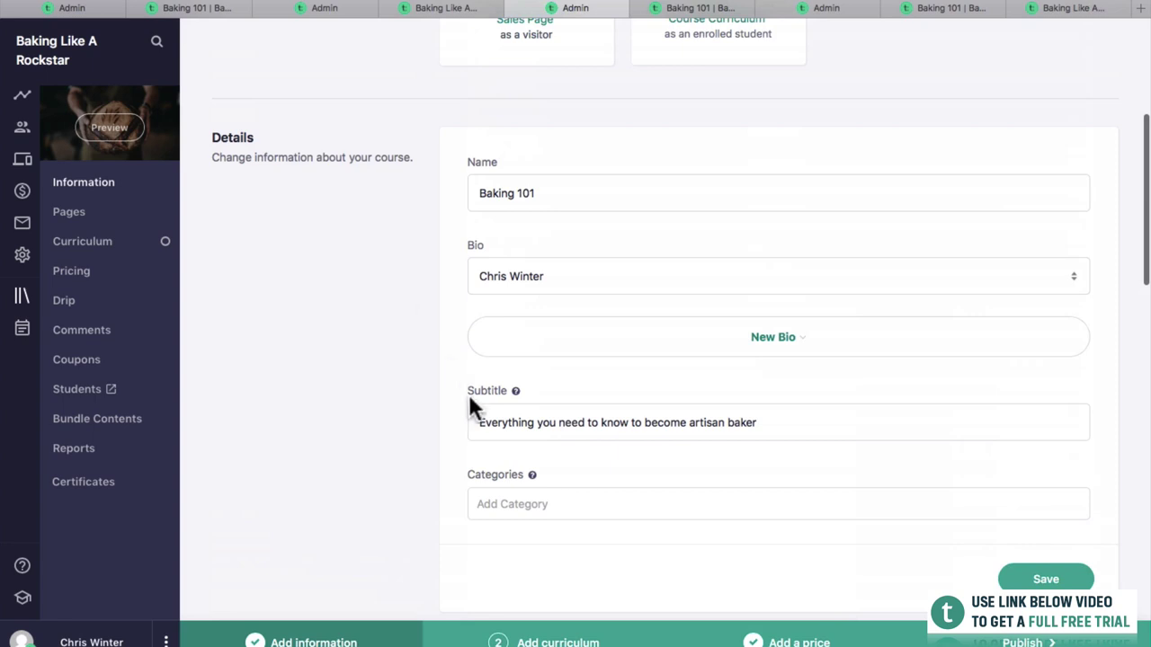
{"action": "scroll", "coordinate": [469, 397], "scroll_direction": "up", "scroll_amount": 5}
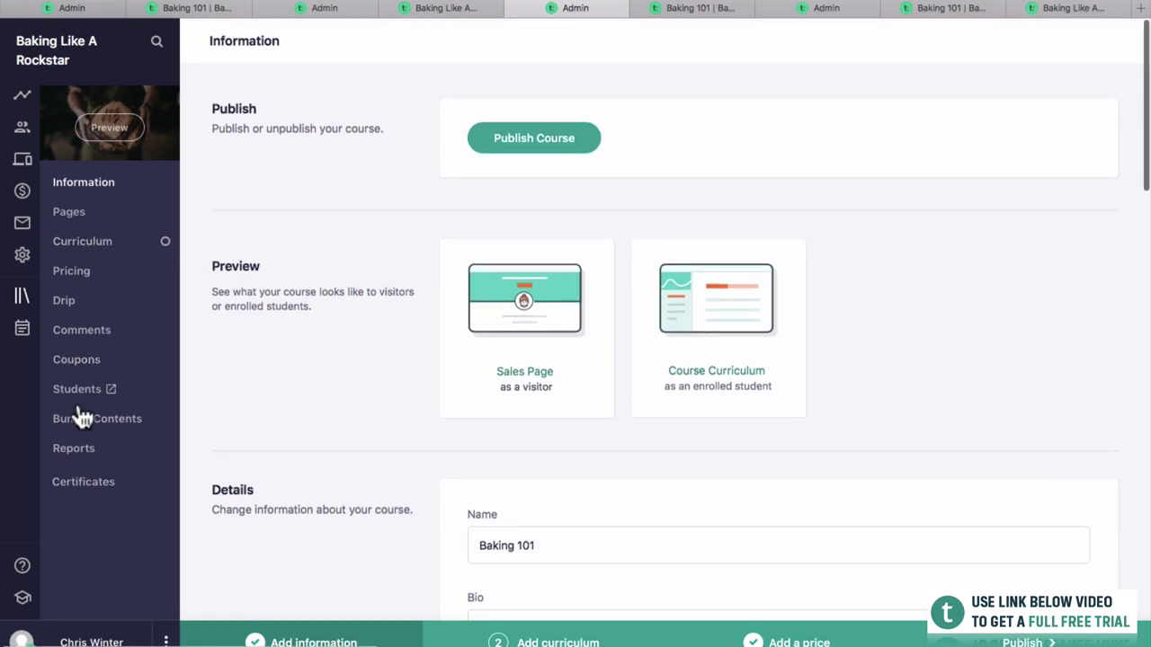
{"action": "left_click", "coordinate": [89, 362]}
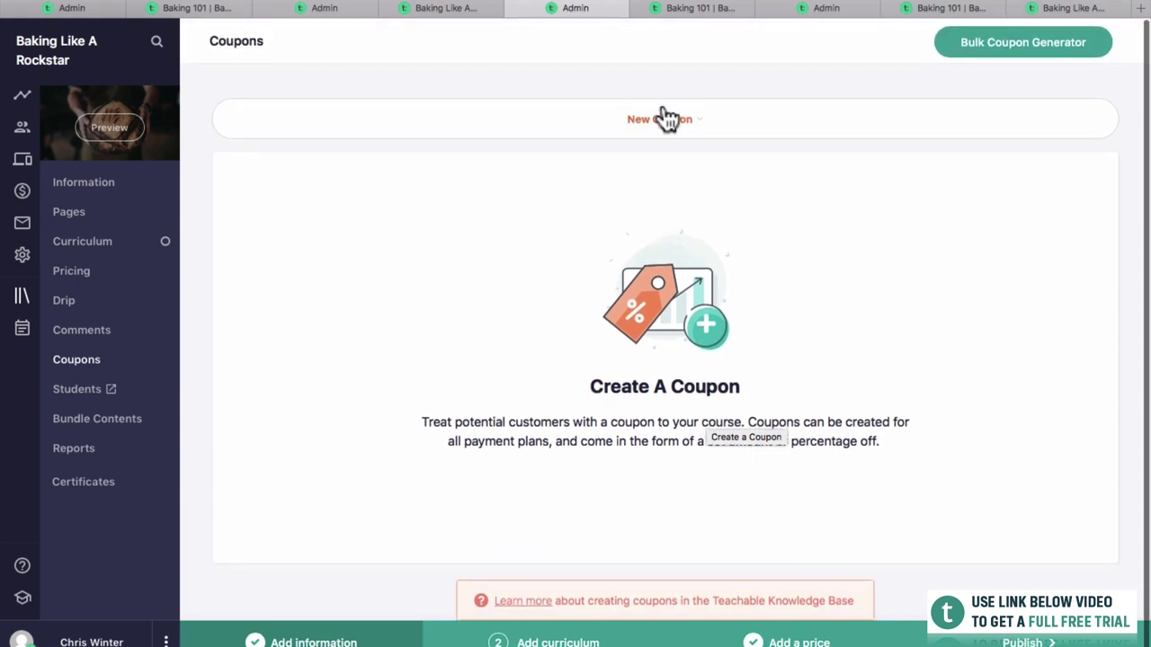
Start a course-only coupon on the $100 one-time plan, code BLACKFRIDAY, named Black Friday.
{"action": "left_click", "coordinate": [663, 119]}
{"action": "left_click", "coordinate": [820, 342]}
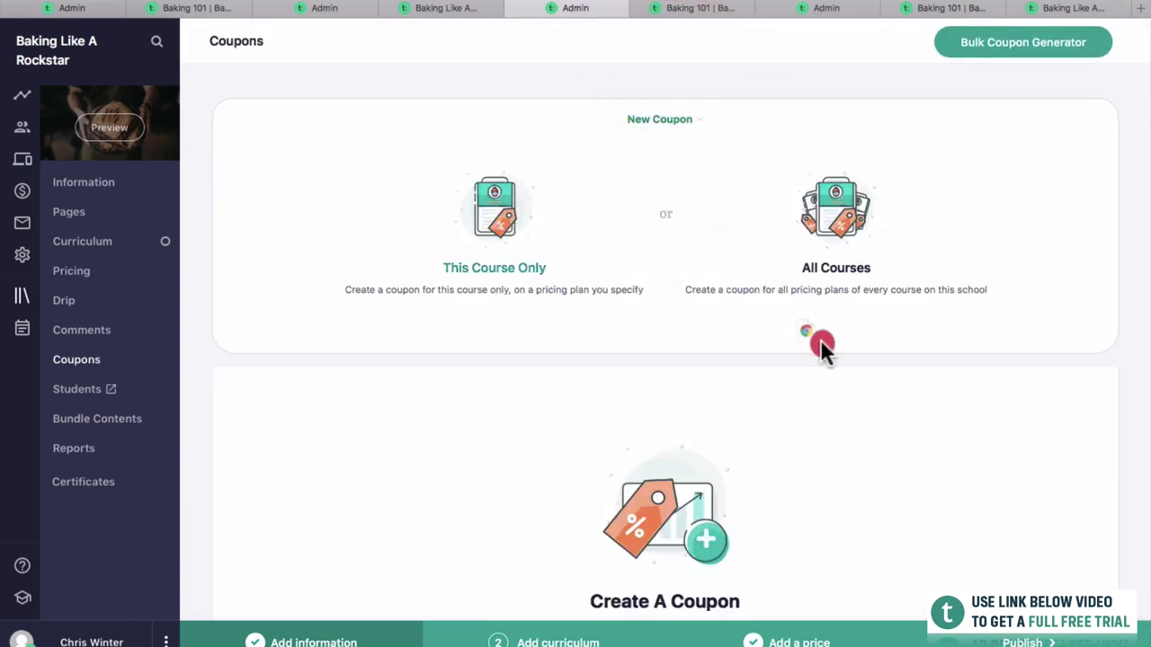
{"action": "left_click", "coordinate": [490, 211]}
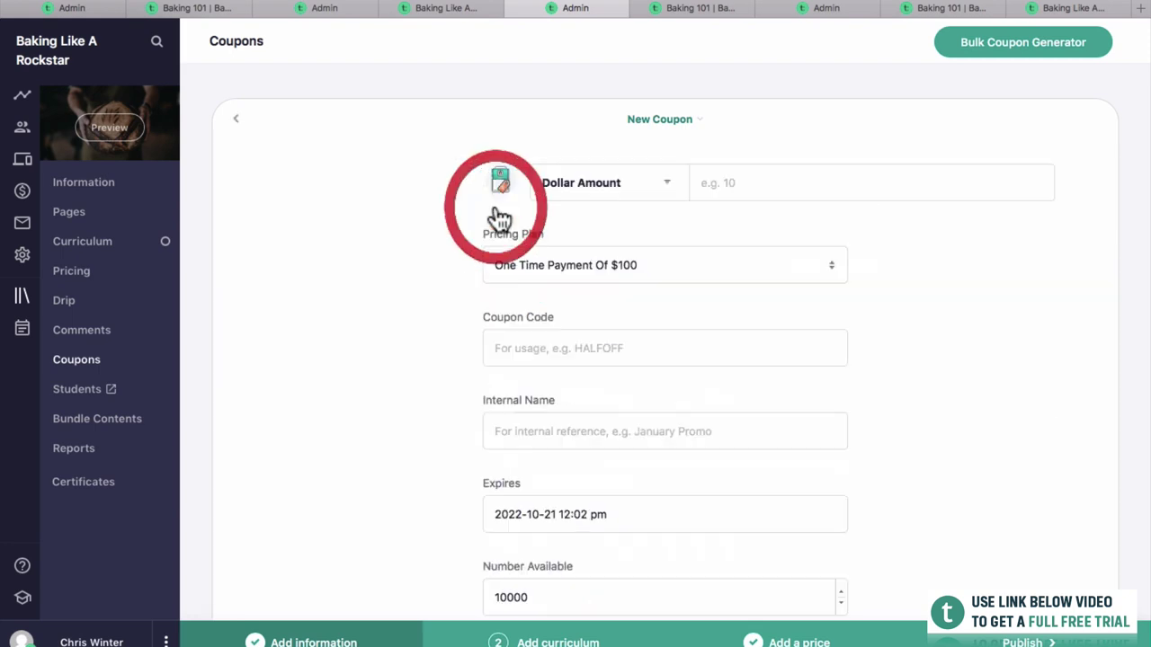
{"action": "left_click", "coordinate": [612, 264]}
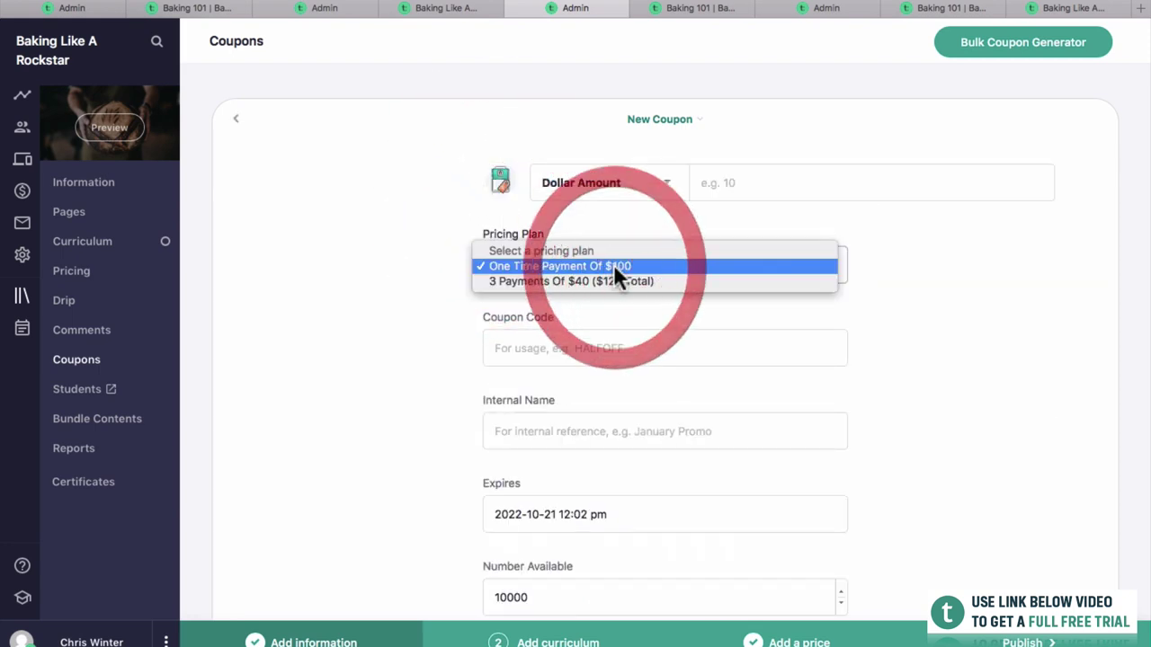
{"action": "left_click", "coordinate": [613, 264]}
{"action": "left_click", "coordinate": [622, 340]}
{"action": "type", "text": "BLACKFRIDAY"}
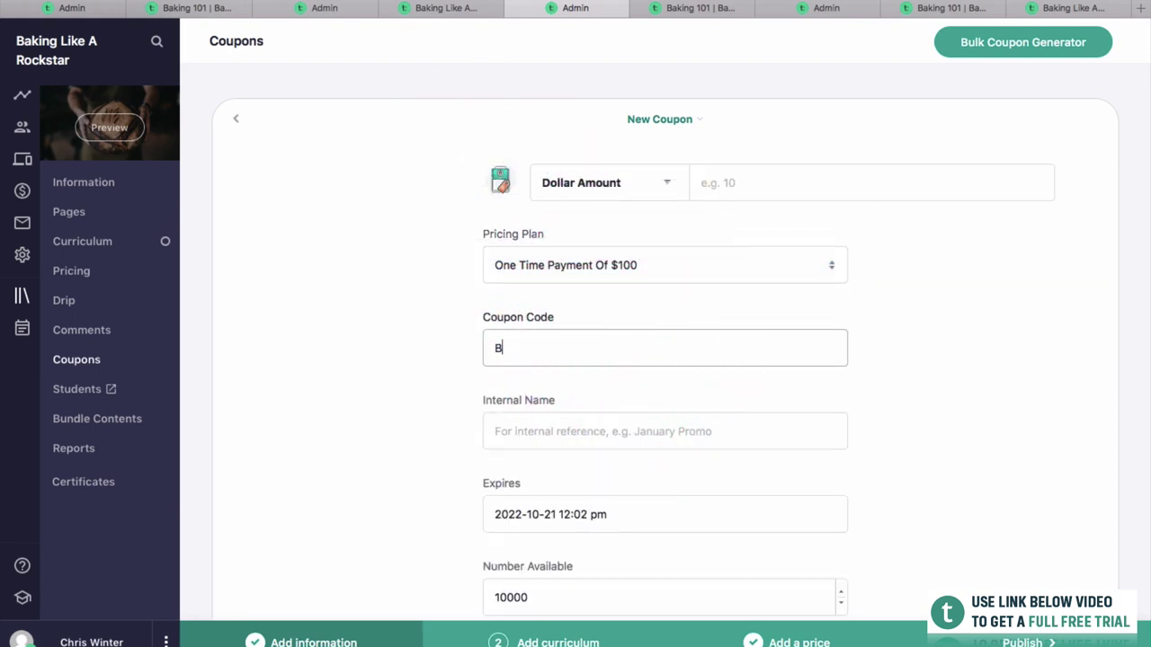
{"action": "left_click", "coordinate": [629, 446]}
{"action": "type", "text": "lack Friday"}
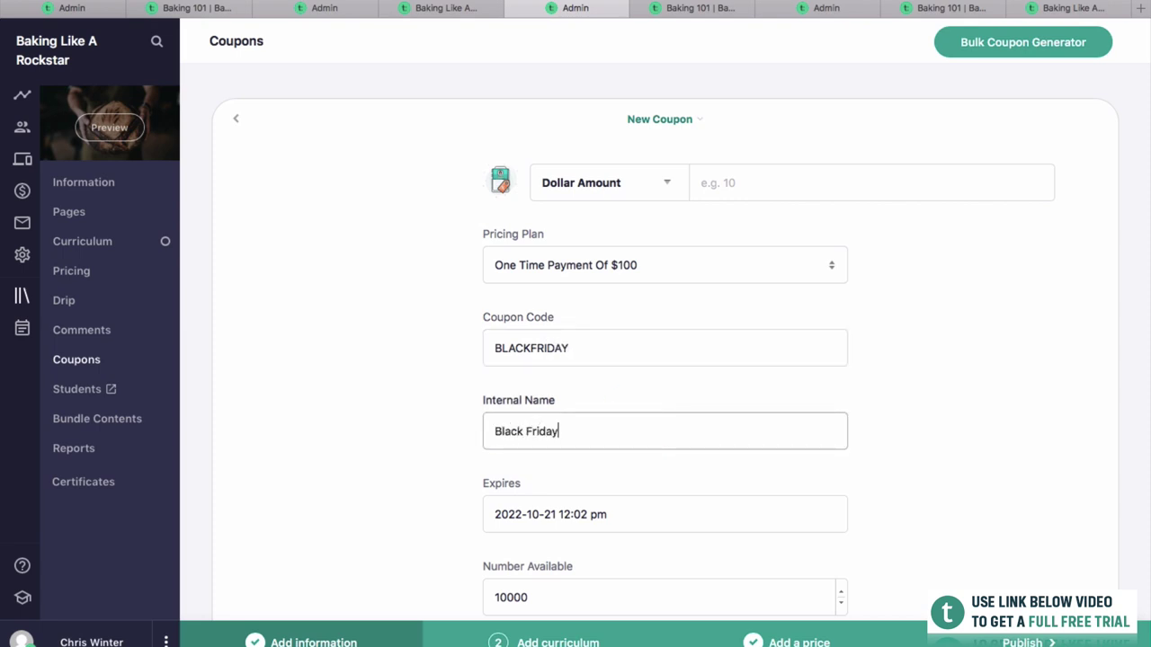
Set the coupon to expire on December 31, 2022.
{"action": "scroll", "coordinate": [571, 383], "scroll_direction": "down", "scroll_amount": 3}
{"action": "left_click", "coordinate": [571, 395]}
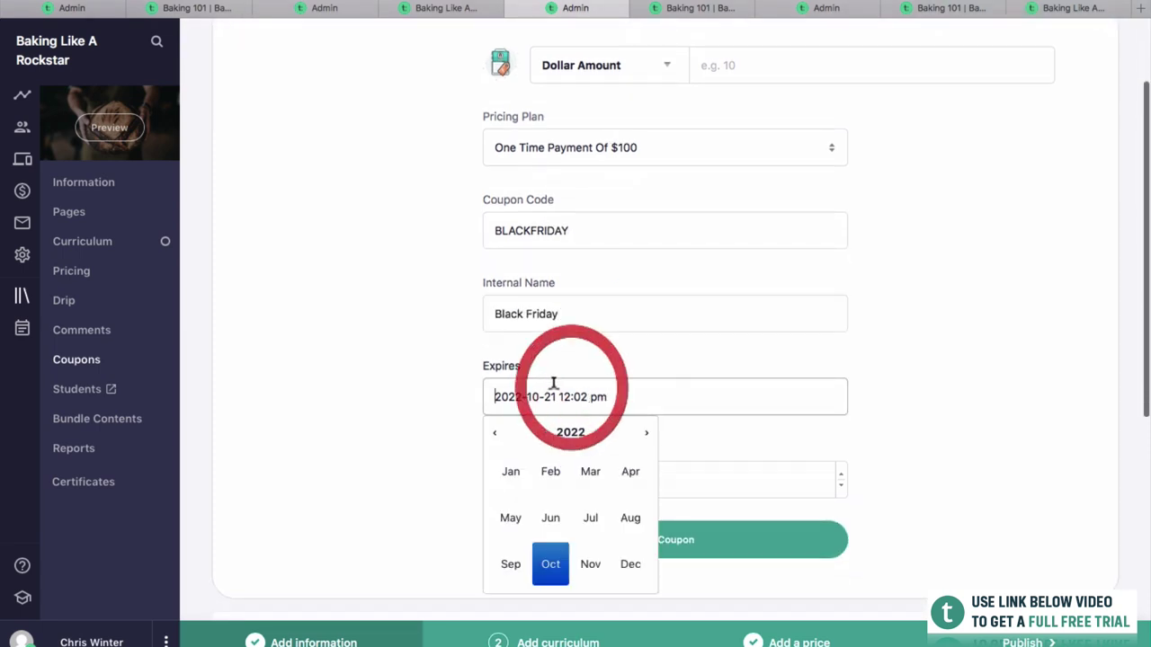
{"action": "left_click", "coordinate": [630, 568]}
{"action": "left_click", "coordinate": [673, 583]}
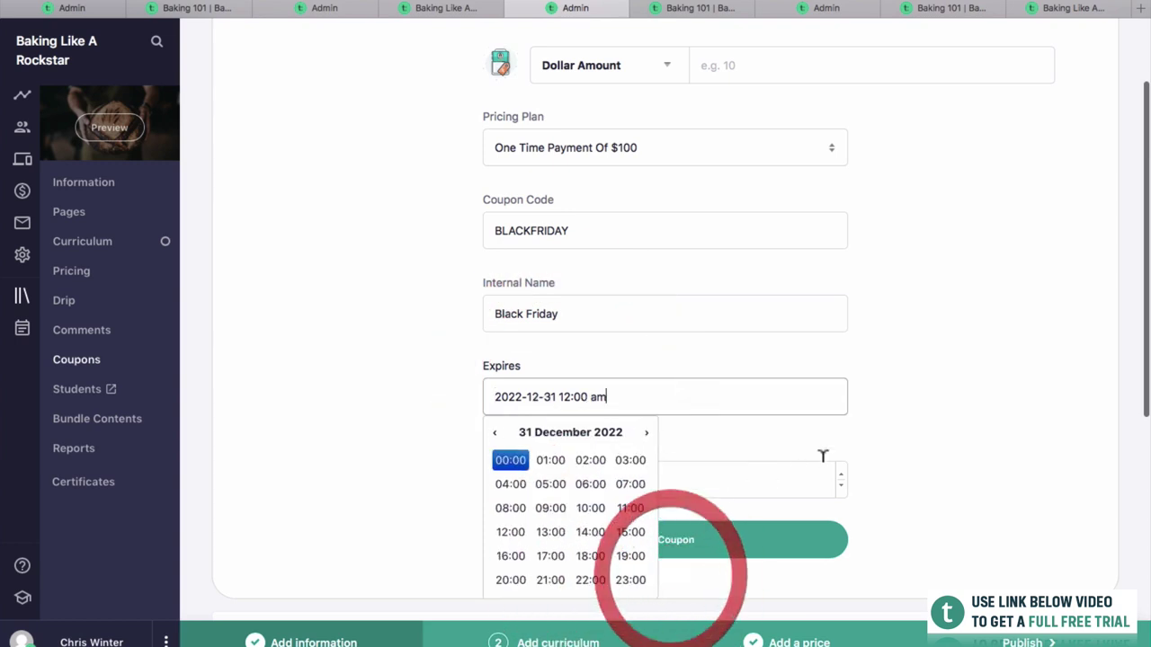
{"action": "left_click", "coordinate": [825, 416]}
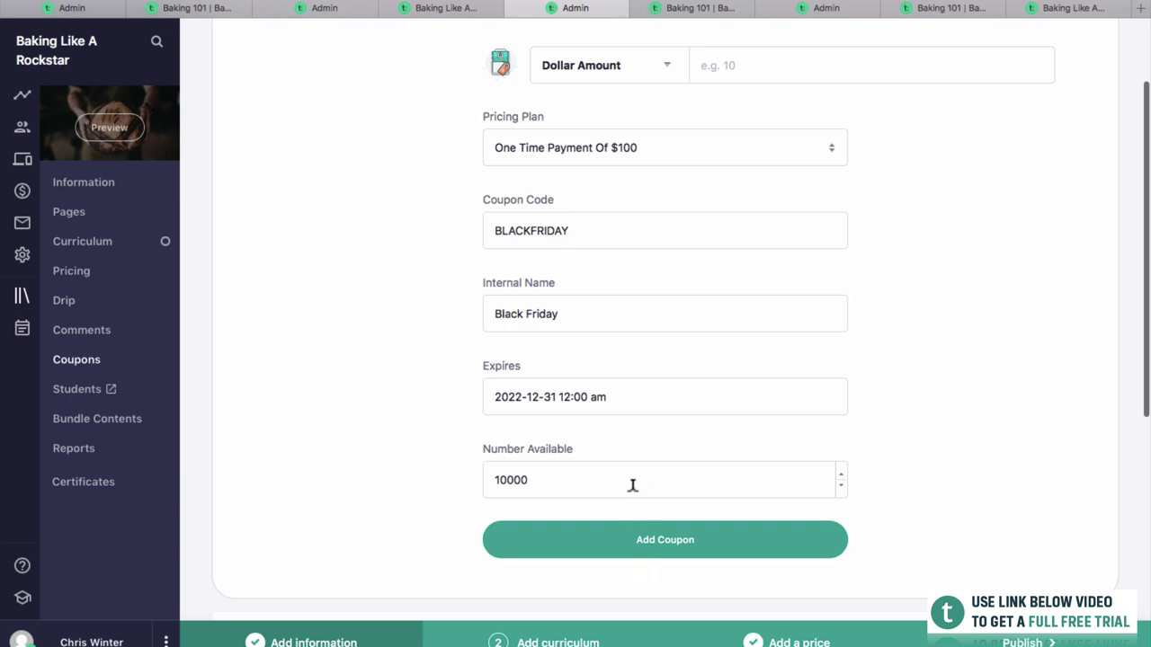
Give the coupon a 50% percentage discount and add it.
{"action": "scroll", "coordinate": [629, 481], "scroll_direction": "up", "scroll_amount": 2}
{"action": "left_click", "coordinate": [732, 141]}
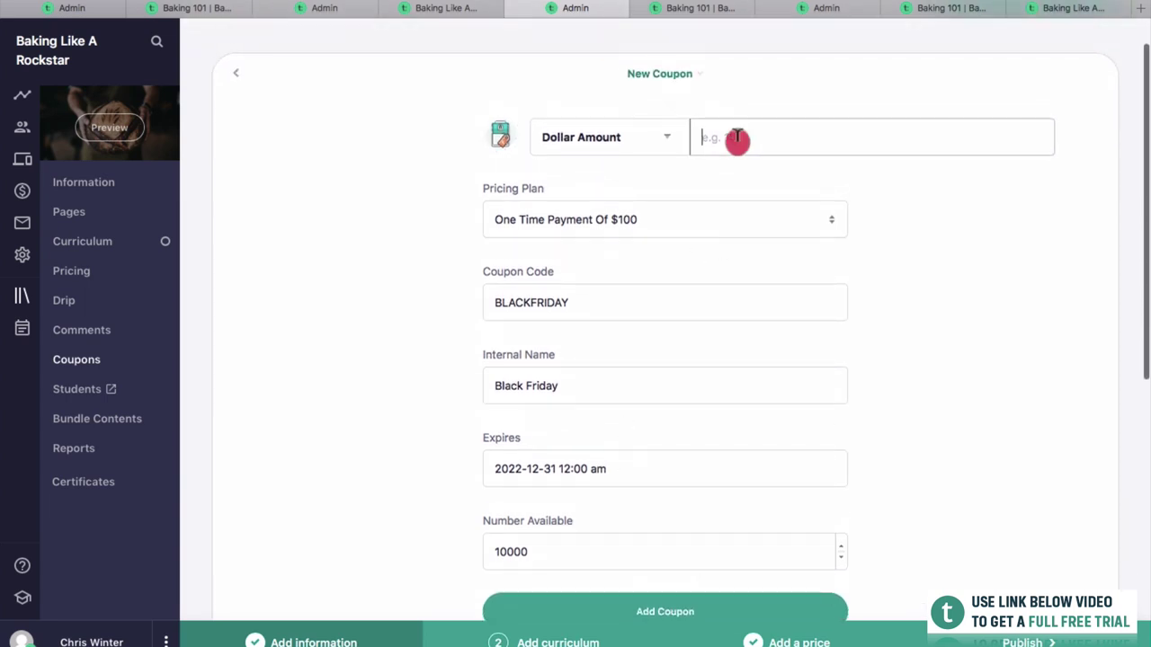
{"action": "left_click", "coordinate": [646, 135]}
{"action": "left_click", "coordinate": [640, 144]}
{"action": "left_click", "coordinate": [745, 135]}
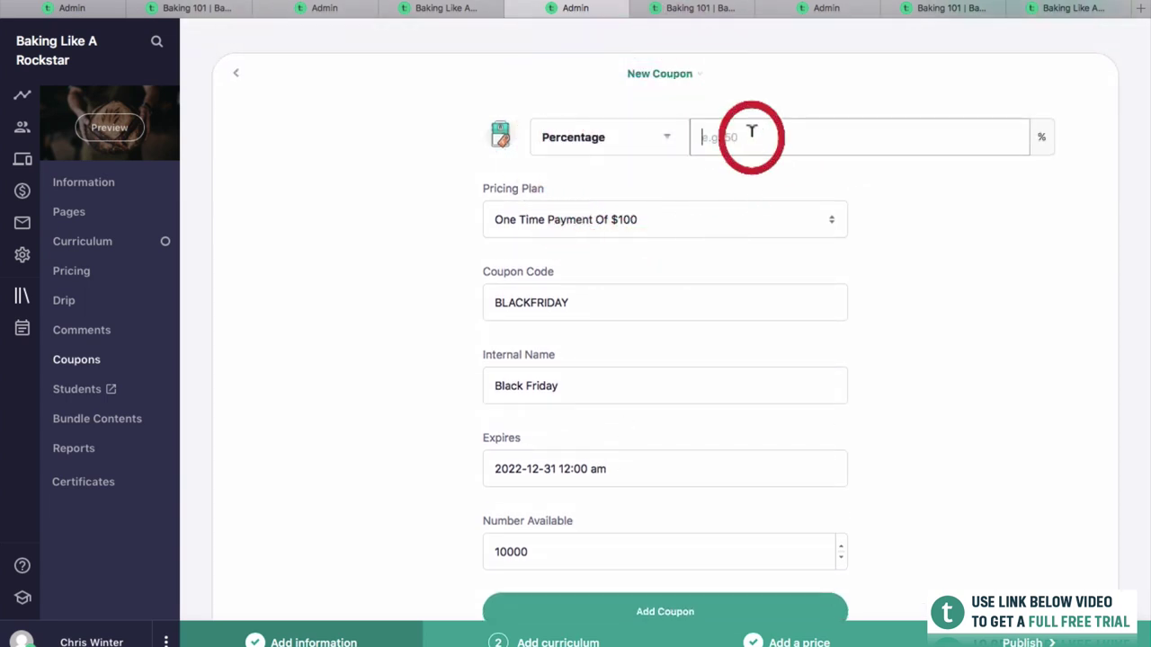
{"action": "type", "text": "50"}
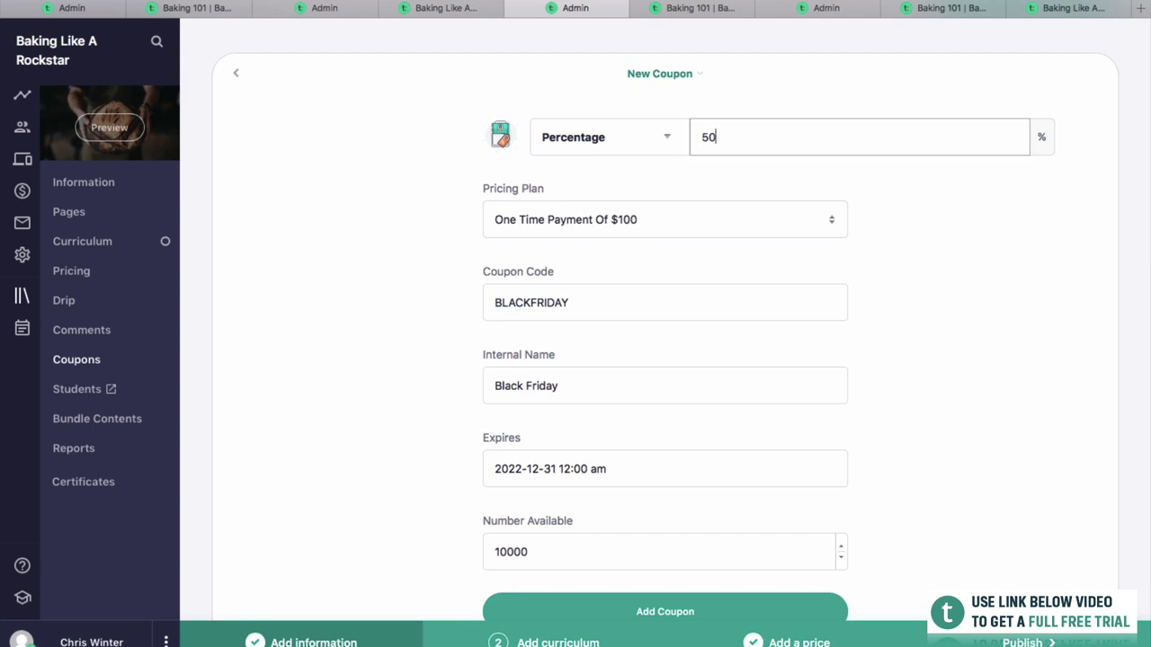
{"action": "left_click", "coordinate": [1034, 301]}
{"action": "scroll", "coordinate": [1033, 324], "scroll_direction": "down", "scroll_amount": 2}
{"action": "left_click", "coordinate": [735, 518]}
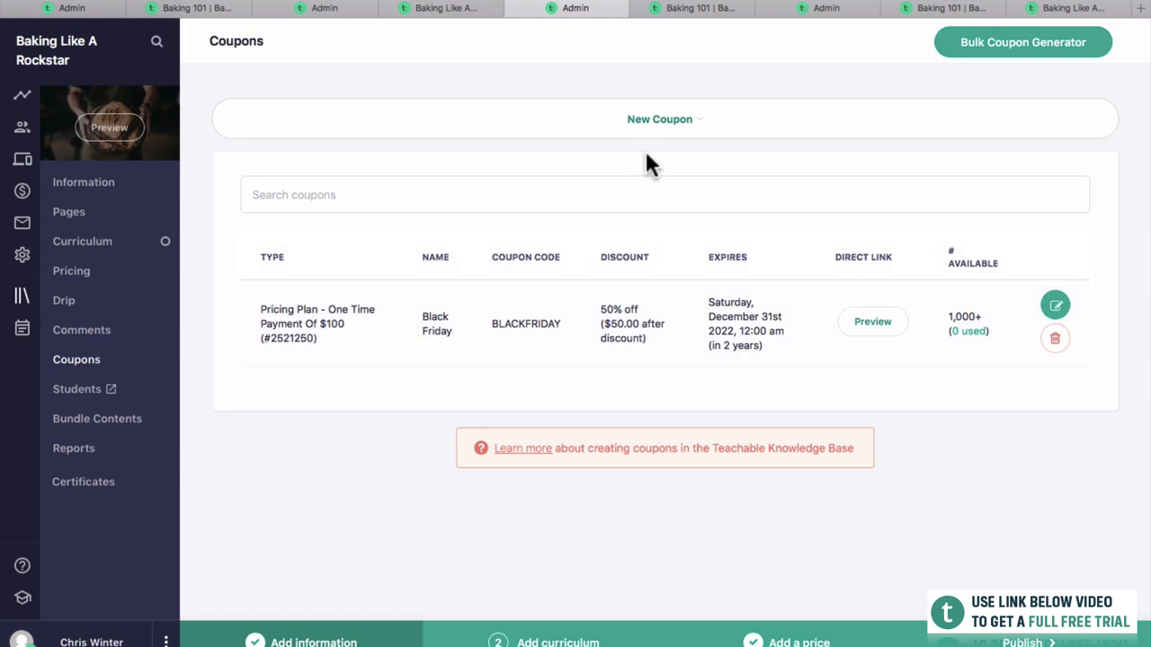
Review Baking 101's Certificates page and Lecture Completion report, then go to Coaching.
{"action": "left_click", "coordinate": [78, 483]}
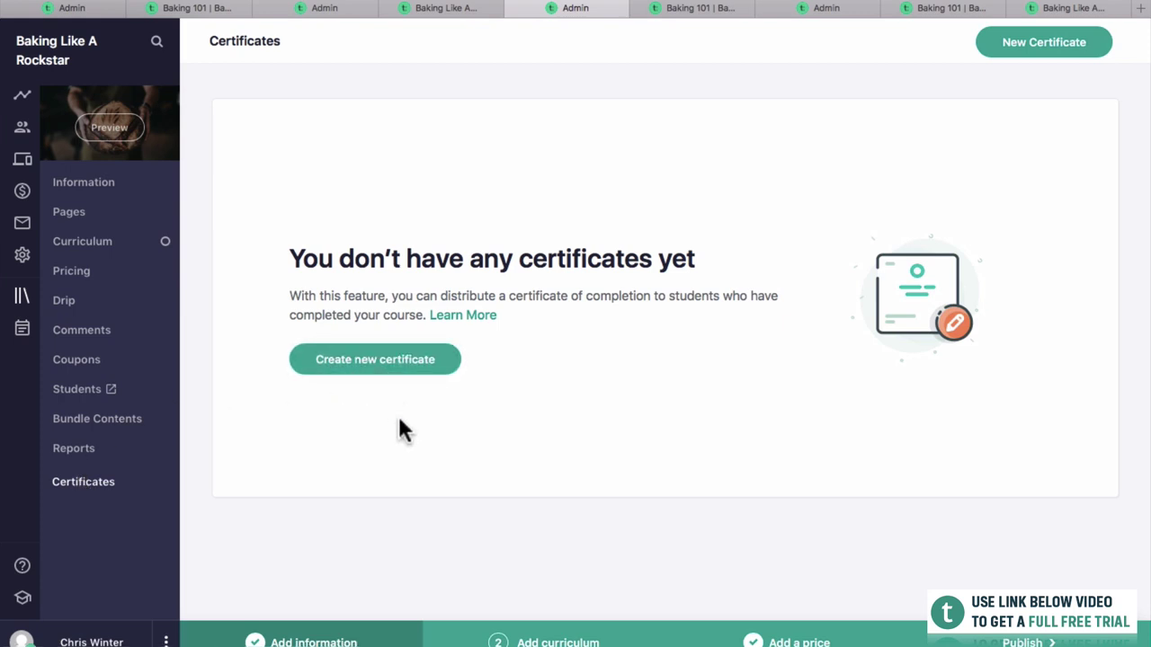
{"action": "left_click", "coordinate": [95, 458]}
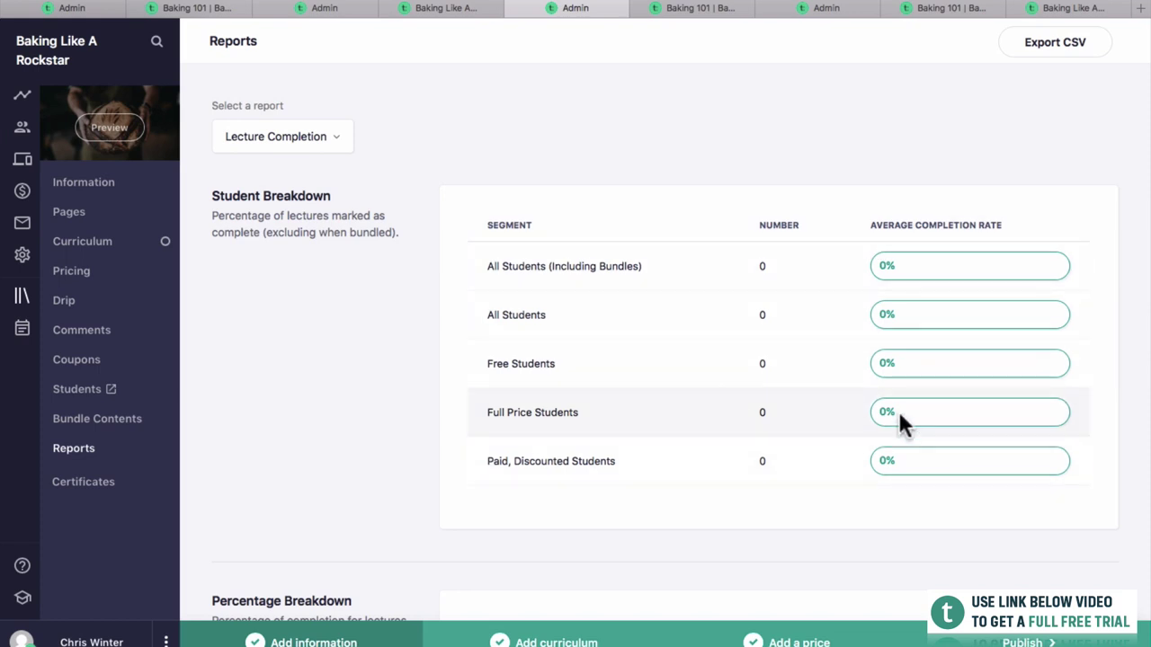
{"action": "scroll", "coordinate": [773, 478], "scroll_direction": "down", "scroll_amount": 1}
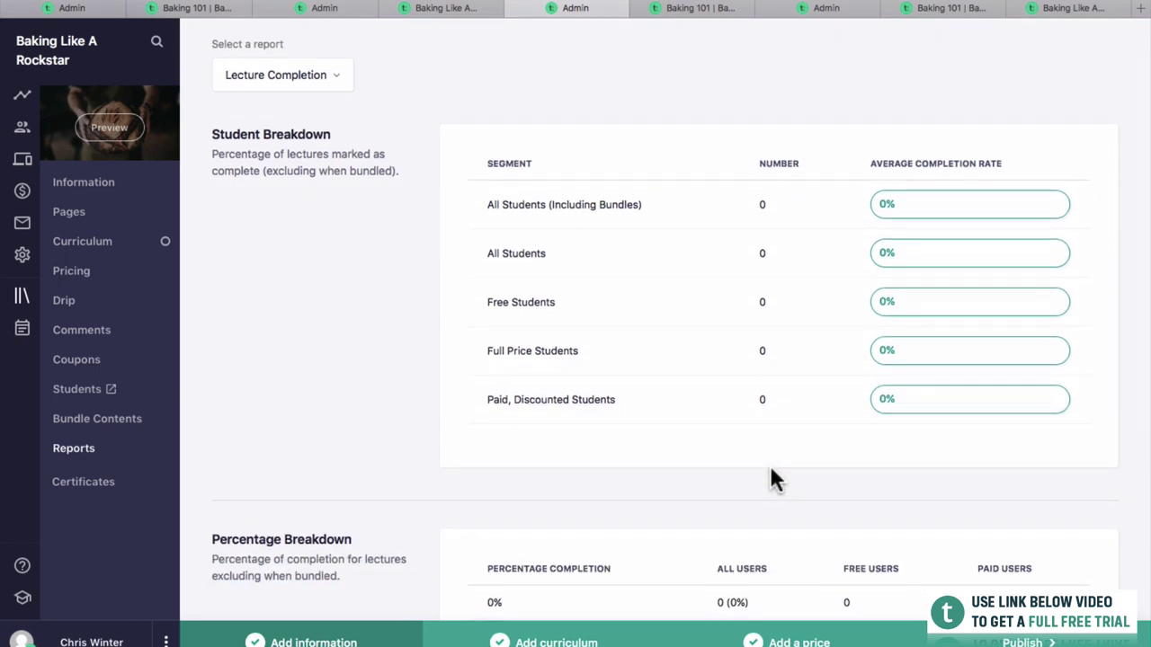
{"action": "scroll", "coordinate": [773, 478], "scroll_direction": "down", "scroll_amount": 5}
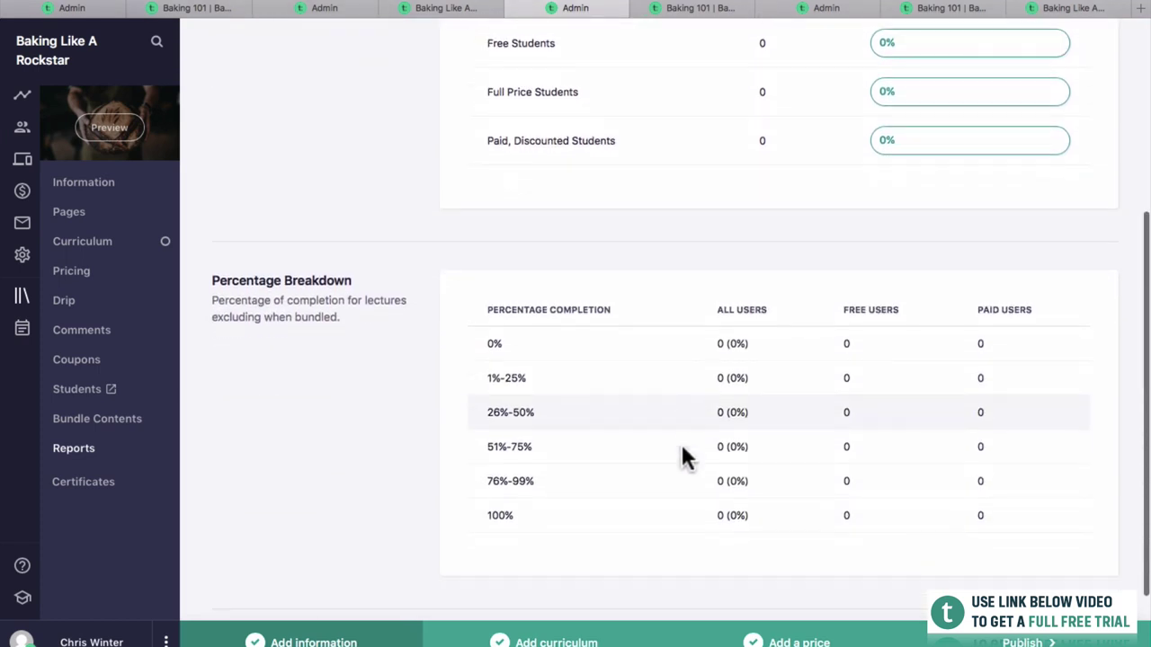
{"action": "scroll", "coordinate": [733, 355], "scroll_direction": "down", "scroll_amount": 2}
{"action": "scroll", "coordinate": [733, 356], "scroll_direction": "up", "scroll_amount": 10}
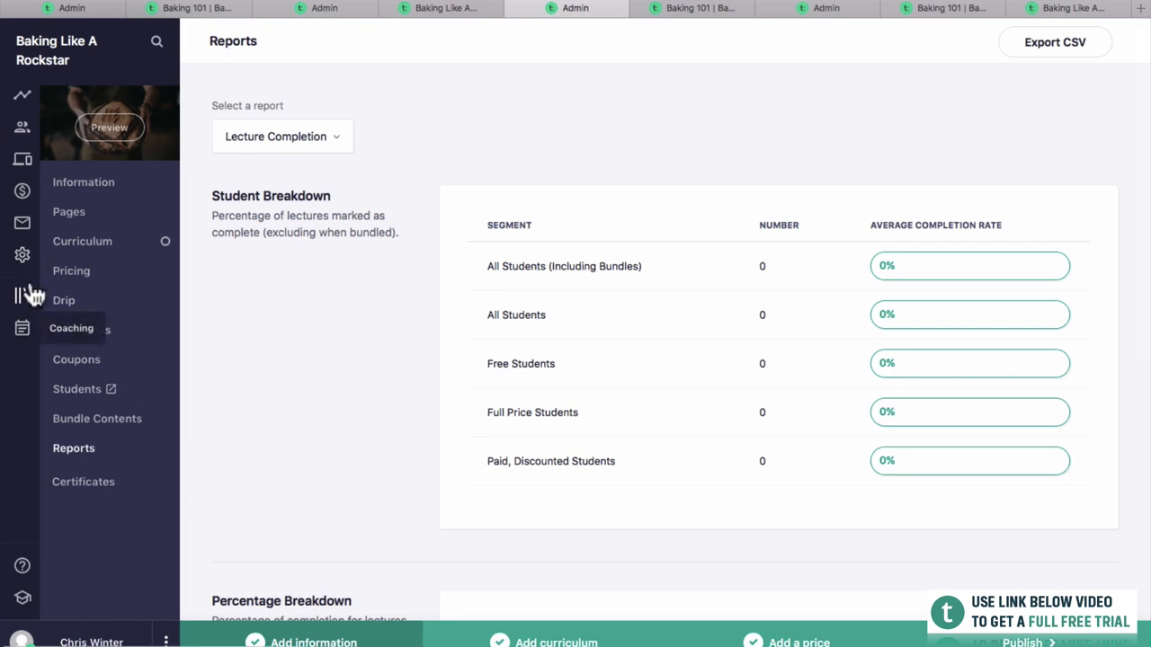
{"action": "left_click", "coordinate": [22, 329]}
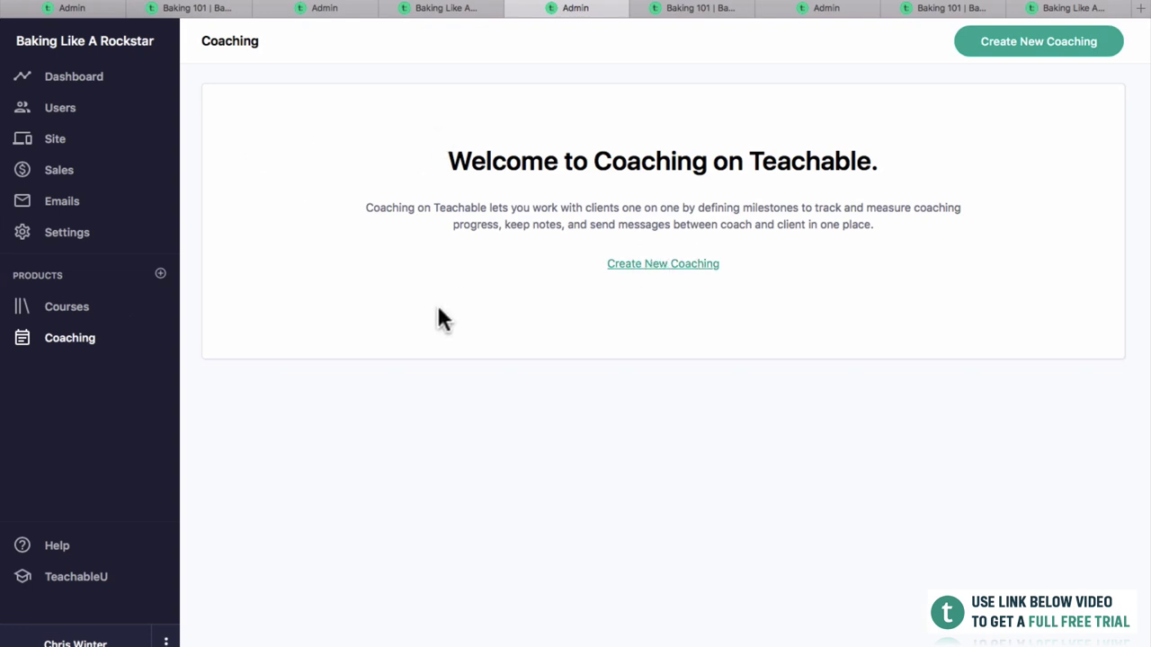
Open the Baking 101 course from the Courses list.
{"action": "left_click", "coordinate": [77, 308]}
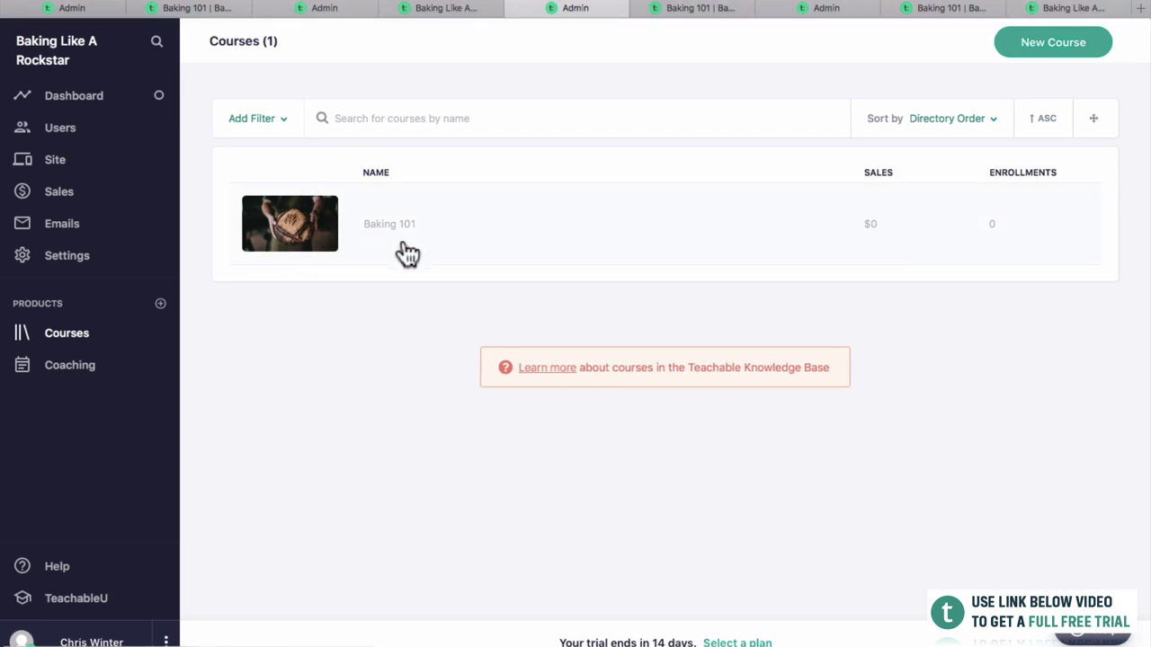
{"action": "left_click", "coordinate": [444, 241]}
{"action": "left_click", "coordinate": [473, 372]}
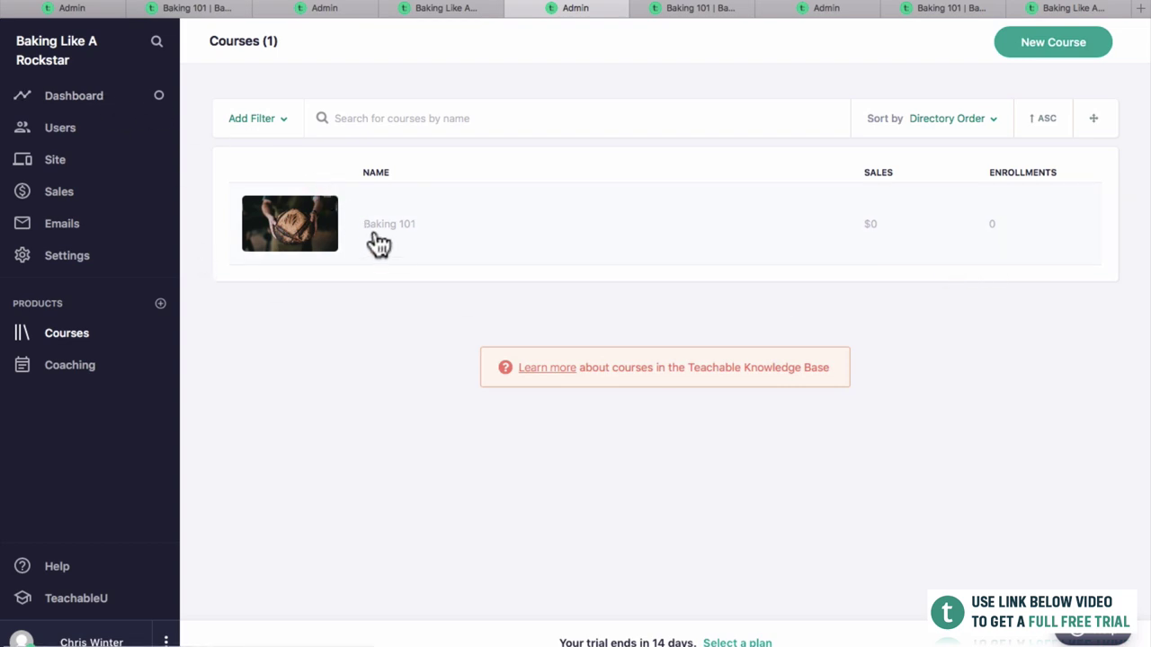
Check the thank-you, public and student course-list previews, returning to the Information page.
{"action": "left_click", "coordinate": [698, 11]}
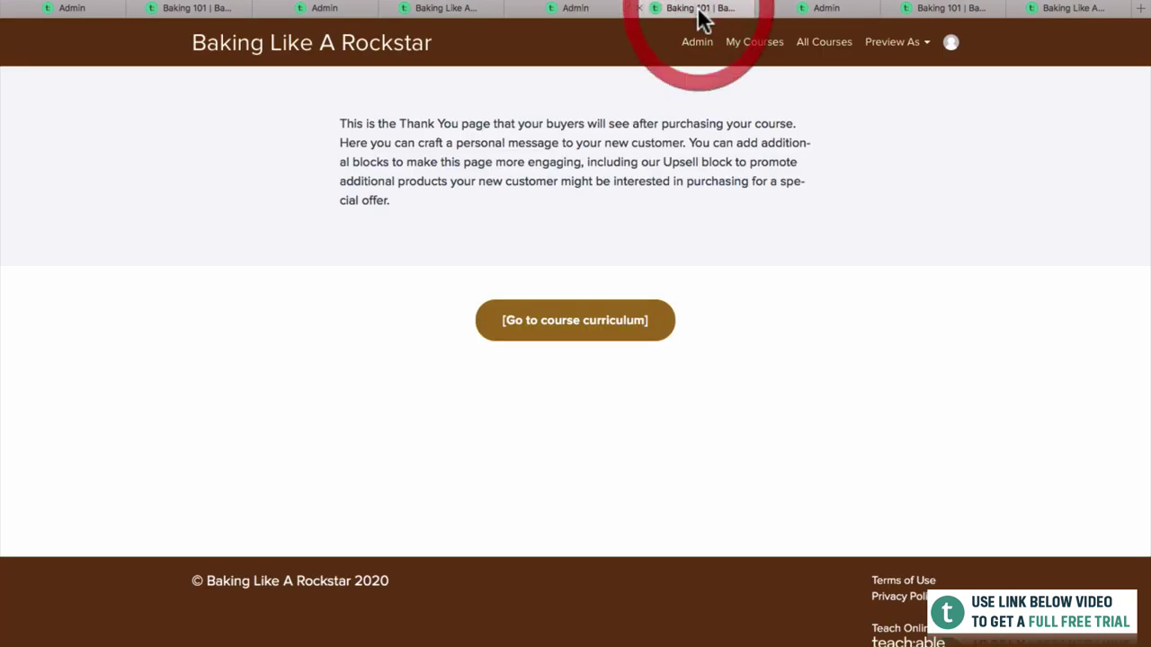
{"action": "left_click", "coordinate": [617, 10]}
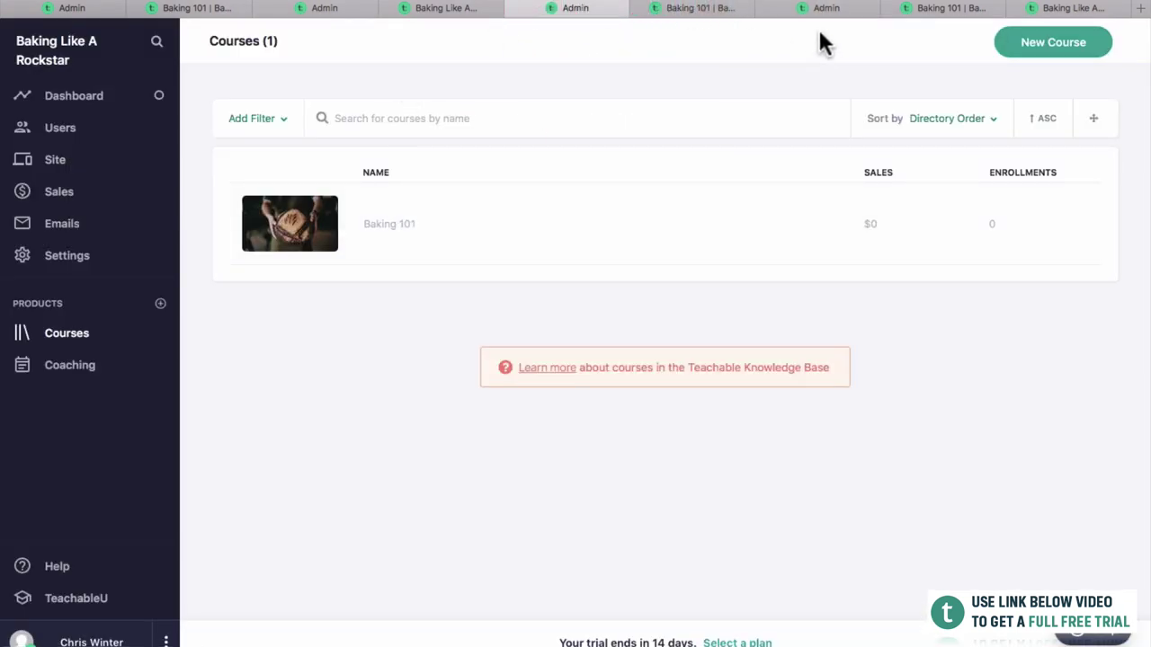
{"action": "left_click", "coordinate": [832, 16]}
{"action": "left_click", "coordinate": [944, 11]}
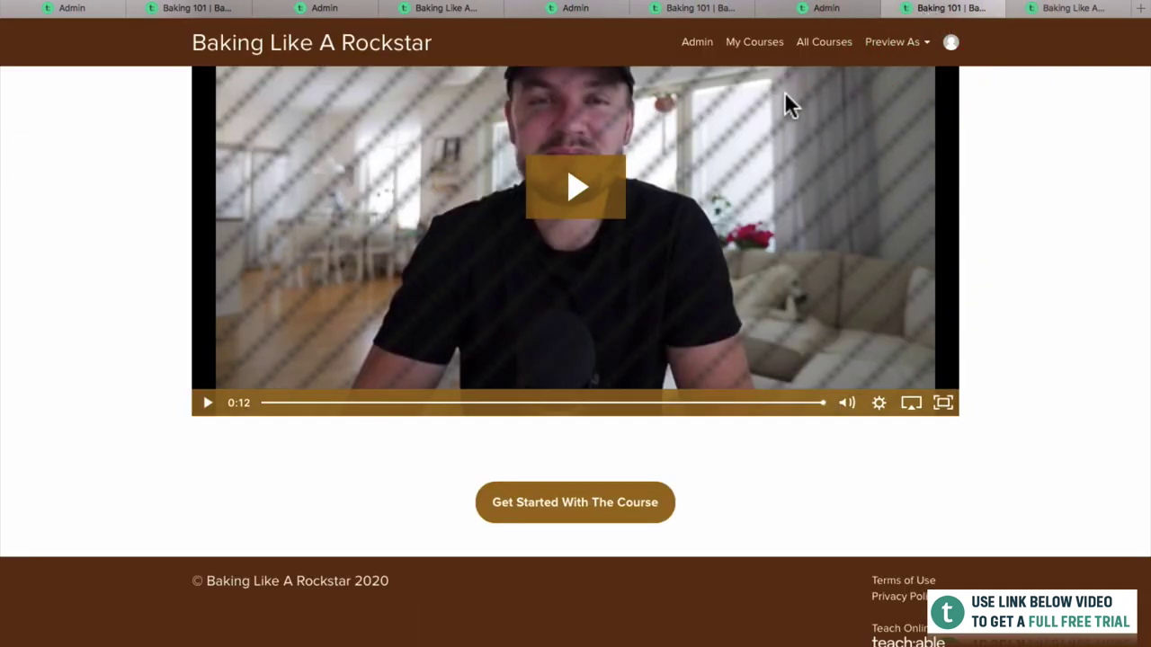
{"action": "left_click", "coordinate": [753, 42]}
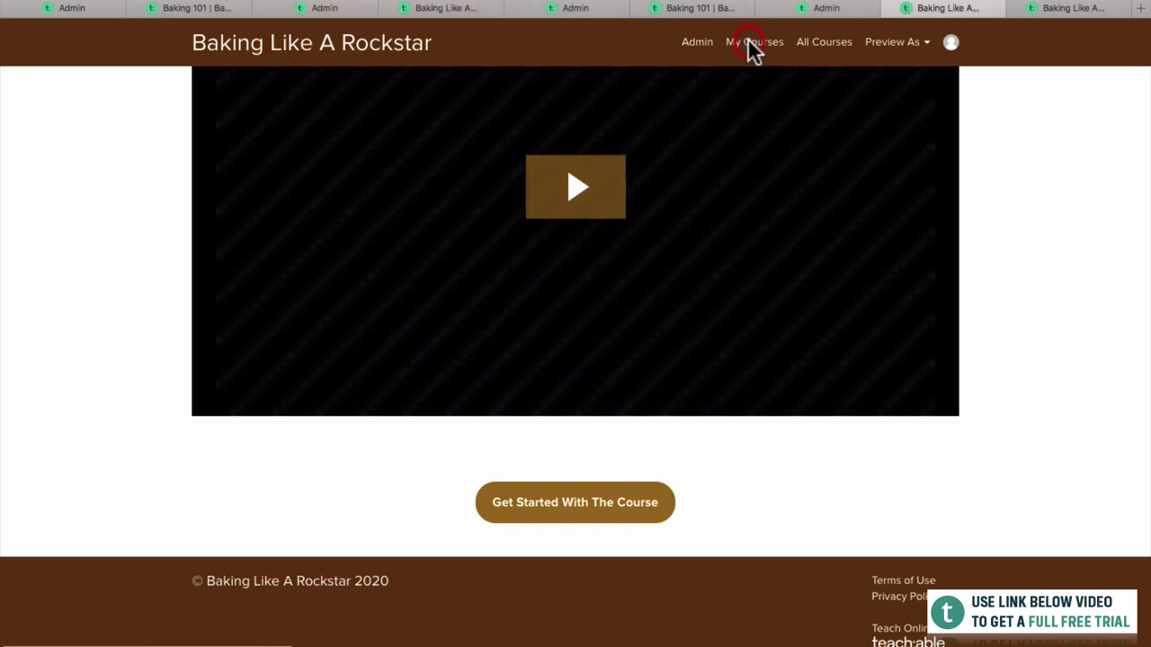
{"action": "left_click", "coordinate": [762, 80]}
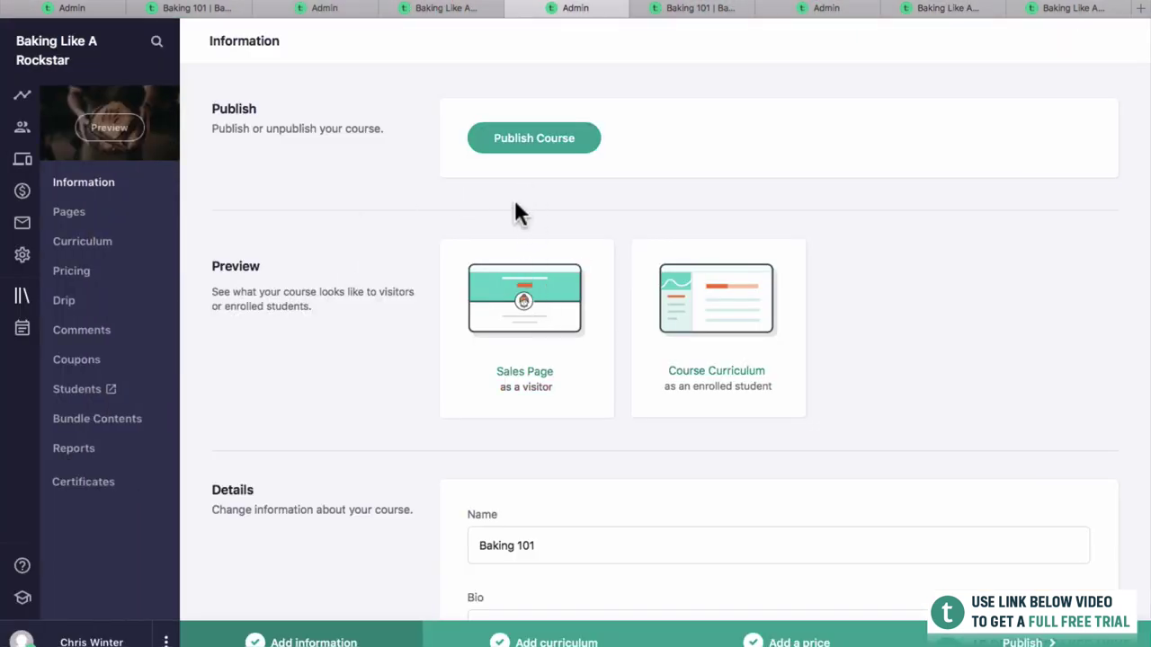
Publish Baking 101, confirm it, and view the live sales page as a visitor.
{"action": "left_click", "coordinate": [517, 146]}
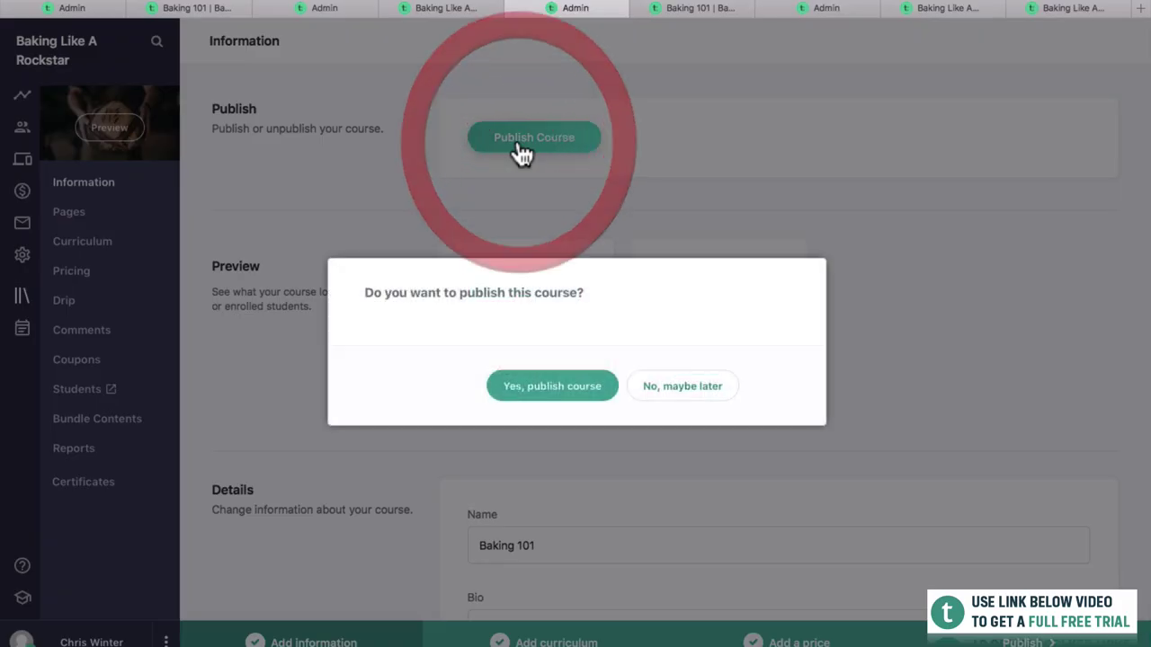
{"action": "left_click", "coordinate": [545, 394]}
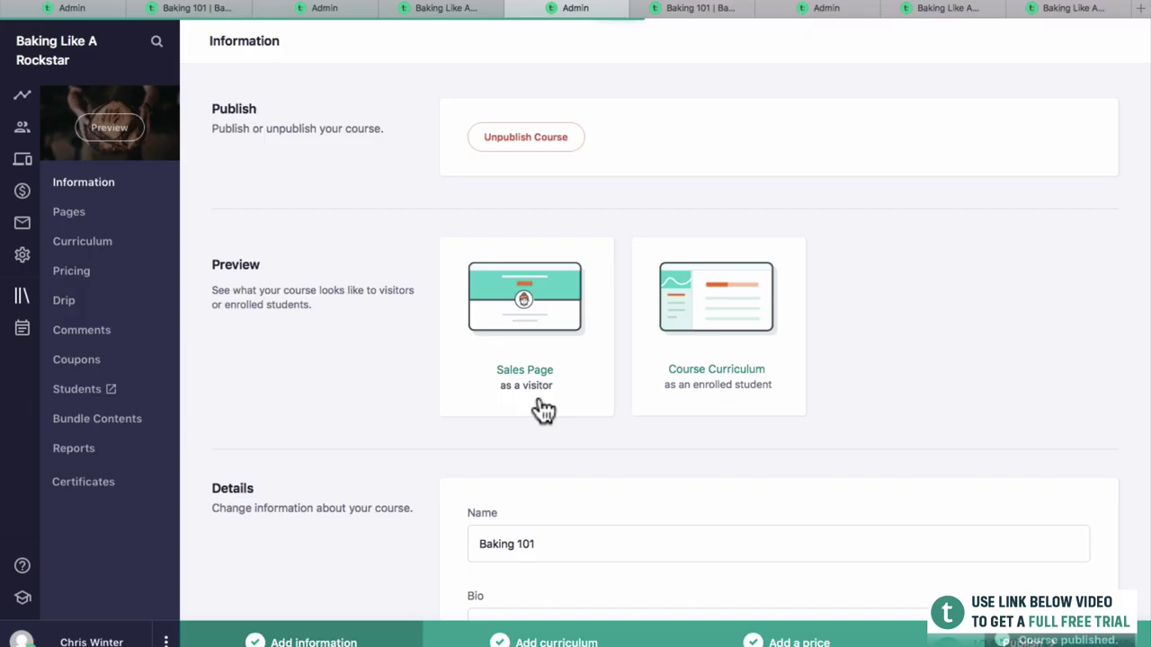
{"action": "left_click", "coordinate": [540, 321]}
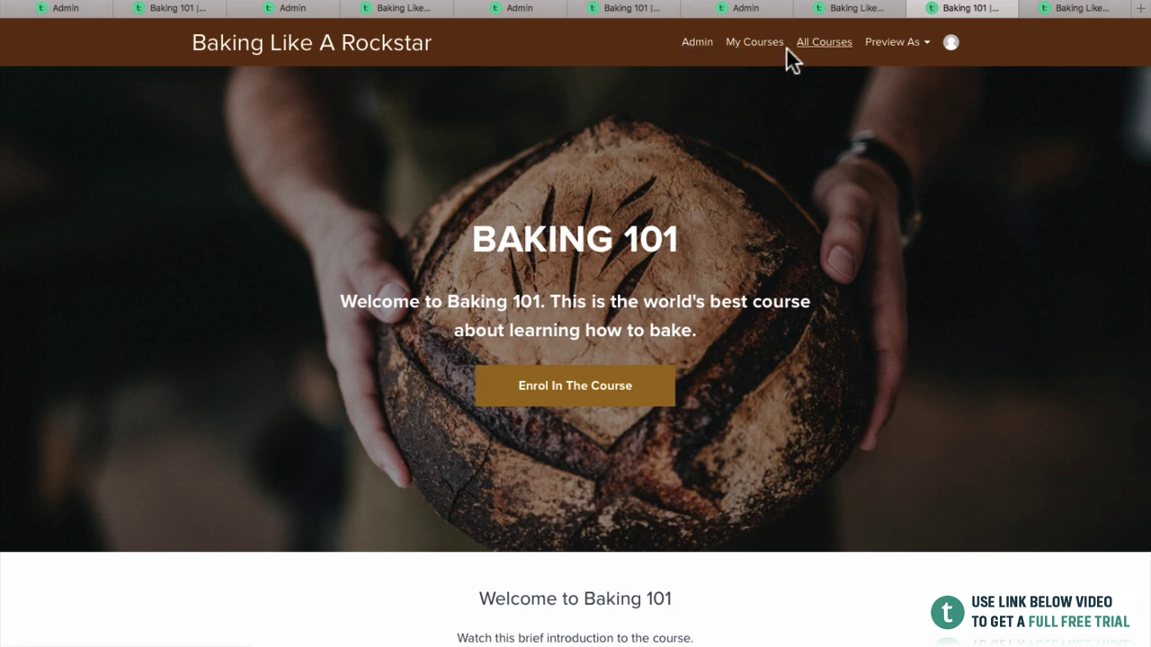
Scroll the top of the Baking 101 sales page and start the course intro video.
{"action": "scroll", "coordinate": [886, 213], "scroll_direction": "down", "scroll_amount": 1}
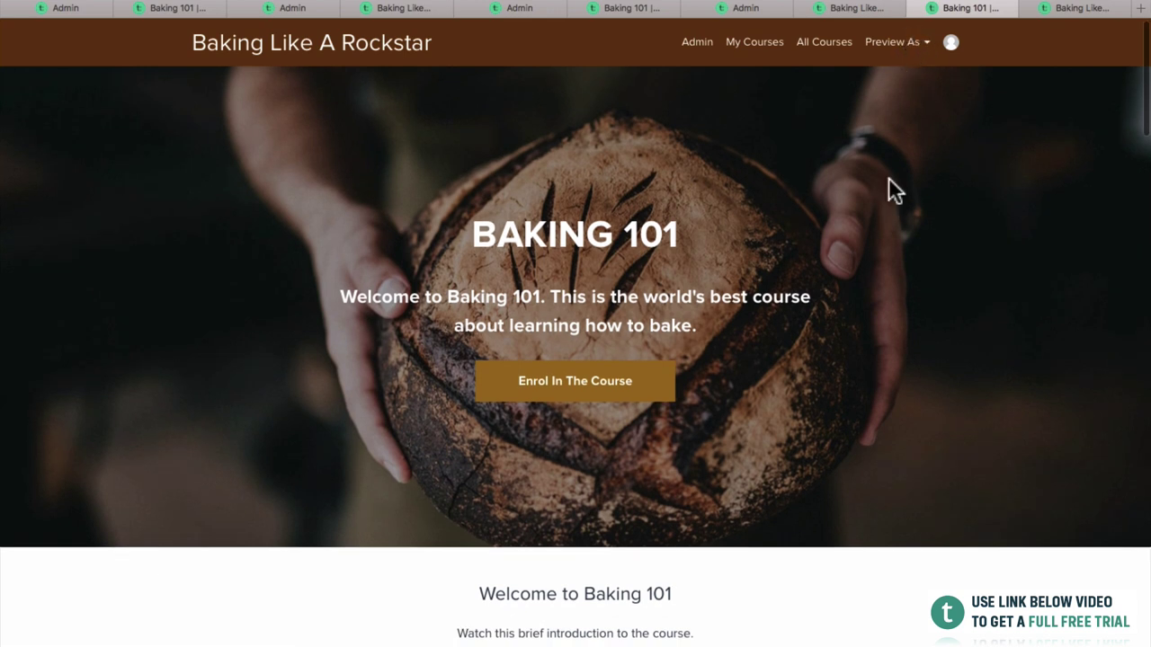
{"action": "scroll", "coordinate": [883, 272], "scroll_direction": "up", "scroll_amount": 1}
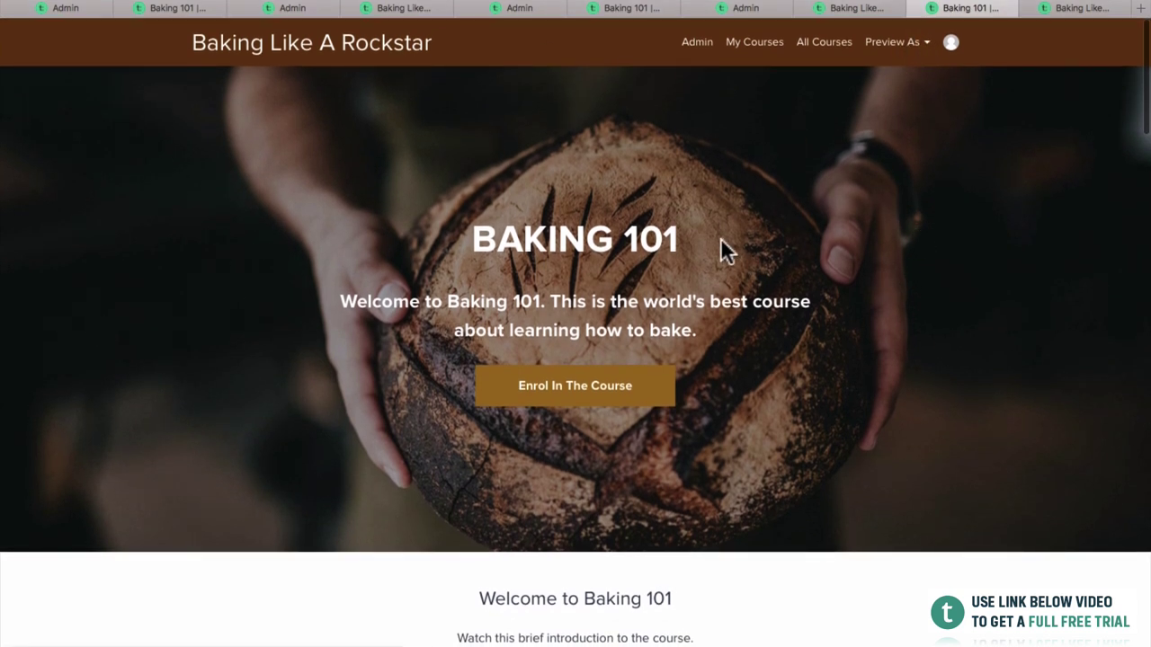
{"action": "scroll", "coordinate": [783, 235], "scroll_direction": "up", "scroll_amount": 1}
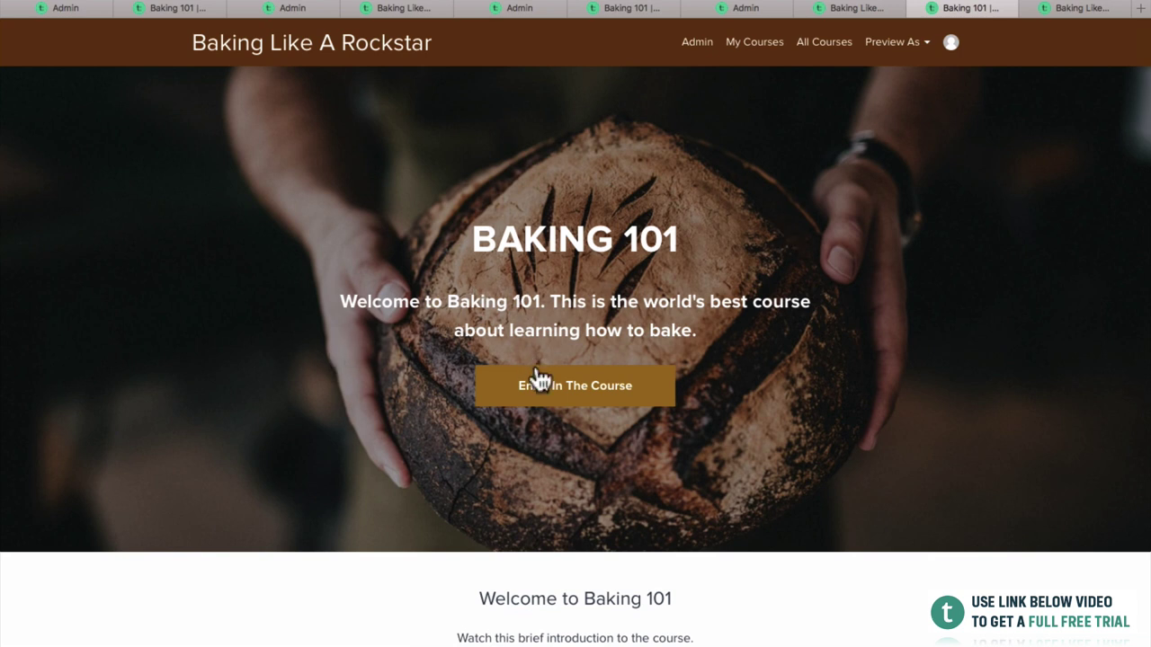
{"action": "scroll", "coordinate": [575, 398], "scroll_direction": "down", "scroll_amount": 1}
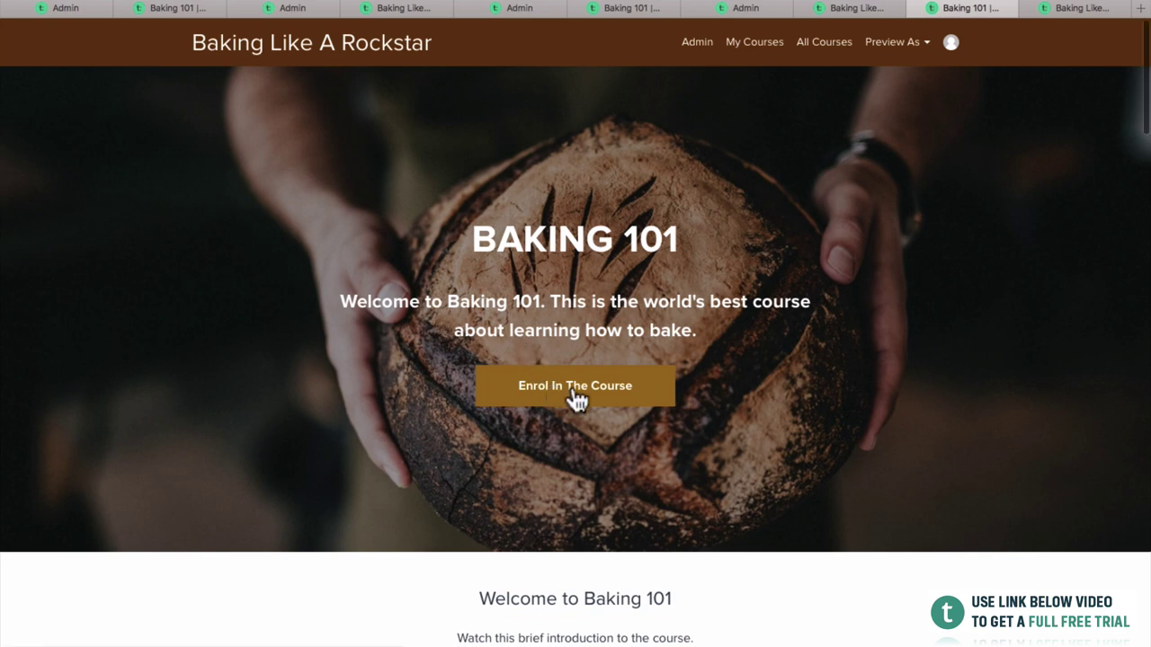
{"action": "scroll", "coordinate": [667, 403], "scroll_direction": "down", "scroll_amount": 5}
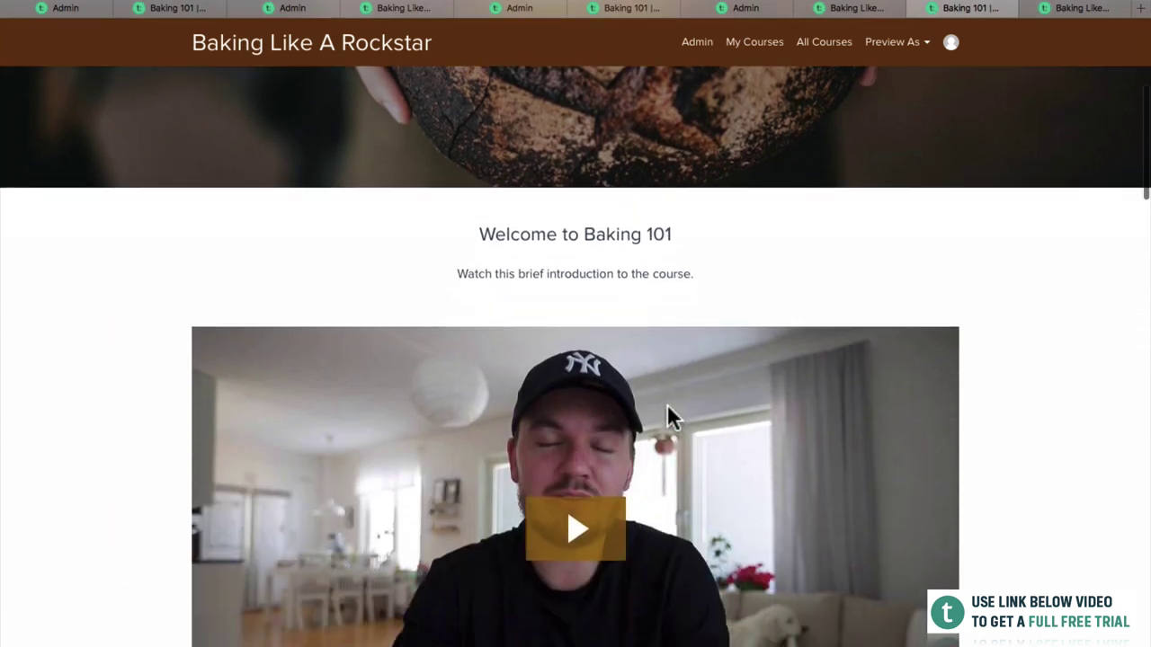
{"action": "left_click", "coordinate": [596, 456]}
{"action": "left_click", "coordinate": [1095, 479]}
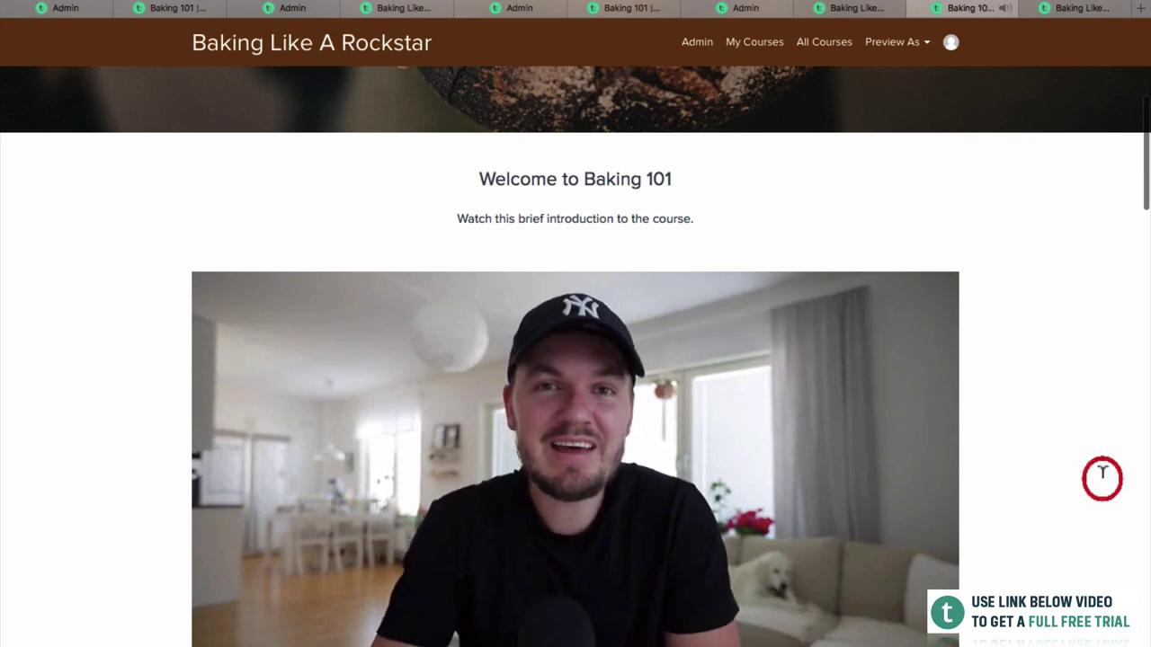
Scroll past About The Author and the baking feature cards to What's In The Course.
{"action": "scroll", "coordinate": [1079, 490], "scroll_direction": "down", "scroll_amount": 1}
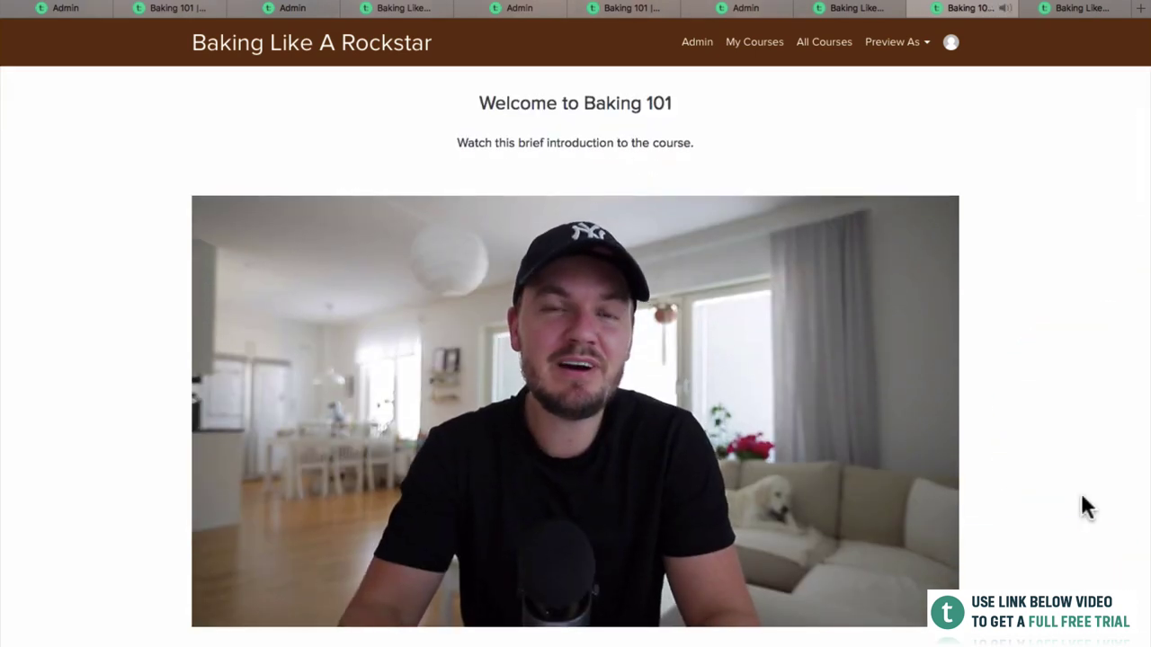
{"action": "scroll", "coordinate": [1081, 497], "scroll_direction": "down", "scroll_amount": 7}
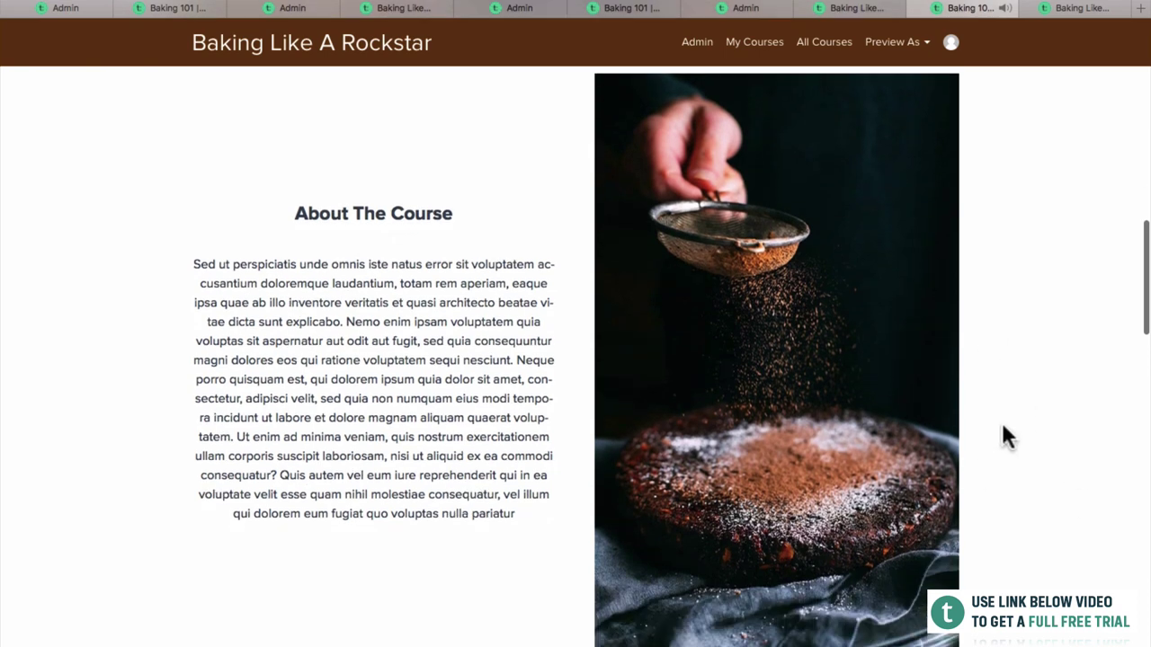
{"action": "scroll", "coordinate": [1004, 427], "scroll_direction": "down", "scroll_amount": 1}
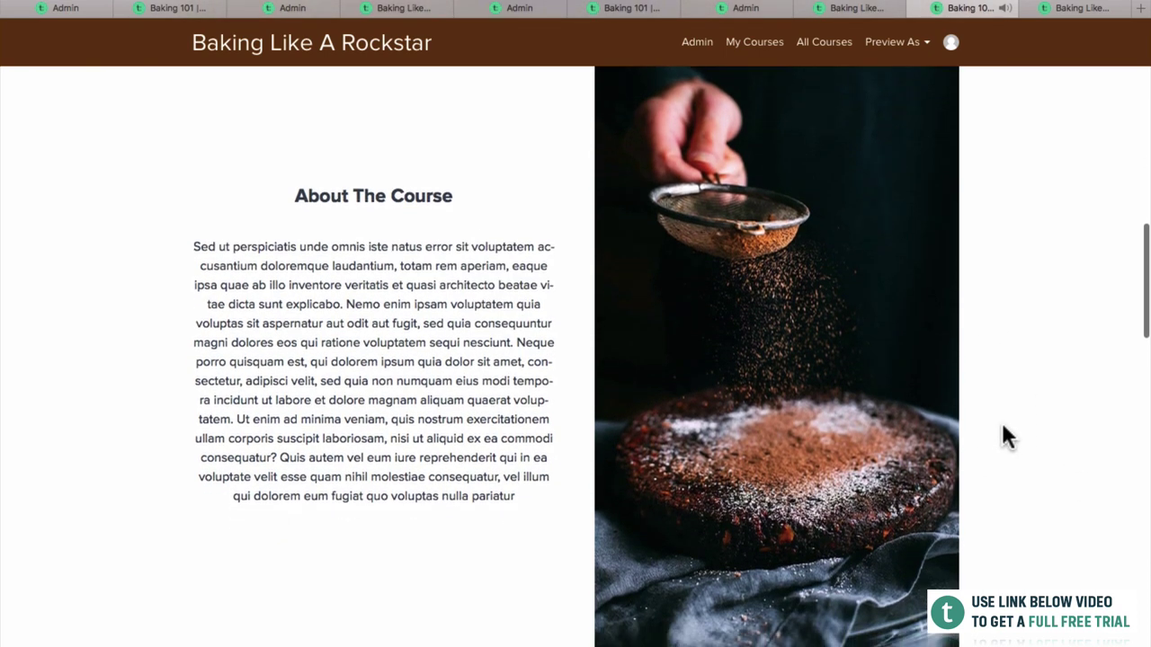
{"action": "scroll", "coordinate": [254, 302], "scroll_direction": "down", "scroll_amount": 7}
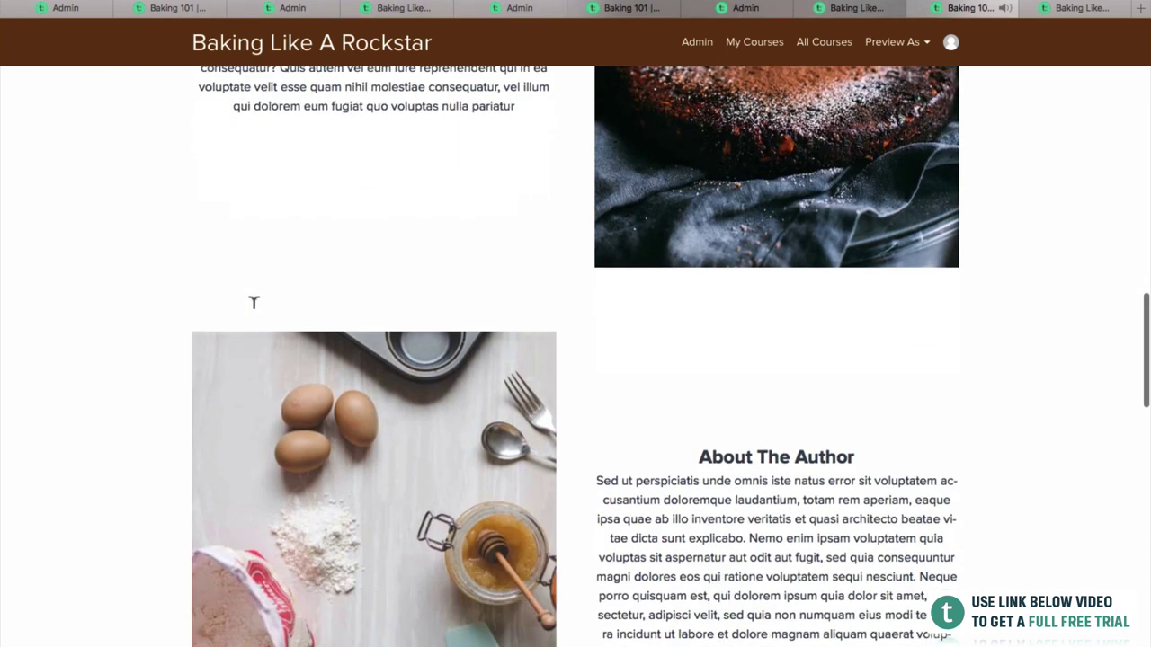
{"action": "scroll", "coordinate": [493, 310], "scroll_direction": "up", "scroll_amount": 1}
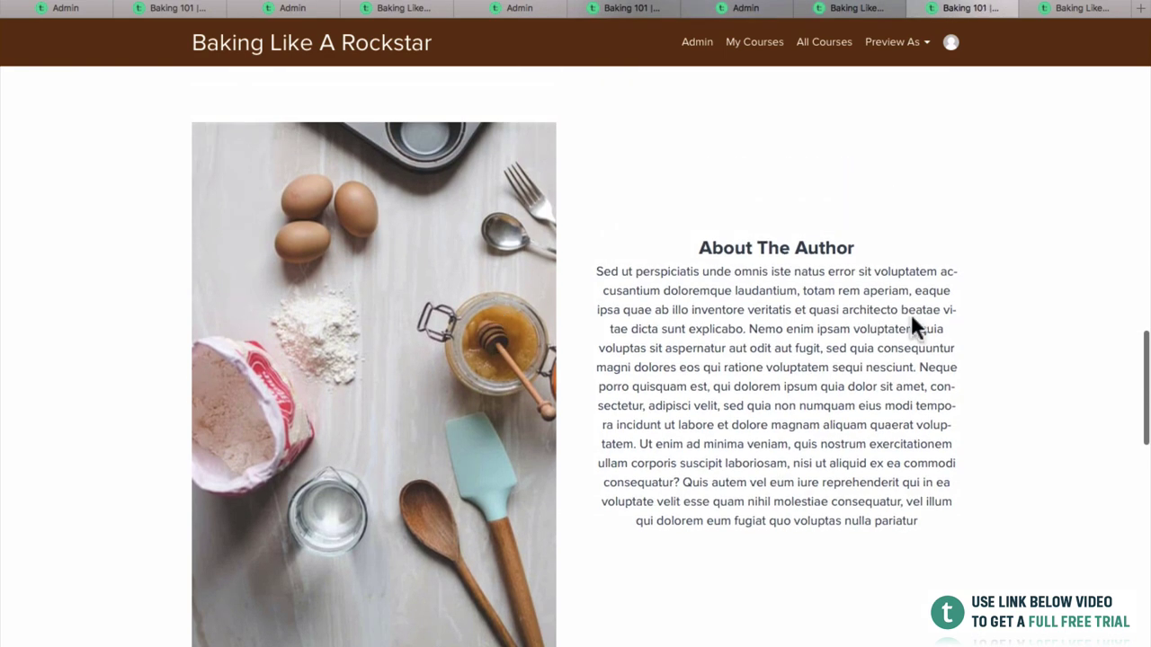
{"action": "scroll", "coordinate": [912, 326], "scroll_direction": "down", "scroll_amount": 1}
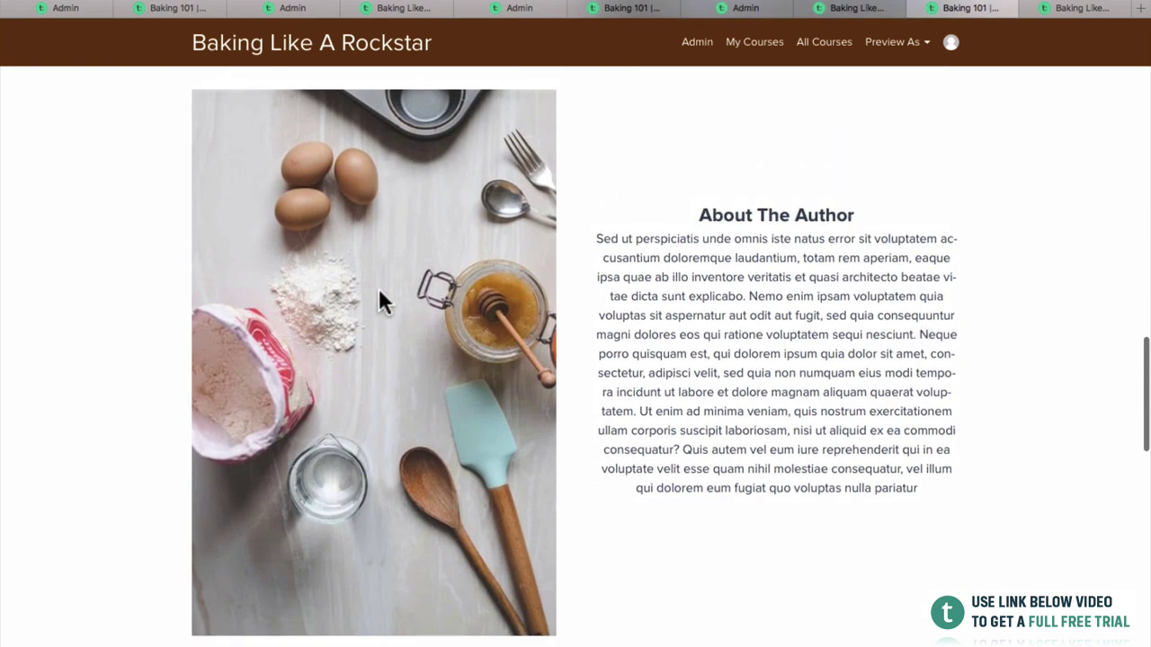
{"action": "scroll", "coordinate": [681, 368], "scroll_direction": "down", "scroll_amount": 6}
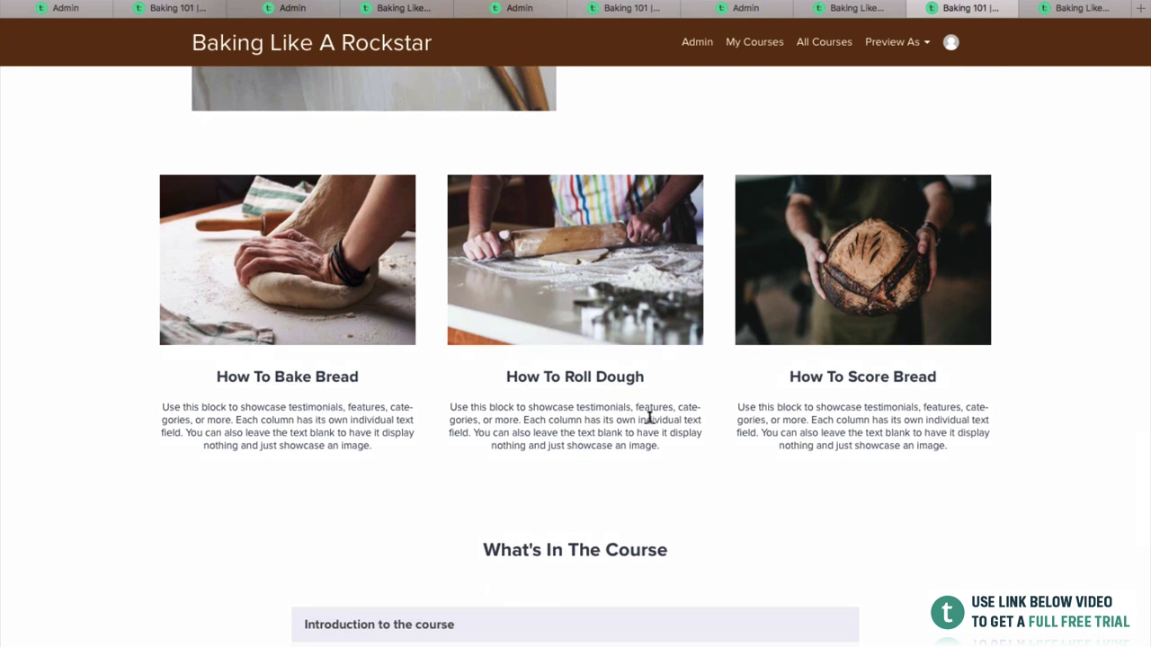
{"action": "scroll", "coordinate": [682, 469], "scroll_direction": "down", "scroll_amount": 6}
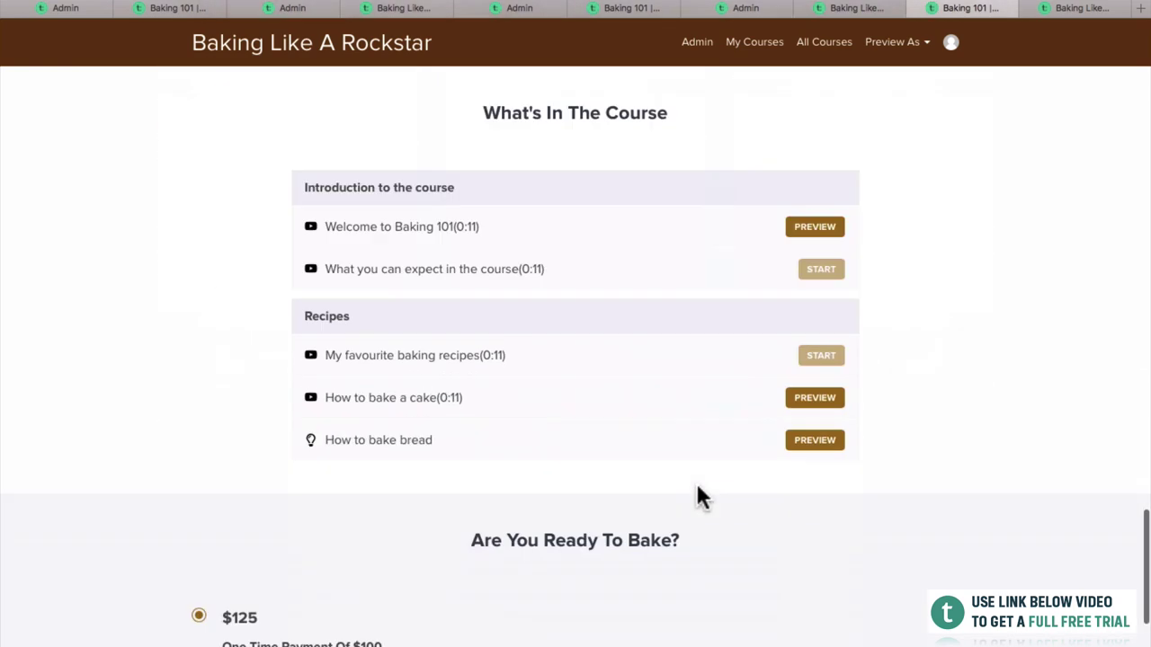
{"action": "scroll", "coordinate": [747, 398], "scroll_direction": "up", "scroll_amount": 3}
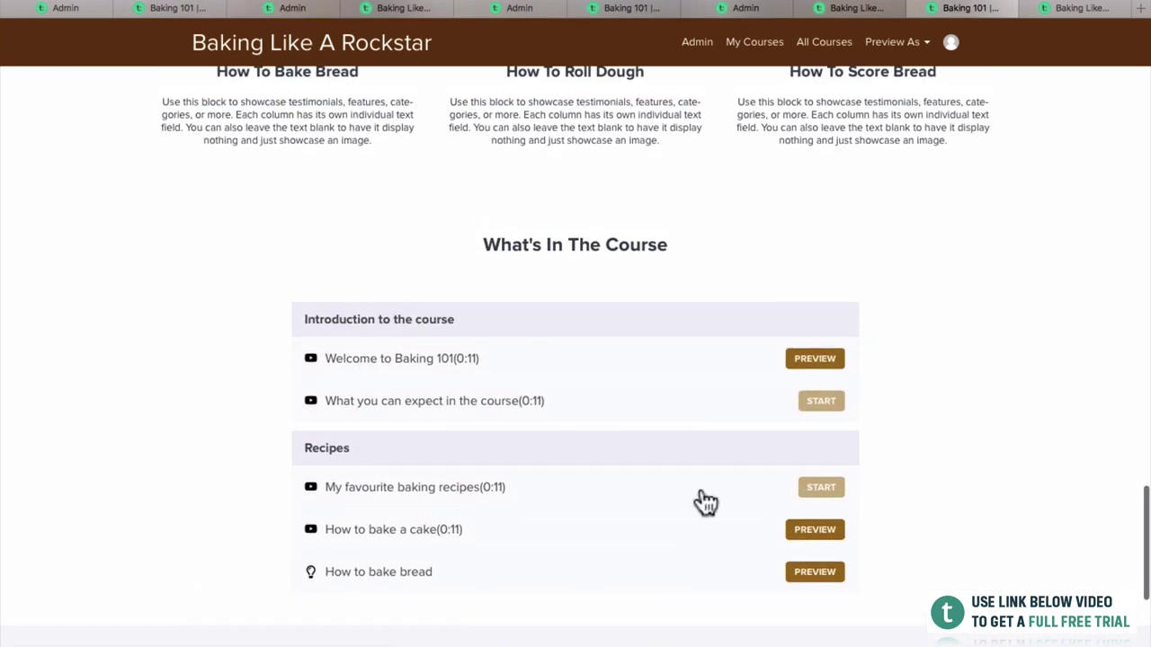
{"action": "left_click", "coordinate": [801, 359]}
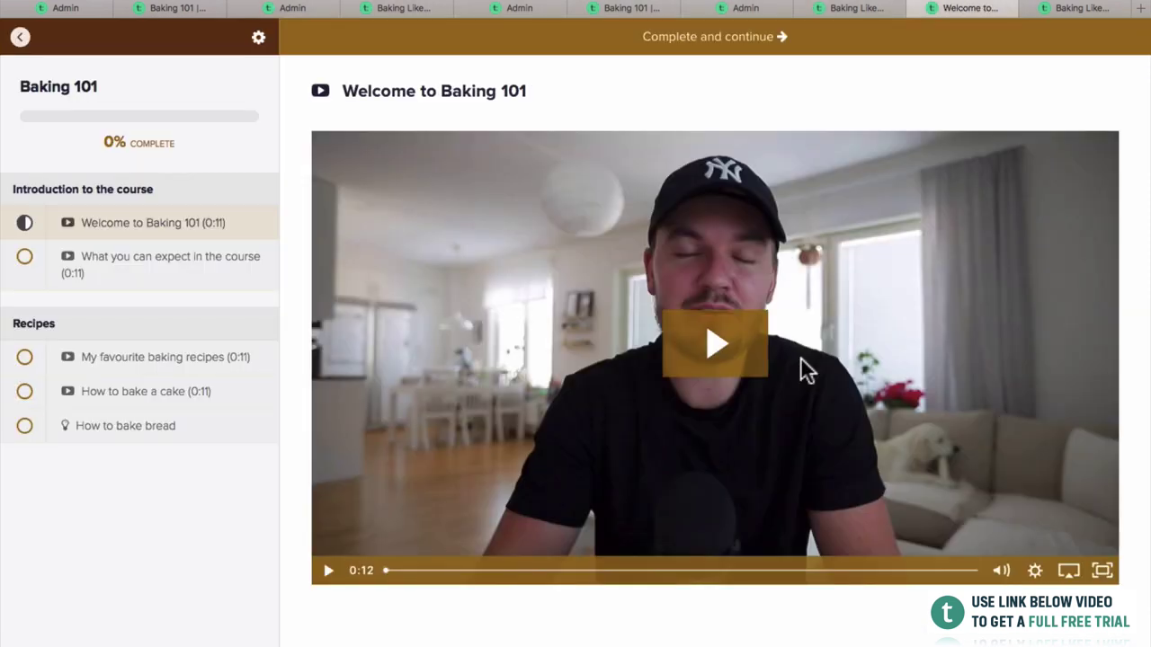
{"action": "left_click", "coordinate": [748, 355]}
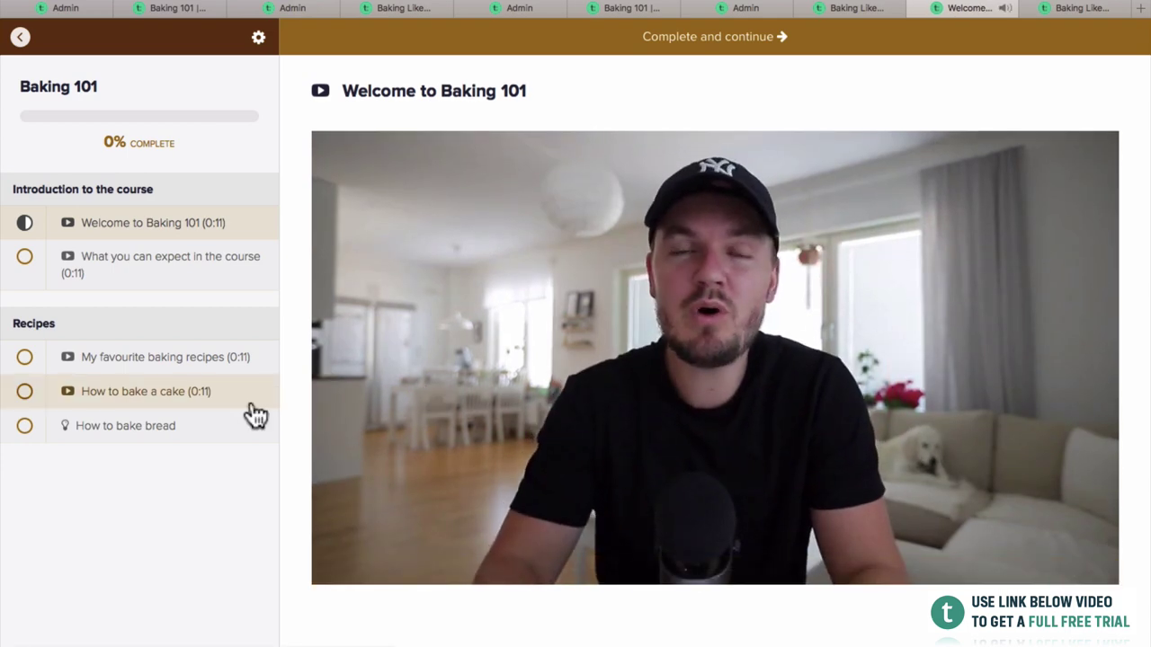
{"action": "scroll", "coordinate": [226, 494], "scroll_direction": "left", "scroll_amount": 5}
{"action": "scroll", "coordinate": [226, 494], "scroll_direction": "down", "scroll_amount": 3}
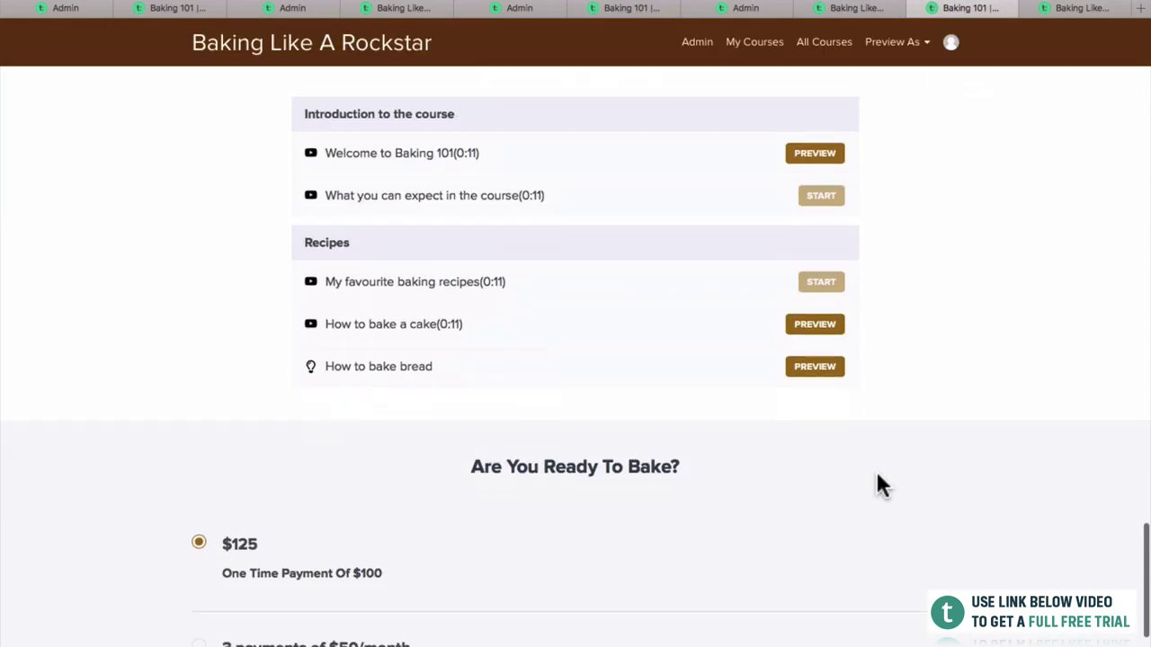
Pick the 3 payments of $50/month plan and proceed to the Baking 101 checkout.
{"action": "scroll", "coordinate": [879, 482], "scroll_direction": "down", "scroll_amount": 3}
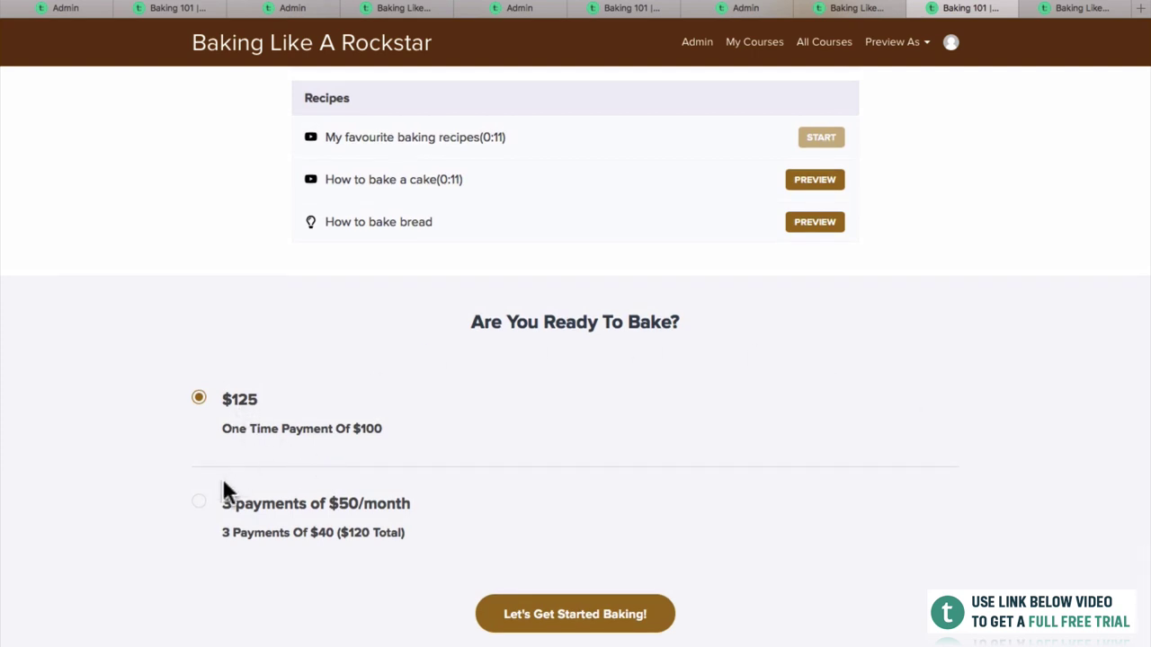
{"action": "left_click", "coordinate": [200, 502]}
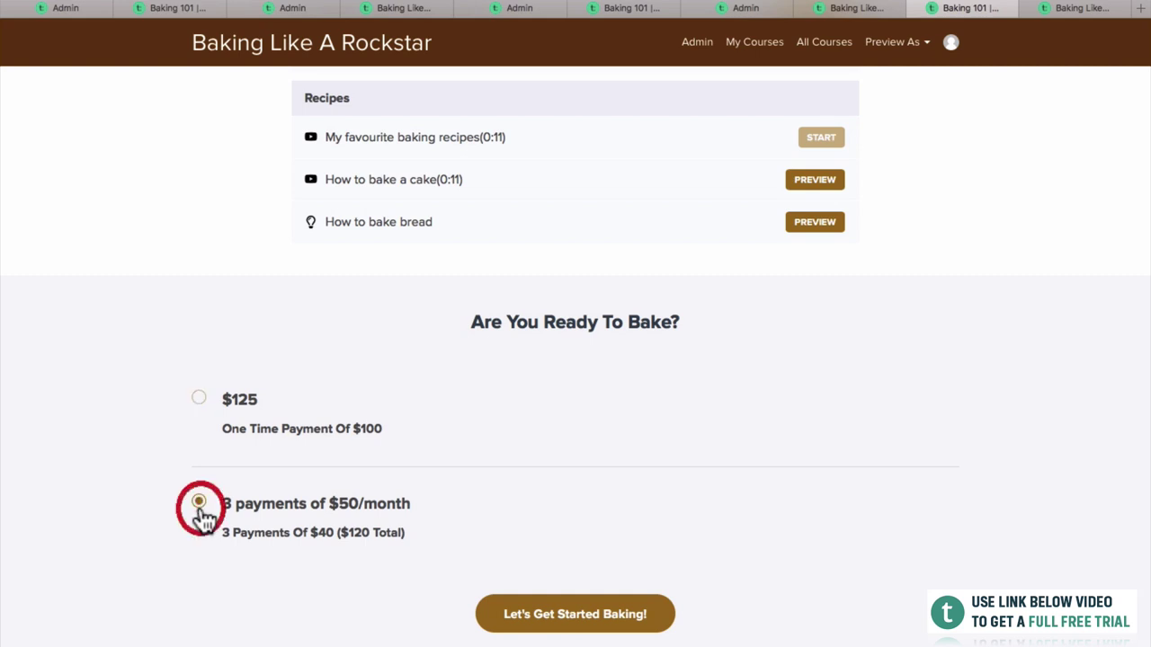
{"action": "left_click", "coordinate": [548, 614]}
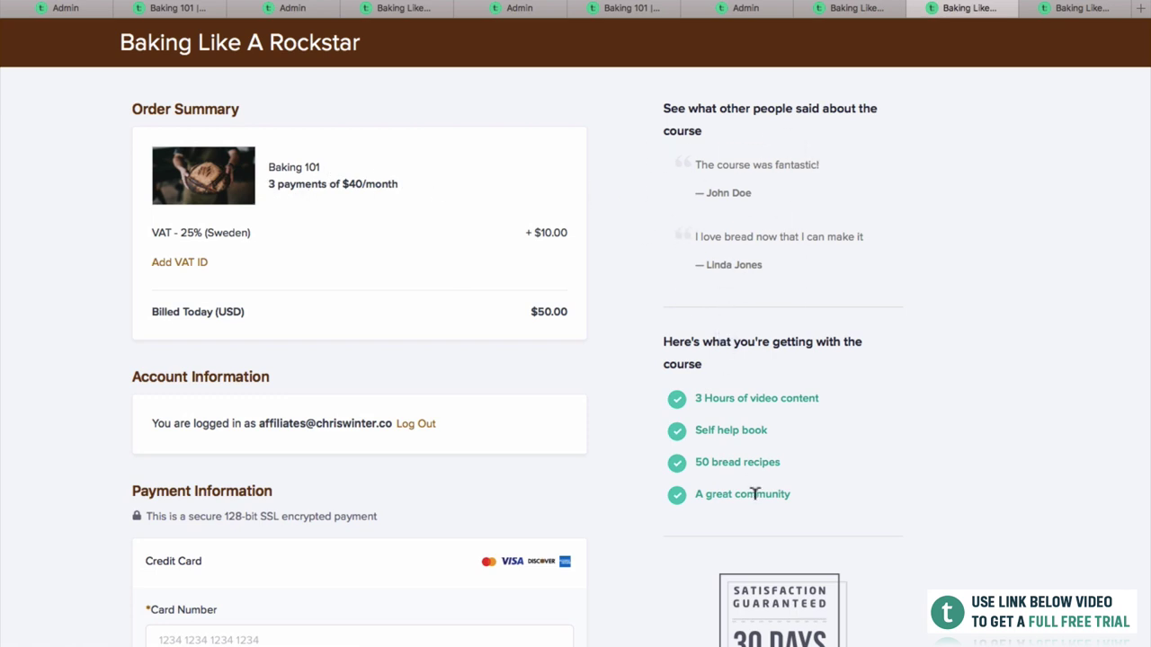
Scroll through the checkout's payment and billing details, then switch to the Baking 101 curriculum tab.
{"action": "scroll", "coordinate": [775, 436], "scroll_direction": "down", "scroll_amount": 2}
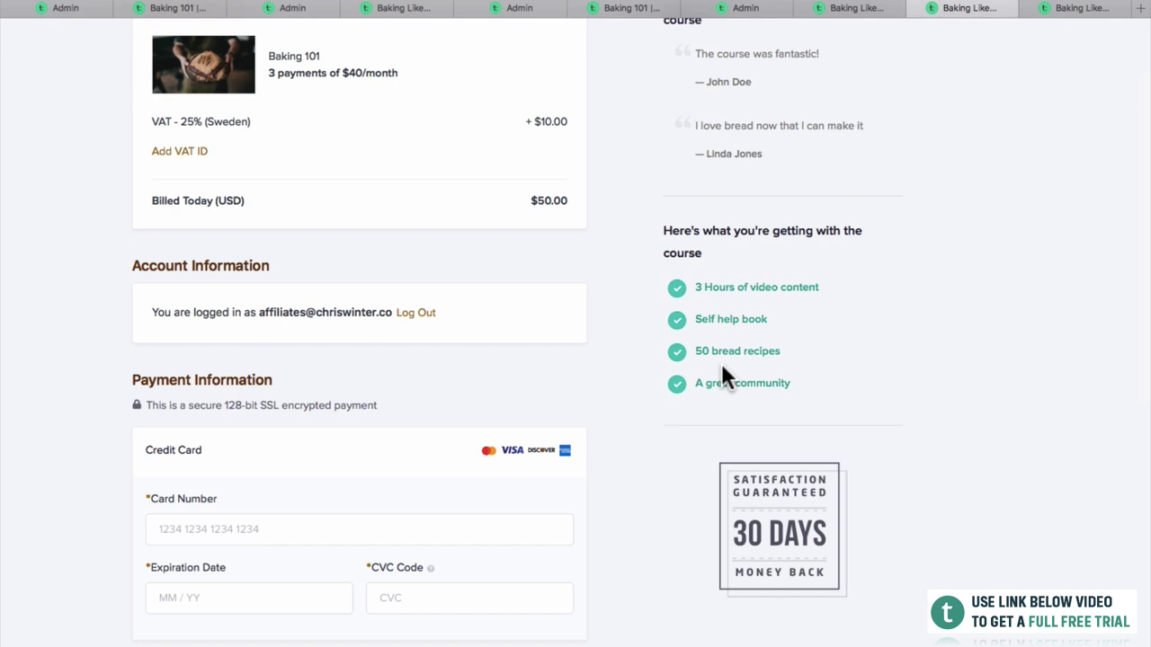
{"action": "scroll", "coordinate": [734, 568], "scroll_direction": "down", "scroll_amount": 1}
{"action": "scroll", "coordinate": [791, 270], "scroll_direction": "down", "scroll_amount": 2}
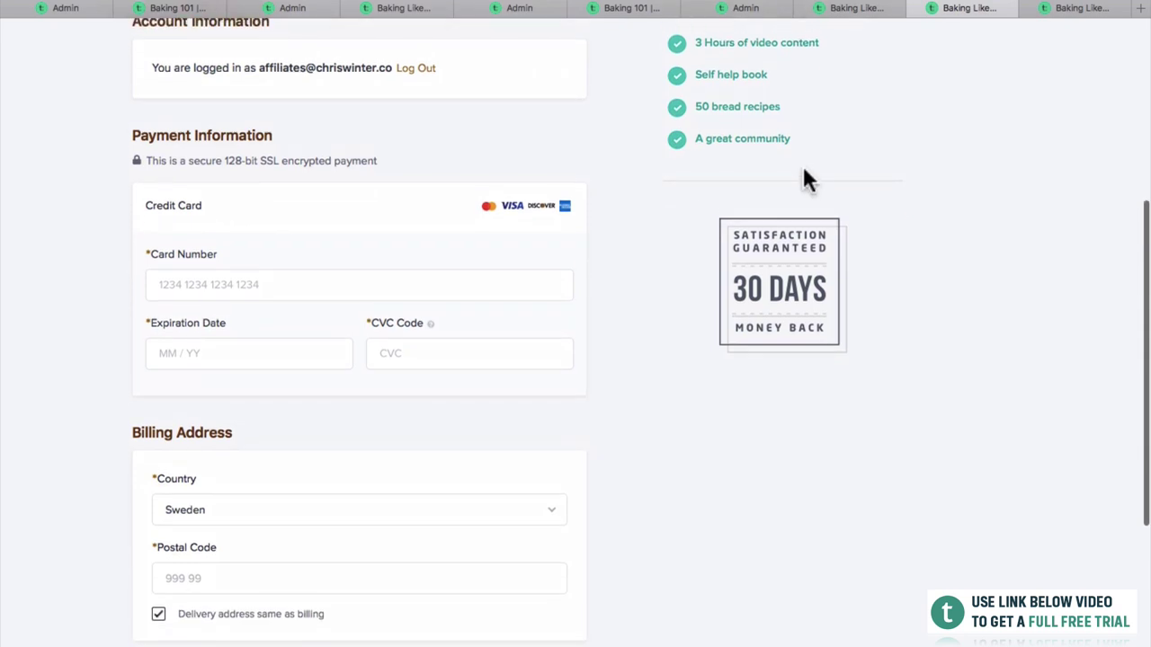
{"action": "left_click", "coordinate": [848, 9]}
{"action": "left_click", "coordinate": [1105, 14]}
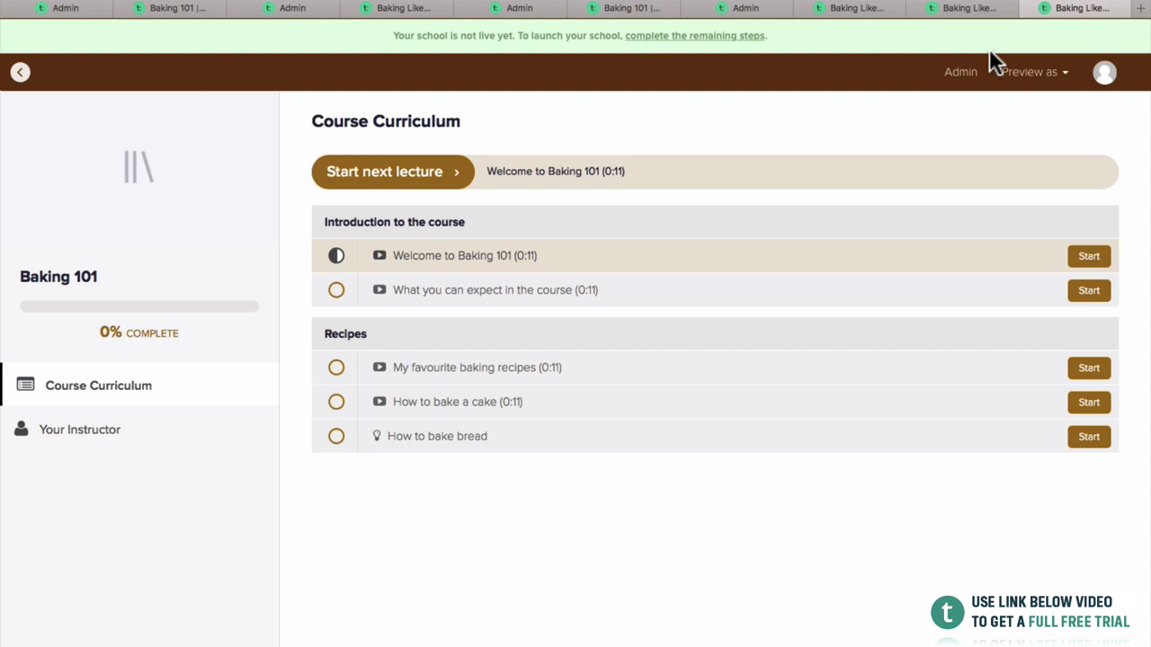
Switch to the Baking Like A Rockstar catalogue and open the Baking 101 course card.
{"action": "left_click", "coordinate": [950, 12]}
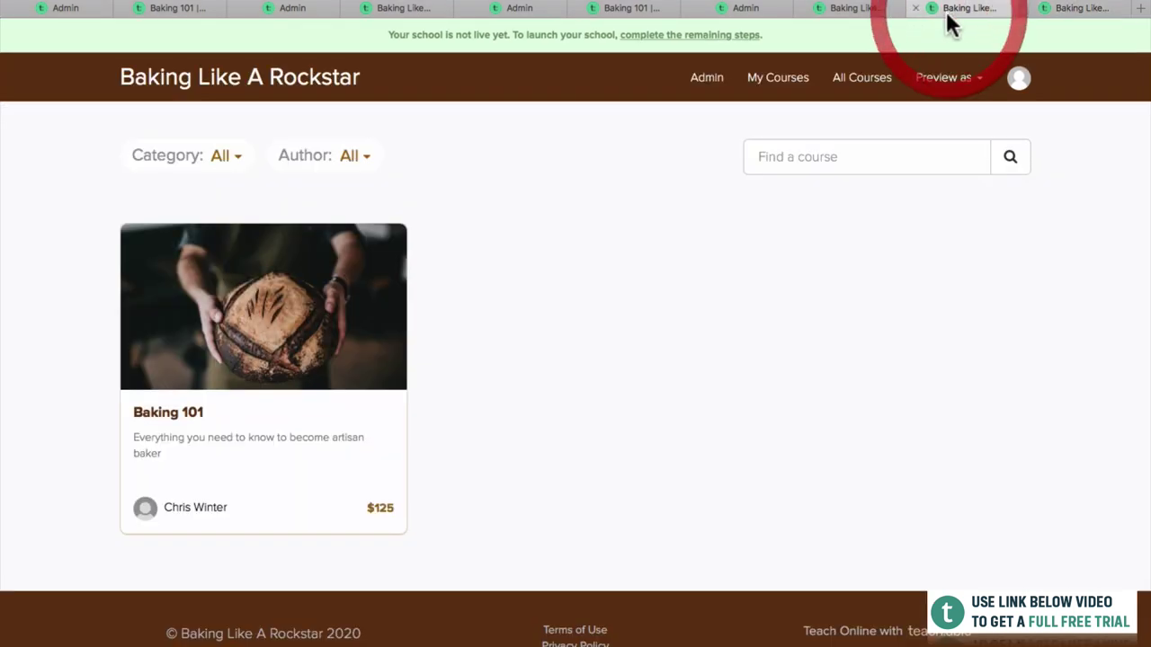
{"action": "left_click", "coordinate": [272, 360]}
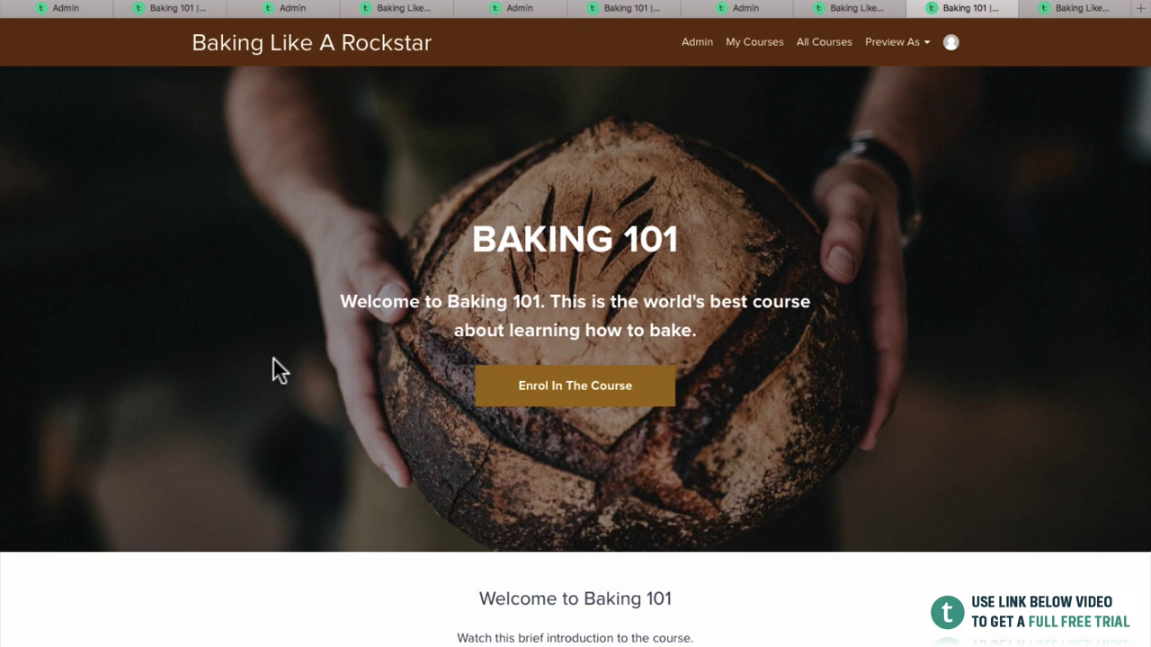
{"action": "scroll", "coordinate": [272, 357], "scroll_direction": "down", "scroll_amount": 10}
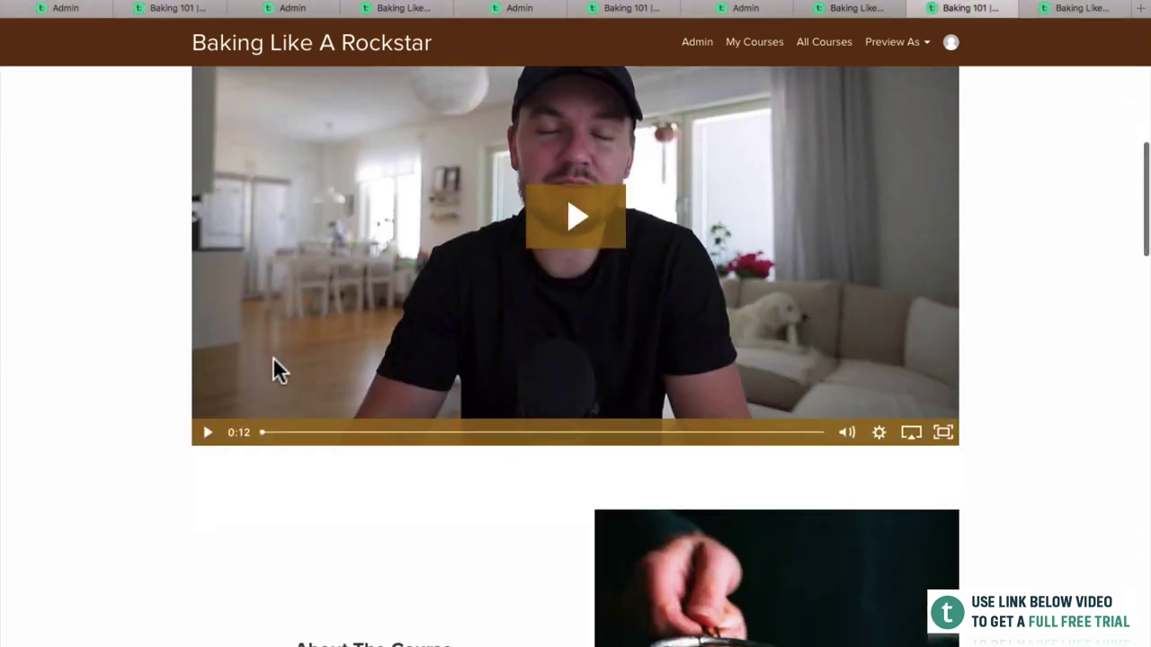
{"action": "scroll", "coordinate": [273, 356], "scroll_direction": "down", "scroll_amount": 15}
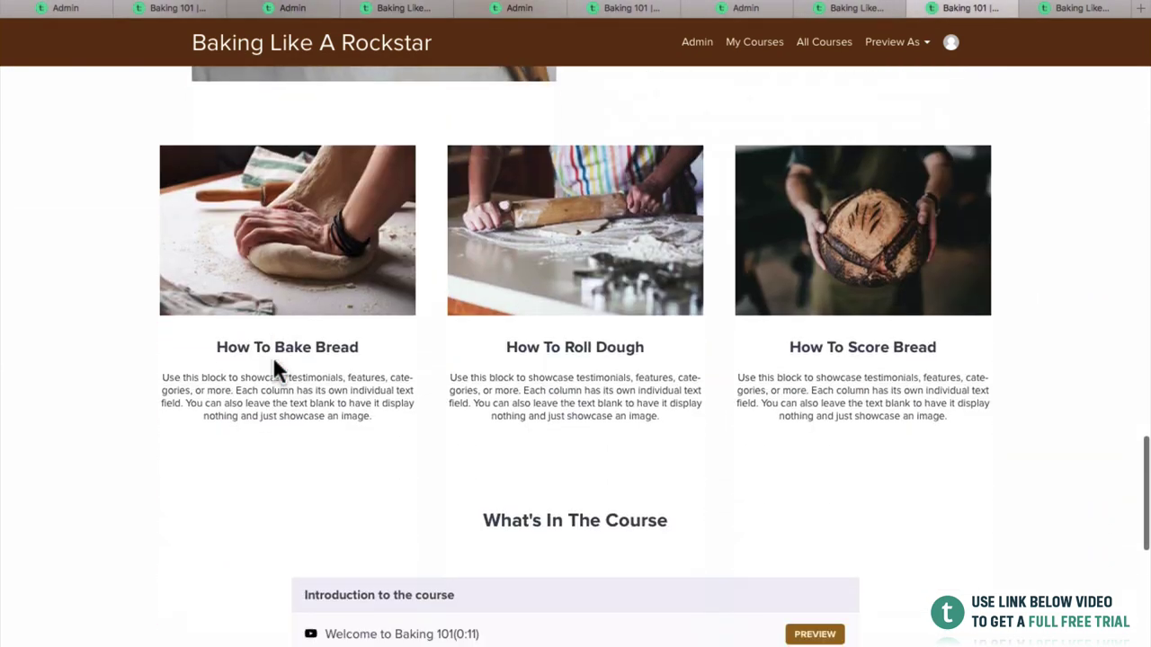
{"action": "scroll", "coordinate": [277, 369], "scroll_direction": "down", "scroll_amount": 4}
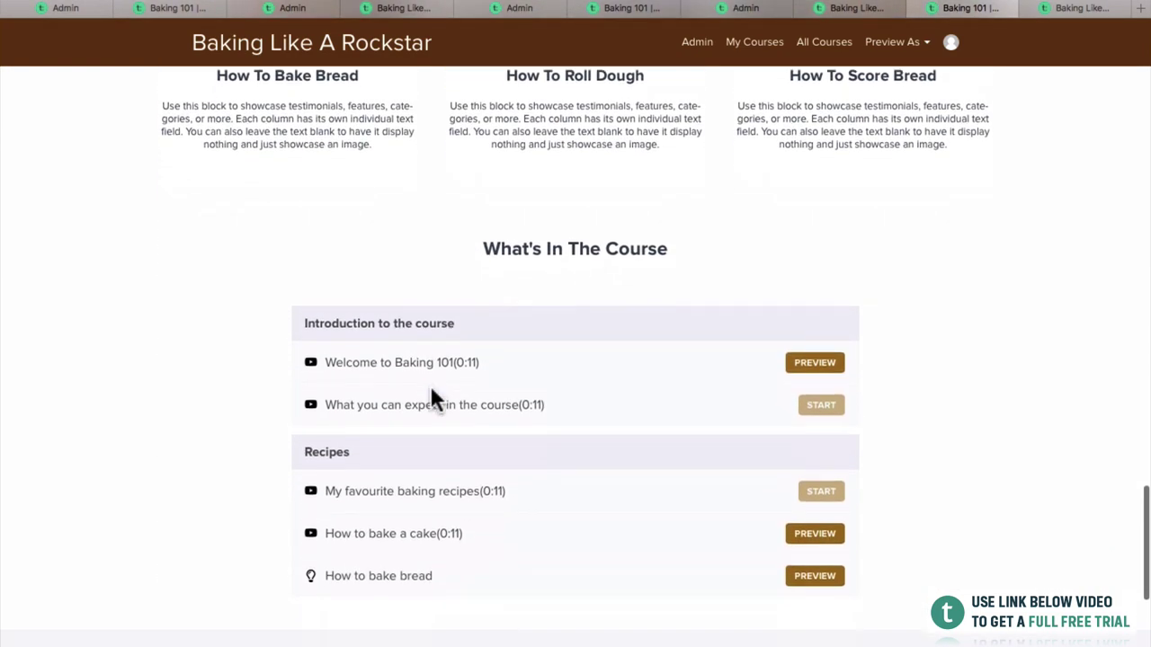
{"action": "scroll", "coordinate": [434, 398], "scroll_direction": "up", "scroll_amount": 5}
{"action": "scroll", "coordinate": [431, 399], "scroll_direction": "up", "scroll_amount": 15}
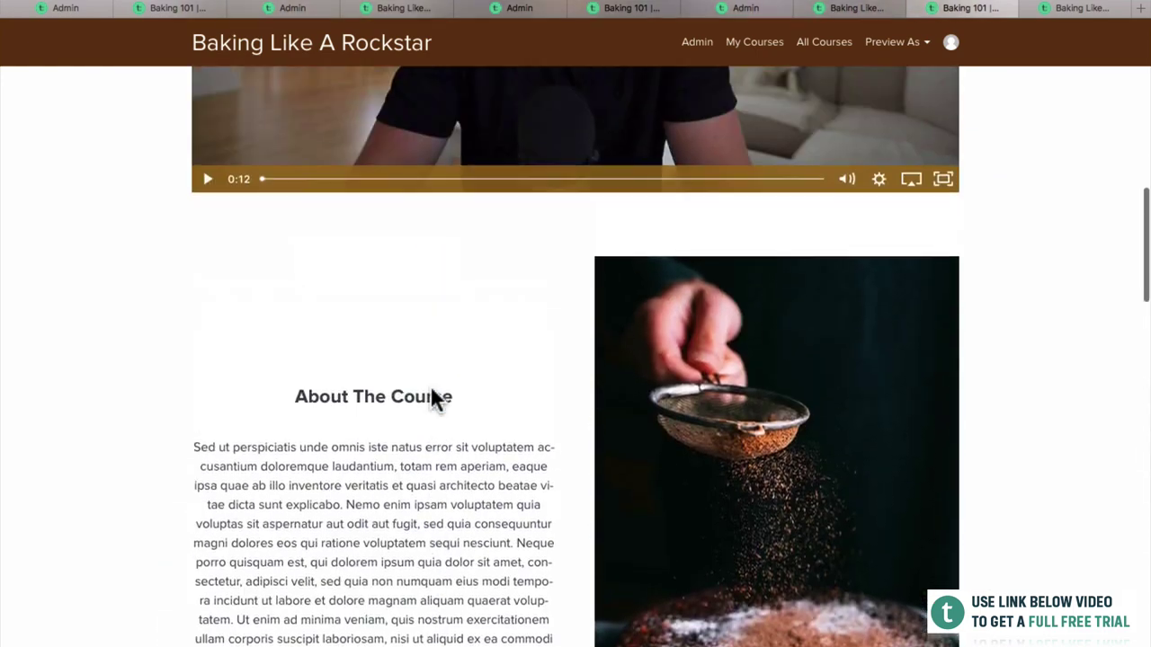
{"action": "scroll", "coordinate": [431, 395], "scroll_direction": "up", "scroll_amount": 5}
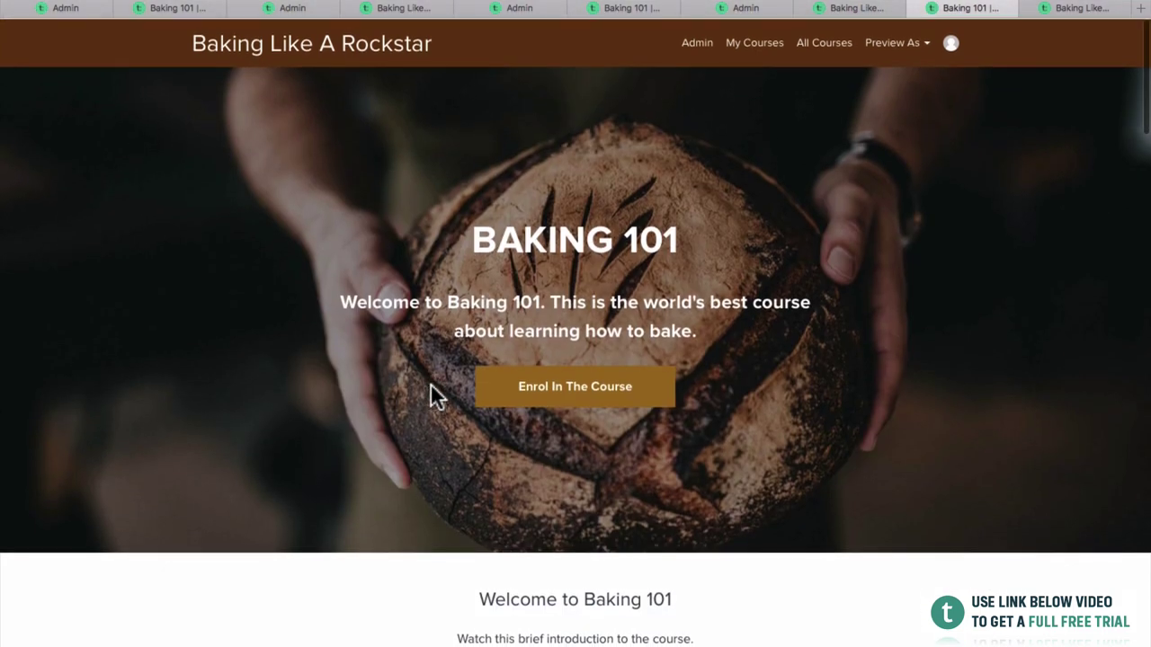
{"action": "scroll", "coordinate": [429, 383], "scroll_direction": "down", "scroll_amount": 2}
{"action": "scroll", "coordinate": [430, 371], "scroll_direction": "up", "scroll_amount": 2}
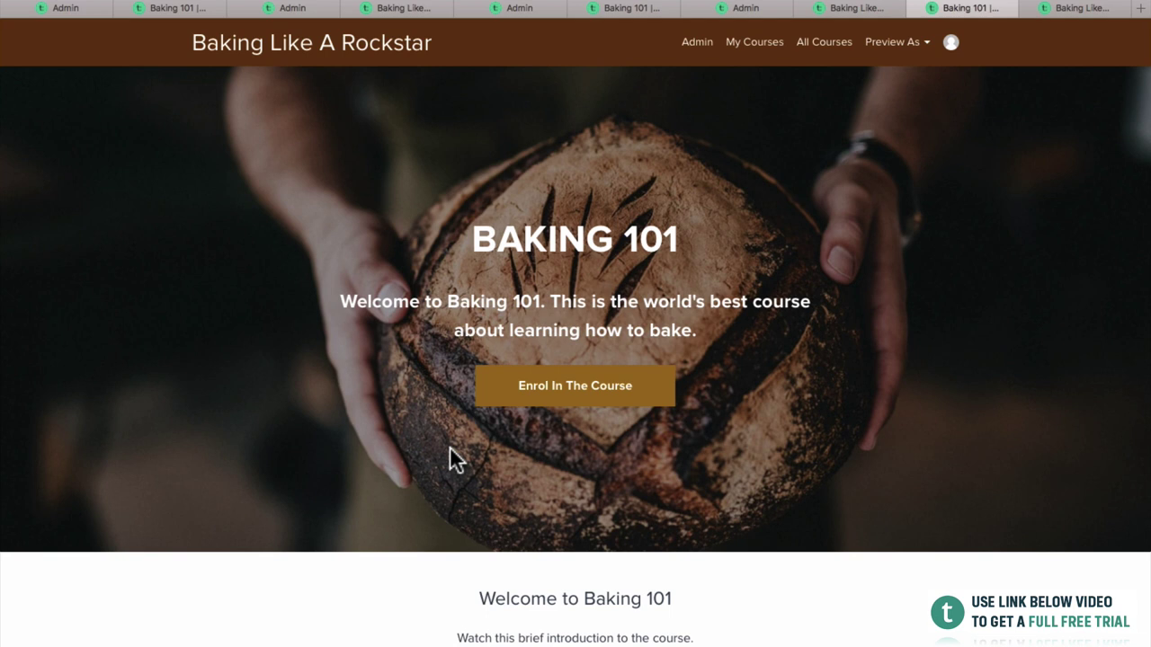
{"action": "scroll", "coordinate": [385, 516], "scroll_direction": "down", "scroll_amount": 10}
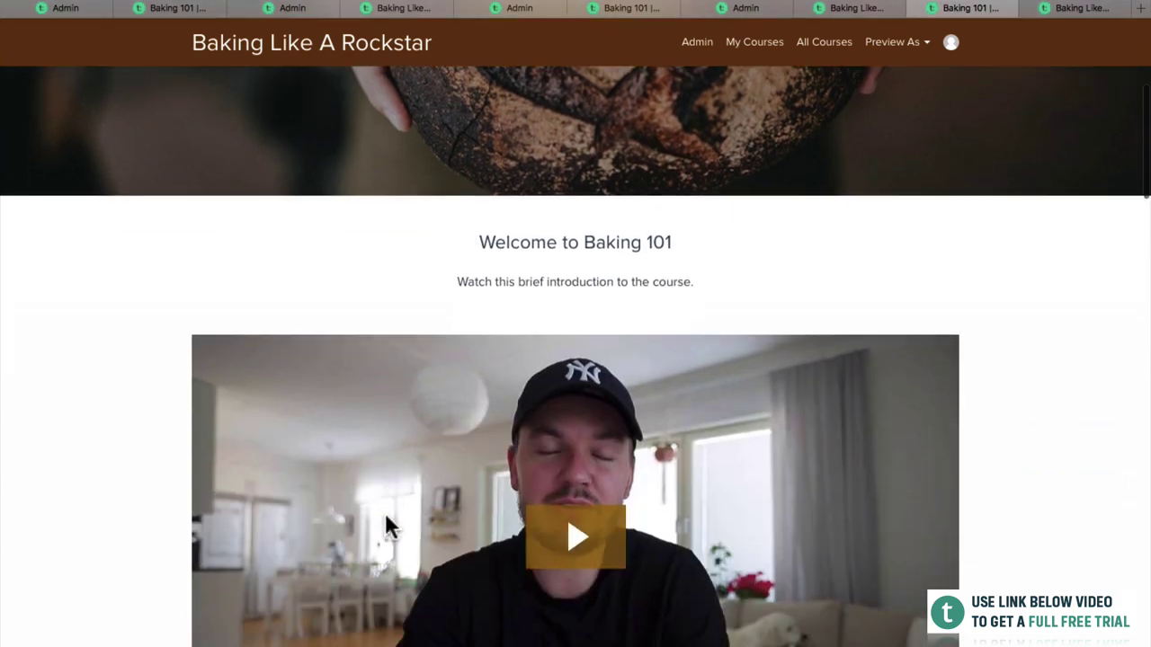
{"action": "scroll", "coordinate": [385, 513], "scroll_direction": "down", "scroll_amount": 6}
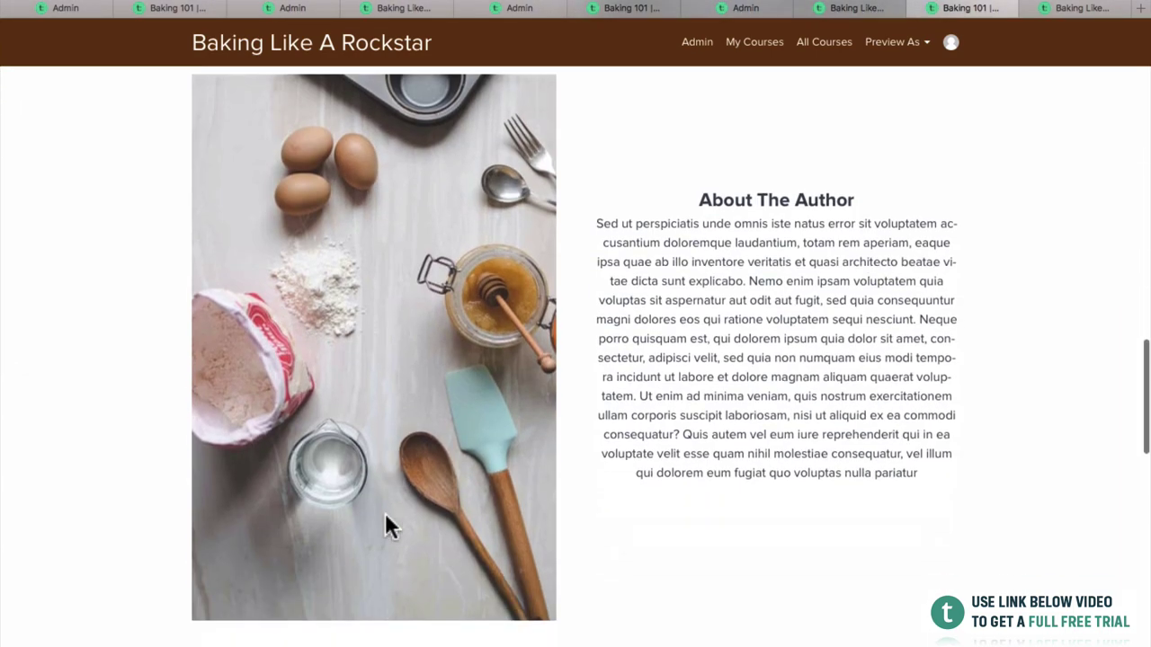